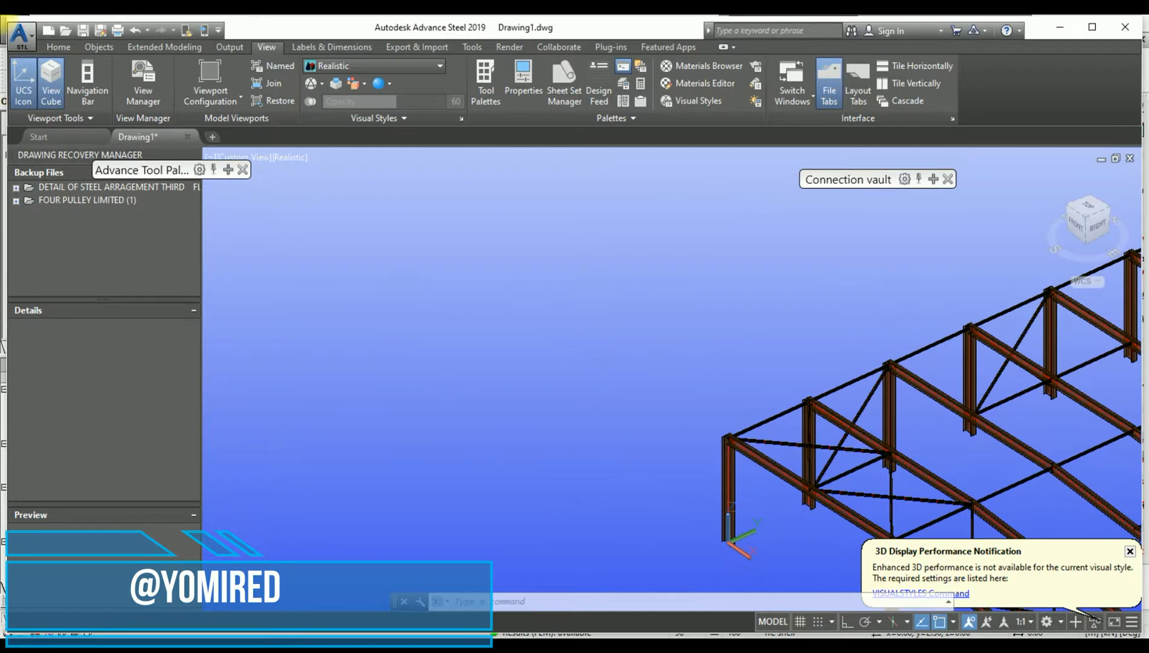
- Examine the 3D steel portal frame model, including its columns, rafters, eaves members and roof and wall bracing
scroll(462, 289, "down", 3)
scroll(821, 408, "up", 6)
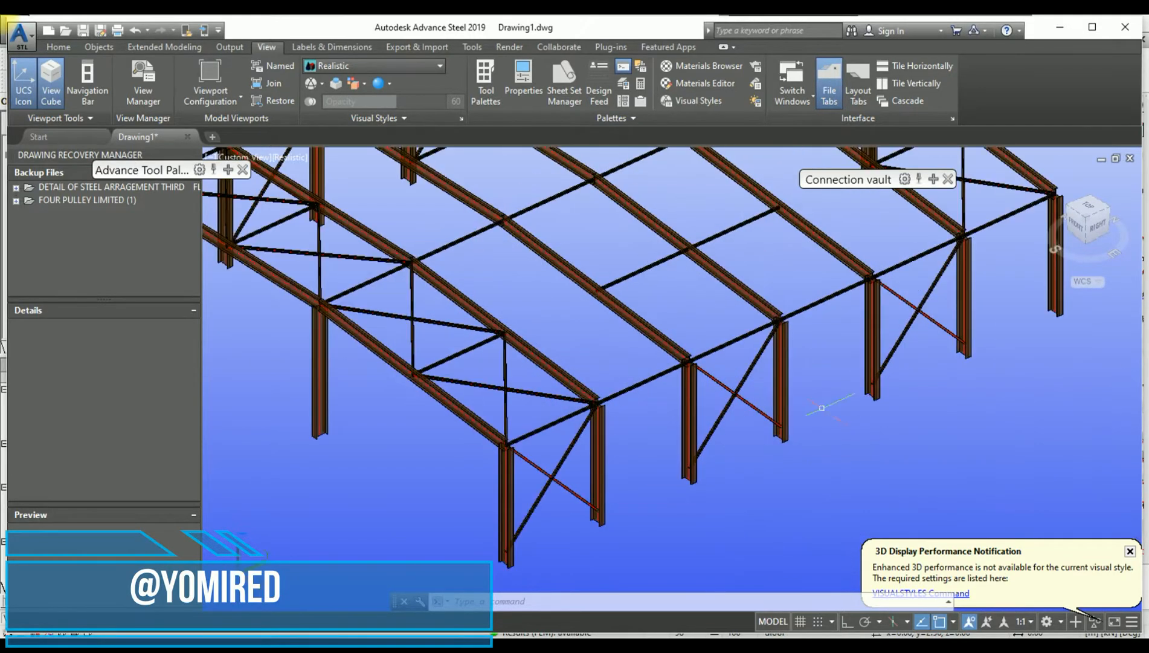
scroll(673, 350, "down", 5)
scroll(625, 391, "up", 2)
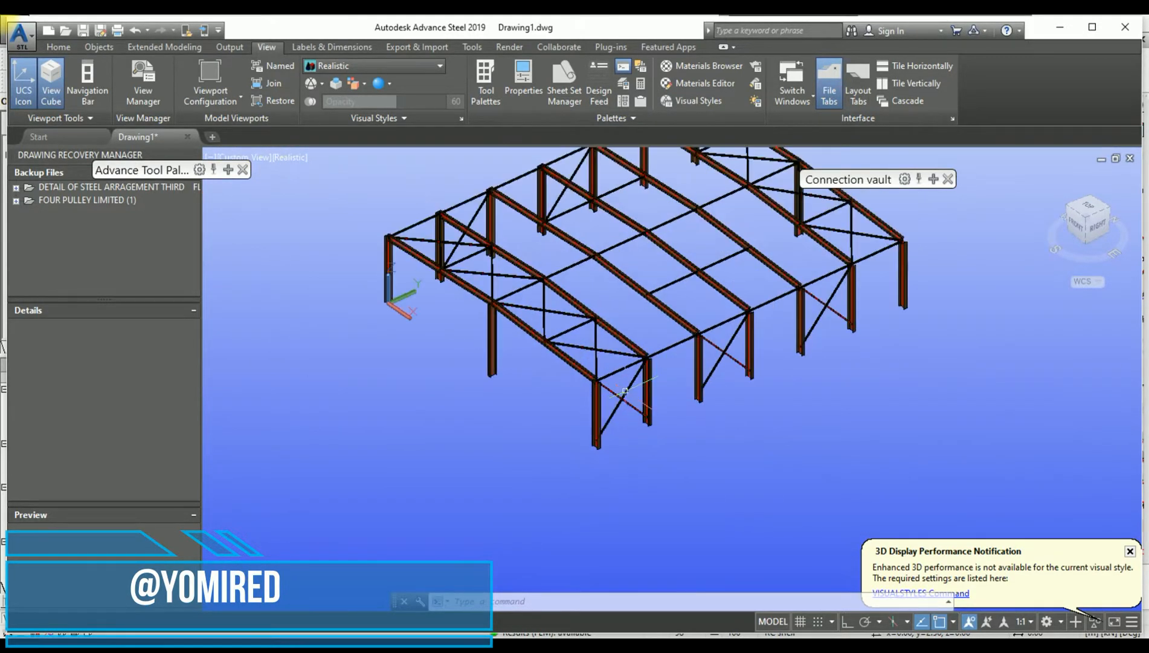
scroll(771, 358, "down", 2)
scroll(701, 272, "up", 3)
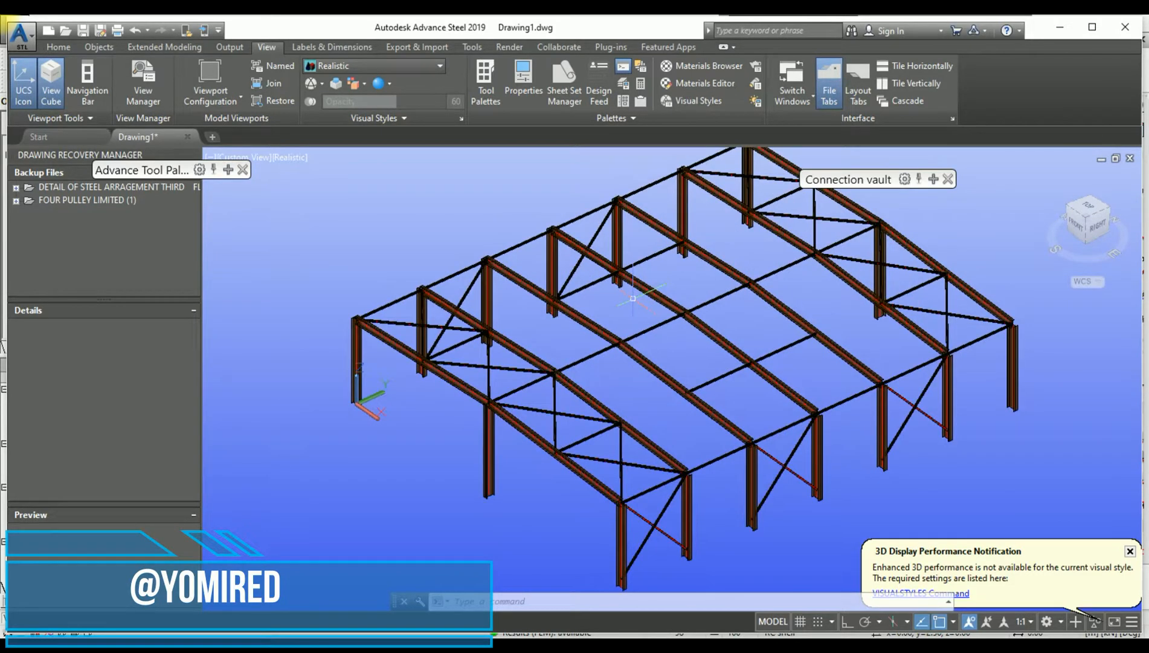
mouse_move(762, 276)
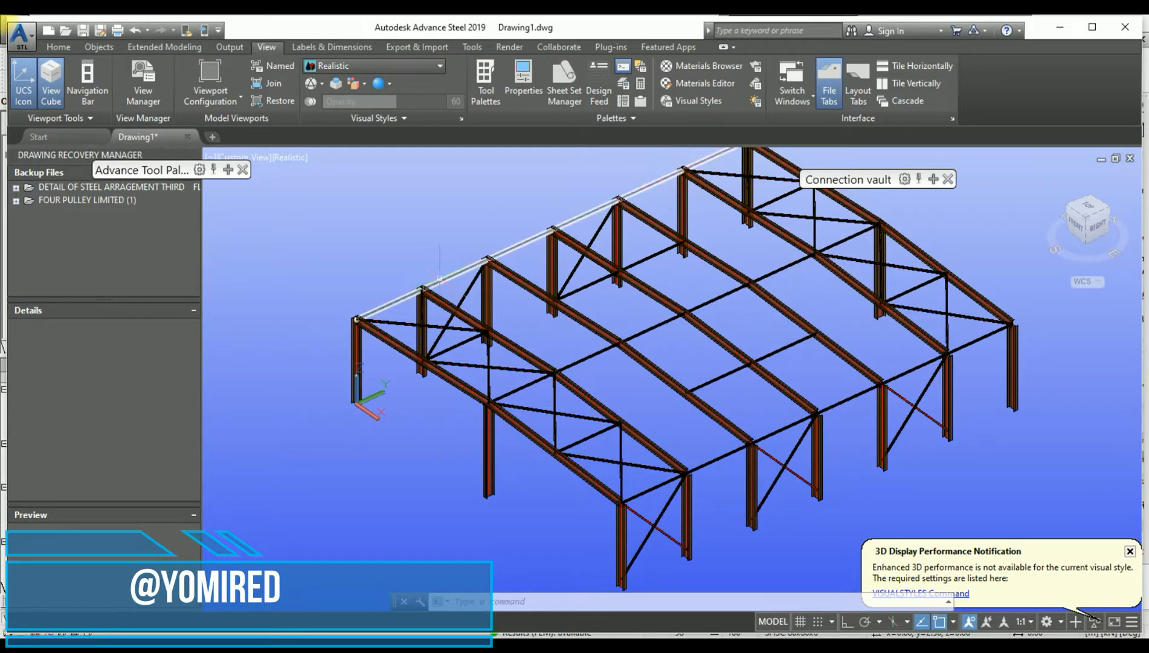
scroll(440, 279, "up", 5)
scroll(486, 246, "down", 5)
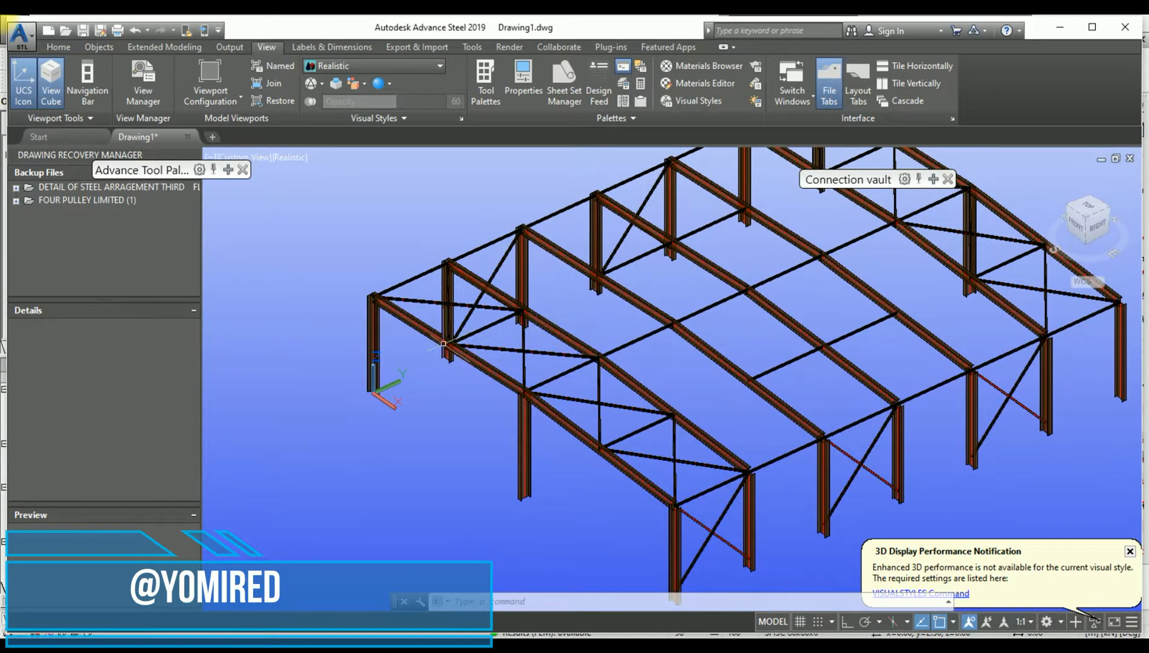
scroll(444, 344, "up", 3)
scroll(323, 386, "down", 5)
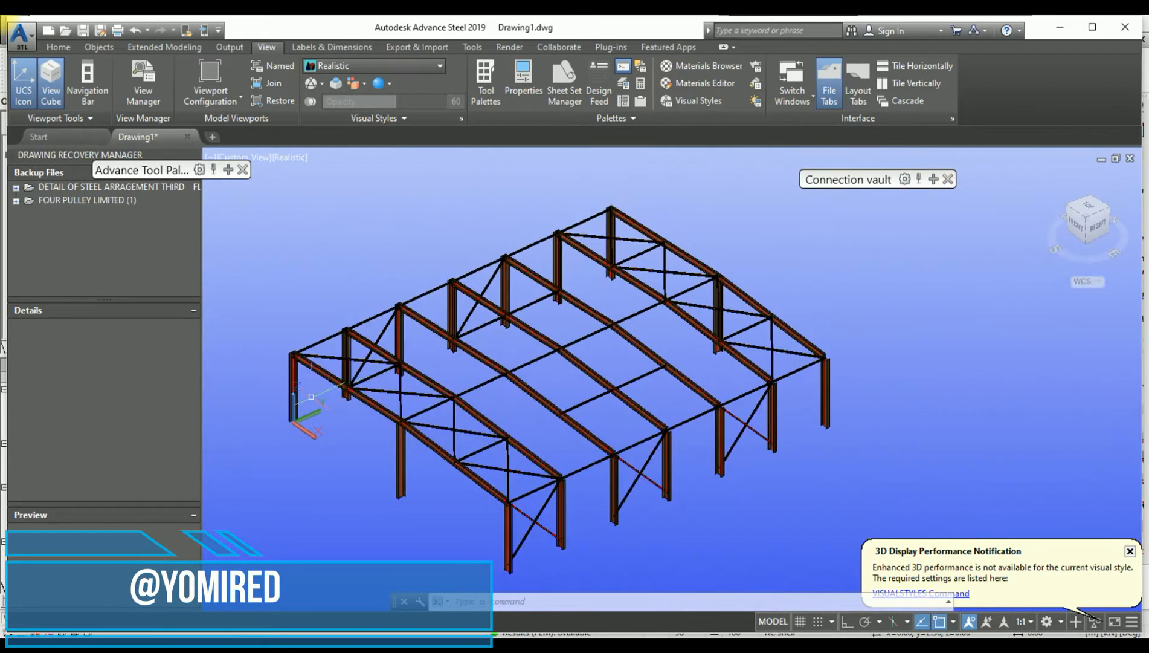
scroll(311, 393, "up", 6)
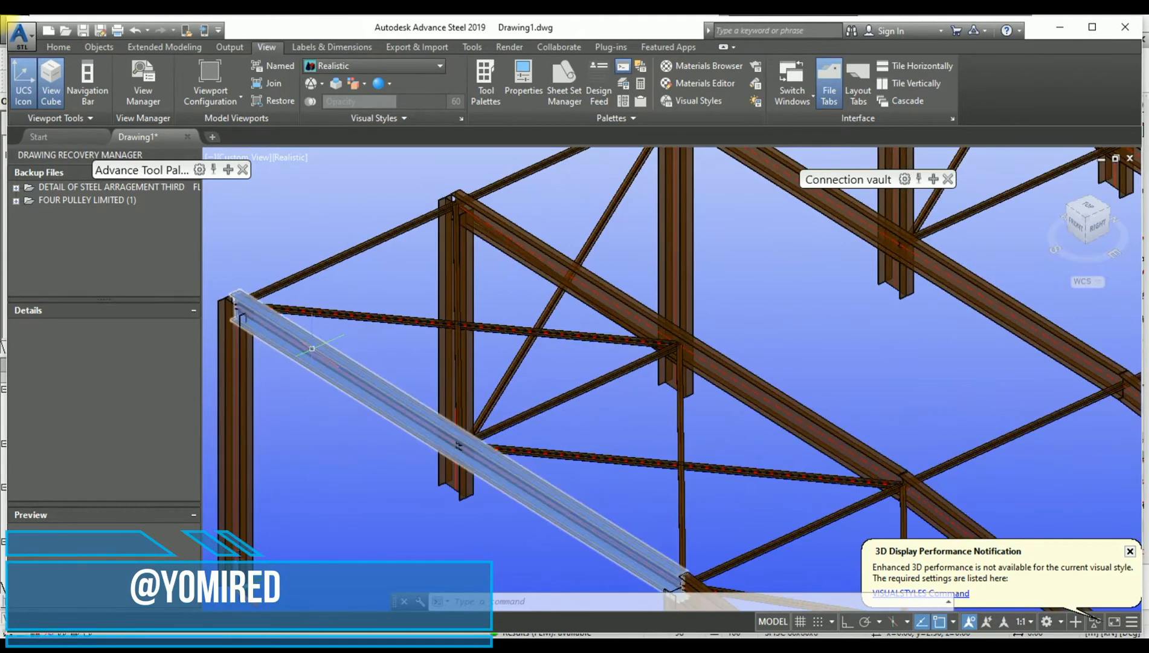
scroll(312, 349, "down", 5)
scroll(303, 385, "up", 4)
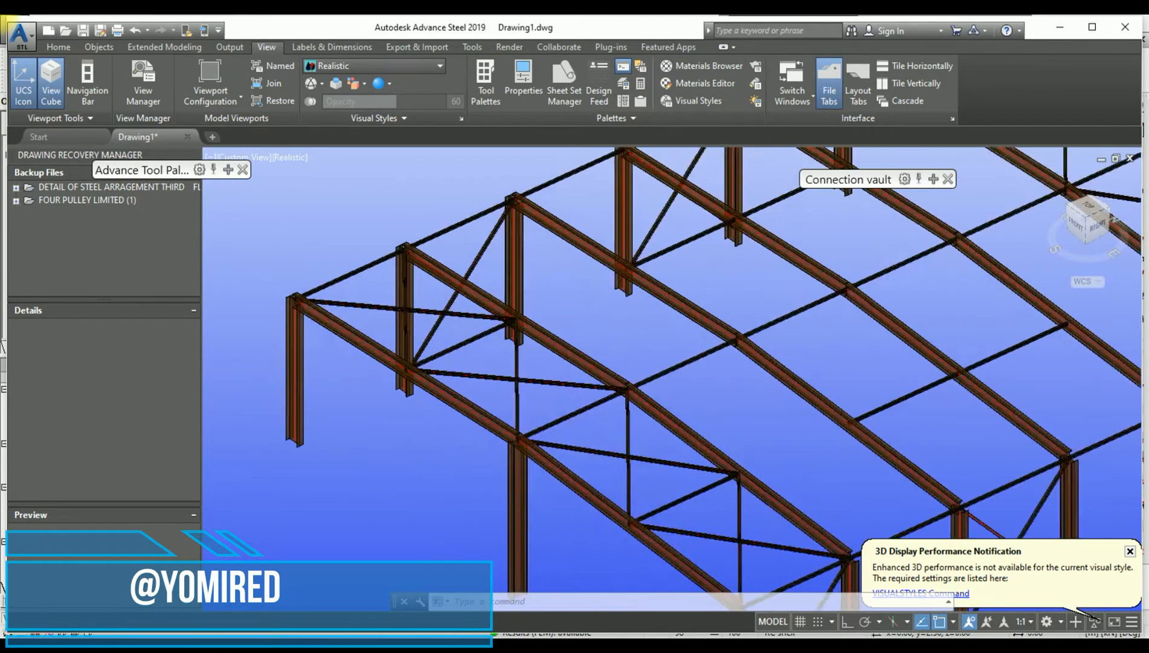
scroll(305, 375, "down", 5)
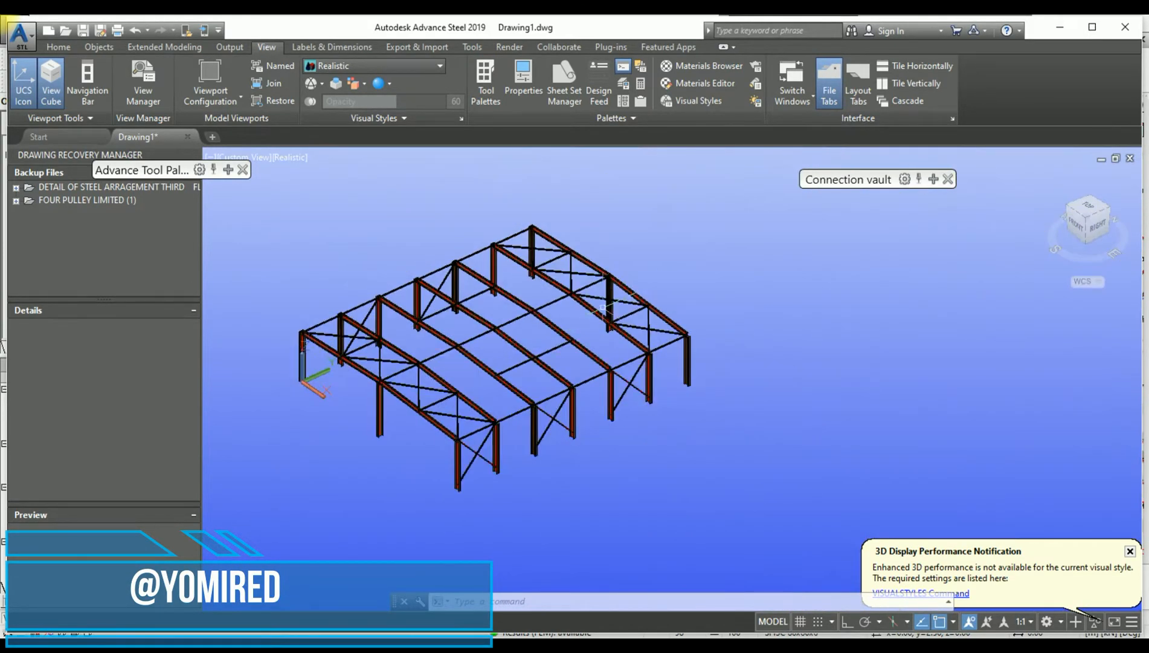
scroll(540, 422, "up", 8)
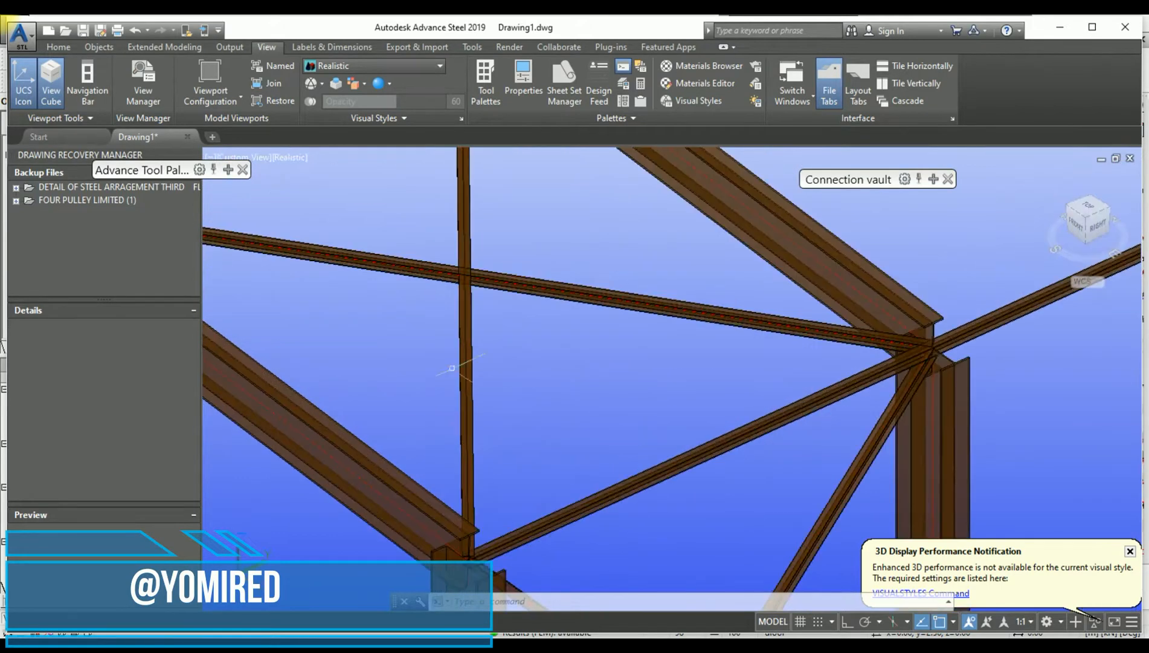
scroll(470, 288, "down", 6)
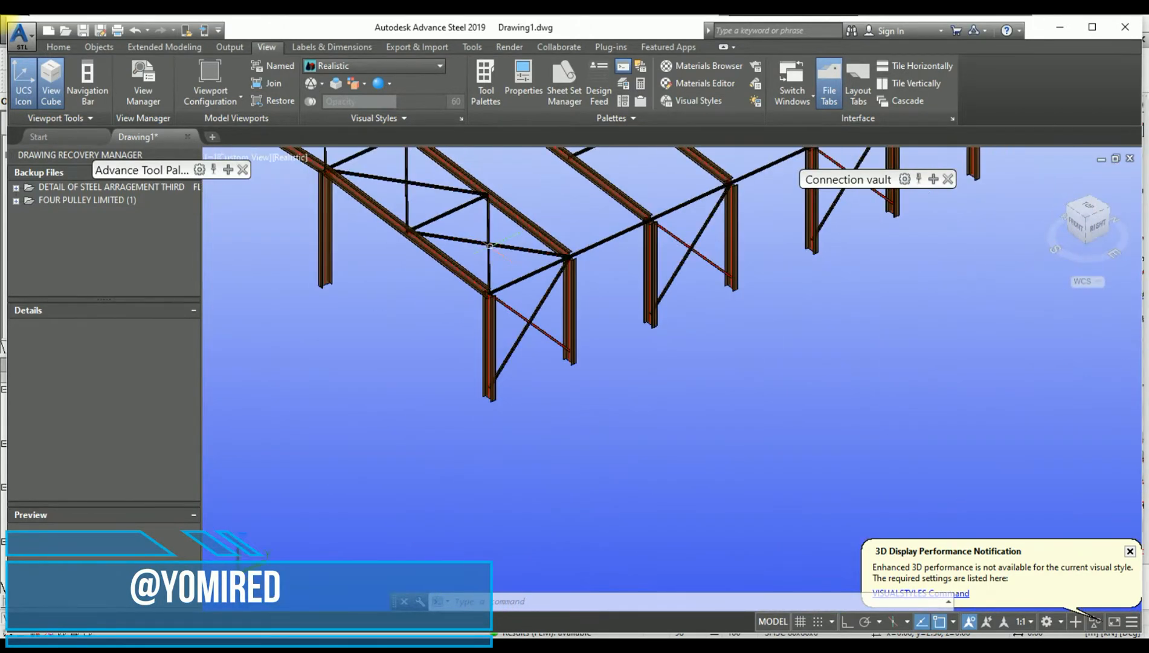
scroll(441, 234, "up", 4)
scroll(457, 222, "down", 8)
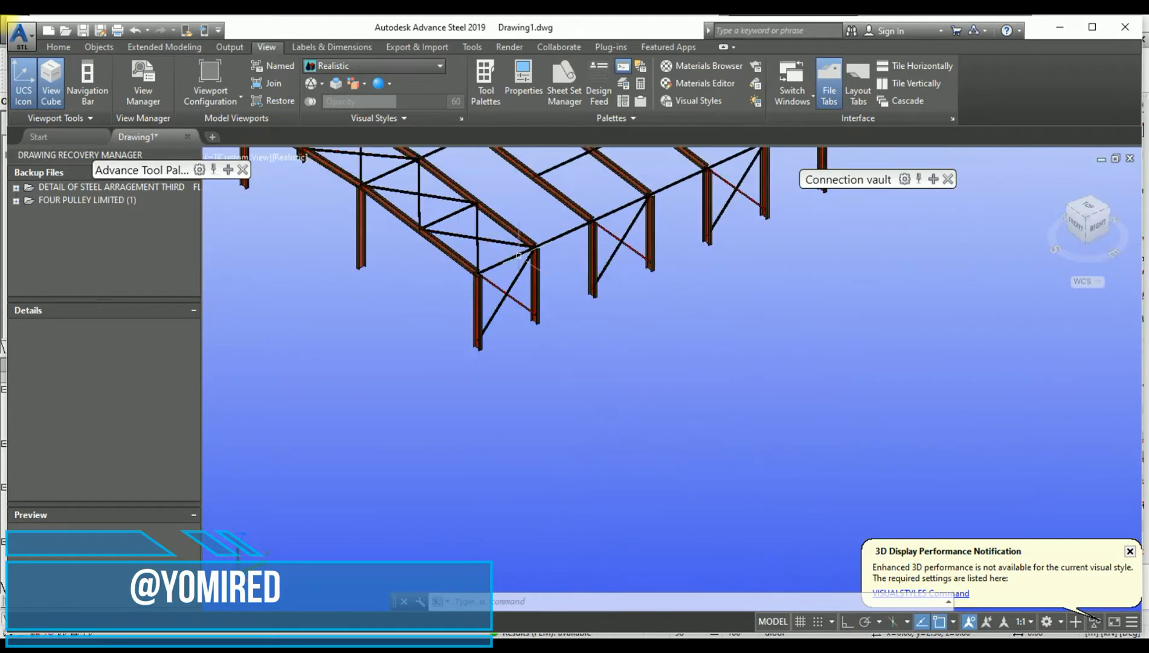
middle_click_drag(522, 259, 553, 388)
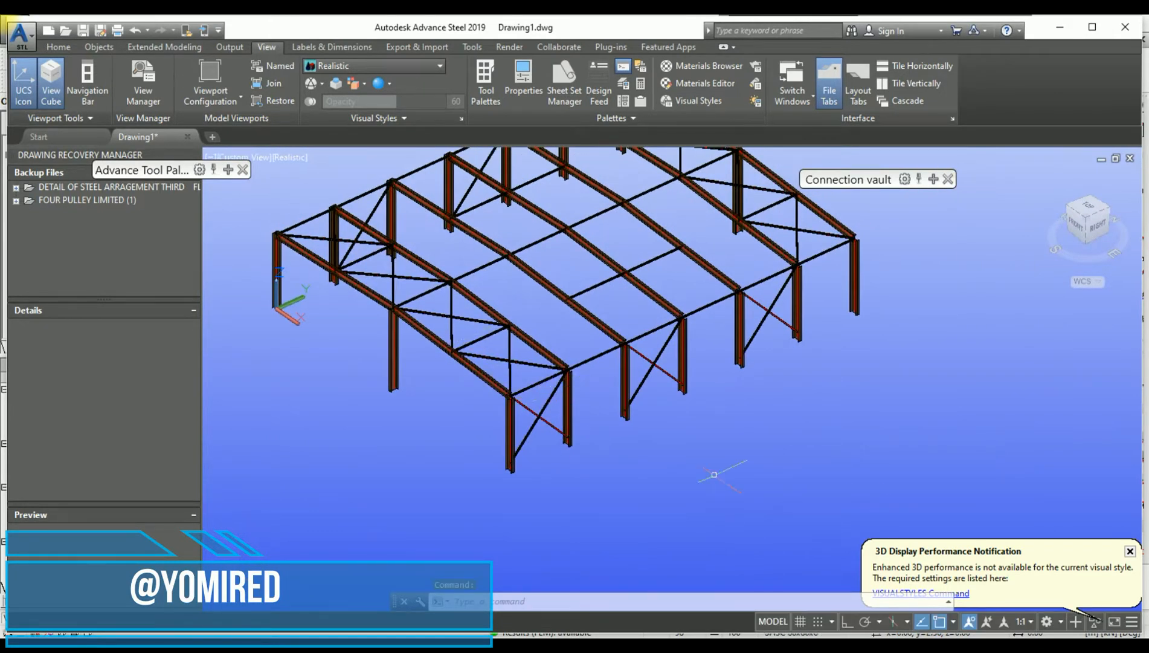
scroll(629, 197, "up", 3)
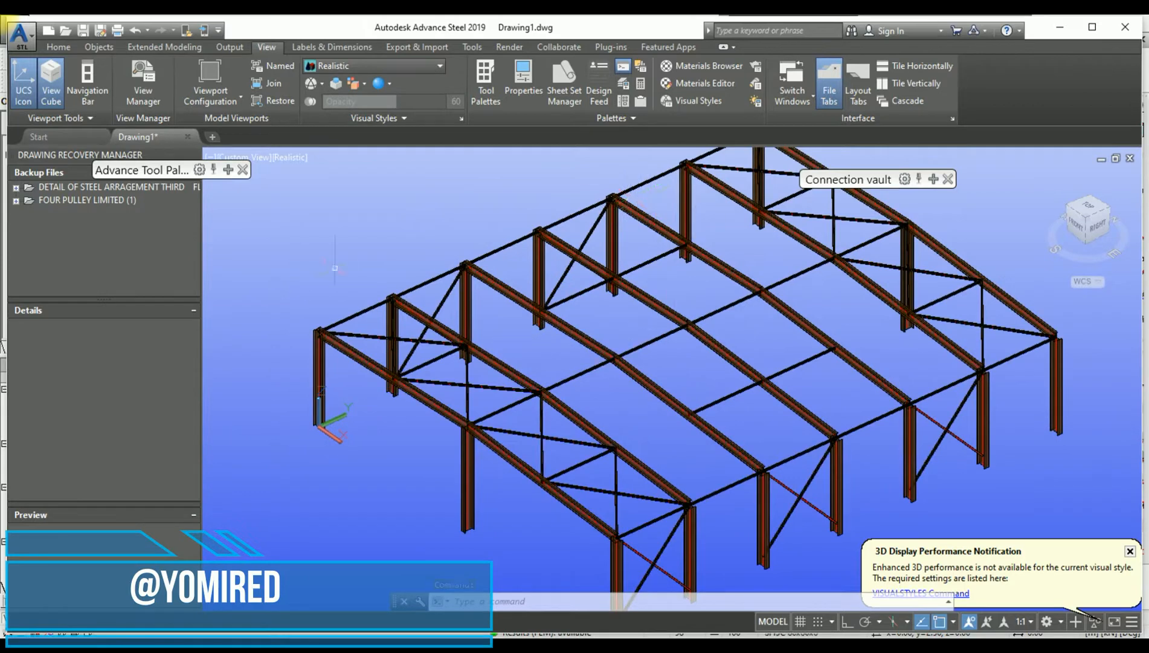
scroll(430, 255, "down", 2)
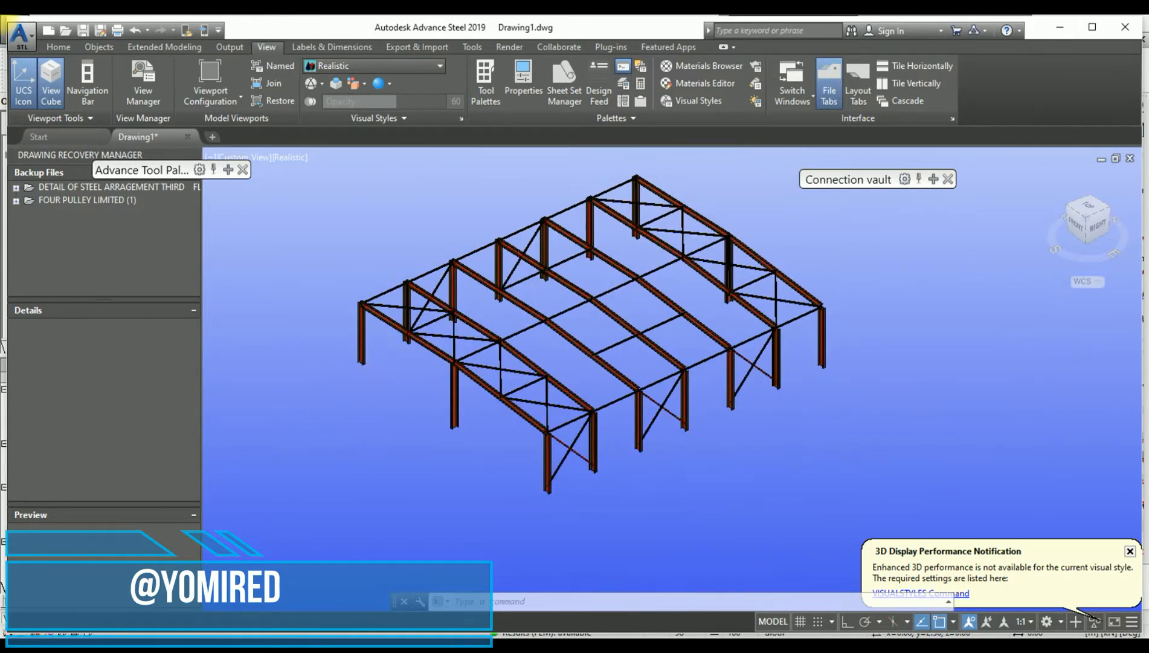
scroll(674, 414, "up", 1)
scroll(671, 411, "down", 4)
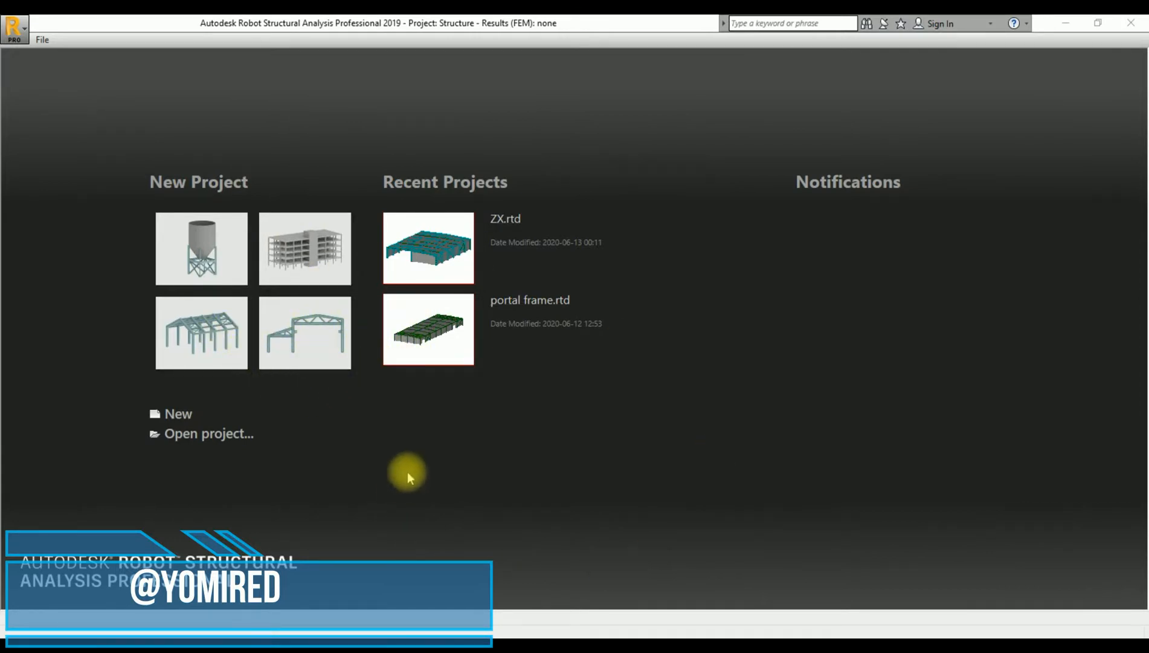
- Create a new shell structure project in Robot Structural Analysis Professional and dismiss the startup tip
left_click(171, 413)
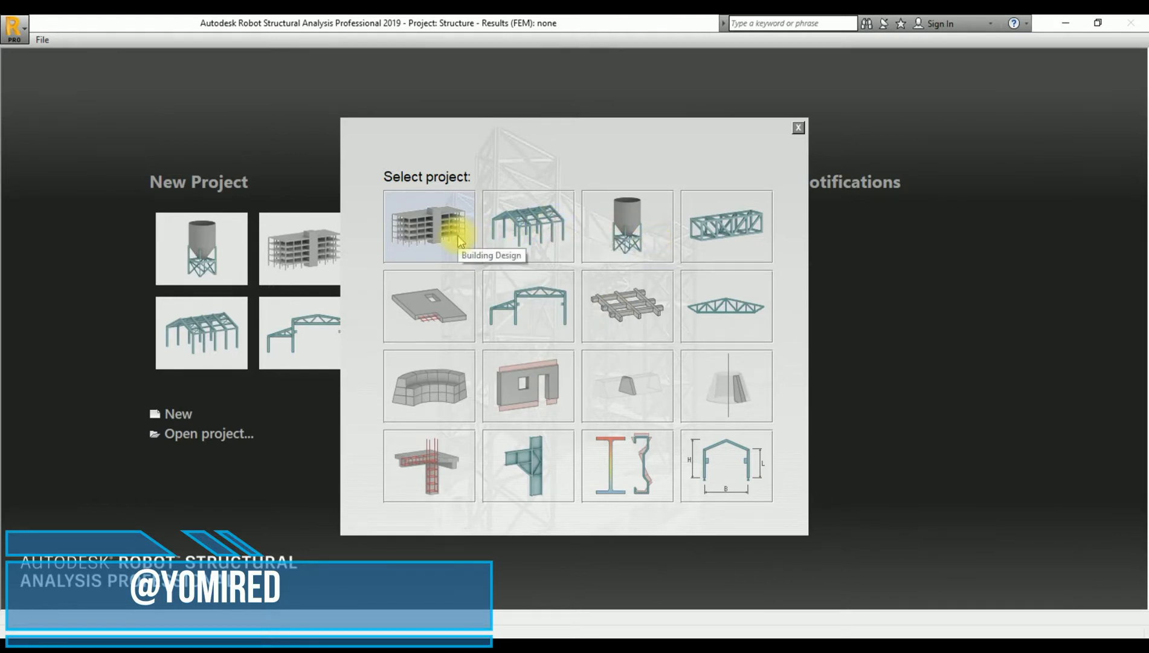
left_click(633, 222)
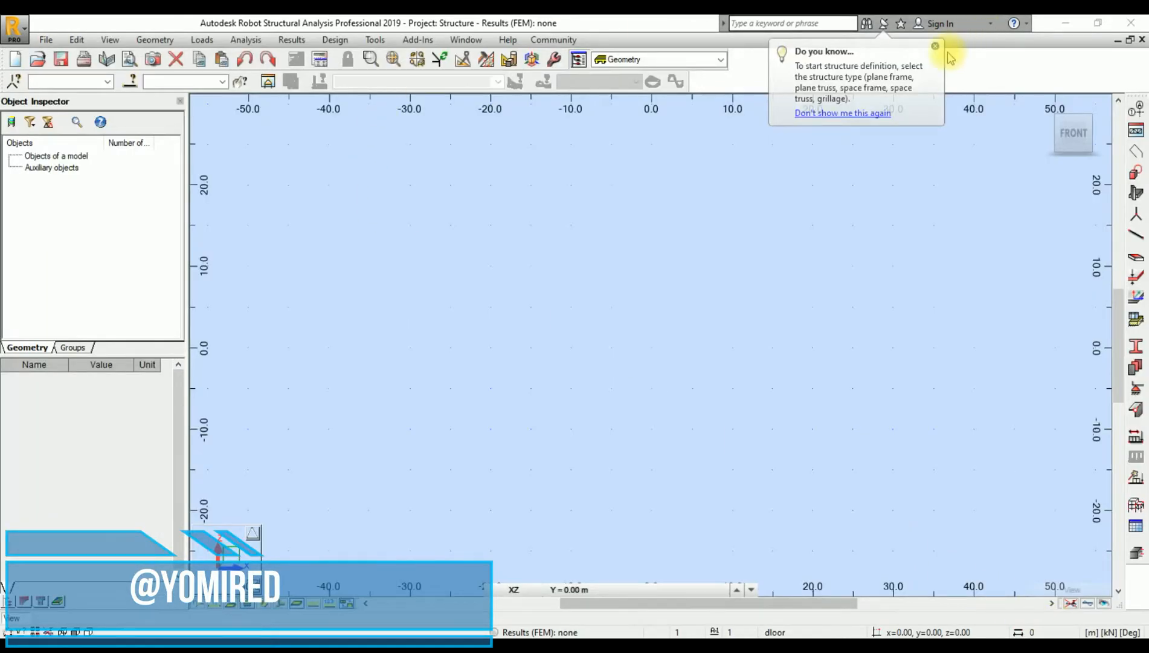
left_click(936, 48)
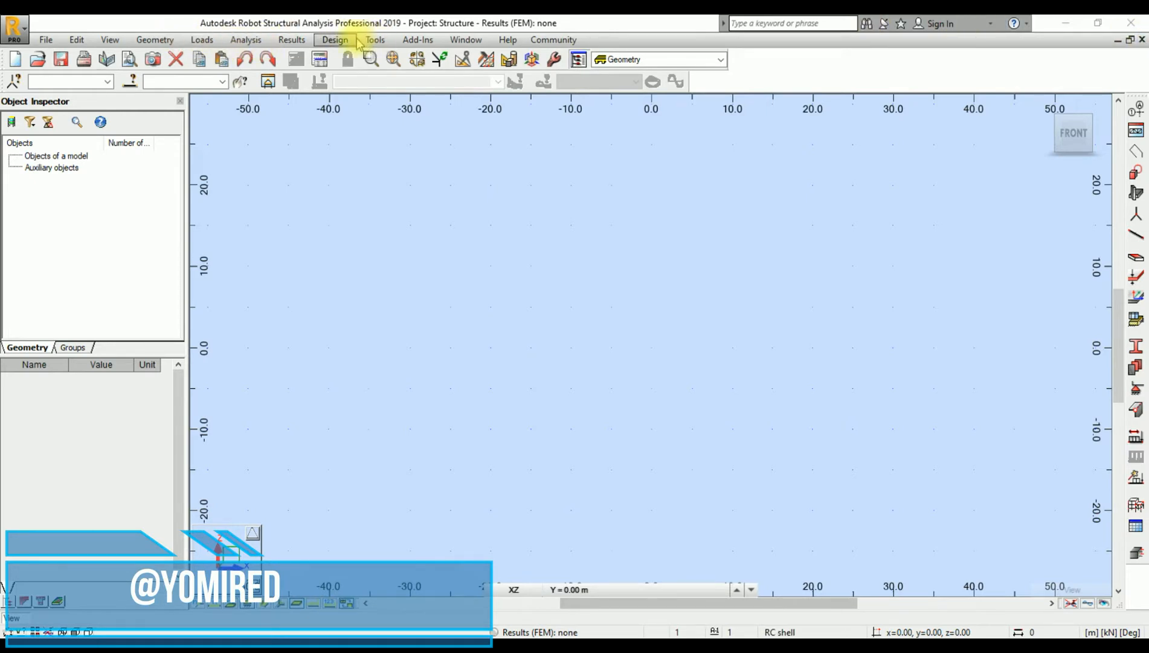
- Open the Job Preferences and review the unit settings for dimensions, forces, other quantities and unit edition
left_click(390, 41)
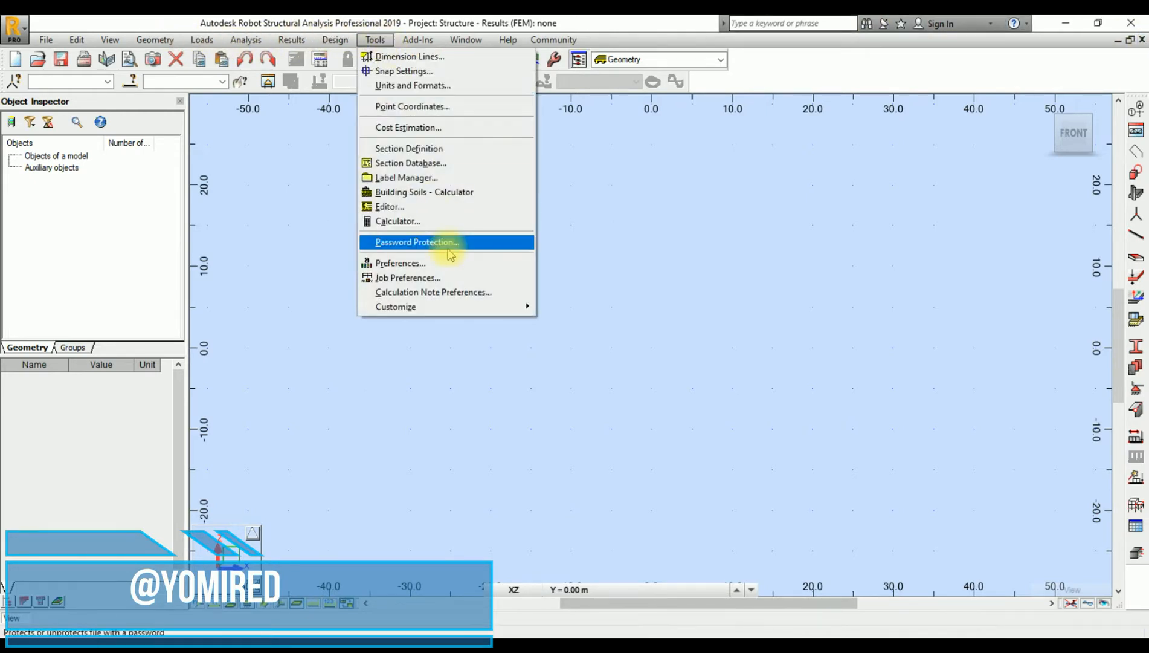
left_click(445, 282)
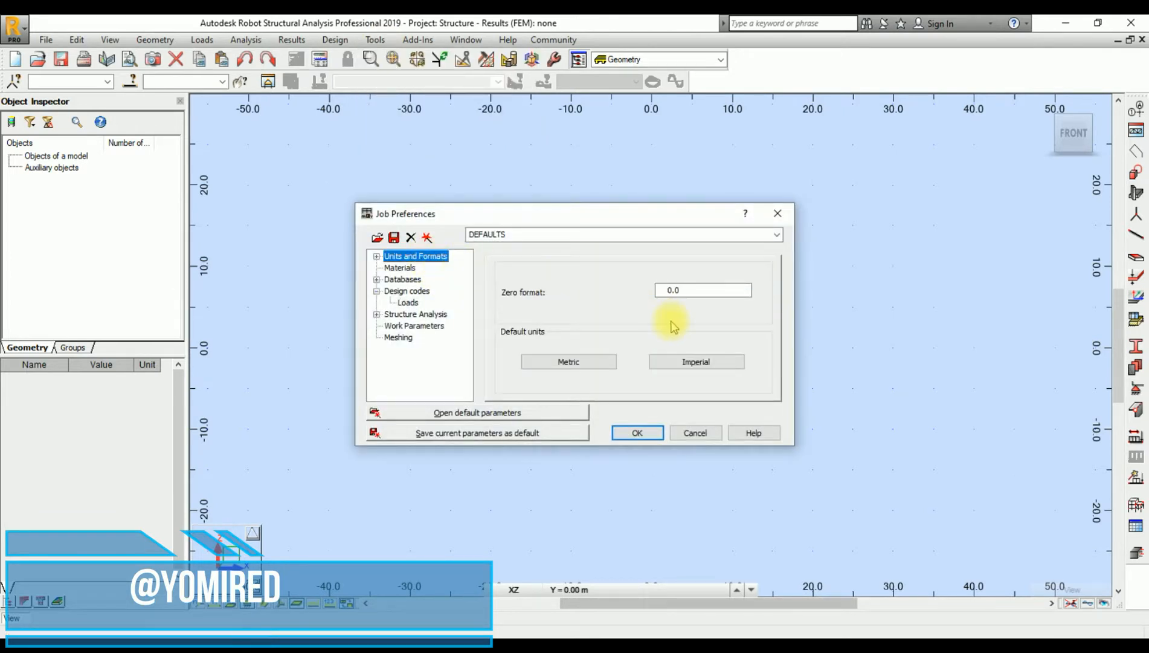
left_click(376, 257)
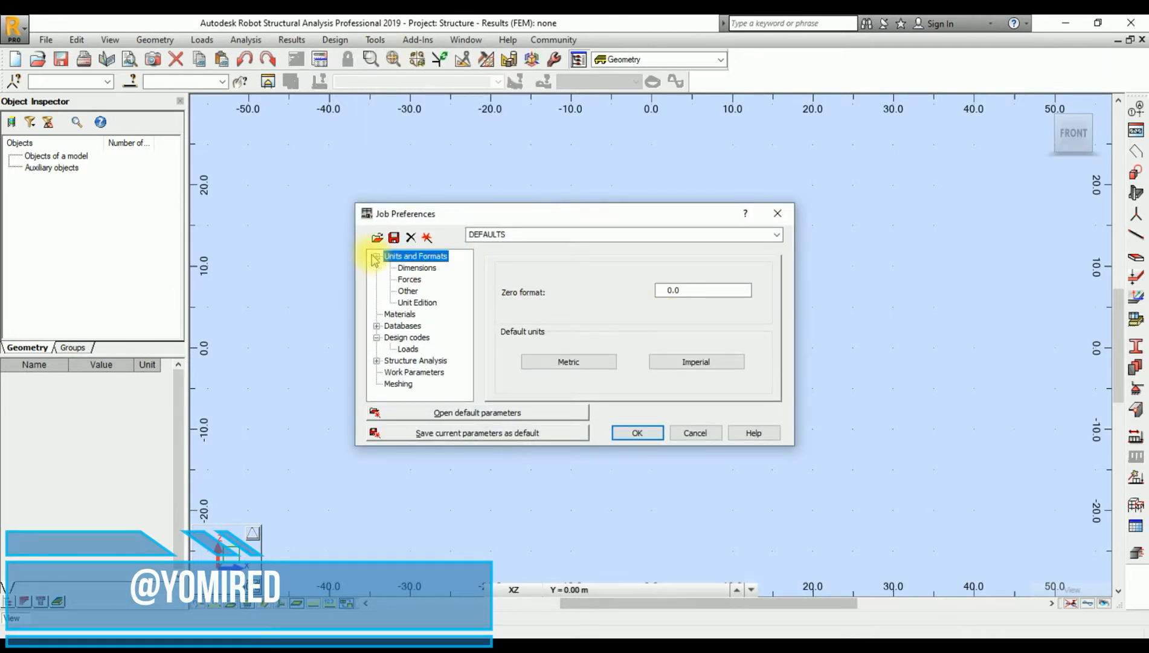
left_click(430, 269)
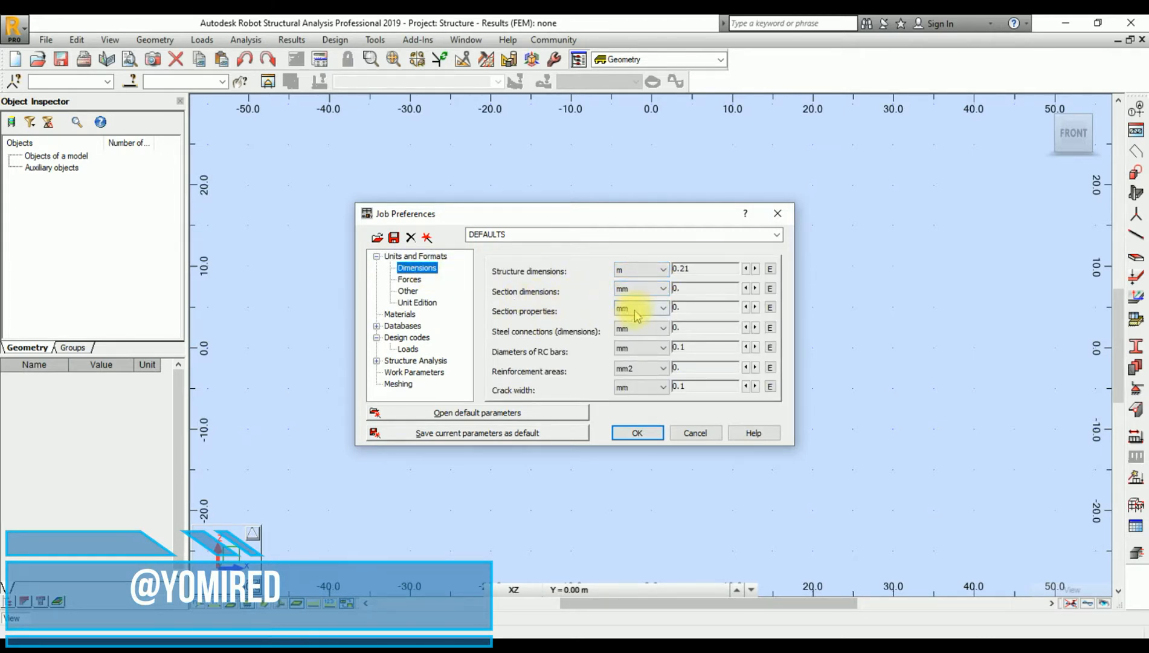
left_click(409, 280)
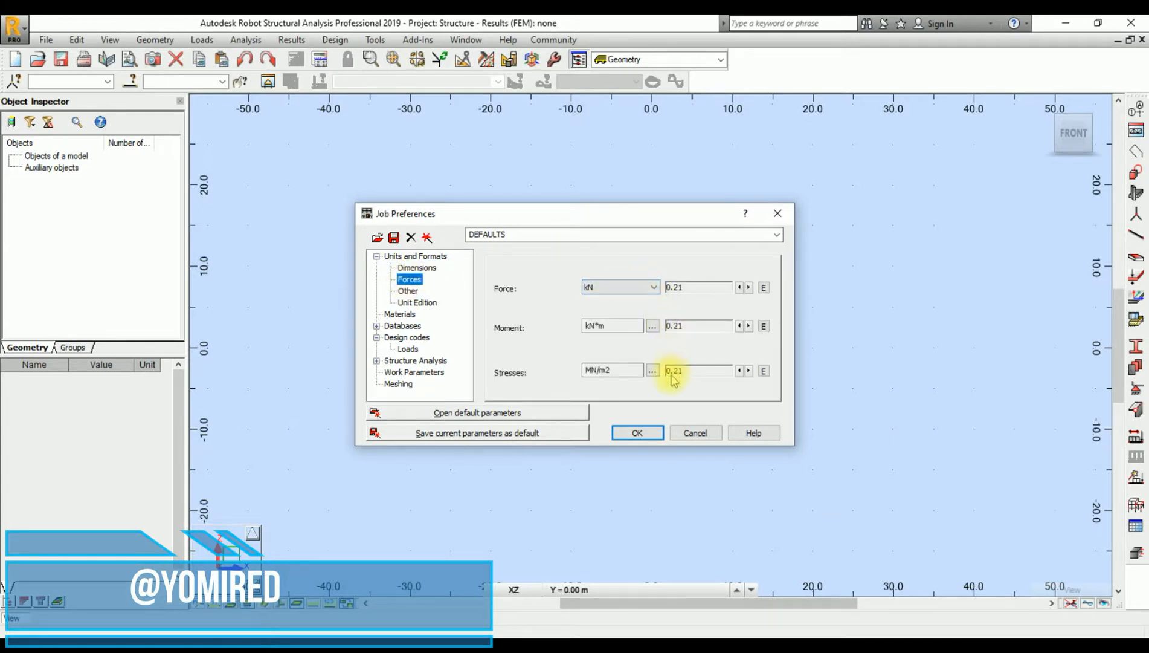
left_click(408, 290)
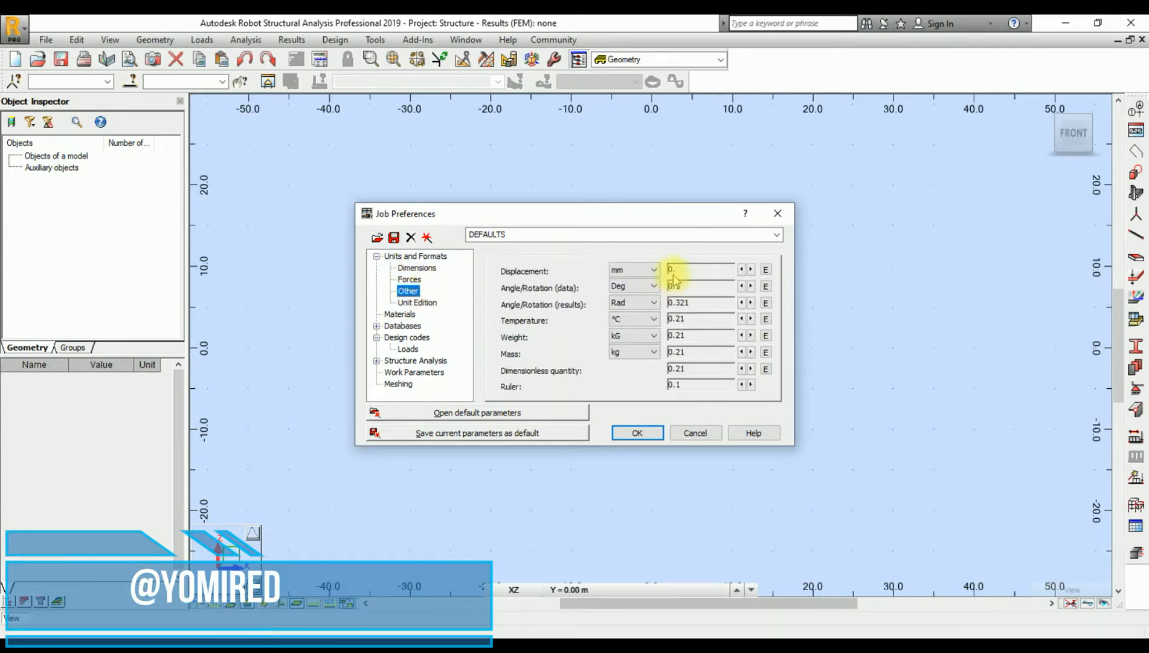
left_click(431, 303)
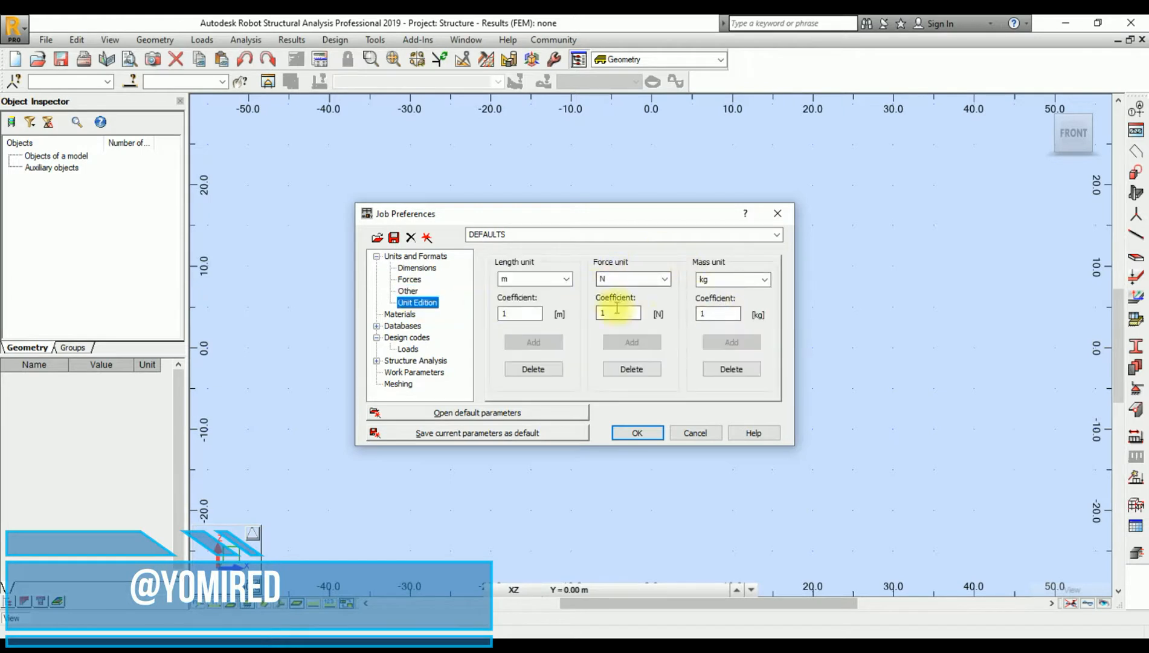
- Review the job's material set and the available default steel grades
left_click(398, 314)
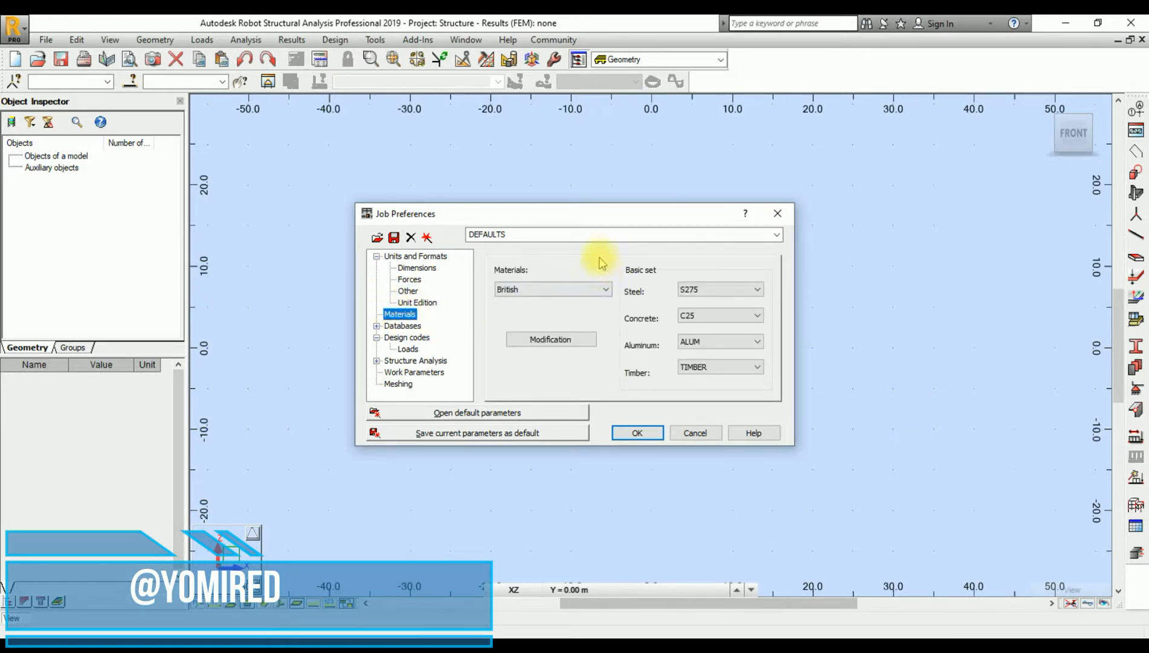
left_click(540, 291)
left_click(541, 290)
left_click(714, 293)
left_click(715, 293)
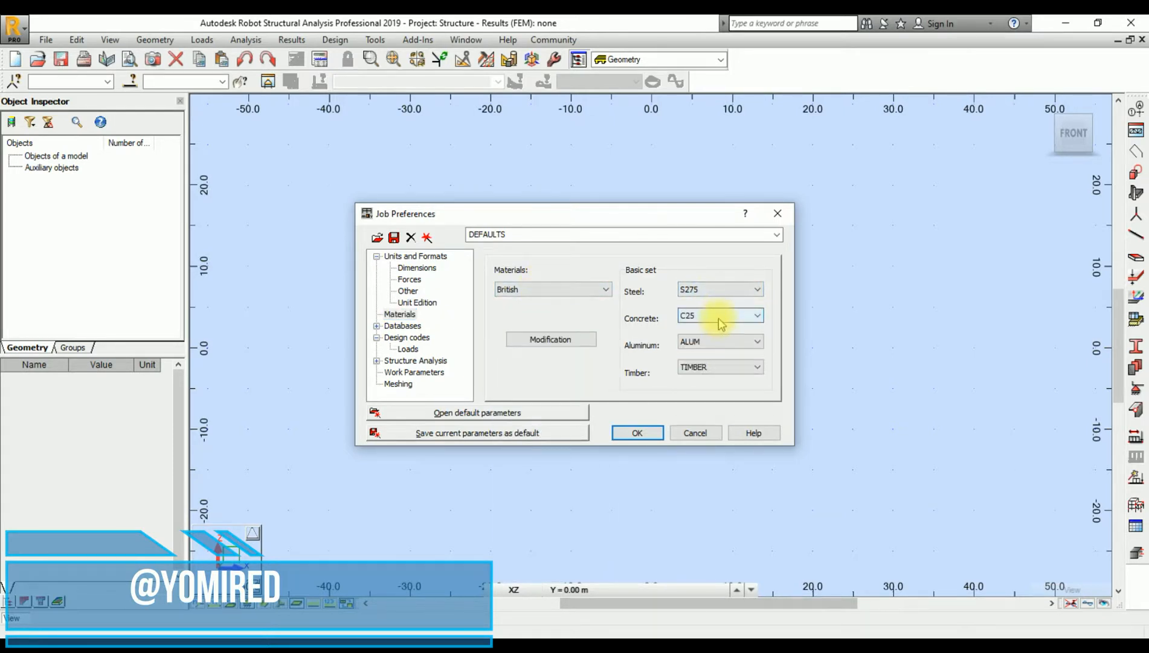
- Review the job's databases for steel and timber sections, vehicle loads, bolts, anchor bolts, reinforcing bars and wire fabrics
left_click(377, 326)
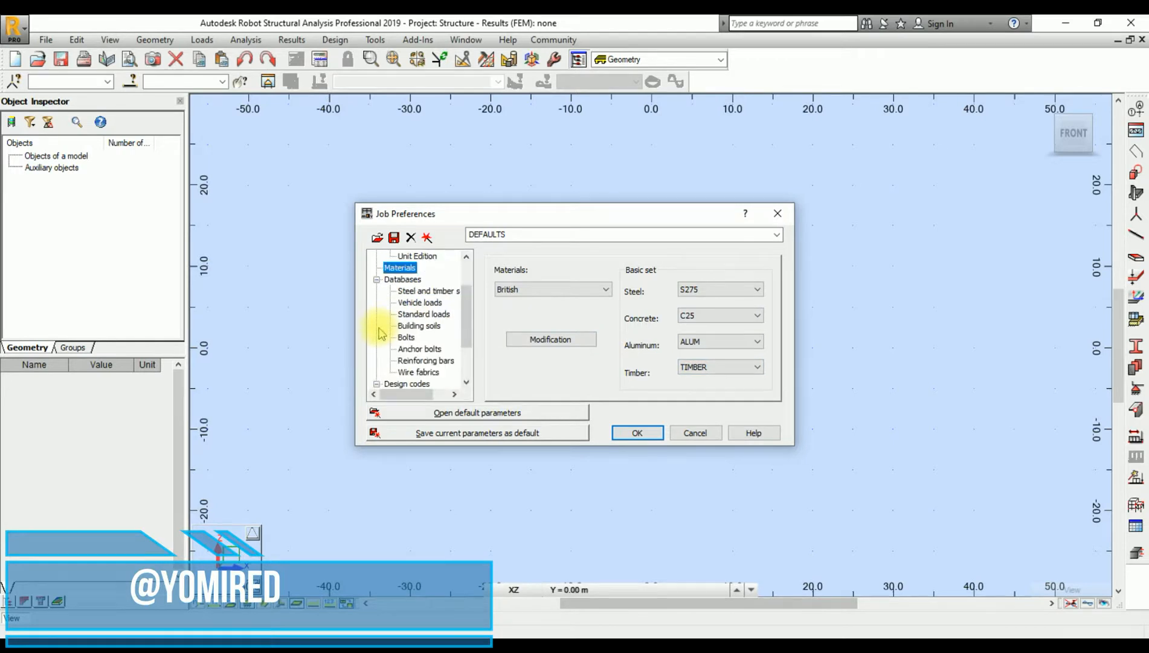
left_click(377, 276)
left_click(377, 327)
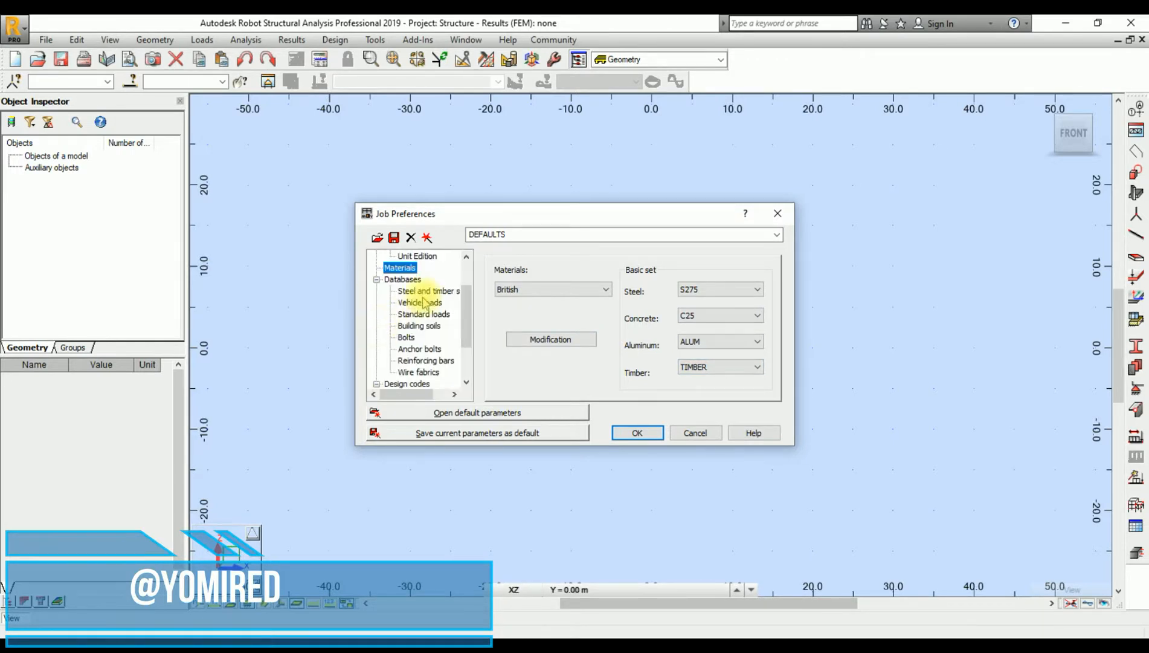
left_click(415, 293)
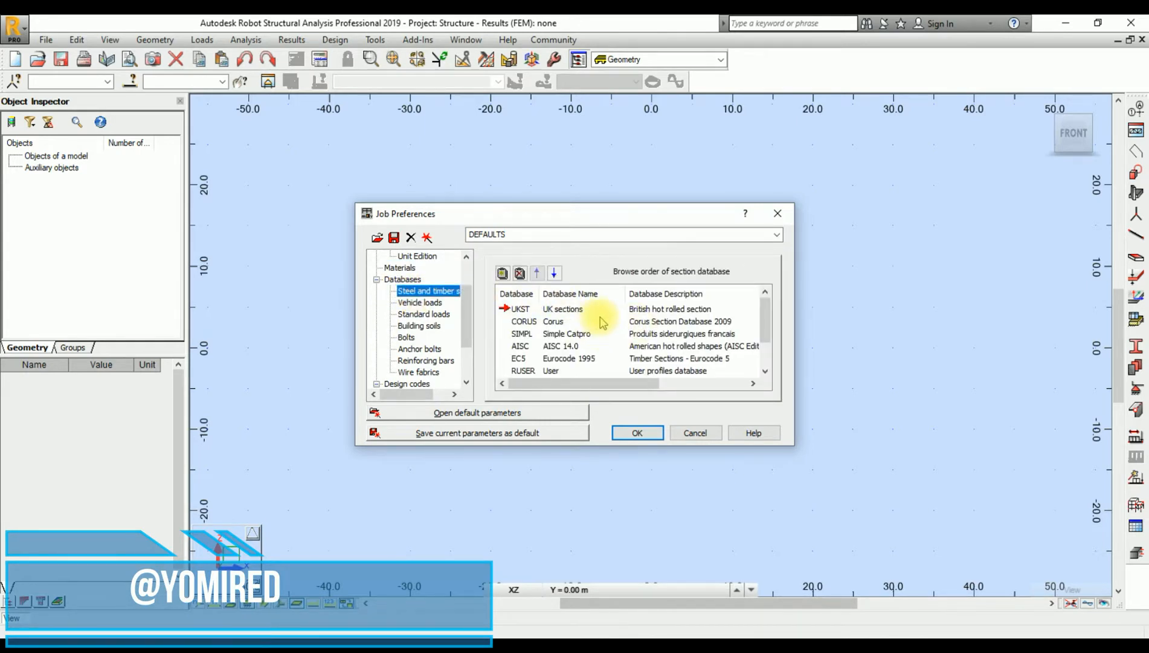
left_click(423, 302)
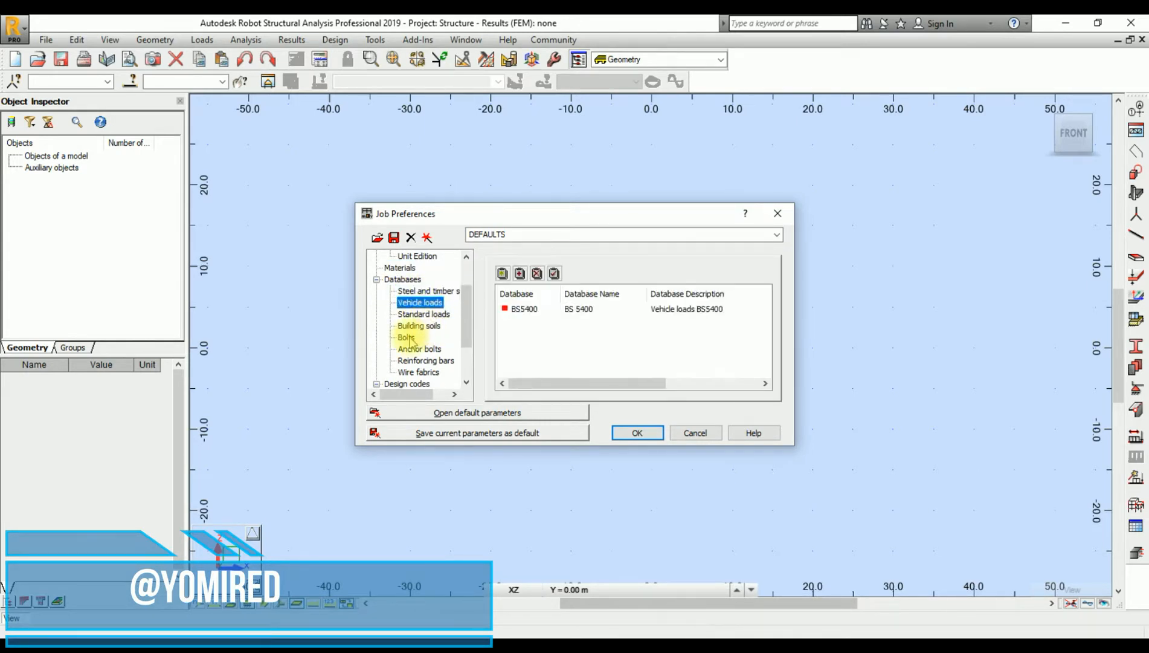
left_click(408, 337)
left_click(423, 351)
left_click(422, 361)
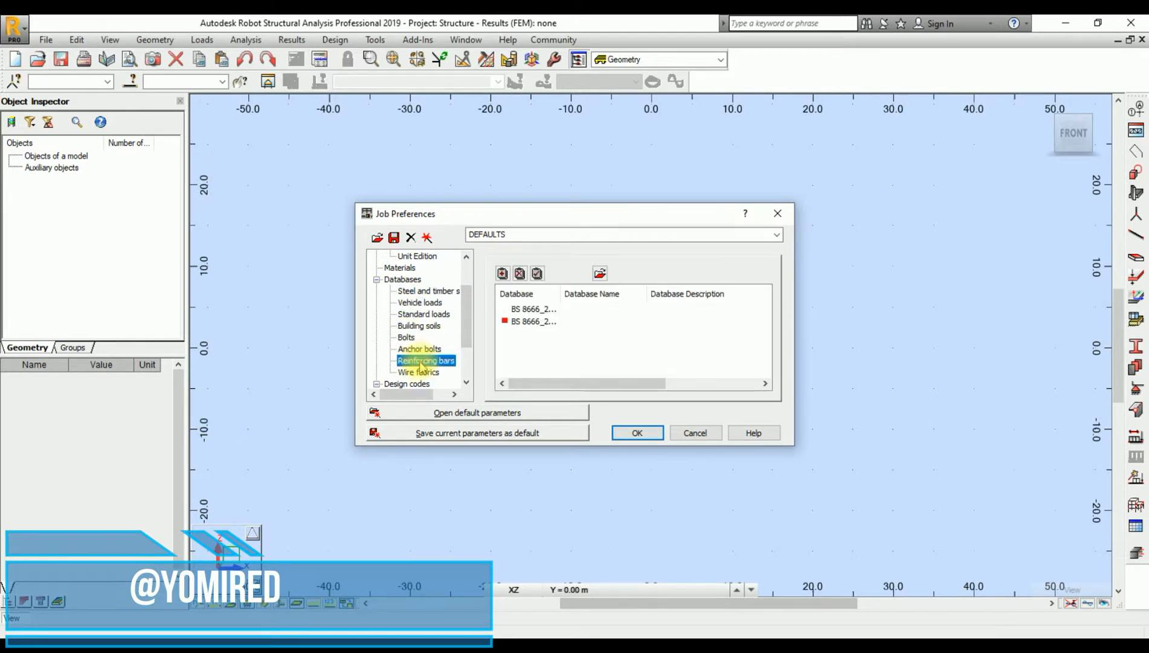
left_click(420, 372)
- Set the code combinations for loads to BS5950 in the job's design codes
scroll(424, 344, "down", 2)
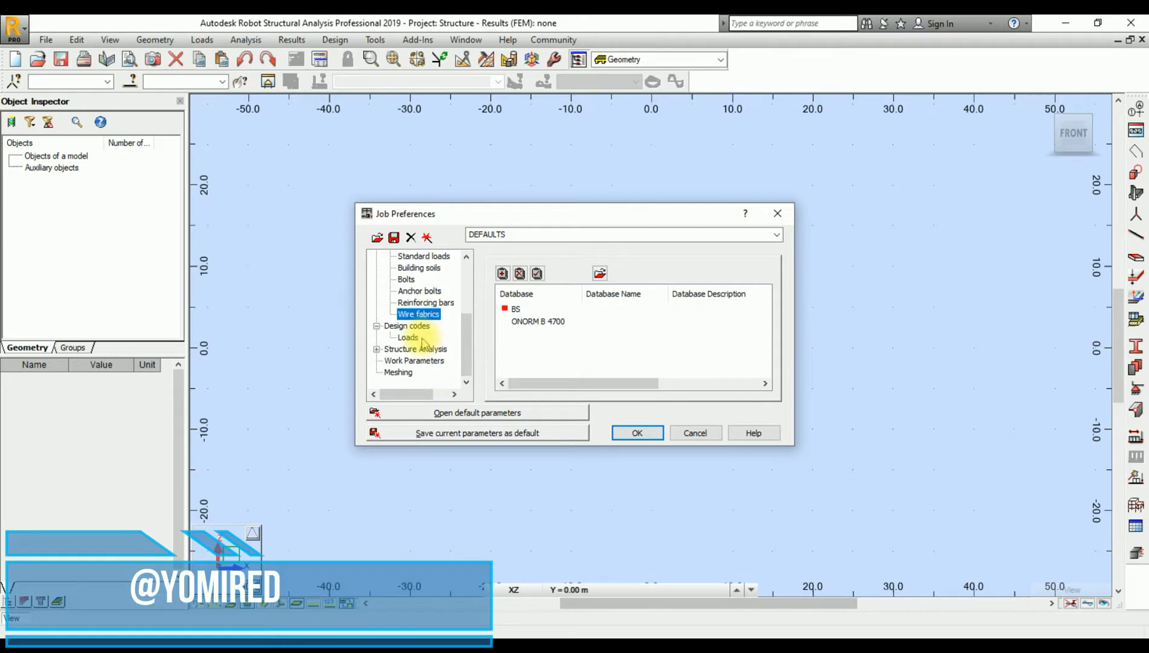
left_click(408, 338)
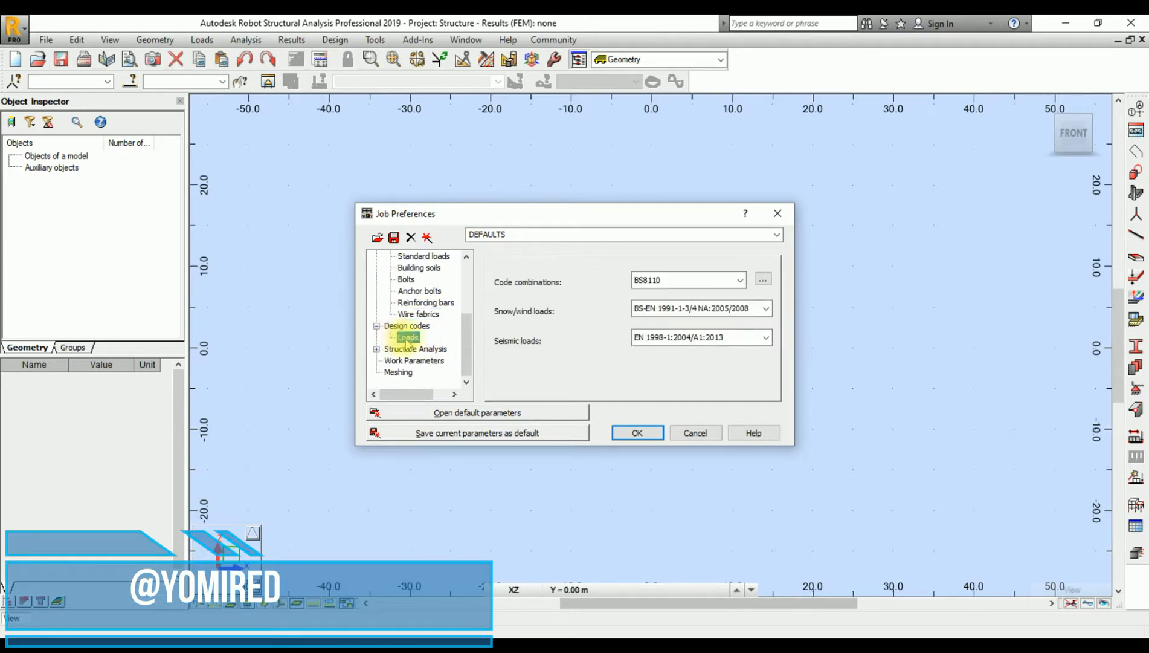
left_click(739, 281)
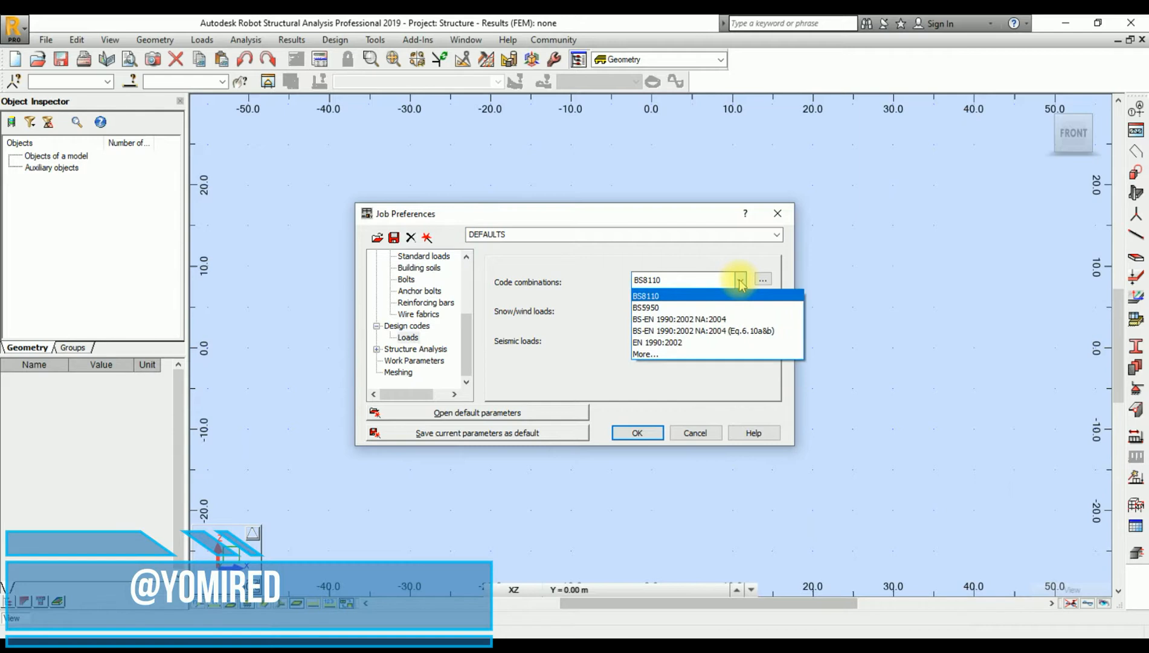
left_click(701, 307)
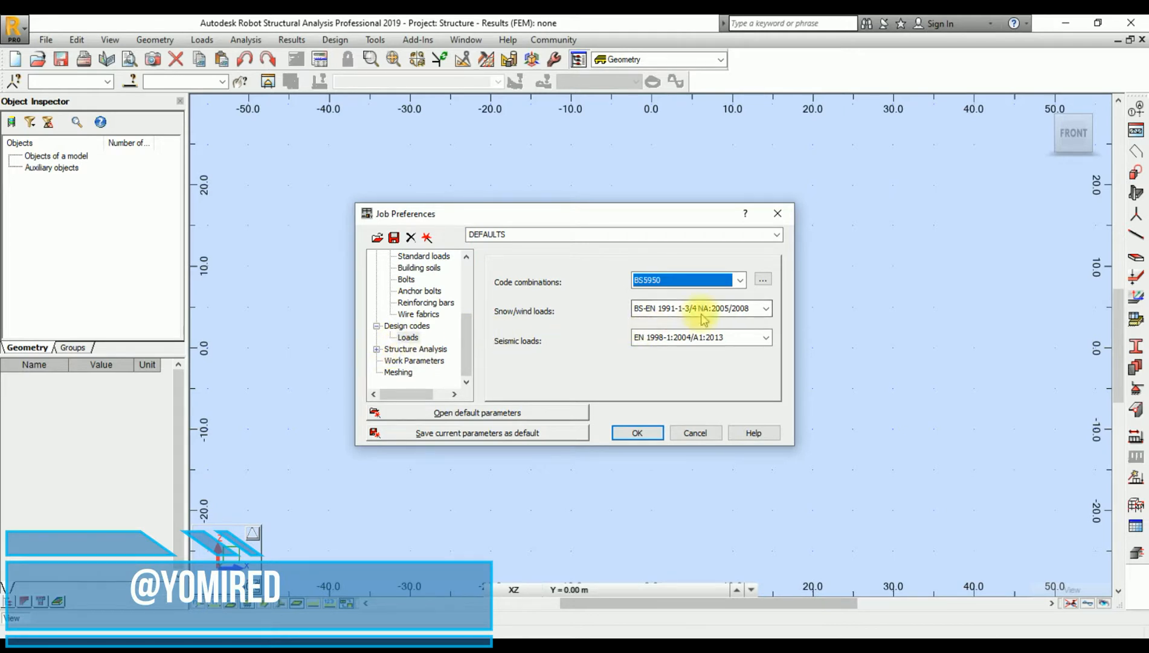
- Review the job's modal, non-linear and seismic analysis settings, along with its work parameters
left_click(377, 349)
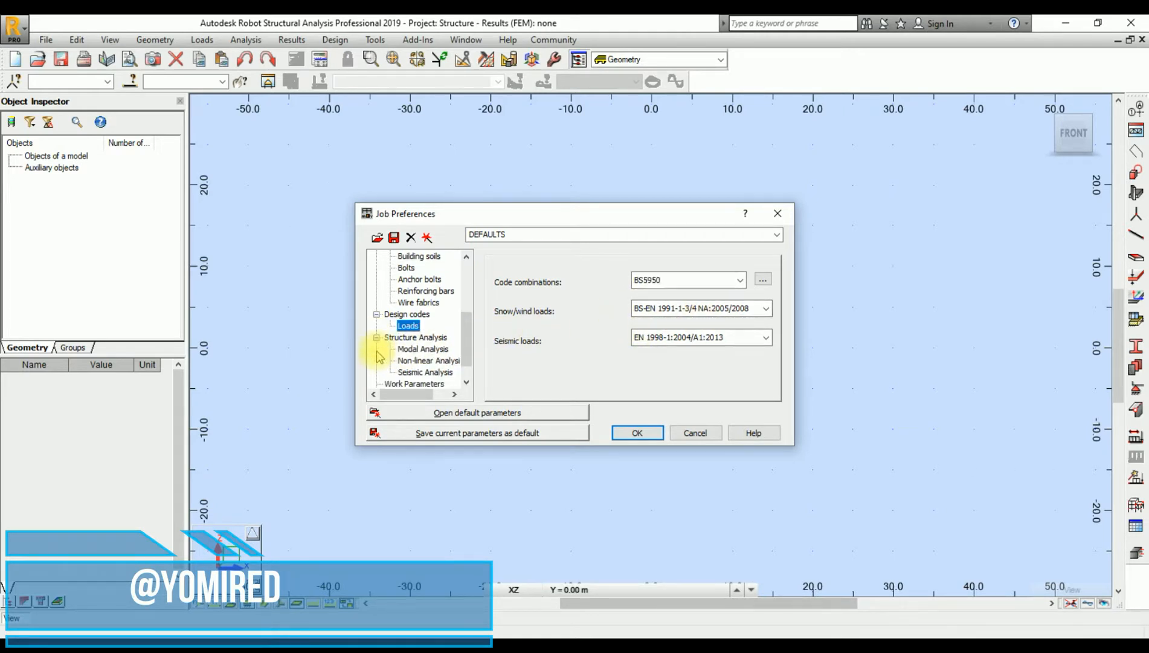
scroll(417, 345, "down", 1)
left_click(423, 325)
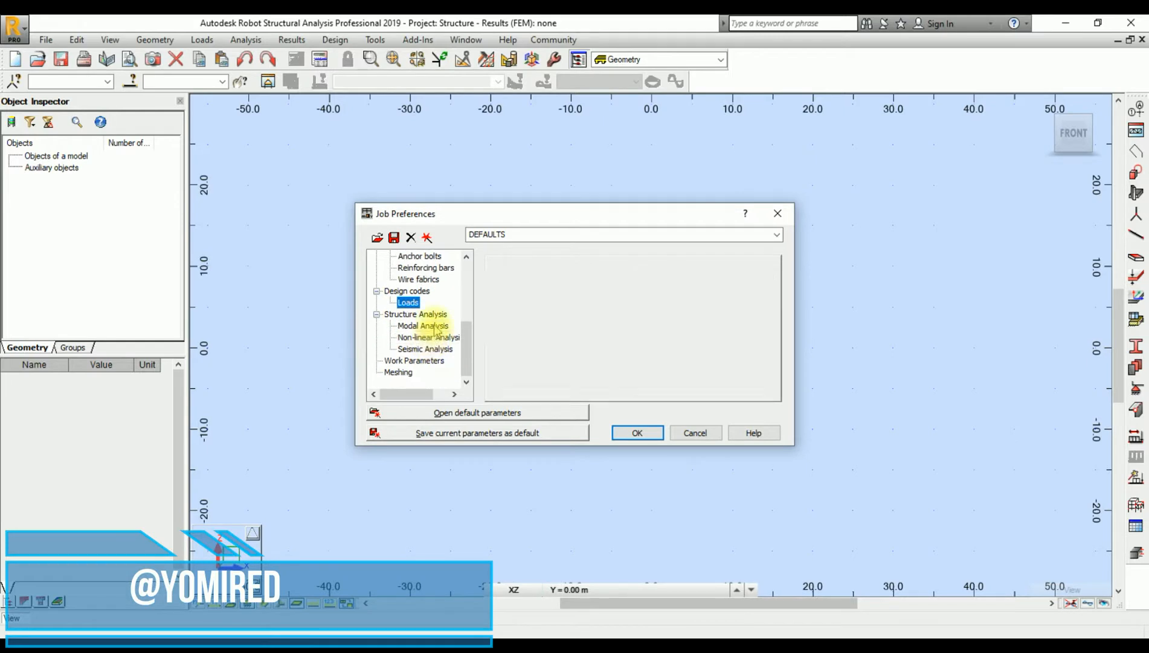
left_click(435, 338)
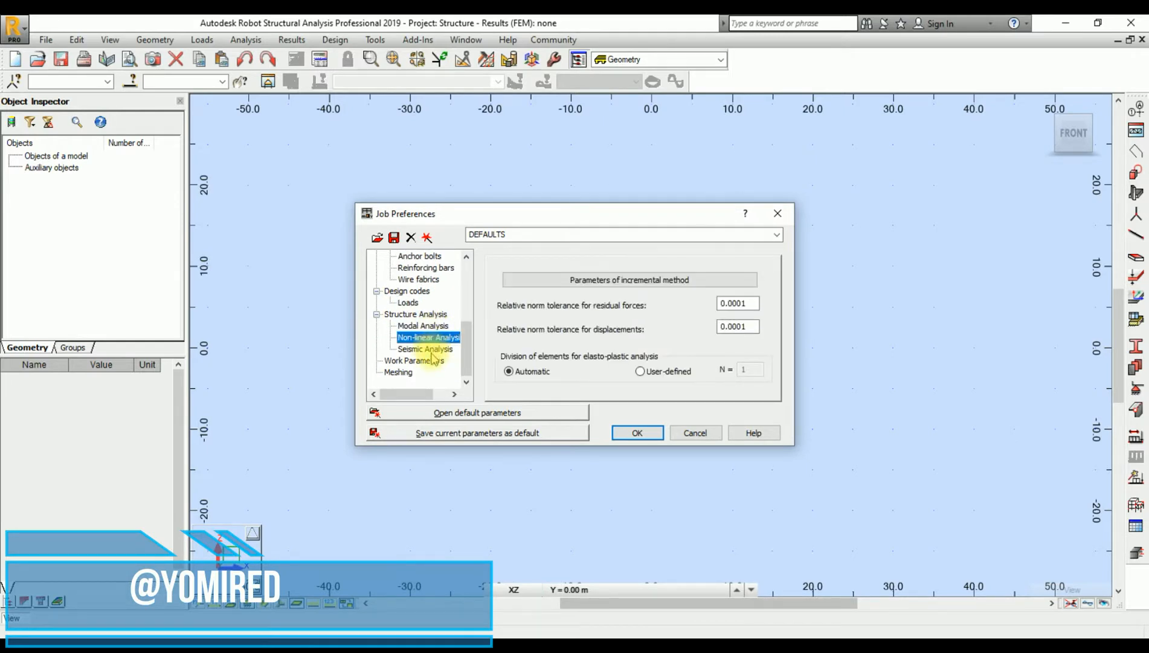
left_click(431, 350)
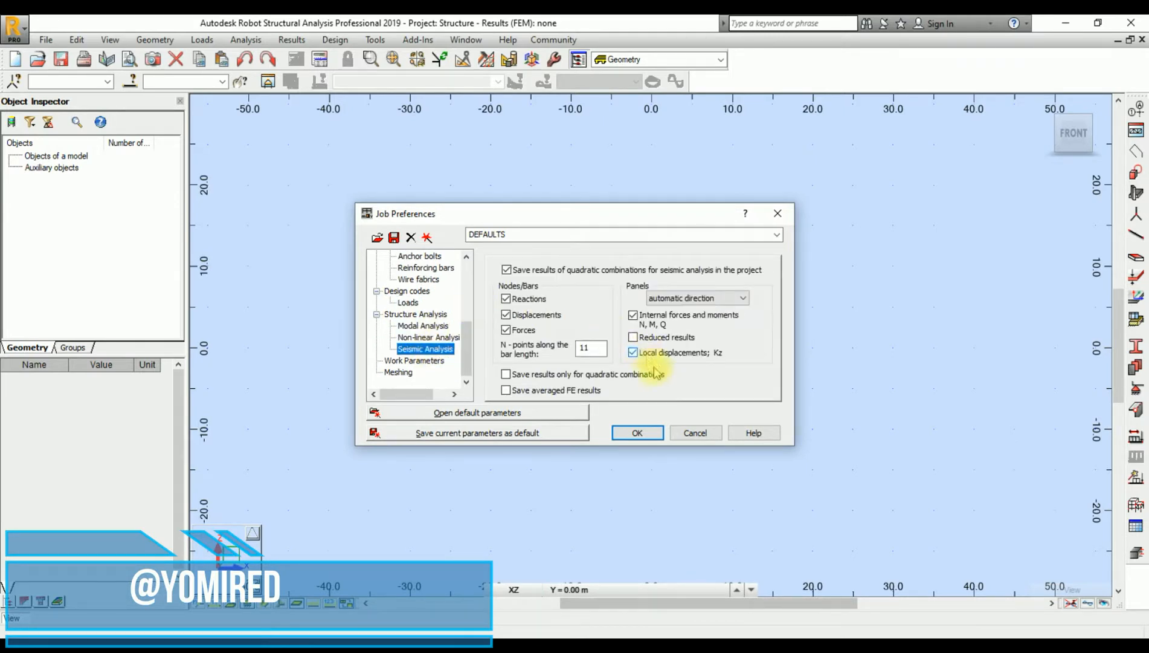
left_click(414, 360)
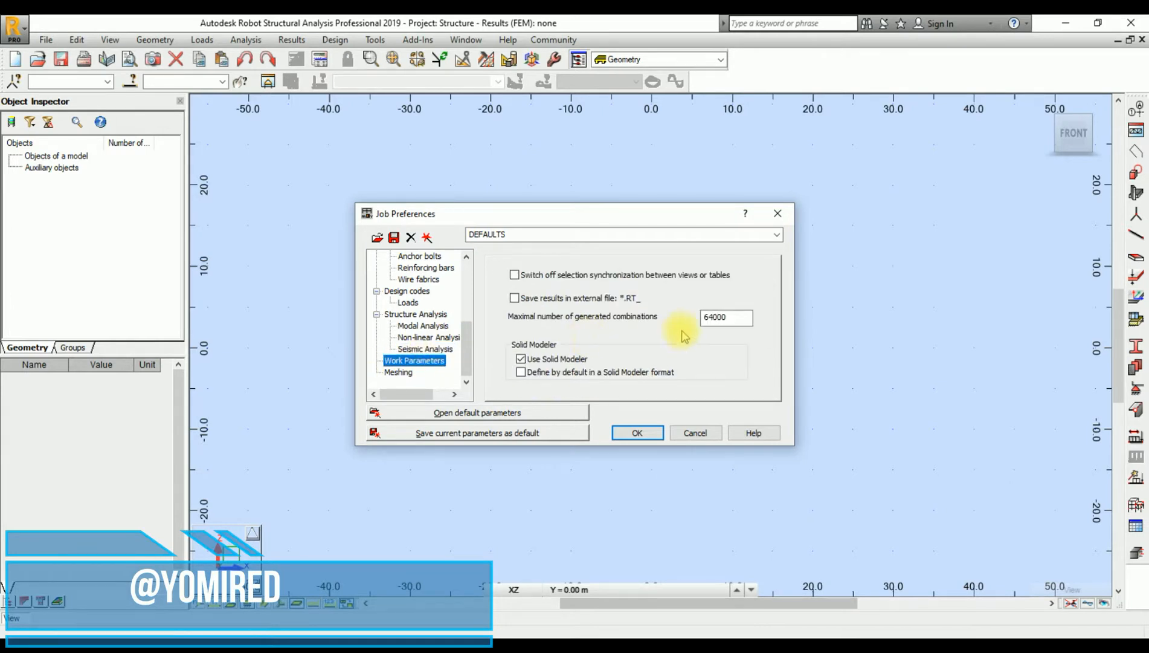
left_click(396, 373)
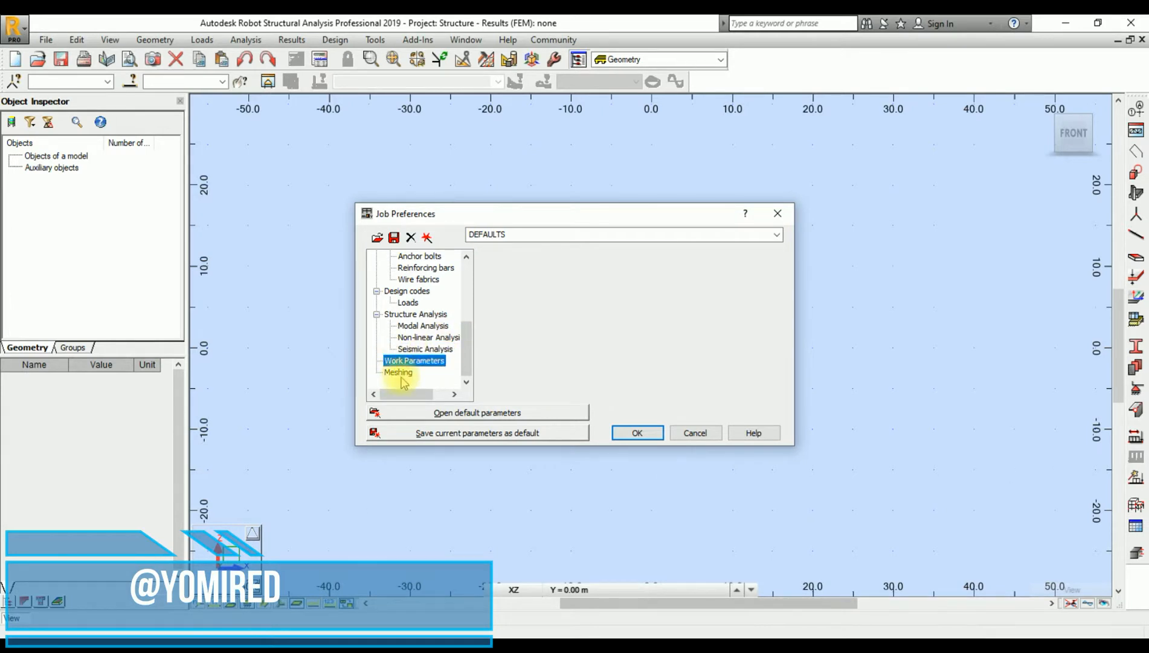
left_click(425, 362)
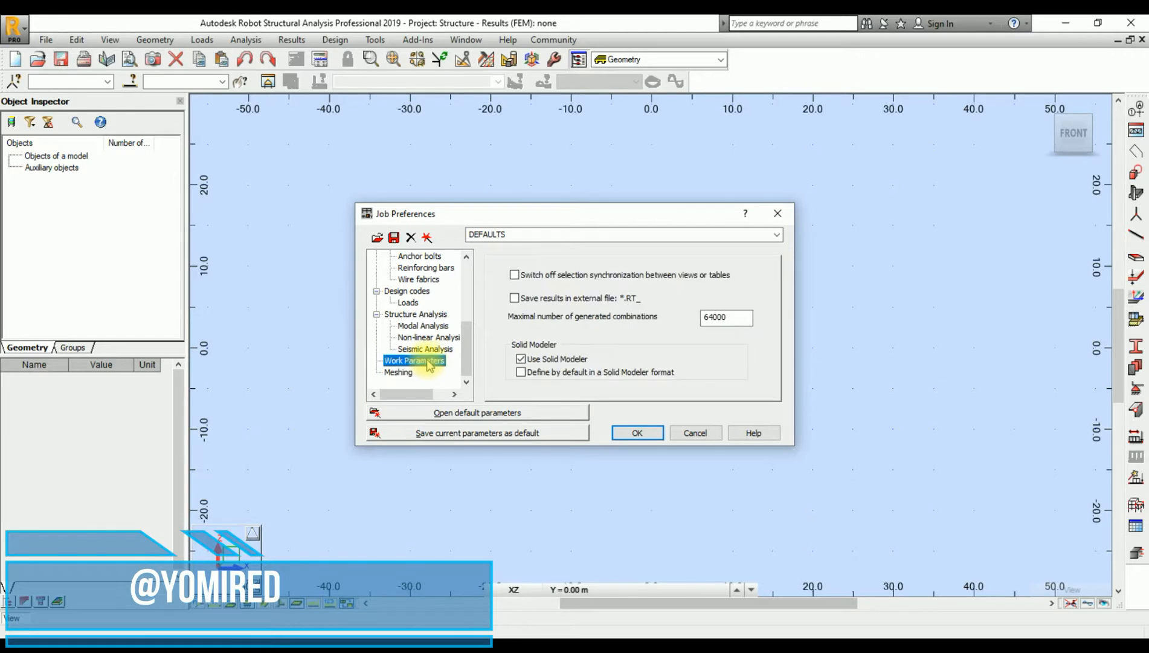
- Enable the DSC algorithm (bar releases) and RLINK elements (rigid links) for structure analysis, check the meshing settings and accept the job preferences
left_click(411, 316)
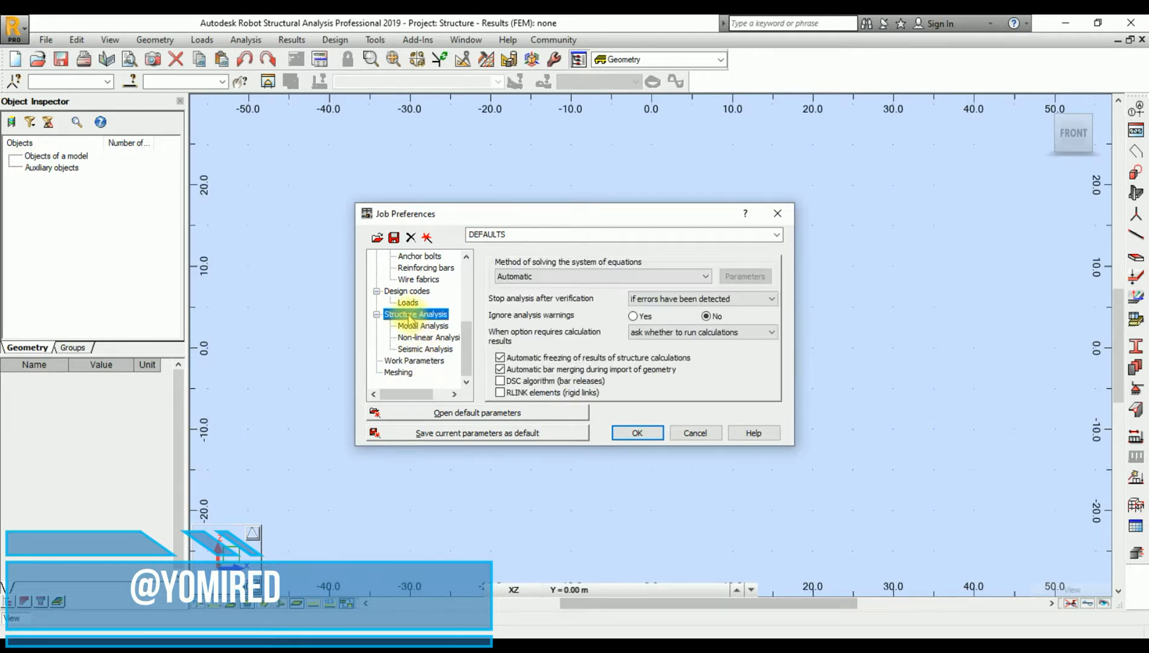
left_click(500, 381)
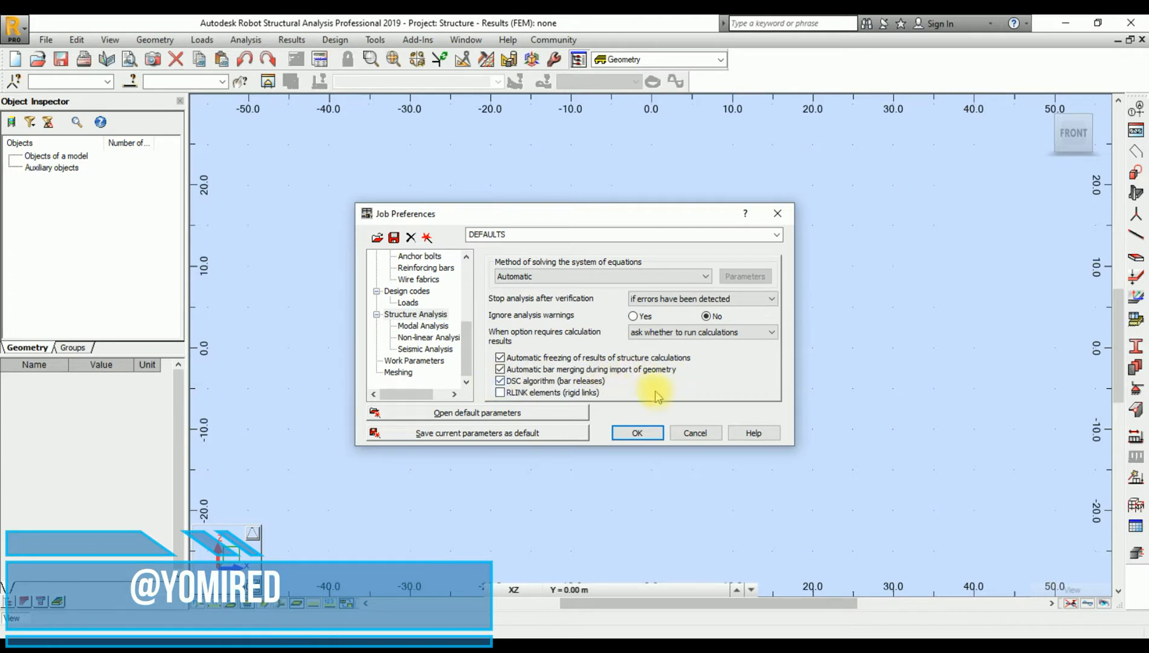
left_click(507, 394)
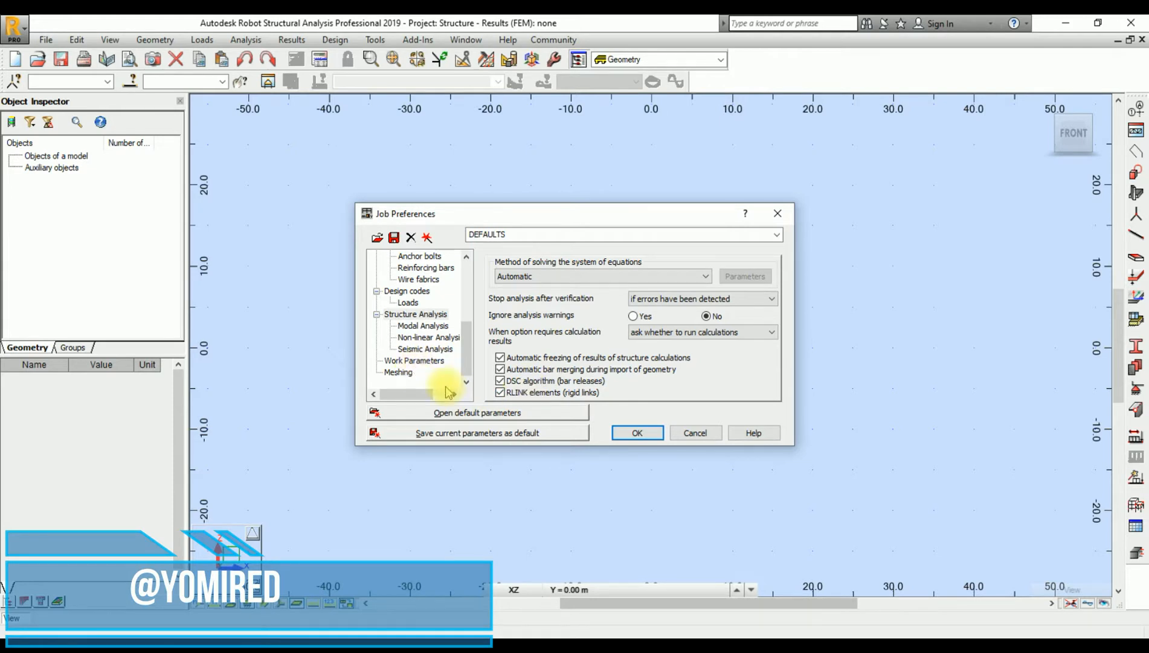
left_click(399, 372)
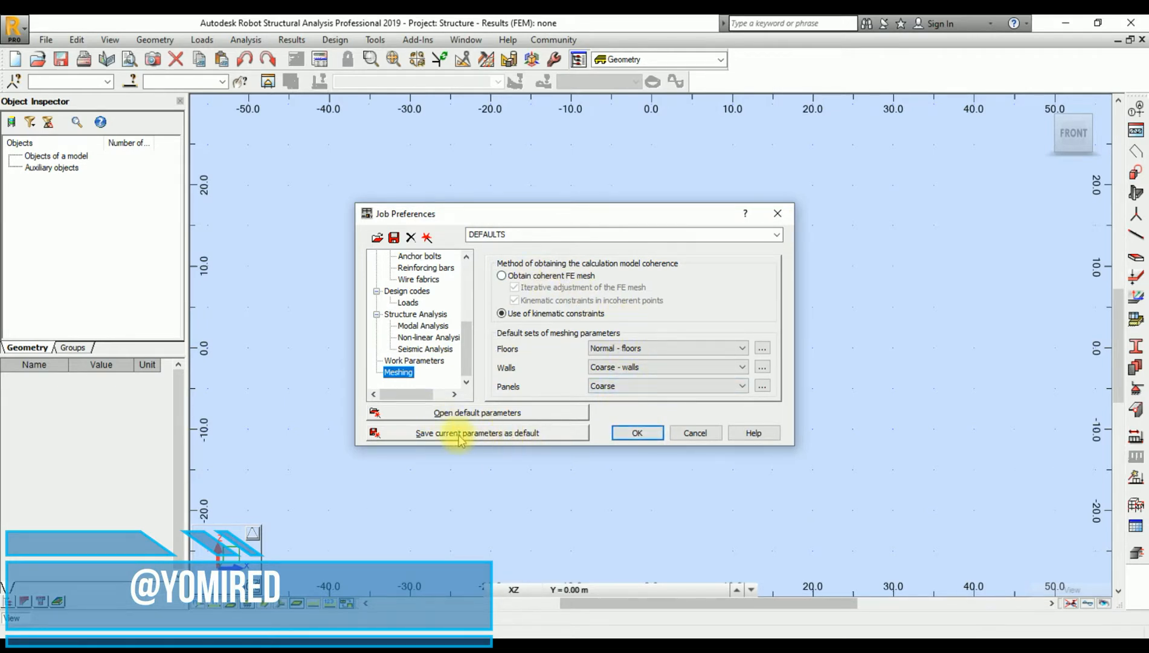
left_click(635, 432)
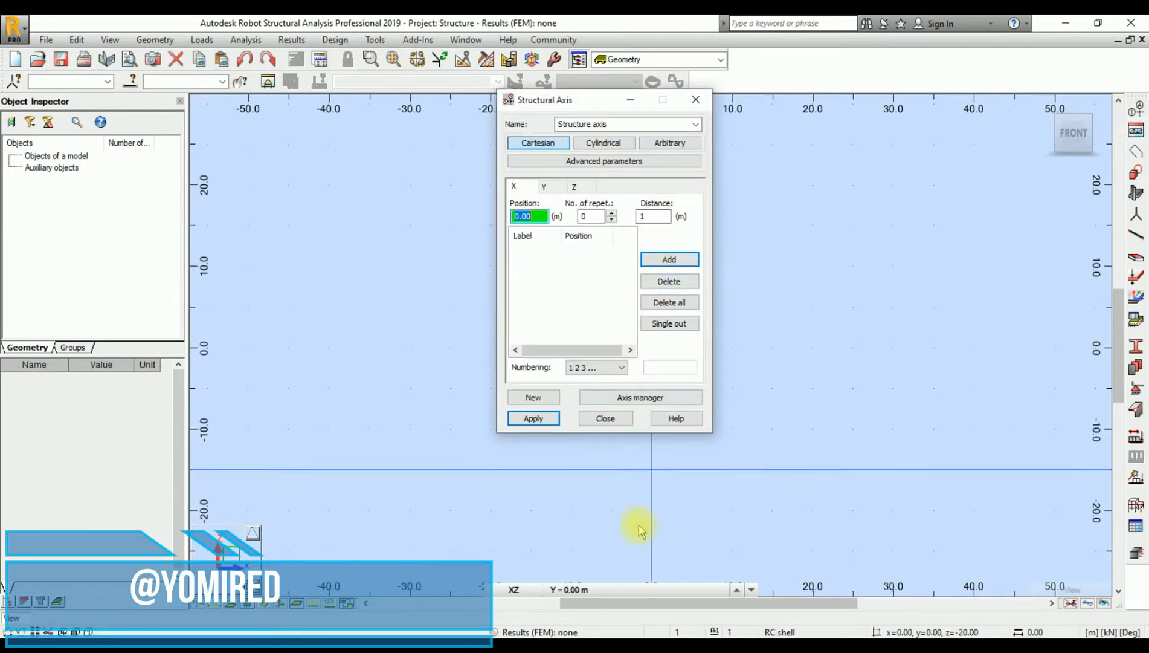
left_click(621, 646)
scroll(544, 282, "up", 5)
scroll(523, 297, "down", 2)
scroll(388, 299, "up", 4)
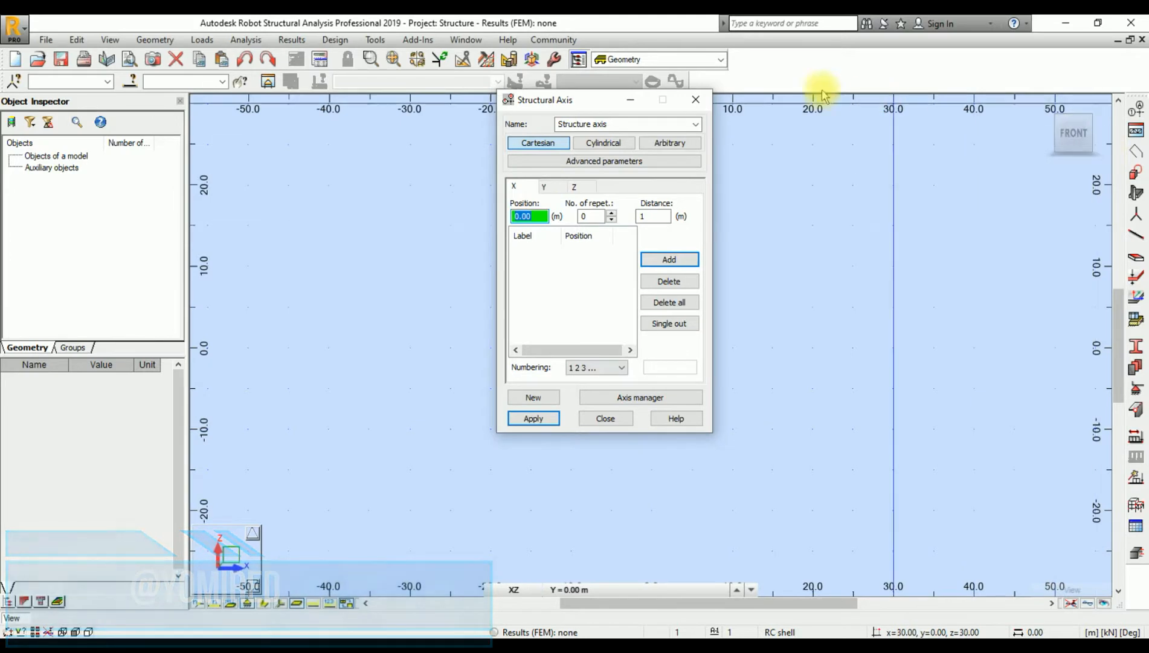
- Switch the model view to 3D and add Cartesian structural axes in the X direction at 0.00, 6.25 and 9.375 m
left_click_drag(610, 105, 608, 139)
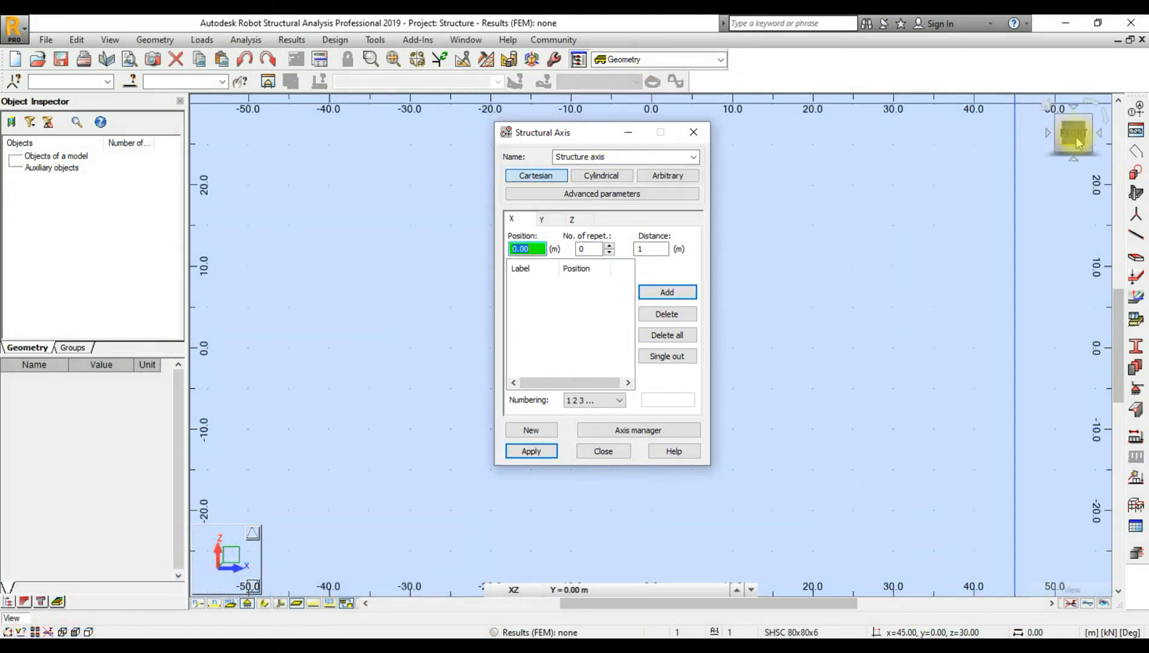
left_click(1045, 107)
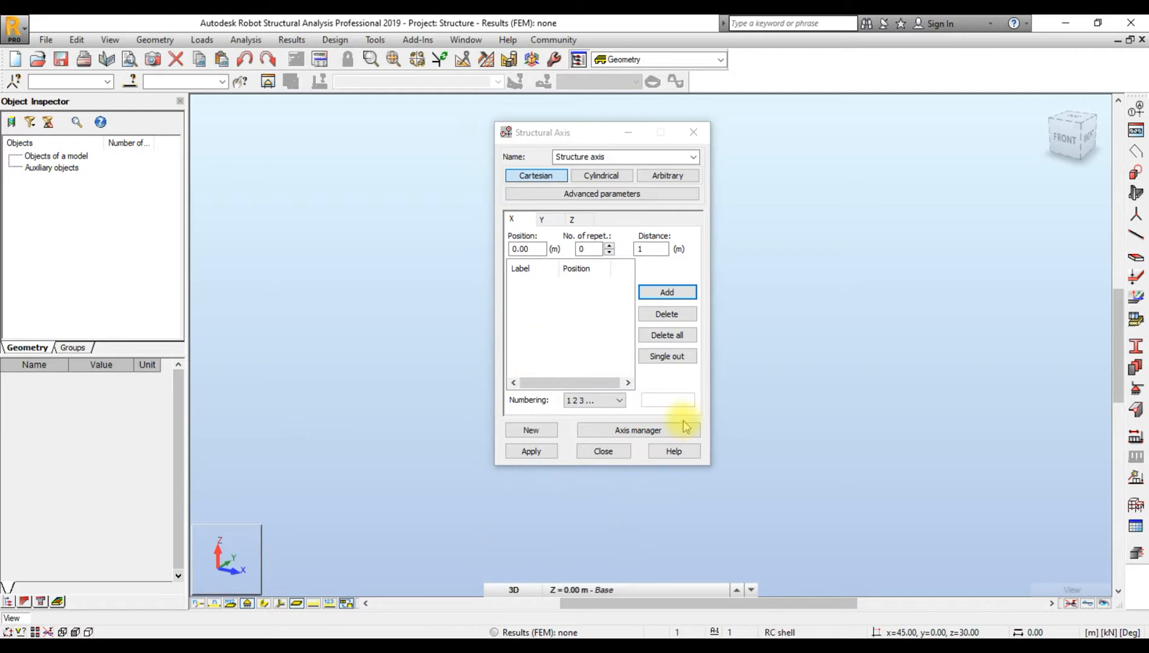
left_click(667, 295)
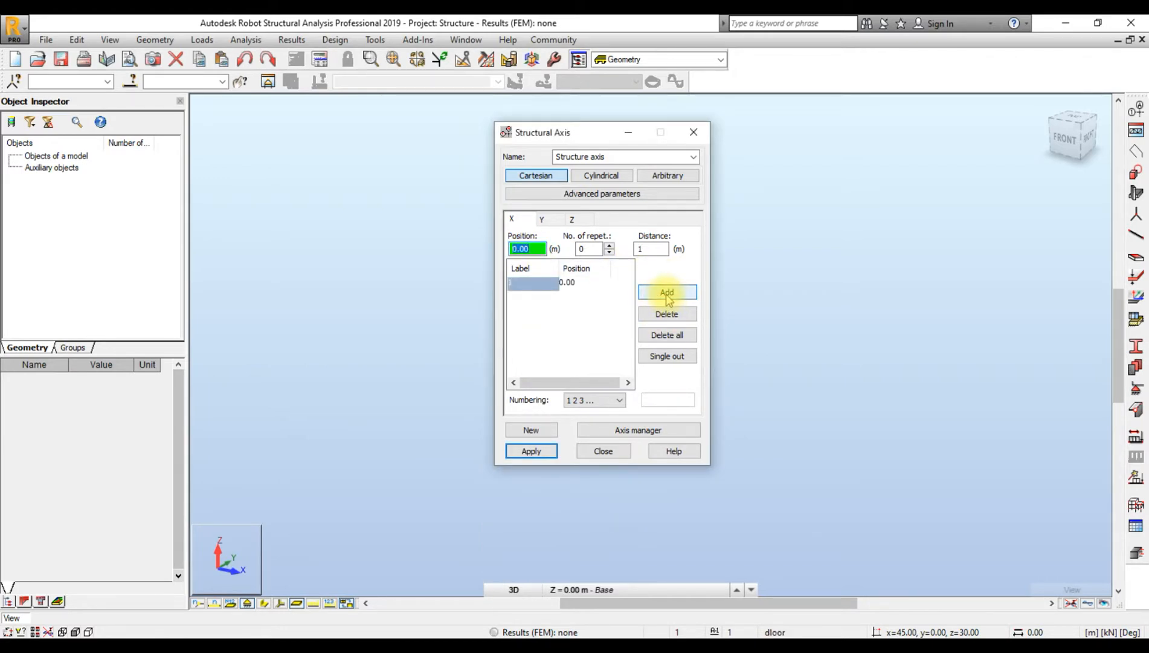
type("6.25")
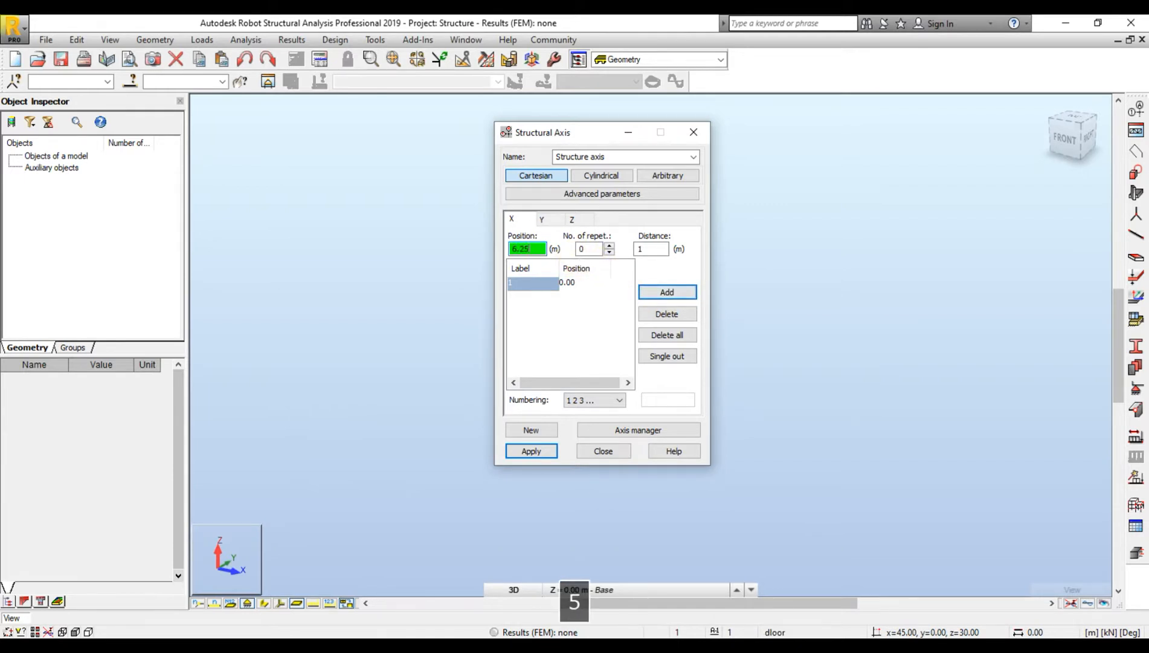
left_click(667, 293)
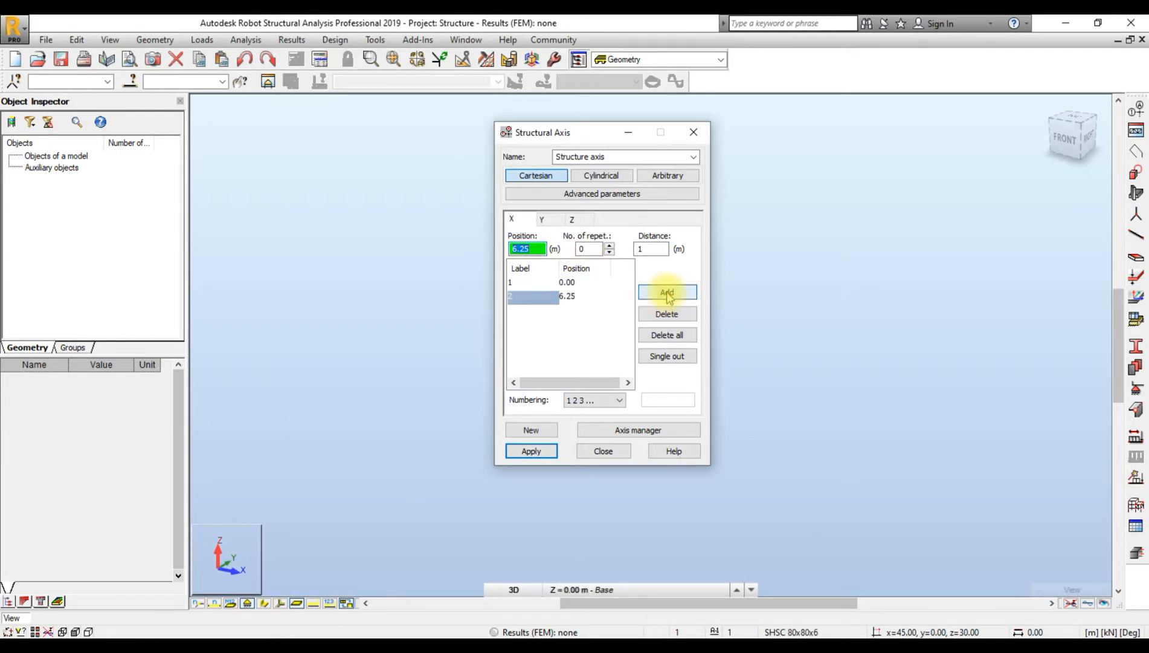
type("9.3")
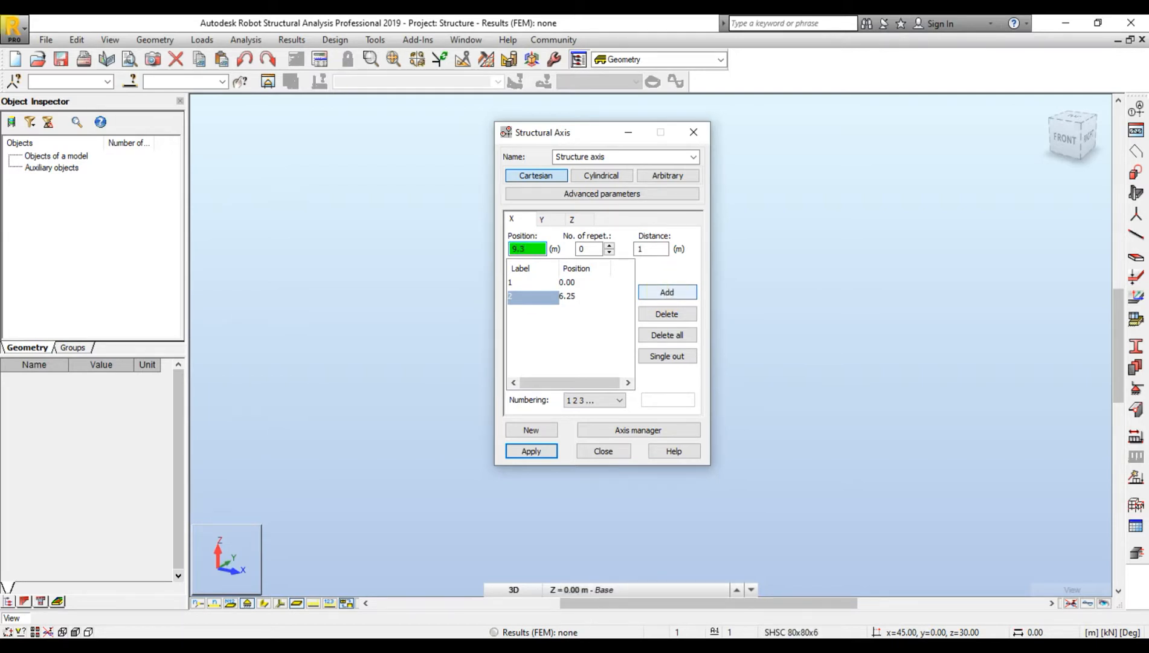
type("75")
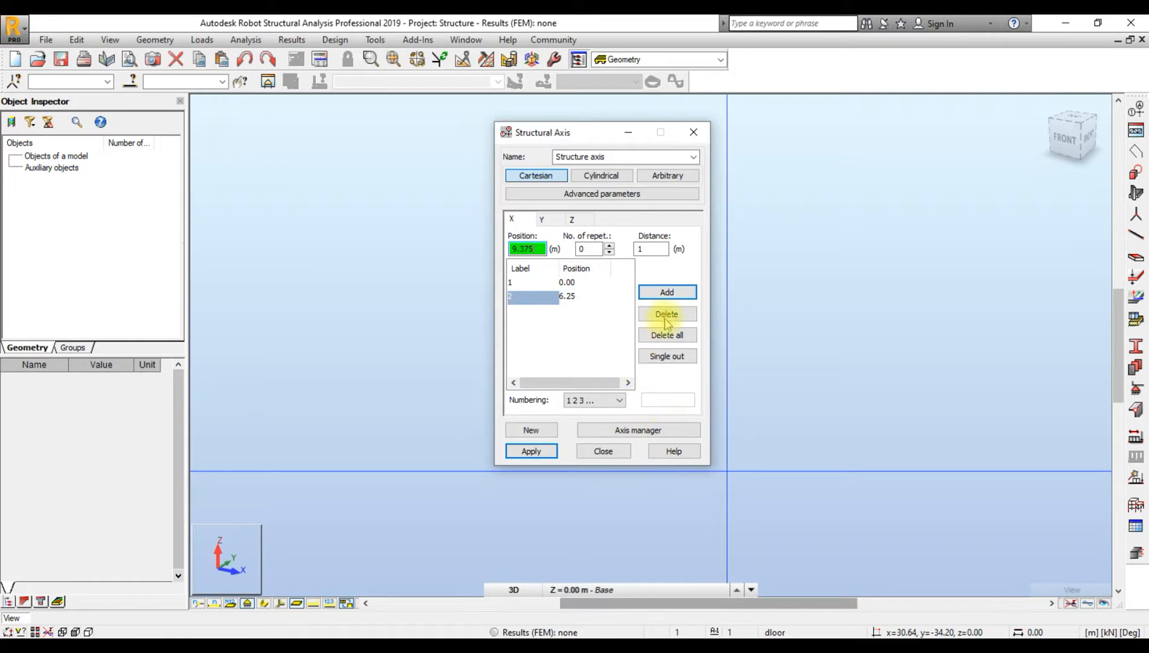
left_click(680, 293)
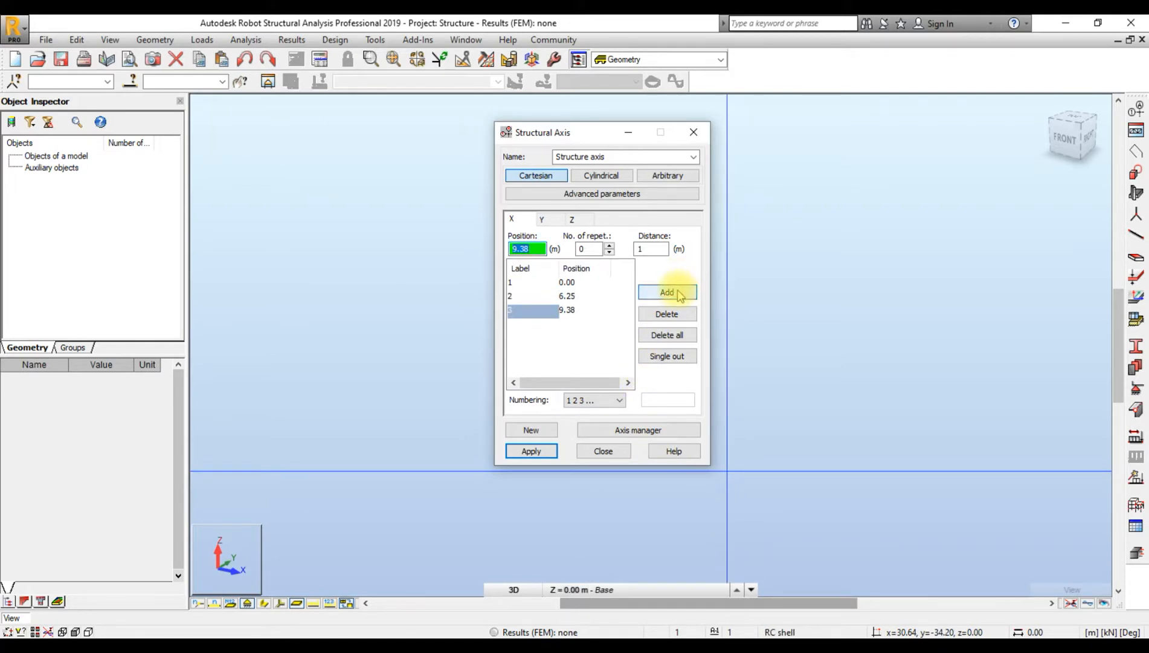
- Add further X-direction structural axes at 12.50, 18.75, 21.88 and 25 m and check the list of positions
type("1")
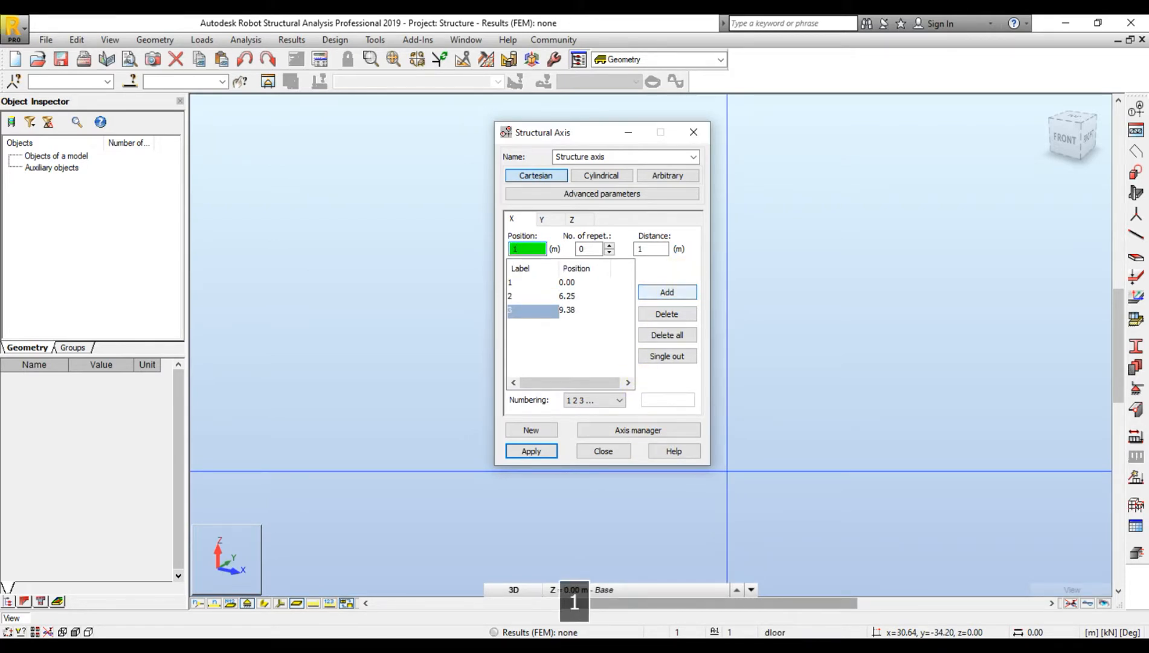
type("2.50")
left_click(675, 293)
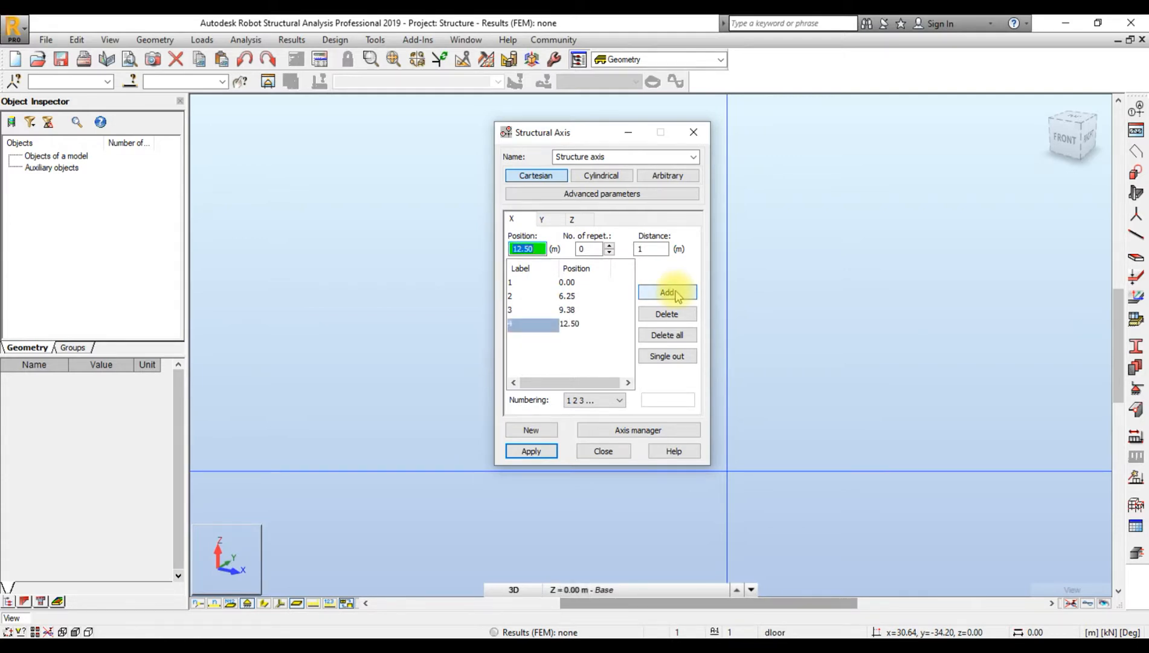
type("1")
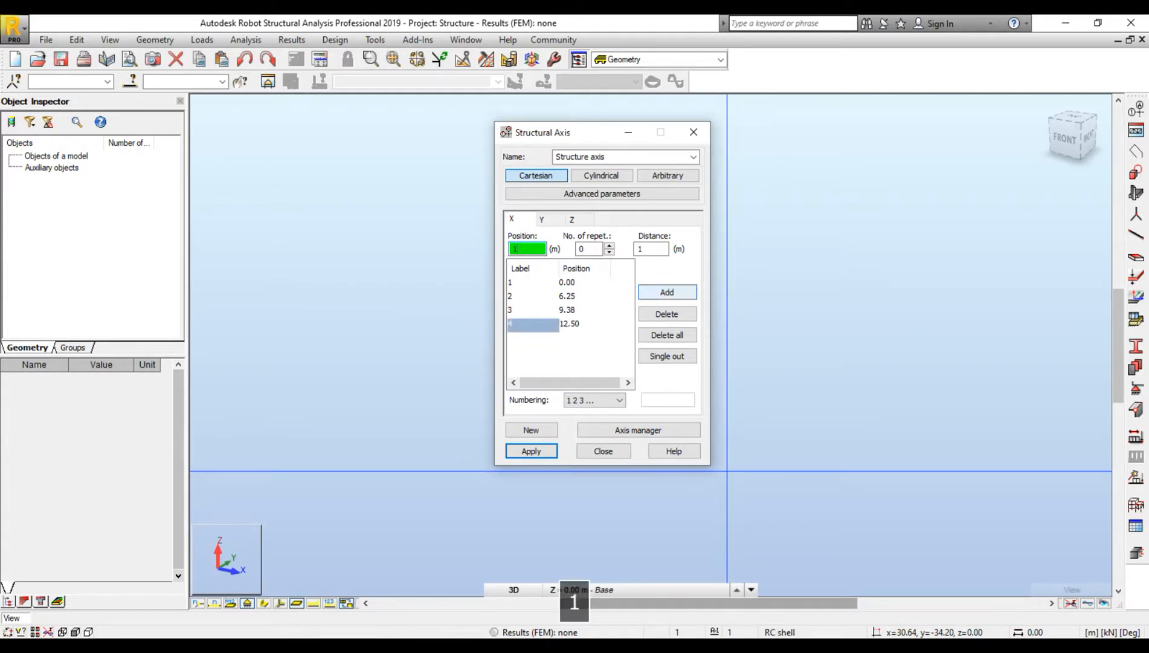
type("8.75")
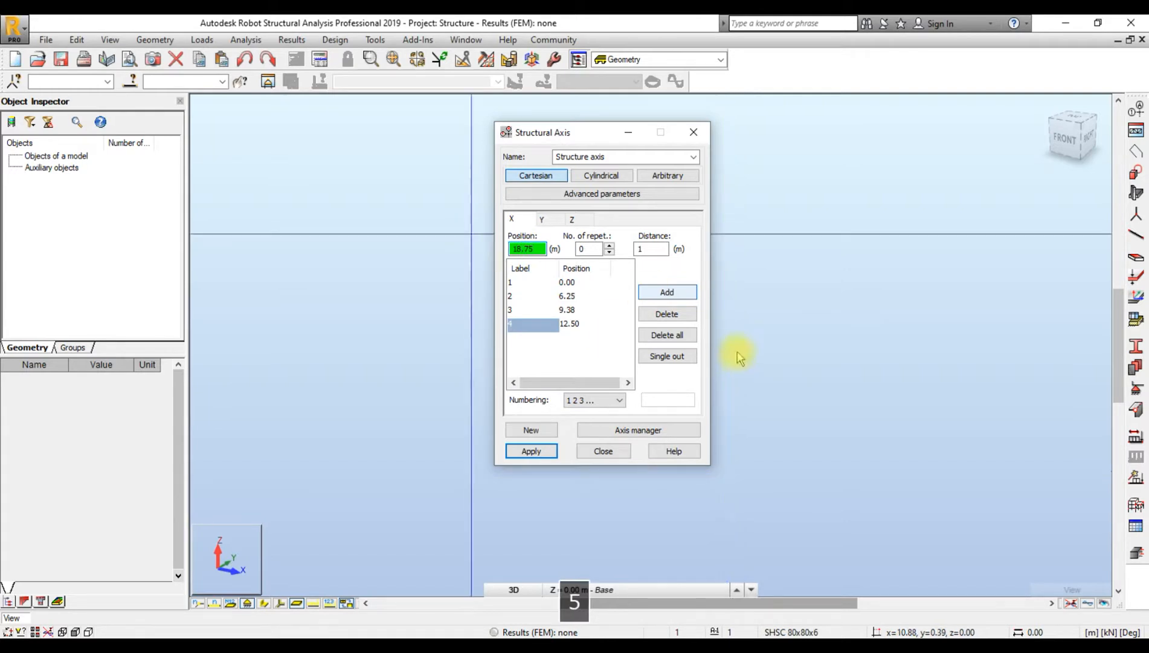
left_click(666, 292)
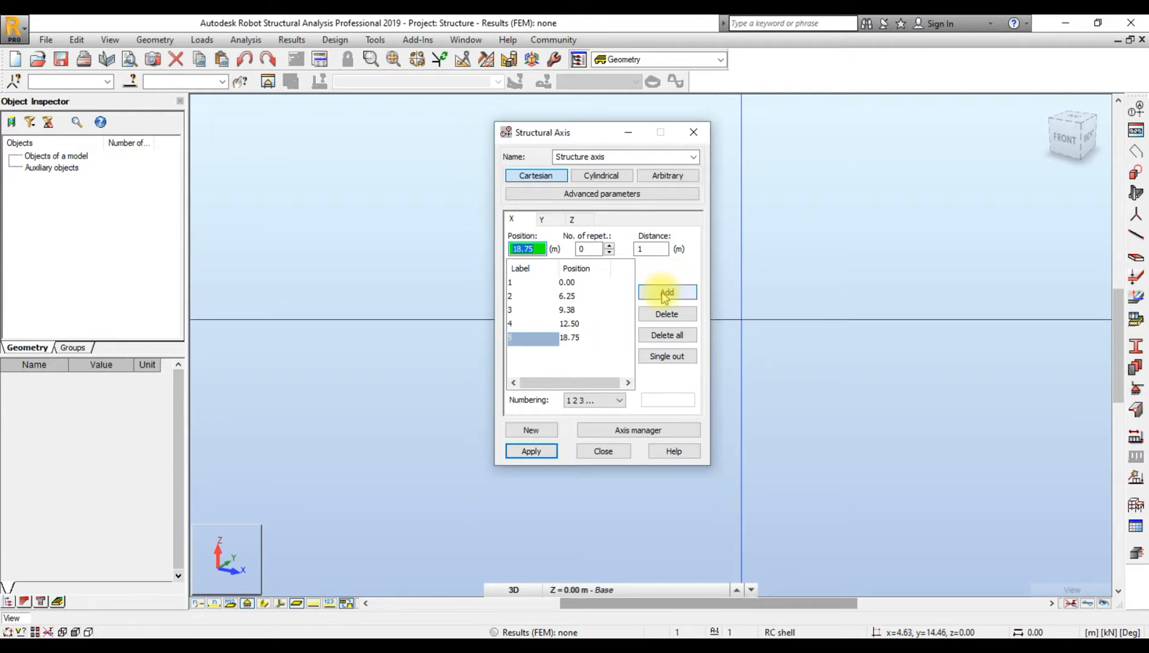
type("21.88")
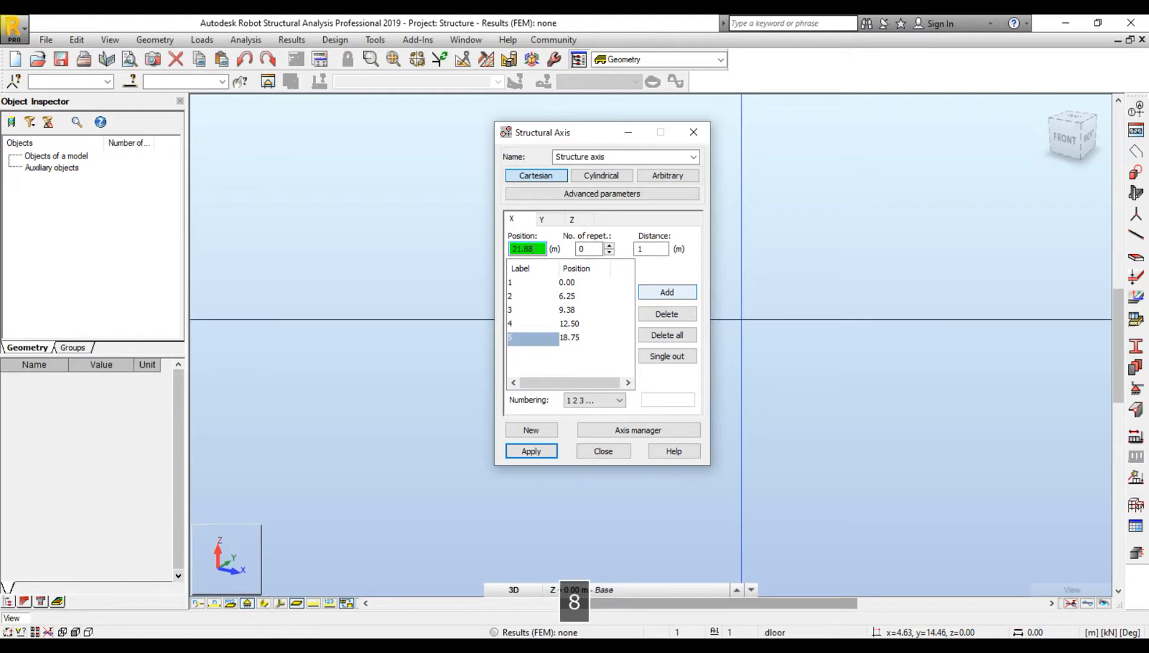
left_click(682, 293)
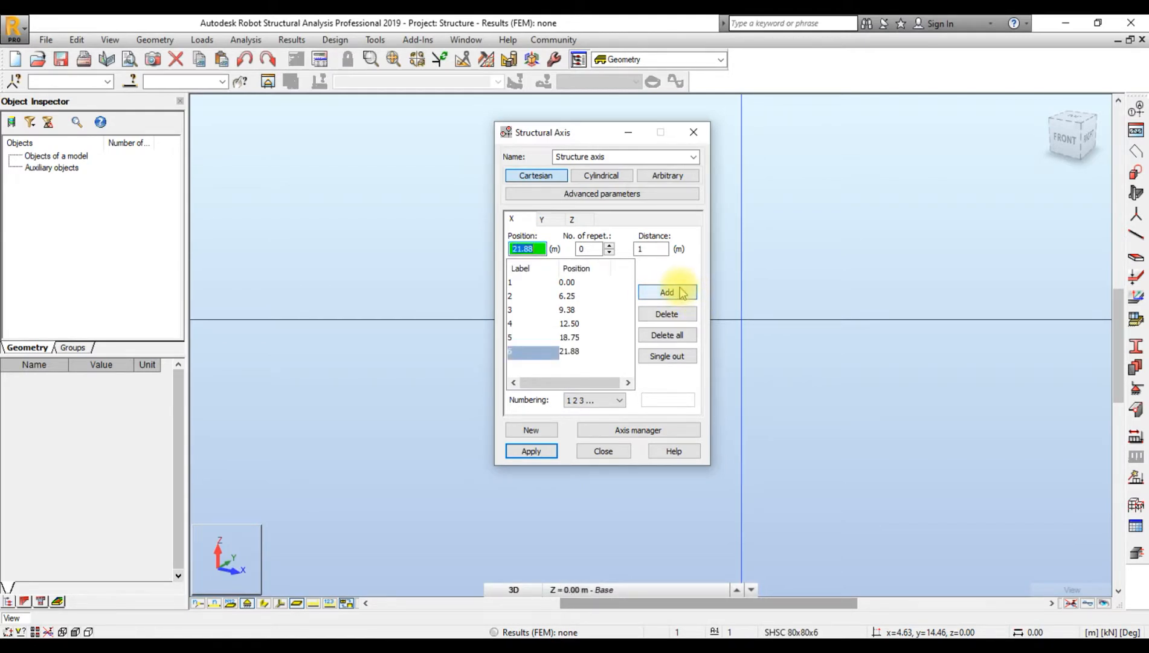
type("25")
left_click(667, 292)
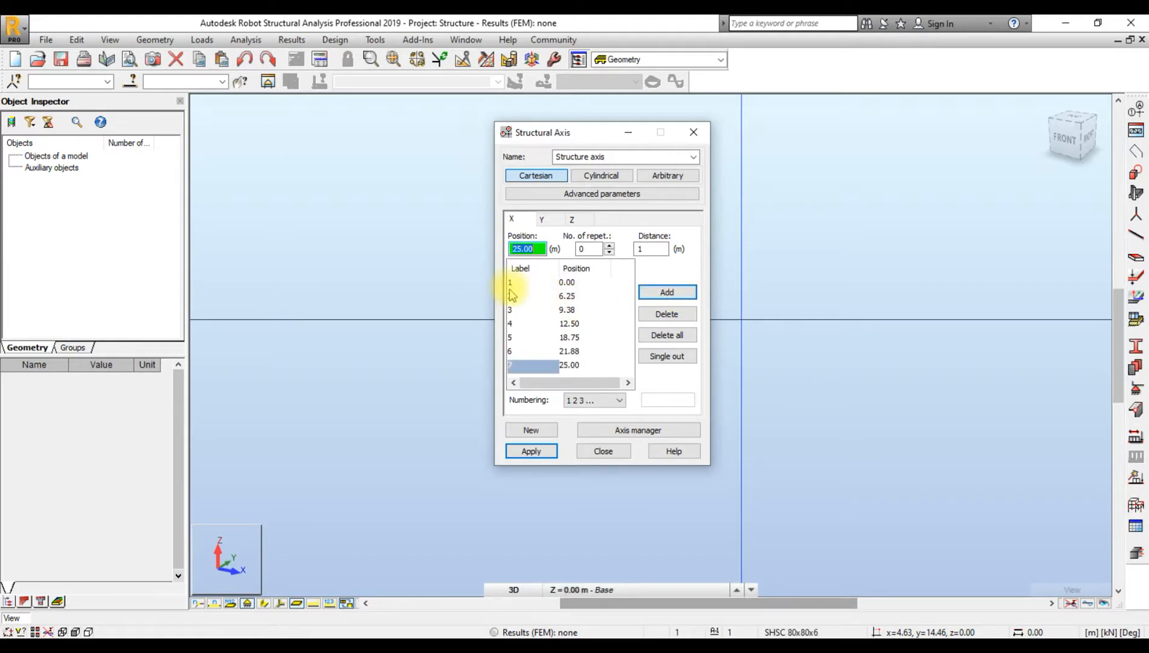
scroll(562, 300, "down", 1)
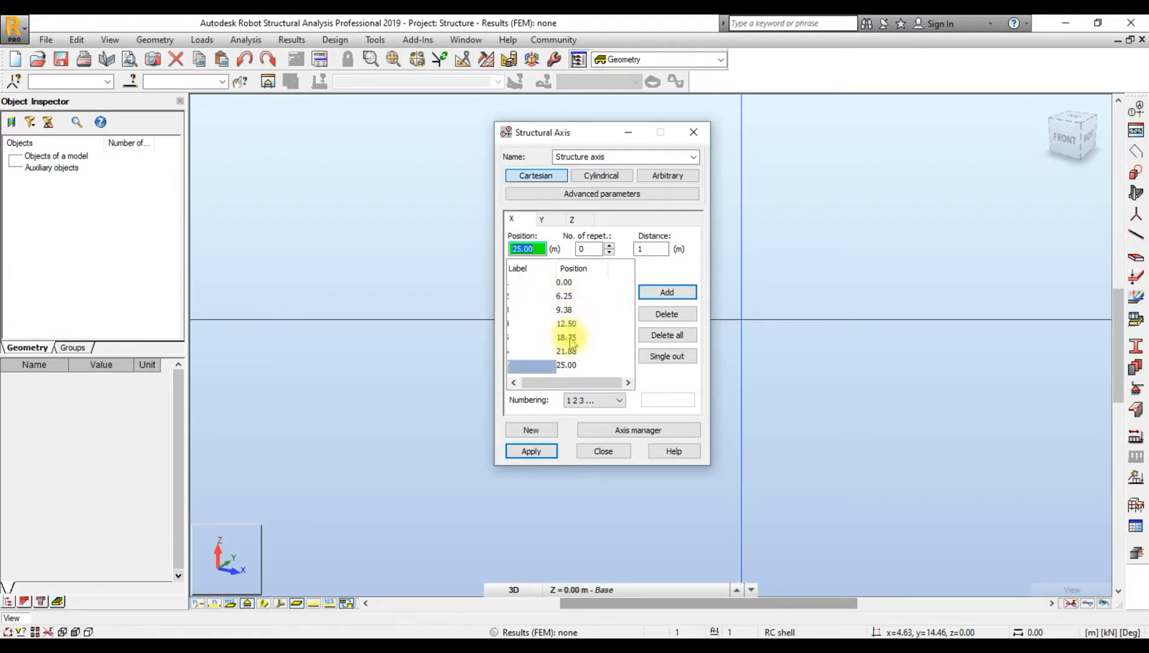
scroll(571, 341, "up", 1)
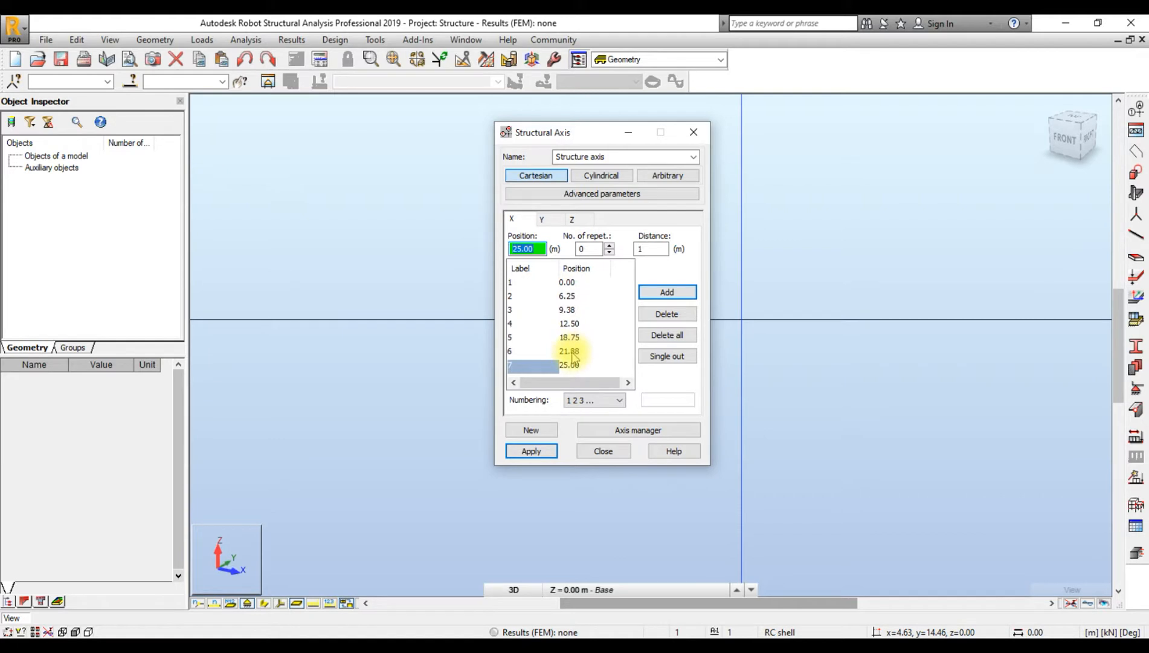
- Single out the X-direction structural axis at 12.50 m as a highlighted axis
left_click(512, 327)
left_click(666, 356)
left_click(630, 382)
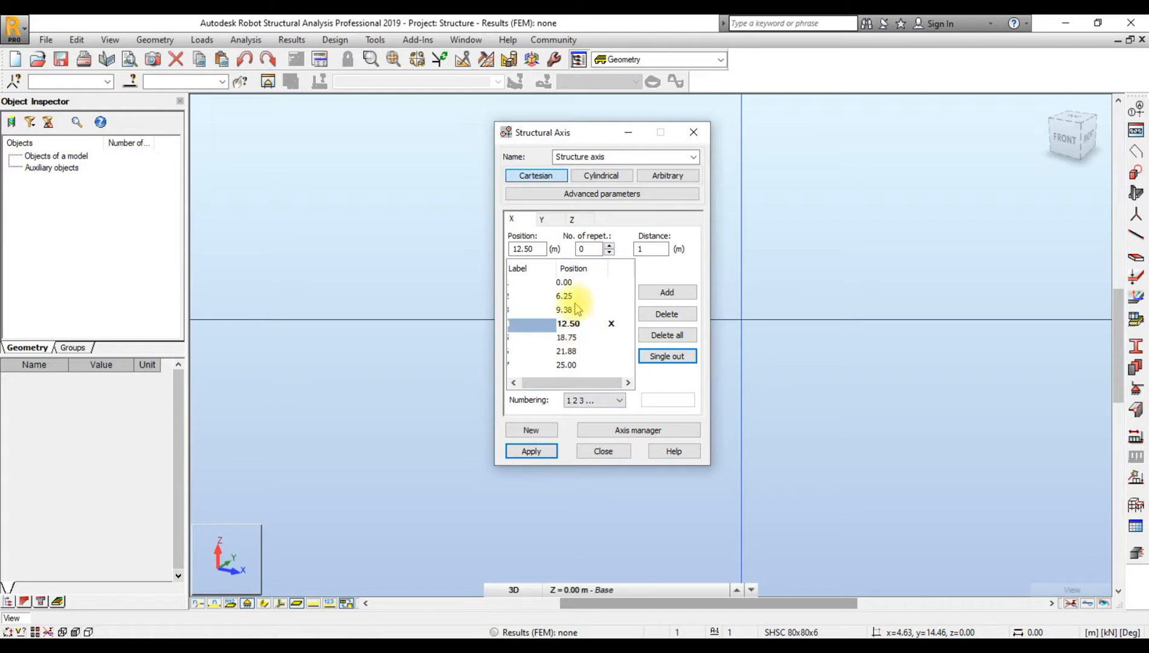
- Add Y-direction structural axes starting at 0.00 m, repeated 6 times at a distance of 5 m
left_click(543, 219)
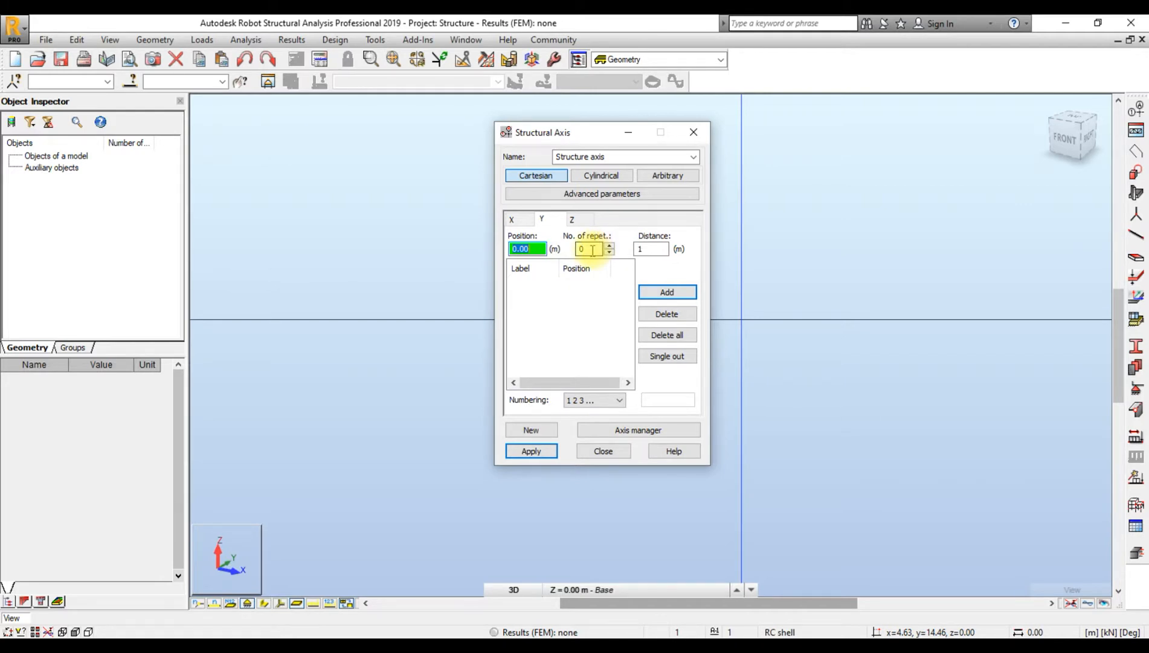
left_click(593, 249)
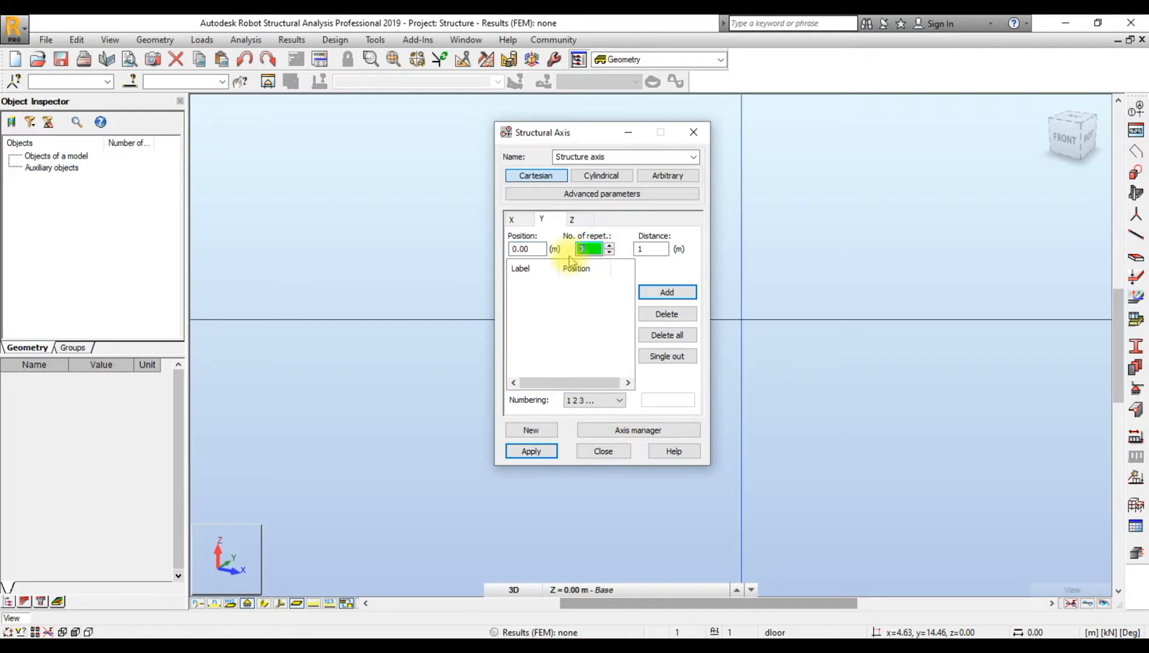
type("6")
key("Tab")
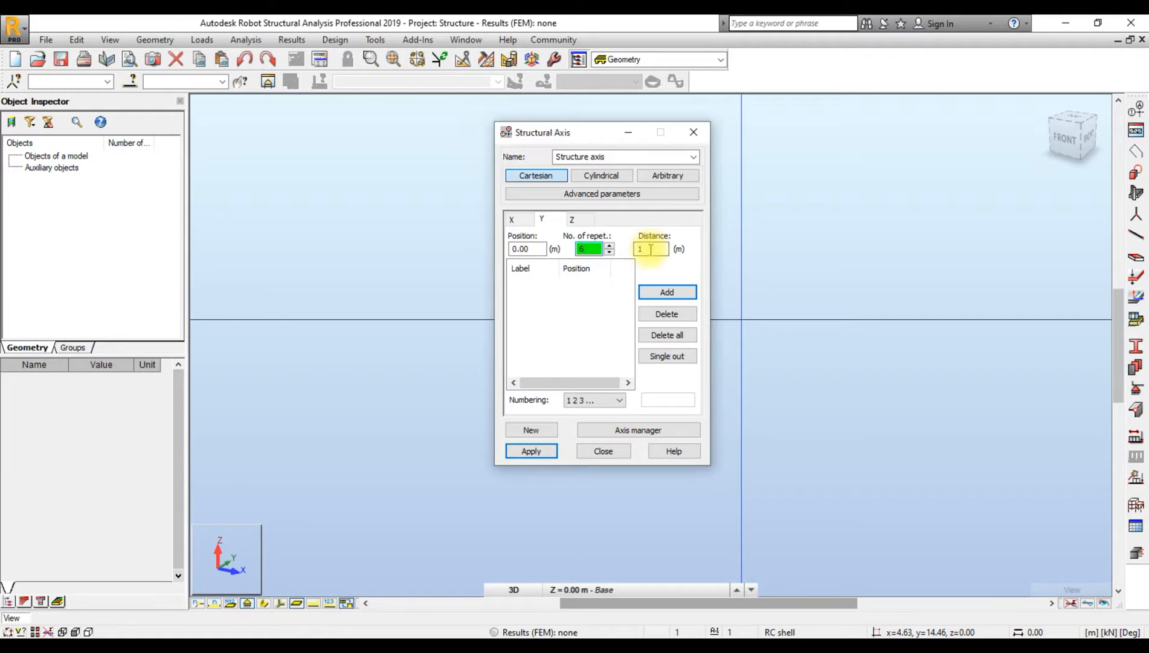
type("5")
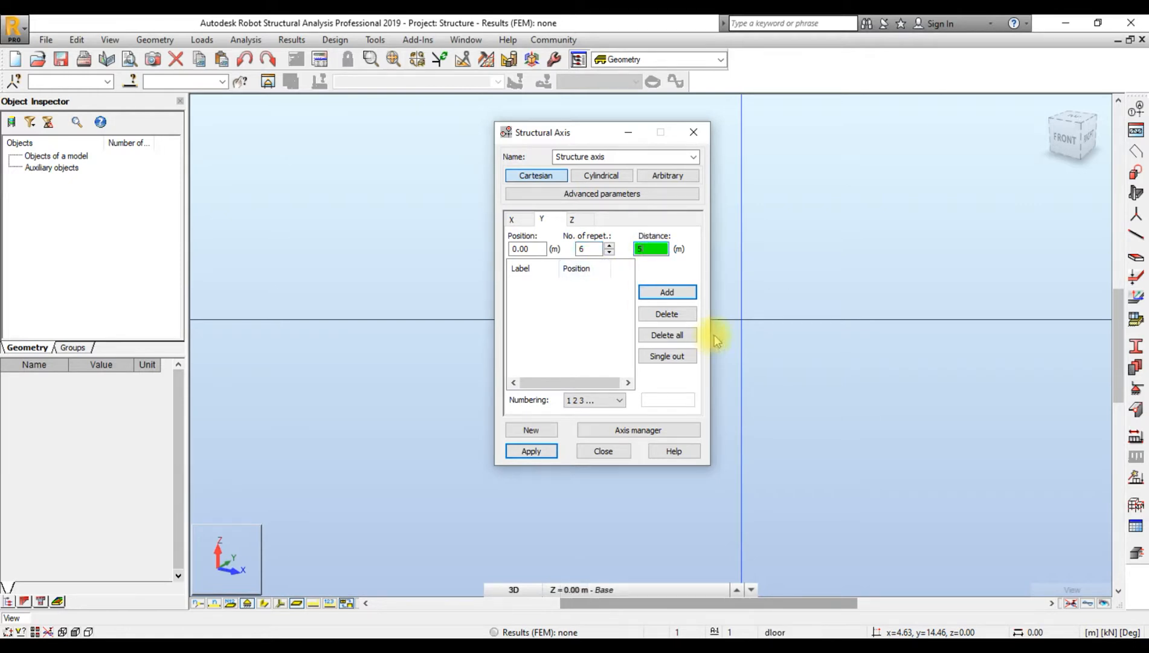
left_click(667, 292)
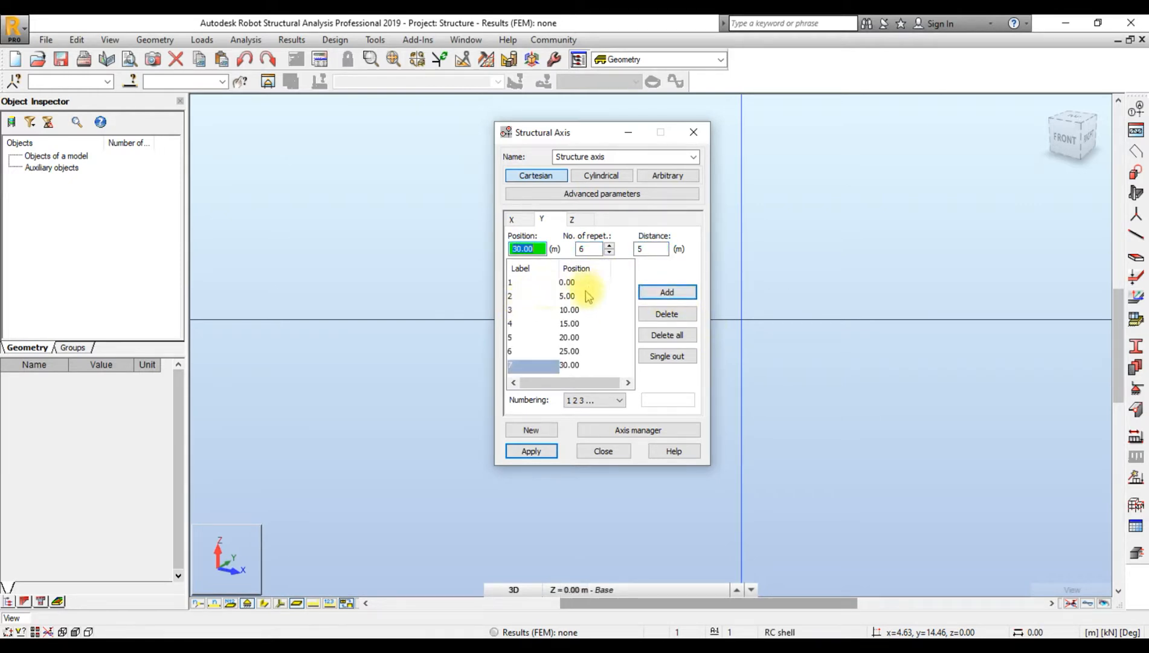
- Check the X-axis labels and set the numbering of the Y-direction axes to A B C
left_click(512, 219)
left_click_drag(576, 383, 535, 400)
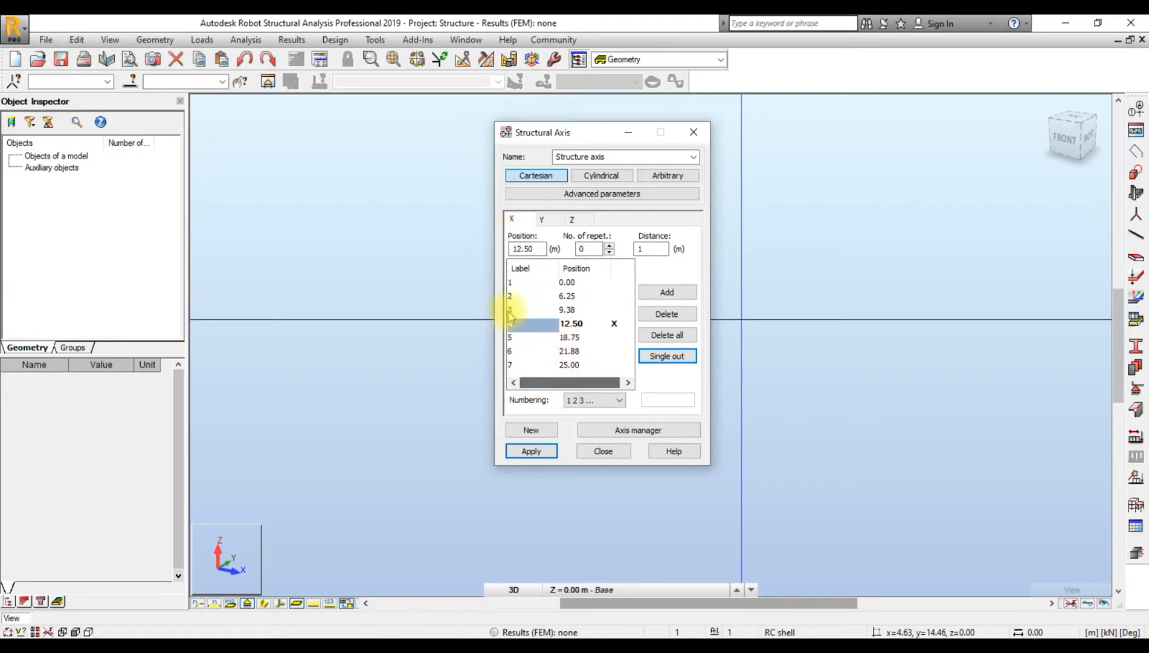
left_click(542, 219)
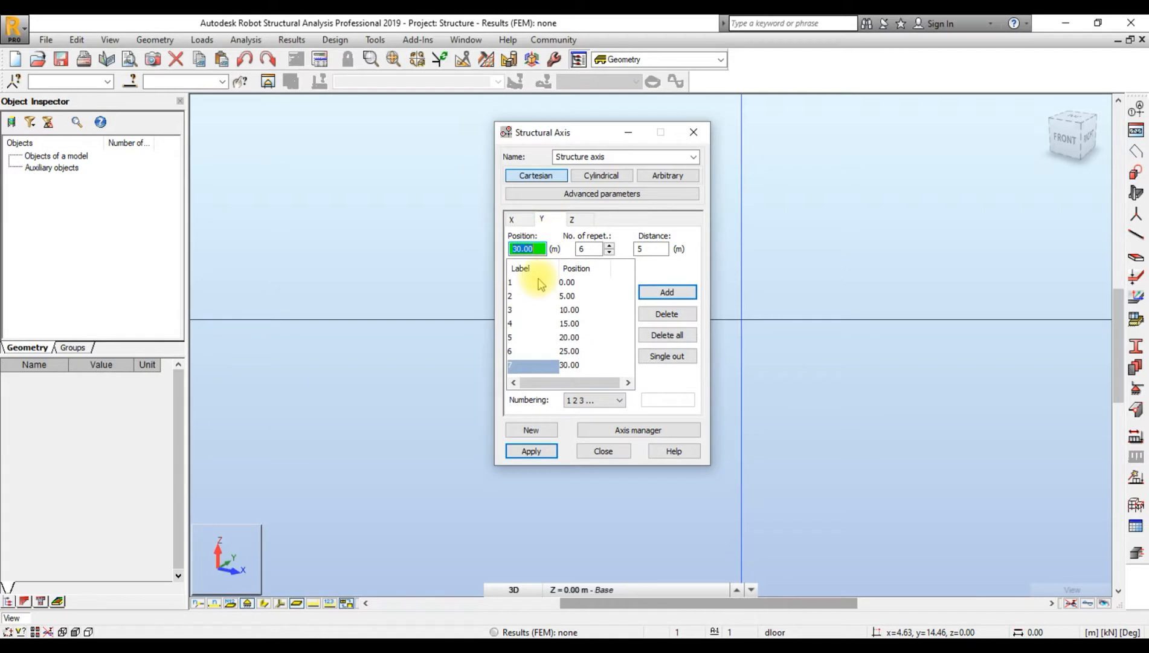
left_click(578, 402)
left_click(581, 423)
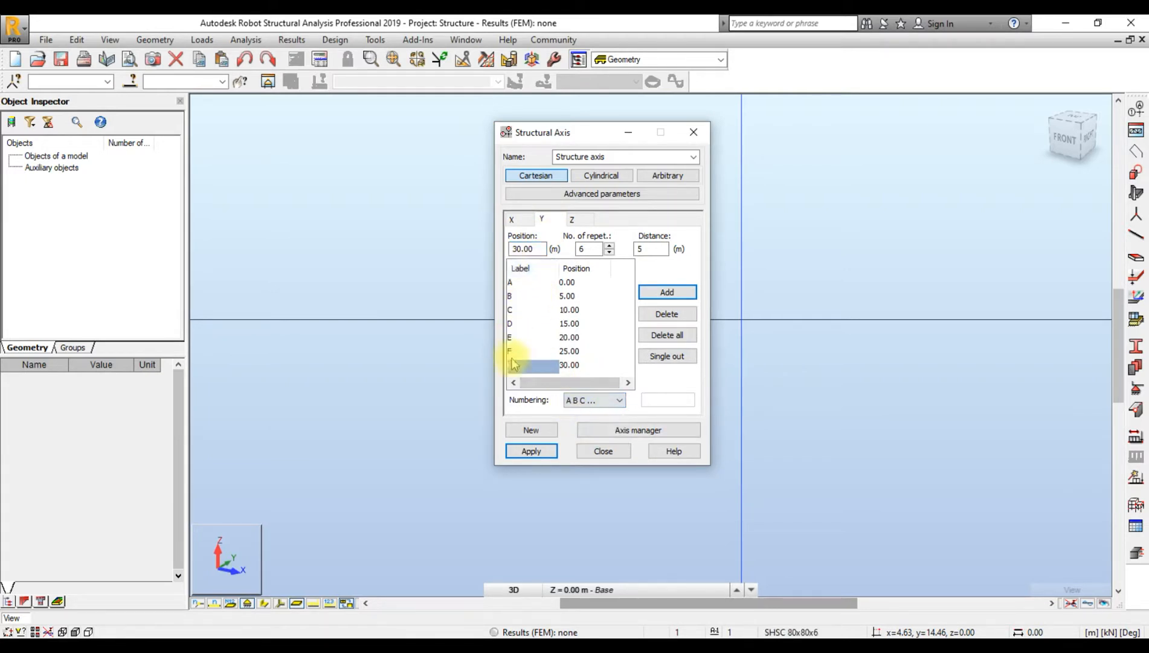
- Add Z-direction structural axes at 0.00, 0.60, 6.00 and 6.60 m and apply the complete axis grid
left_click(581, 219)
left_click(668, 292)
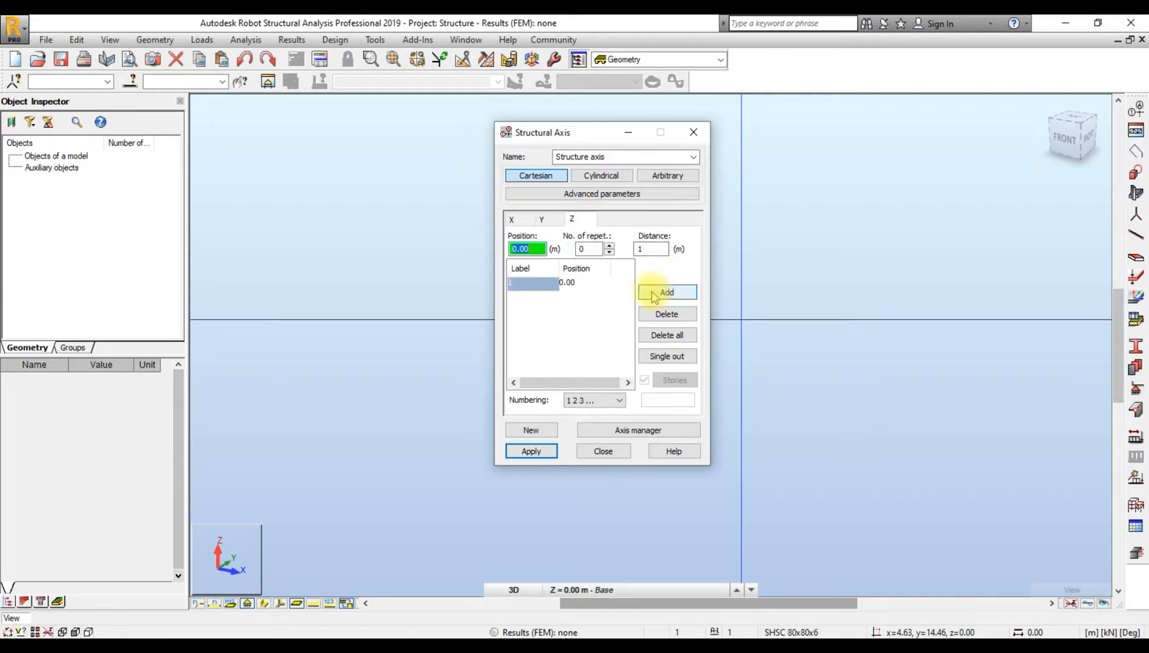
type("0.6")
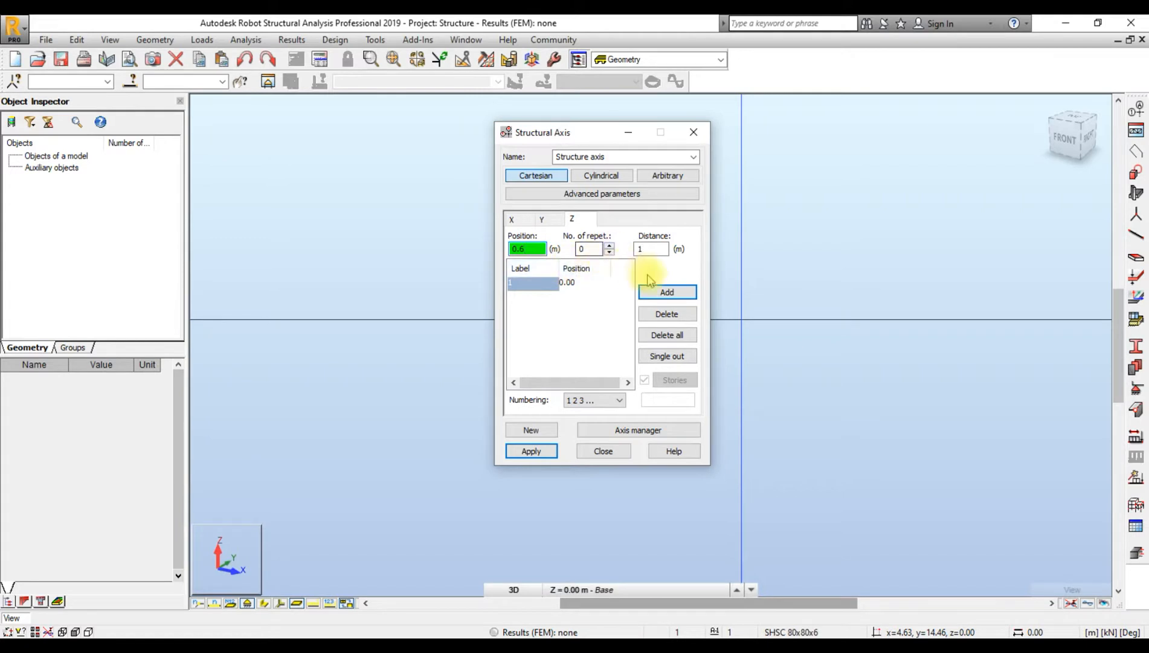
left_click(660, 294)
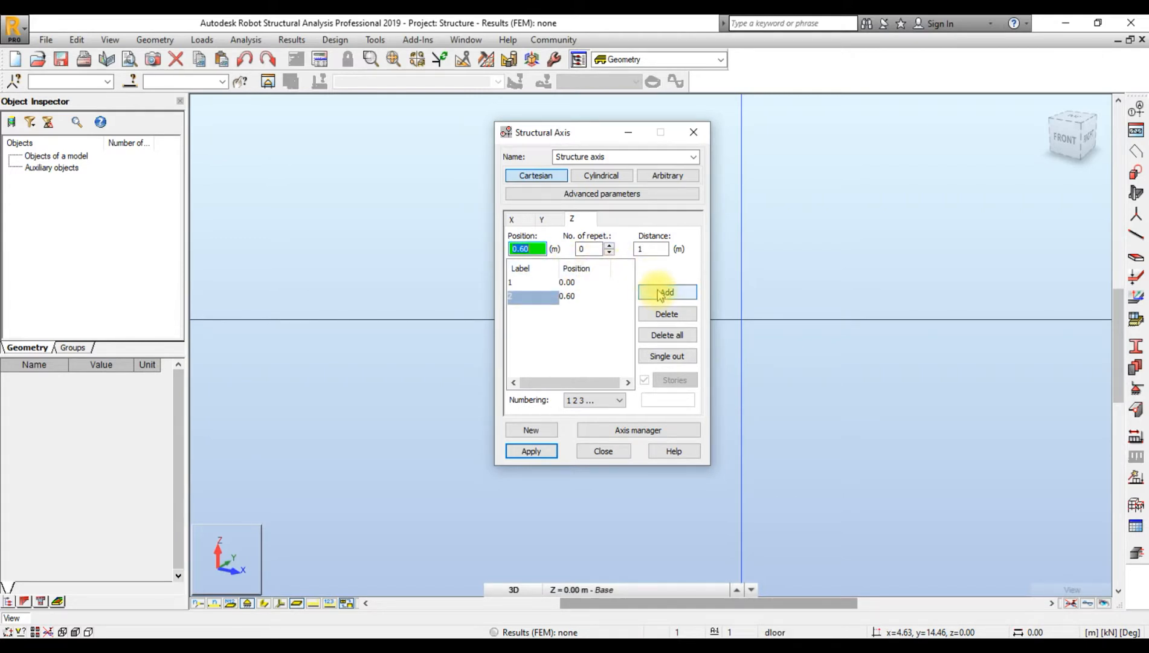
type("6")
left_click(663, 294)
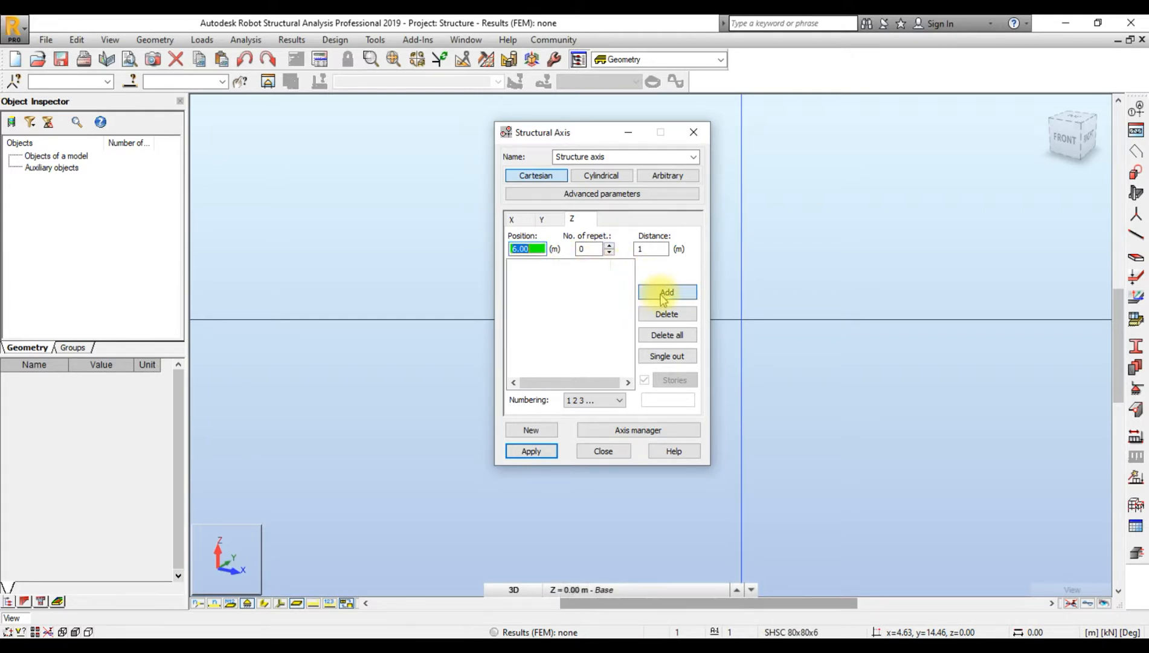
type("6.")
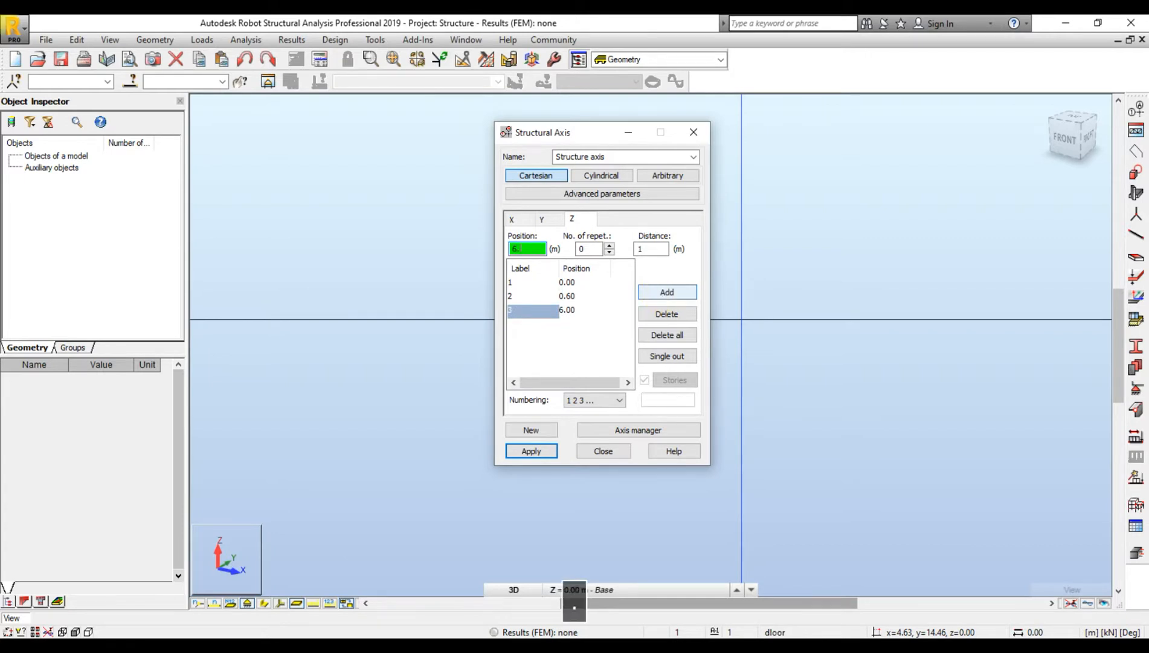
type("6")
left_click(664, 292)
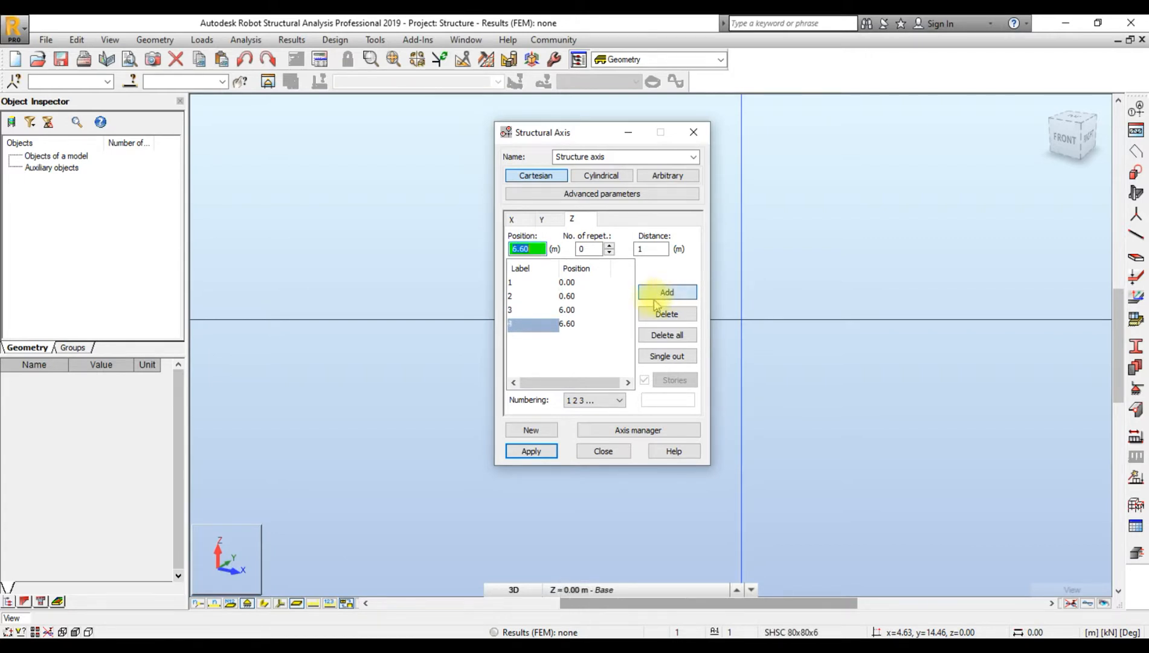
left_click(528, 450)
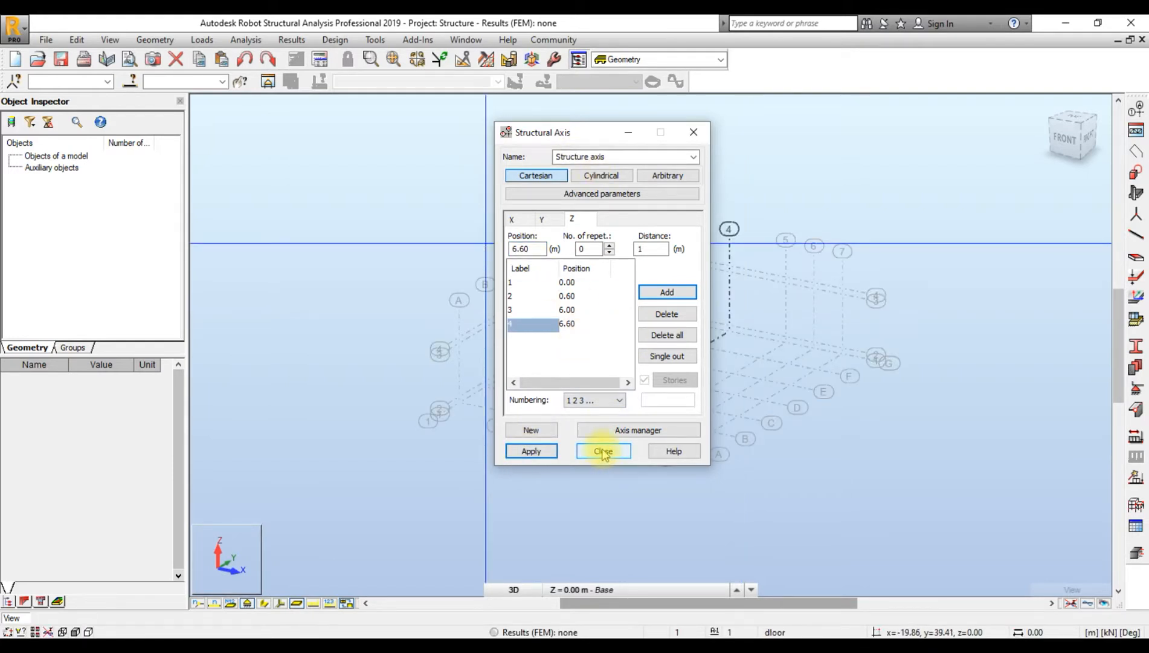
- Set the Z-axis numbering to Define with an empty label, apply it and finish the structural axis definition
left_click(600, 401)
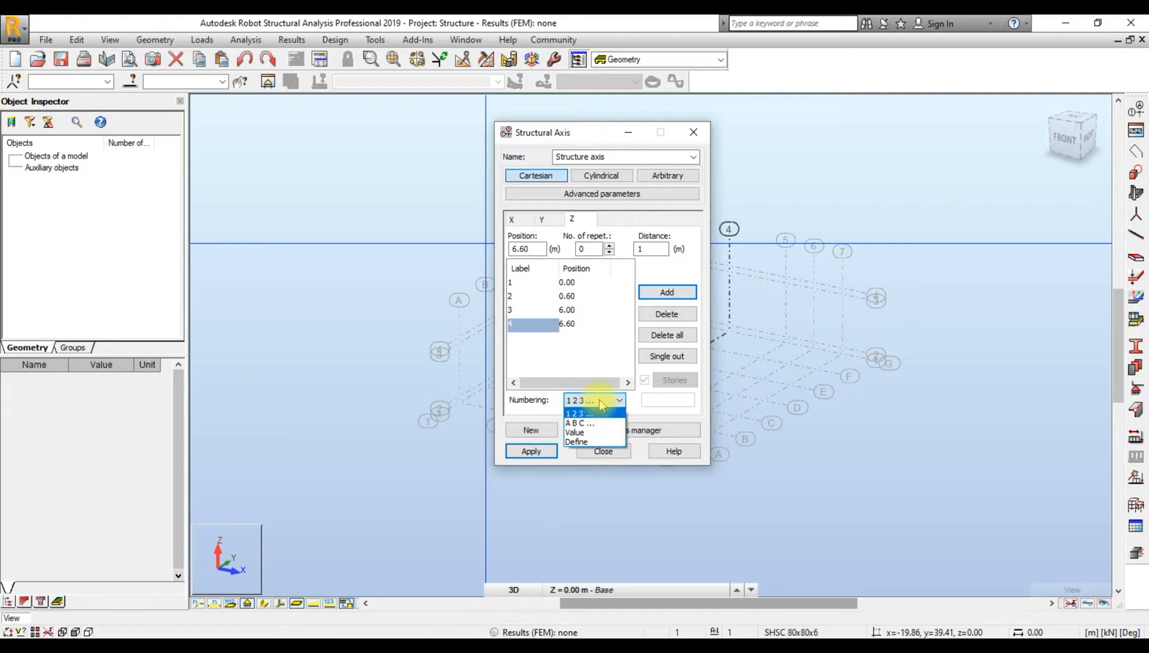
left_click(591, 442)
left_click(651, 400)
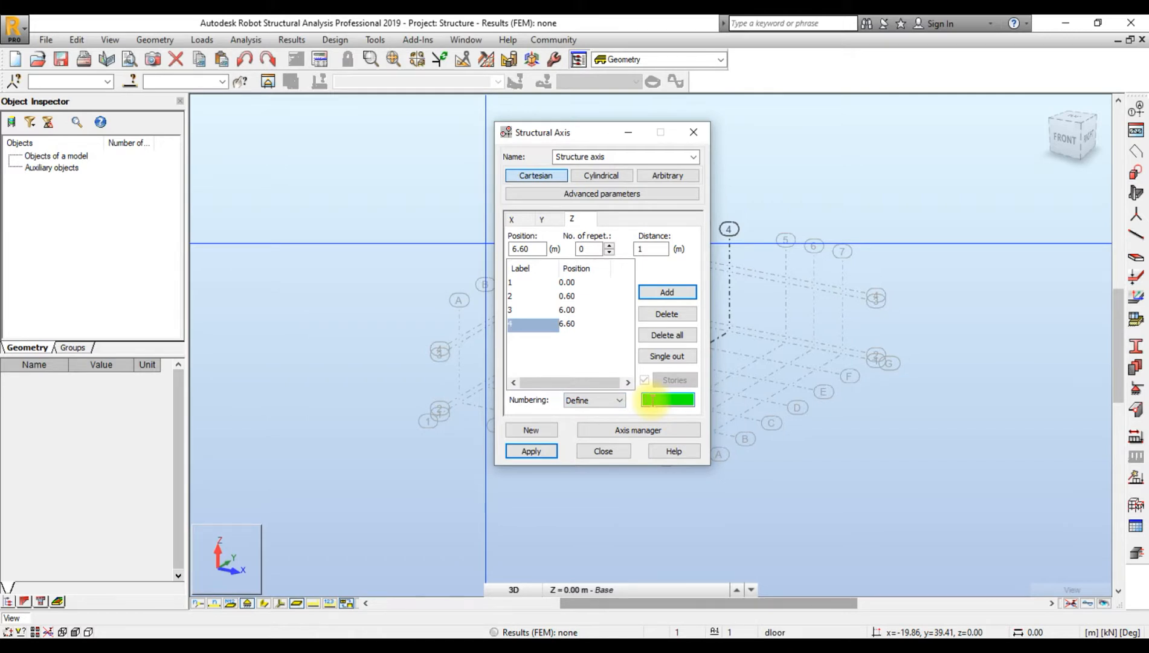
left_click(532, 451)
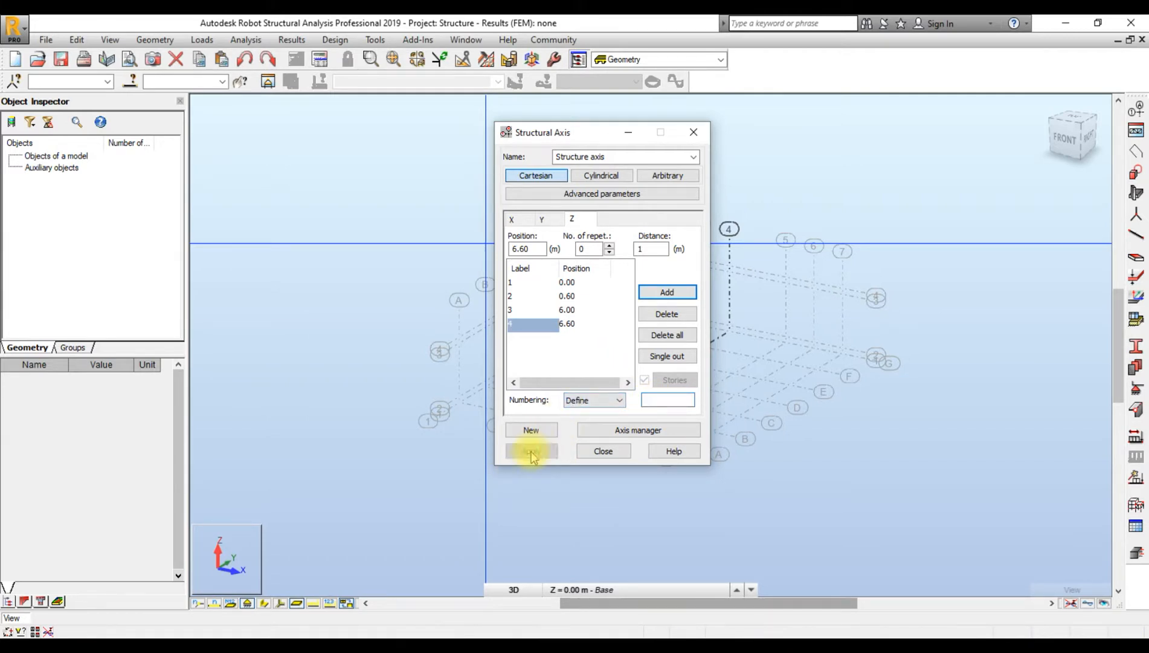
left_click(603, 451)
scroll(520, 406, "up", 3)
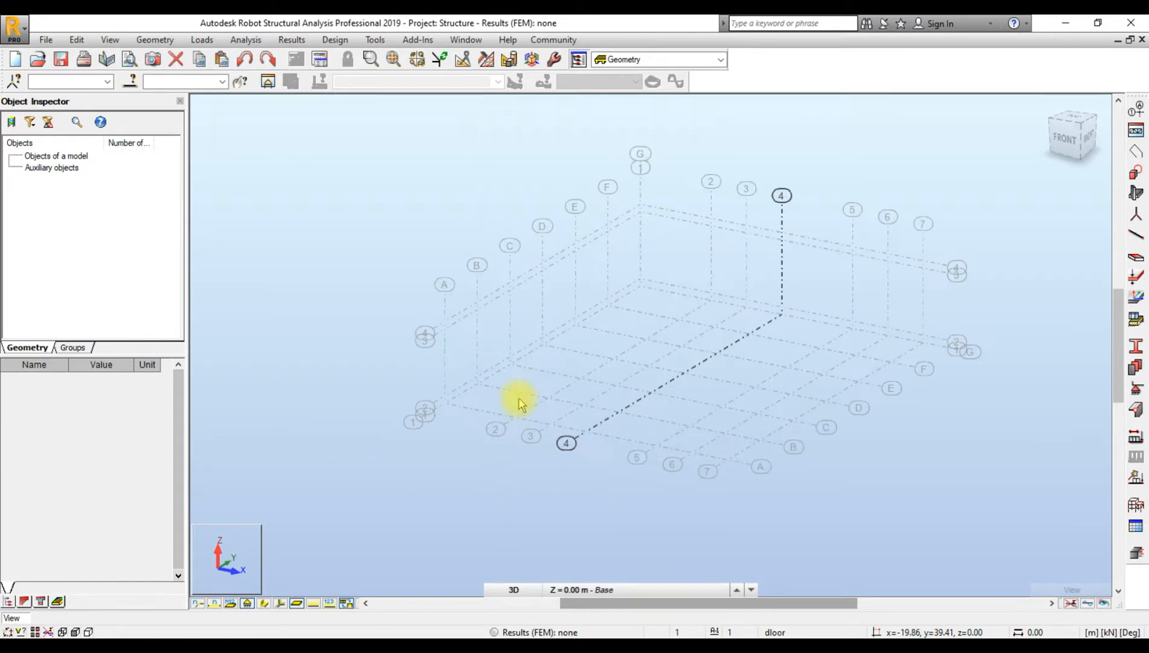
scroll(666, 307, "down", 2)
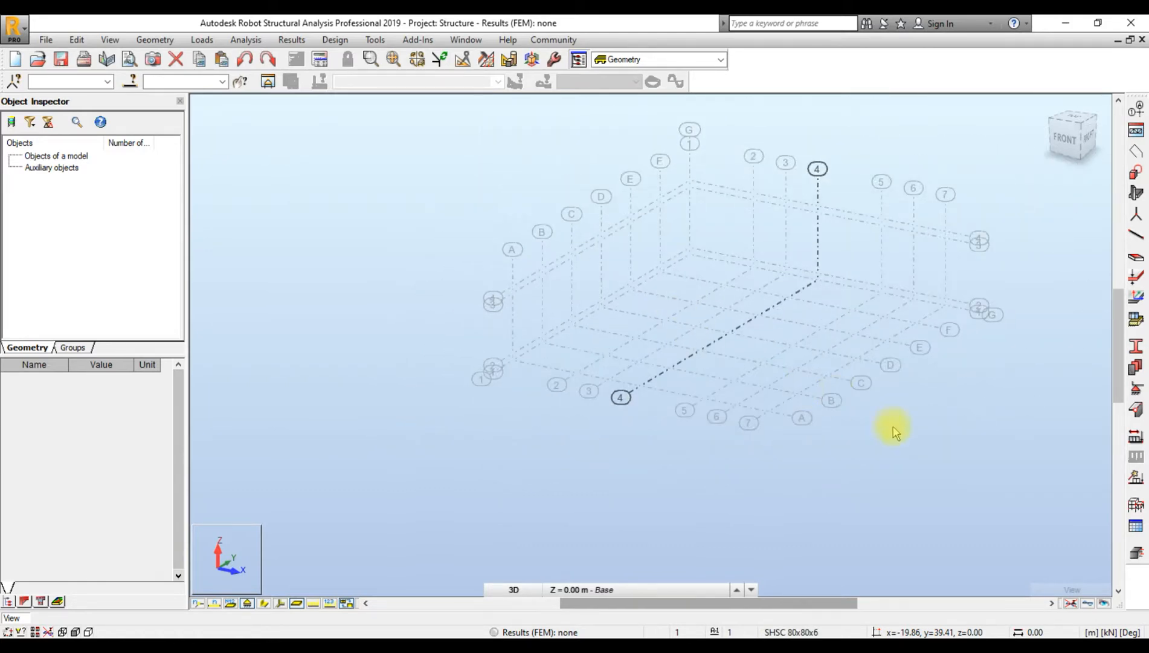
scroll(939, 300, "up", 3)
scroll(407, 351, "down", 2)
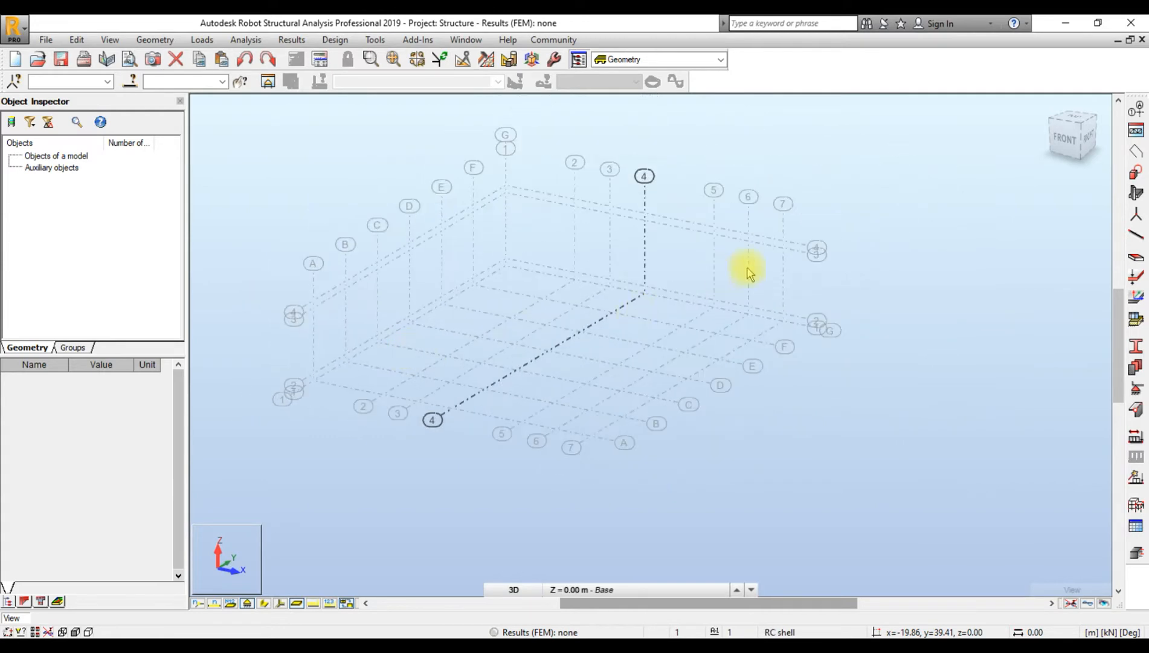
- Start a new section from the bar definition, with Steel as the section type and S275 as the material
left_click(1136, 236)
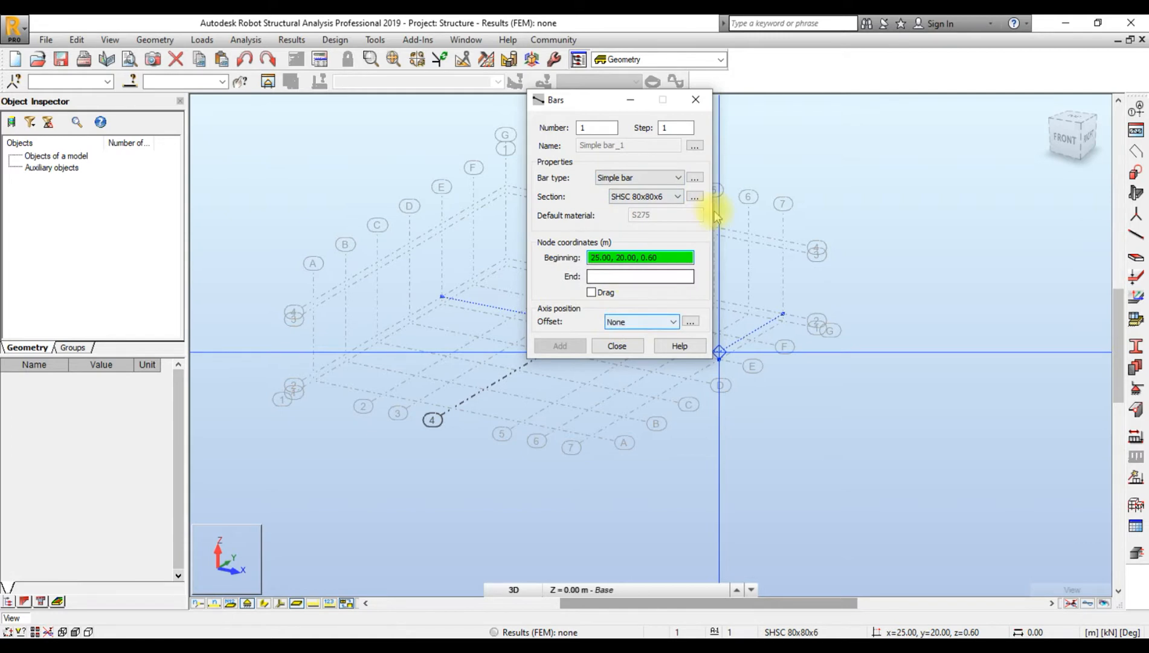
left_click(694, 197)
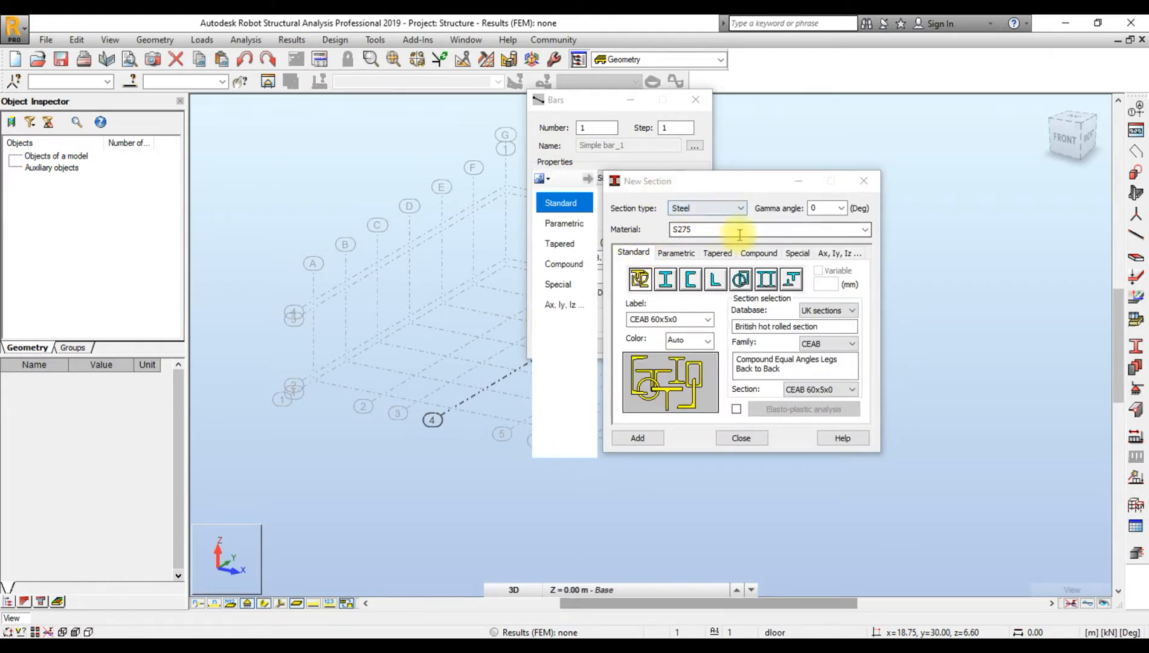
left_click(868, 231)
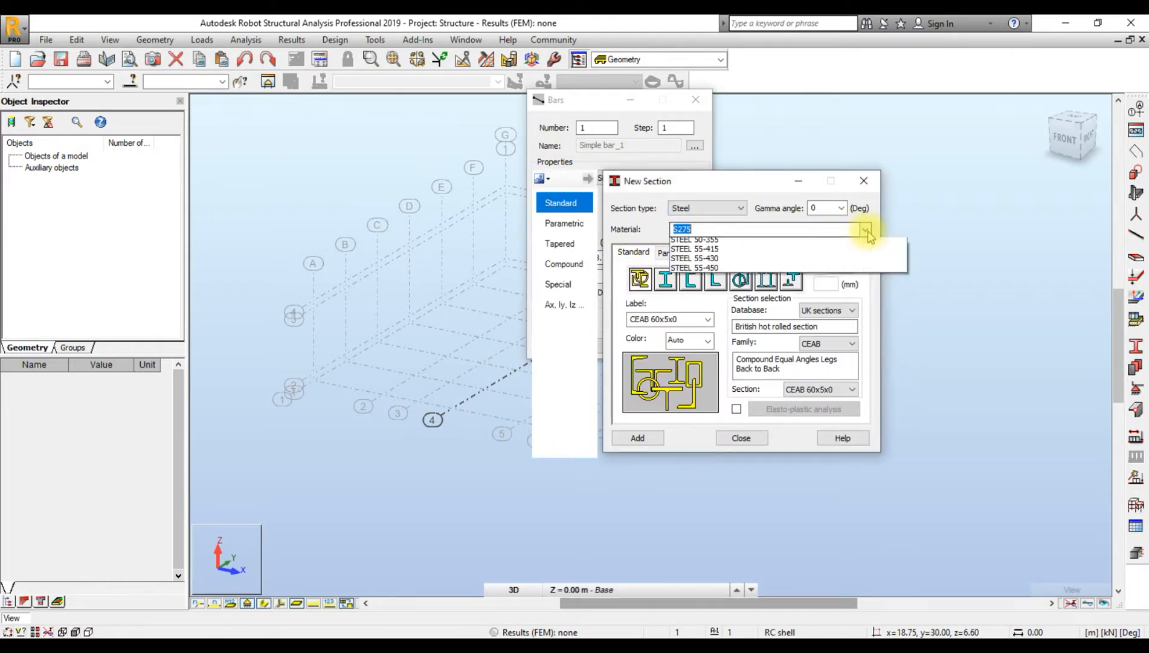
left_click(867, 231)
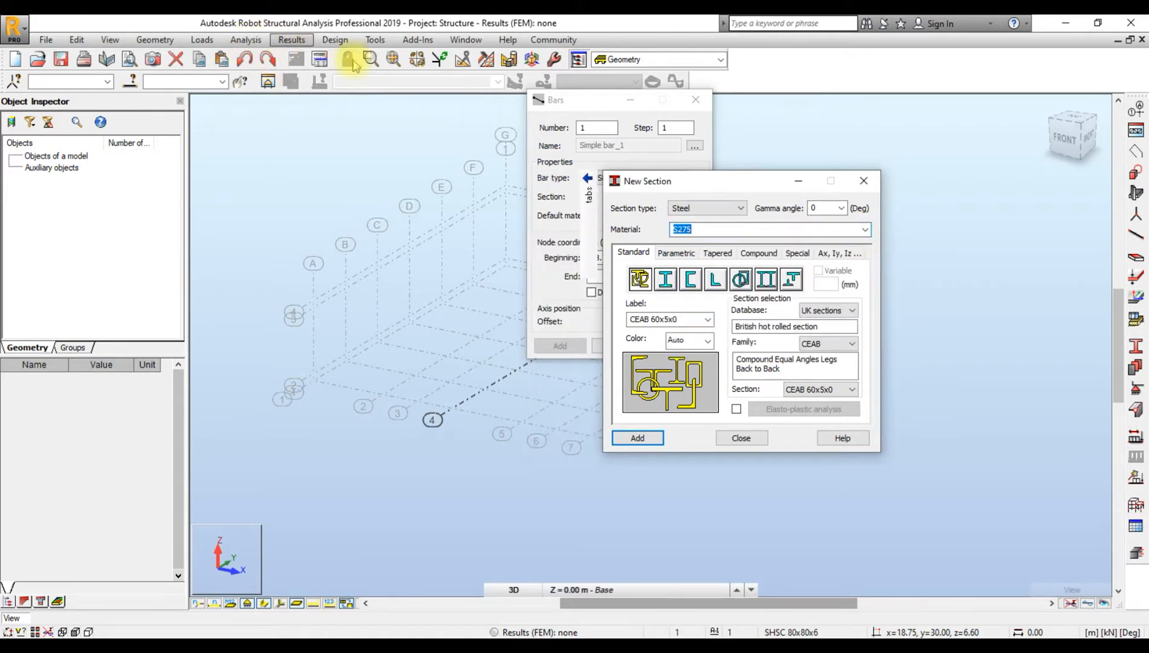
left_click(705, 211)
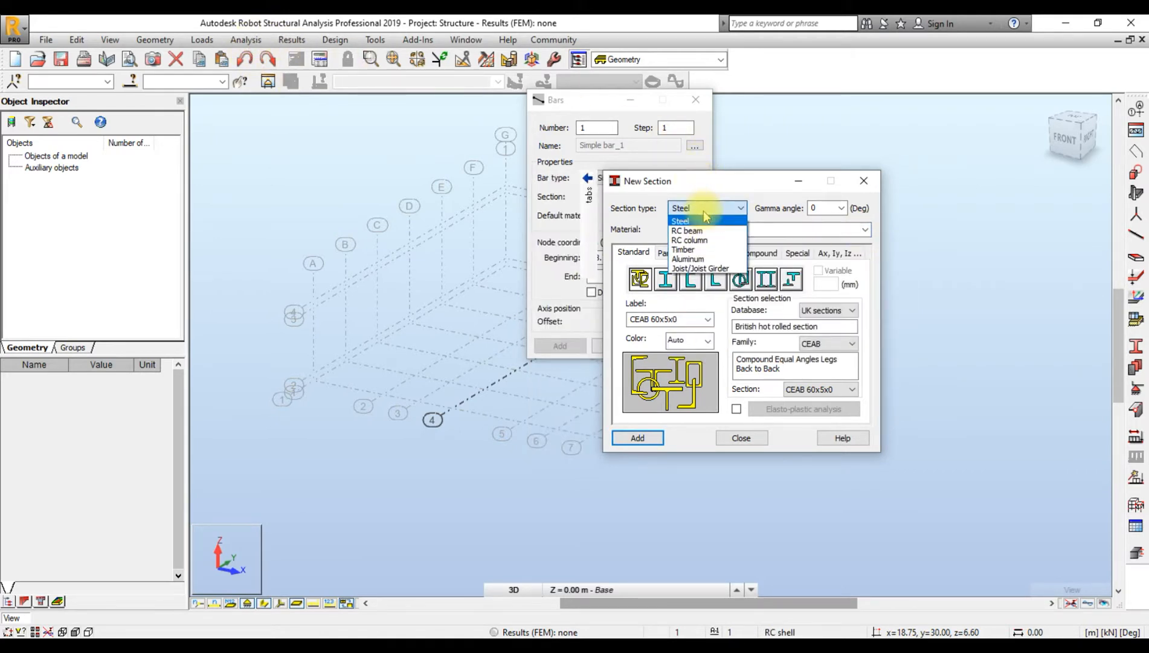
left_click(707, 223)
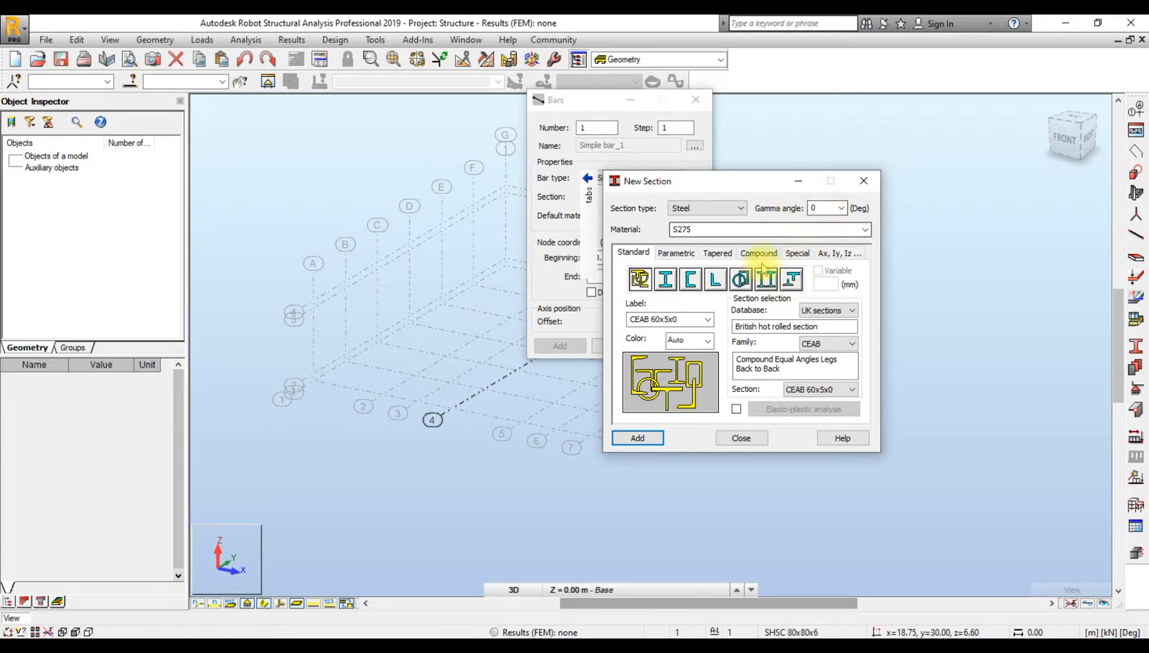
- Choose the doubly symmetric I-section type and the UB family from the UK sections database
left_click(667, 280)
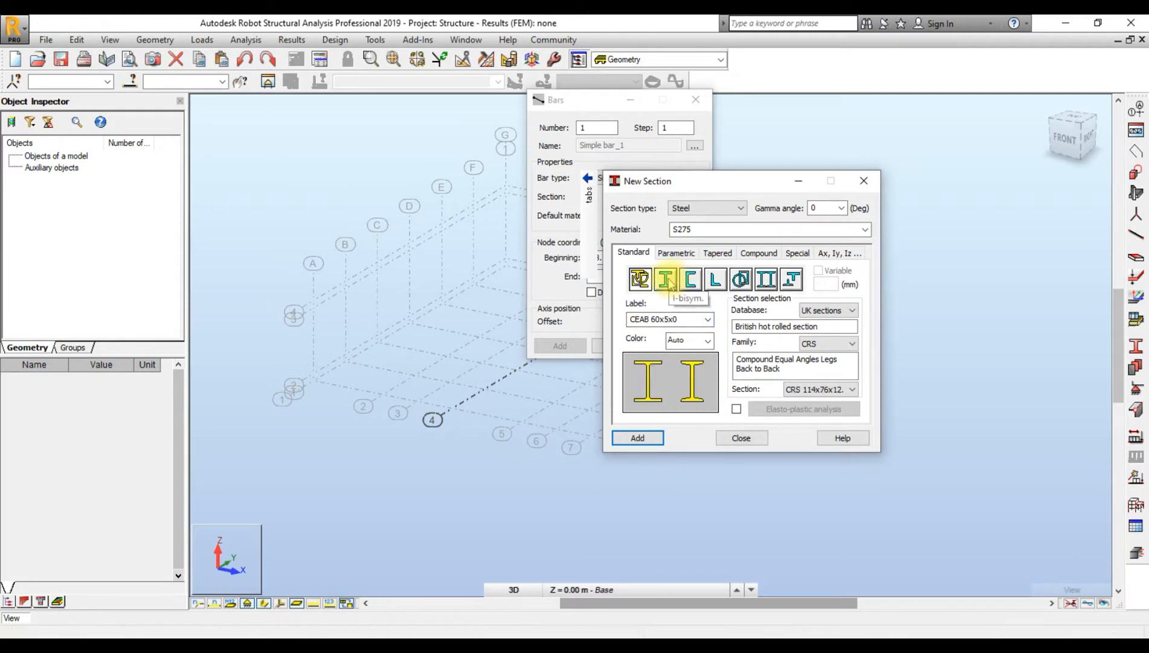
left_click(808, 341)
left_click(824, 387)
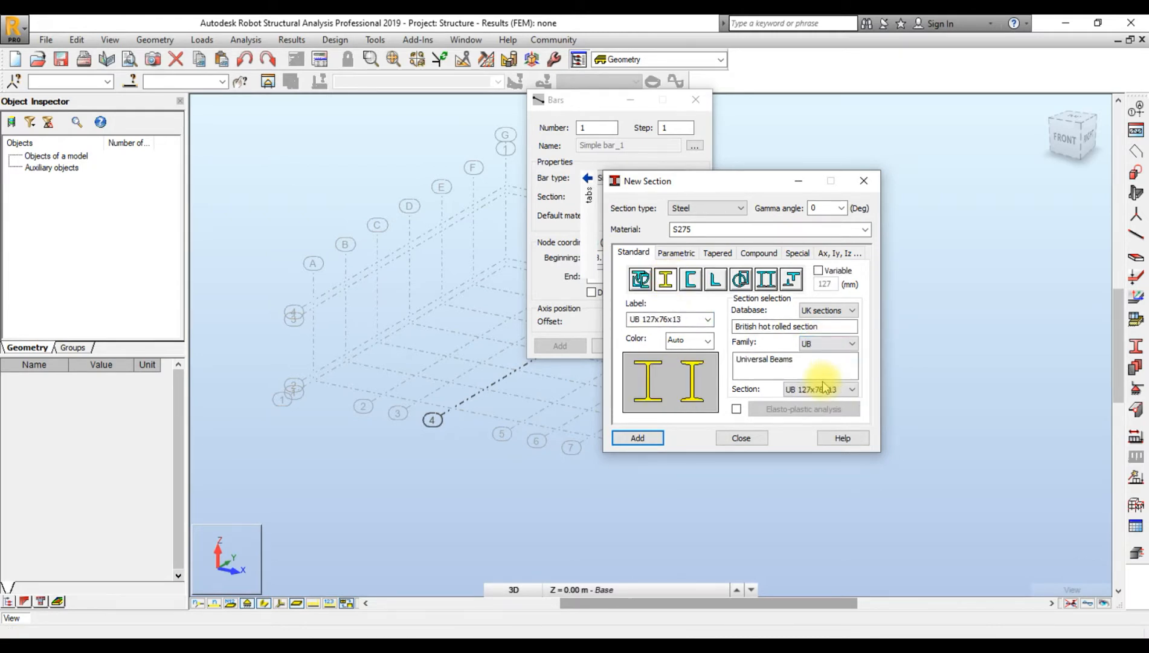
- Select the UB 305x165x40 universal beam for the new section and give it a purple display color
left_click_drag(701, 190, 789, 154)
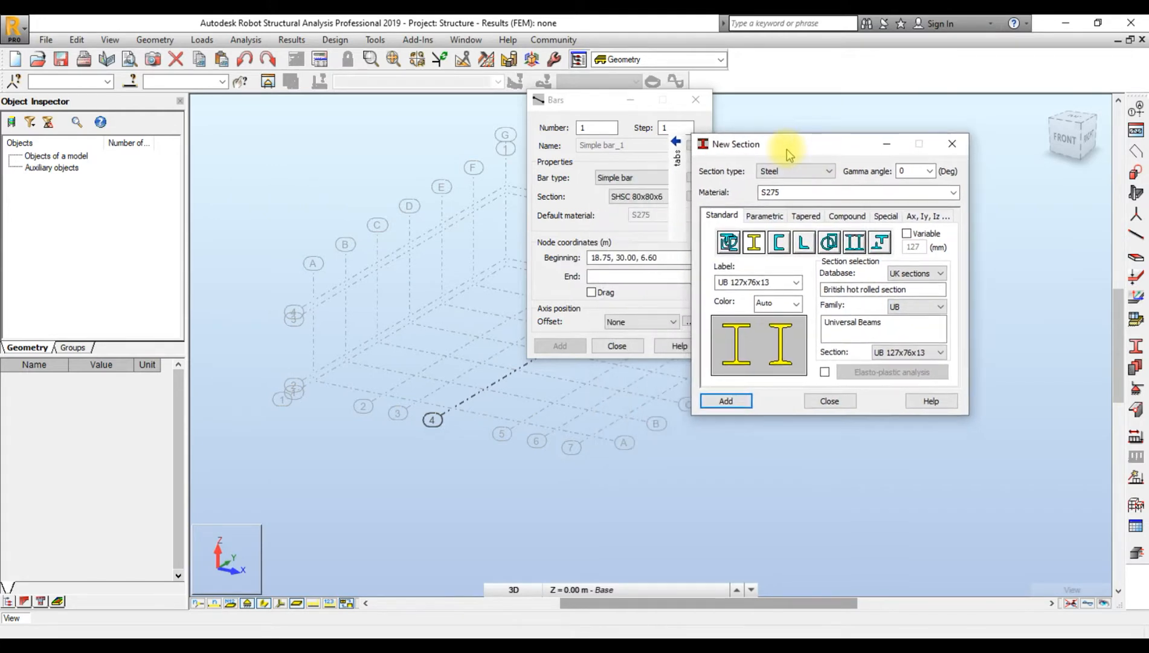
left_click(901, 352)
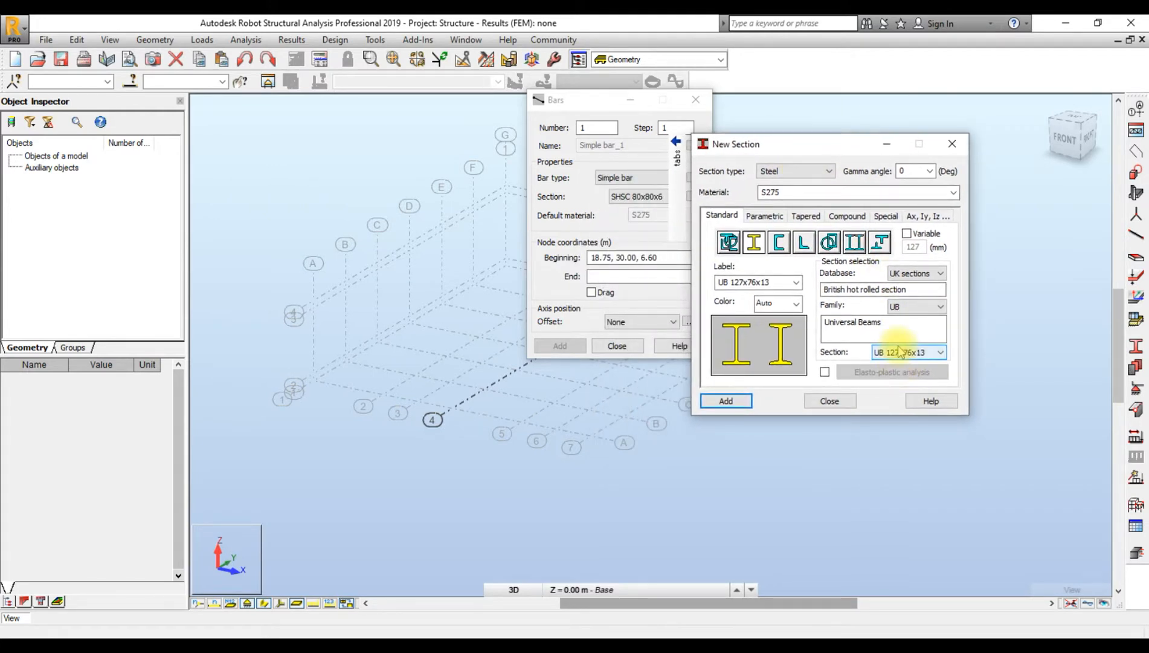
left_click(902, 353)
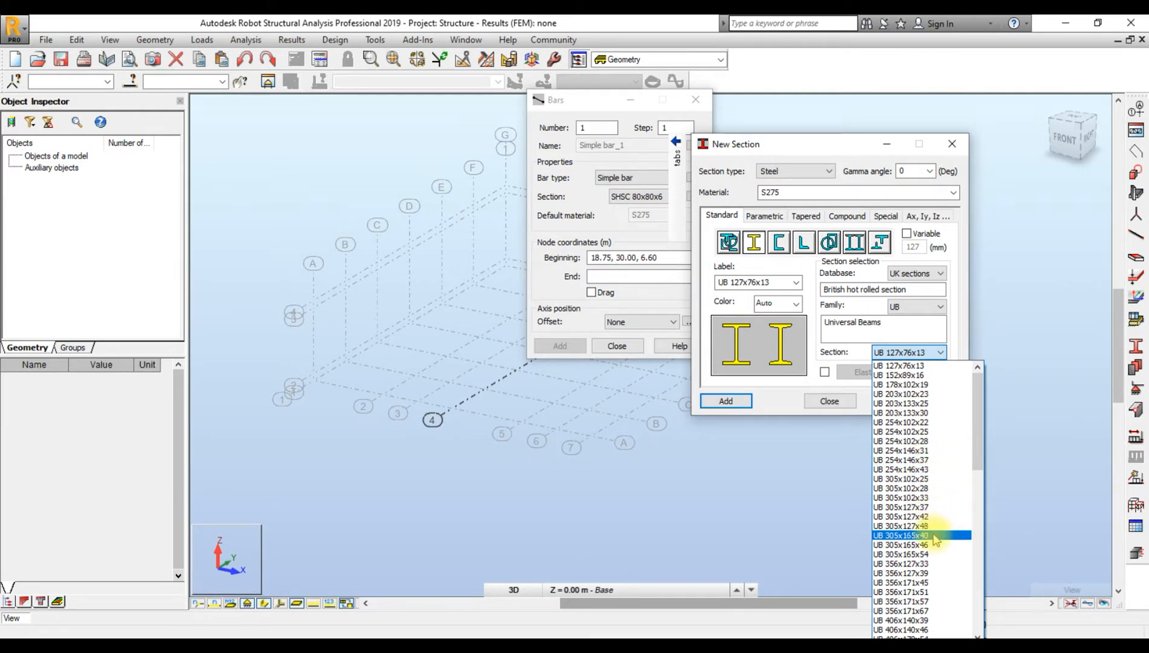
left_click(934, 535)
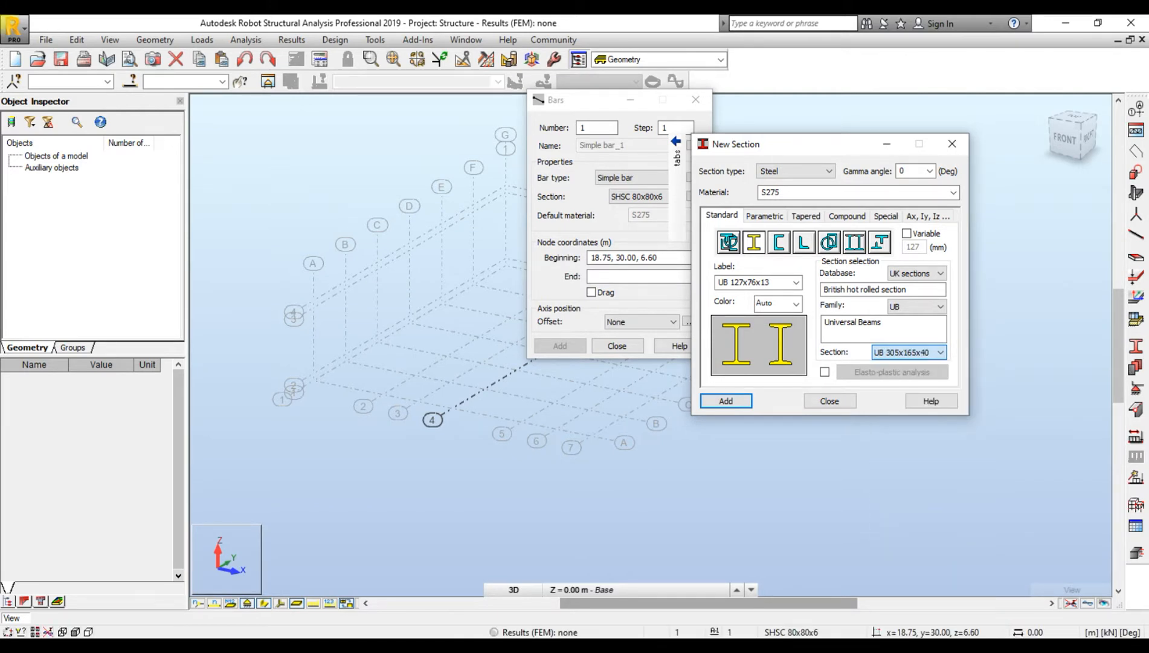
left_click(782, 305)
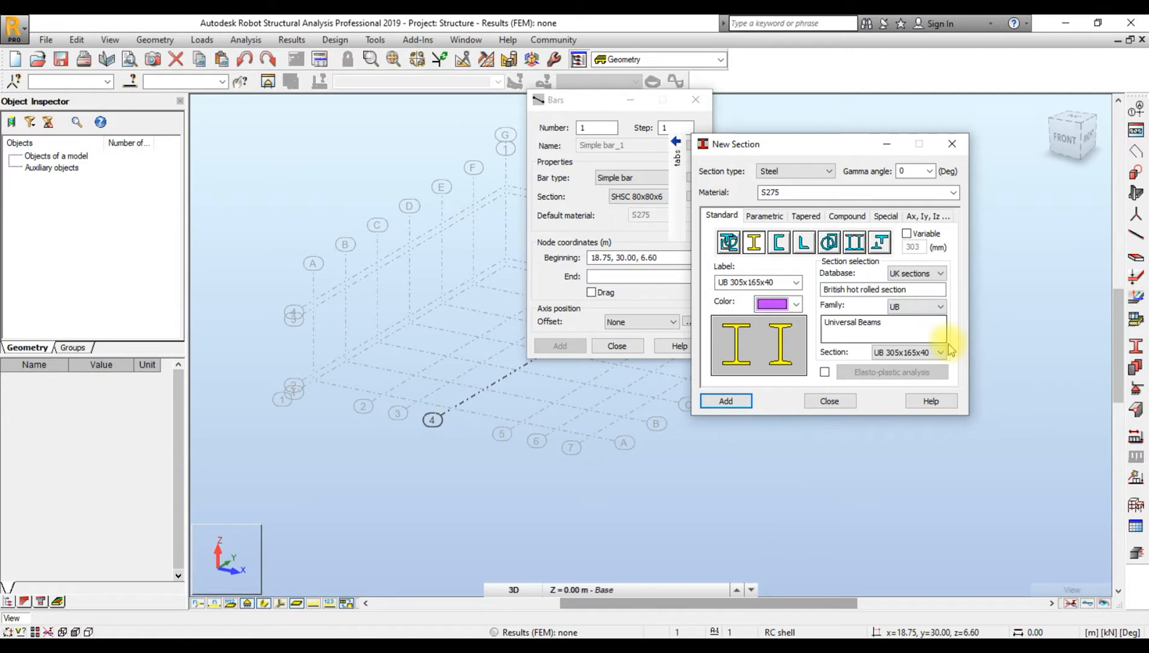
- Add the UB 305x165x40 section, overwriting the existing definition, and choose it as the section for the new bars
left_click(726, 401)
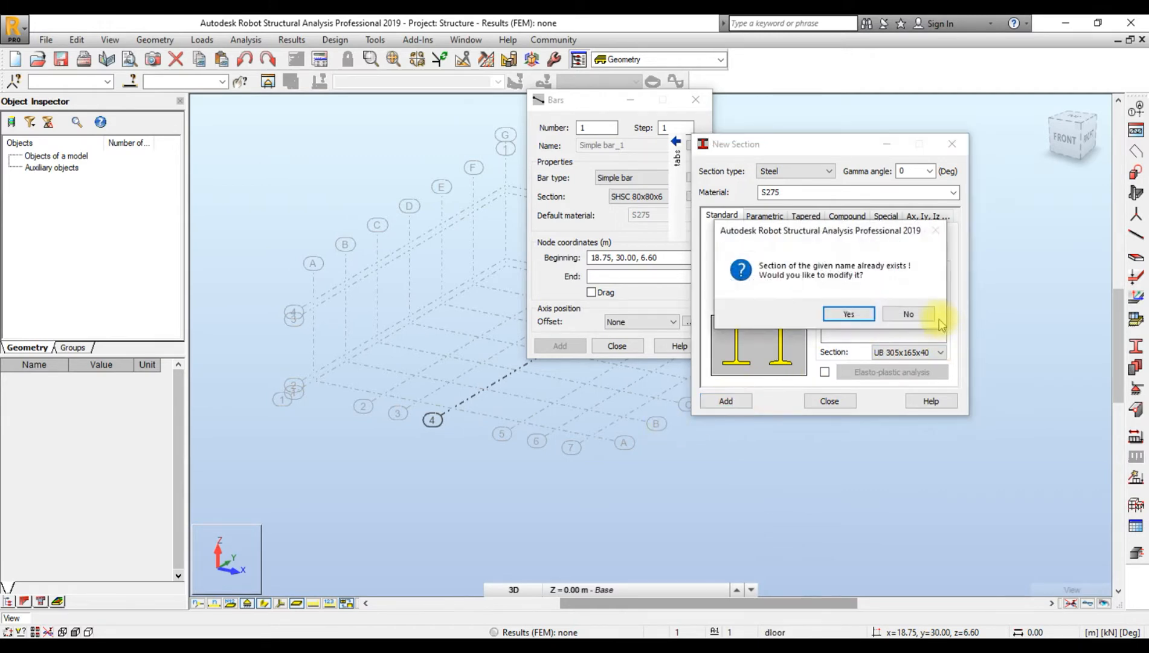
left_click(848, 314)
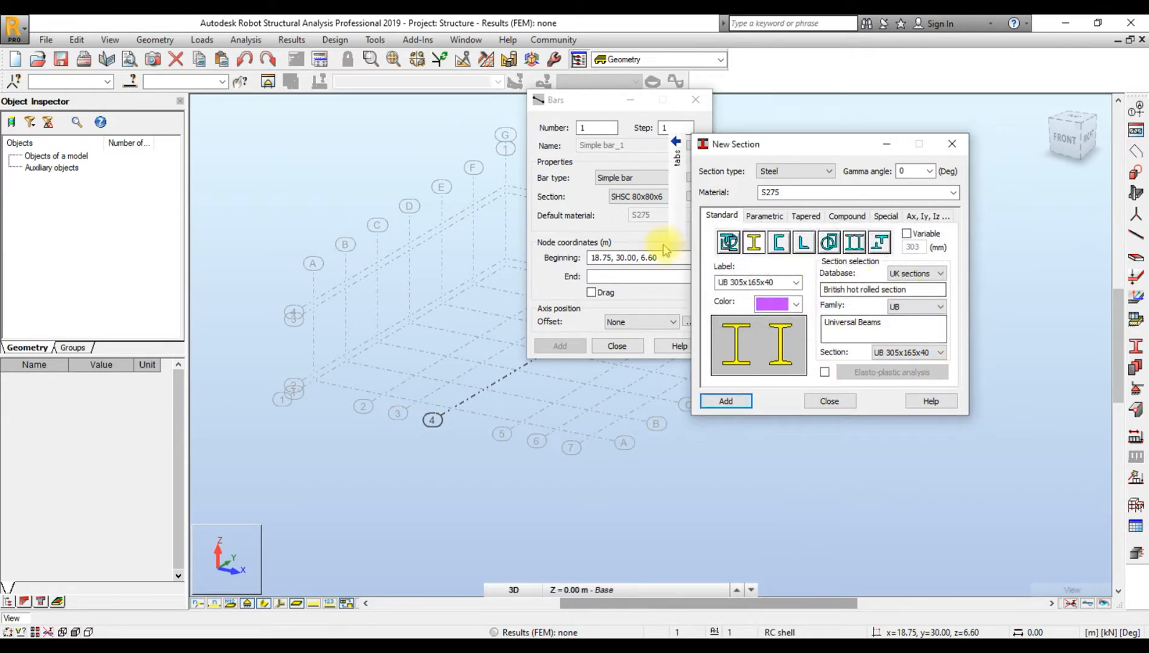
left_click_drag(755, 147, 865, 149)
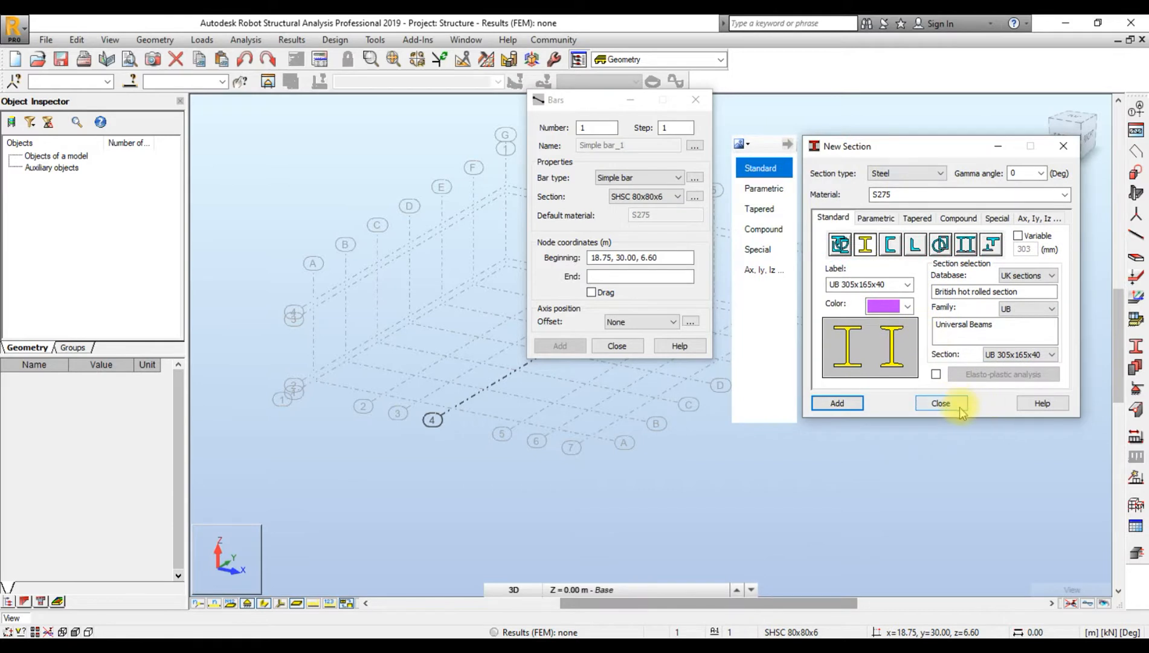
left_click(960, 410)
left_click(653, 197)
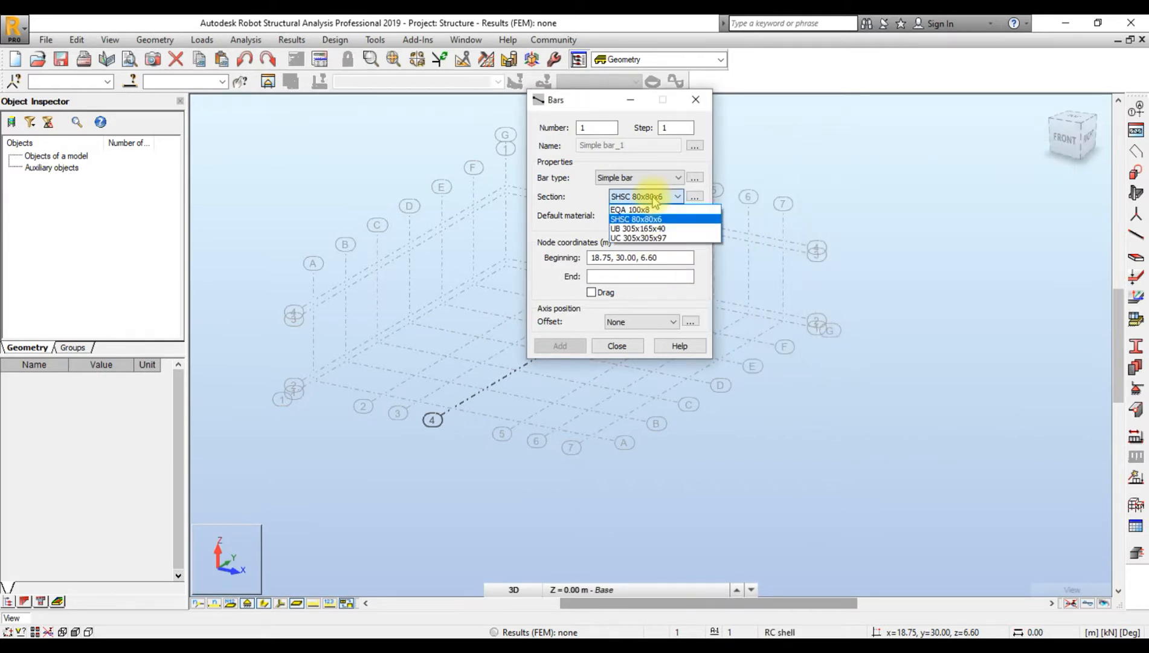
left_click(653, 228)
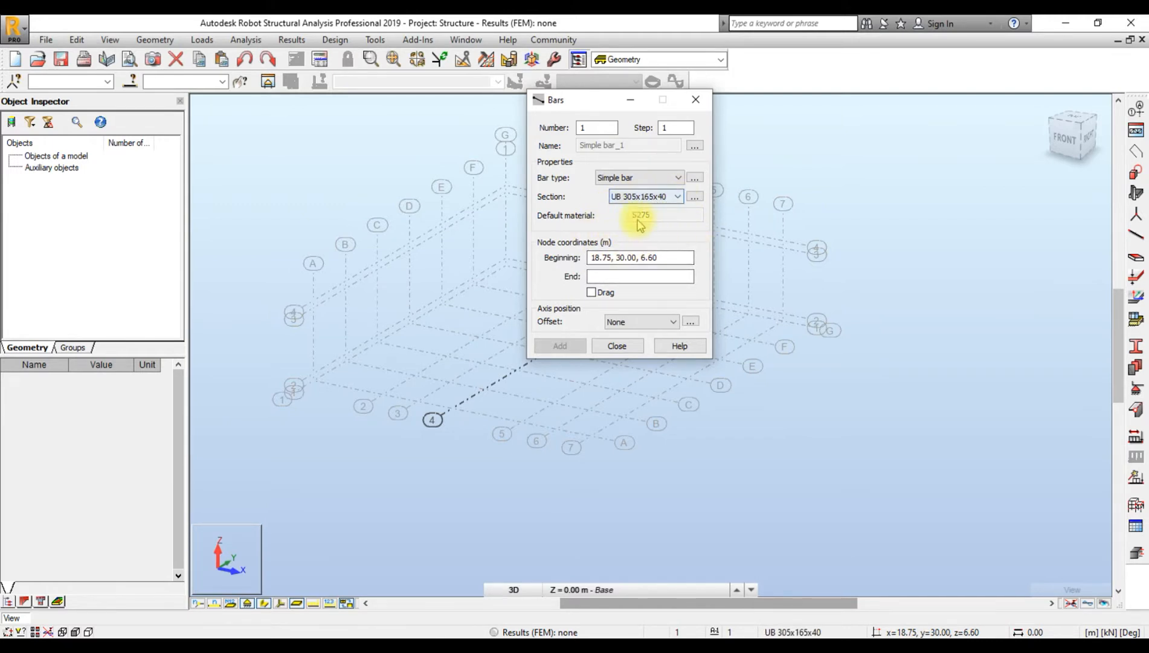
- Draw the corner column at axes A and 1 from 0.00, 0.00, 0.00 to 0.00, 0.00, 6.00
left_click(662, 258)
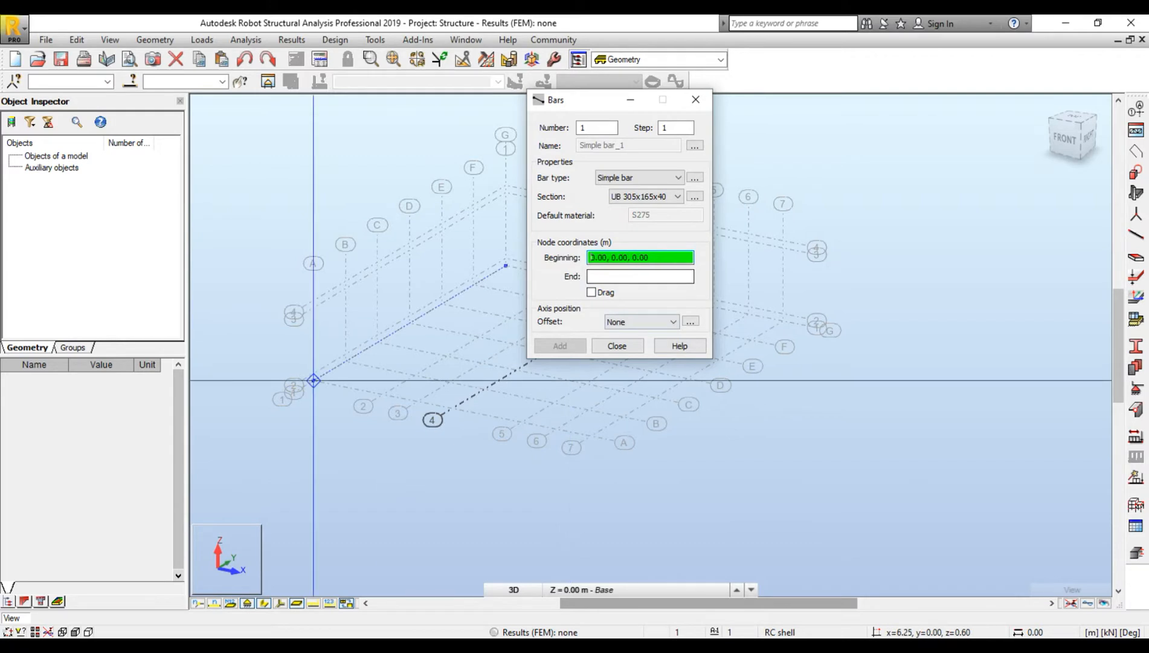
scroll(313, 378, "up", 4)
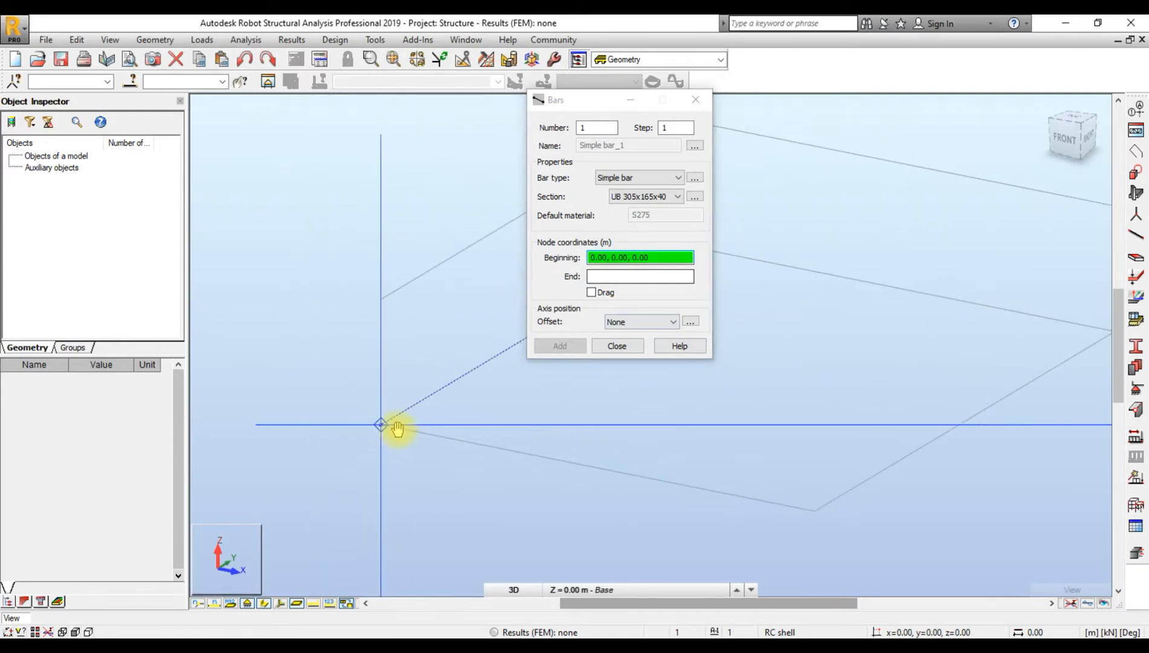
scroll(376, 423, "up", 2)
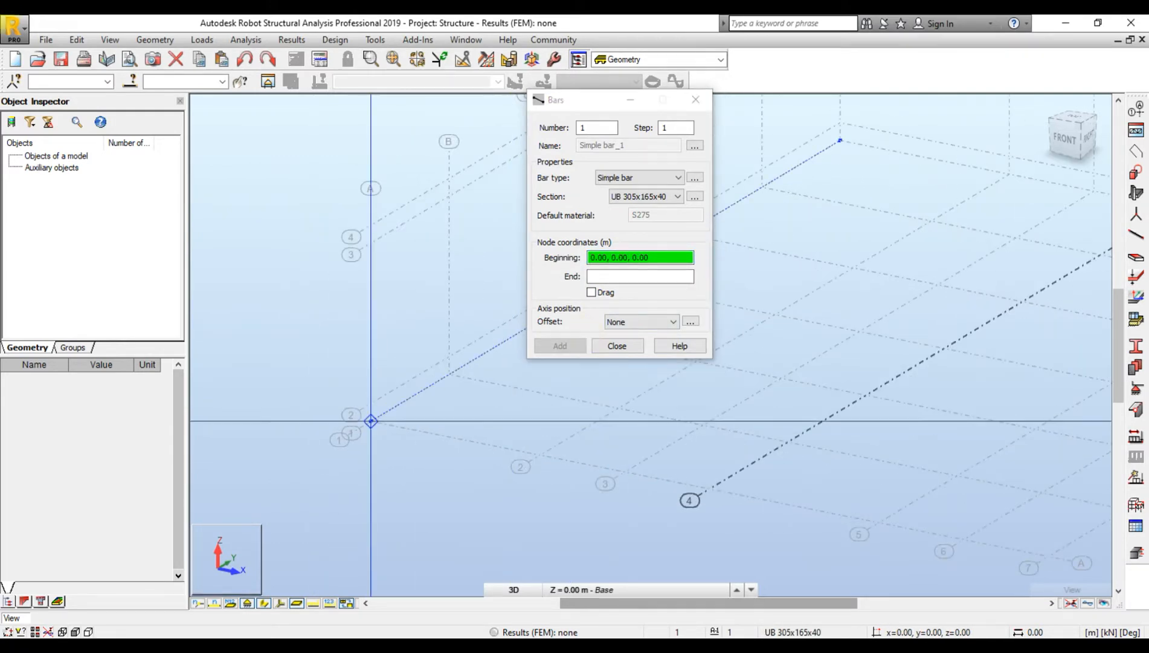
left_click(371, 421)
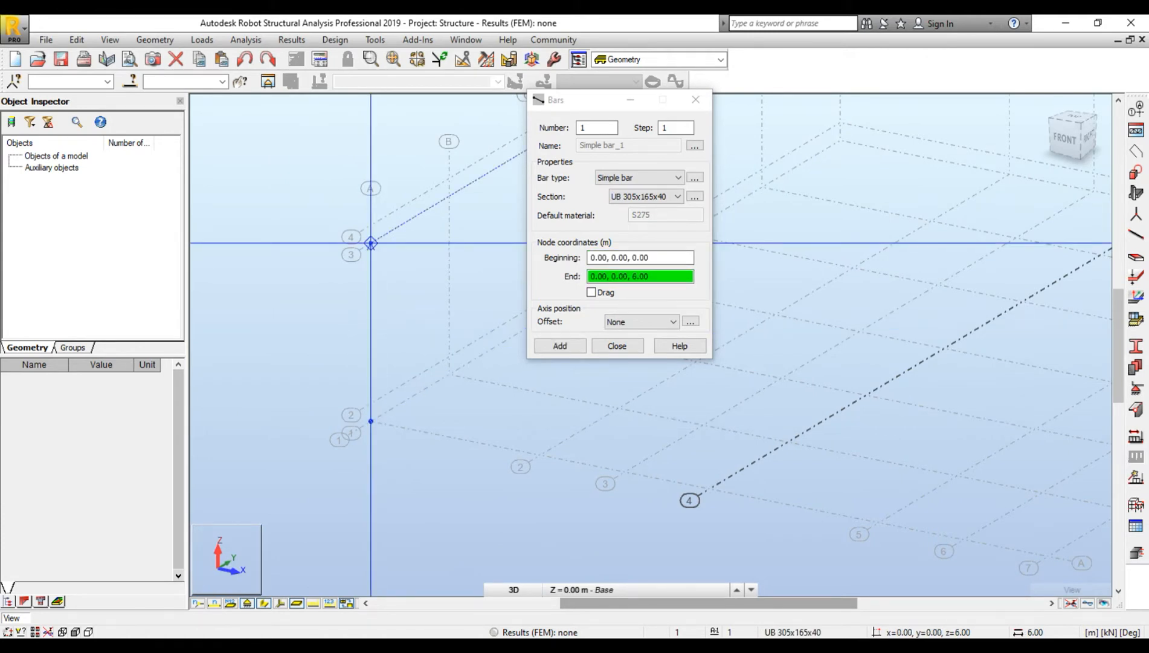
left_click(371, 243)
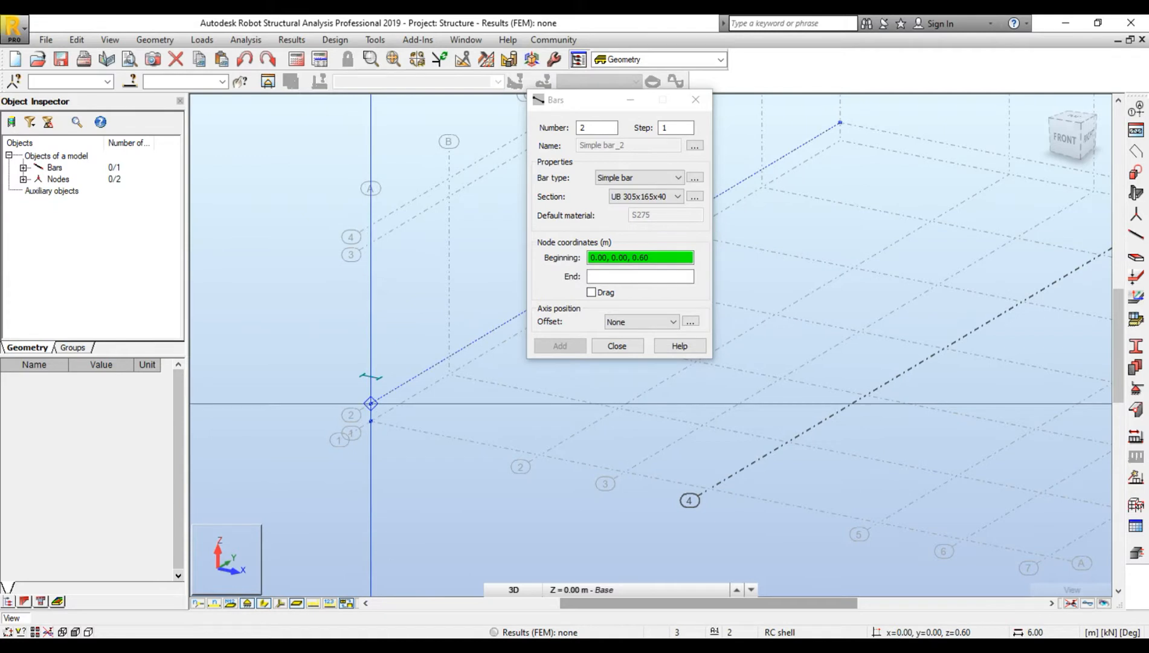
scroll(368, 405, "up", 1)
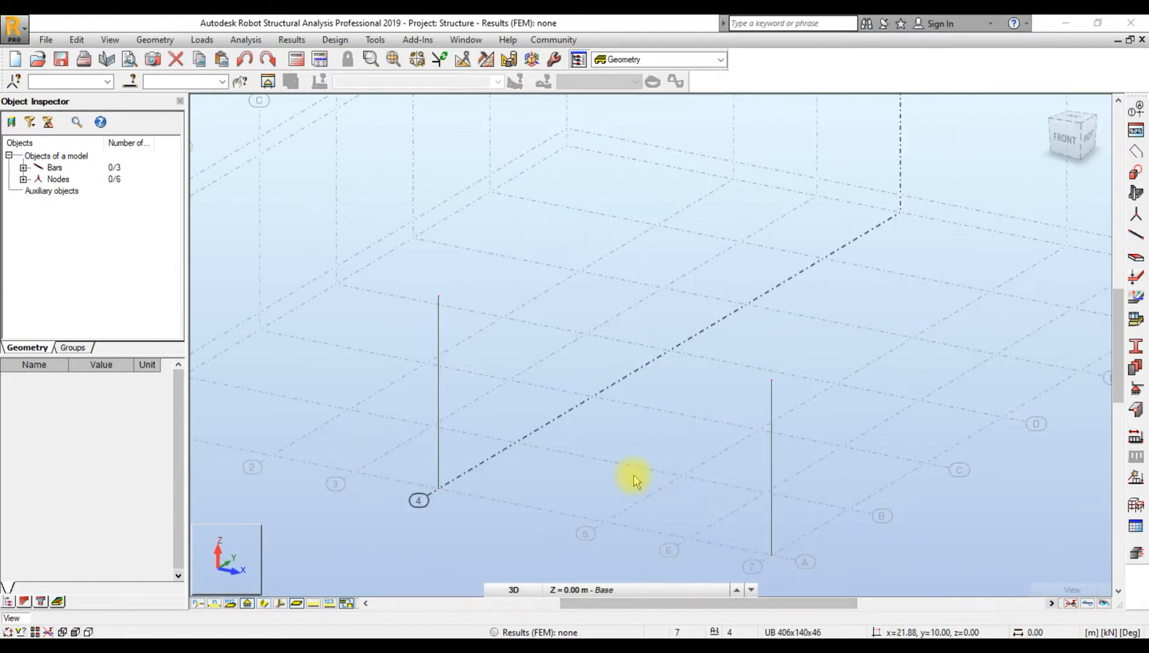
- Start a new steel section from the bar definition, using the I-section type and the UB family
scroll(574, 454, "down", 3)
scroll(354, 378, "up", 4)
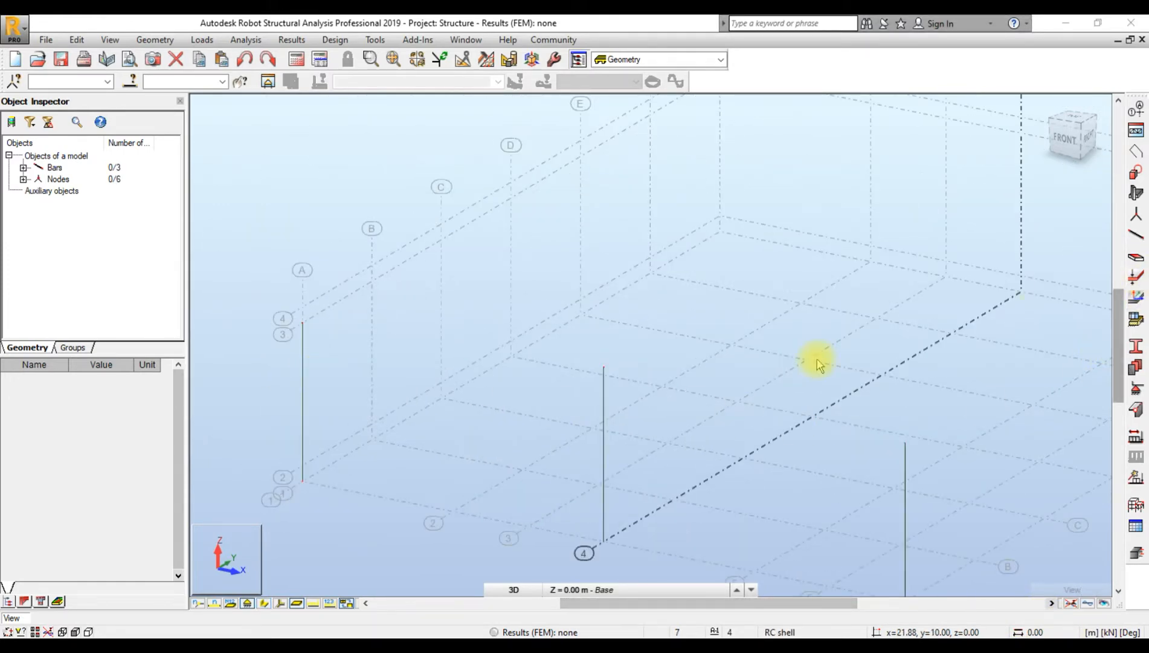
scroll(695, 423, "down", 2)
scroll(537, 406, "up", 1)
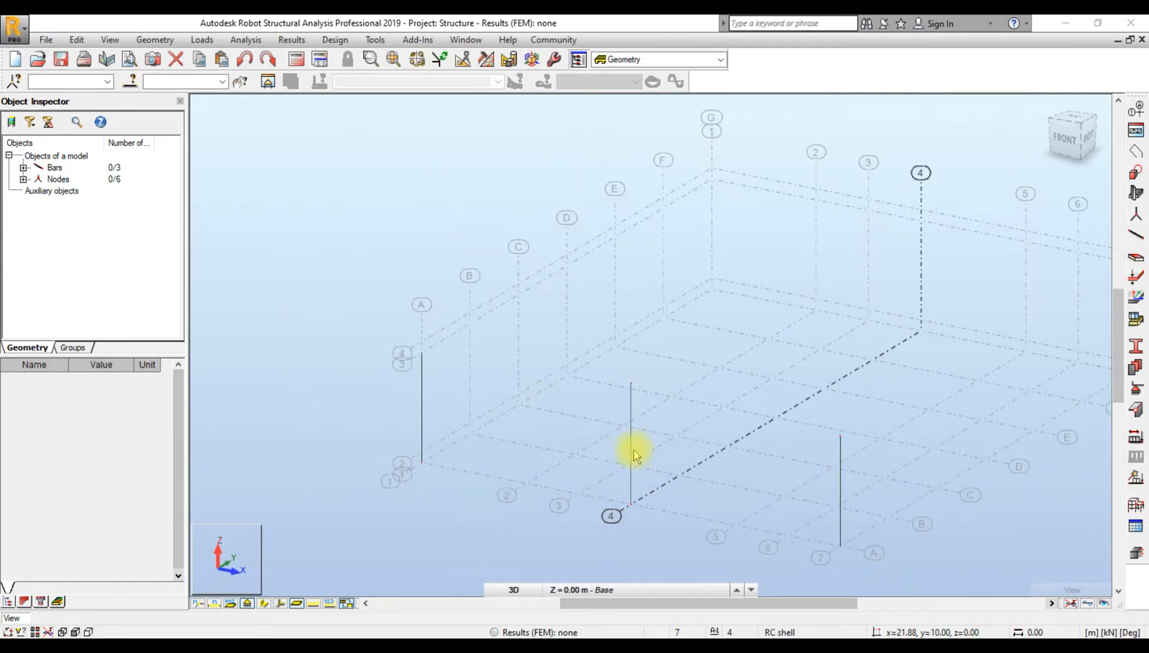
left_click(1136, 235)
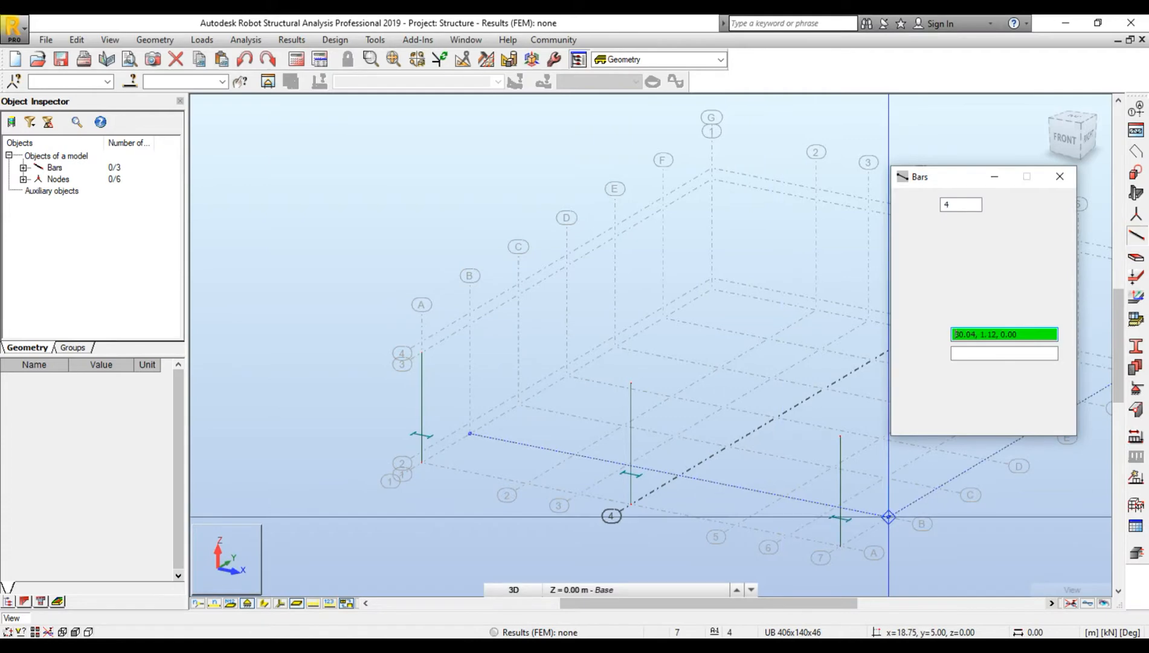
scroll(700, 424, "up", 4)
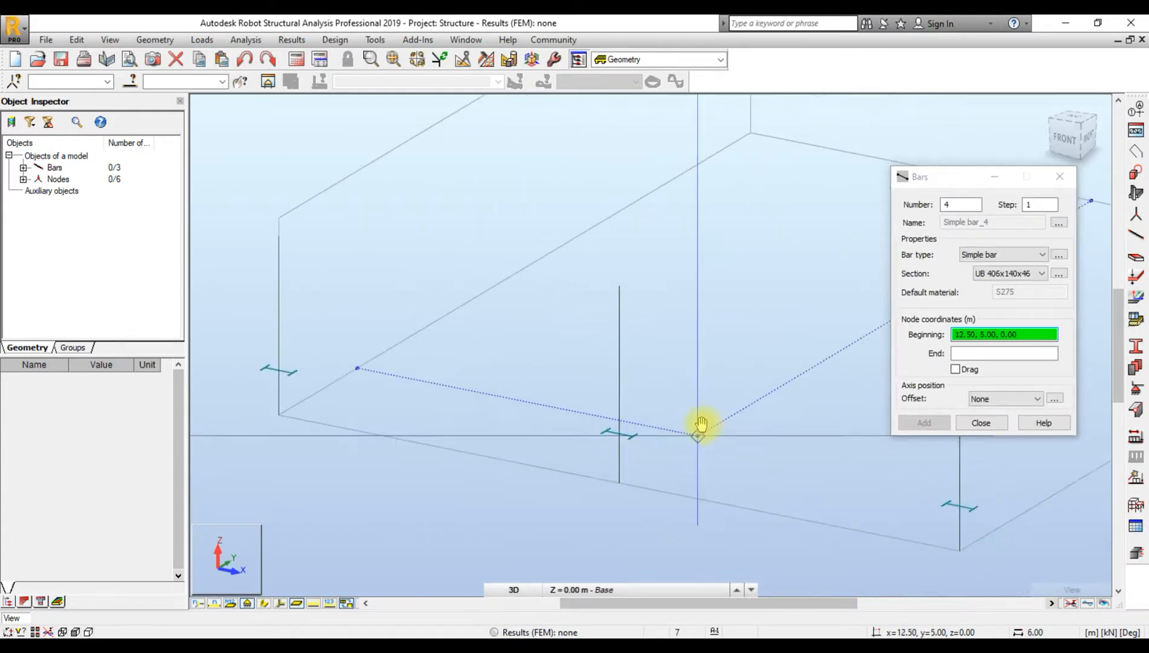
scroll(453, 387, "down", 1)
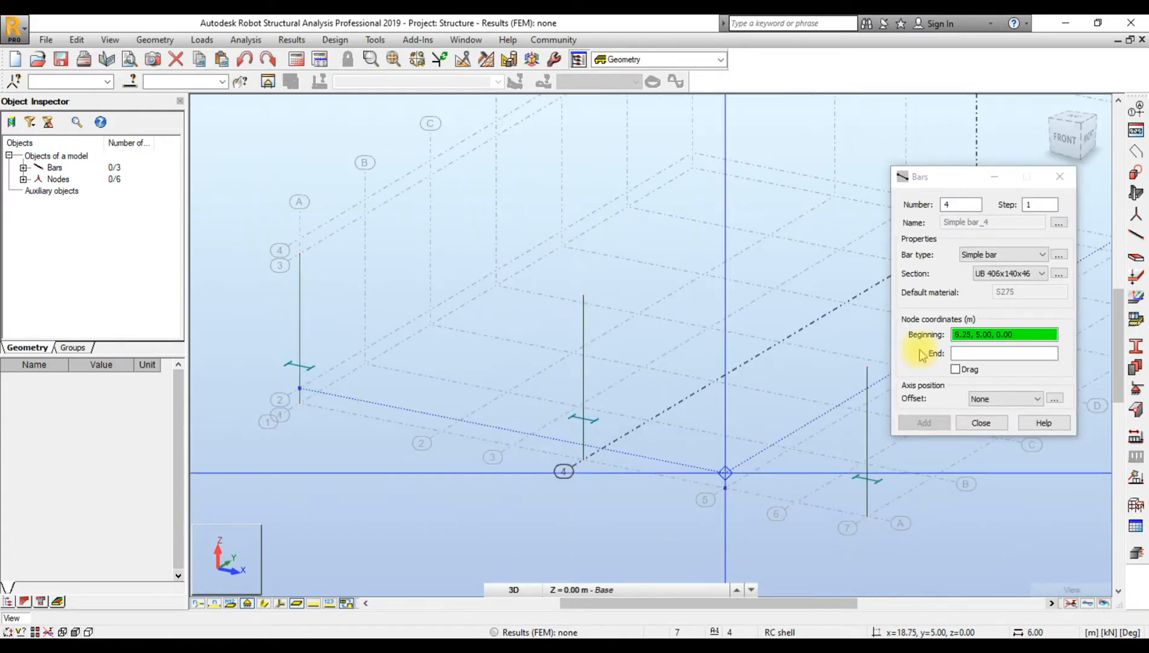
left_click(1061, 276)
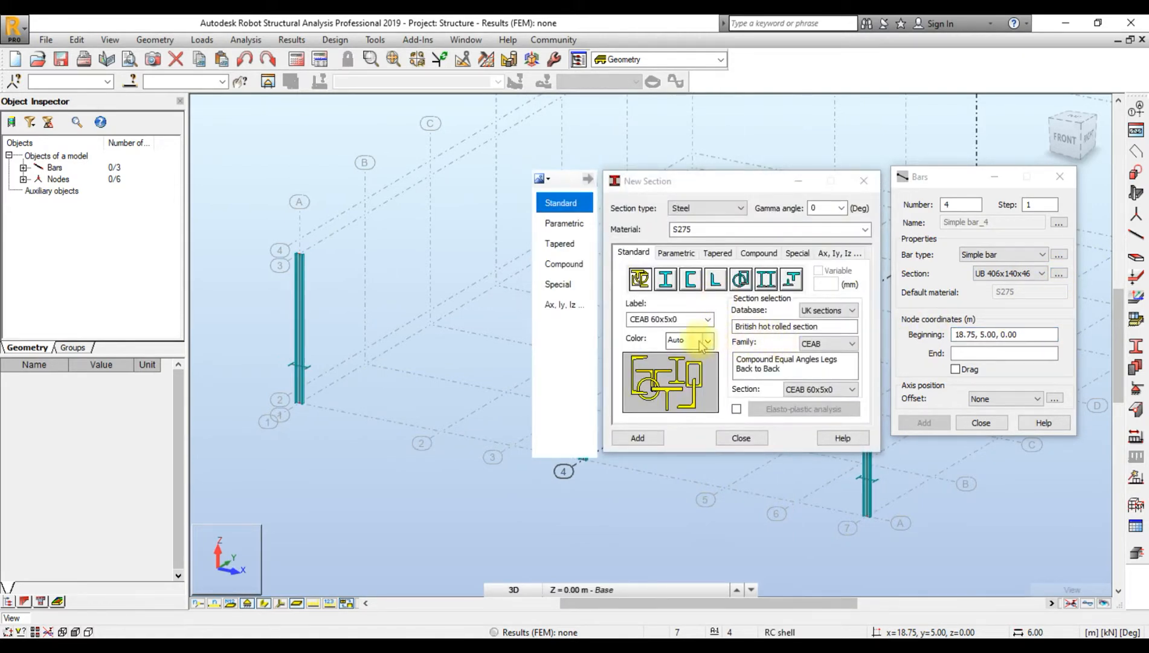
left_click(666, 279)
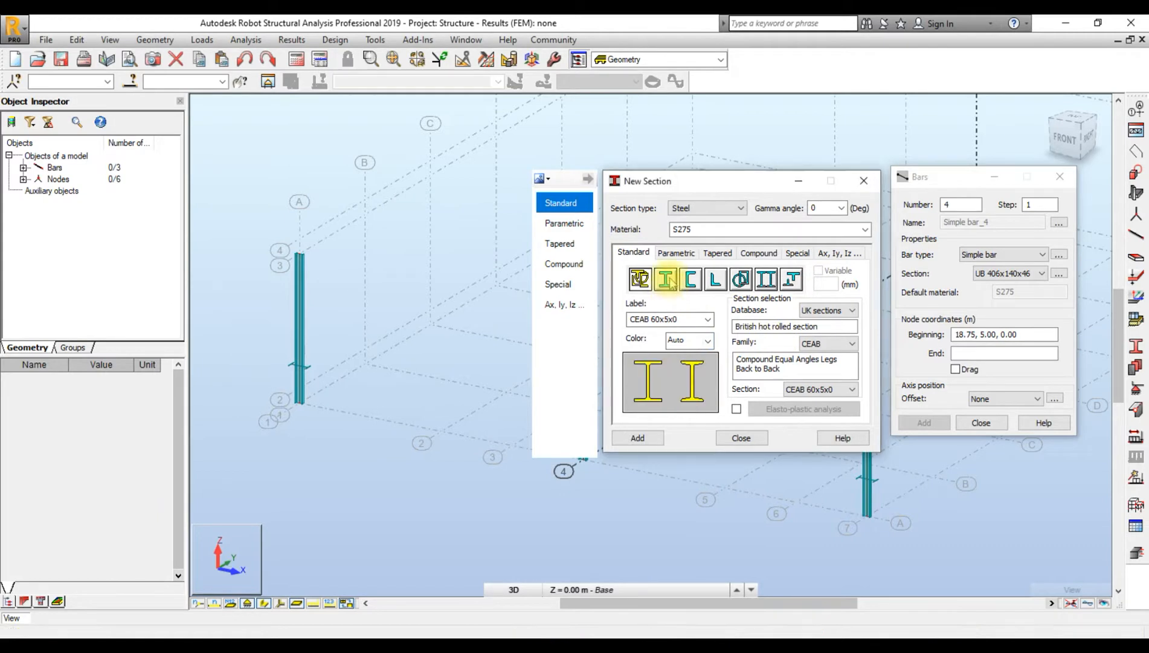
left_click(825, 343)
left_click(810, 385)
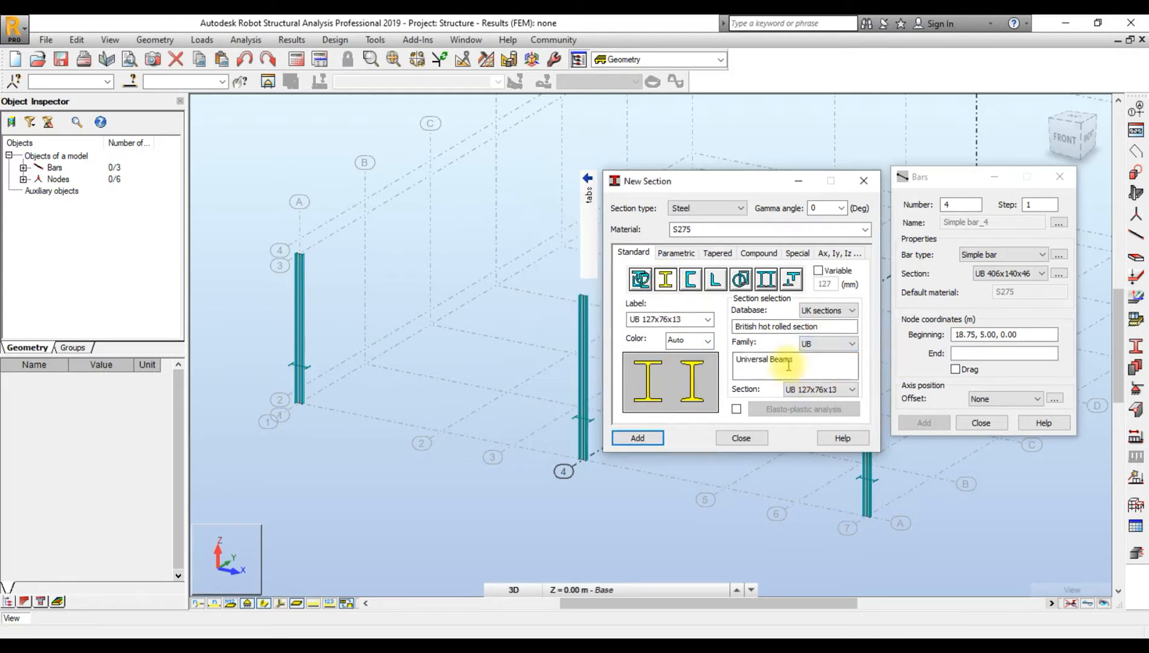
- Add the UB 406x140x39 section in red, overwriting the existing definition, and finish the bar definition
left_click(708, 319)
left_click(695, 333)
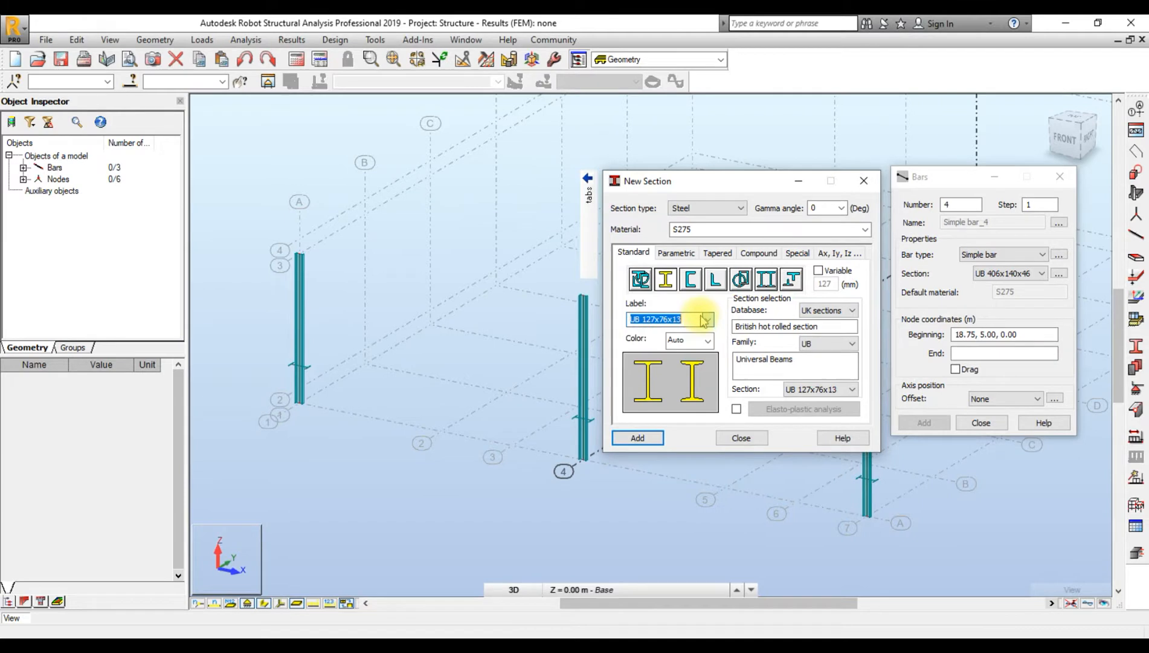
left_click(803, 388)
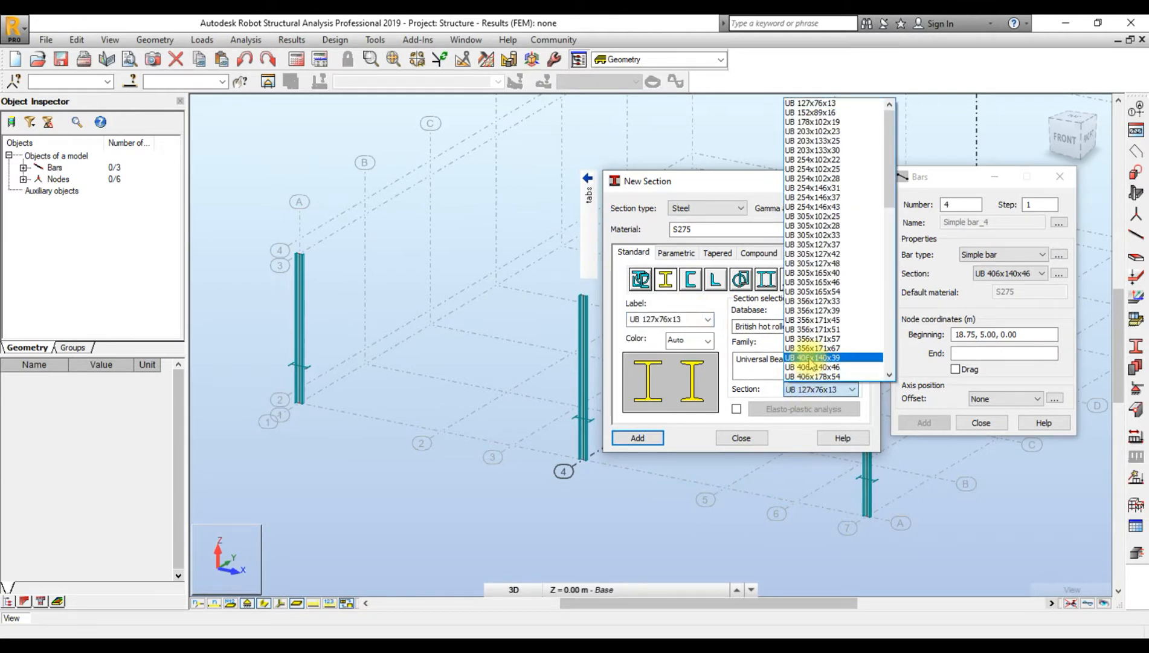
left_click(811, 362)
left_click(695, 340)
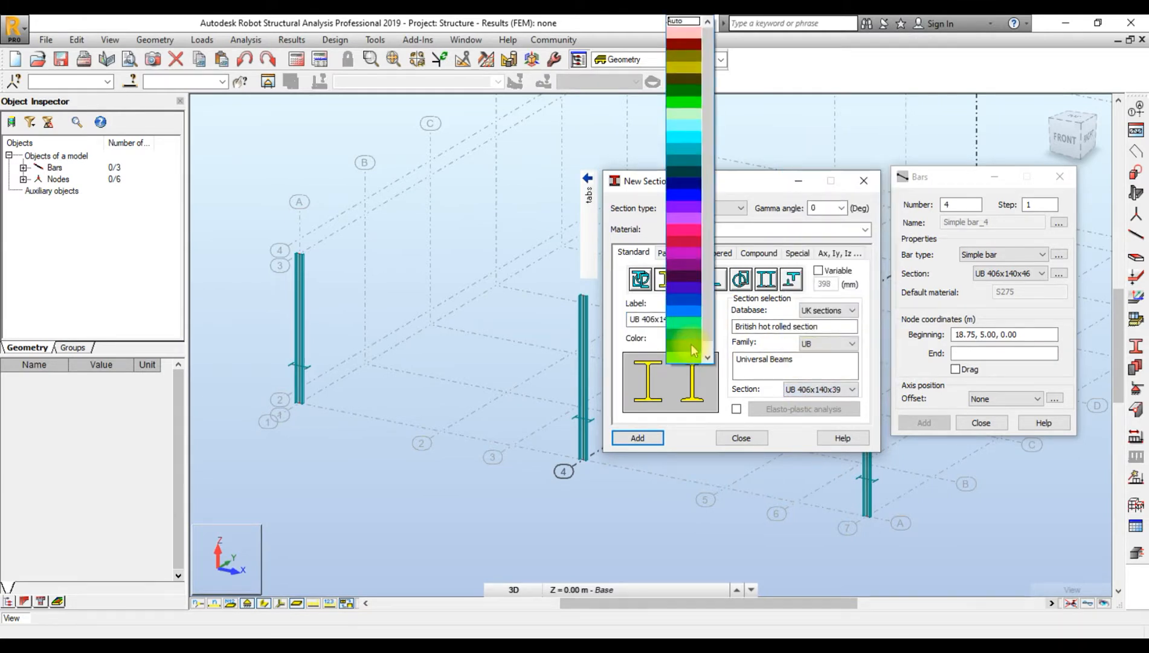
left_click(685, 241)
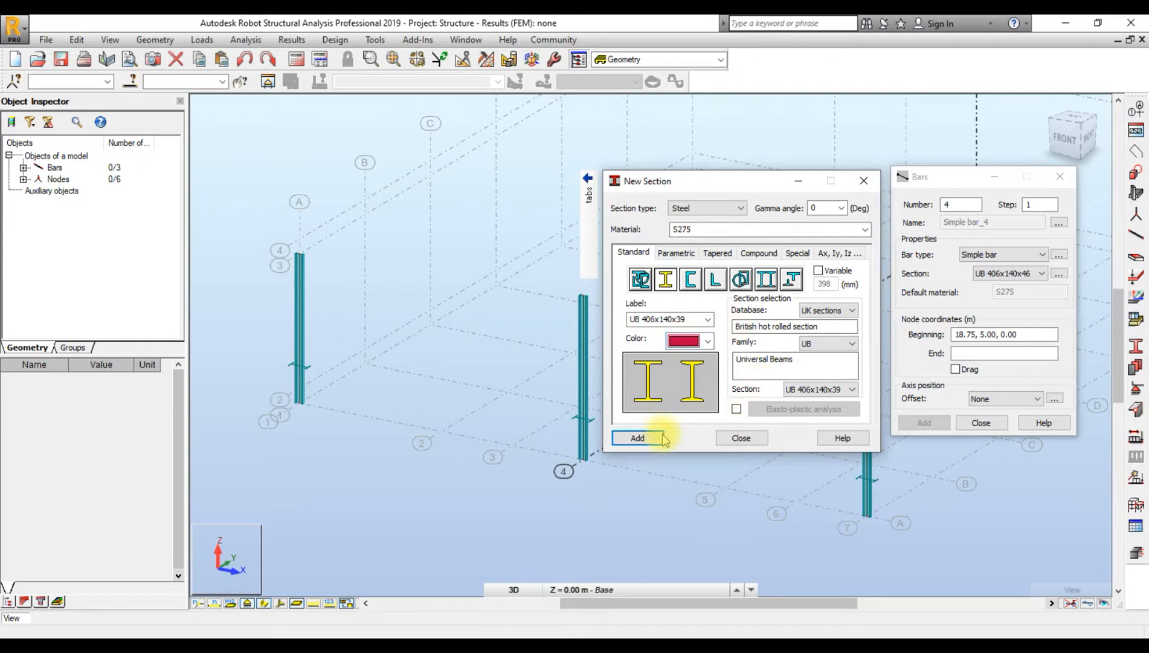
left_click(635, 437)
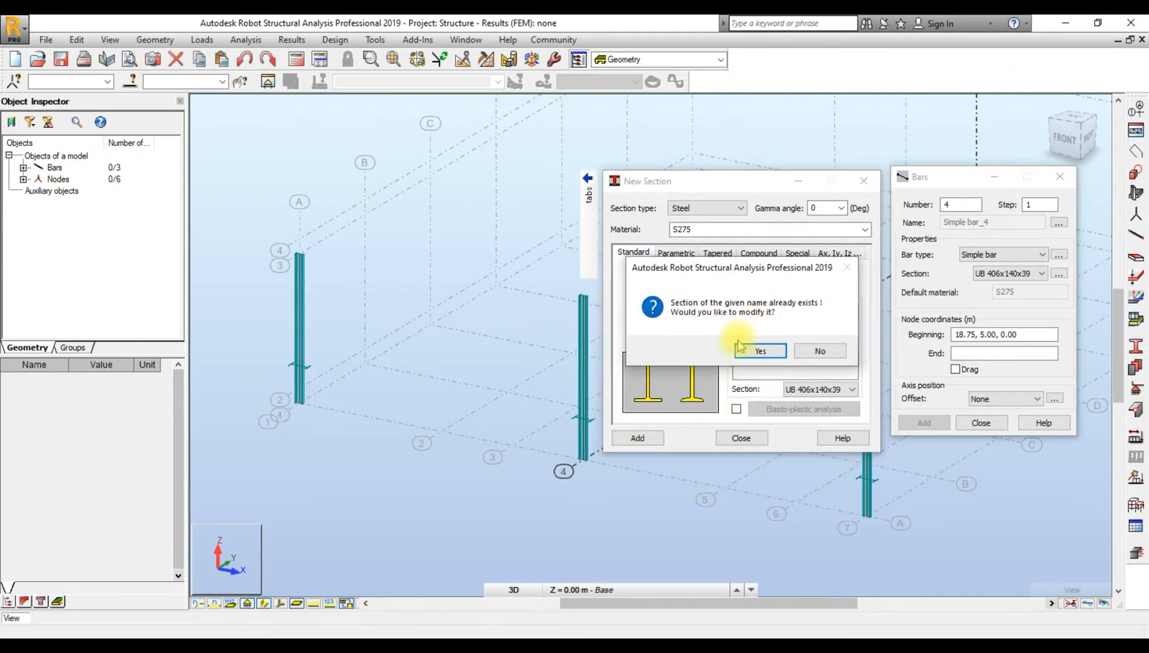
left_click(756, 350)
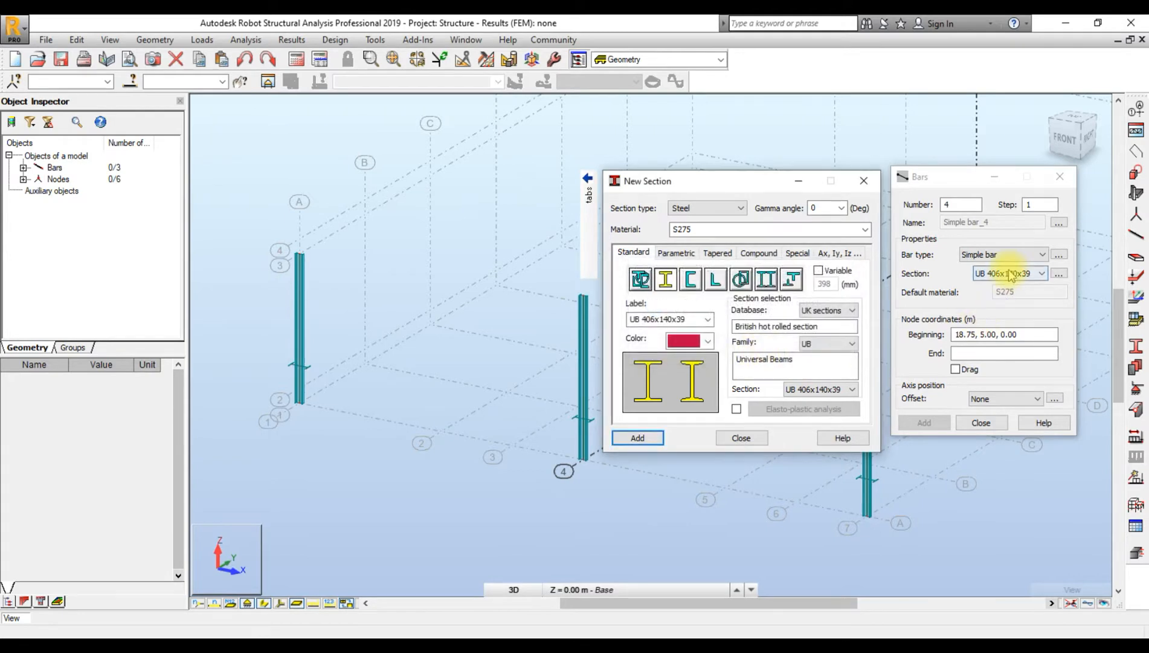
left_click(748, 438)
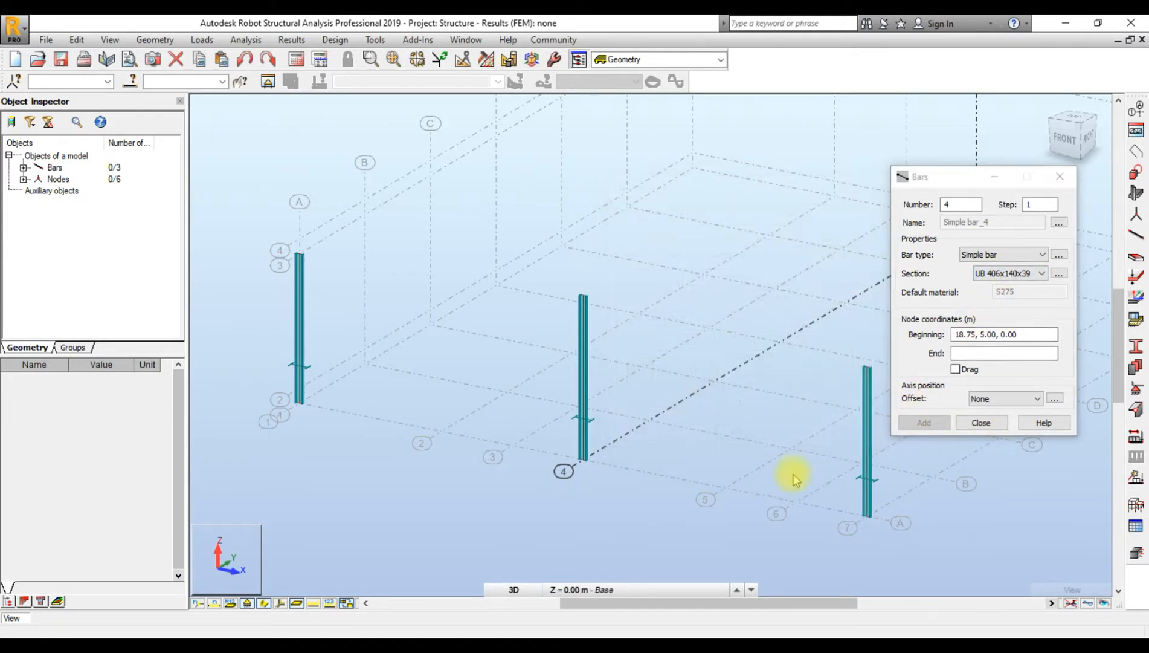
left_click(981, 423)
- Select all bars with the same cross-section as the column at axes A and 7 and set their section to UB 406x140x46
scroll(876, 459, "up", 2)
scroll(854, 460, "down", 2)
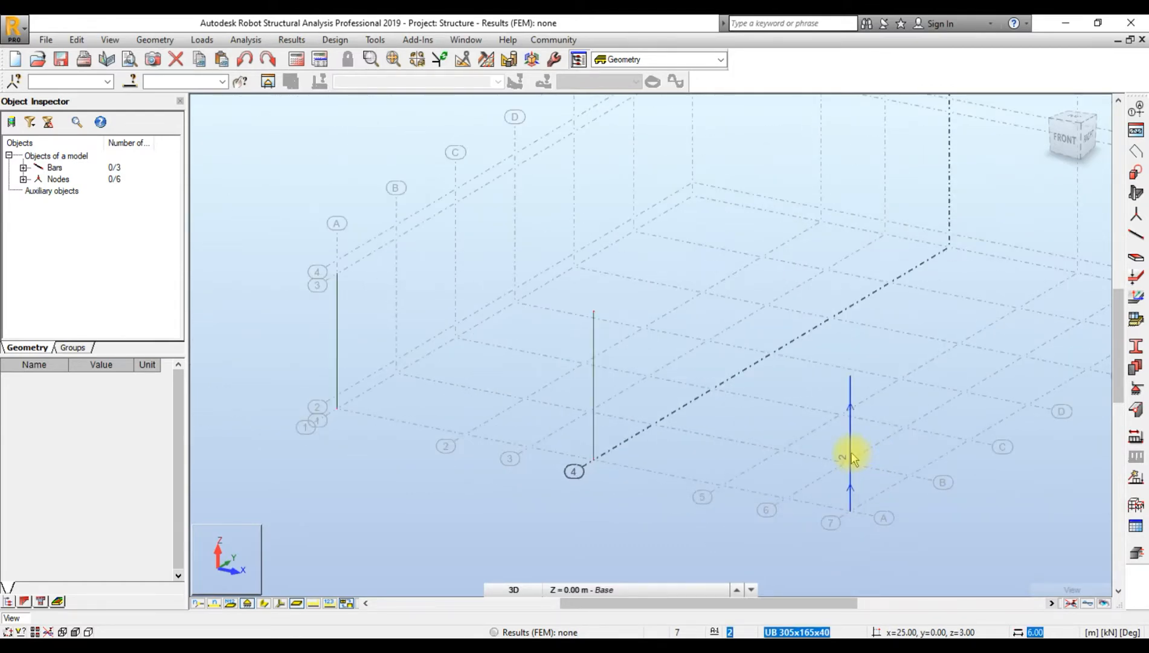
left_click(853, 458)
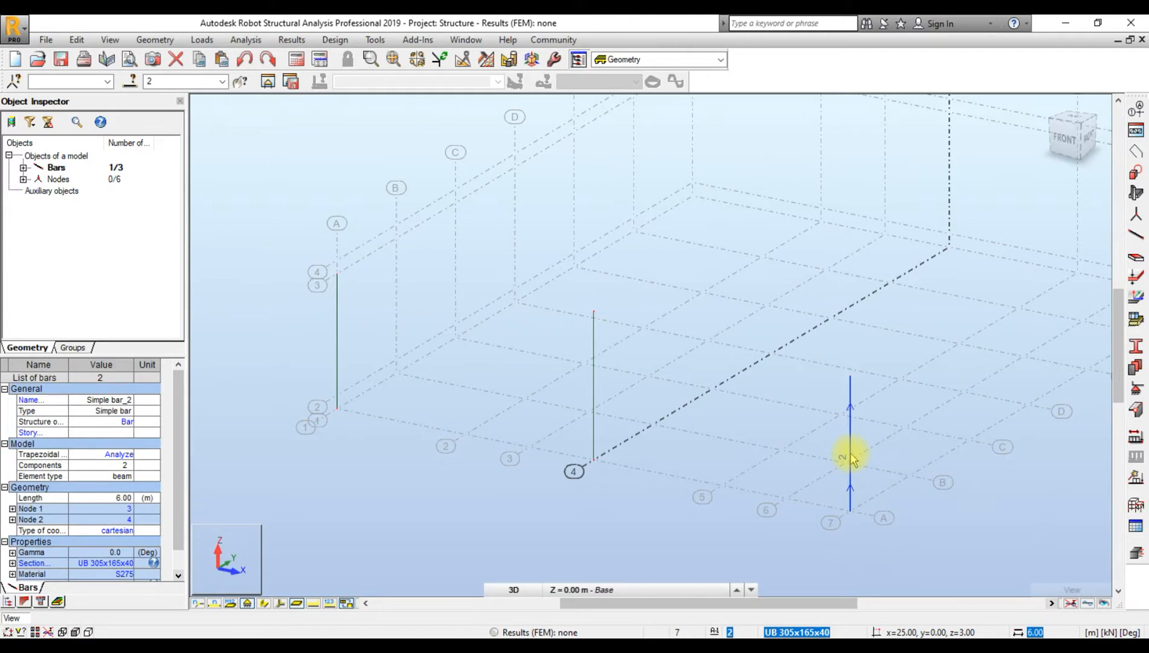
left_click(107, 564)
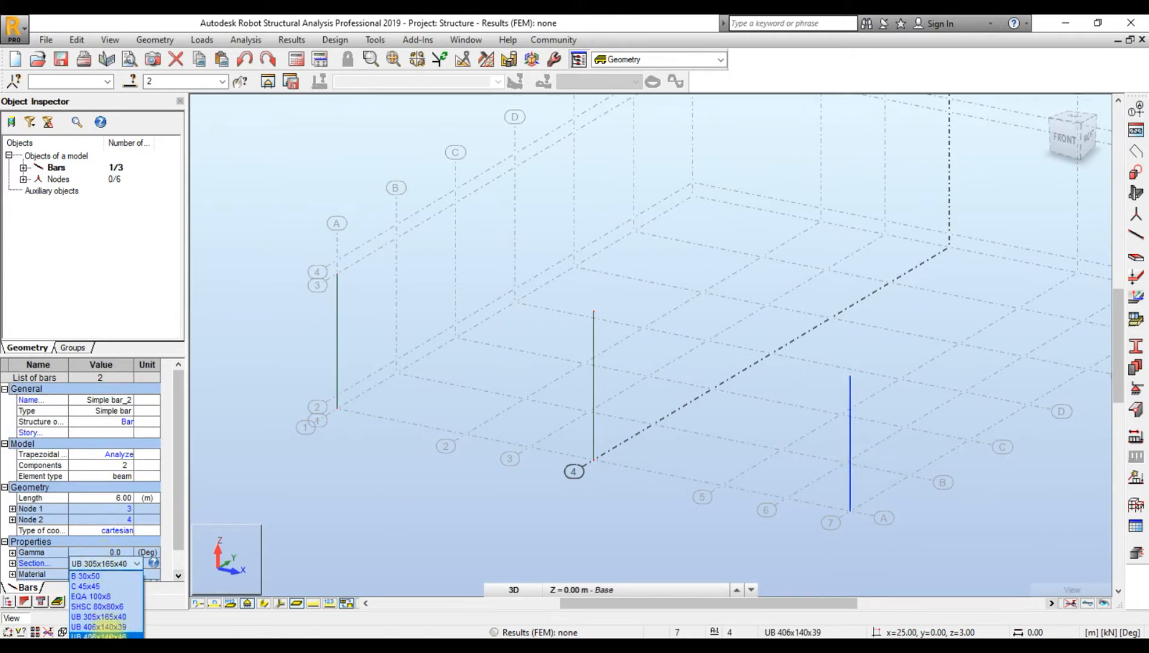
left_click(258, 254)
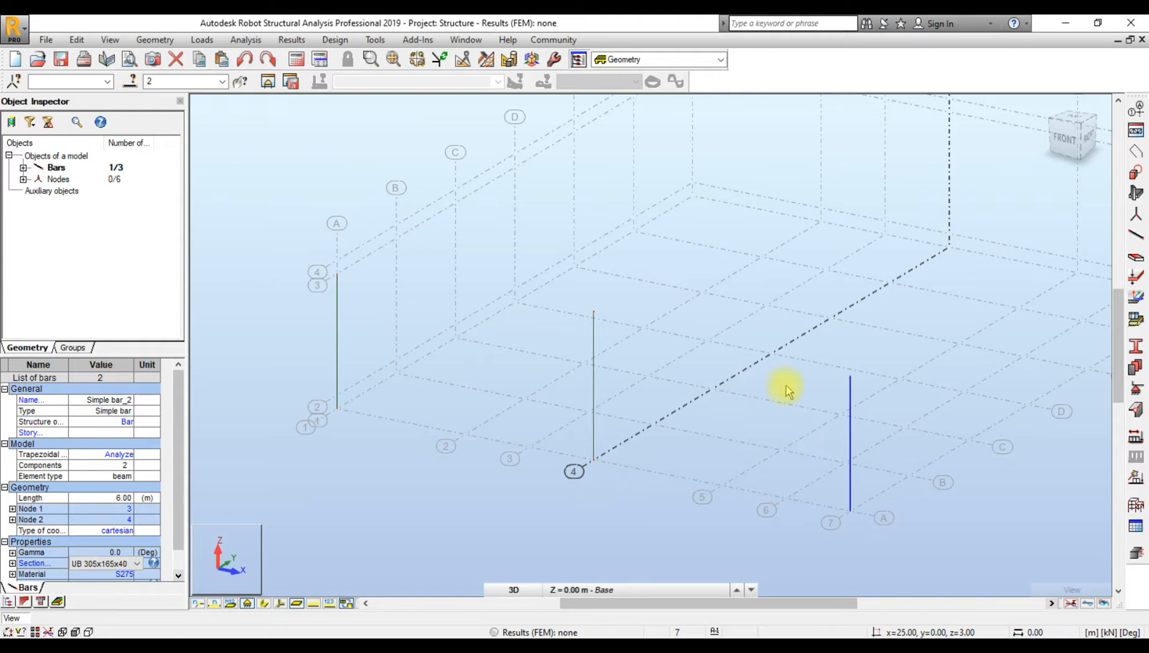
right_click(851, 416)
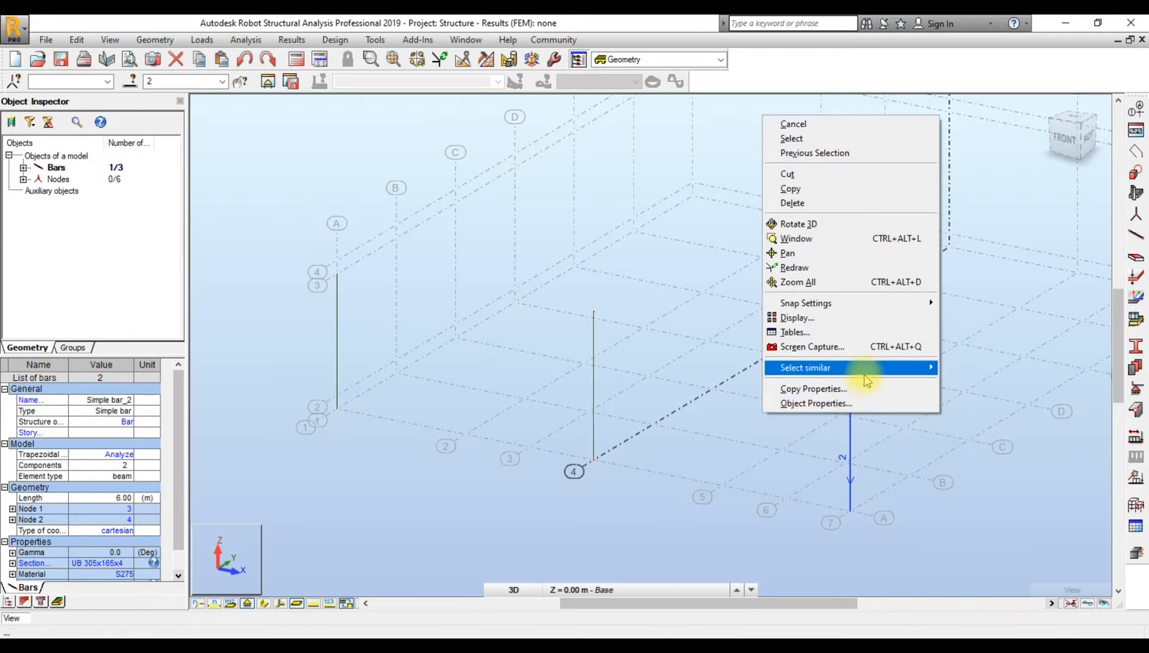
mouse_move(933, 367)
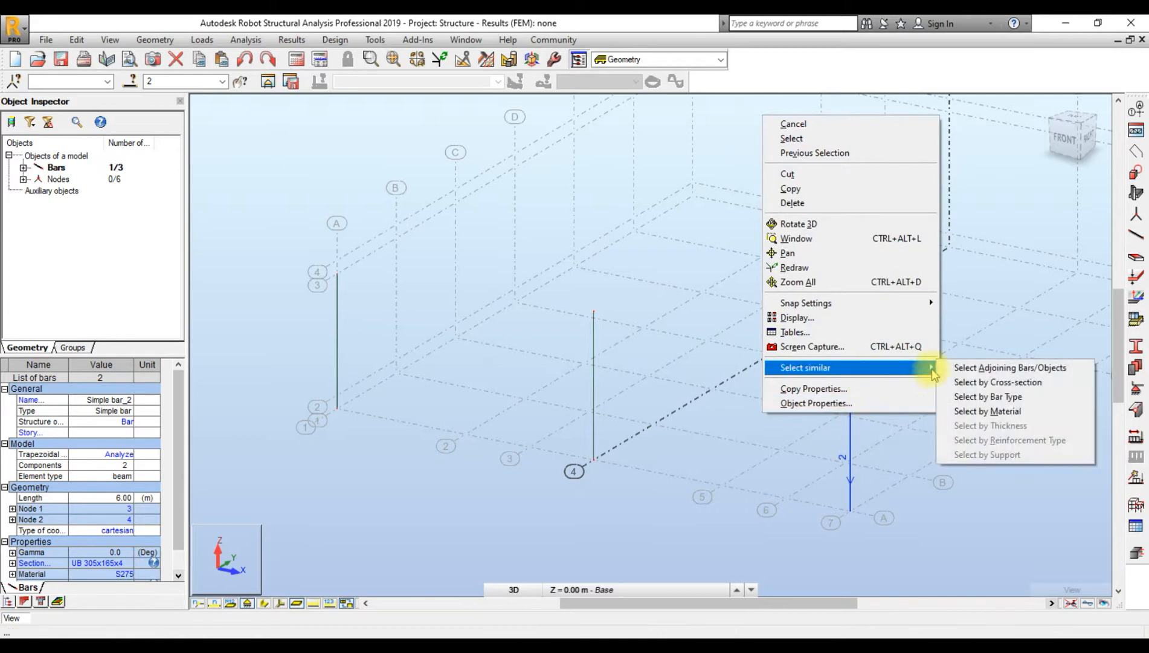
left_click(981, 387)
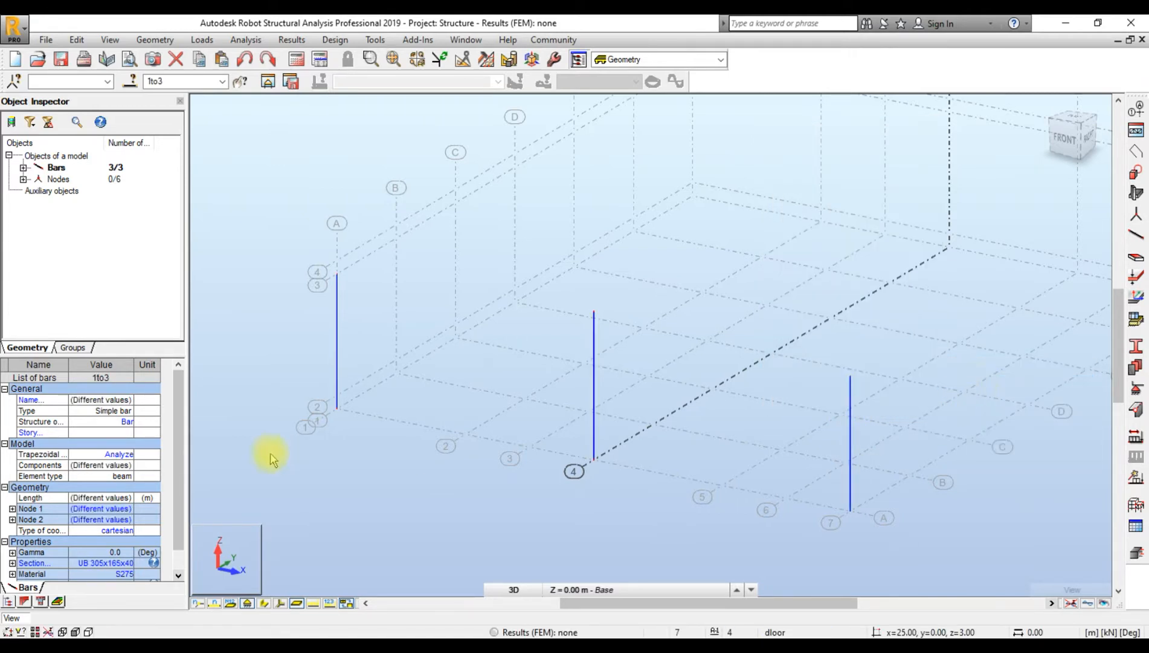
left_click(106, 563)
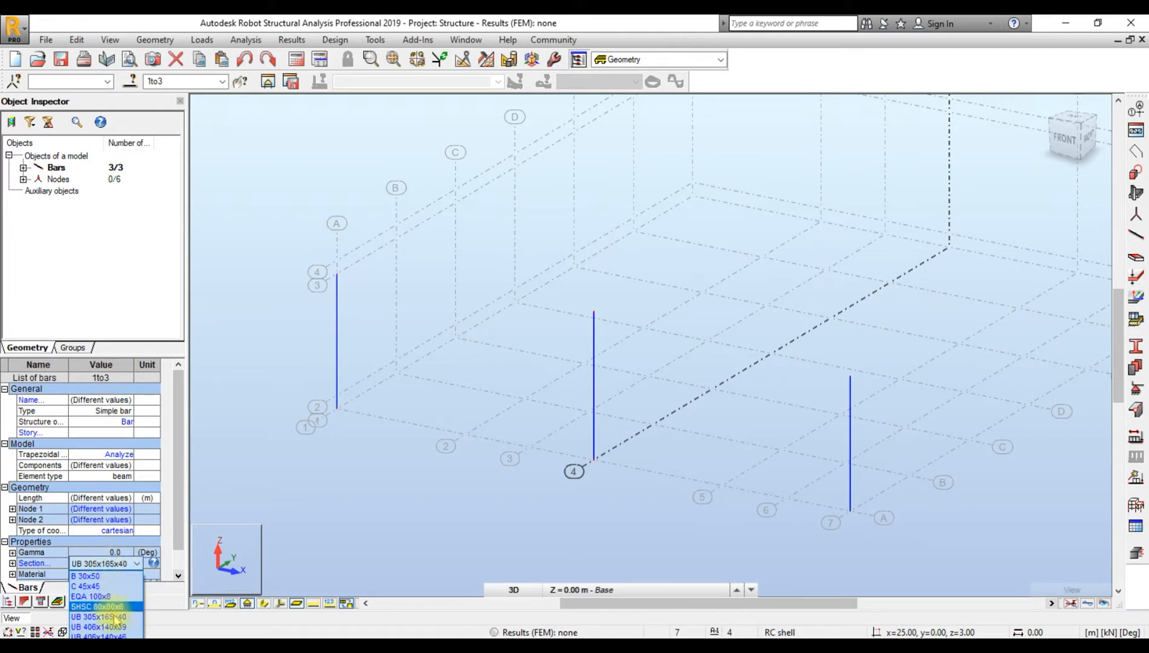
left_click(100, 635)
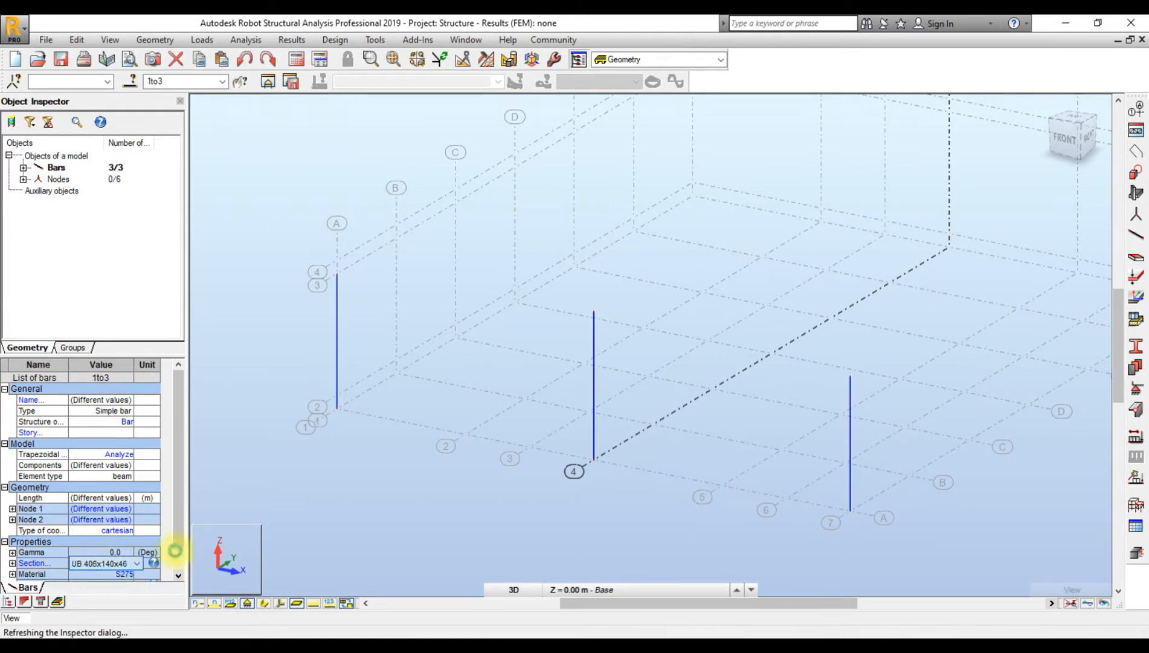
- Clear the bar selection and display the section shapes of the three columns in the 3D view
left_click(305, 180)
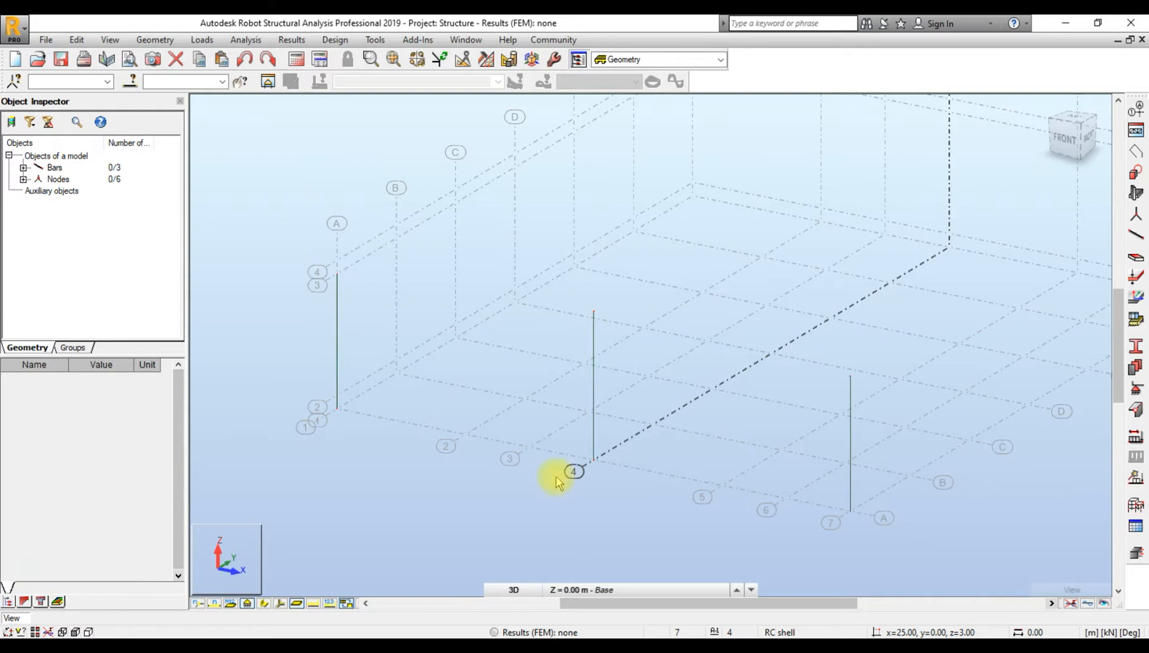
left_click(266, 604)
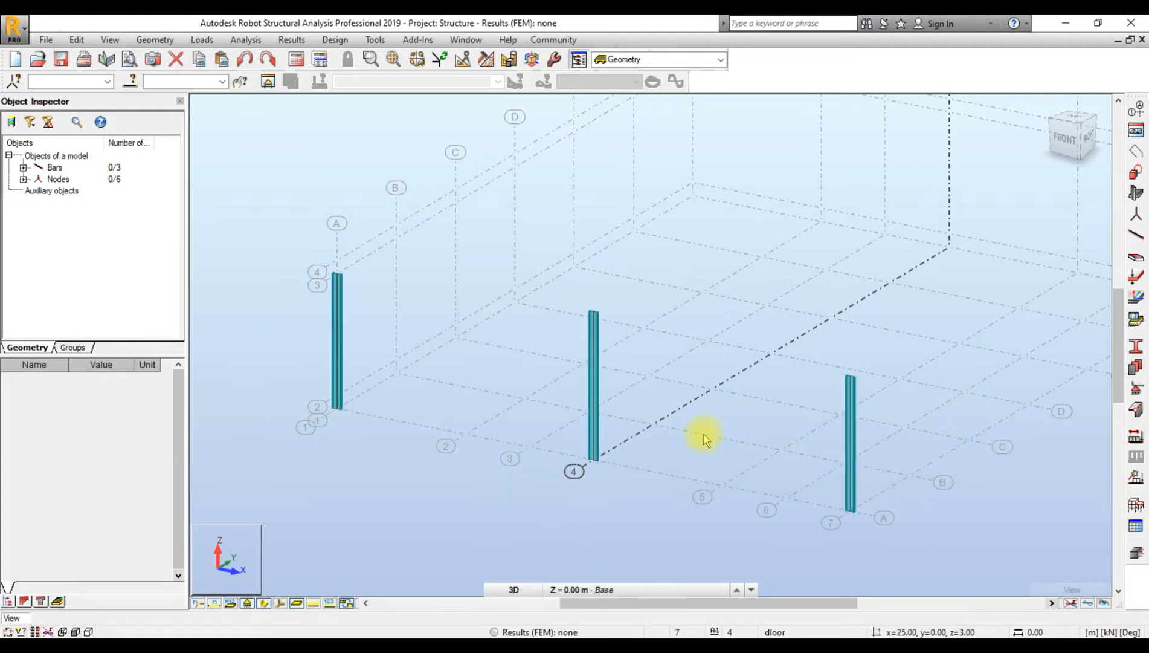
scroll(703, 434, "up", 1)
scroll(559, 332, "up", 3)
scroll(585, 243, "down", 5)
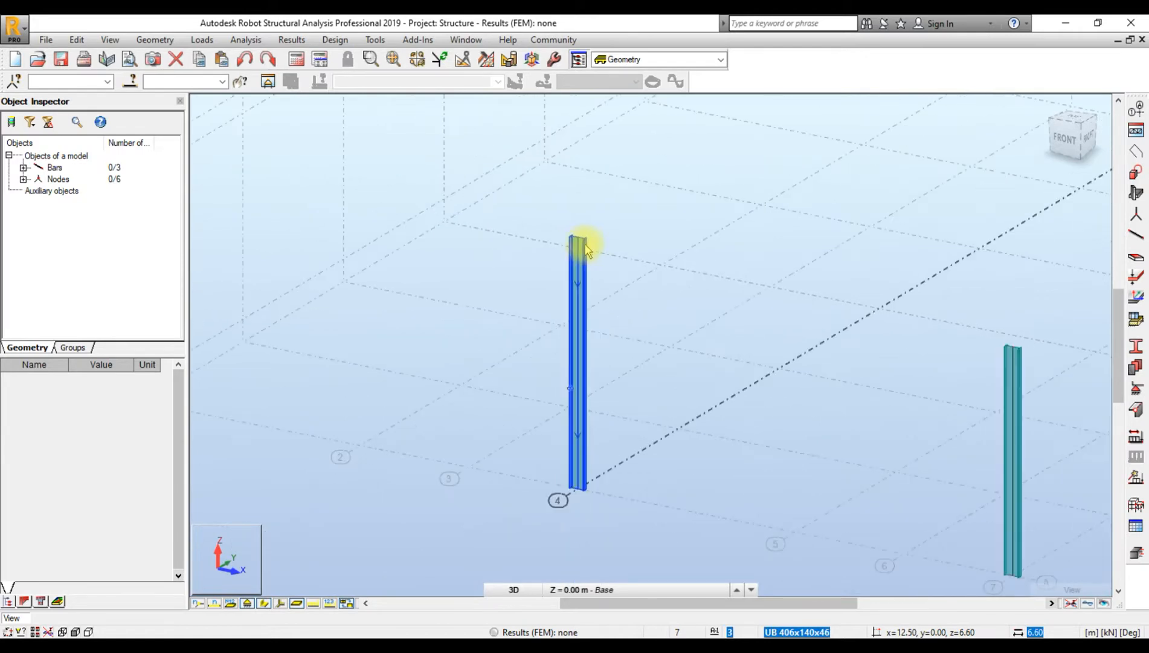
scroll(316, 225, "down", 5)
scroll(305, 209, "up", 4)
scroll(297, 197, "up", 1)
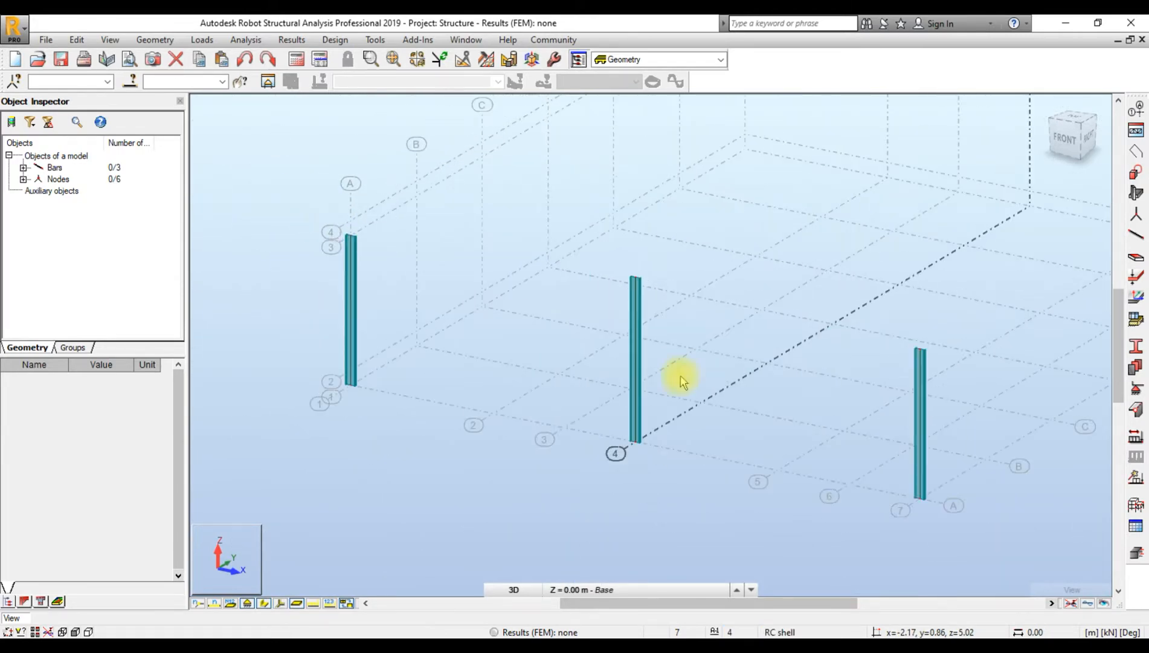
- Turn on the sections legend by colors in the bar display settings and accept the settings
right_click(529, 220)
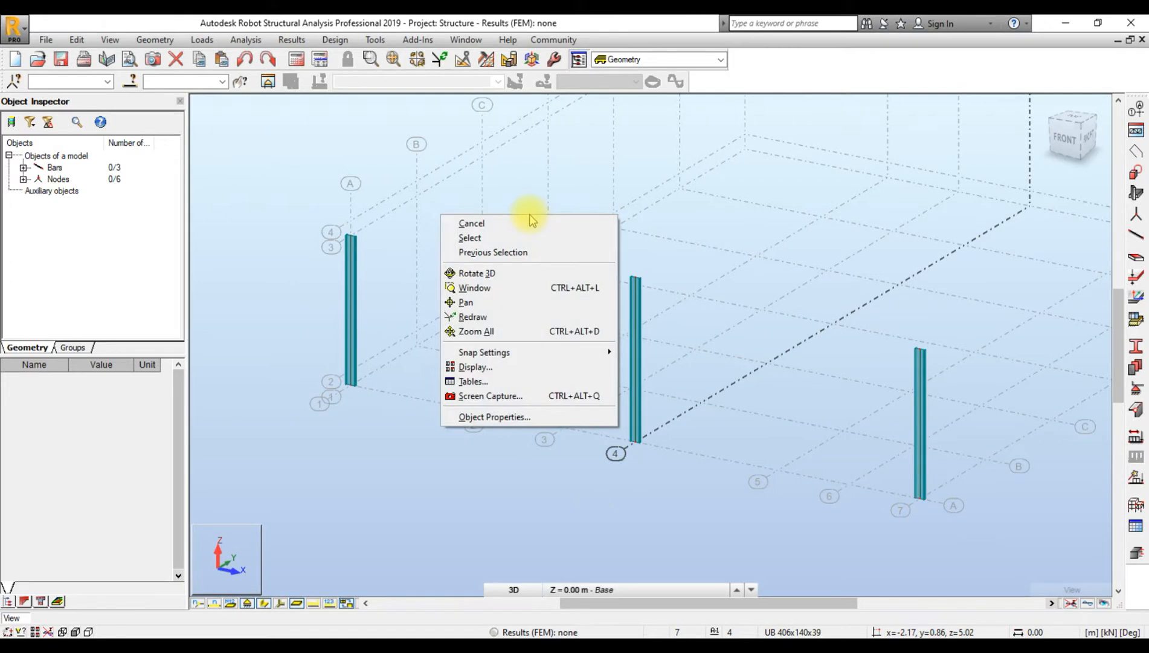
left_click(505, 365)
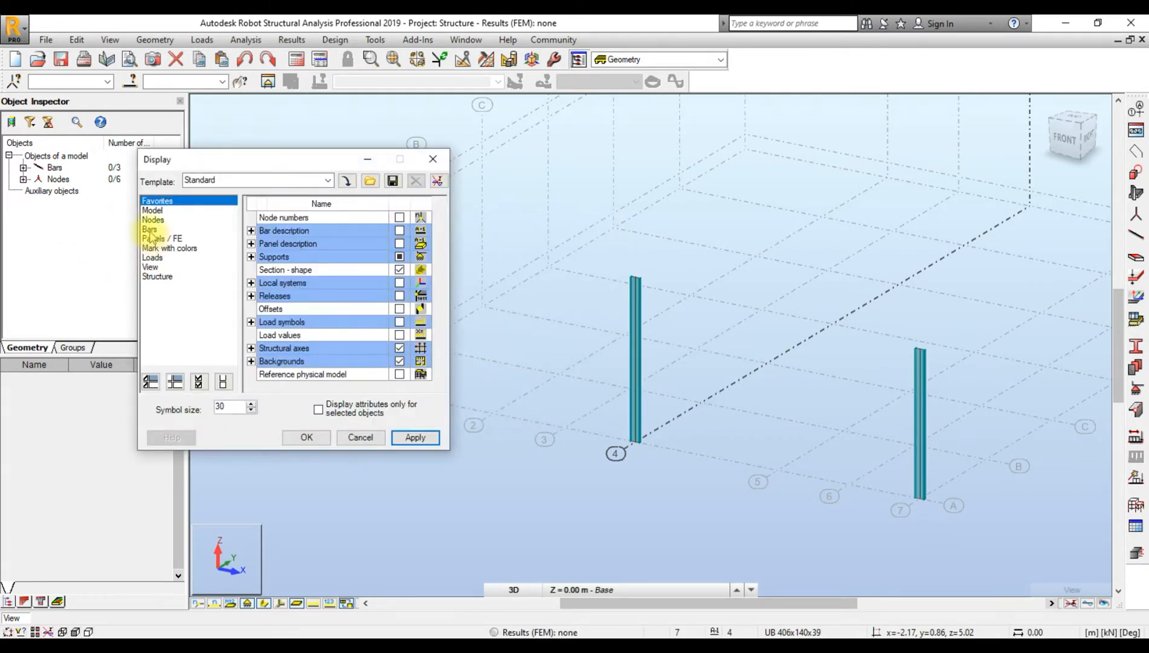
left_click(150, 230)
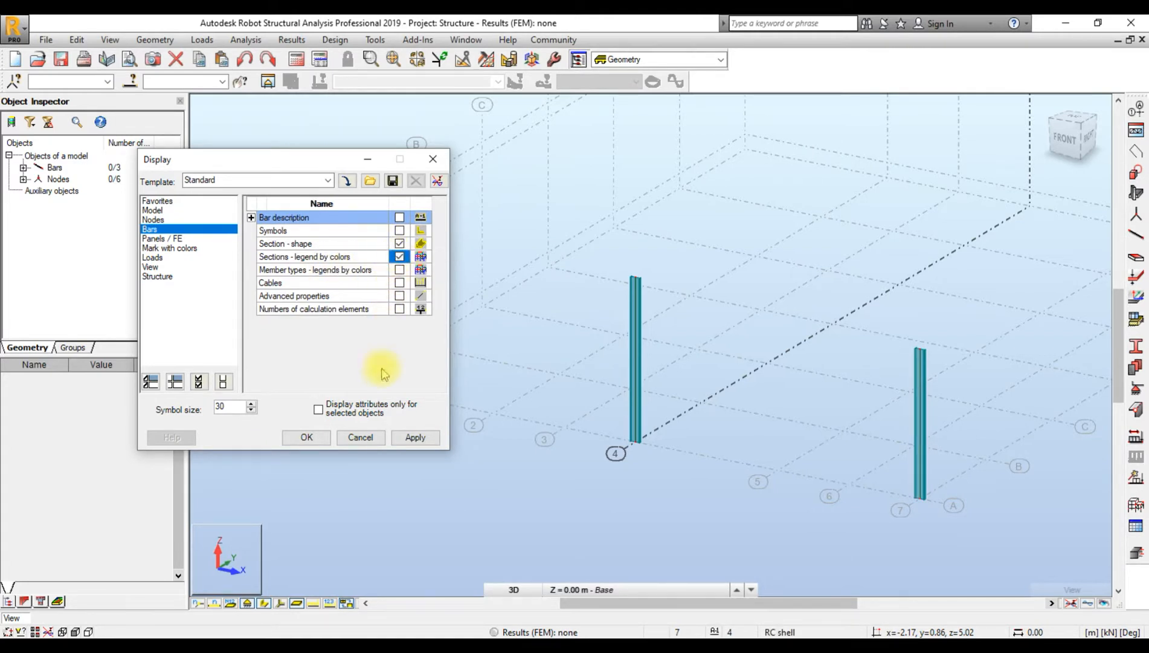
left_click(415, 439)
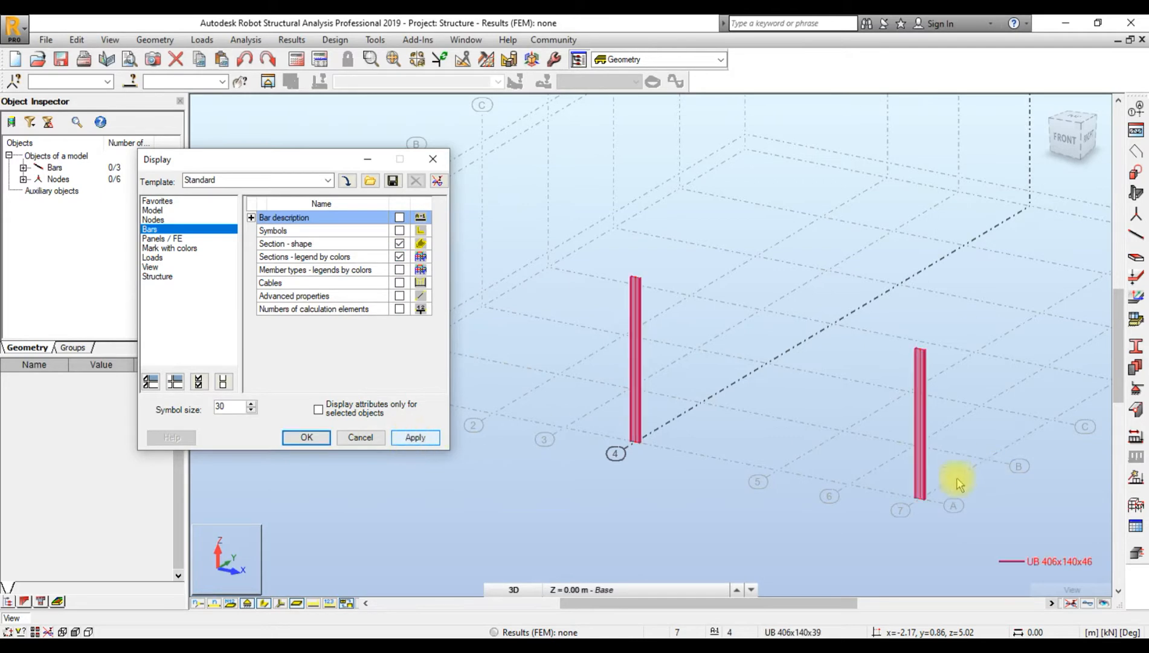
left_click(317, 436)
scroll(537, 452, "down", 1)
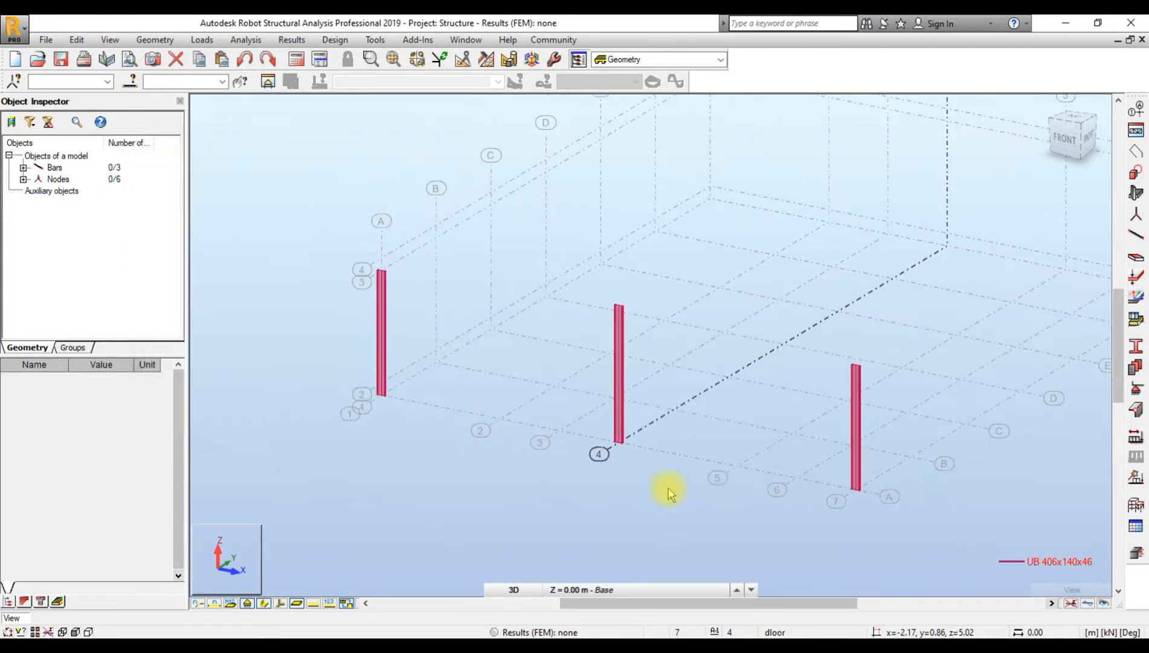
scroll(1076, 573, "up", 2)
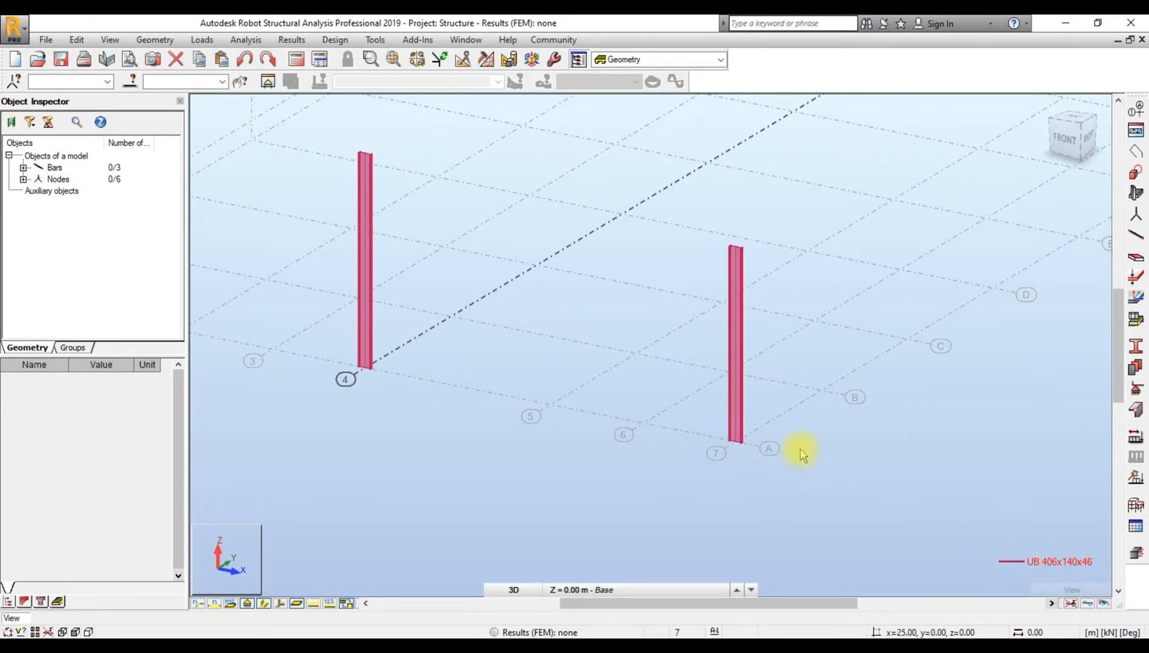
scroll(888, 444, "down", 2)
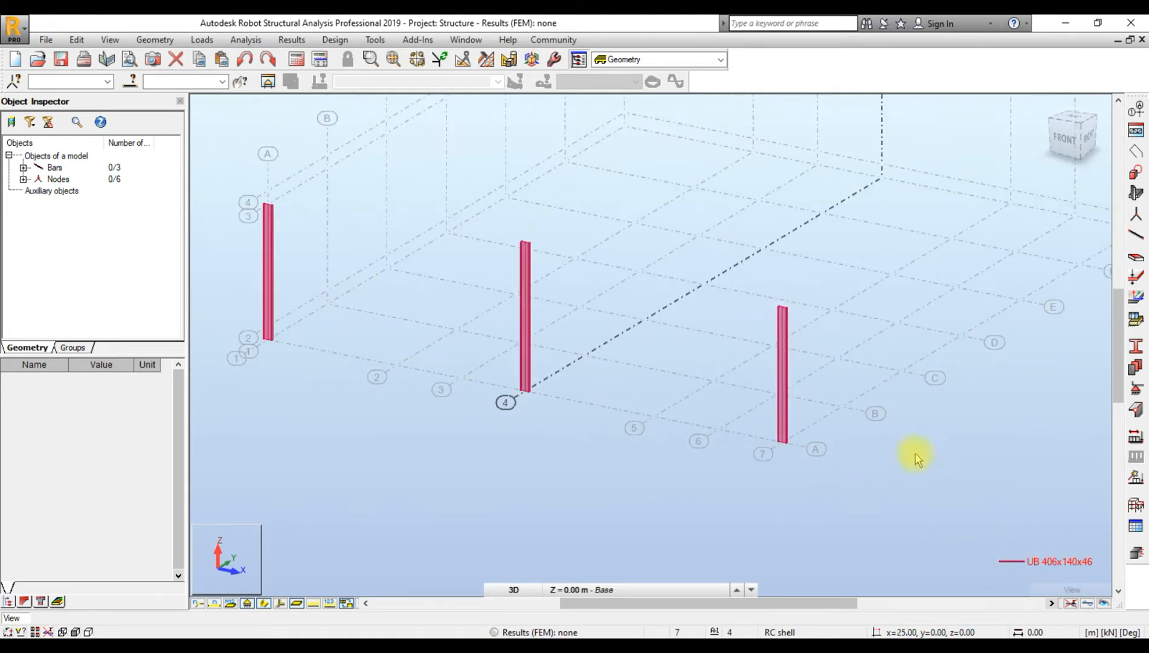
- Draw the first rafter on axis A with section UB 305x165x40 from 0.00, 0.00, 6.00 to 12.50, 0.00, 6.60
scroll(744, 403, "down", 2)
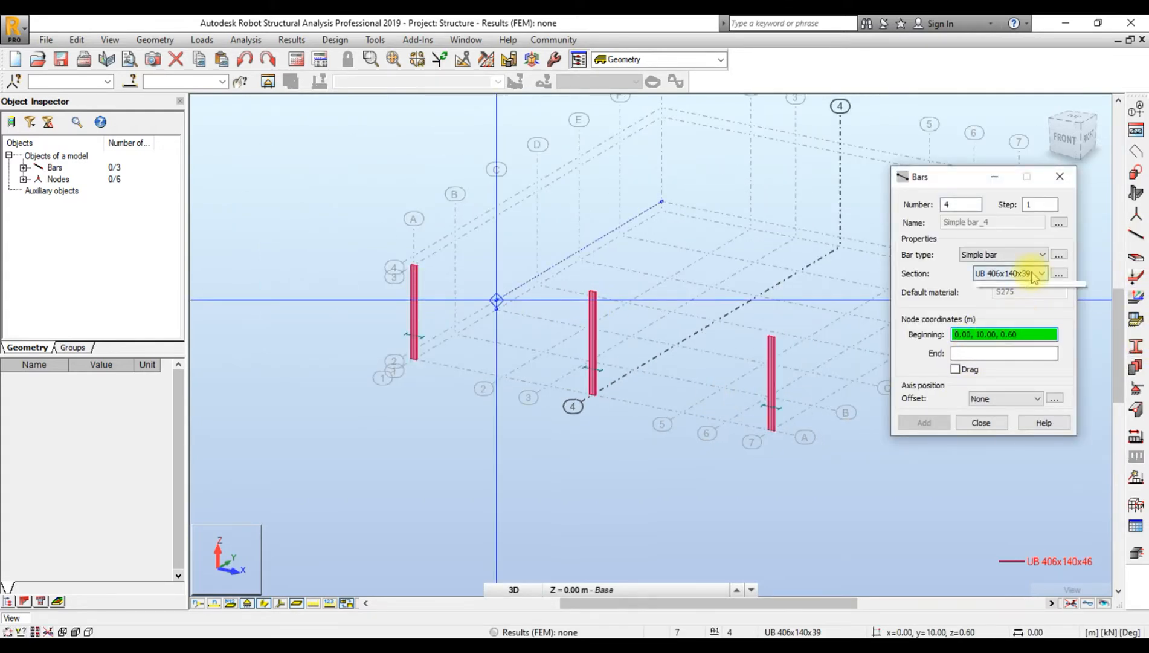
left_click(1035, 274)
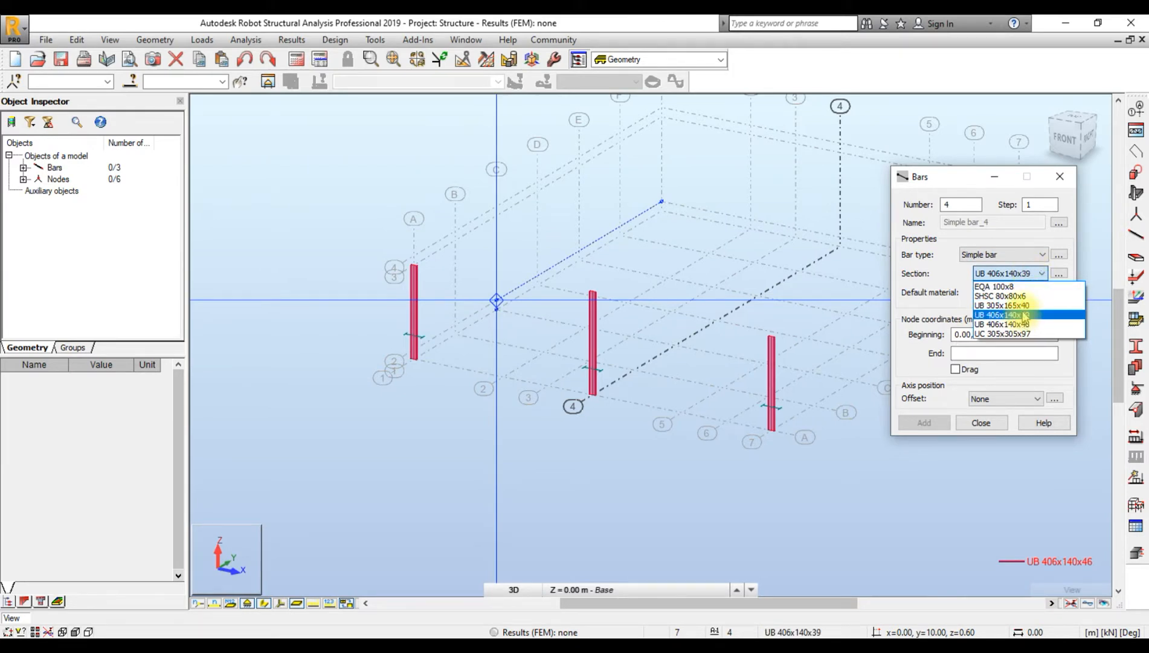
left_click(1003, 306)
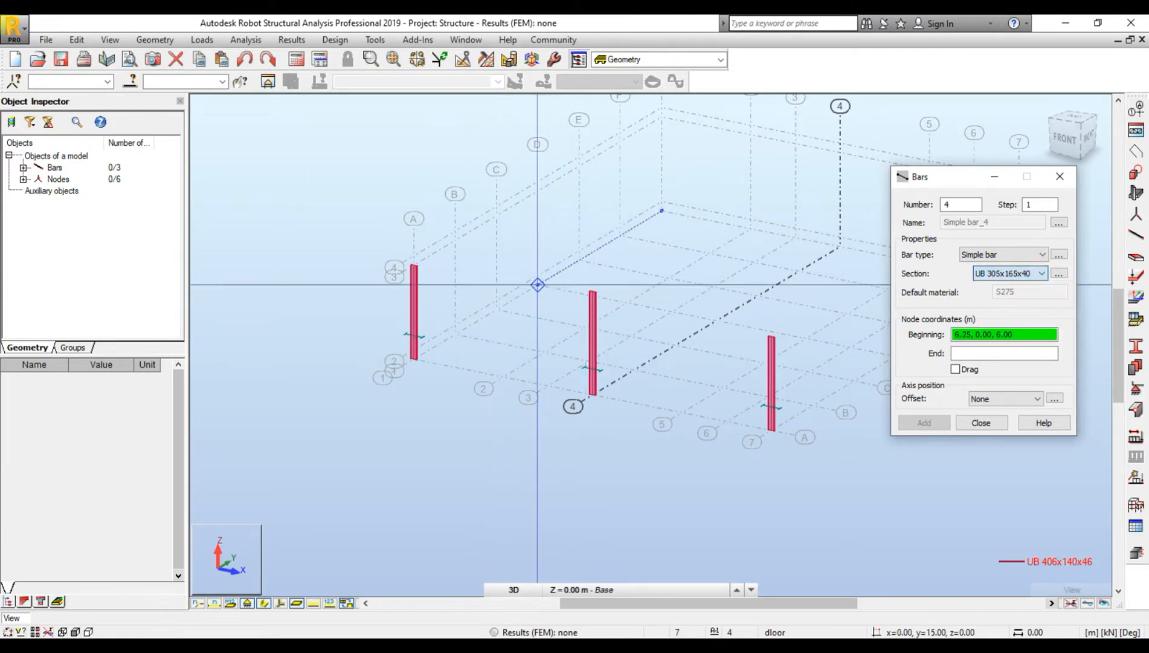
scroll(593, 292, "up", 4)
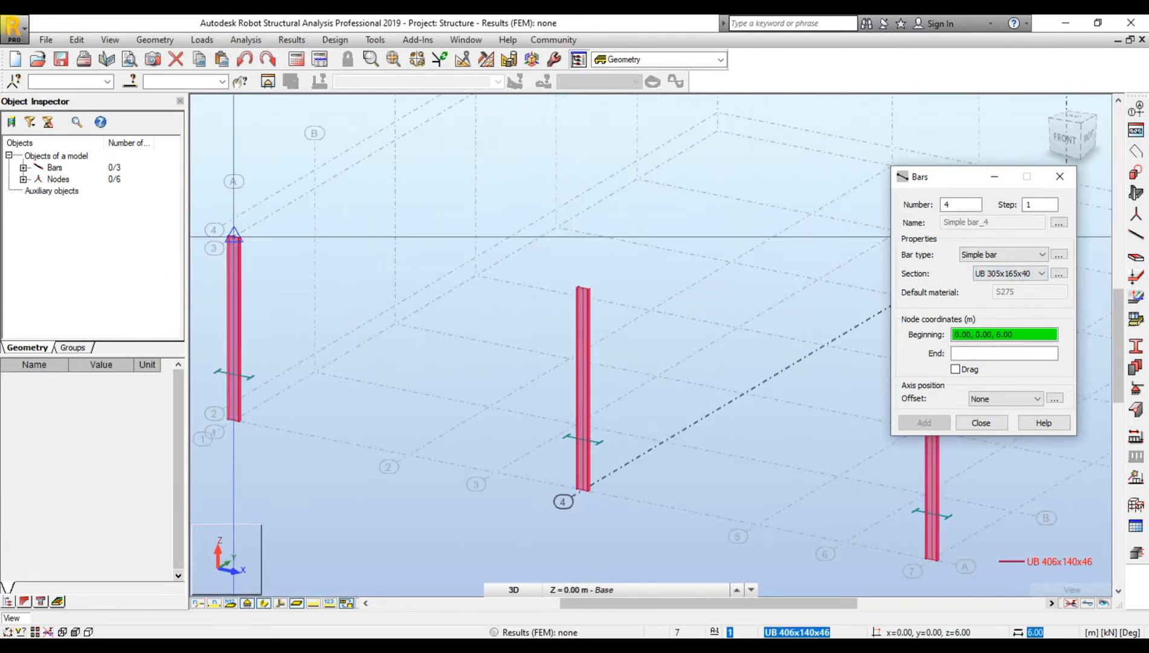
left_click(234, 236)
left_click(583, 289)
scroll(583, 289, "down", 2)
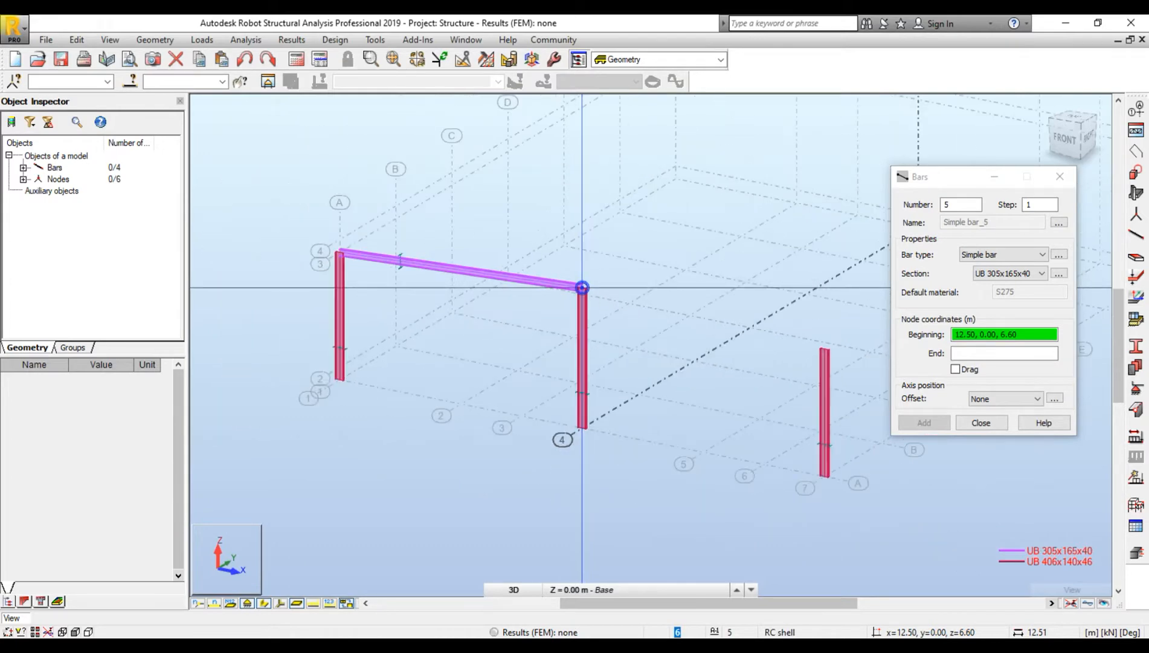
- Draw the second UB 305x165x40 rafter from 12.50, 0.00, 6.60 to 25.00, 0.00, 6.00 and finish the bar definition
left_click(582, 288)
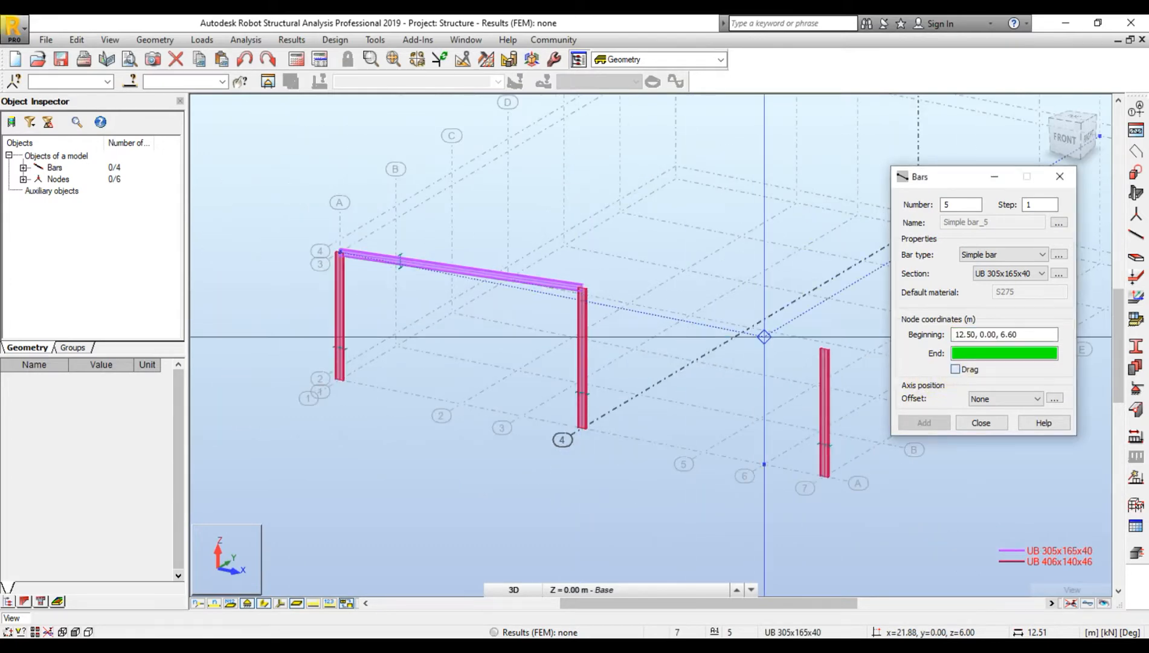
scroll(826, 346, "up", 3)
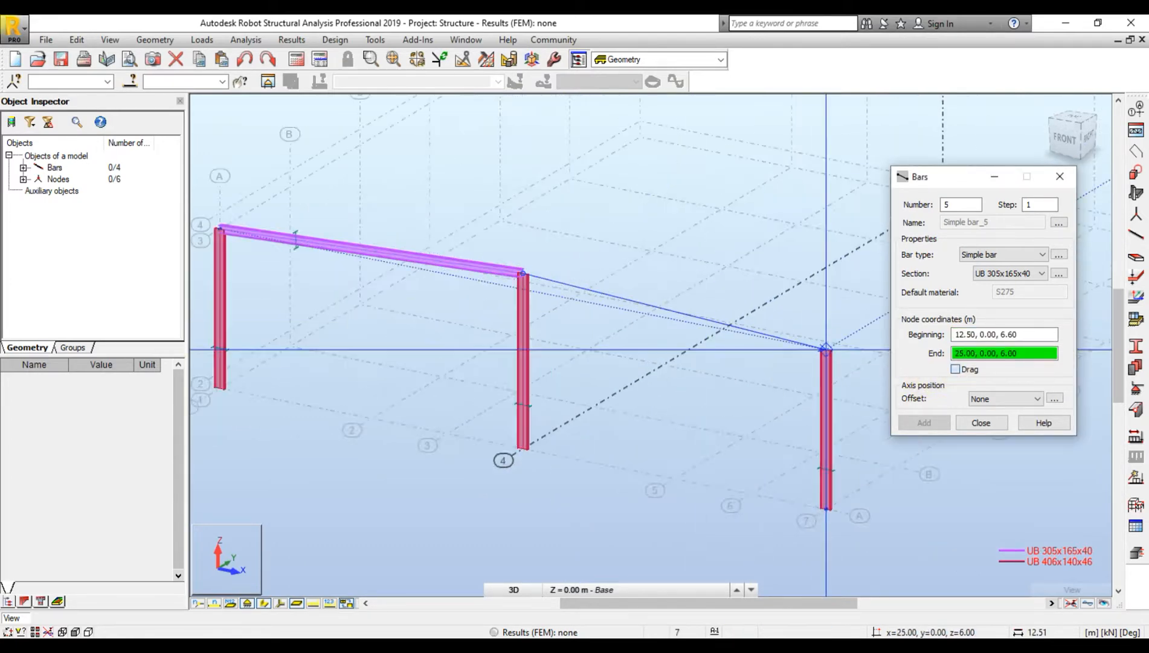
left_click(828, 350)
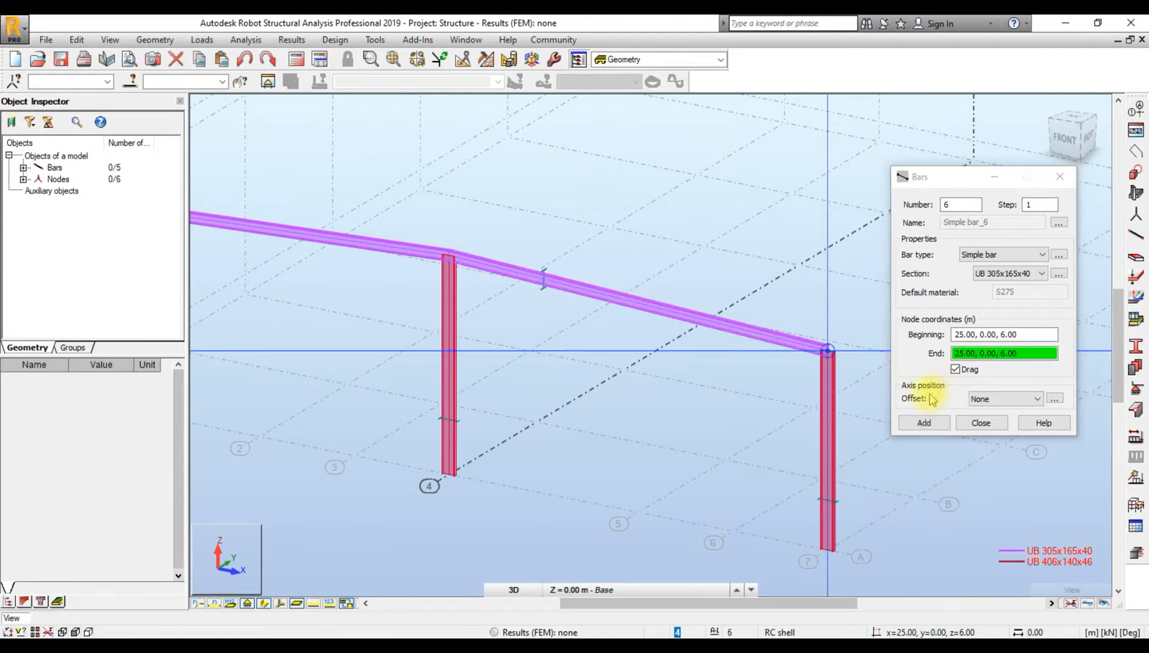
key("Escape")
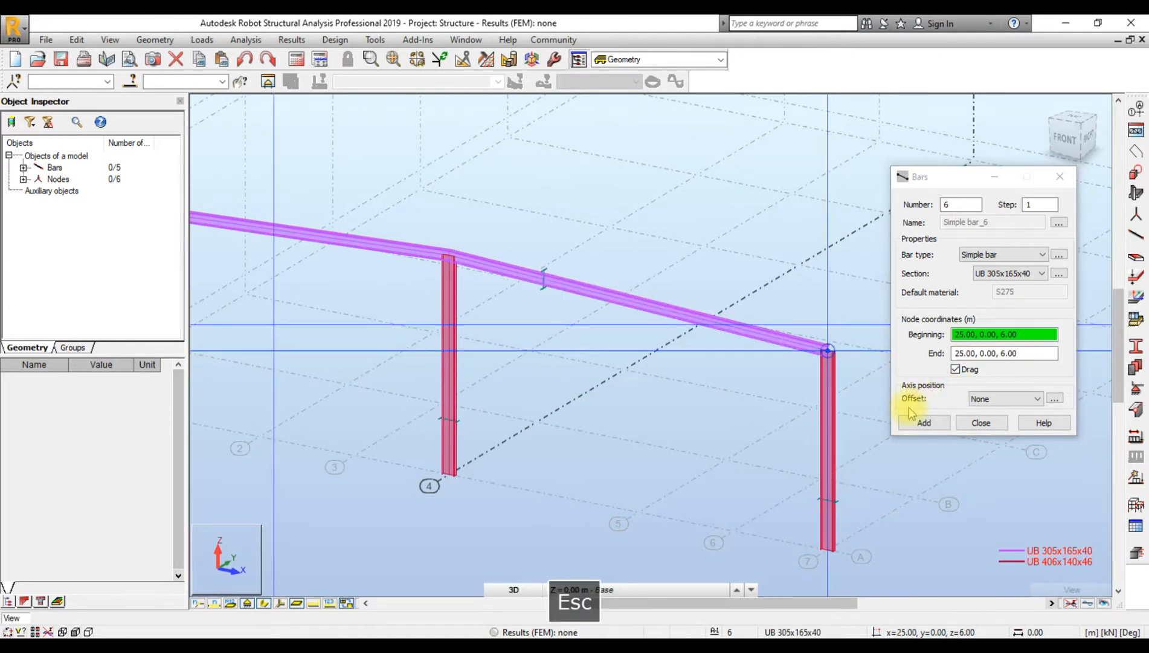
left_click(979, 423)
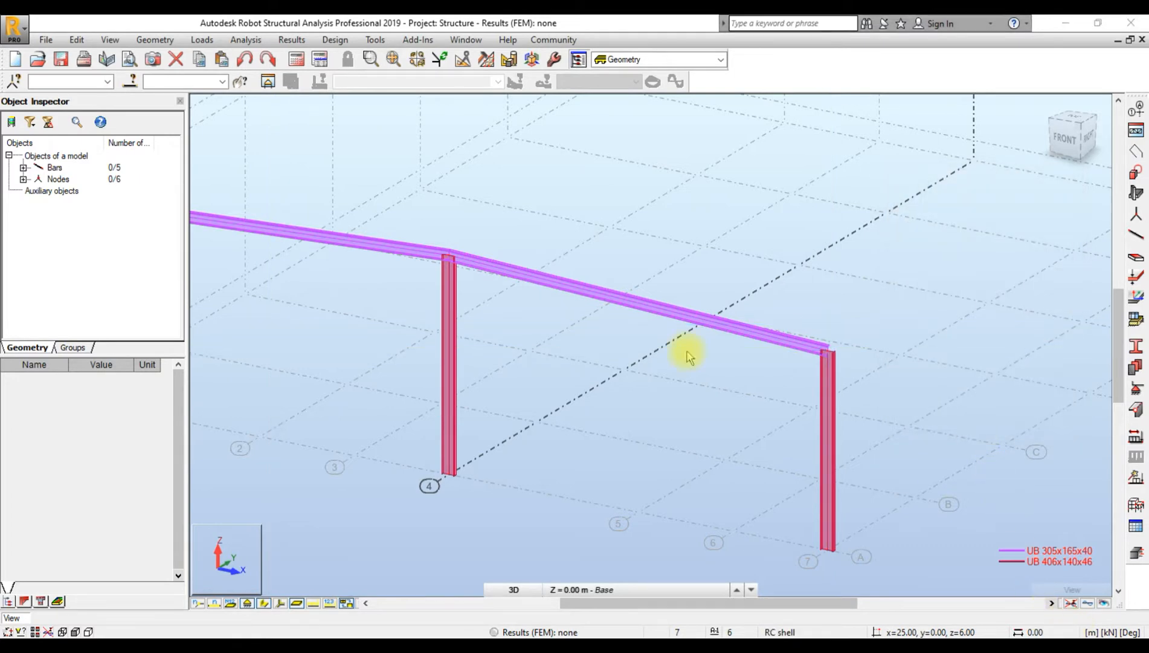
- Set the Gamma angle of the middle column at axes A and 4 to 90 degrees and clear the selection
scroll(525, 242, "down", 5)
scroll(260, 240, "up", 3)
scroll(688, 303, "up", 2)
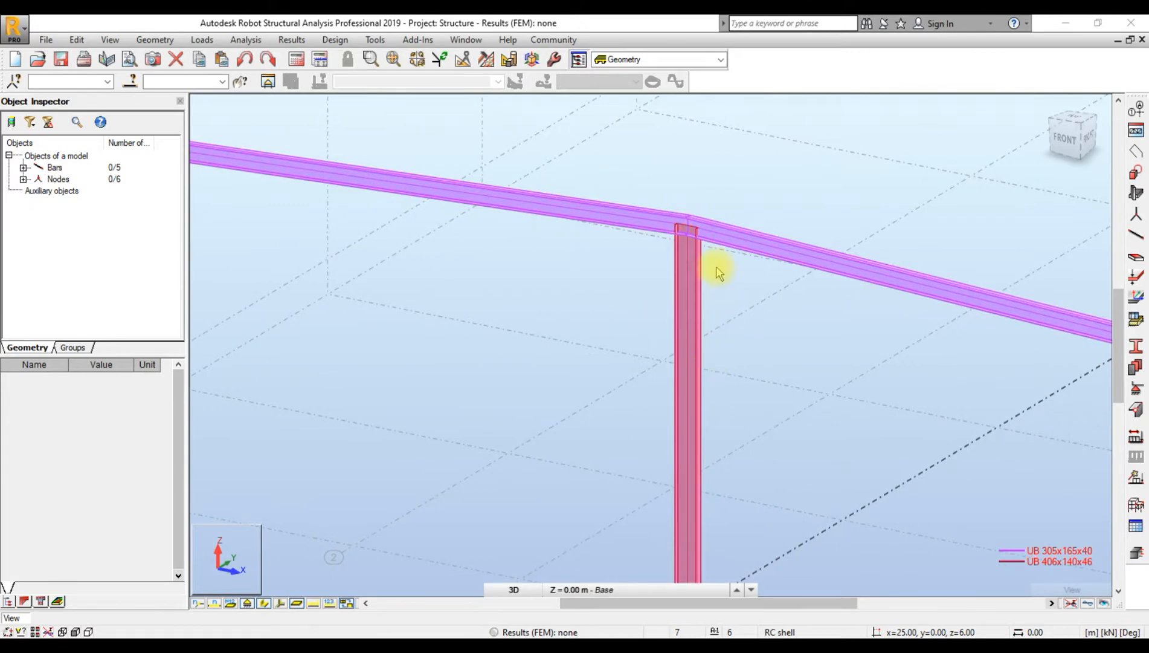
scroll(718, 272, "down", 2)
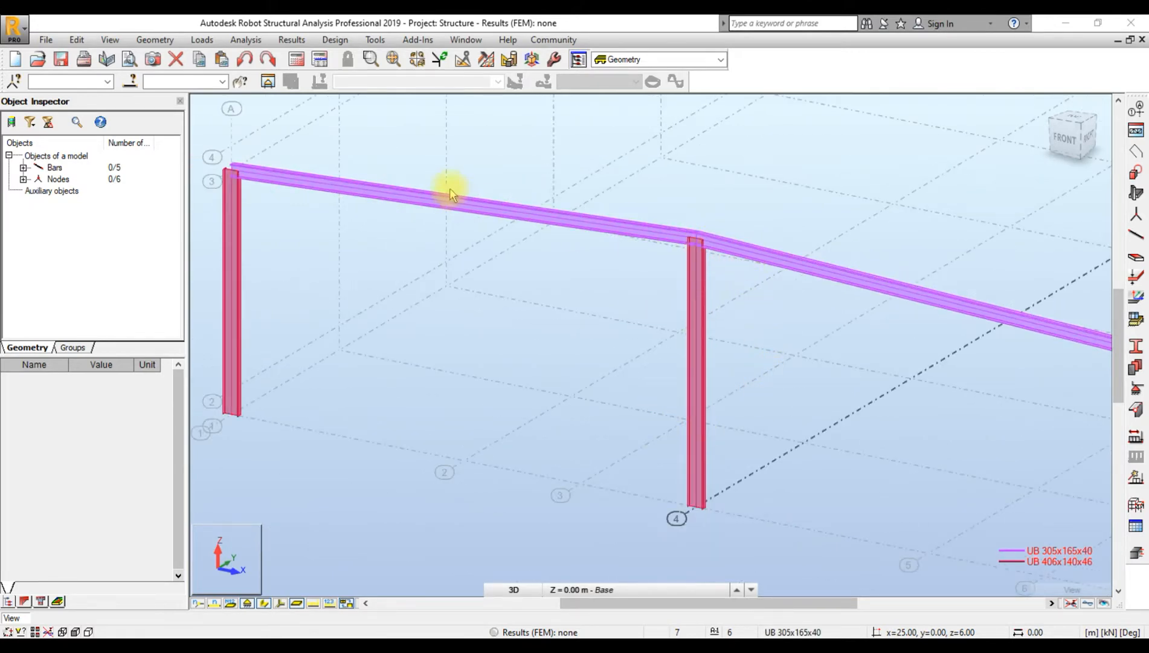
scroll(449, 187, "down", 2)
left_click(619, 281)
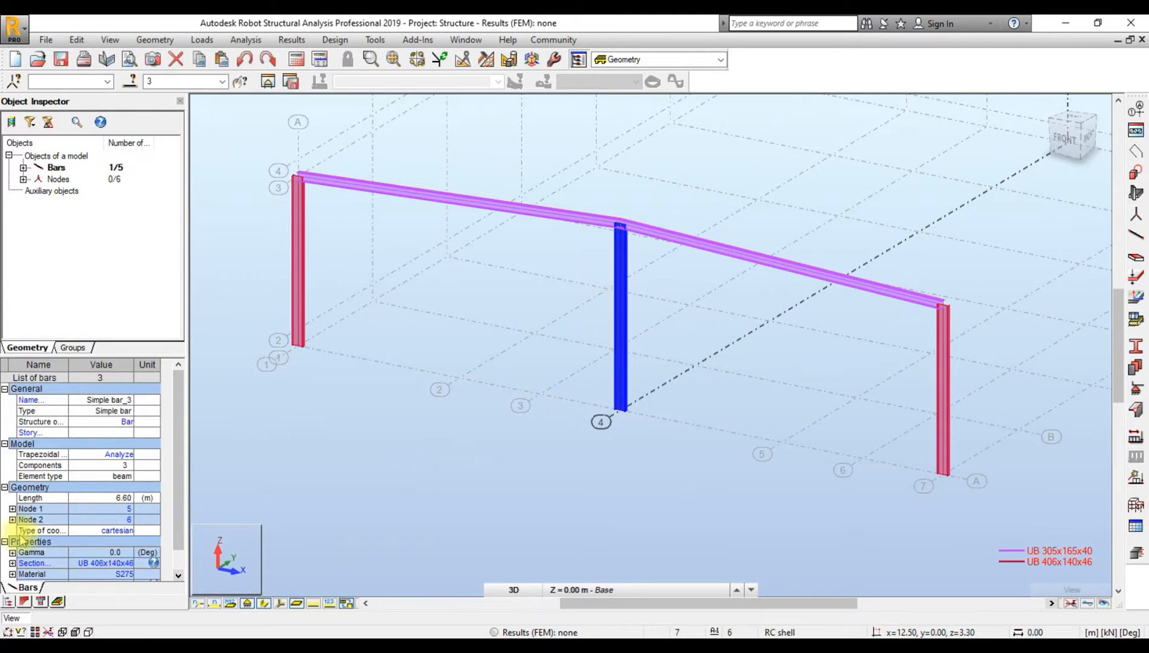
left_click(12, 552)
left_click(114, 562)
type("90")
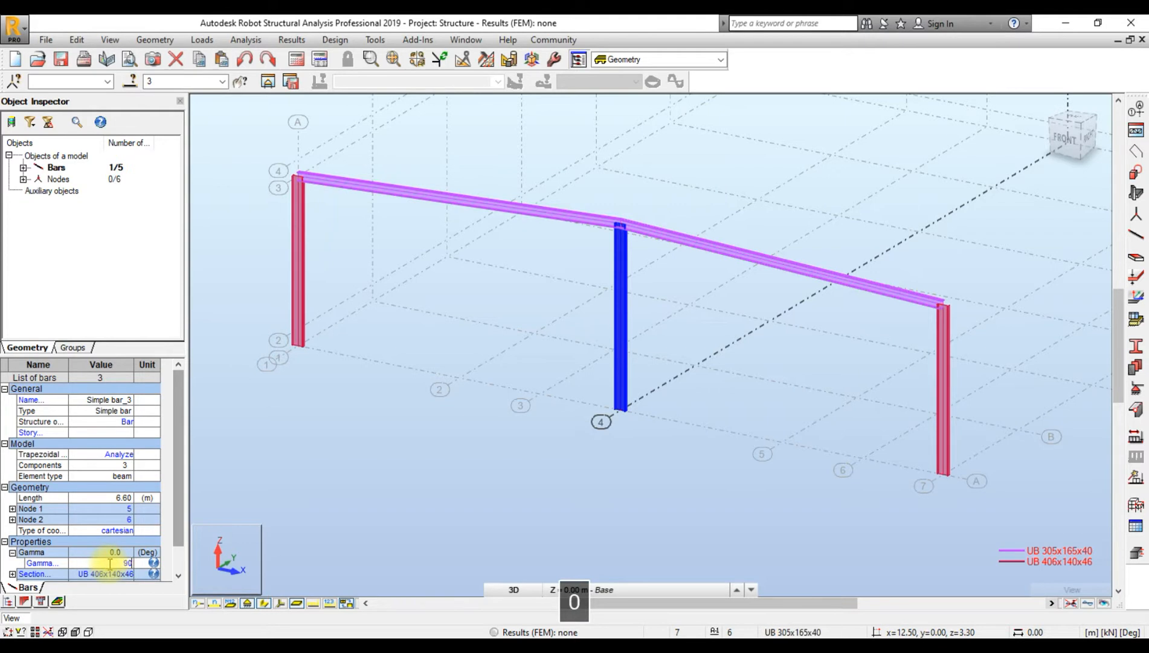
key("Return")
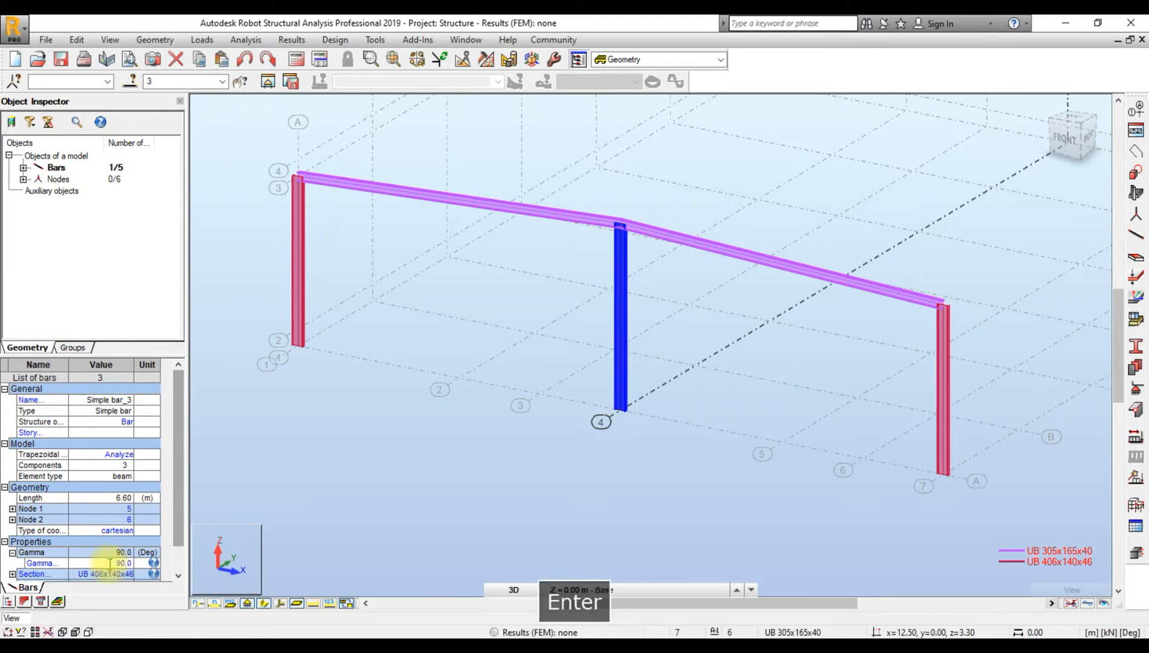
left_click(449, 436)
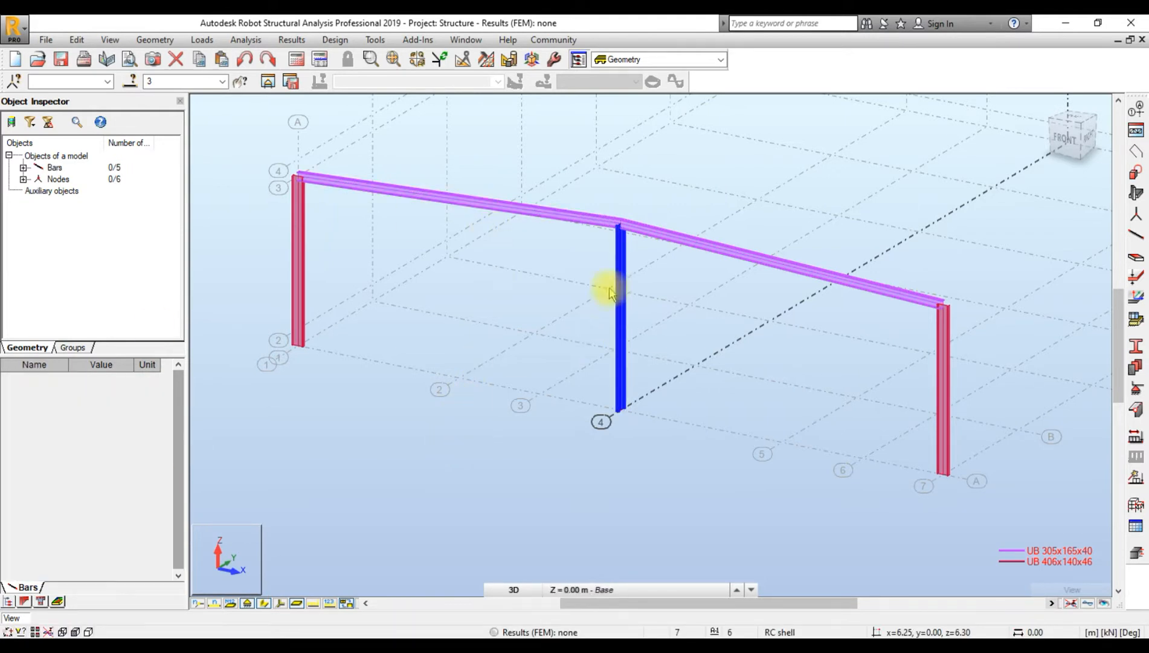
- Examine the middle column's orientation and the rafter-to-column joints of the frame on axis A
scroll(626, 266, "up", 2)
scroll(675, 252, "down", 2)
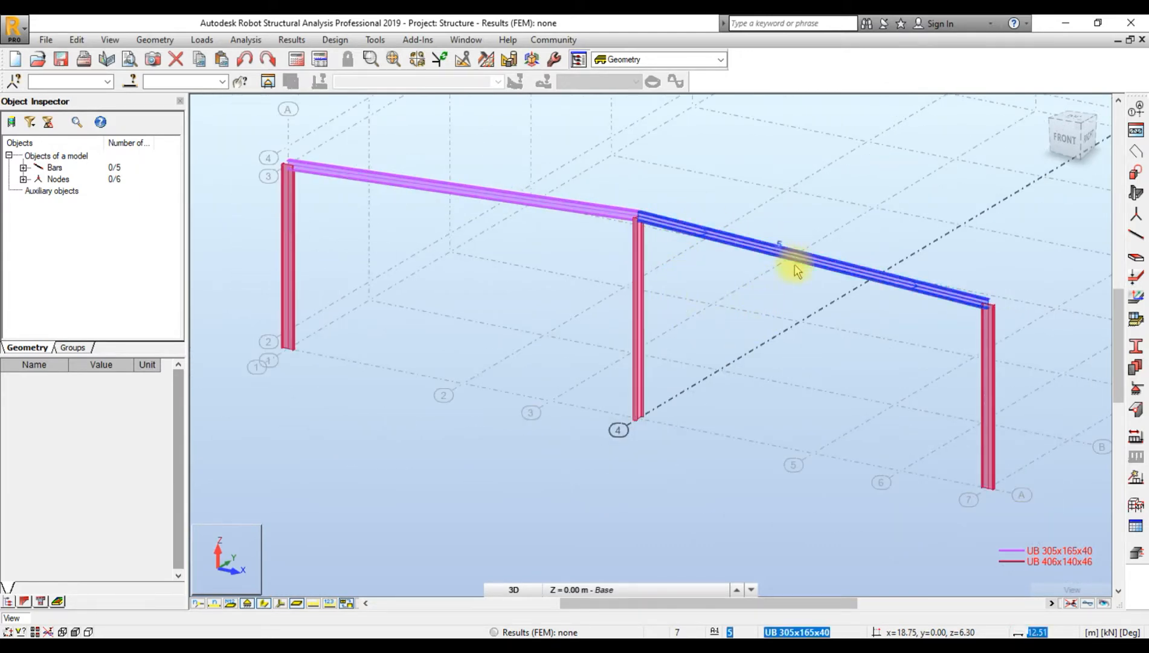
scroll(796, 264, "down", 4)
scroll(932, 346, "up", 3)
scroll(454, 254, "down", 2)
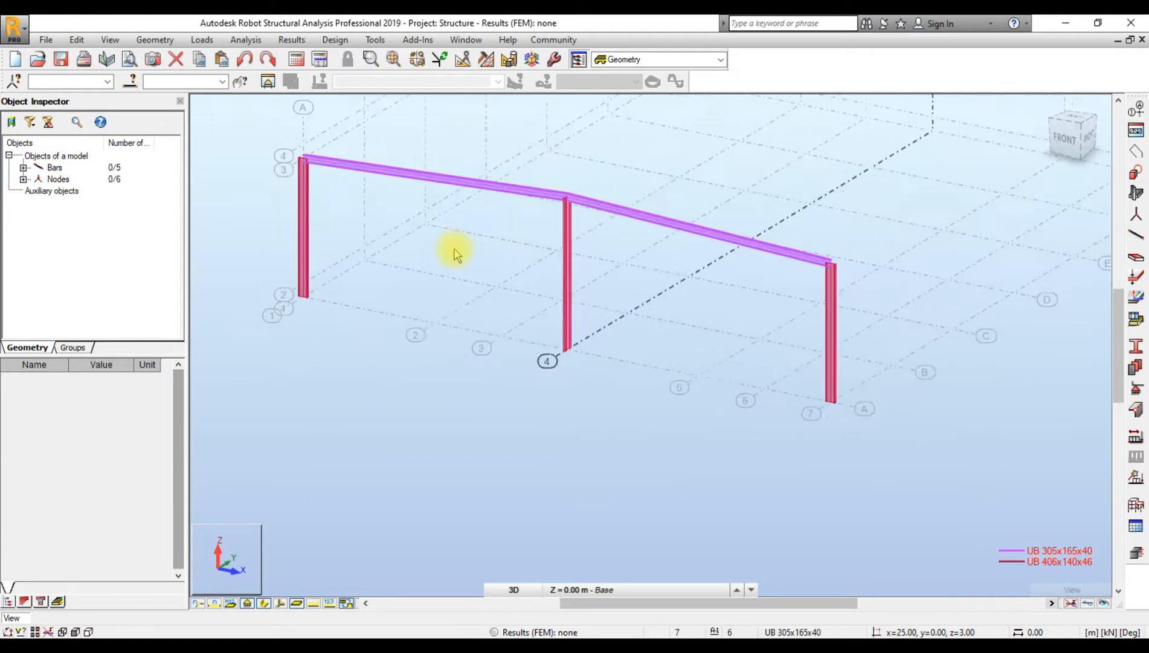
scroll(256, 185, "up", 3)
scroll(584, 271, "down", 2)
scroll(523, 237, "up", 3)
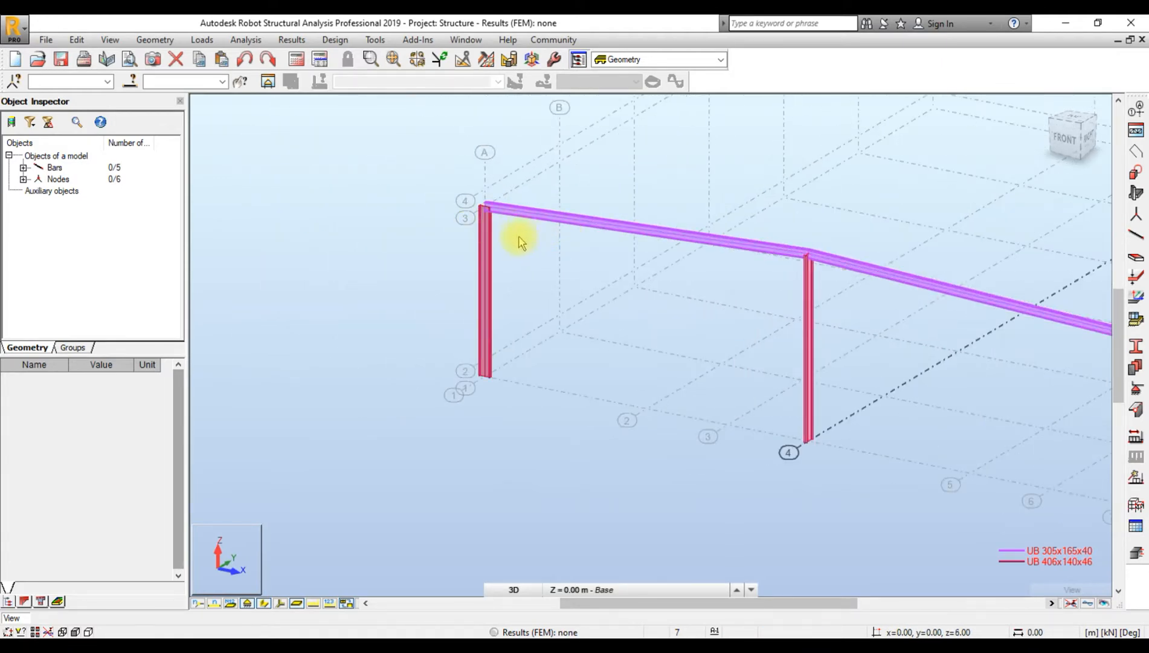
scroll(629, 222, "up", 1)
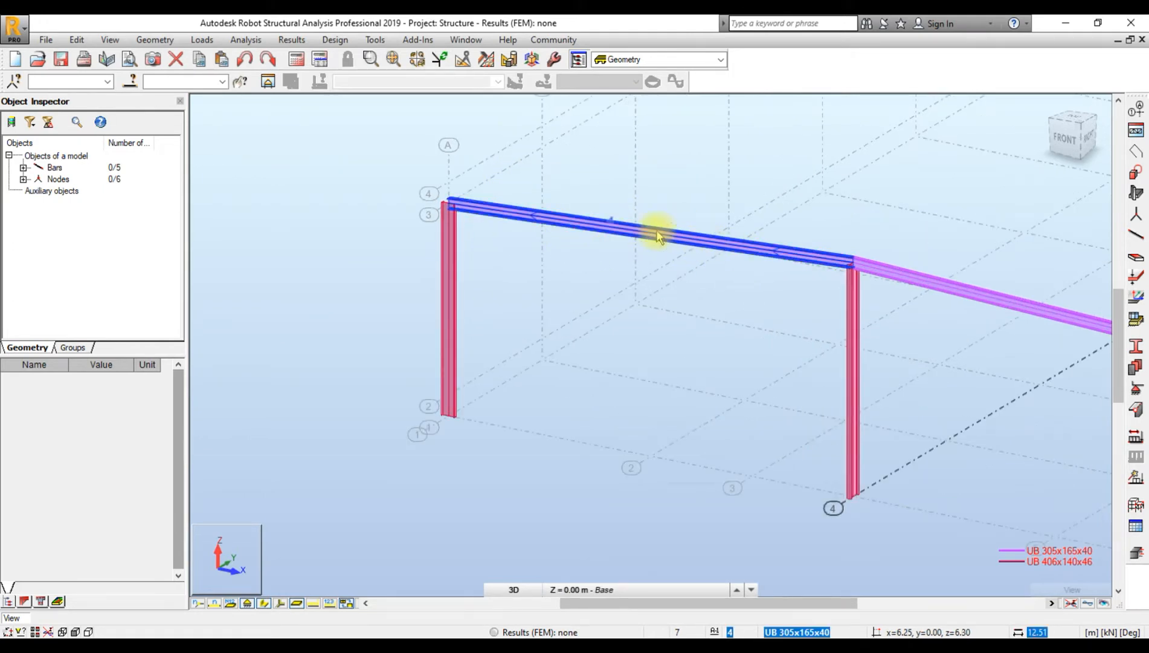
scroll(642, 251, "down", 2)
scroll(952, 321, "up", 1)
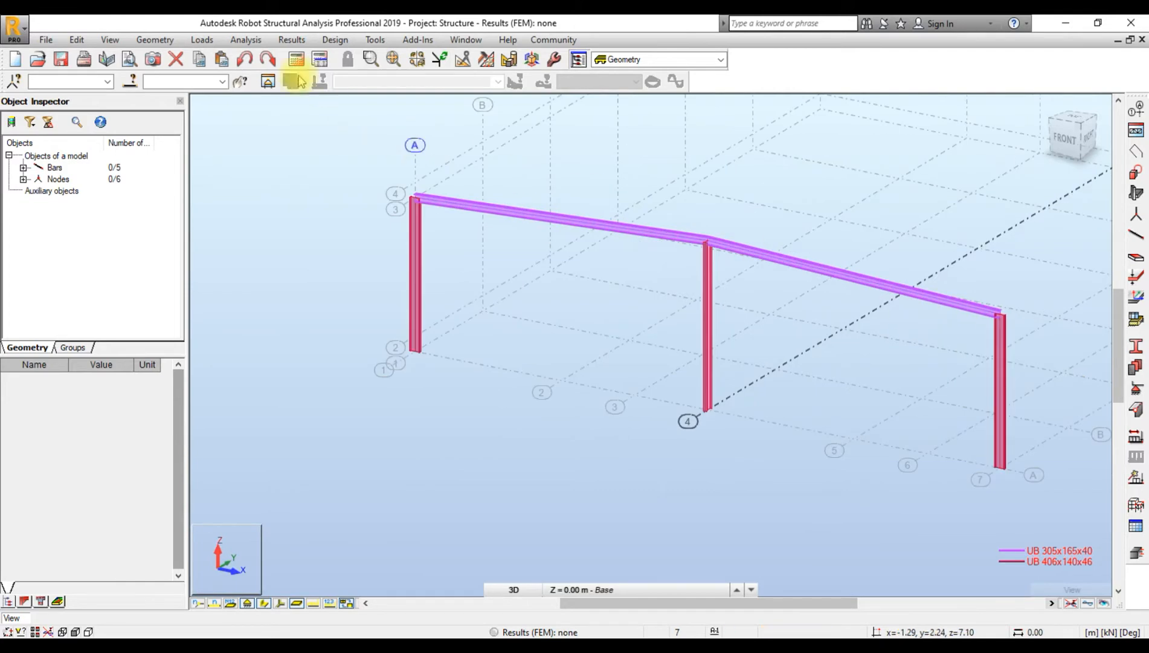
- Create a section-type bracket named Bracket_1 with a length of 0.20 x bar length, positioned down
left_click(158, 40)
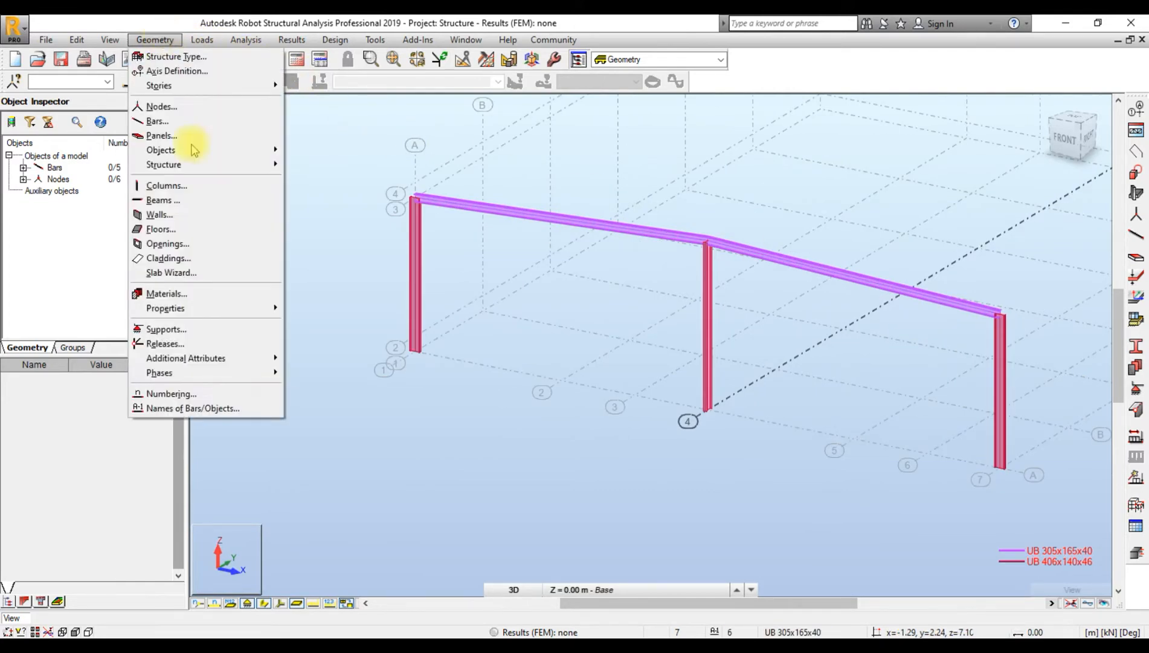
mouse_move(226, 358)
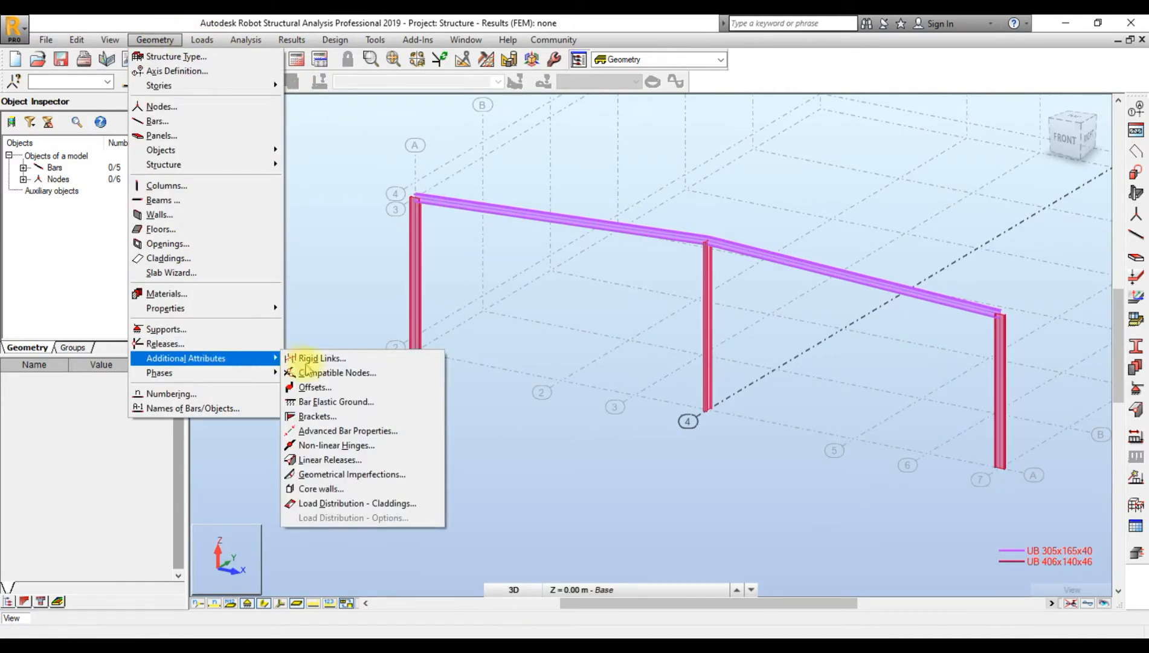
left_click(334, 416)
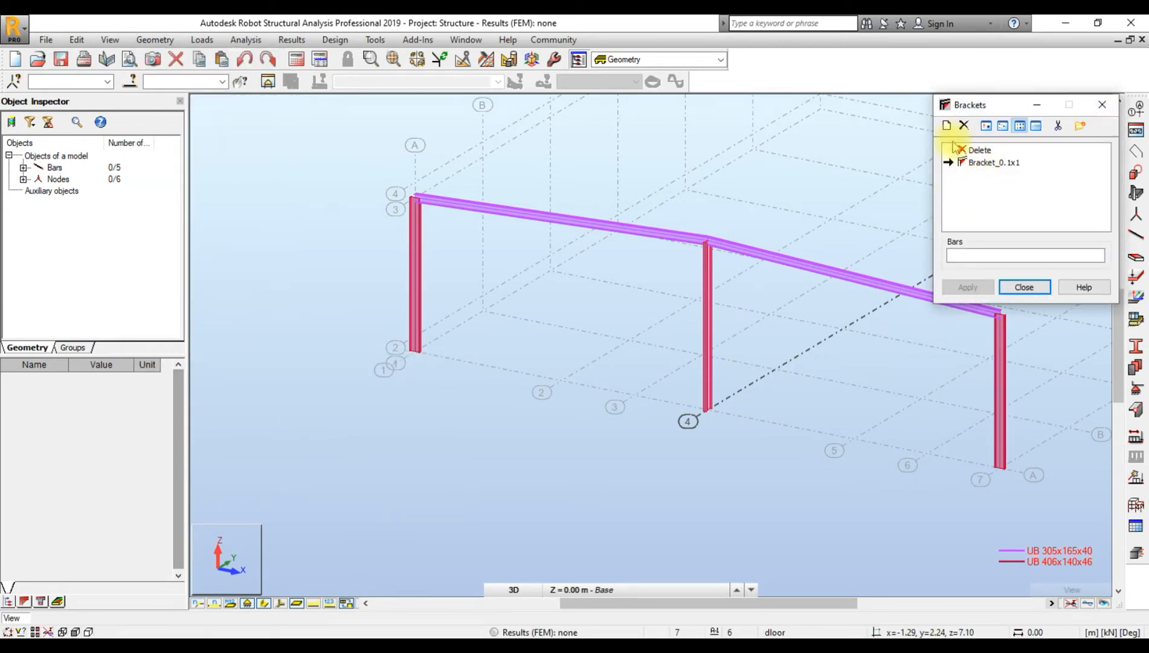
left_click(947, 126)
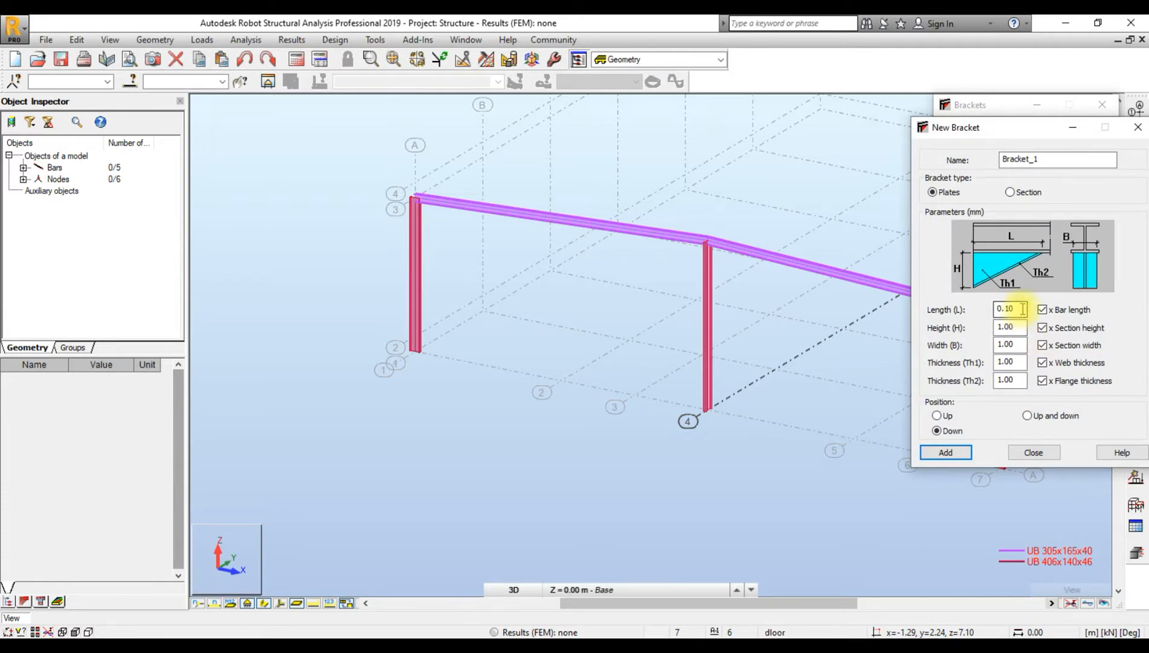
left_click_drag(1023, 309, 960, 310)
type("00")
key("BackSpace")
type(".")
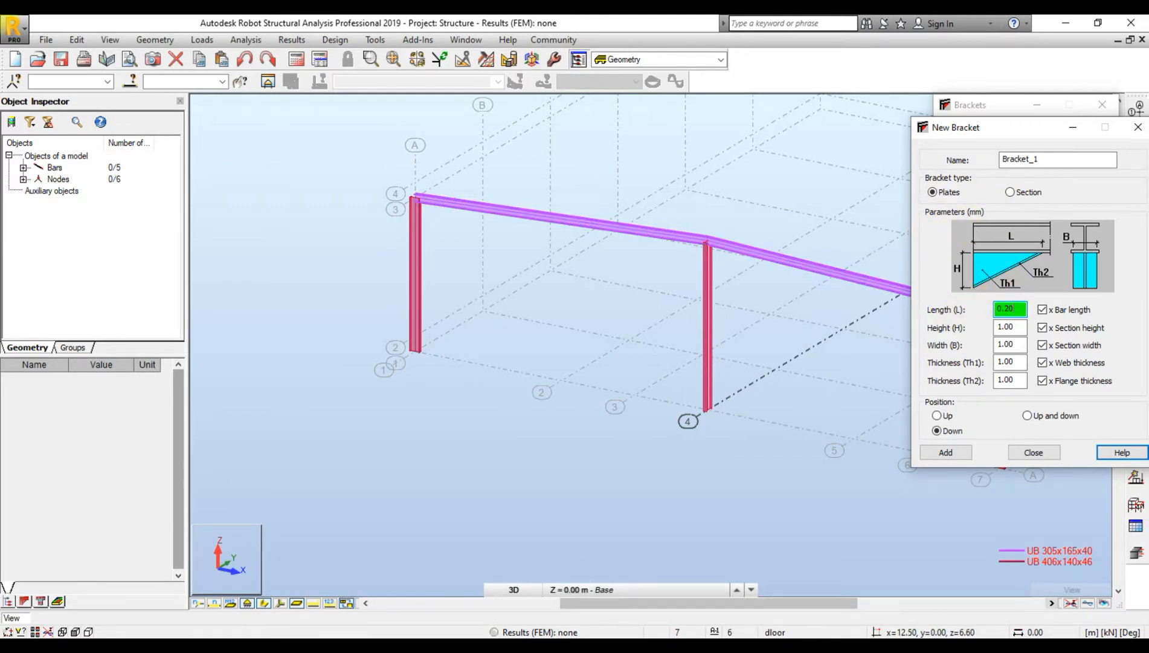
left_click(1011, 193)
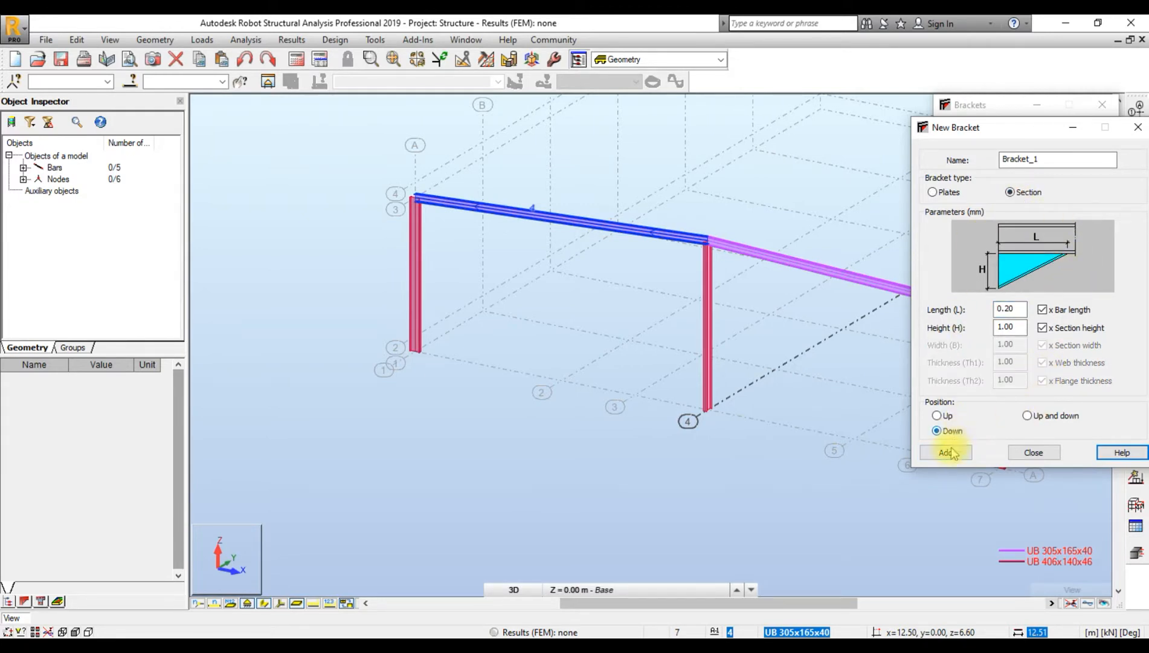
left_click(1035, 452)
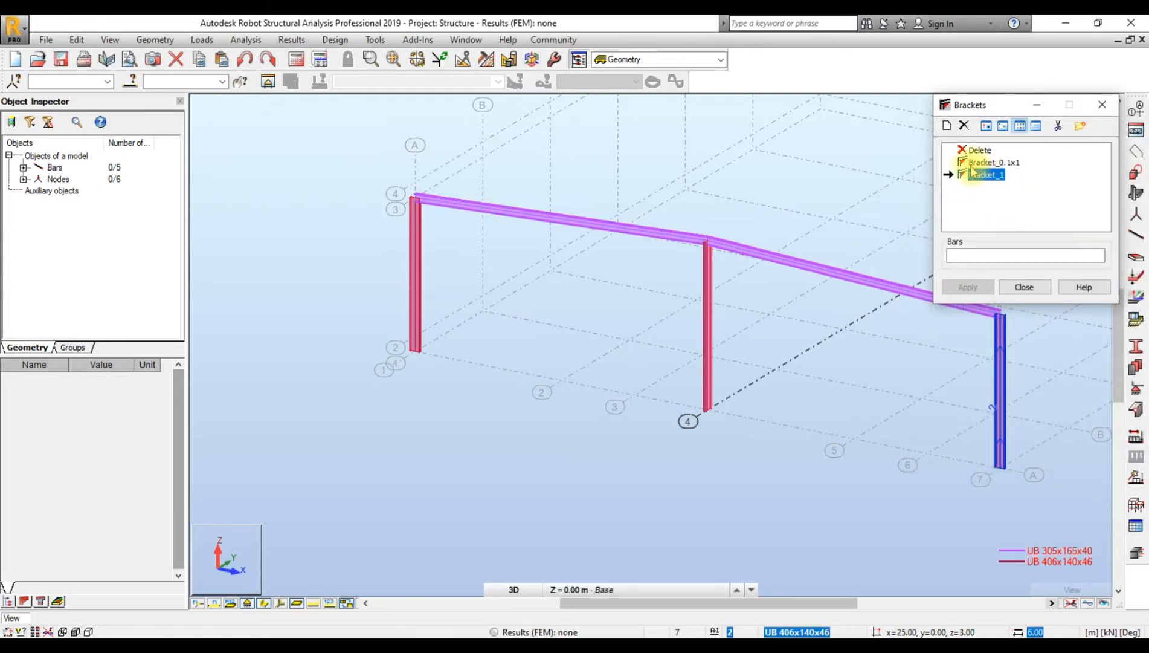
- Create a plate-type bracket named hunch with a length of 0.10 x bar length, positioned down
left_click(947, 126)
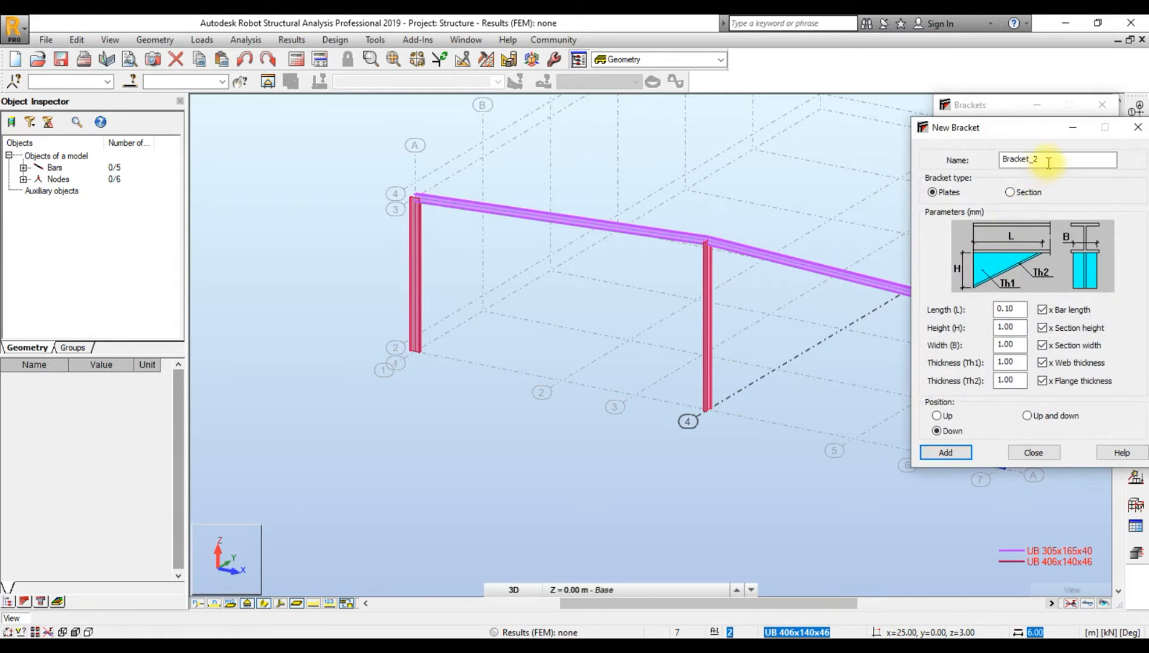
type("B")
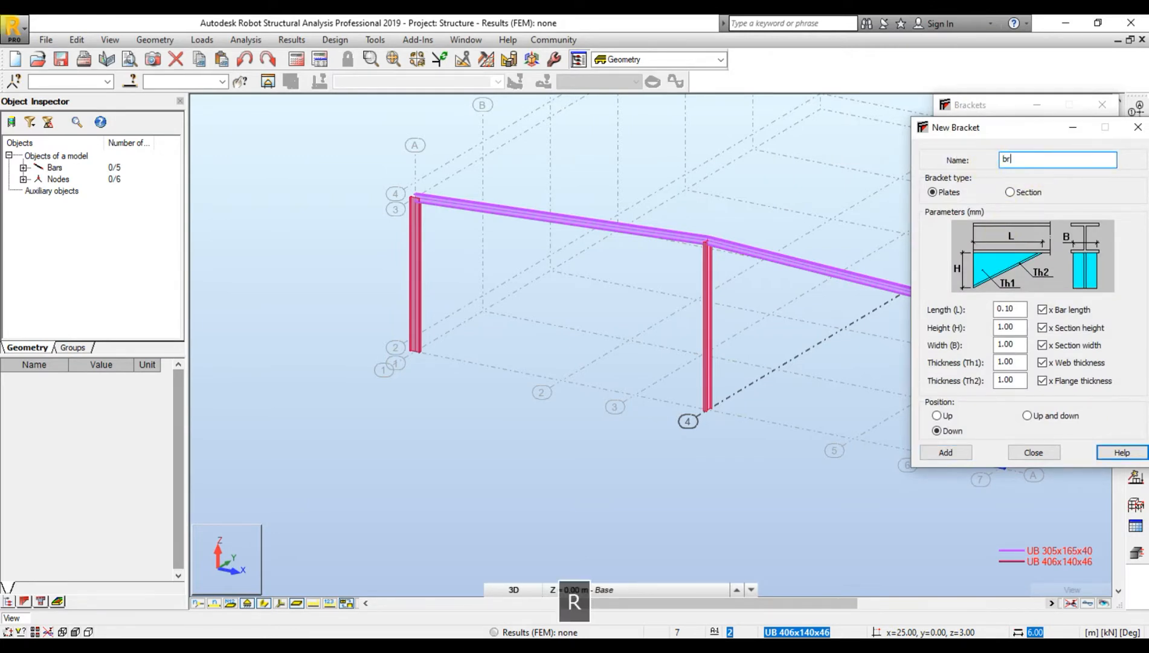
type("ra")
key("BackSpace")
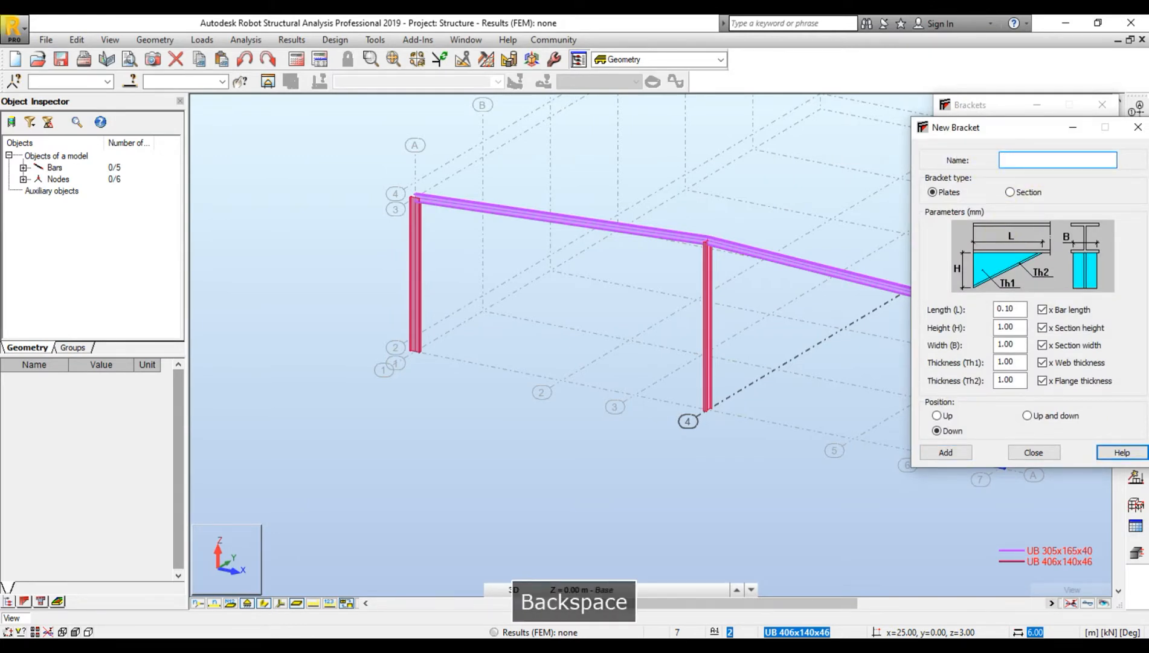
type("hunch")
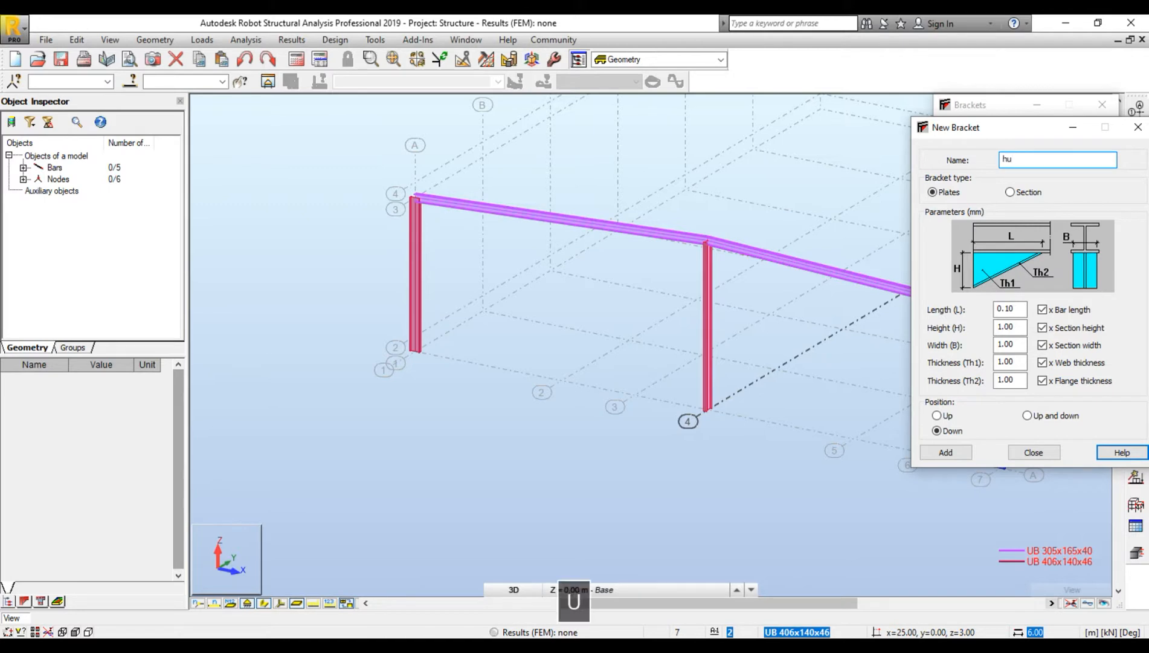
left_click(952, 457)
left_click(1047, 333)
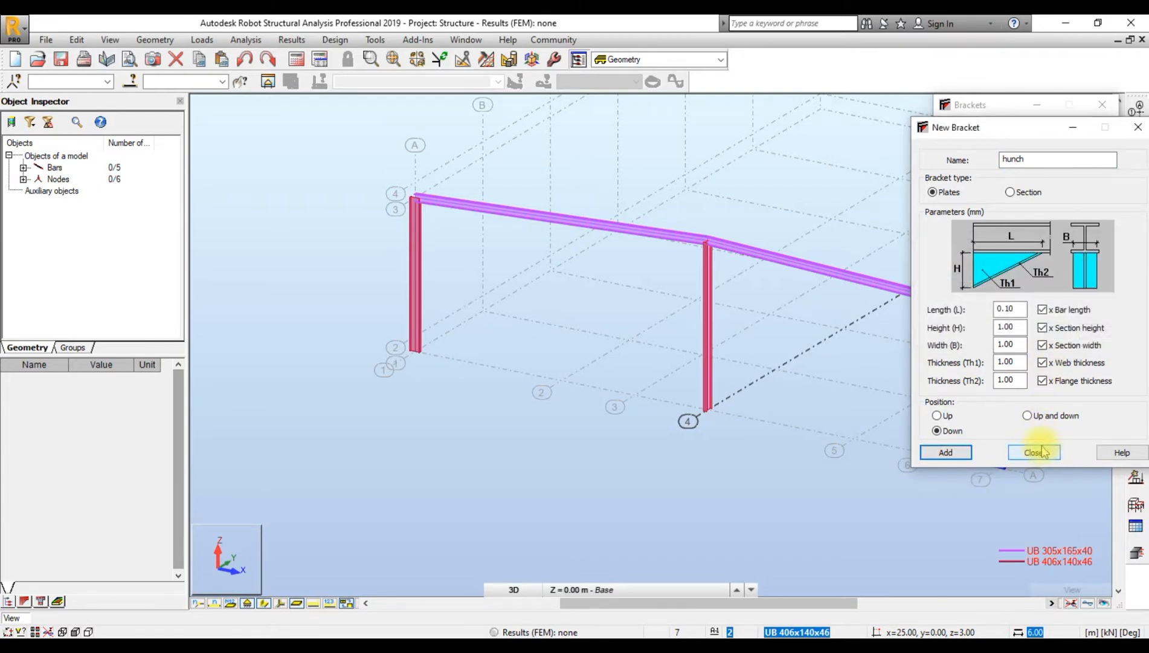
left_click(1042, 451)
- Delete the Bracket_1 type from the bracket list
left_click(985, 187)
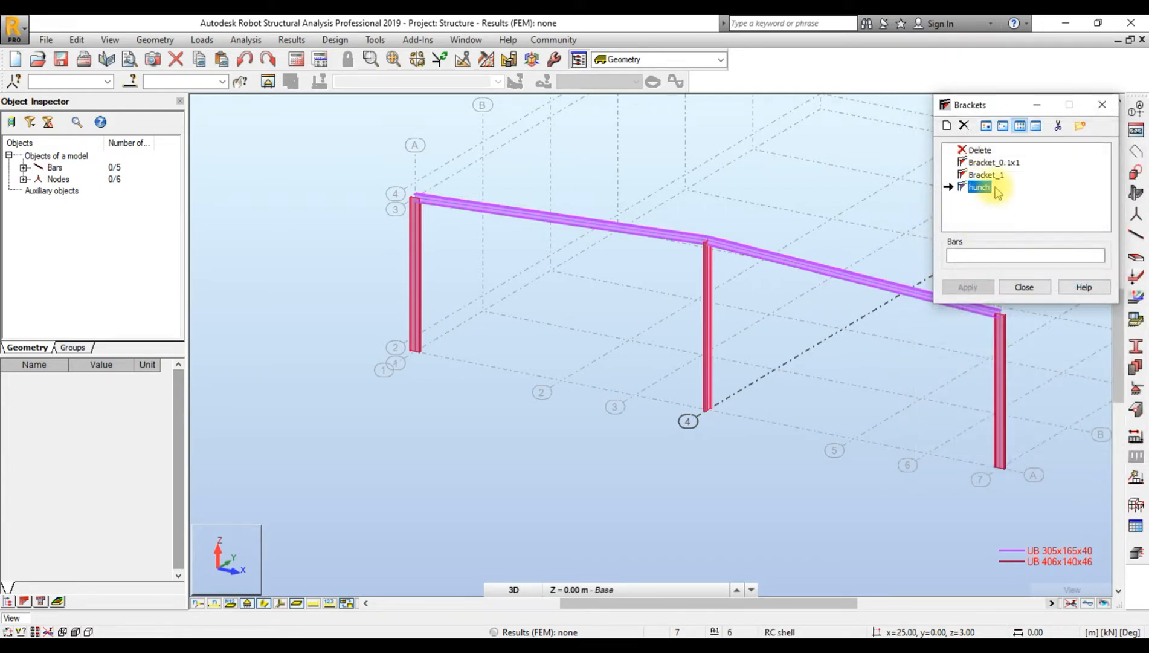
left_click(965, 126)
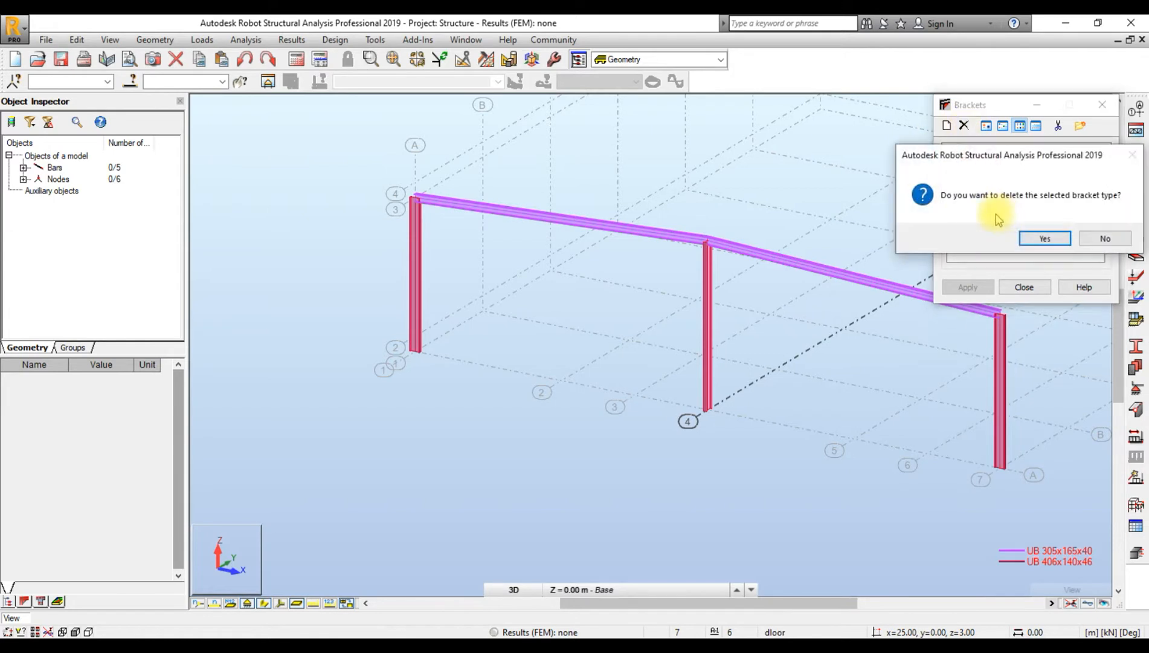
left_click(1045, 238)
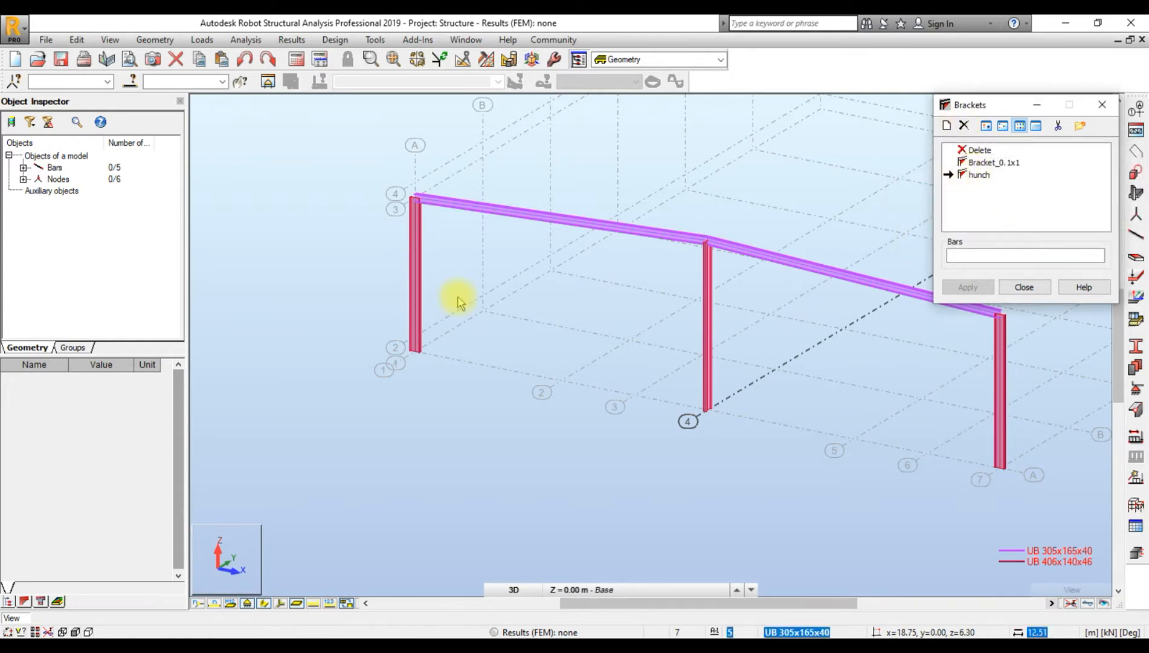
- Apply the hunch bracket to the first rafter, bar 4, at the outer column on axis 1
left_click(634, 229)
left_click(967, 255)
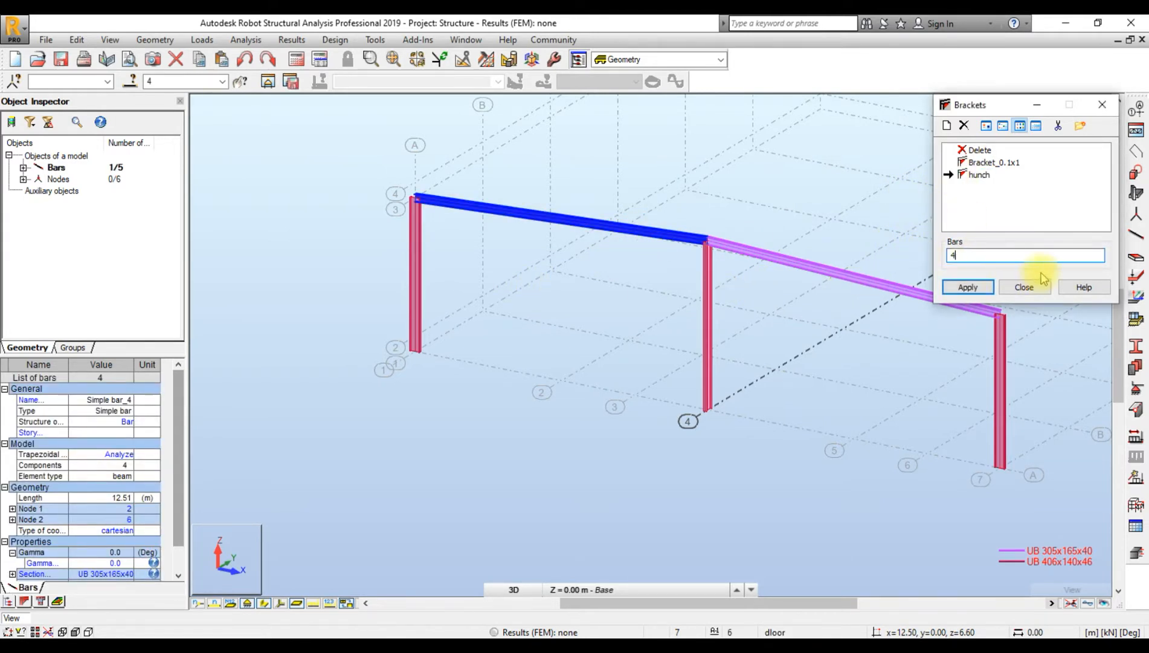
left_click(968, 285)
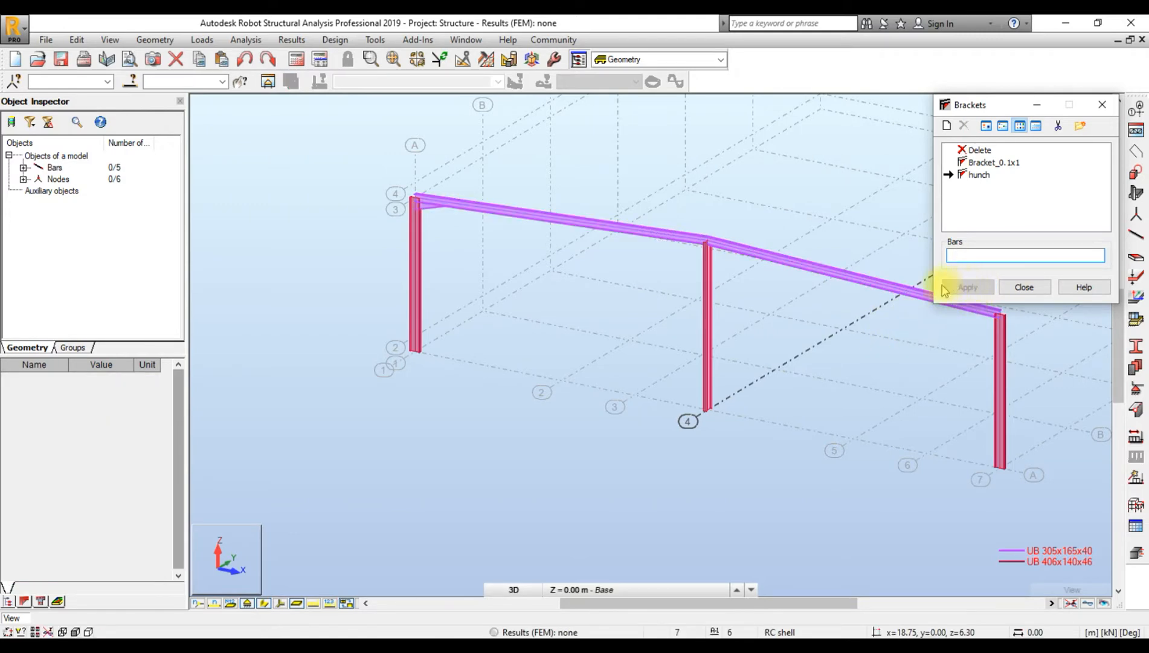
scroll(423, 206, "up", 3)
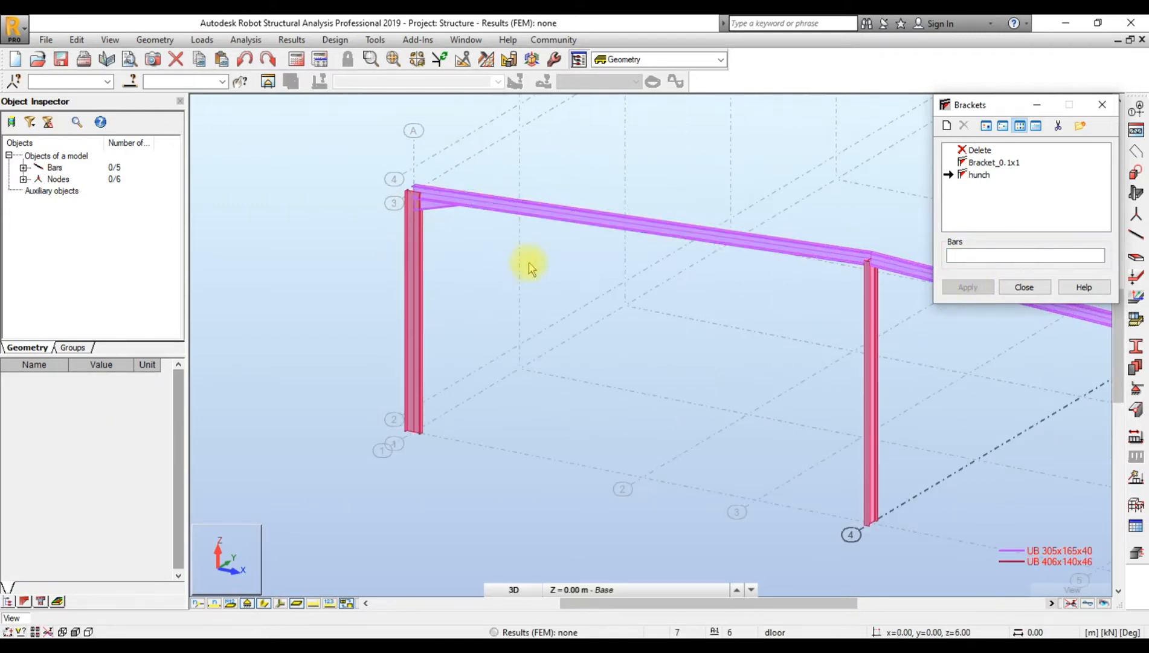
scroll(541, 275, "down", 3)
- Apply the hunch bracket to the second rafter between axes 4 and 7
middle_click_drag(690, 294, 584, 295)
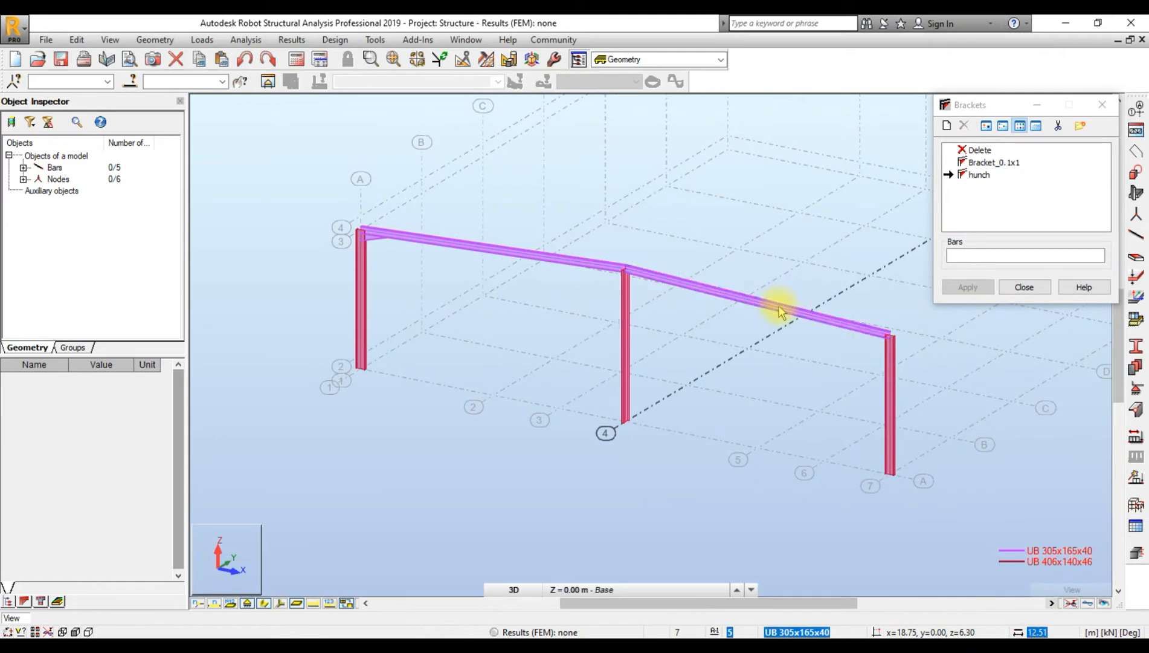
left_click(780, 306)
left_click(963, 287)
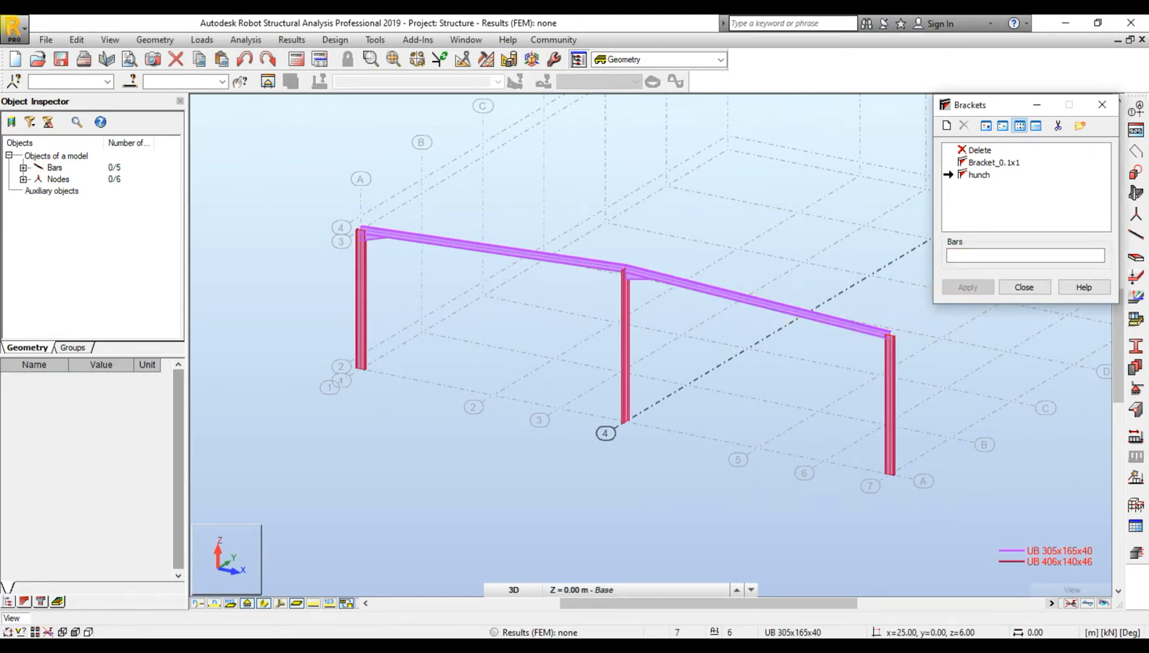
- Remove the hunch bracket from the second rafter at the middle column
left_click(980, 150)
scroll(636, 284, "up", 3)
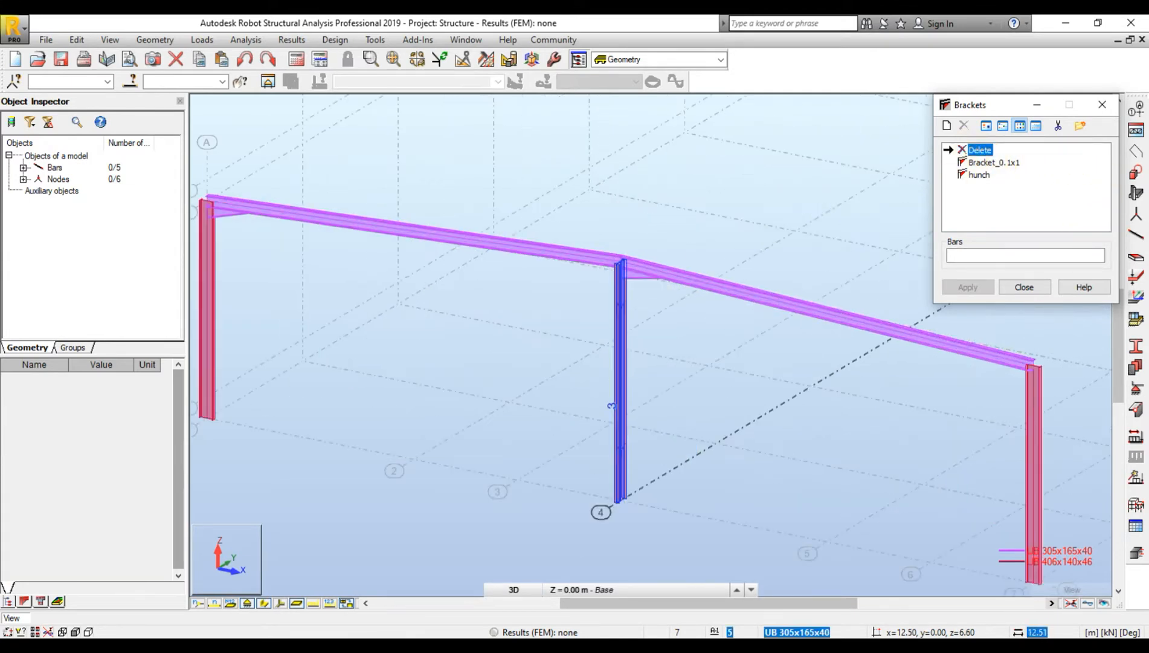
left_click(644, 272)
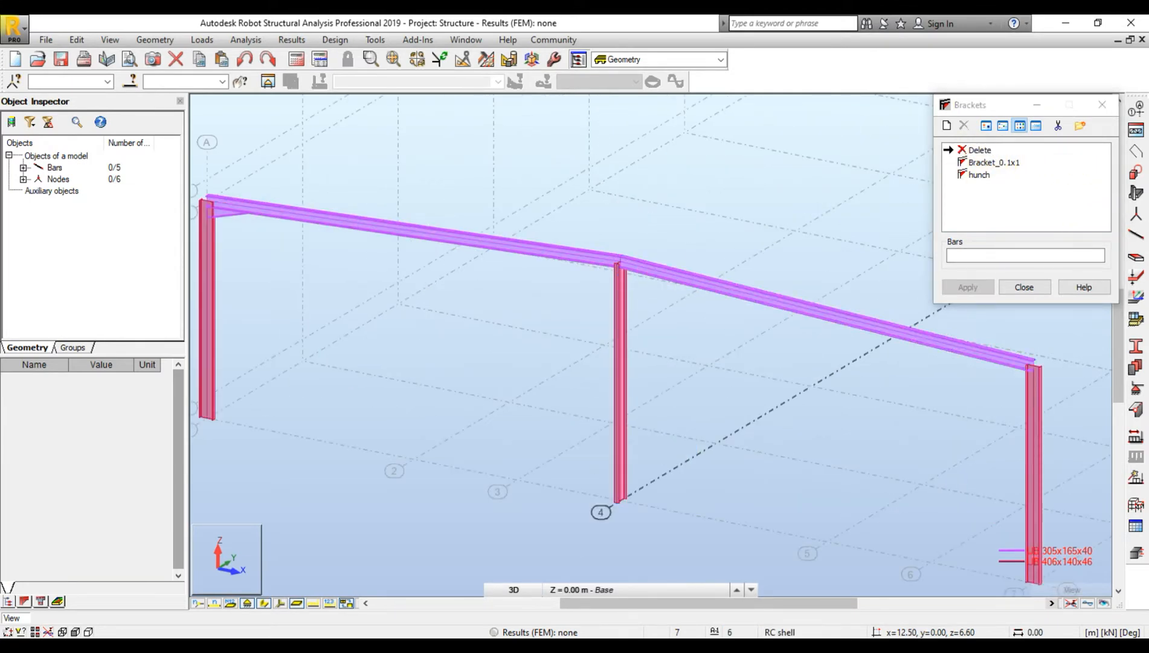
- Try to apply the hunch bracket to the second rafter, bar 5, at its axis 7 column end
left_click(961, 175)
left_click(985, 176)
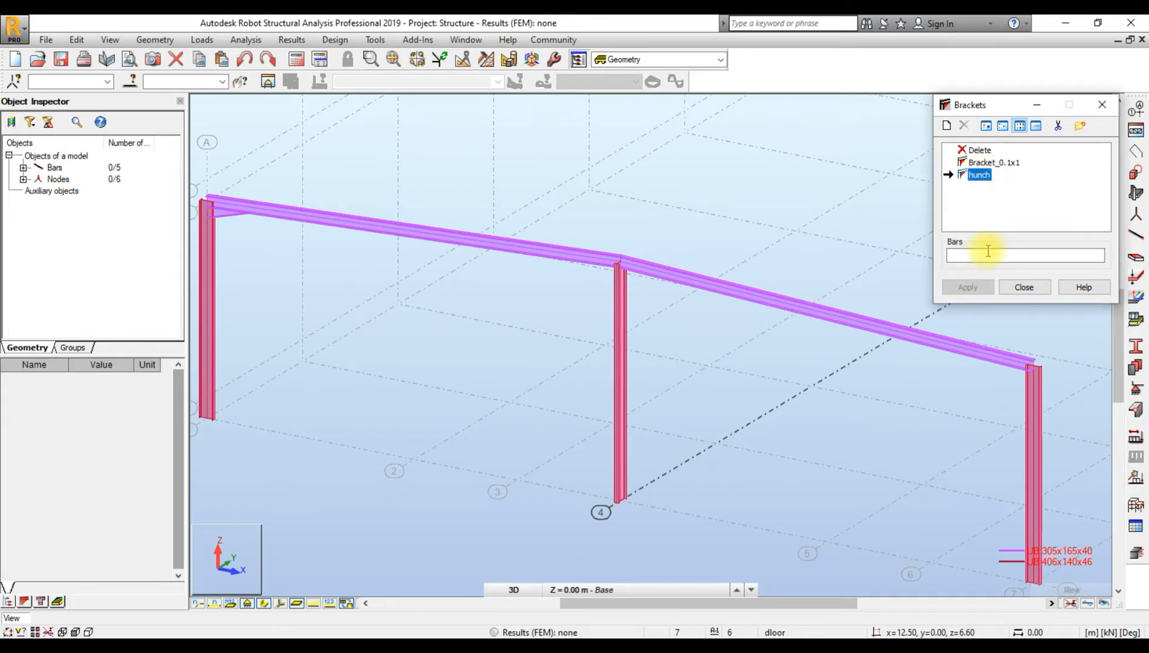
left_click(995, 362)
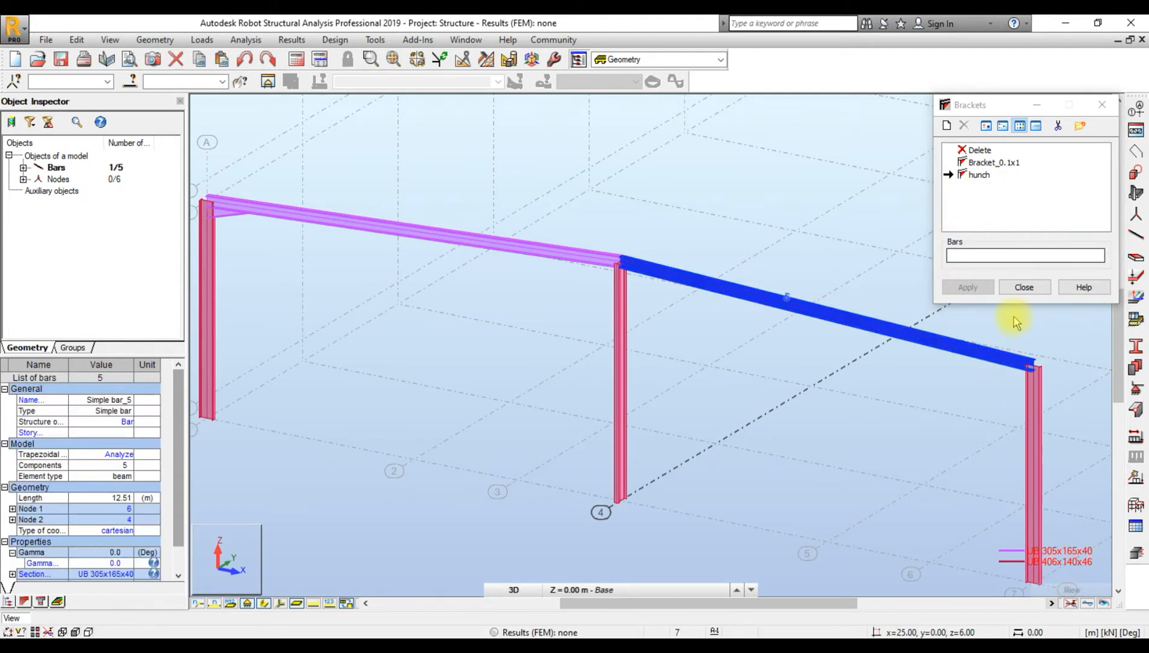
left_click(973, 285)
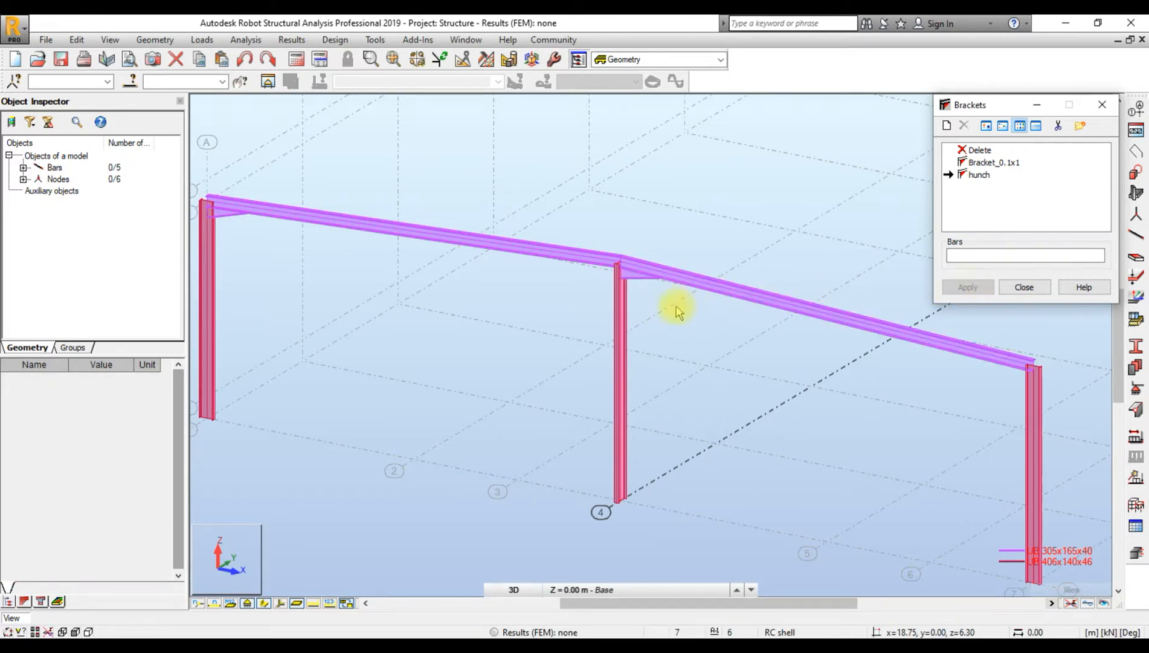
- Delete the bracket from bar 5 again and finish the bracket assignment
left_click(666, 270)
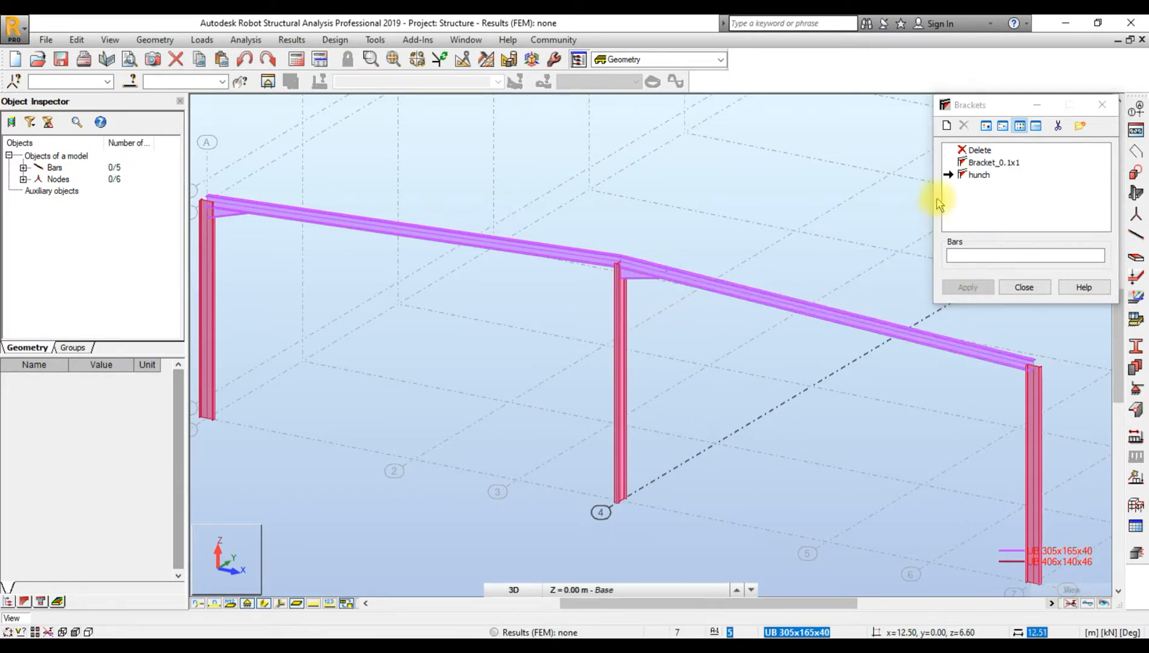
left_click(967, 176)
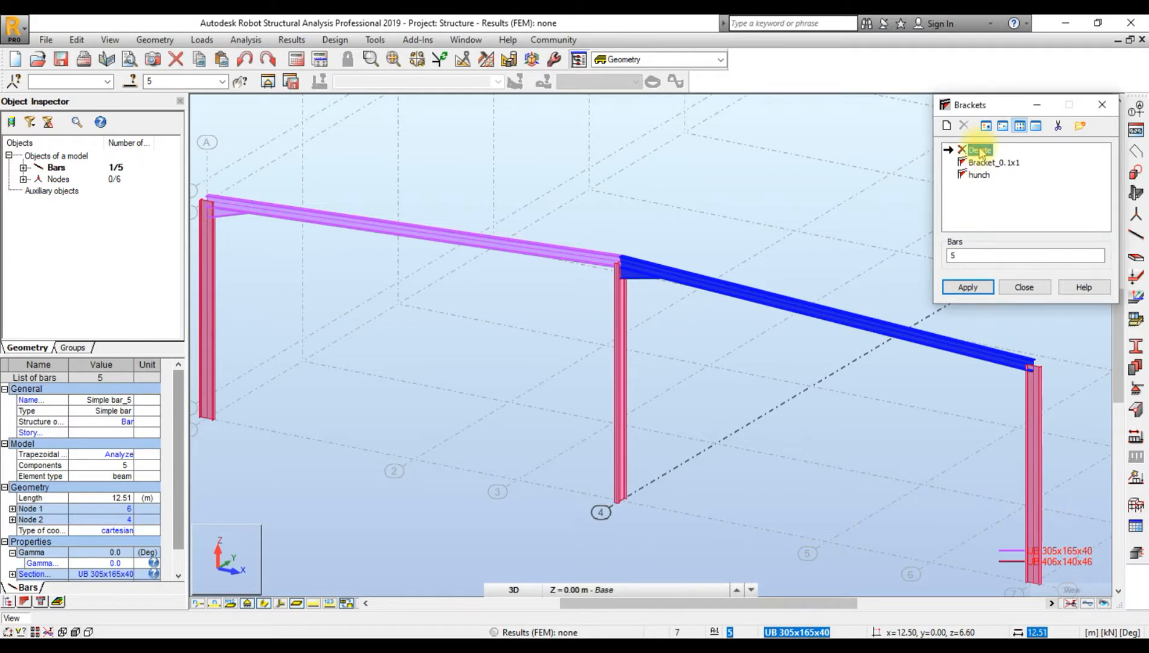
left_click(967, 286)
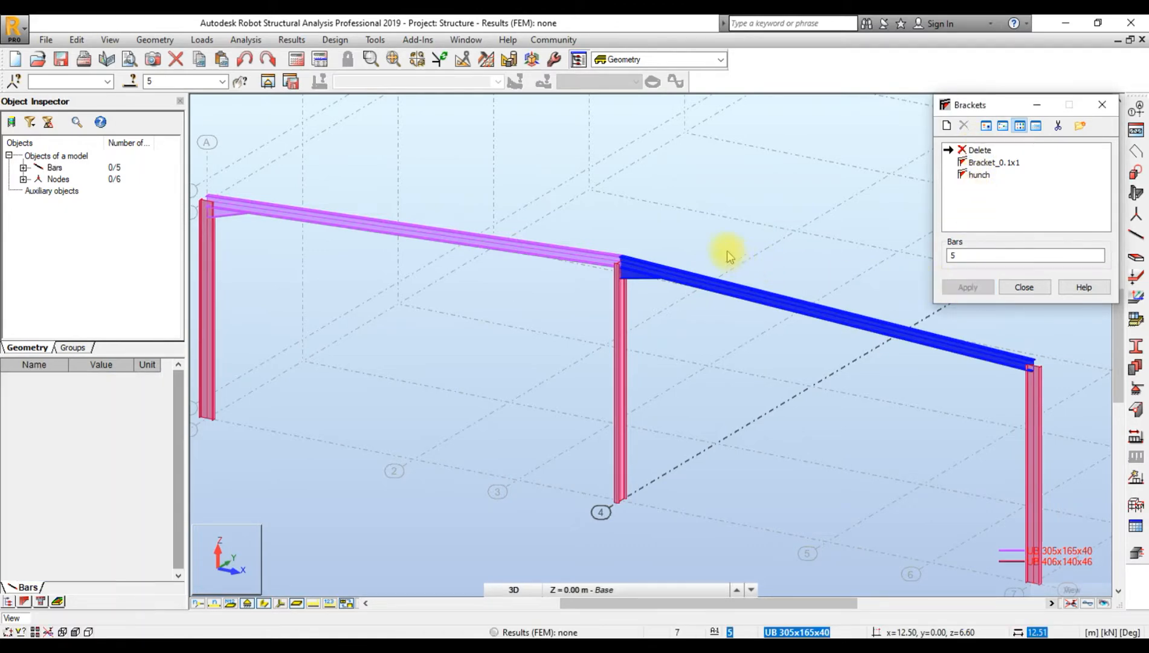
scroll(608, 206, "down", 5)
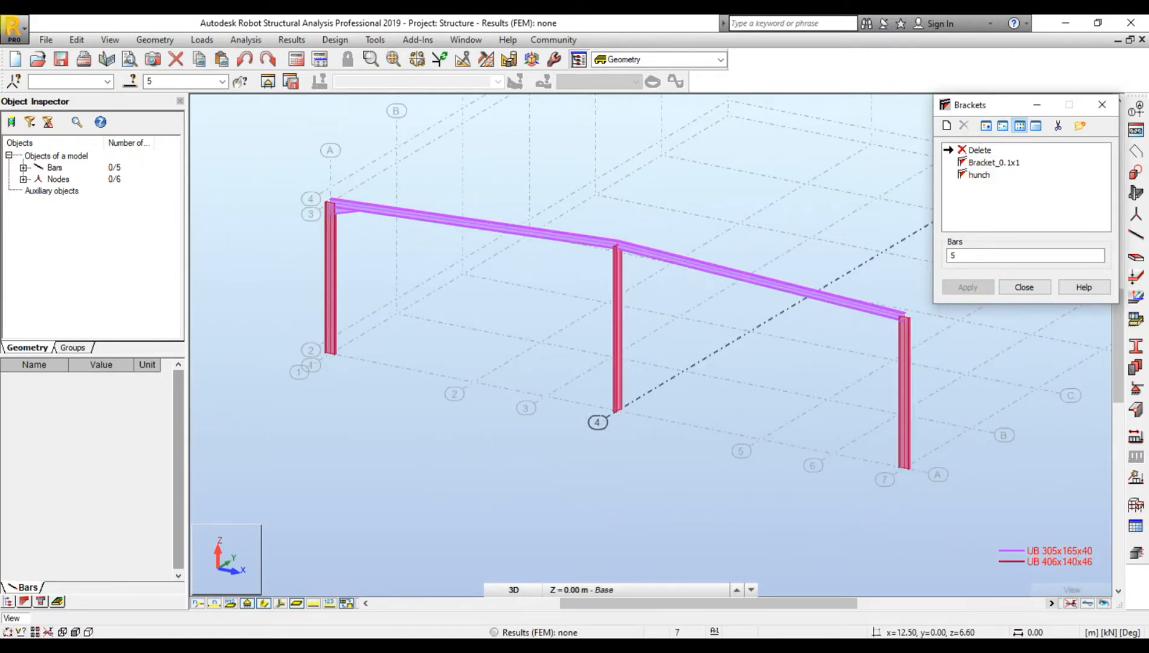
left_click(1026, 288)
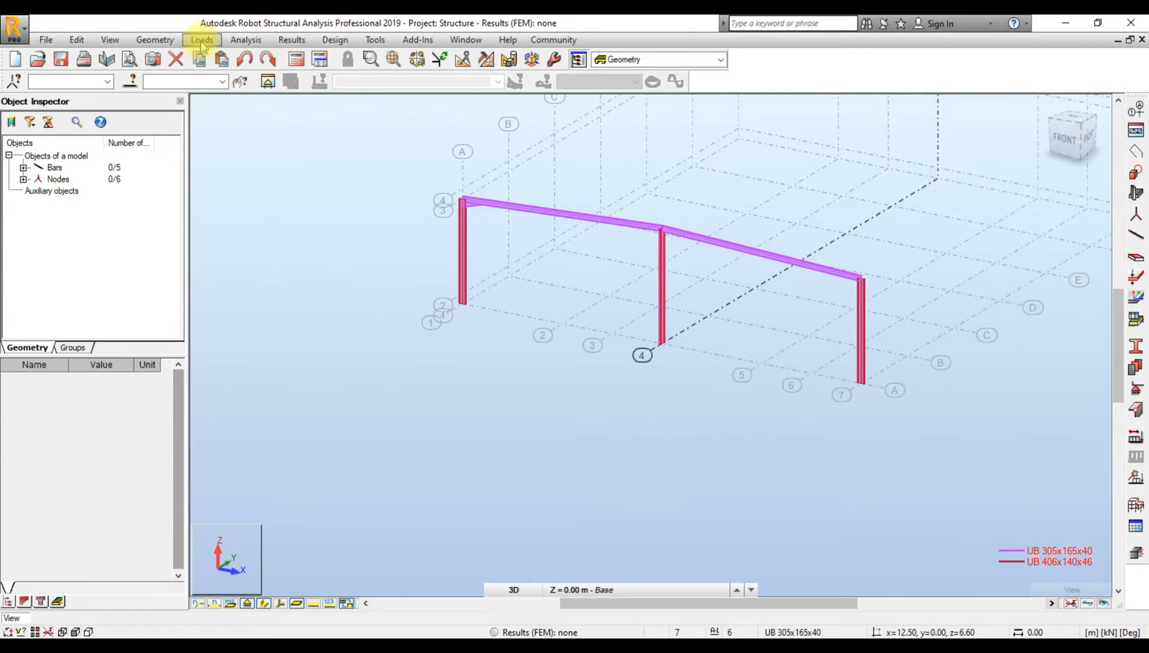
- Apply the Bracket_0.1x1 bracket to the second rafter at its axis 7 column end and finish the bracket assignment
left_click(154, 39)
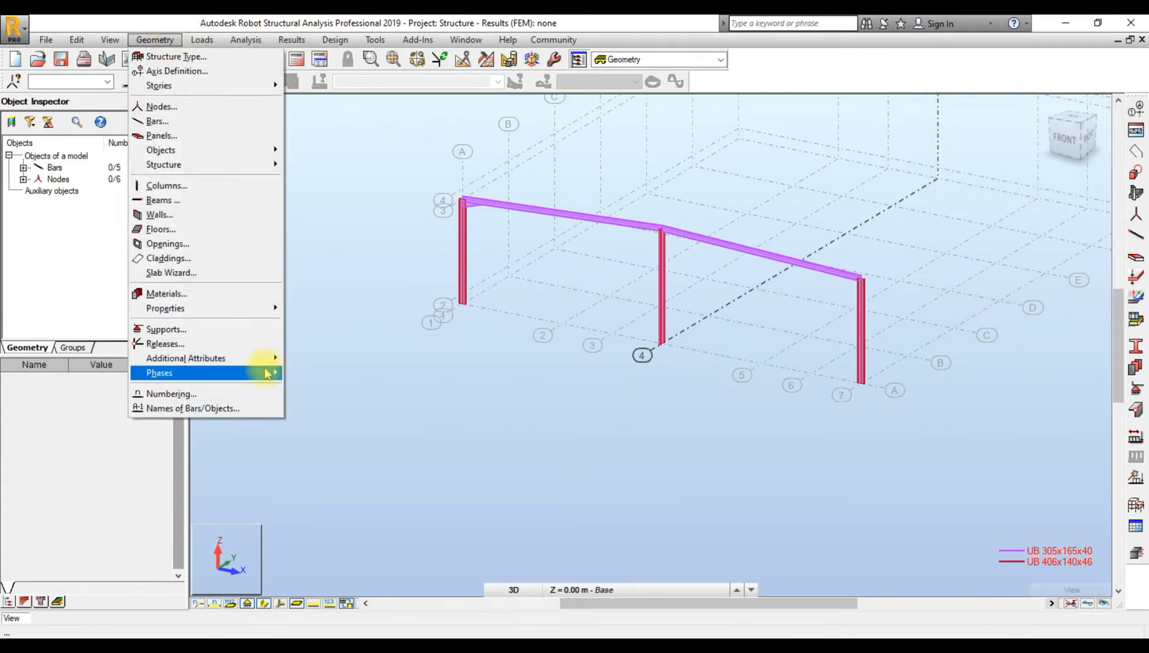
mouse_move(270, 357)
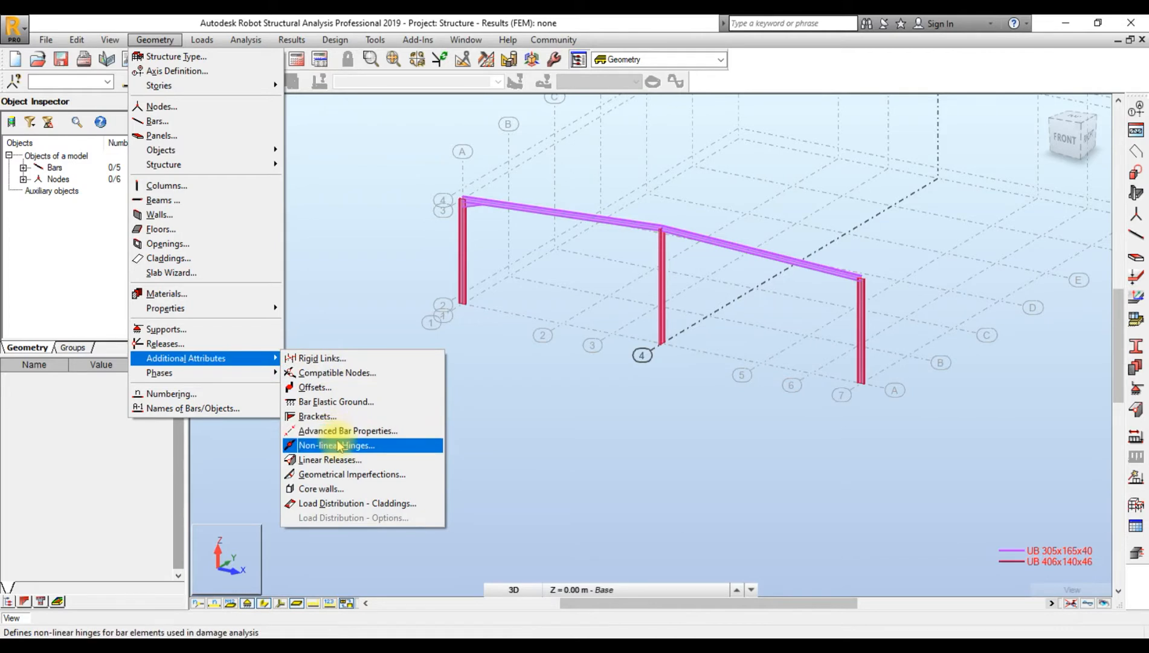
left_click(309, 416)
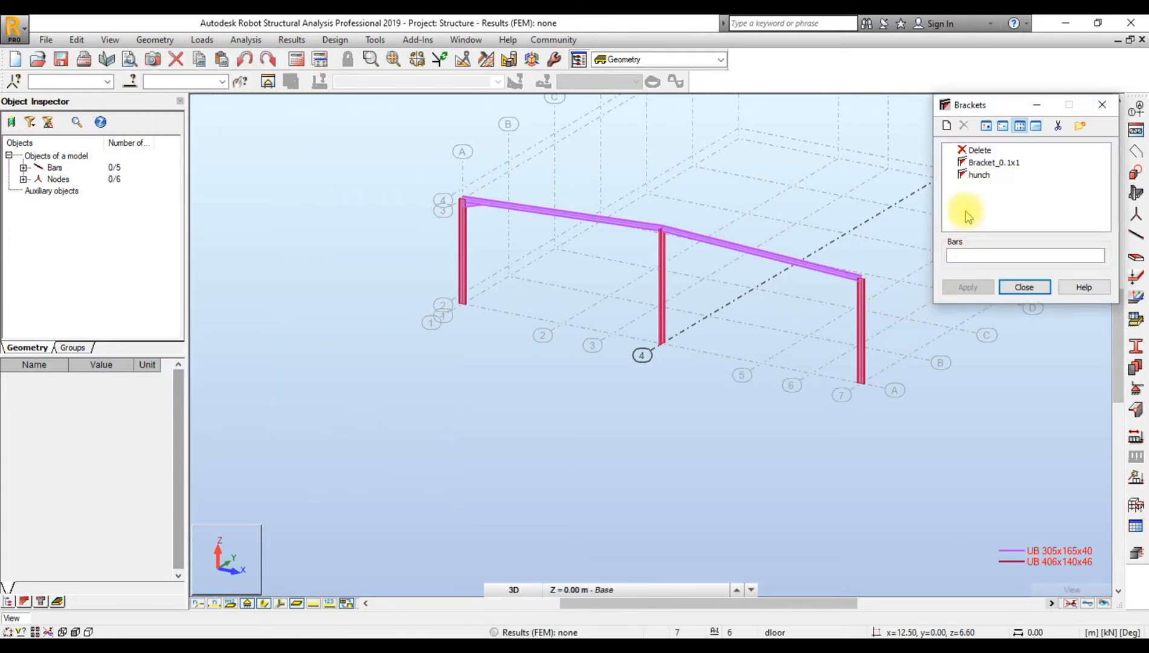
left_click(981, 163)
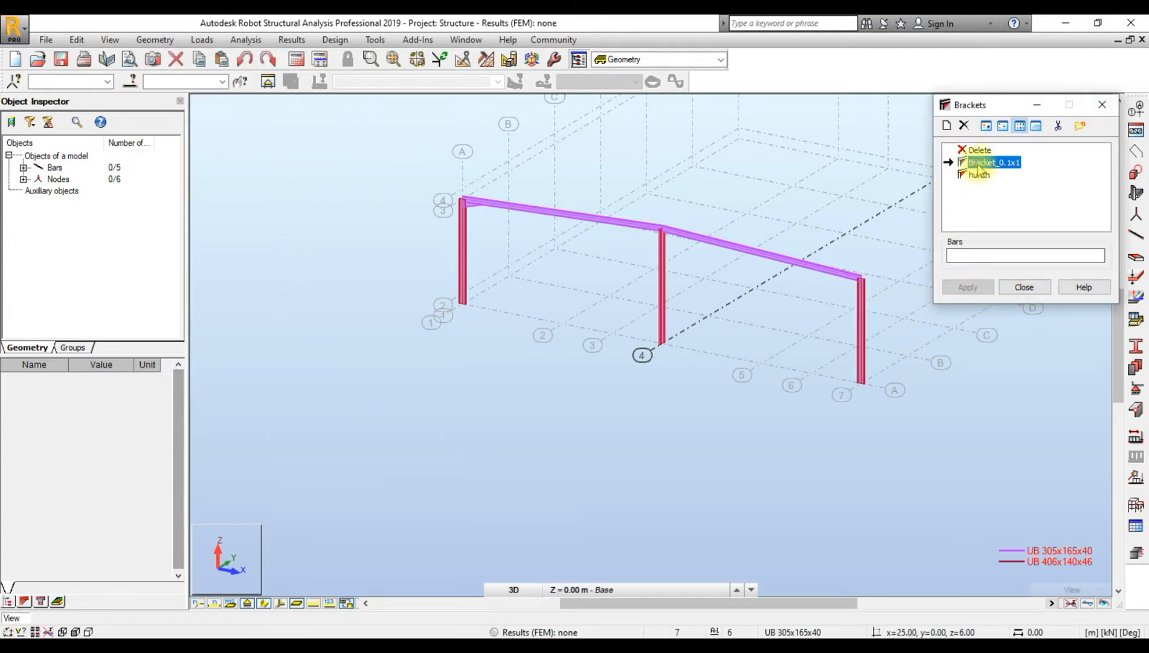
scroll(744, 240, "up", 5)
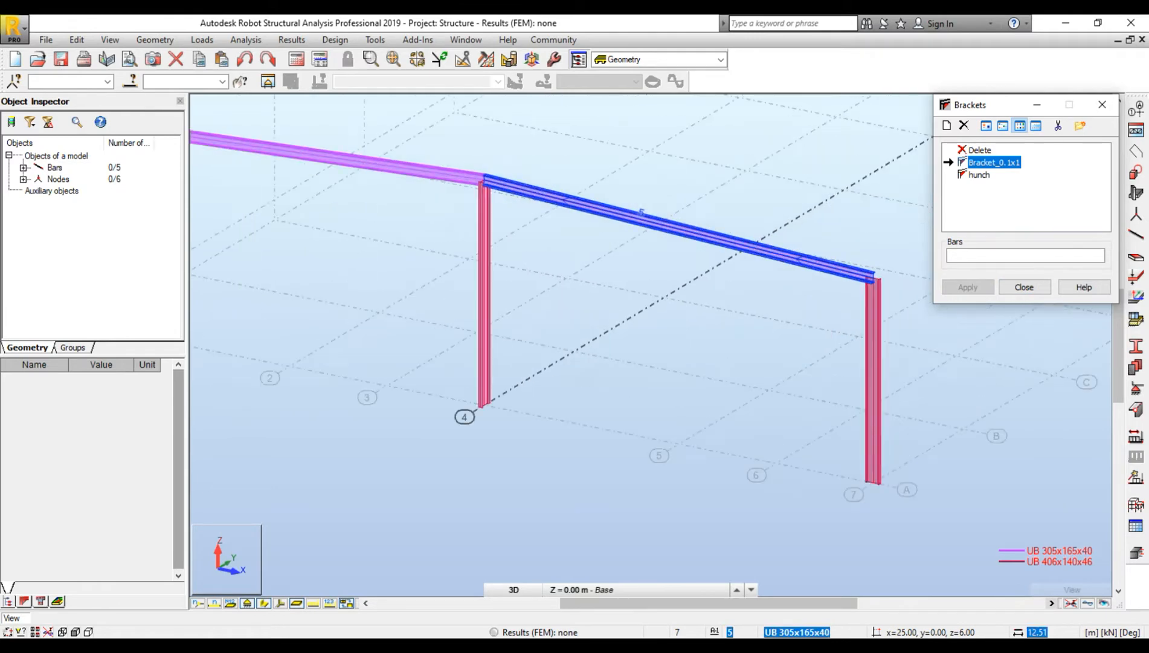
left_click(825, 262)
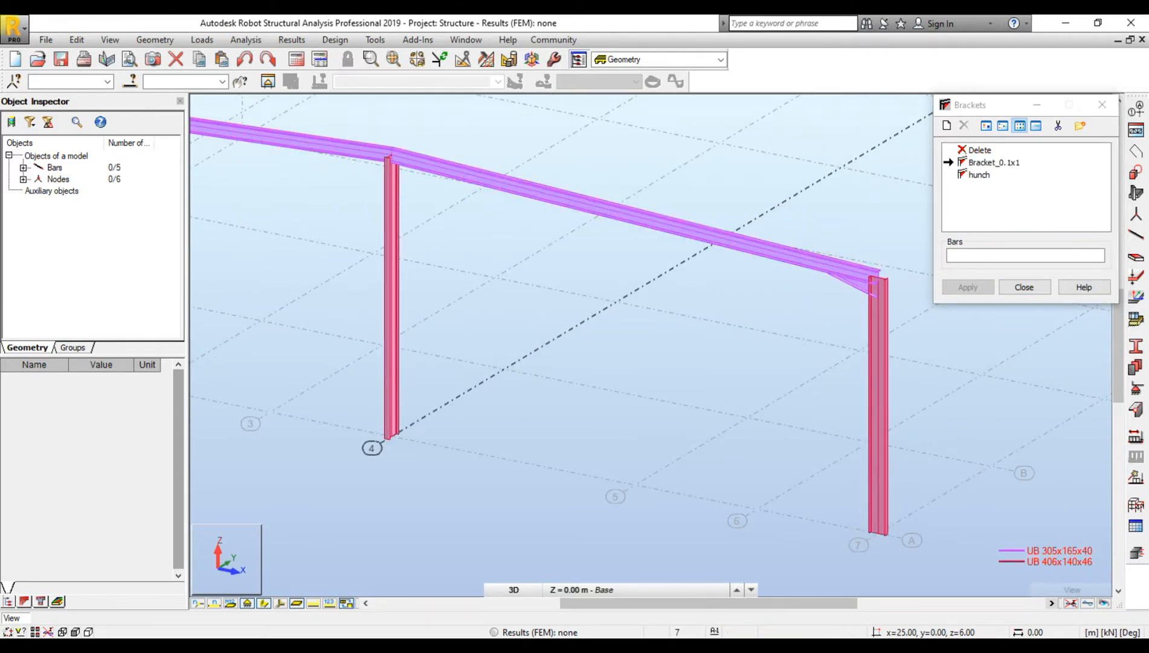
scroll(671, 280, "down", 5)
scroll(284, 202, "up", 5)
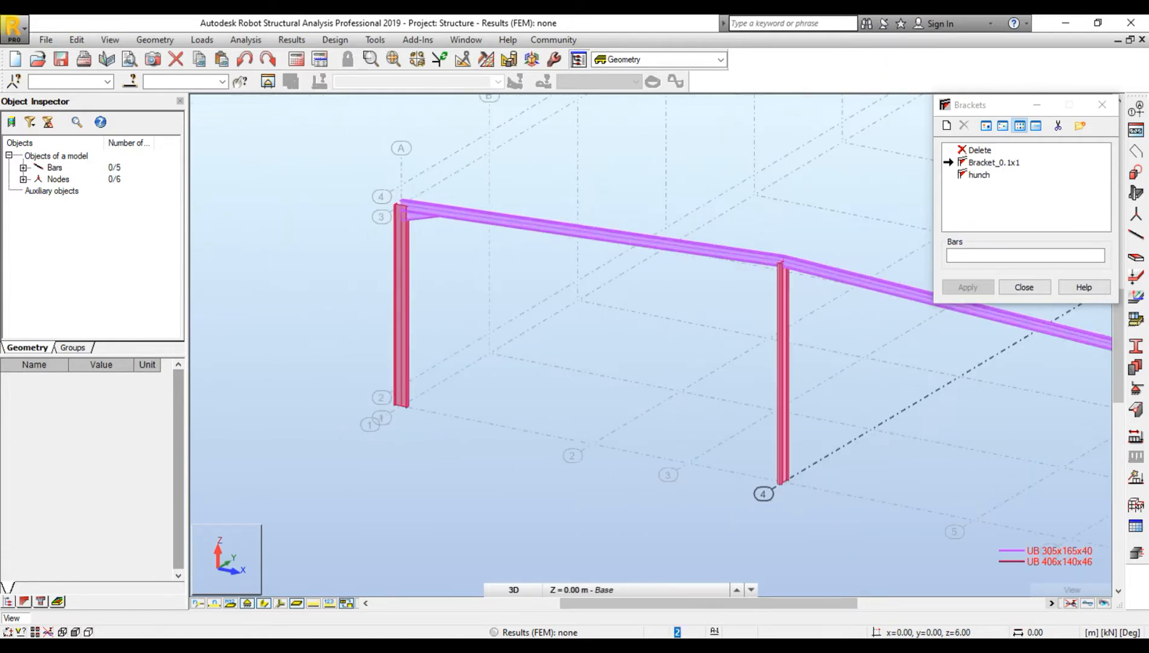
scroll(554, 306, "down", 4)
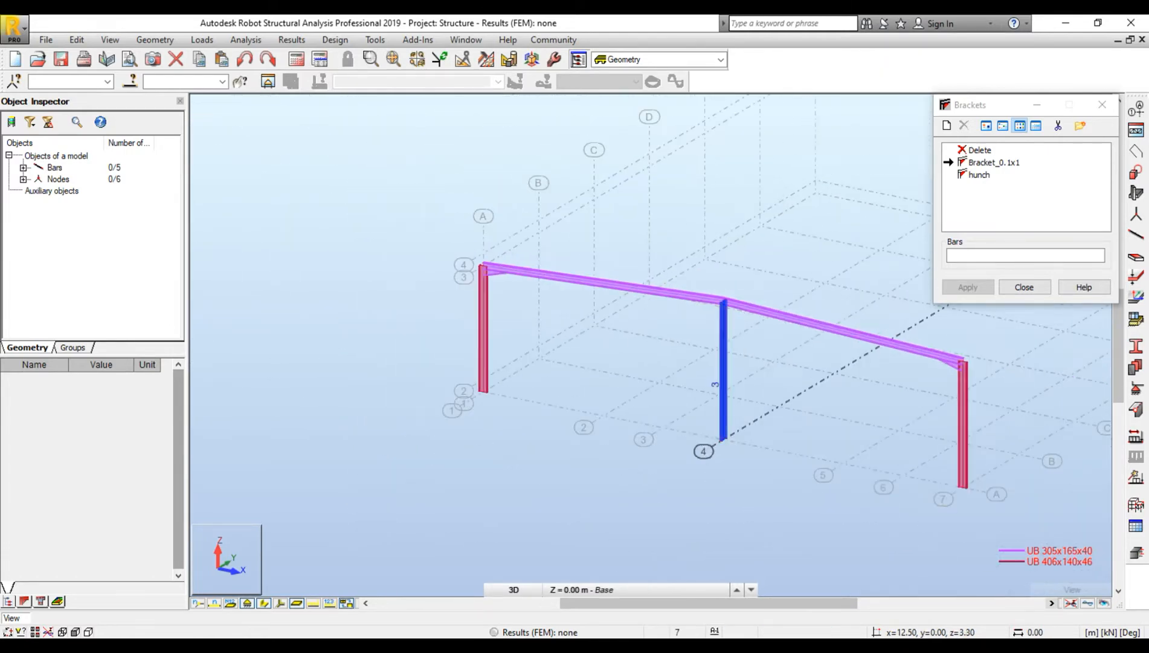
left_click(1036, 290)
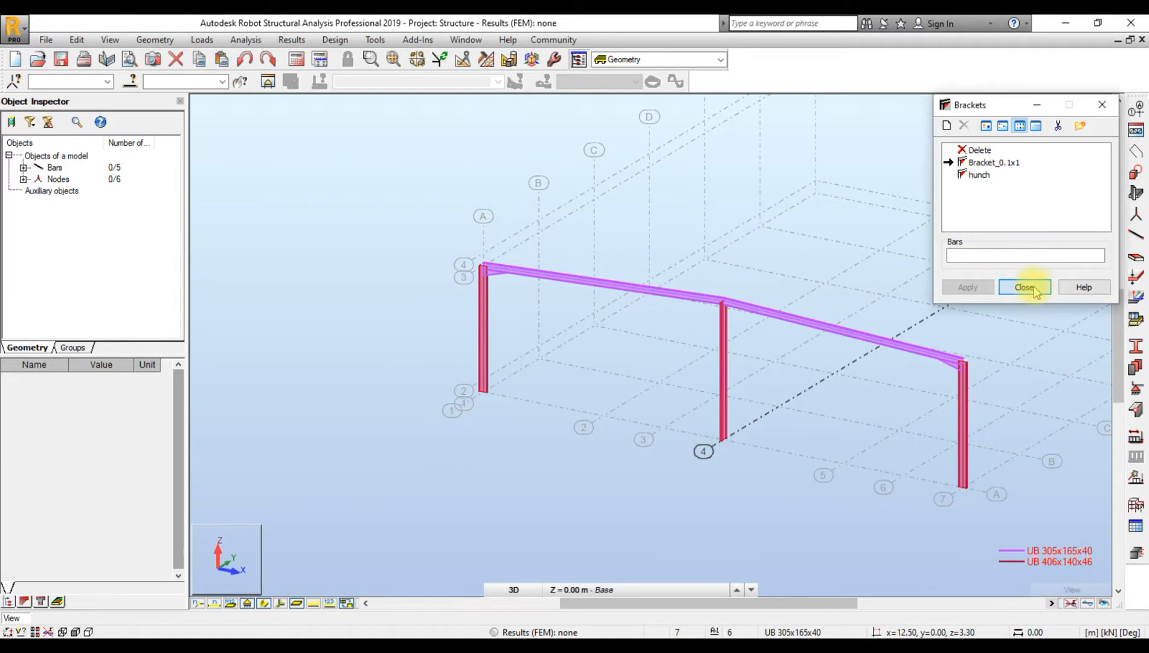
left_click(1004, 289)
- Select the whole portal frame and copy it by translation from axis A to axis B, using the vector 0, 5, 0 m
middle_click_drag(931, 493, 761, 498)
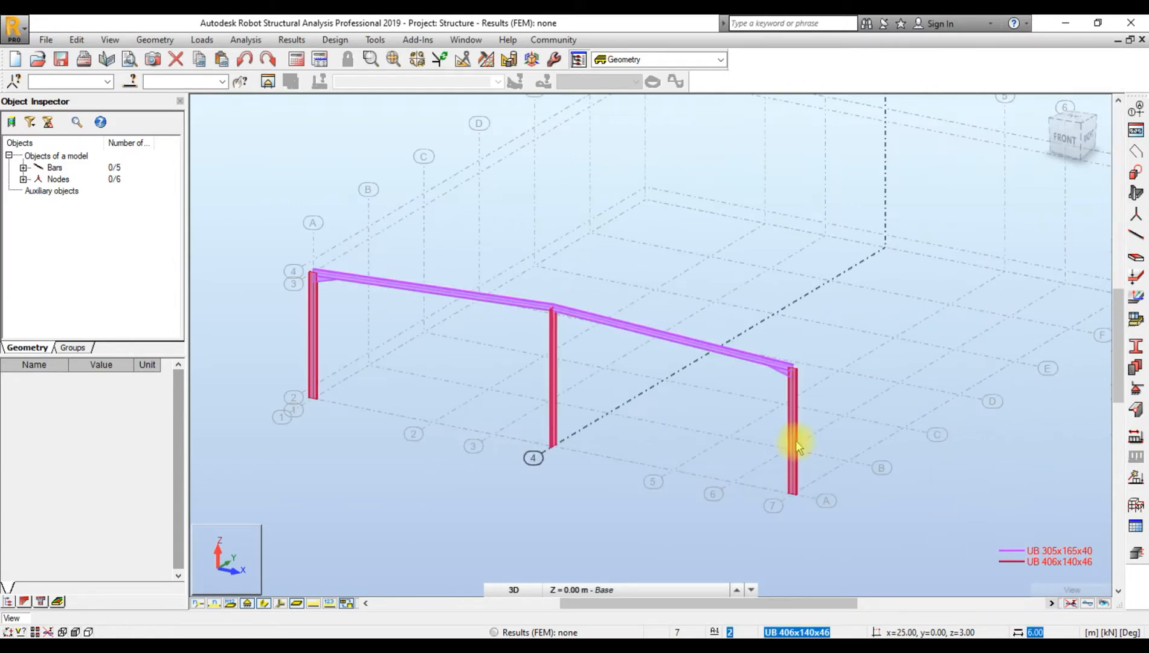
scroll(796, 440, "up", 2)
scroll(842, 382, "down", 1)
scroll(843, 382, "down", 2)
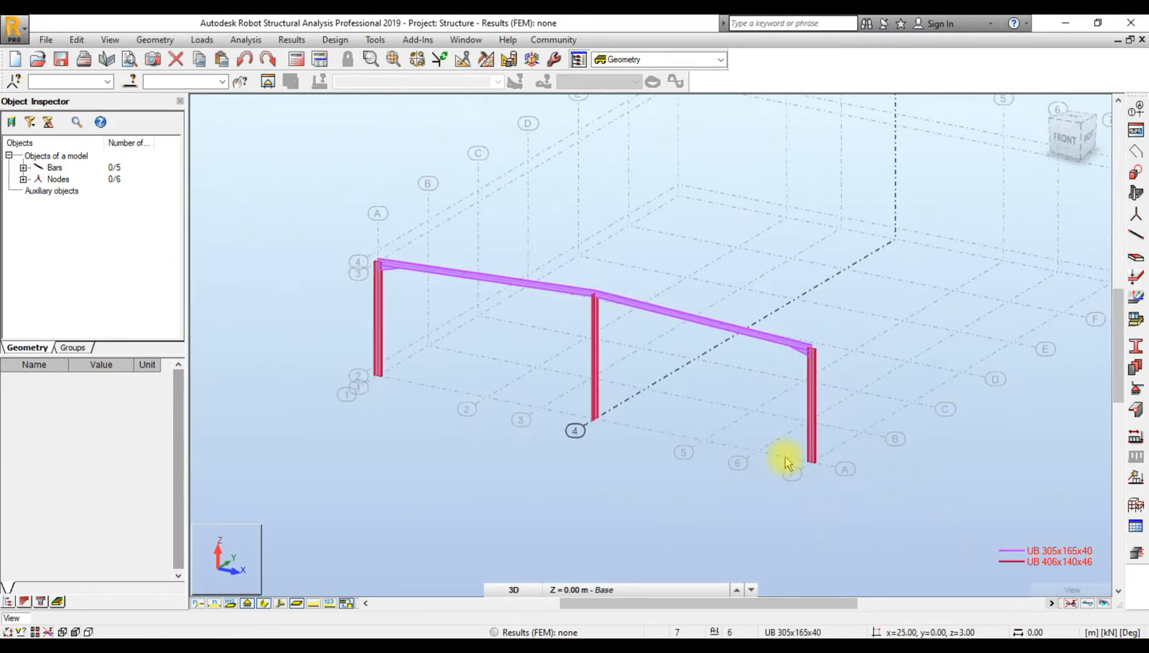
left_click_drag(904, 542, 387, 280)
left_click_drag(332, 242, 332, 243)
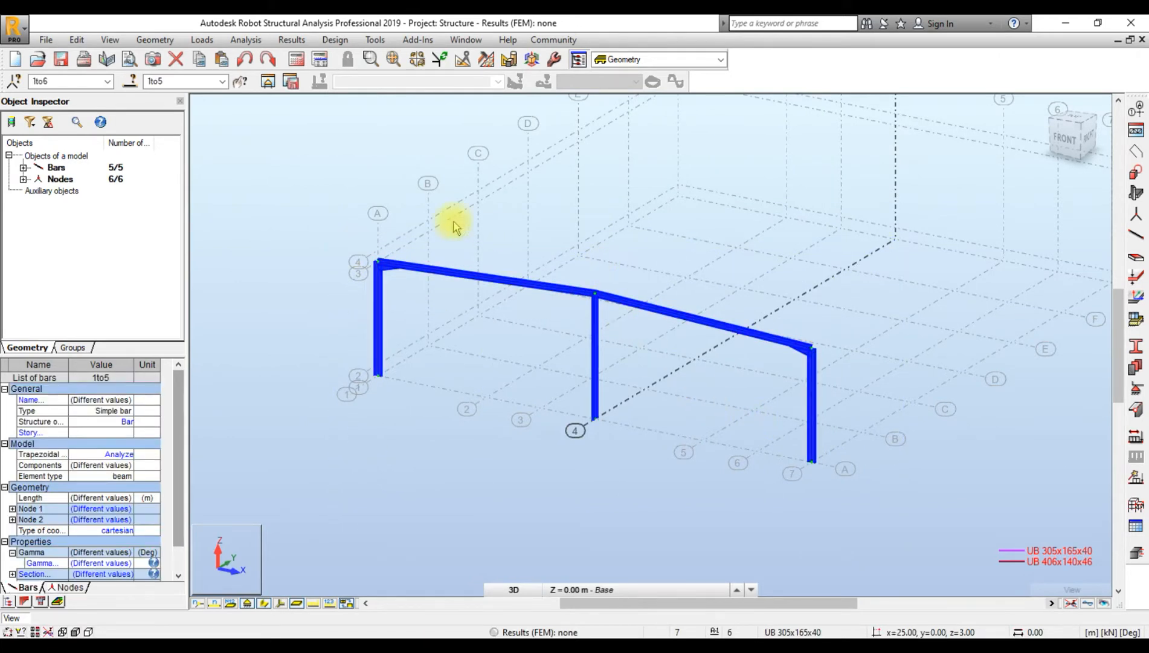
left_click(469, 63)
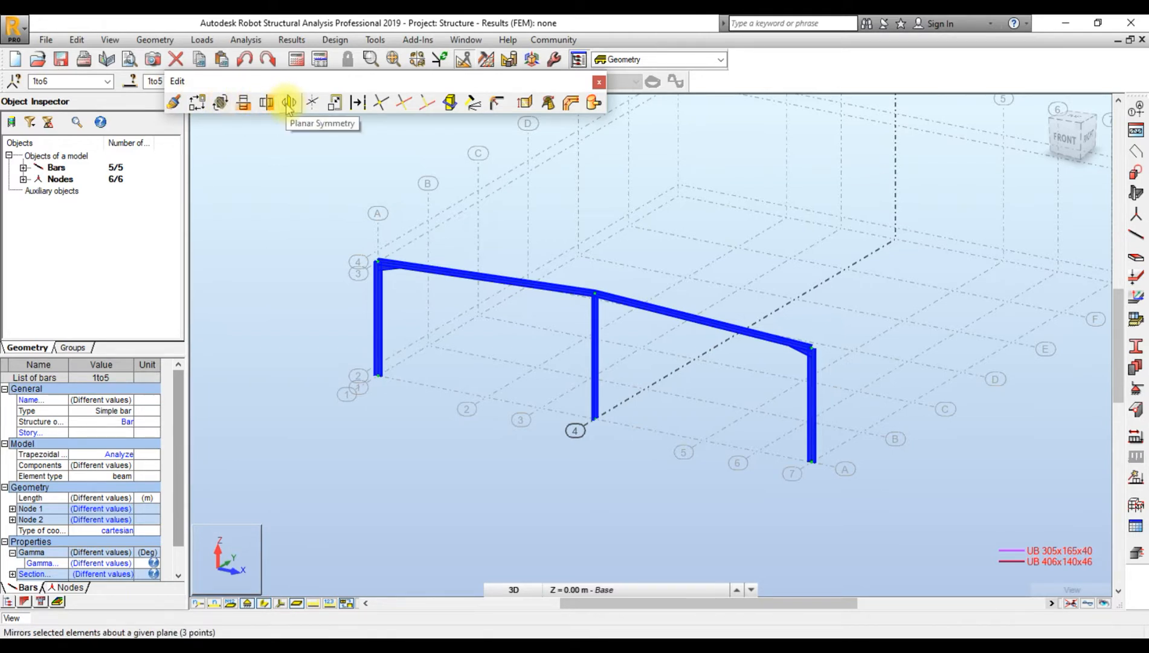
left_click(198, 104)
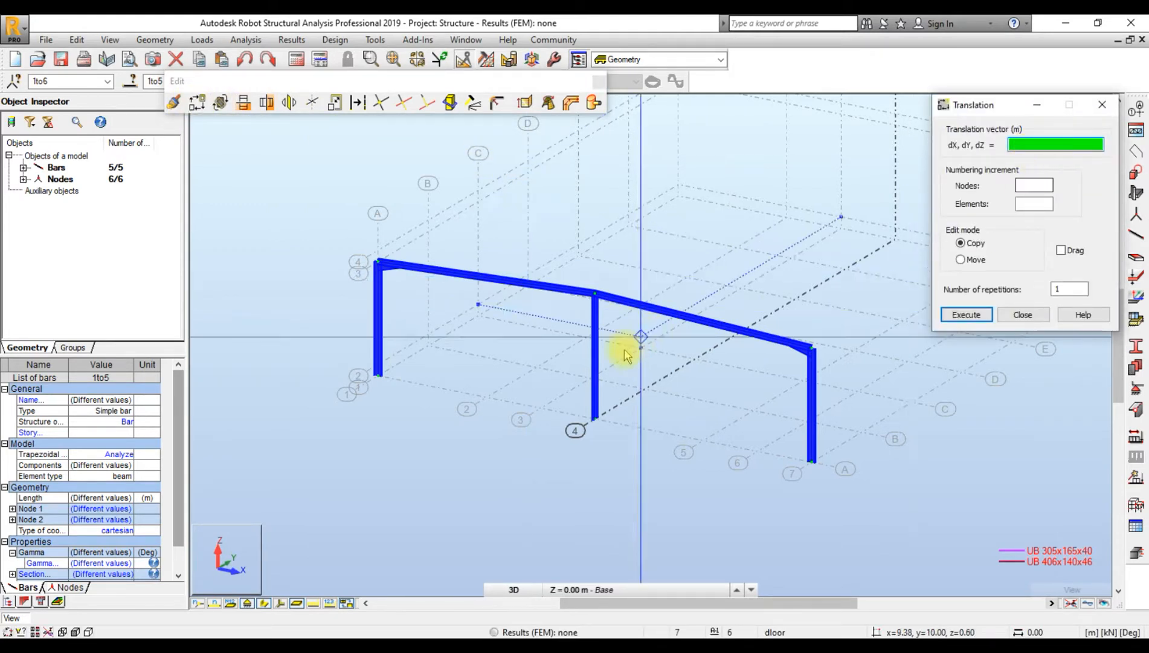
scroll(629, 350, "down", 2)
scroll(800, 416, "up", 3)
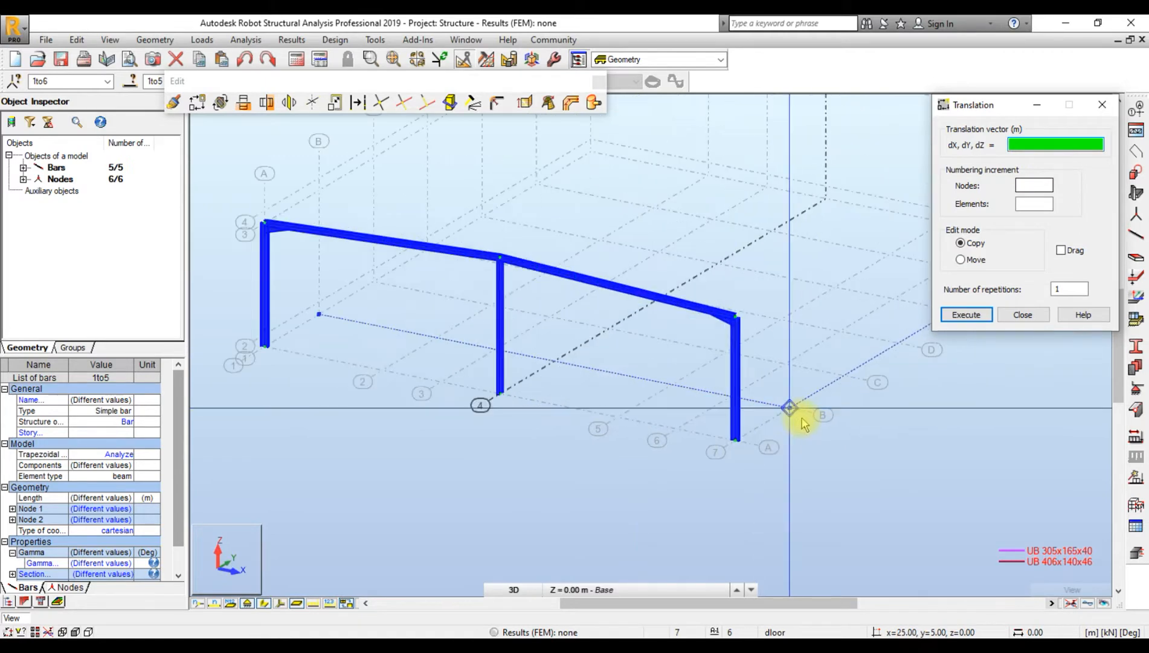
left_click(737, 447)
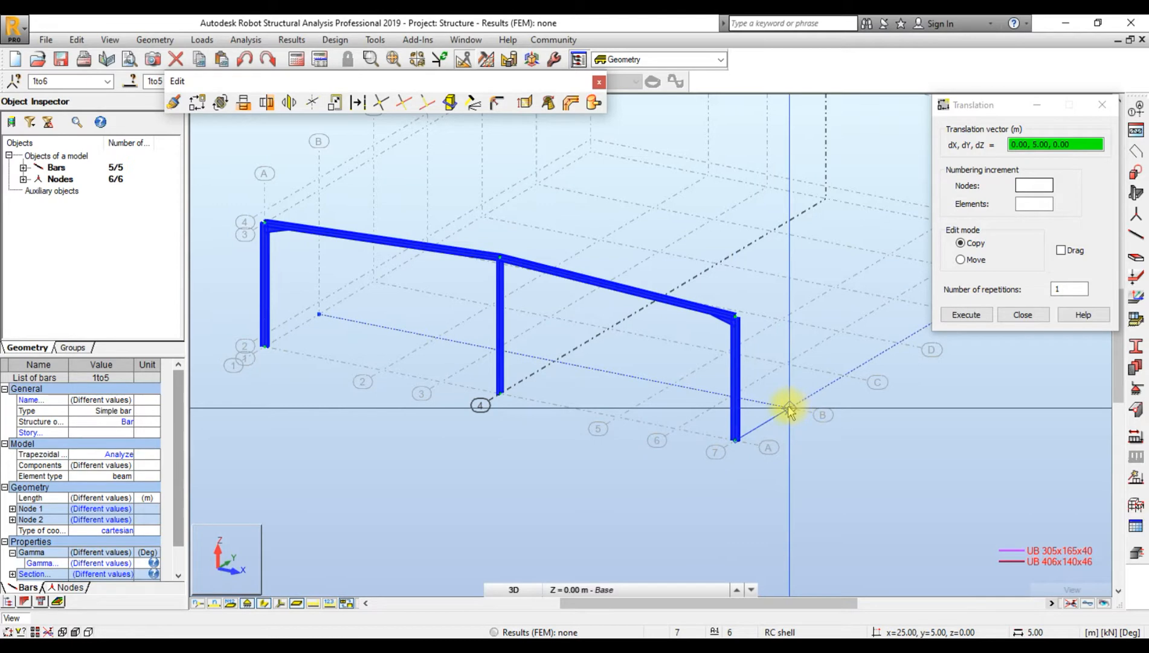
left_click(787, 407)
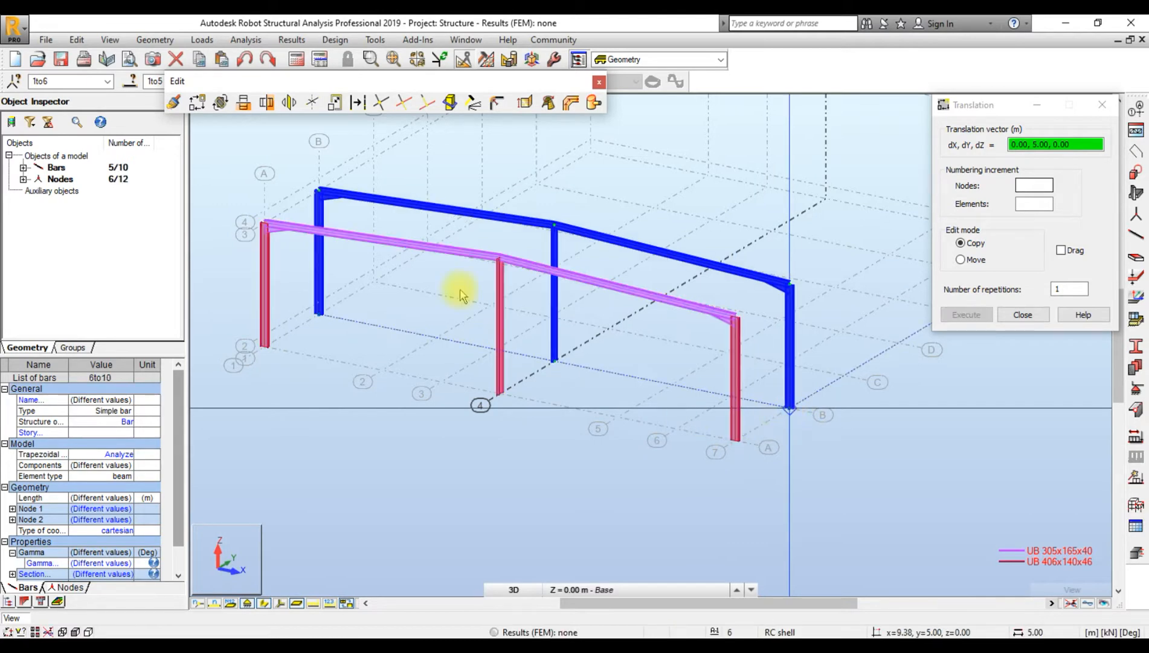
- Copy the frame on axis B along the building with translation vector 0,5,0 and 5 repetitions, and finish the translation
middle_click_drag(788, 447, 686, 492)
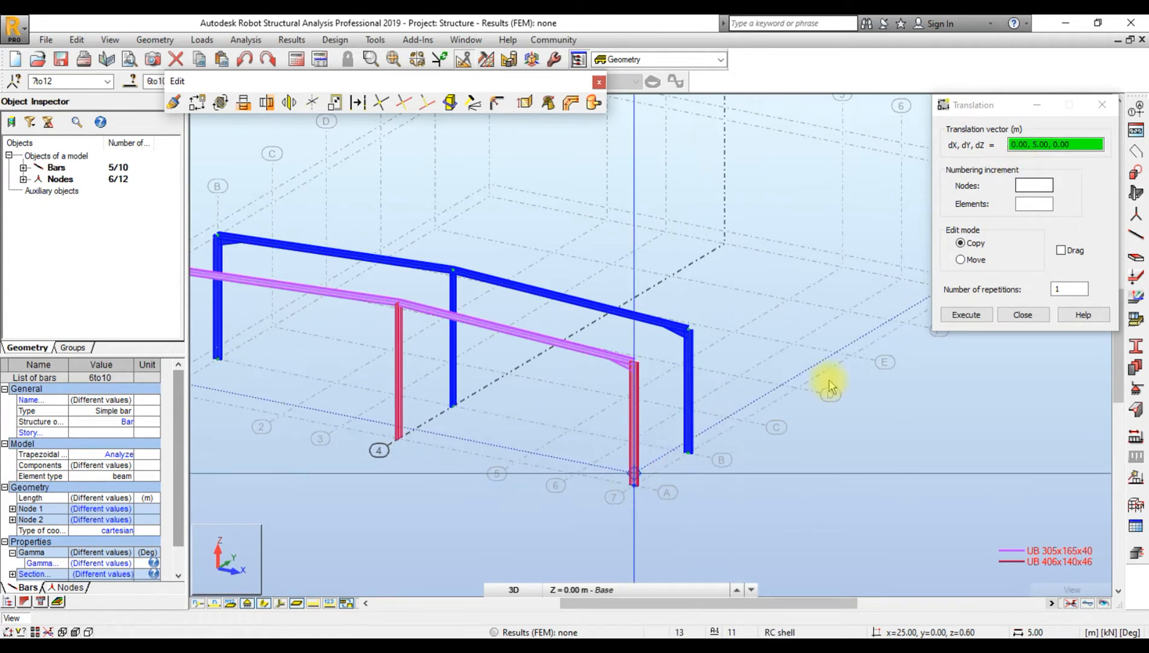
left_click(1093, 139)
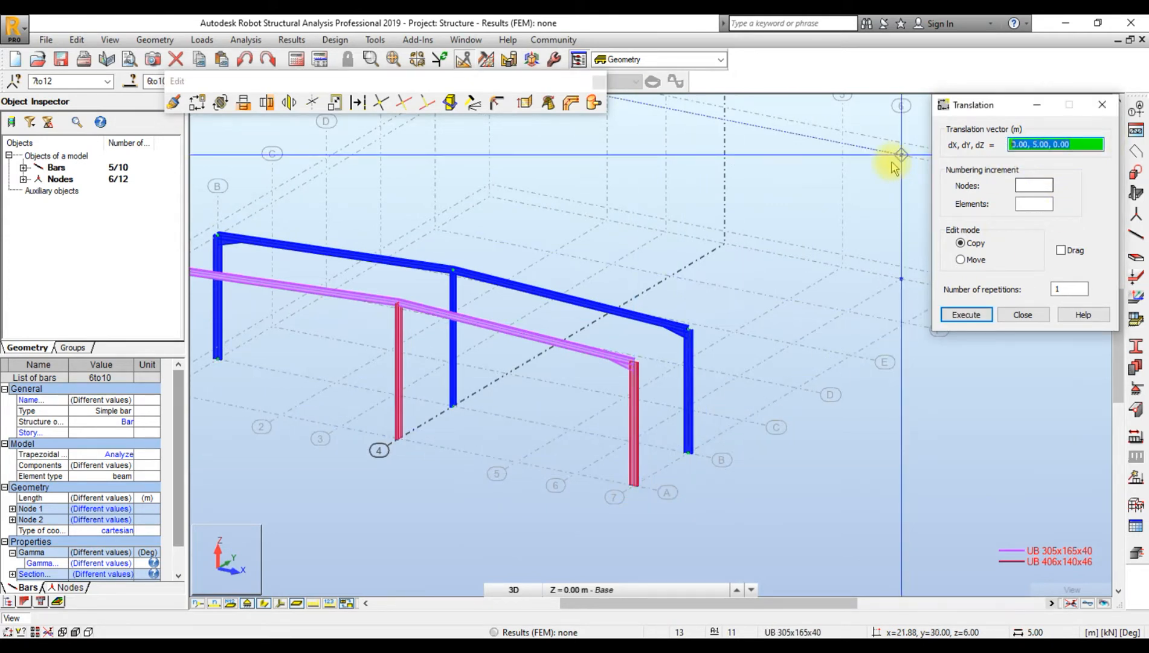
type("0,5")
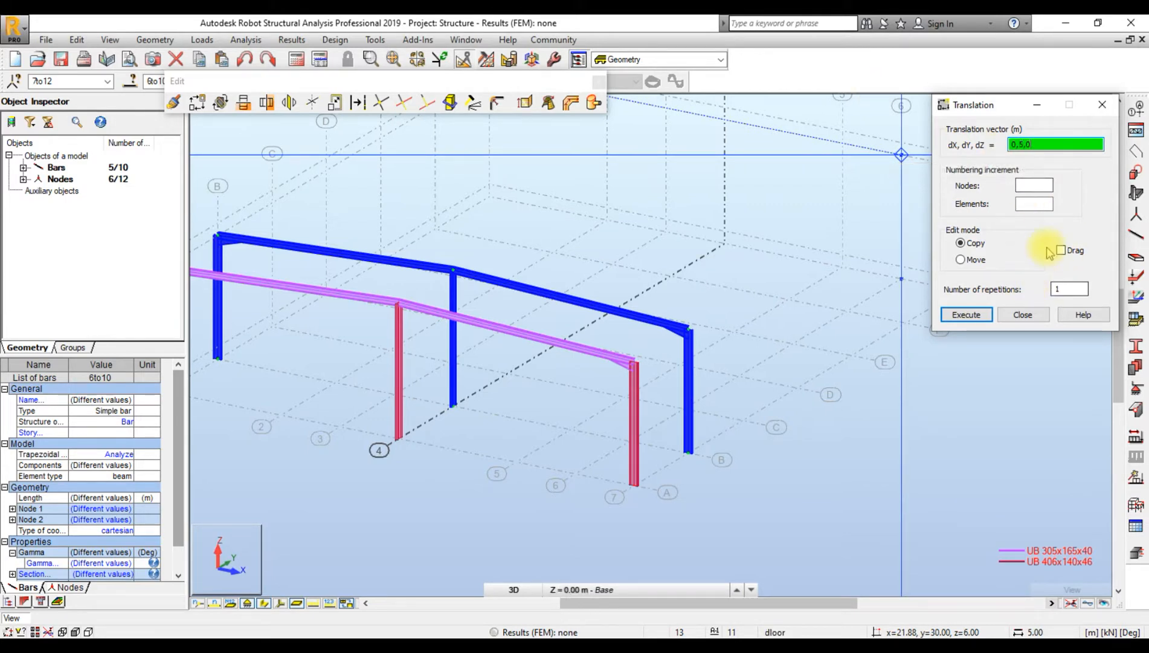
left_click(1088, 288)
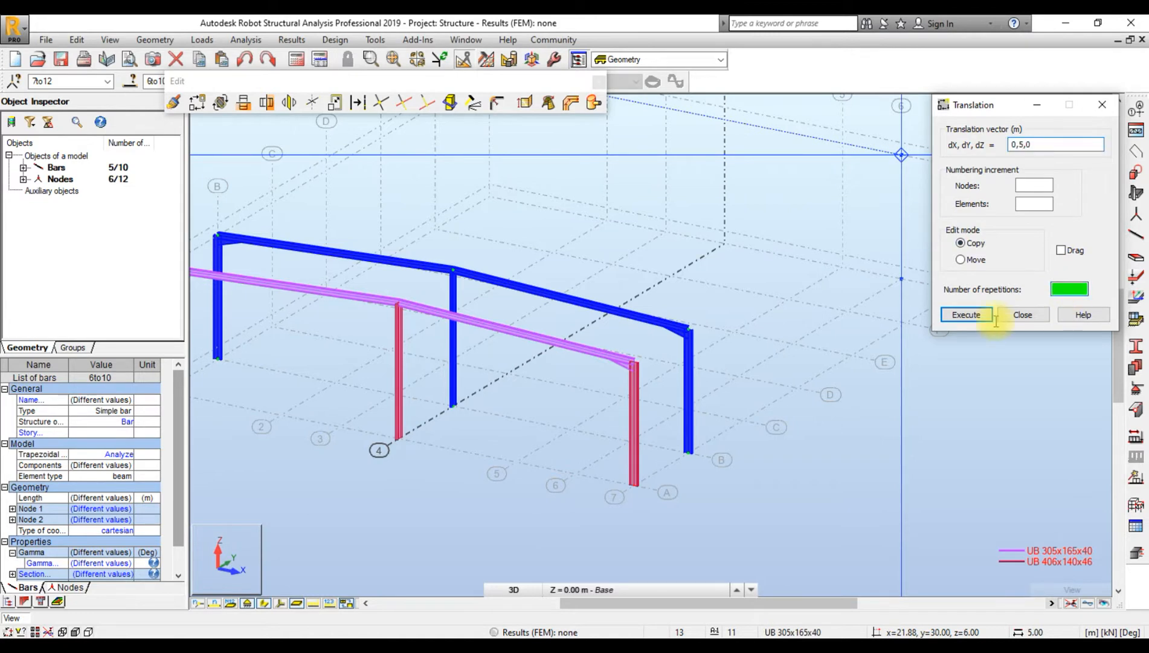
type("5")
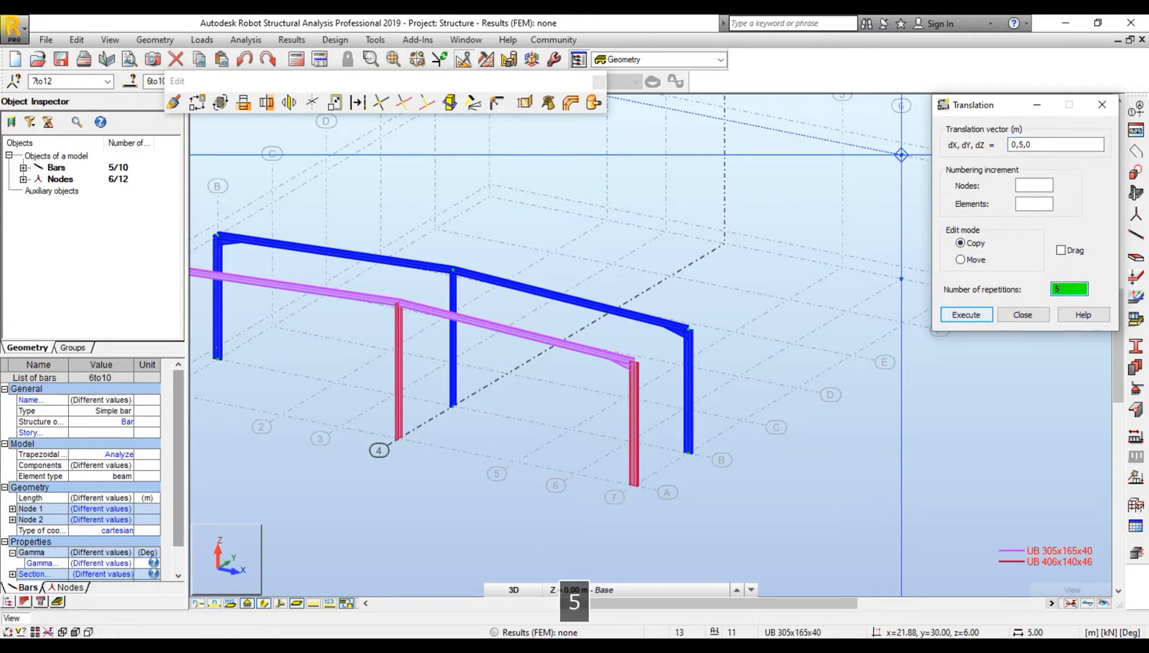
left_click(965, 315)
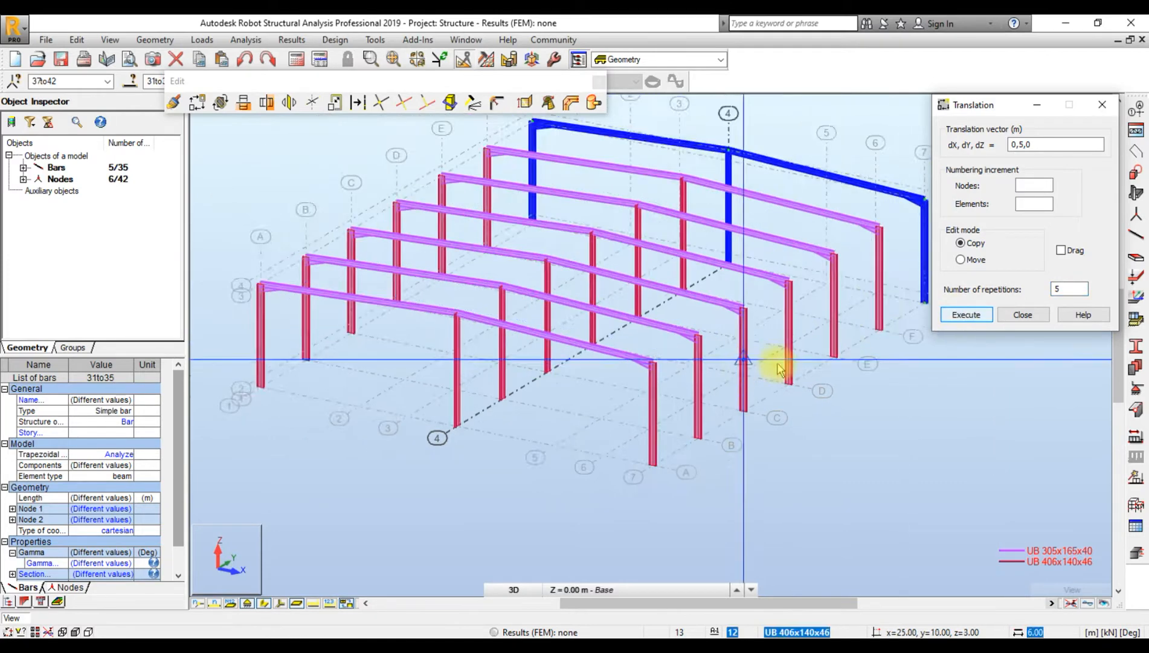
scroll(898, 293, "up", 10)
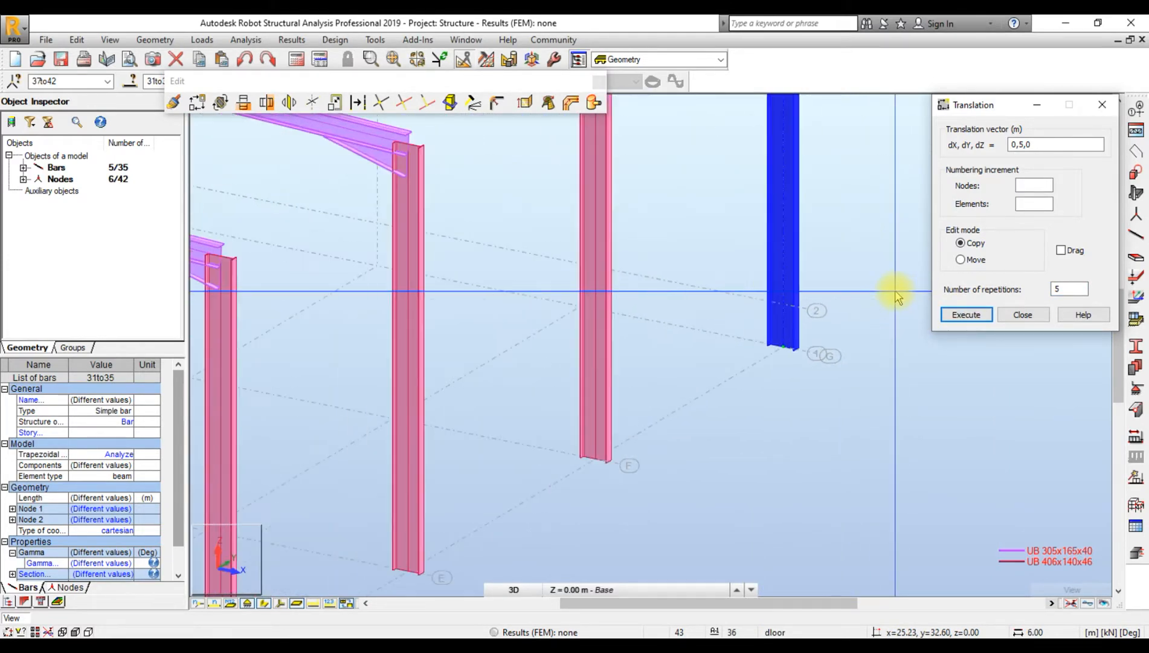
scroll(783, 347, "up", 5)
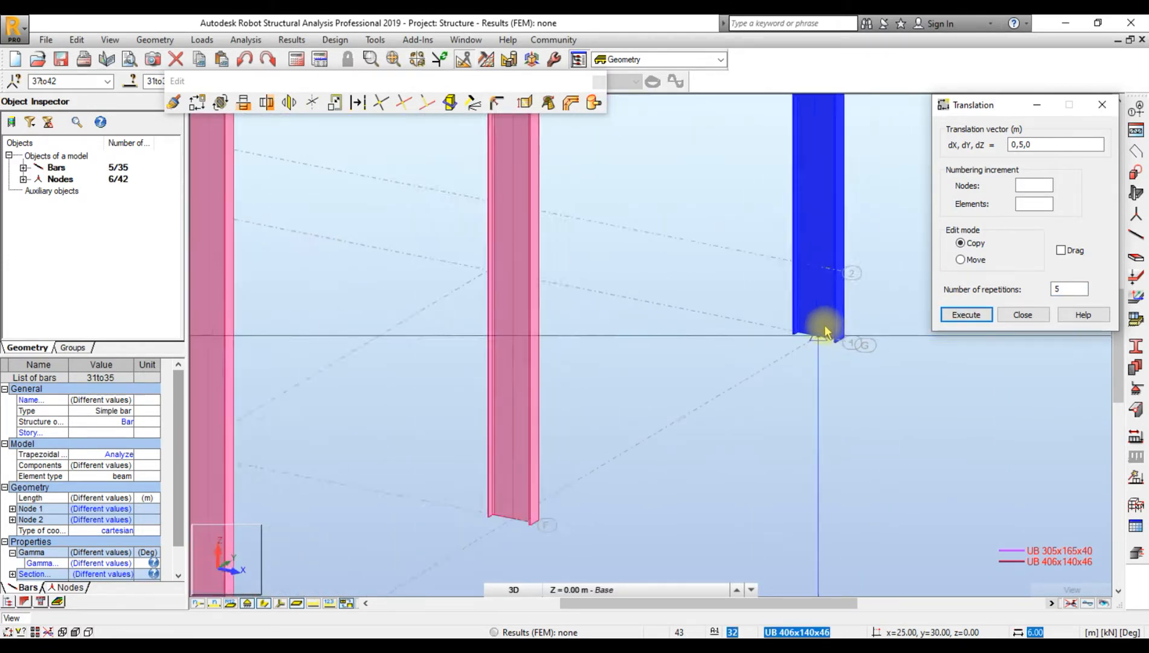
scroll(823, 331, "down", 10)
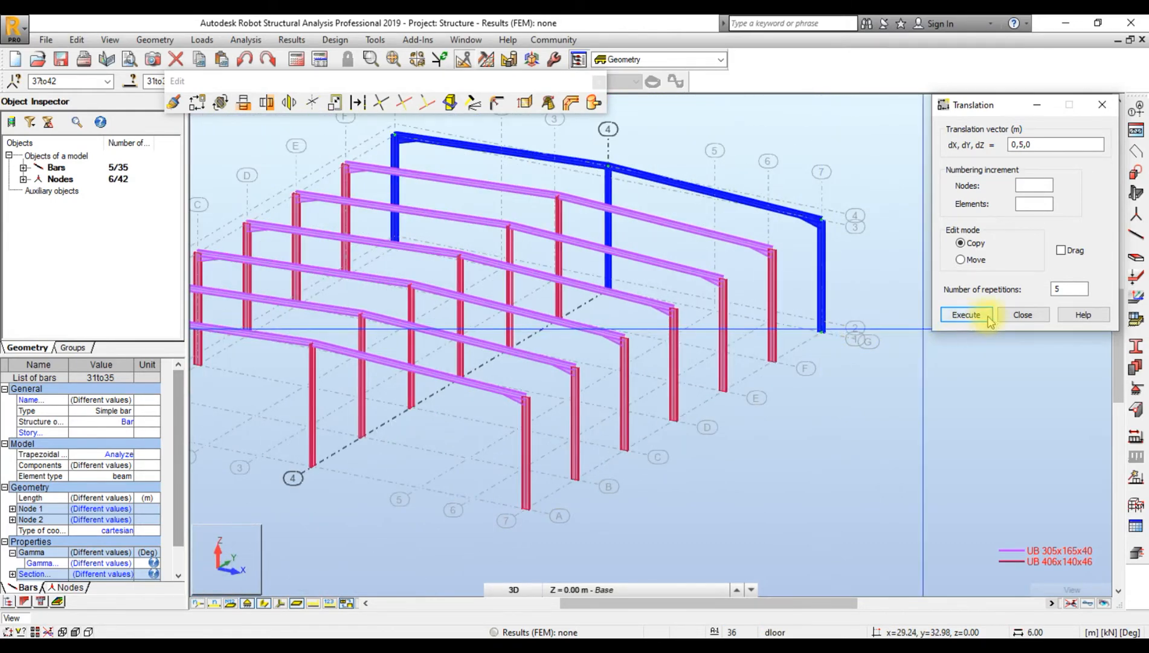
left_click(1023, 314)
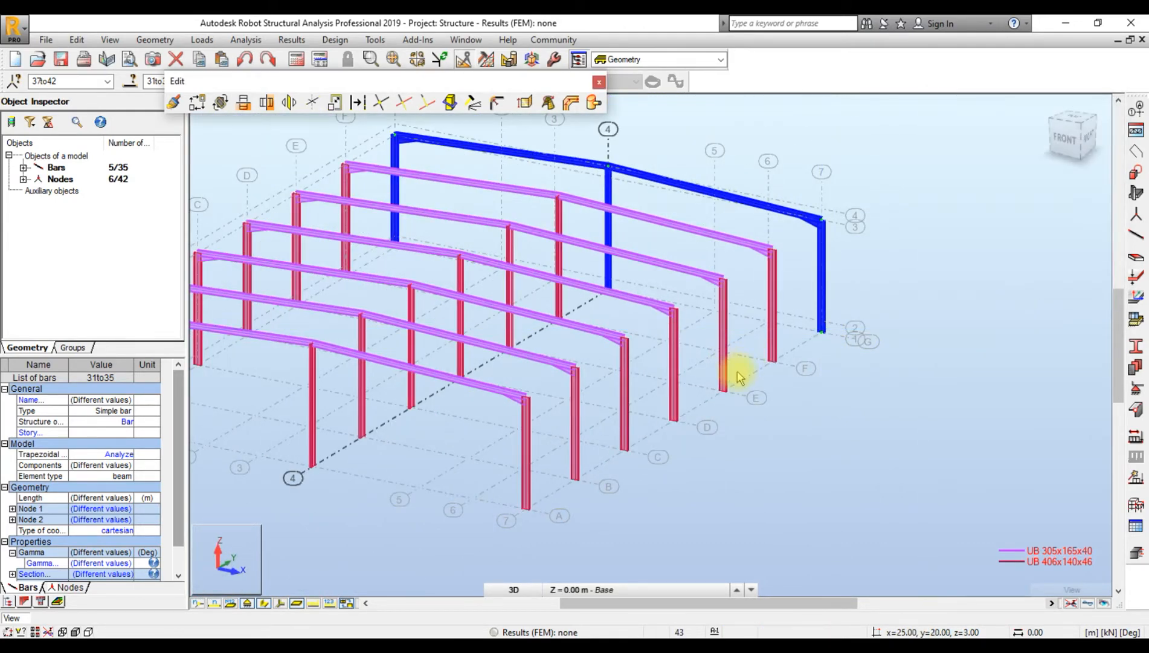
- Delete the five middle columns on axis 4 from the interior frames on axes B to F, keeping those of the end frames
scroll(719, 377, "down", 3)
scroll(526, 364, "up", 4)
scroll(834, 293, "down", 2)
scroll(834, 290, "up", 5)
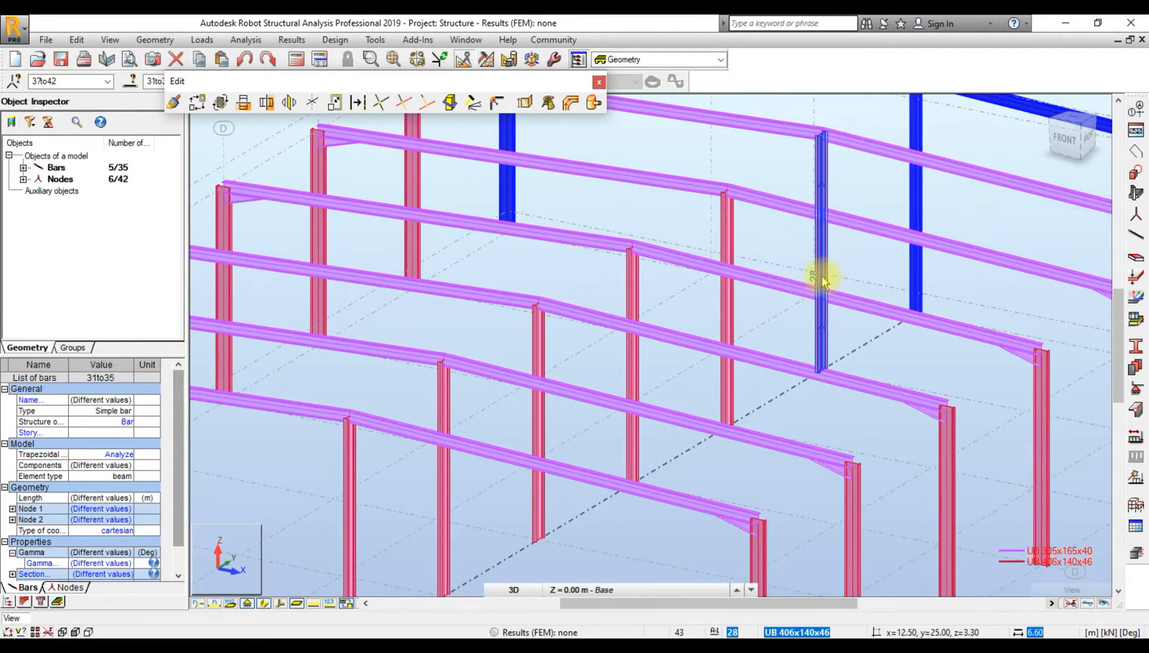
left_click(823, 282)
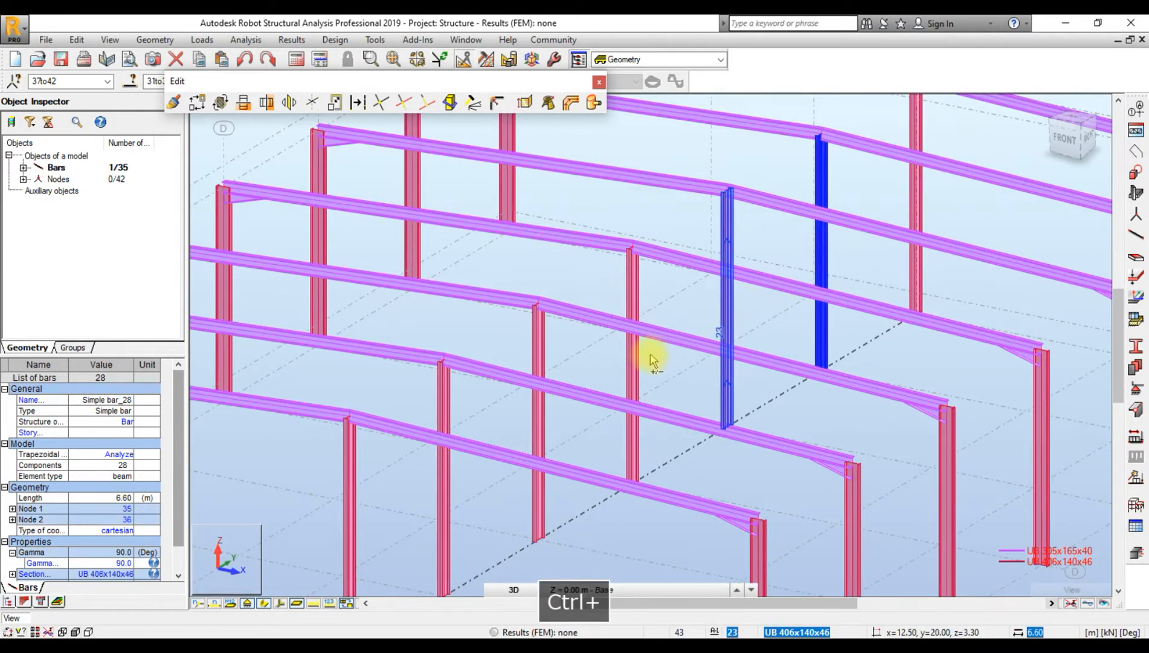
left_click(633, 370, "ctrl")
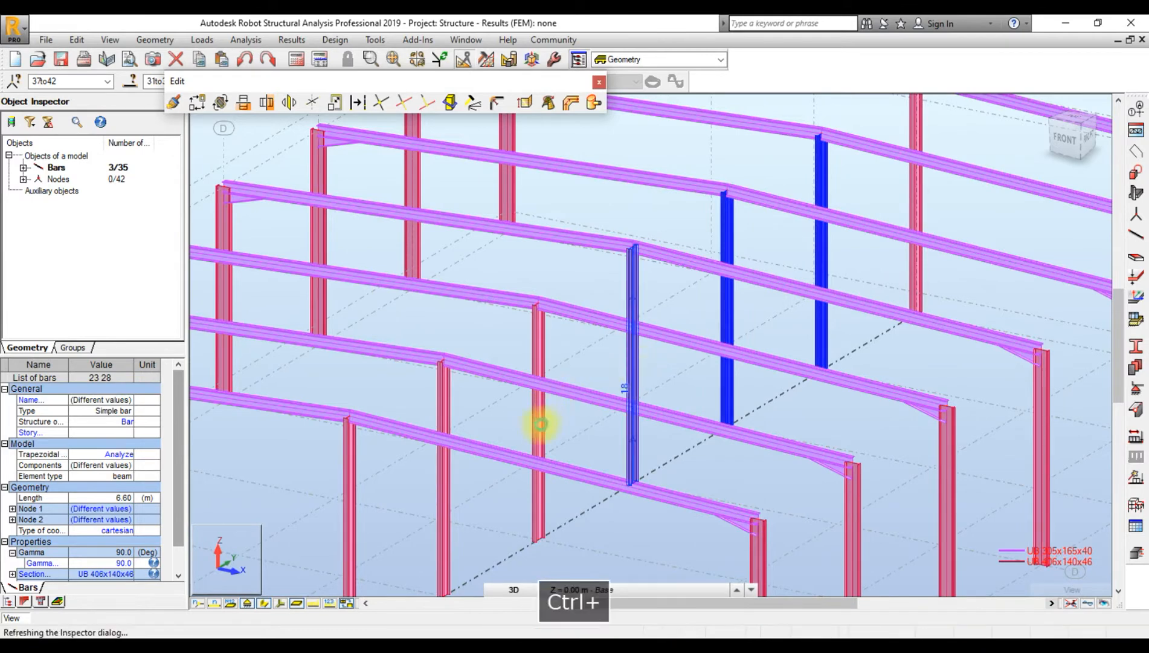
left_click(538, 430, "ctrl")
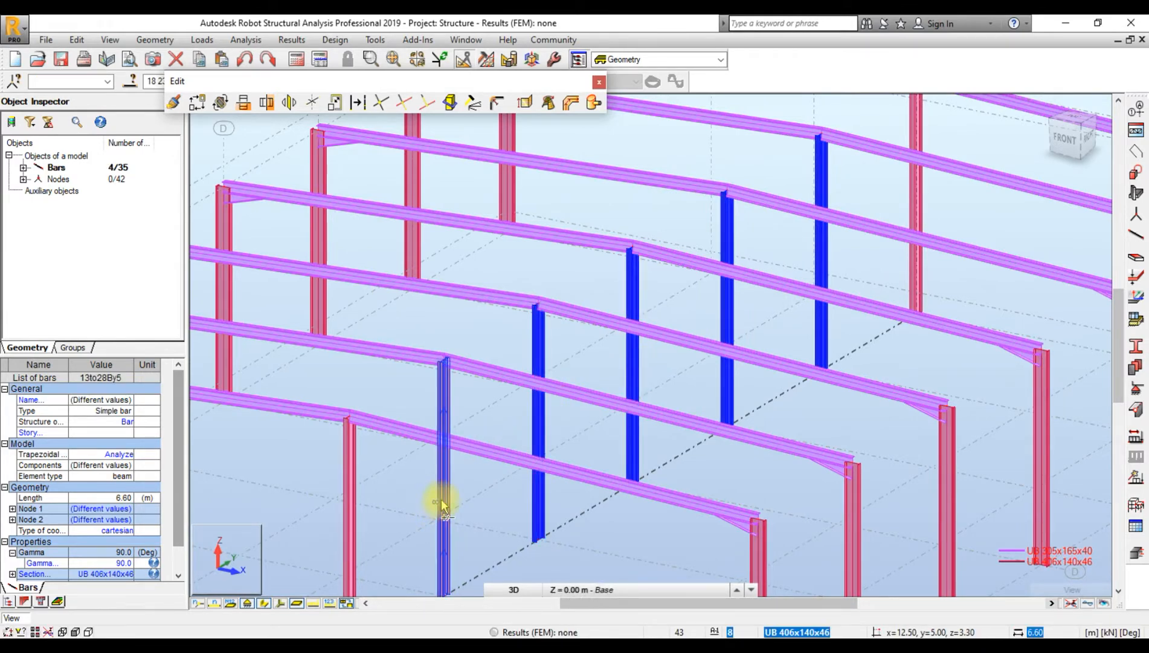
left_click(442, 501, "ctrl")
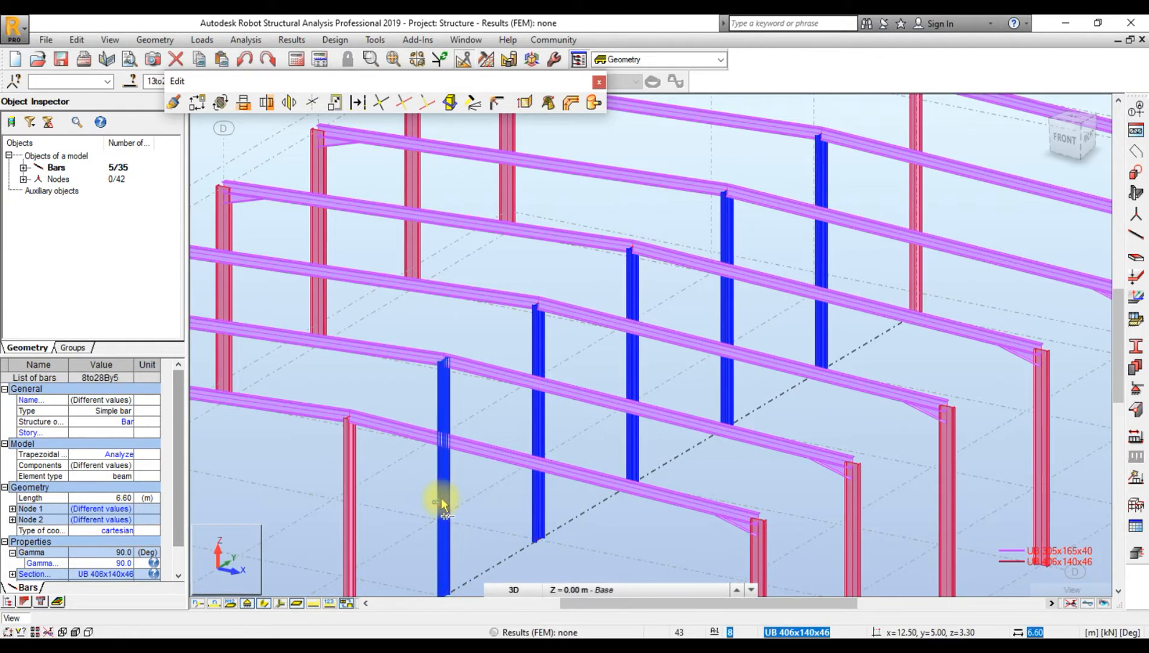
key("Delete")
- Turn on node numbers in the 3D view to identify the leftover base nodes along axis 4
scroll(619, 290, "down", 2)
scroll(620, 291, "down", 4)
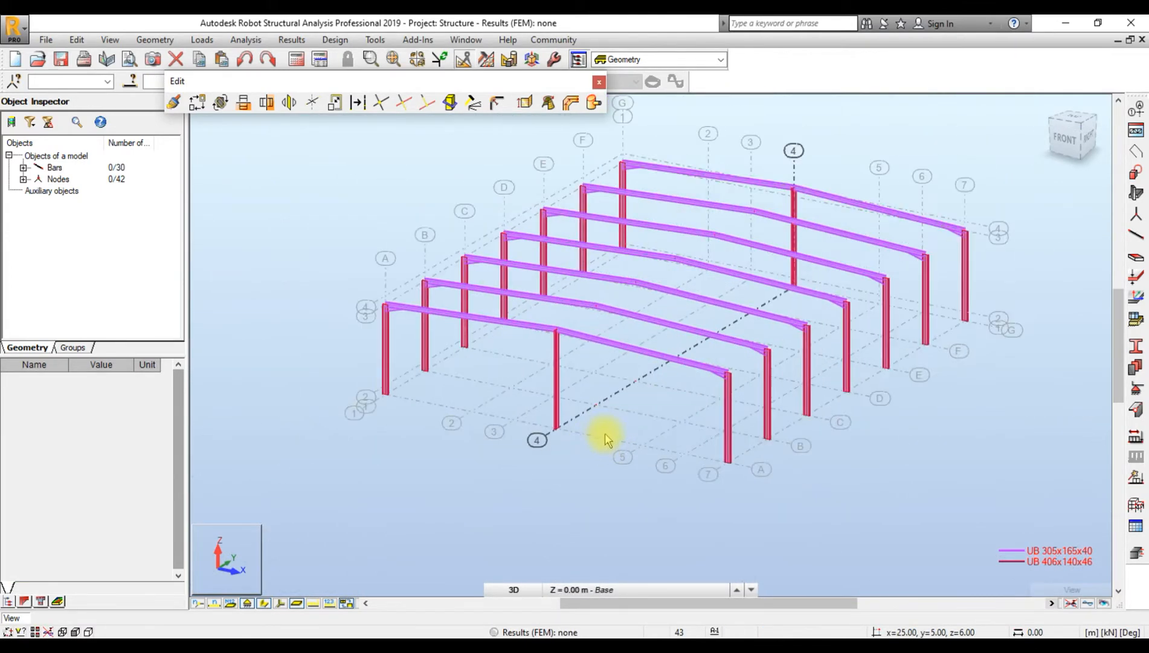
scroll(607, 434, "up", 1)
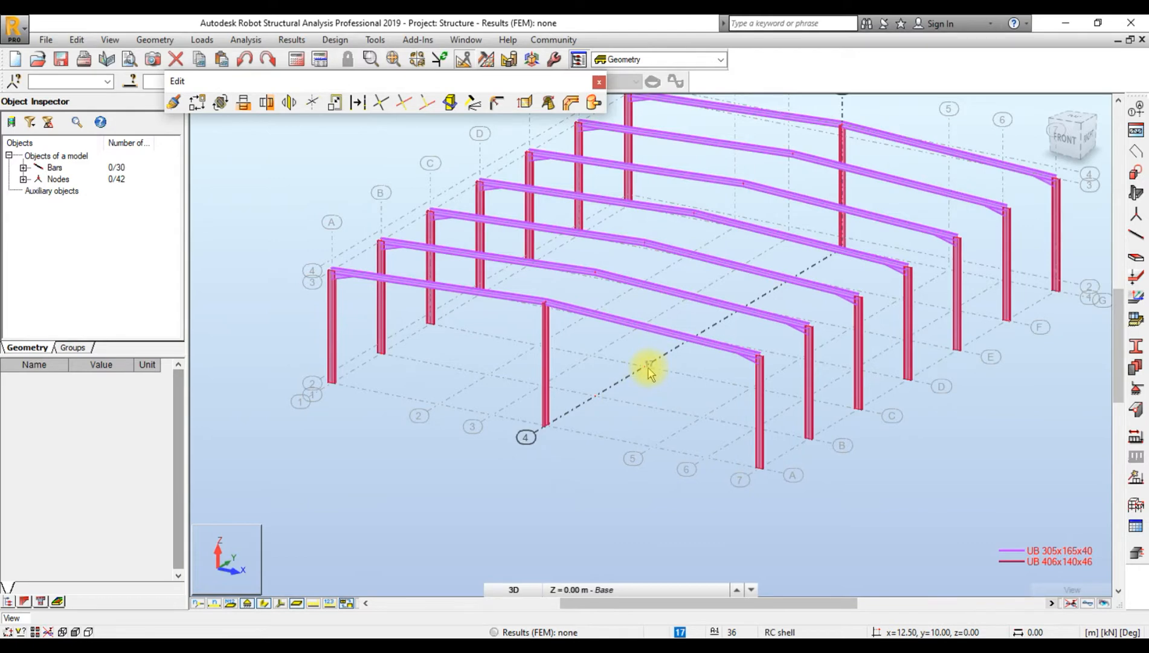
left_click(199, 605)
scroll(526, 405, "up", 5)
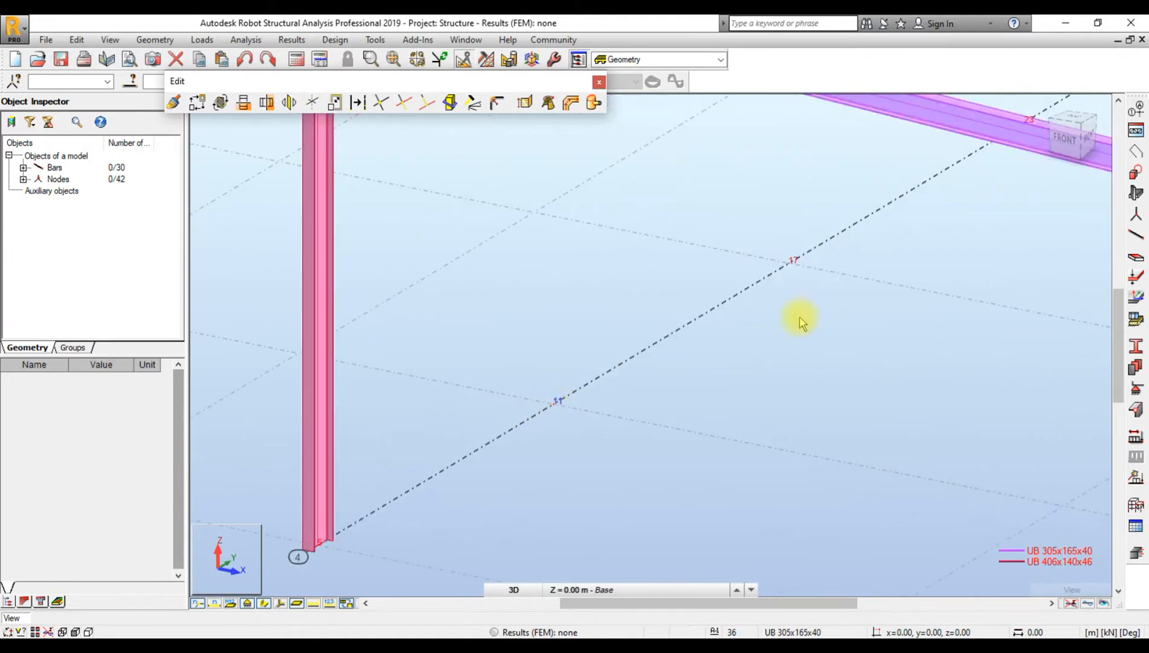
- Dock the floating Edit toolbar alongside the other toolbars so it no longer covers the 3D view
scroll(810, 311, "down", 3)
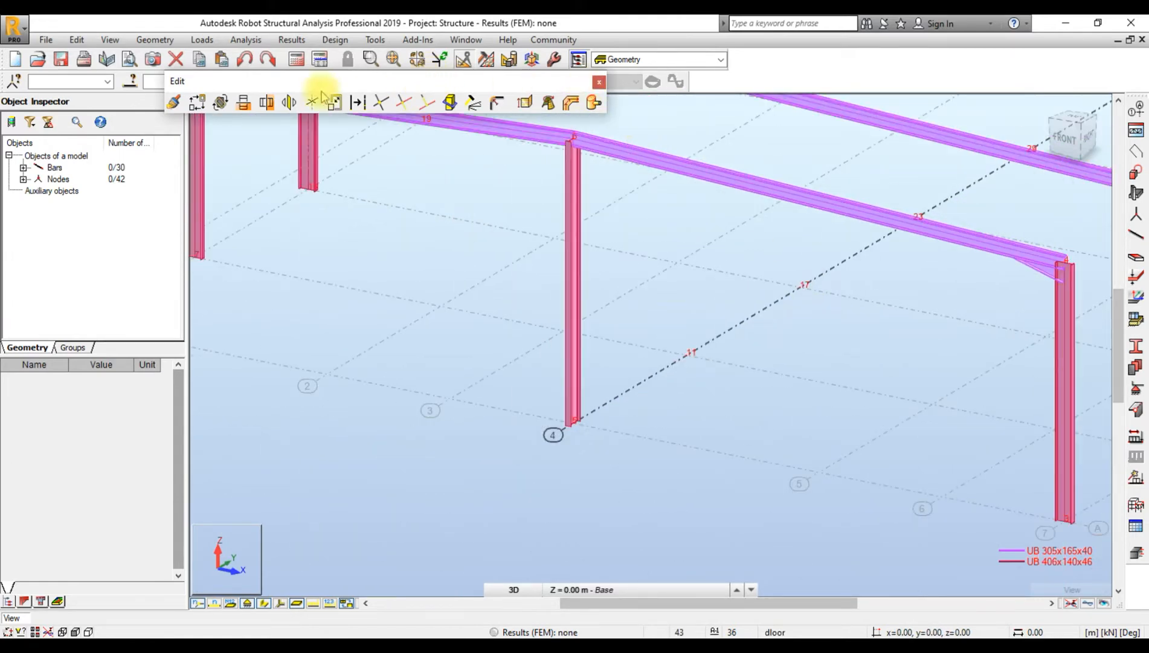
left_click_drag(347, 82, 872, 74)
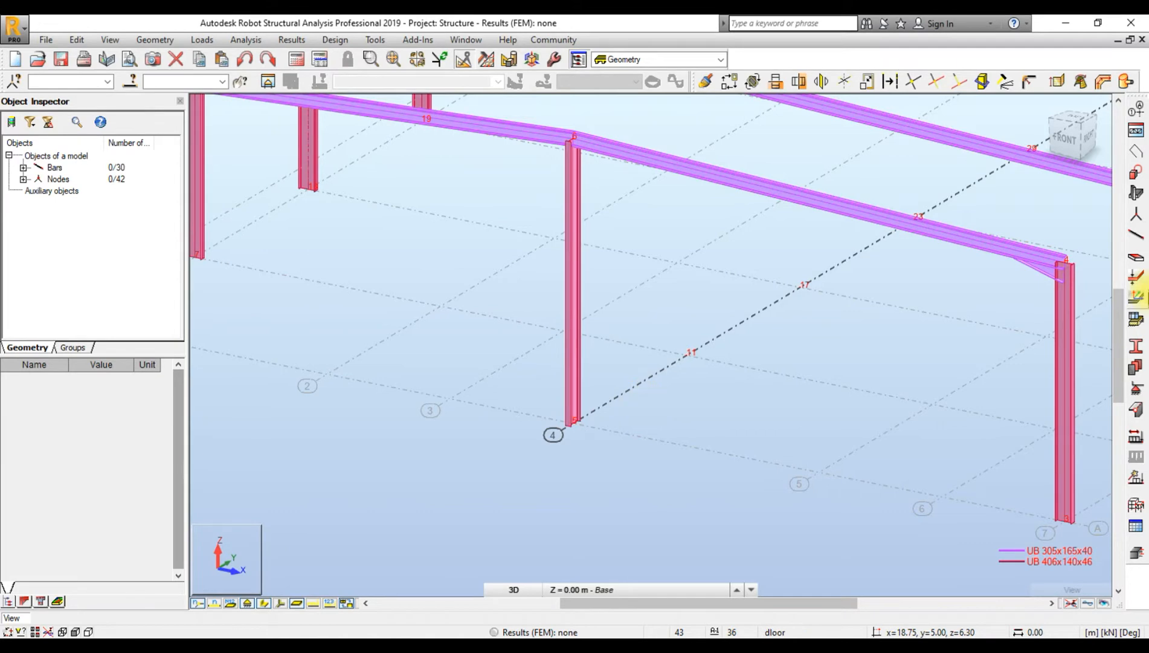
key("Escape")
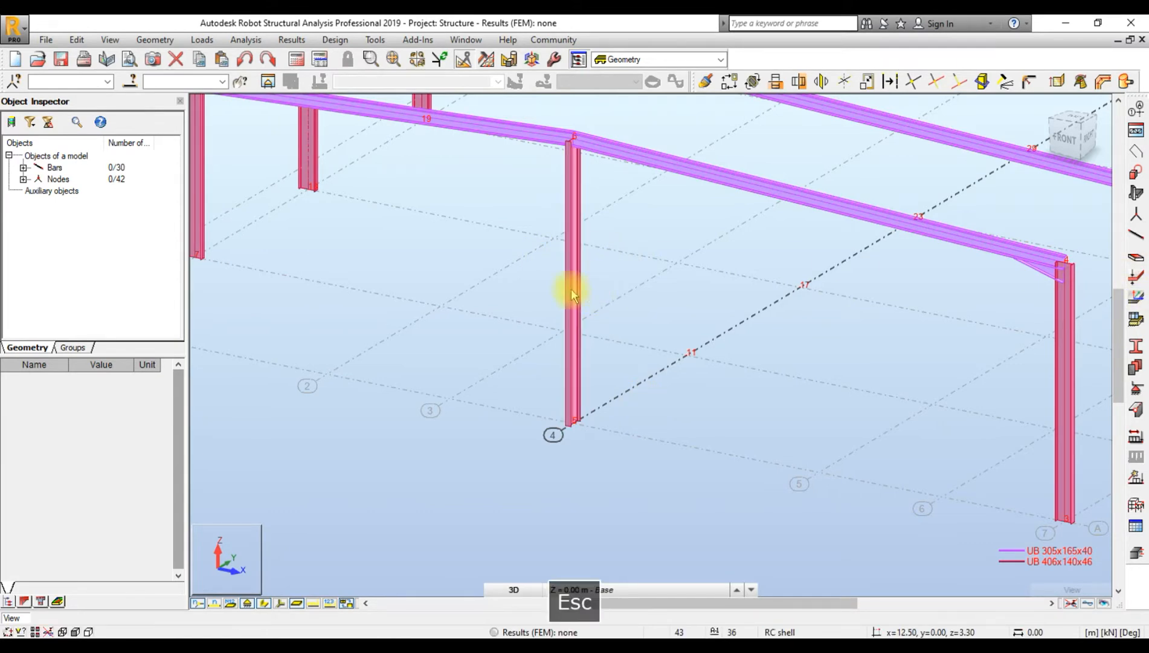
left_click(572, 295)
left_click(619, 345)
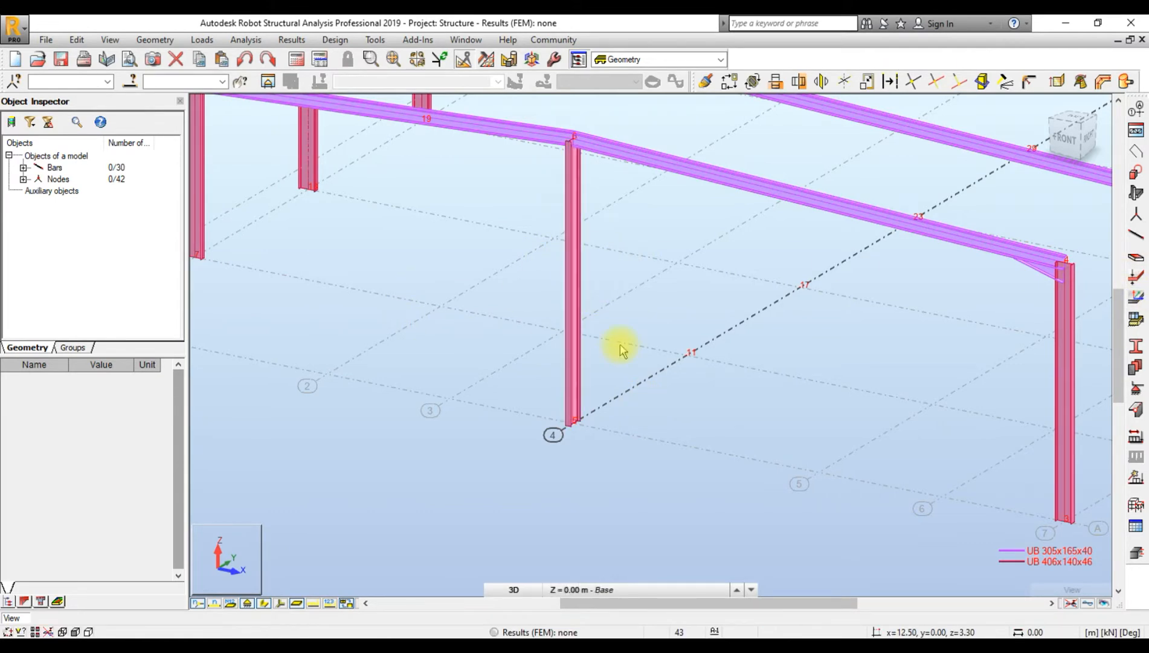
- Select all nodes and delete the unattached ones along axis 4, keeping the adjoining bars
scroll(760, 315, "down", 4)
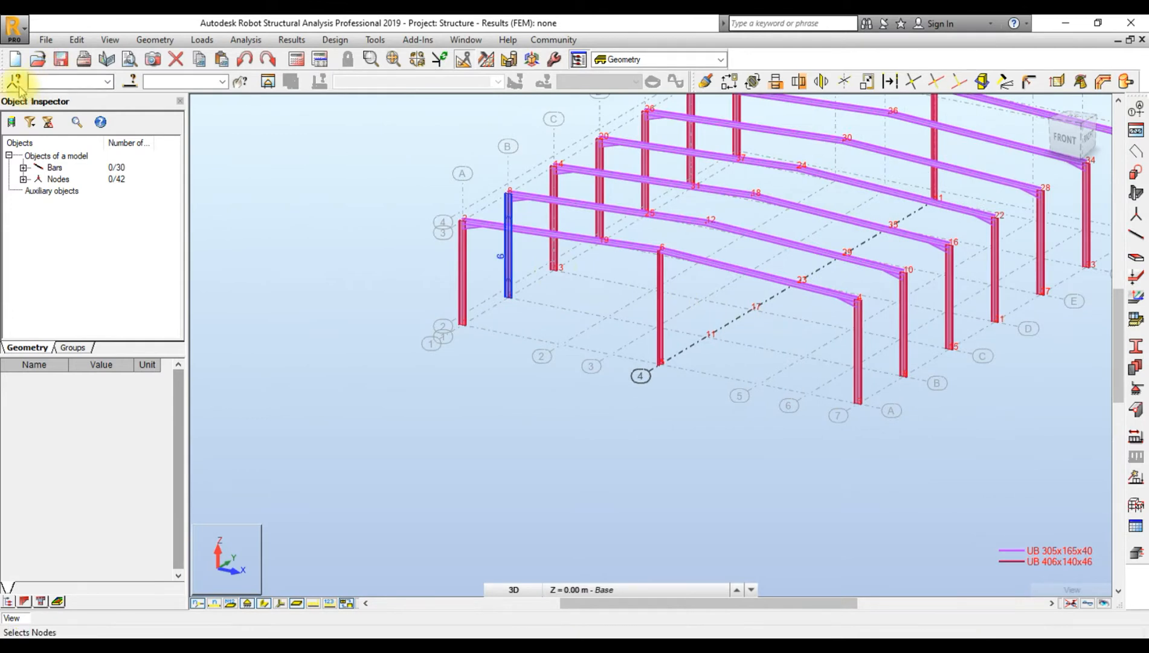
left_click(15, 86)
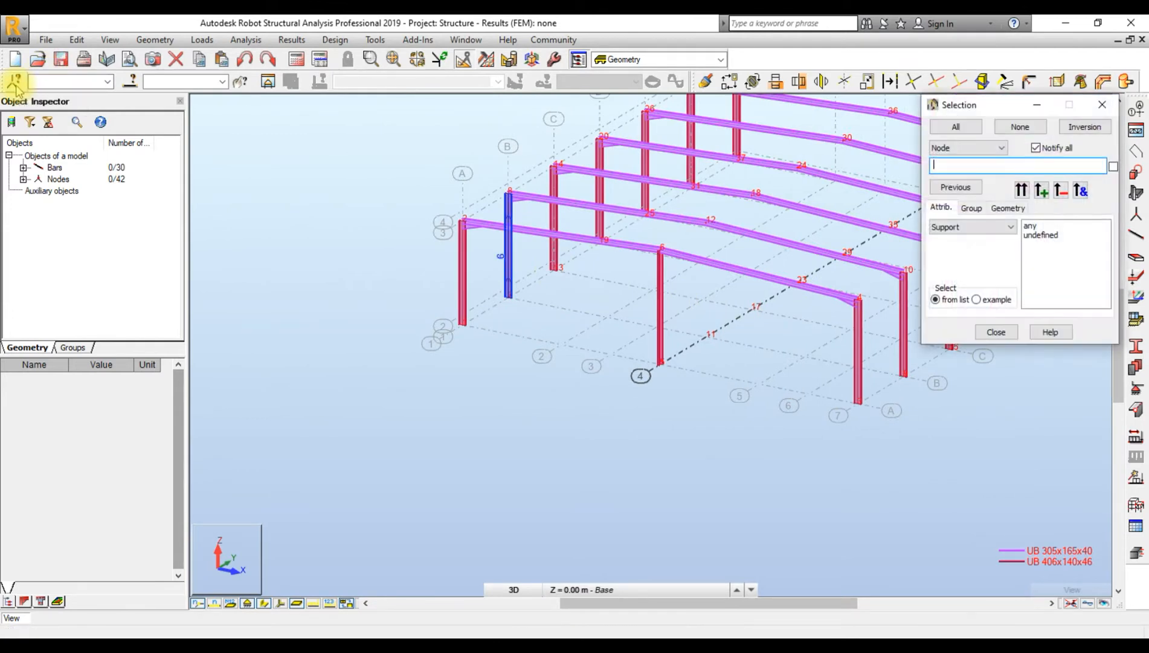
left_click(939, 130)
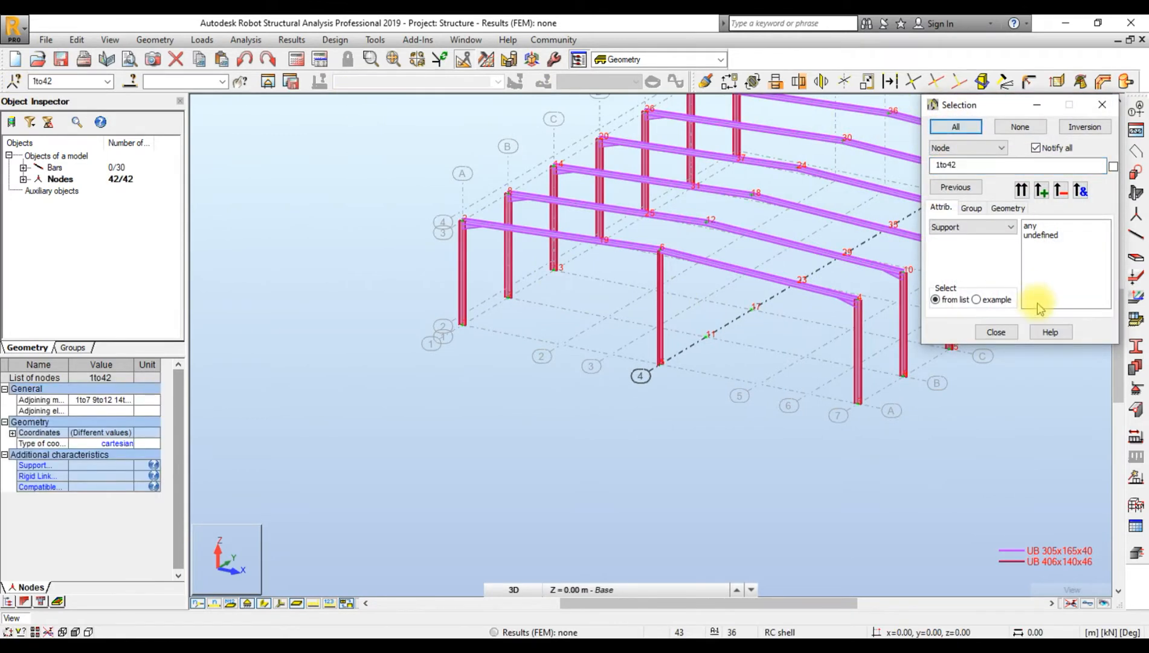
left_click(996, 332)
key("Delete")
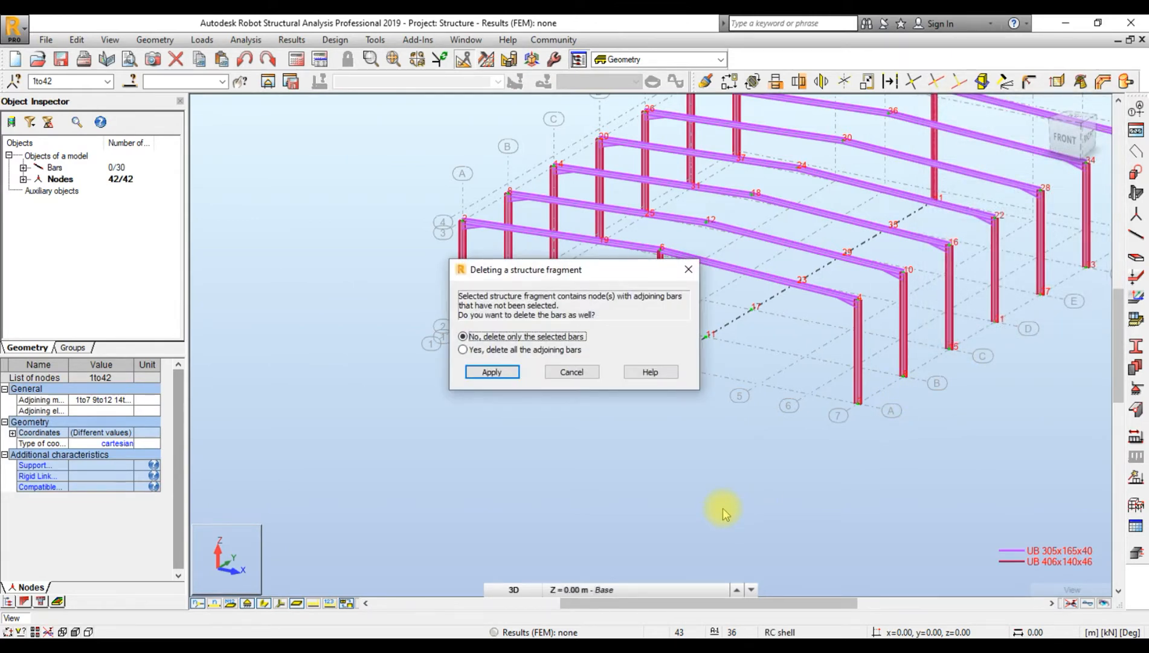
key("Return")
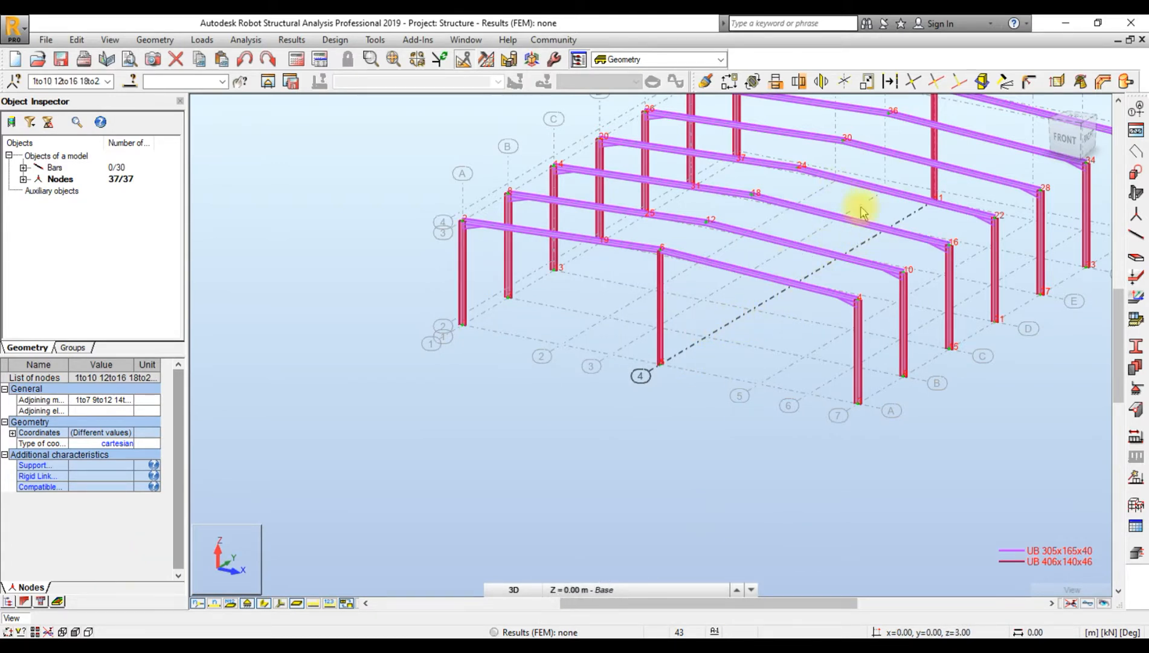
- Turn off the node numbers and turn on the bar numbers in the 3D view
left_click(201, 608)
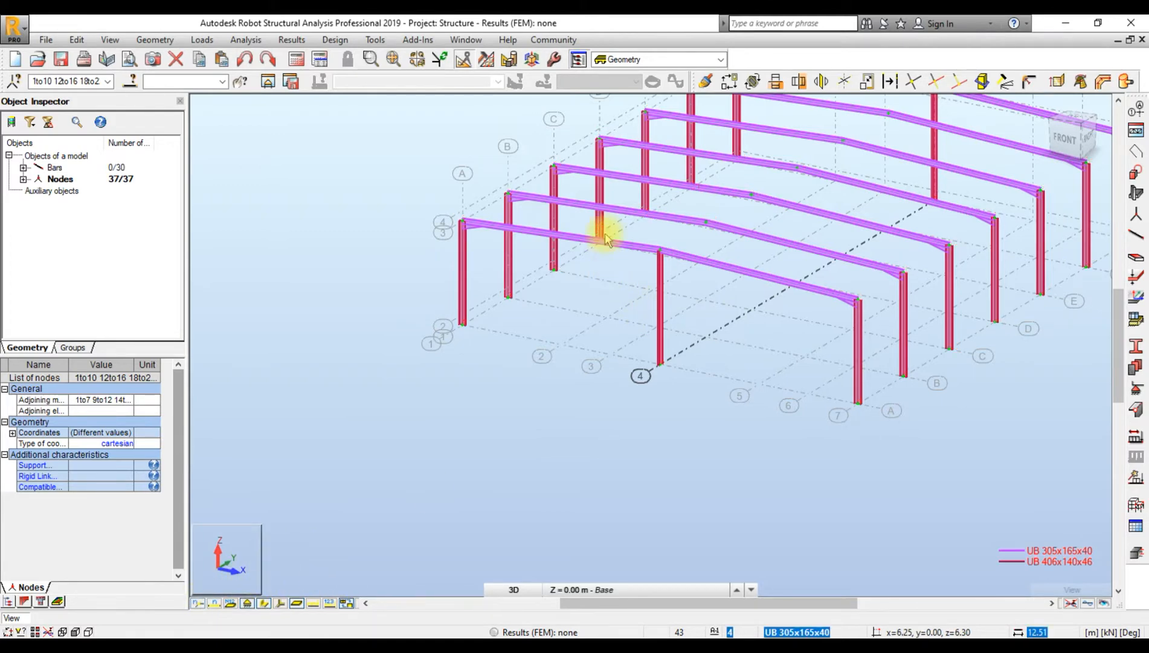
scroll(606, 239, "up", 3)
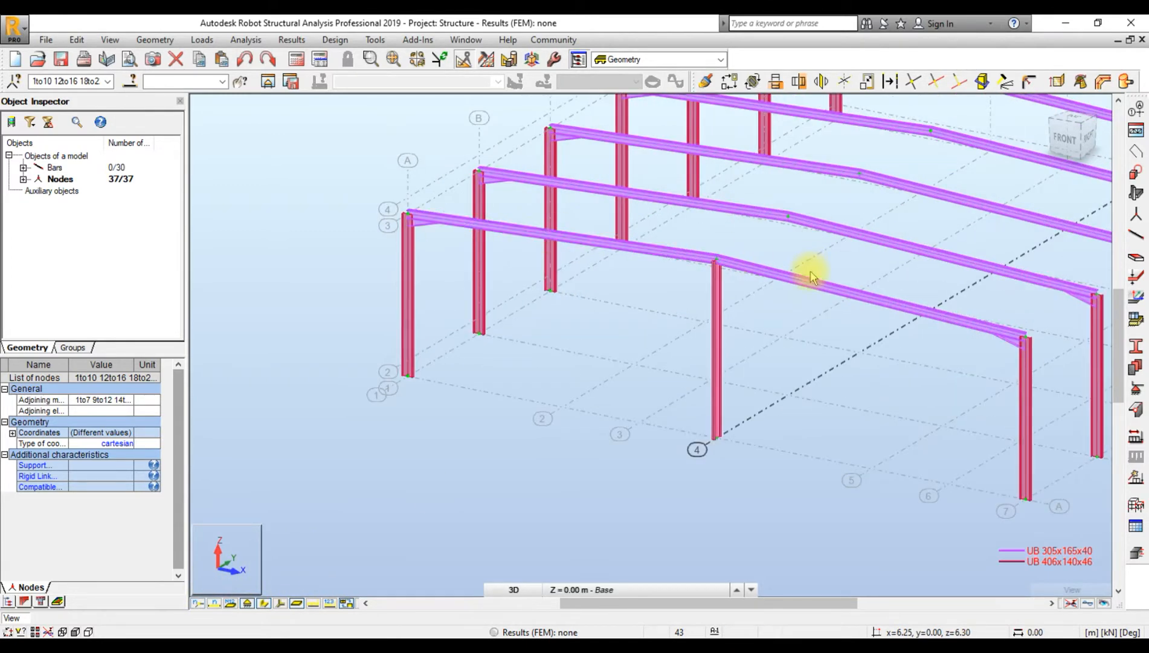
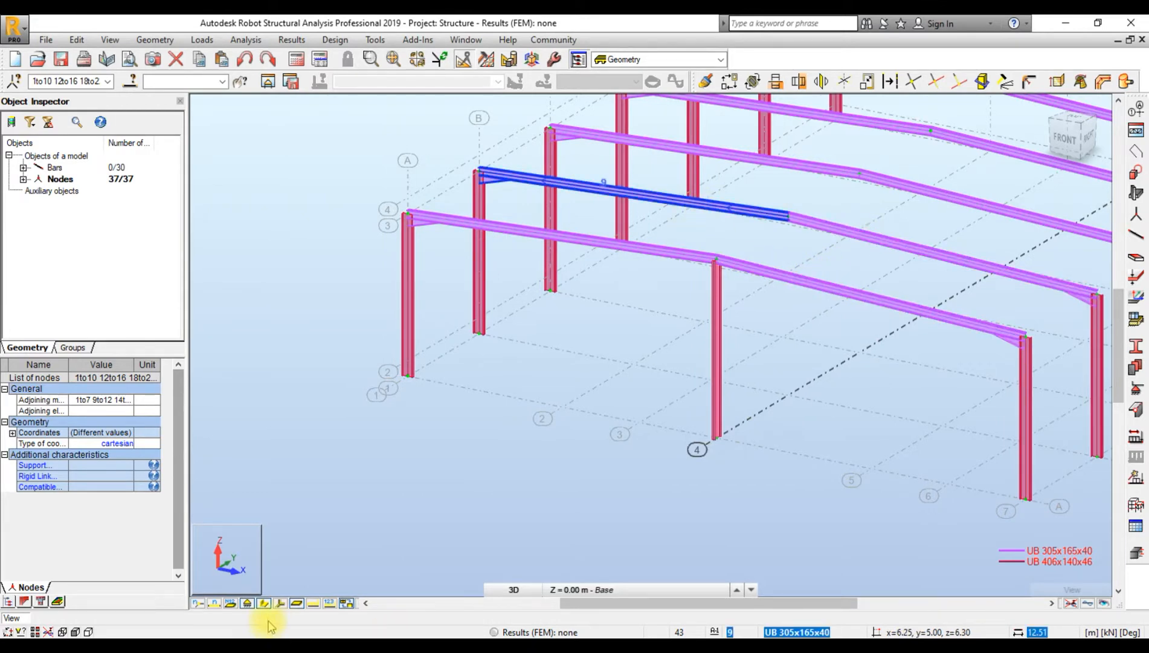
left_click(213, 605)
scroll(782, 393, "down", 2)
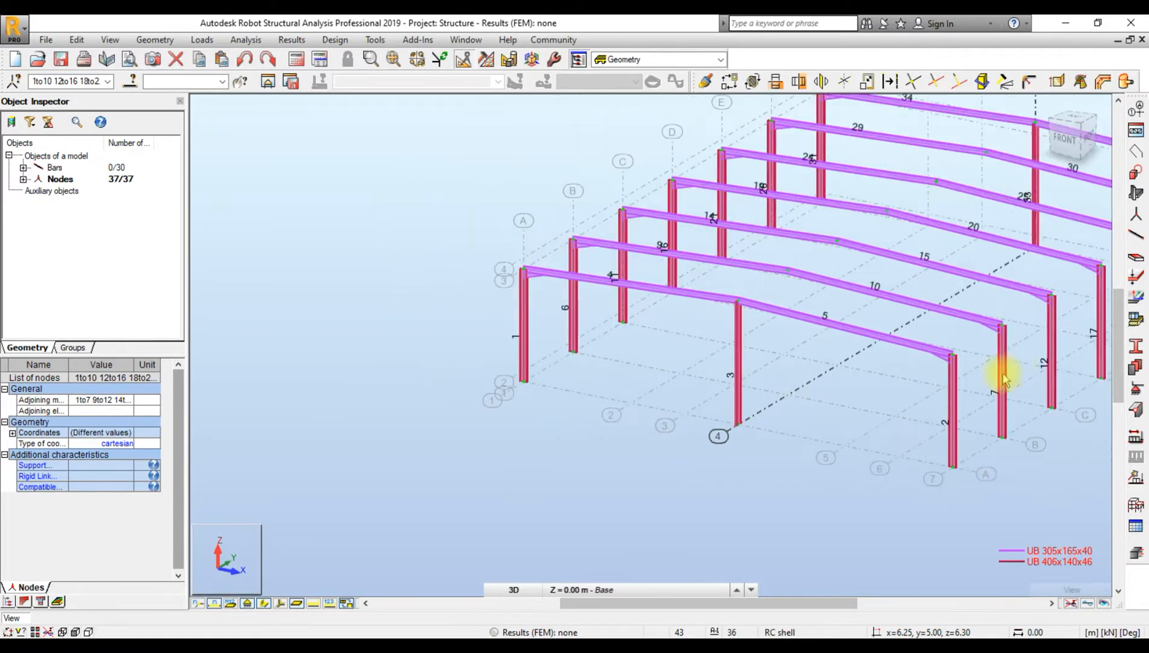
scroll(1021, 331, "up", 2)
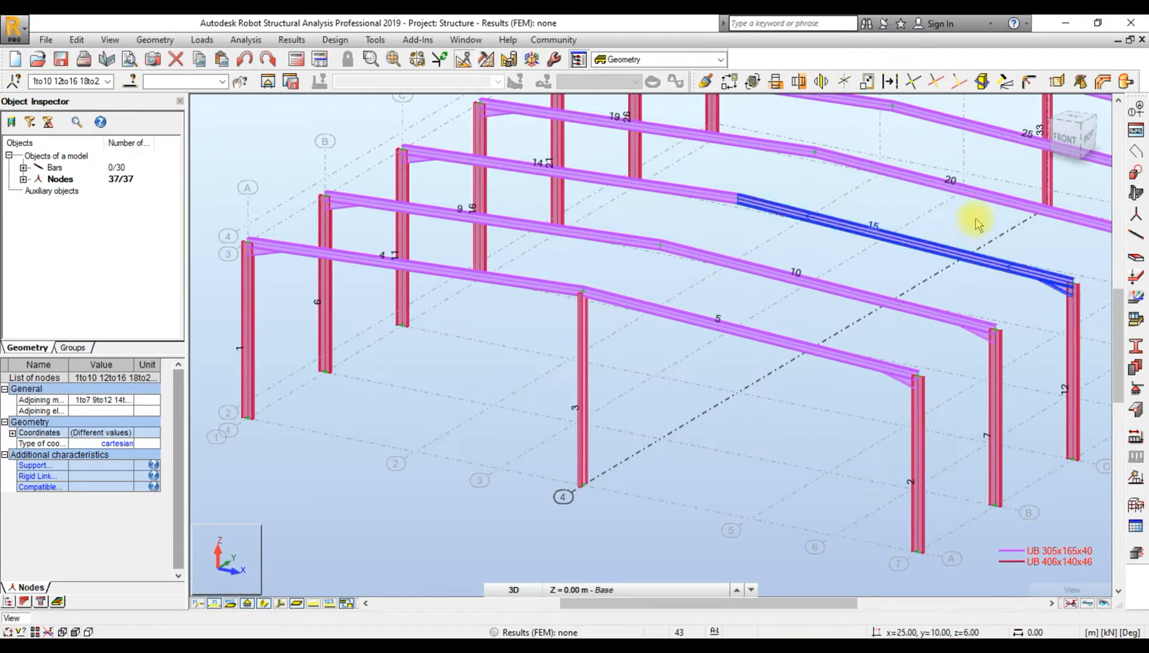
- Locate bar 20 in the model by selecting it by its number
left_click(188, 81)
type("20")
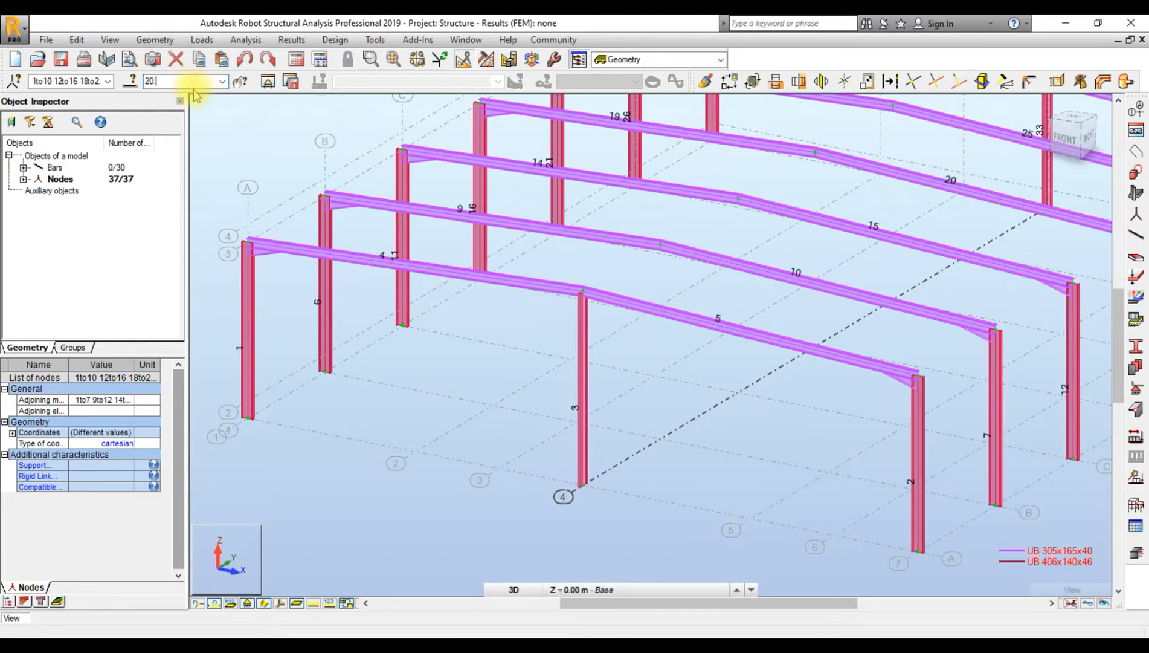
type(".0")
key("BackSpace")
key("BackSpace")
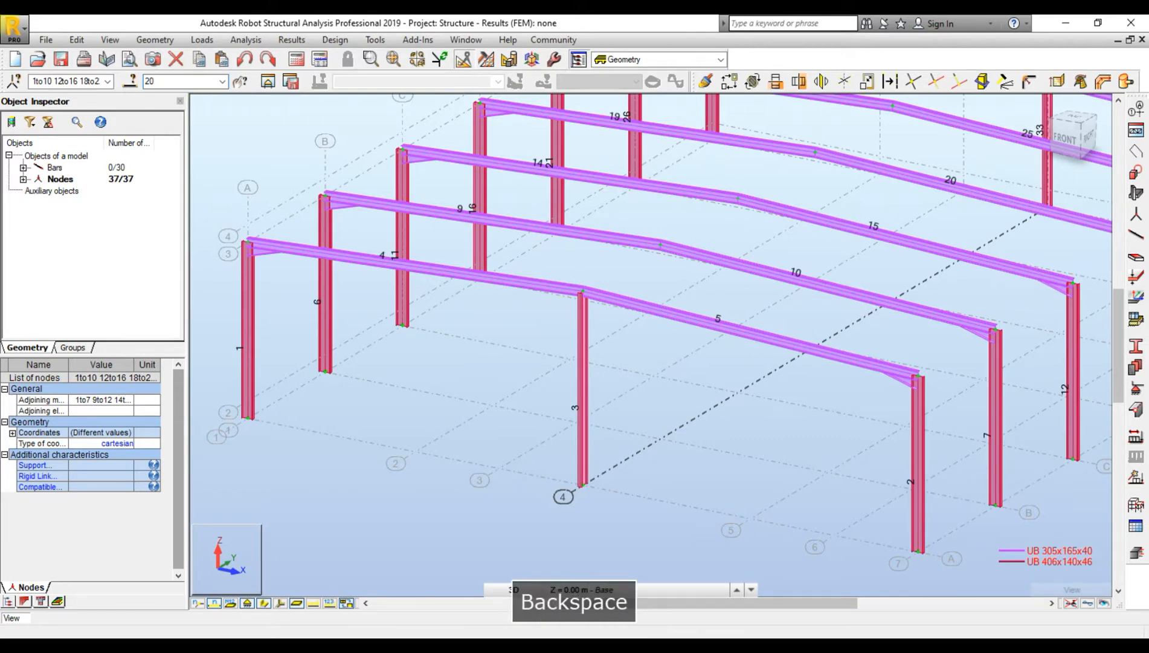
key("Return")
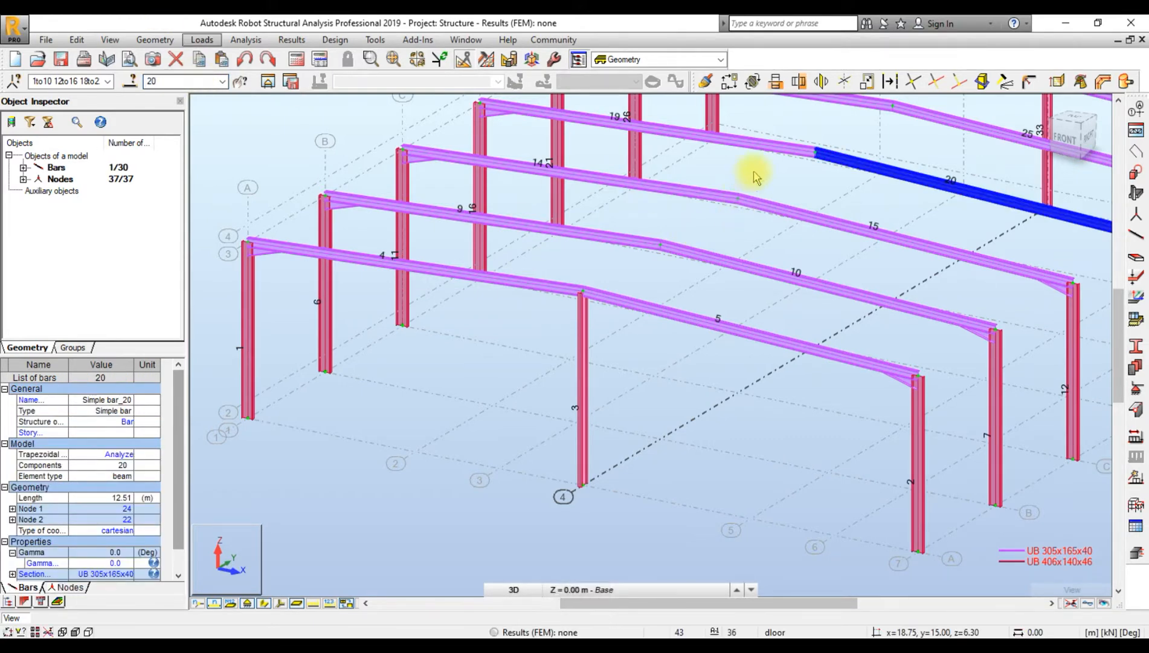
- Examine the highlighted bar and the bar numbering across all the frames, and clear the selection
scroll(983, 170, "down", 2)
scroll(981, 169, "up", 2)
middle_click_drag(964, 168, 938, 221)
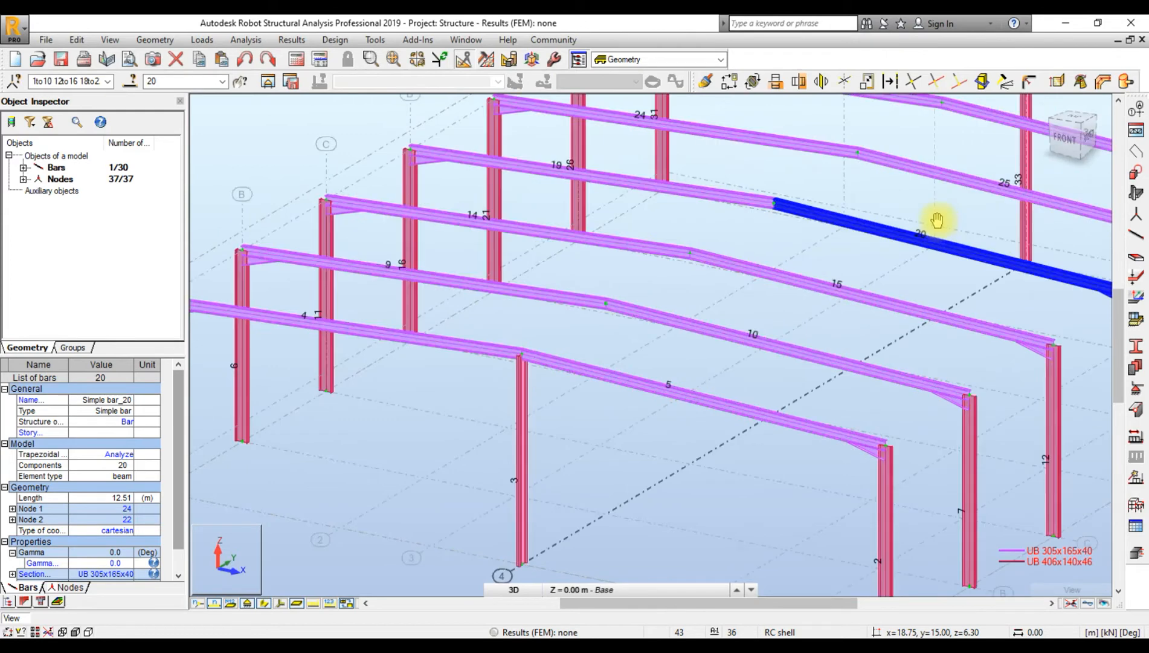
scroll(937, 221, "down", 1)
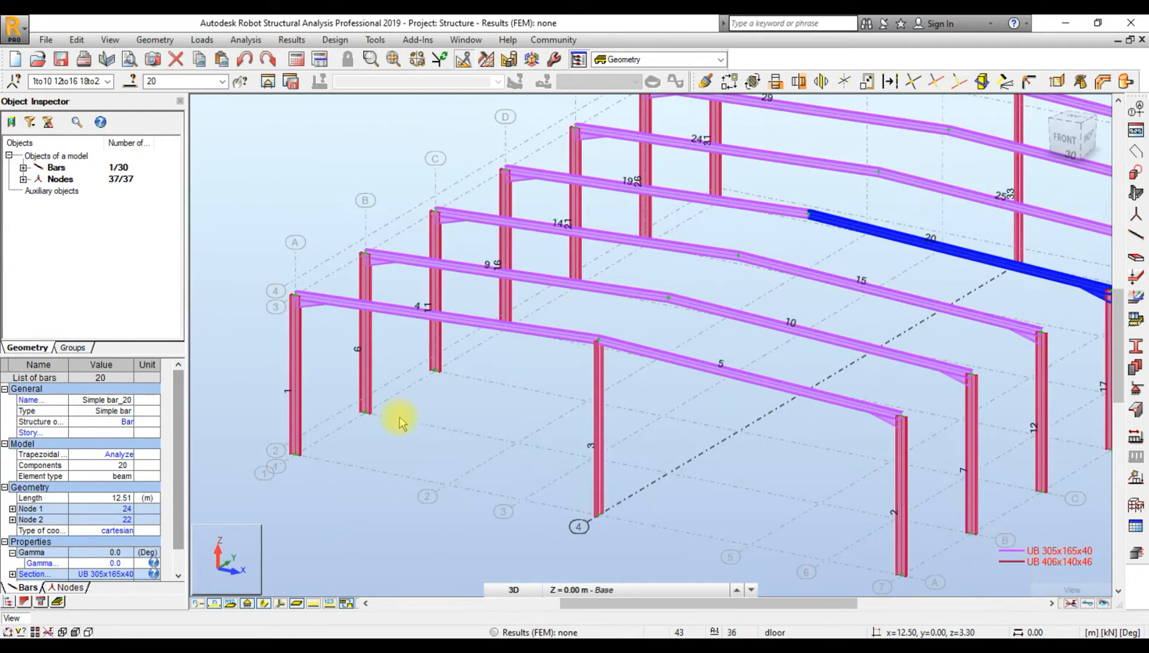
scroll(411, 398, "down", 3)
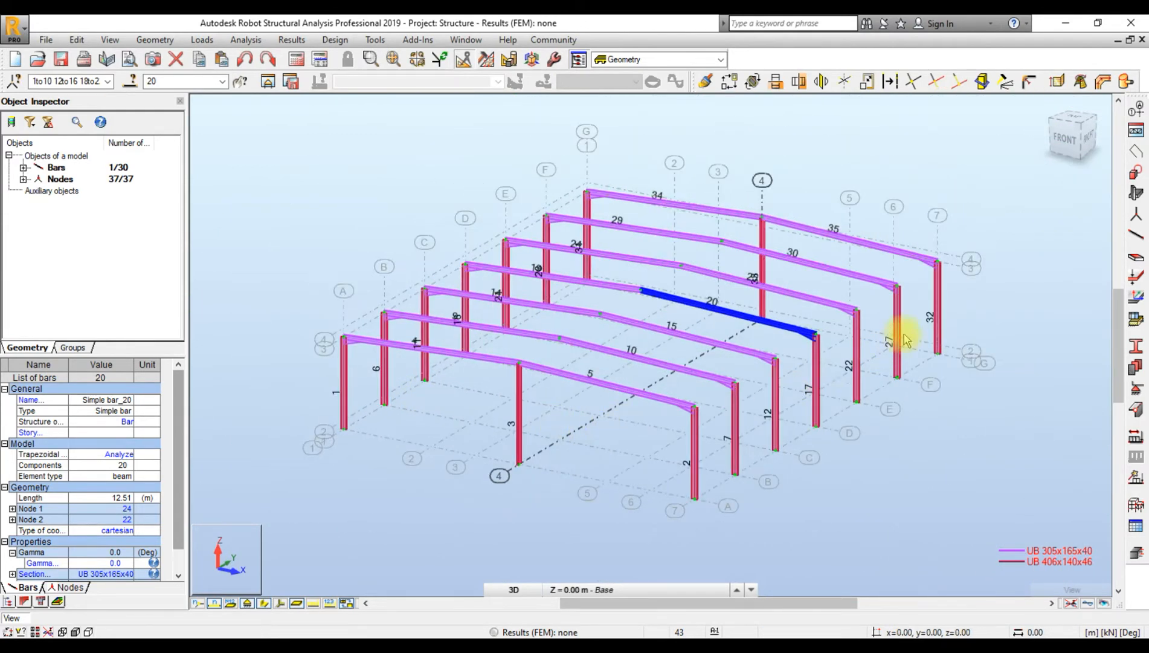
scroll(898, 328, "up", 3)
scroll(590, 333, "down", 3)
scroll(402, 336, "up", 3)
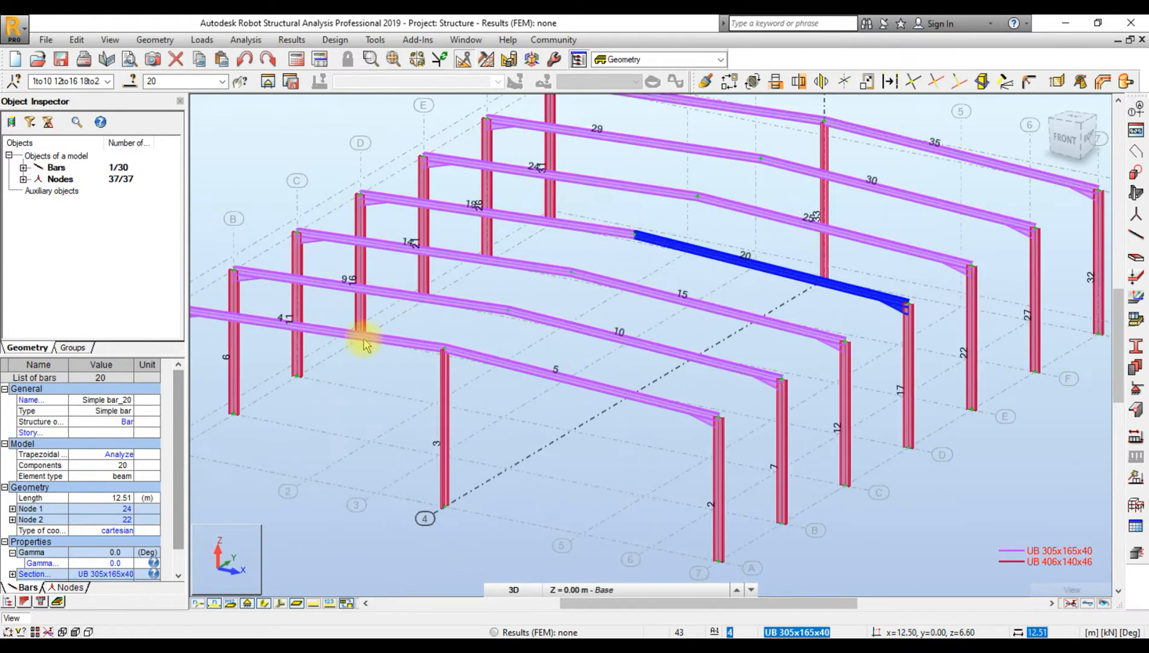
left_click(811, 298)
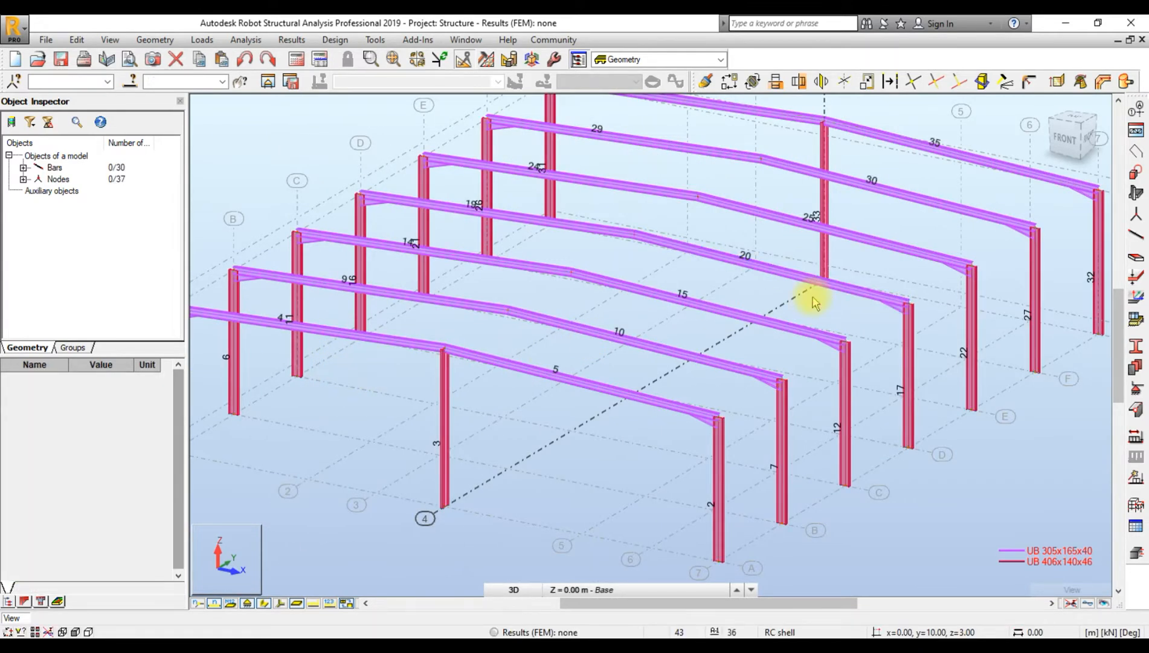
- Start a new bar and define its steel section from the UK sections database, family SHSH, size SHSH 120x120x6
scroll(811, 298, "down", 1)
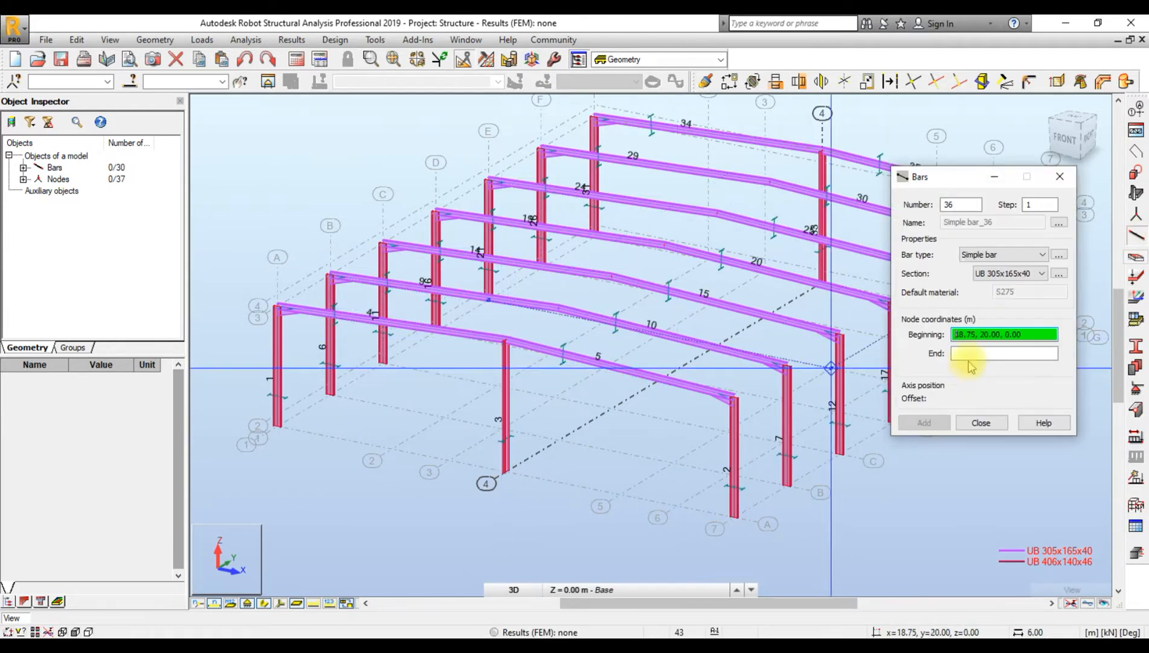
left_click(1059, 274)
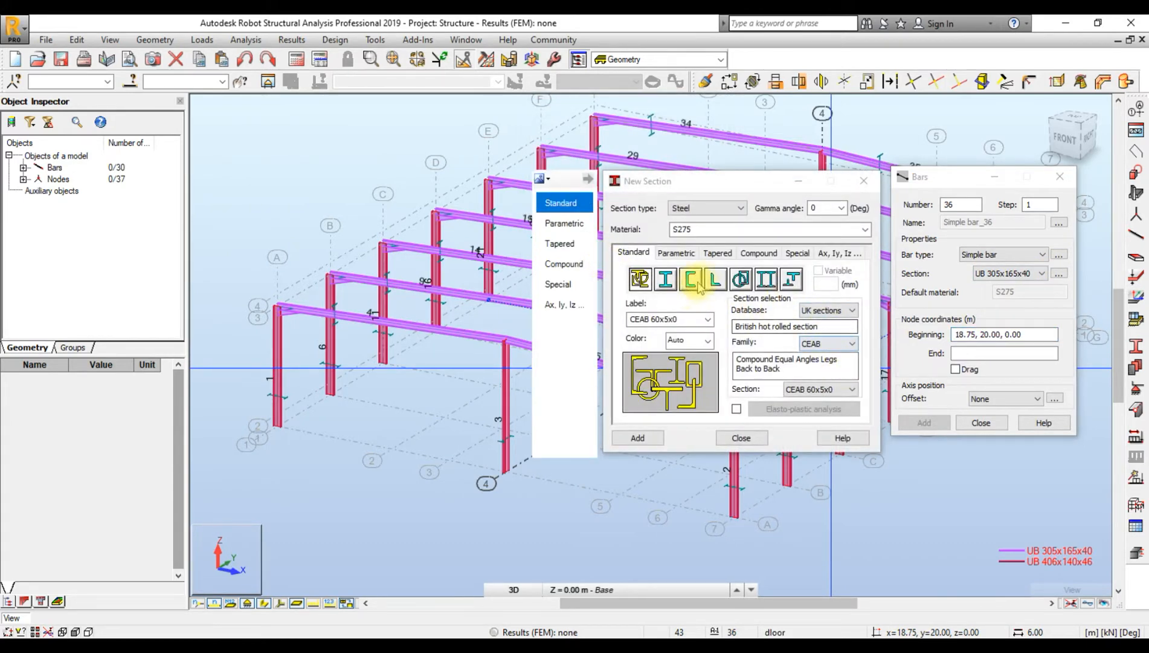
left_click(741, 279)
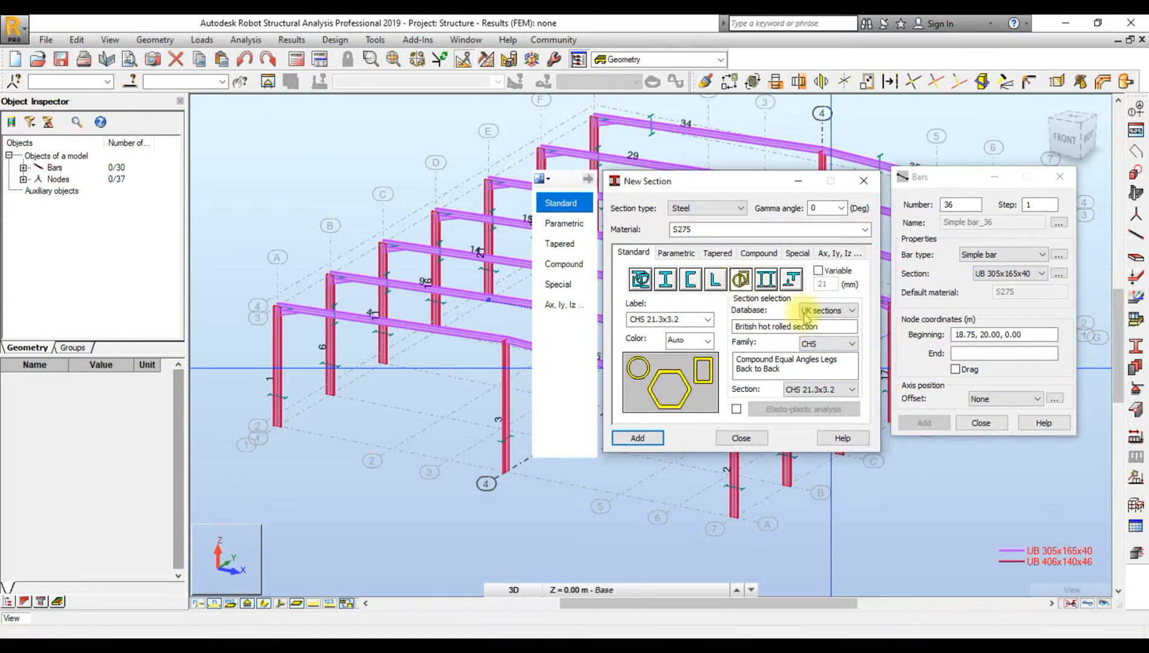
left_click(827, 344)
left_click(822, 404)
left_click(827, 390)
scroll(828, 303, "down", 6)
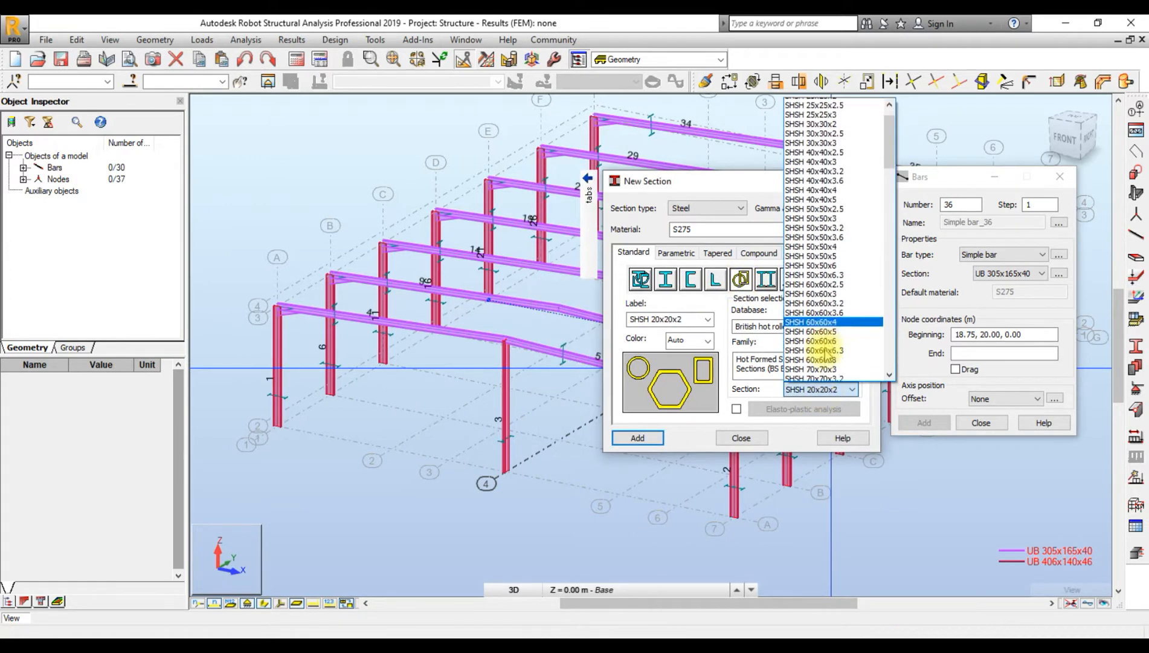
scroll(832, 293, "down", 4)
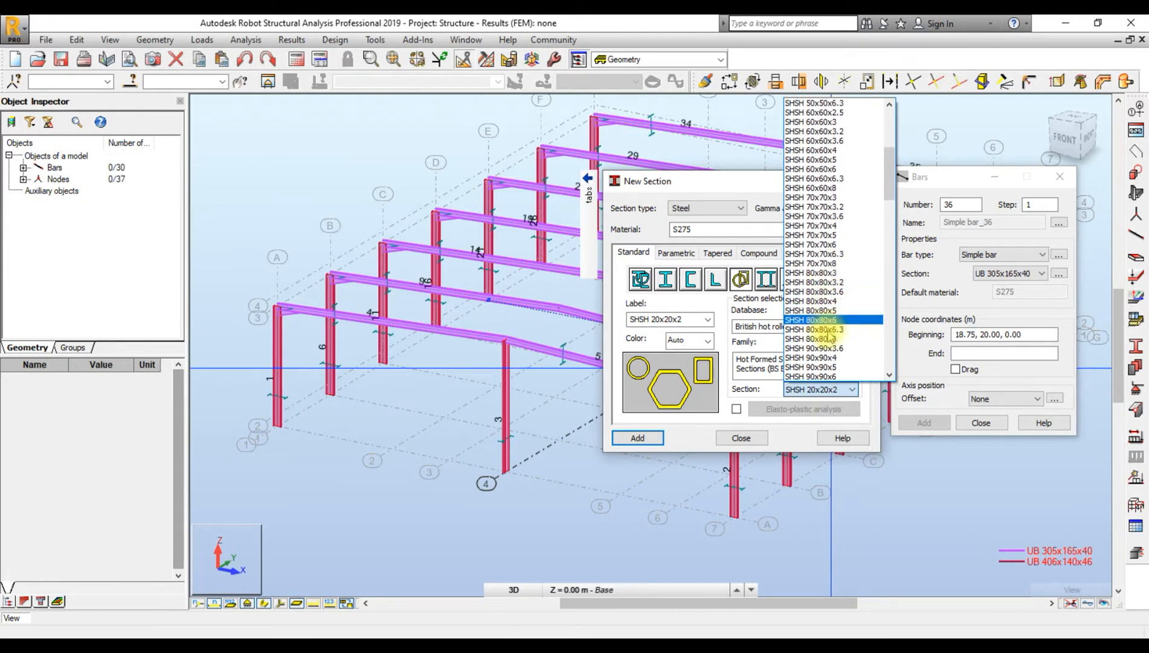
scroll(827, 370, "down", 2)
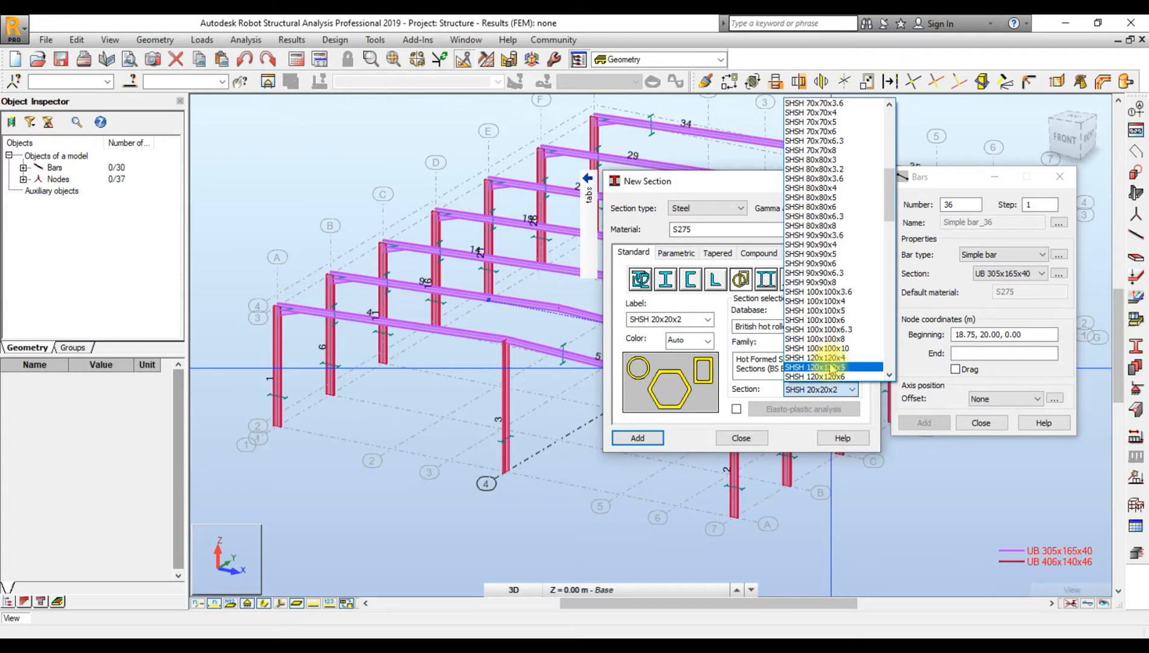
left_click(836, 376)
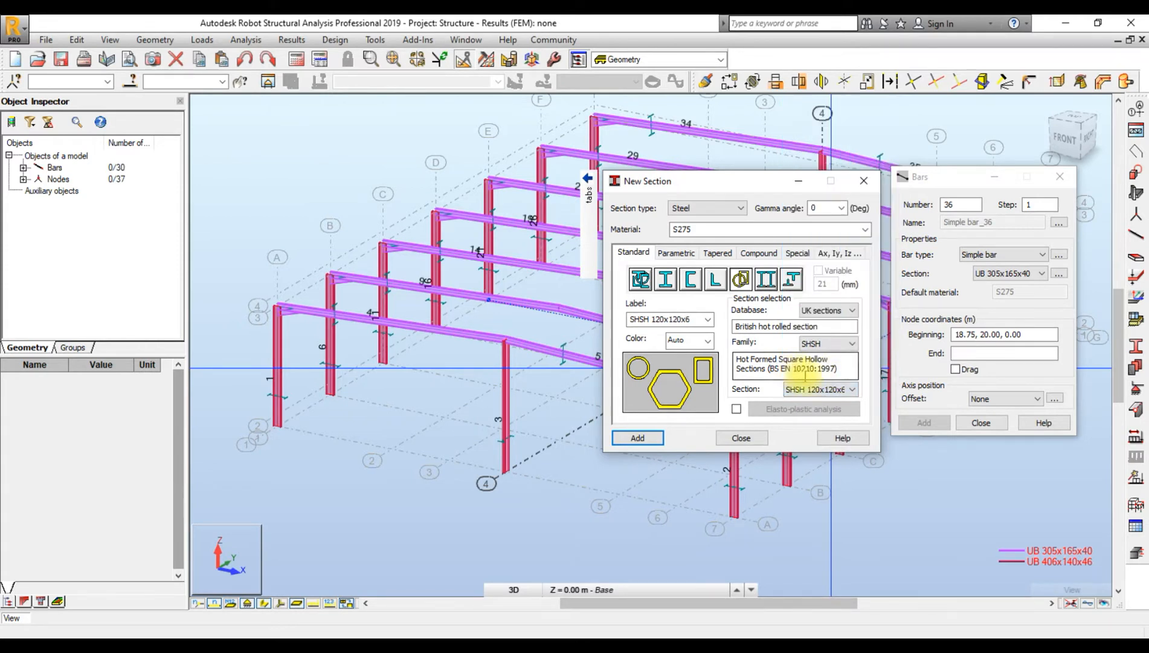
- Give the SHSH 120x120x6 section a green color and add it as the section for new bars
left_click(686, 340)
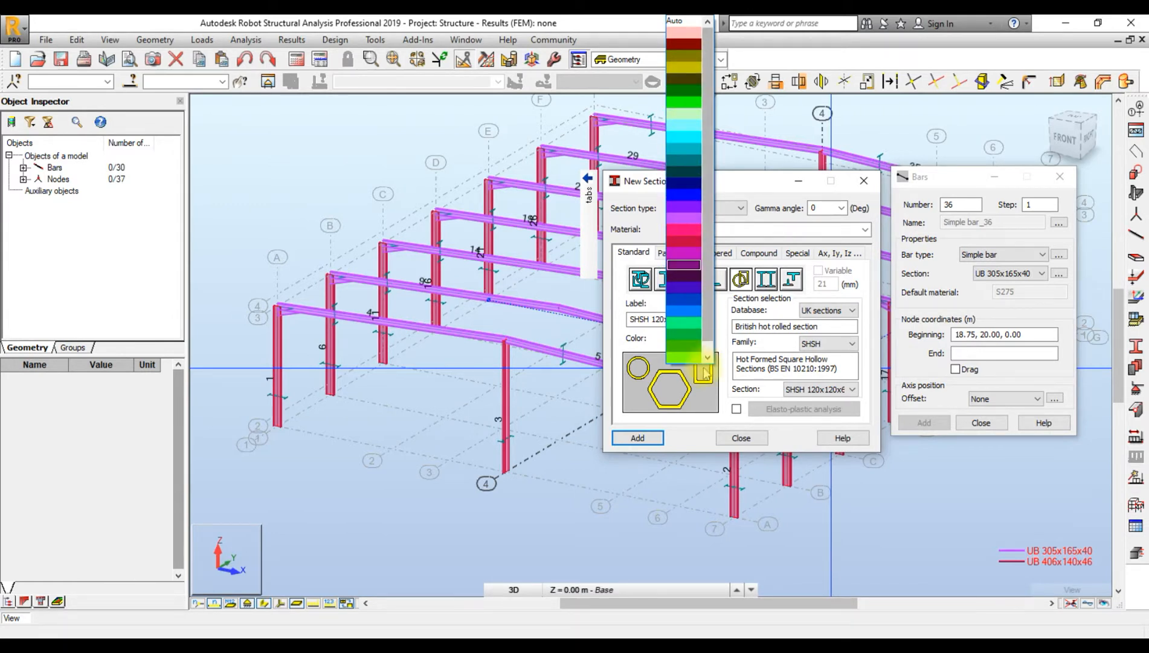
left_click(684, 335)
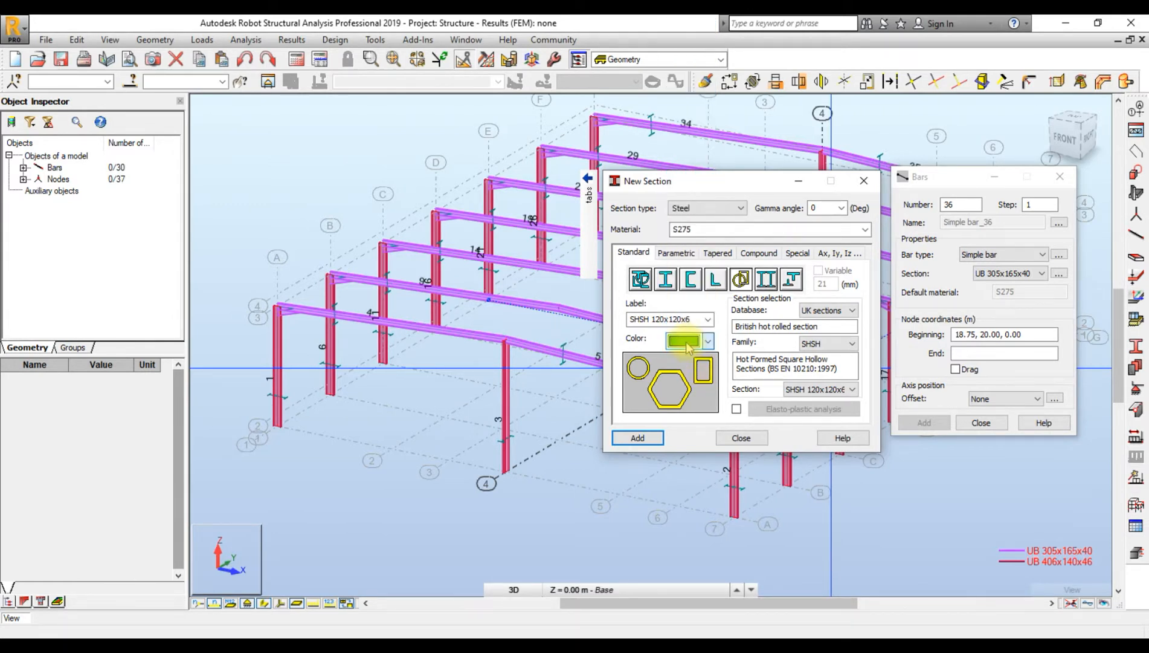
left_click(648, 440)
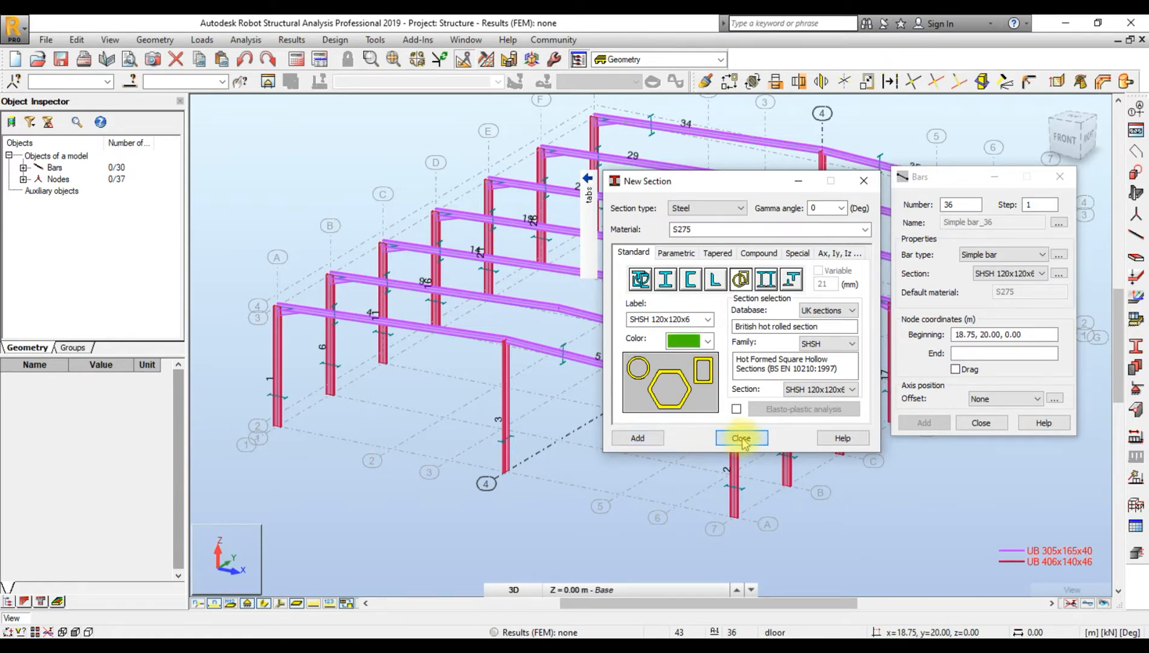
left_click(739, 439)
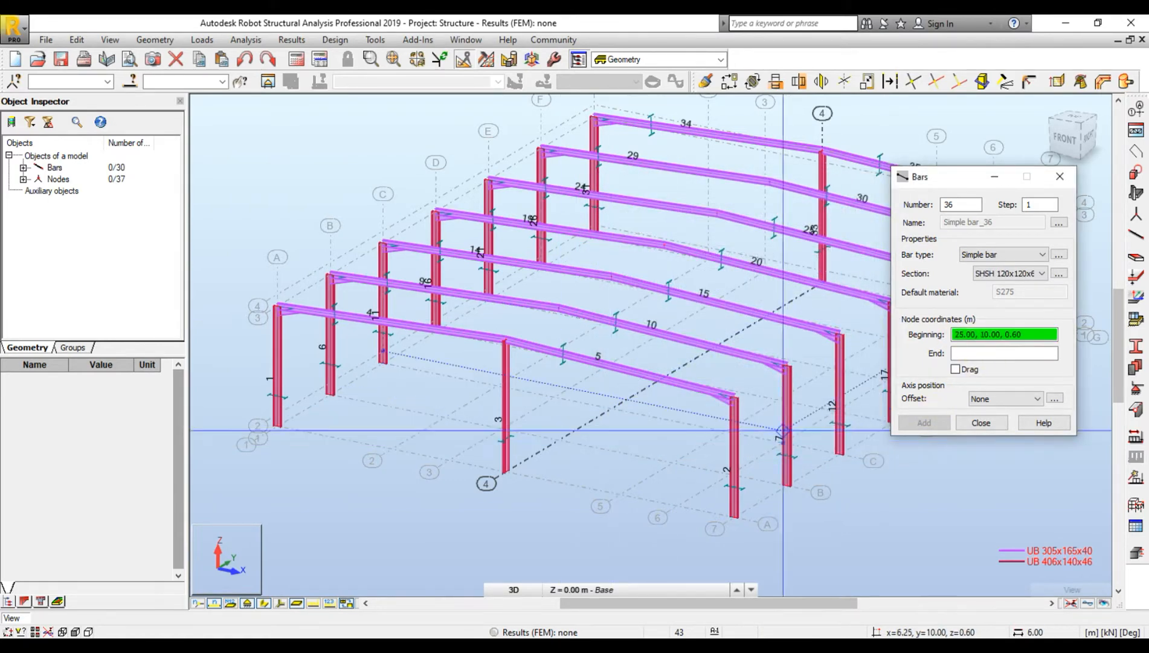
- Draw the eaves bar along axis 1 between the column tops on axes A and G, from 0,0,6 to 0,30,6 m
left_click(277, 306)
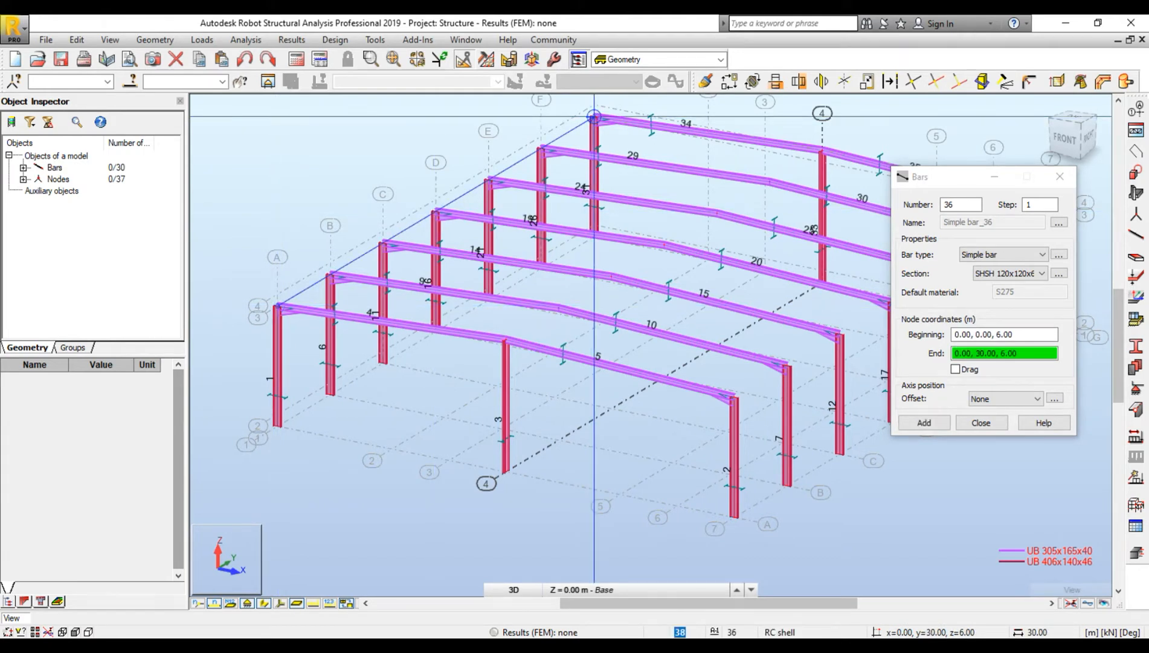
left_click(594, 116)
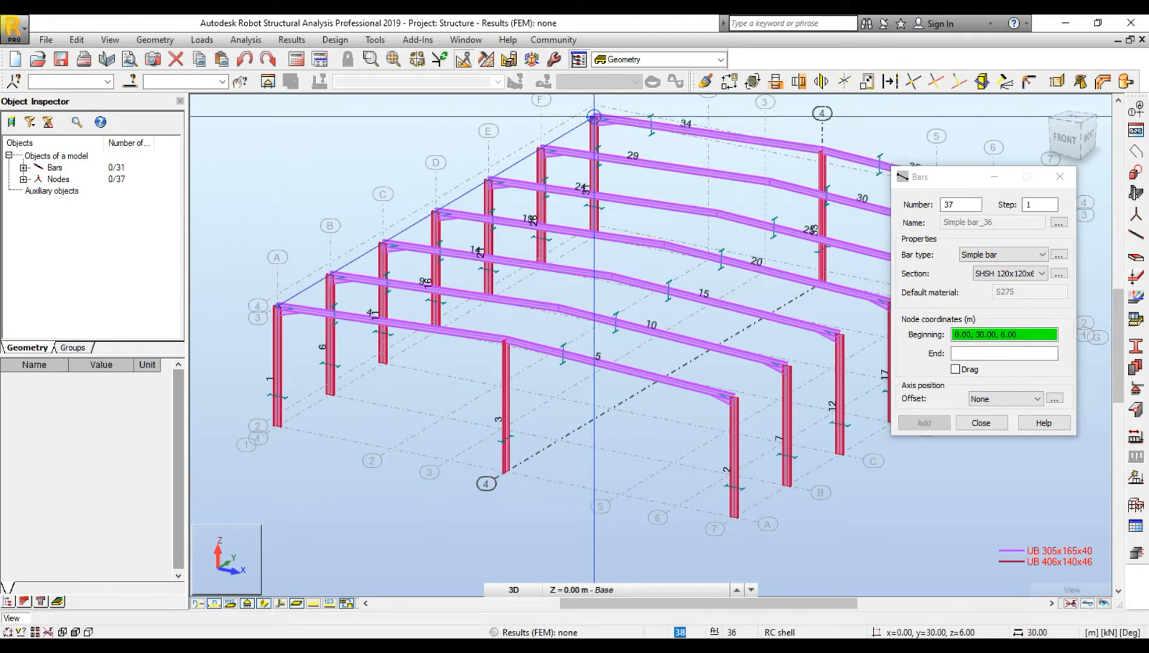
- Draw the ridge bar from 12.50,0,6.60 to 12.50,30,6.60 m and the axis 7 eaves bar from 25,0,6 to 25,30,6 m
left_click(506, 340)
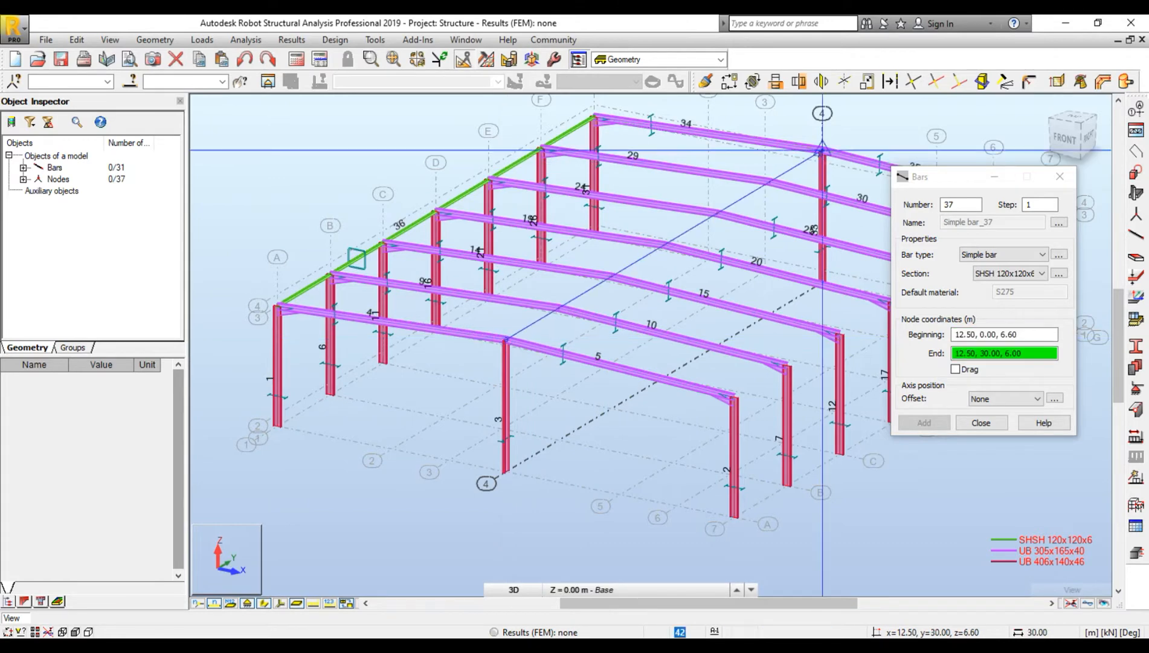
left_click(822, 150)
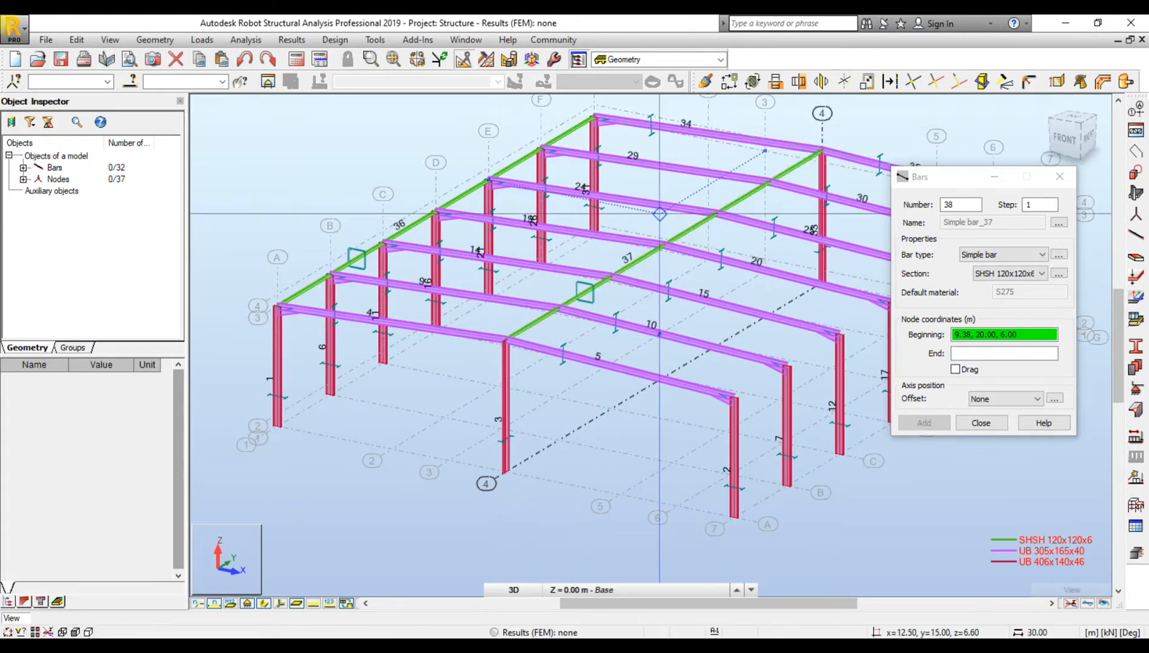
middle_click_drag(747, 327, 612, 352)
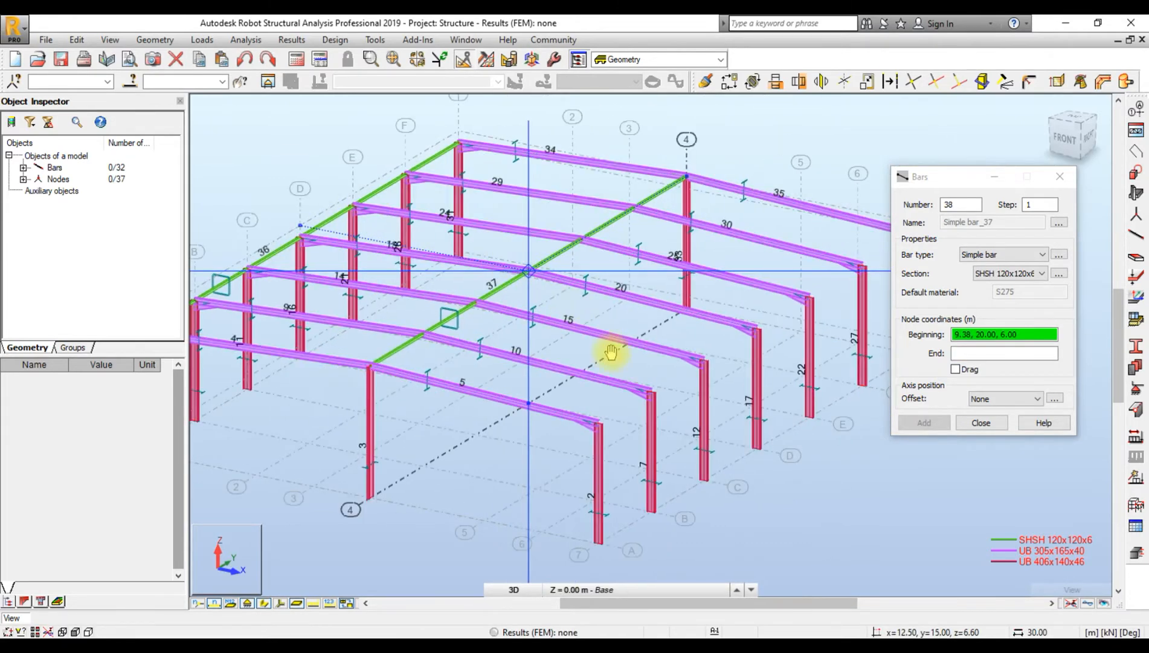
left_click(598, 423)
scroll(598, 423, "down", 2)
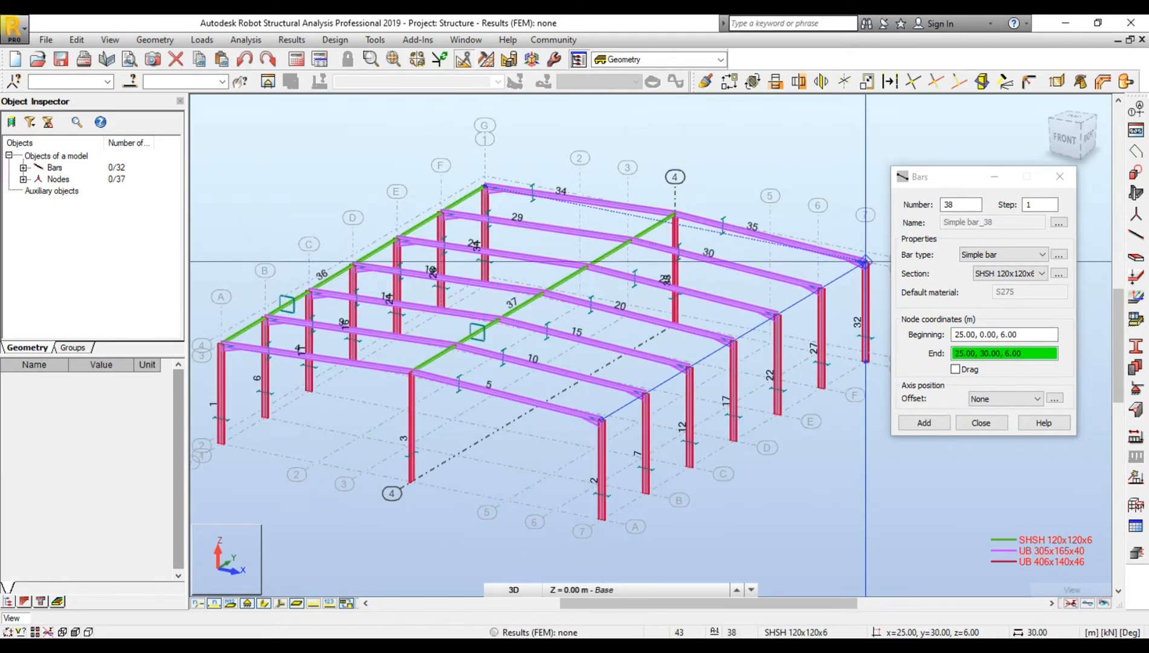
left_click(865, 262)
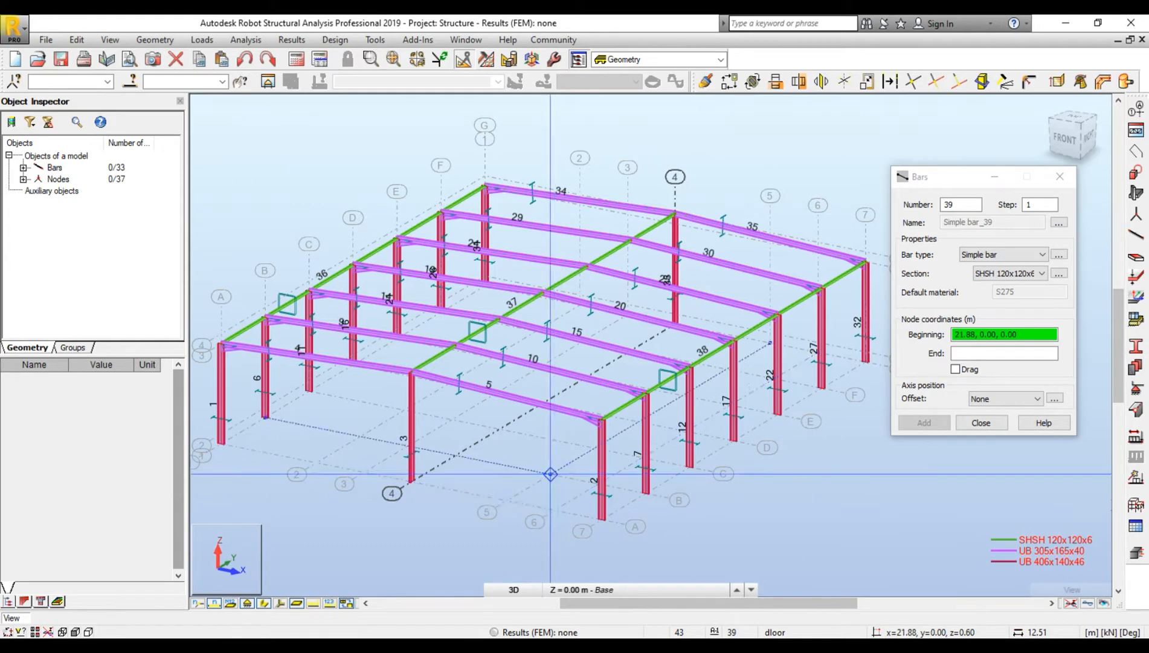
- Draw a purlin between the axis A and axis B rafters from 21.88,0,6.15 to 21.88,5,6.15 m
scroll(554, 509, "up", 4)
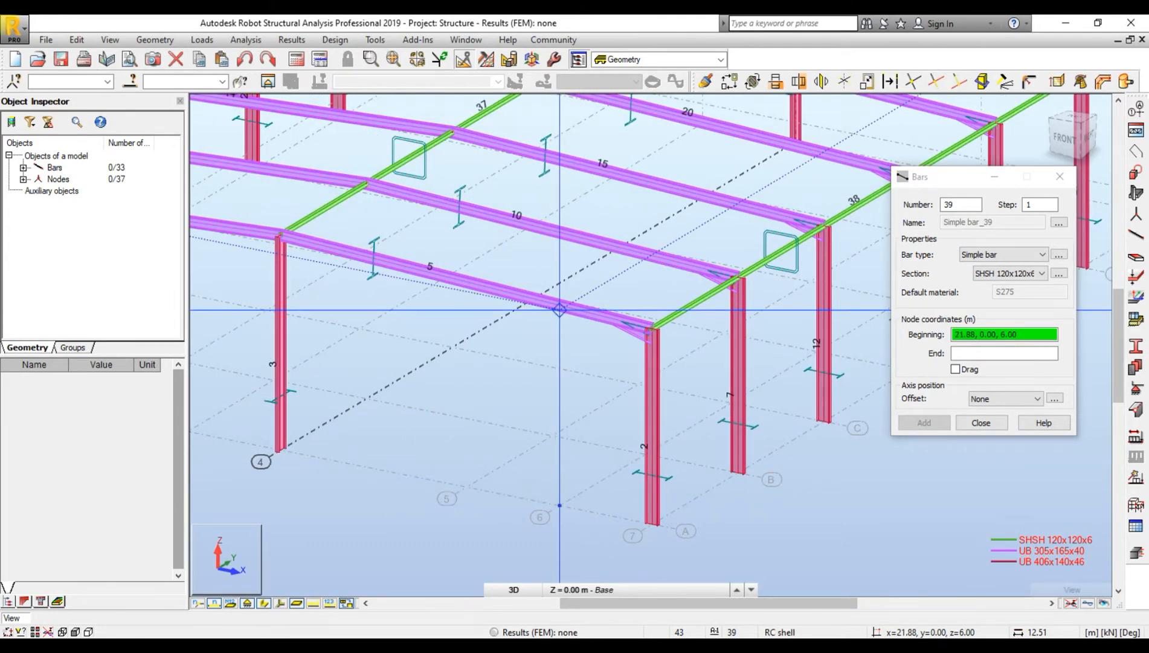
scroll(560, 310, "up", 3)
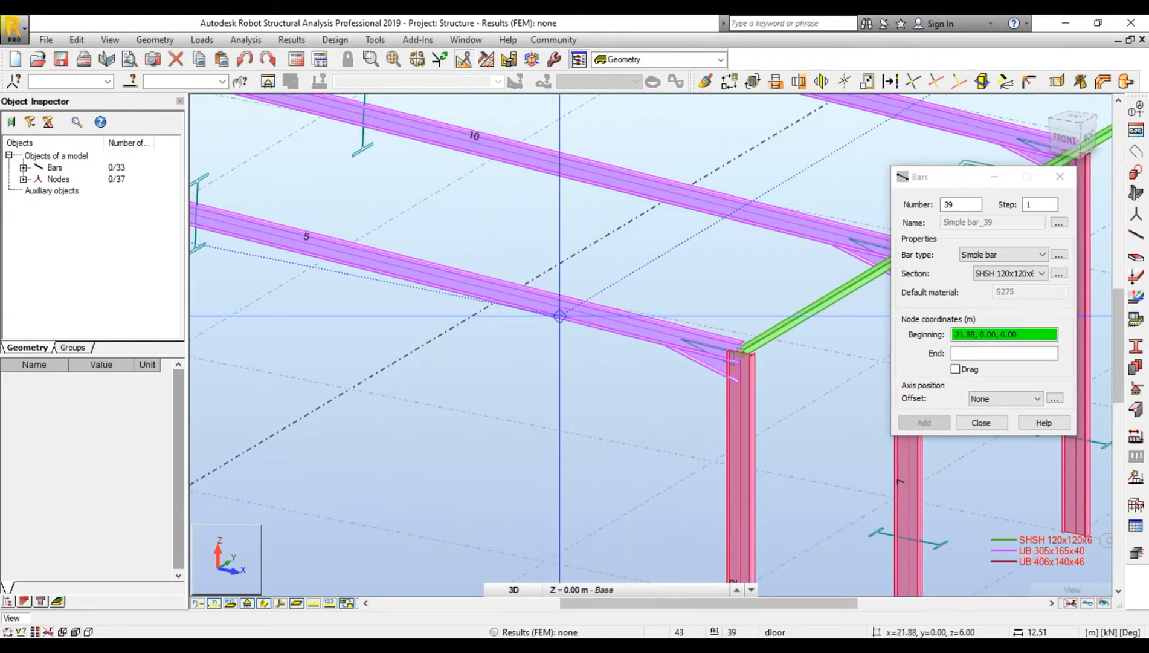
scroll(559, 314, "up", 3)
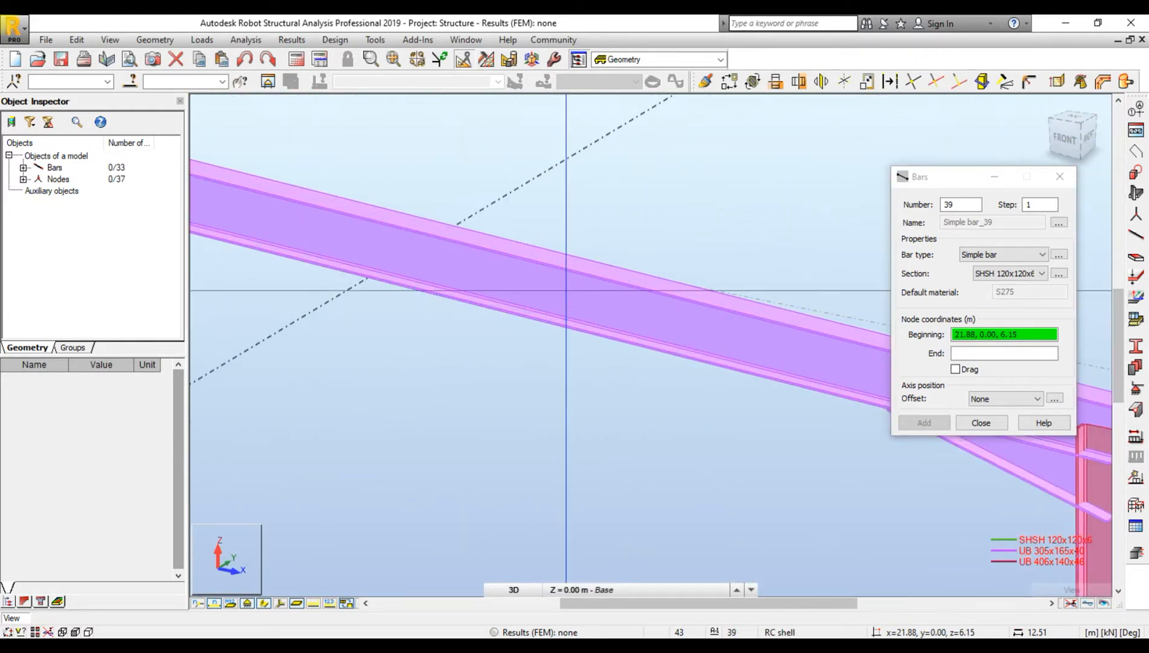
left_click(566, 319)
scroll(565, 302, "down", 3)
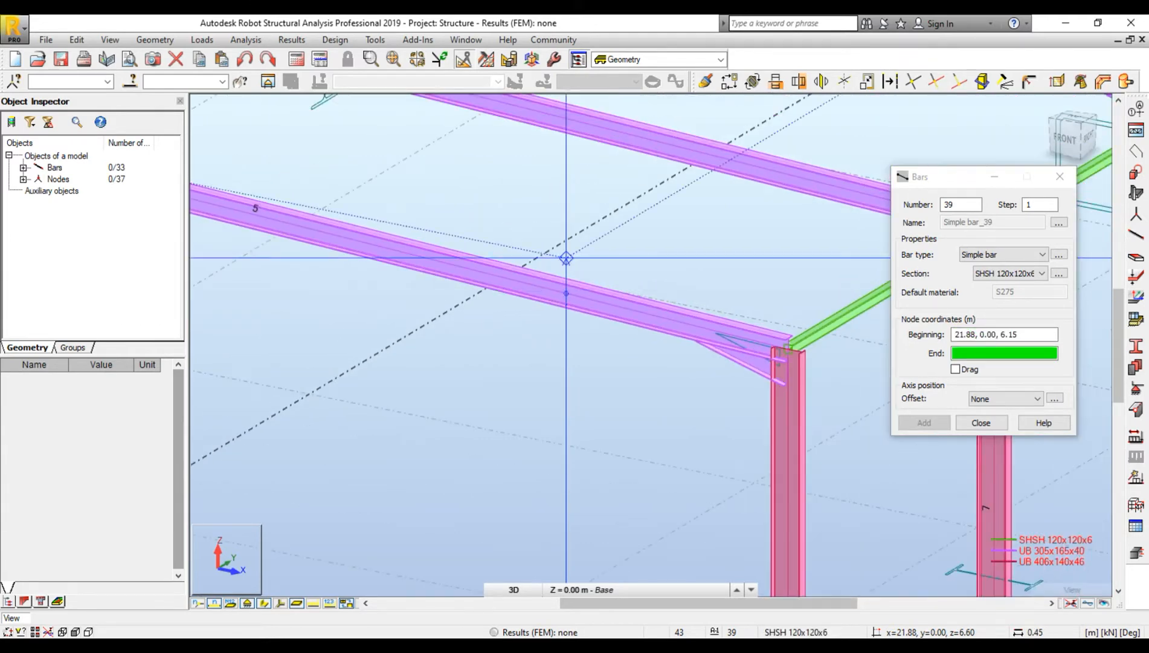
scroll(646, 356, "down", 5)
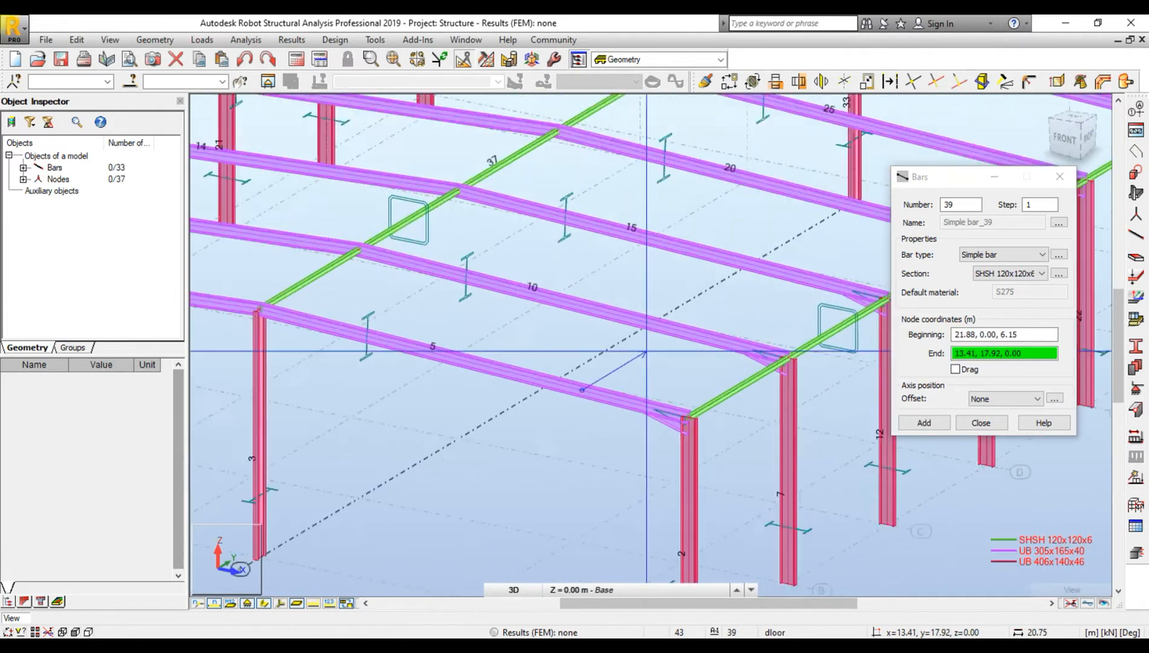
scroll(646, 356, "up", 5)
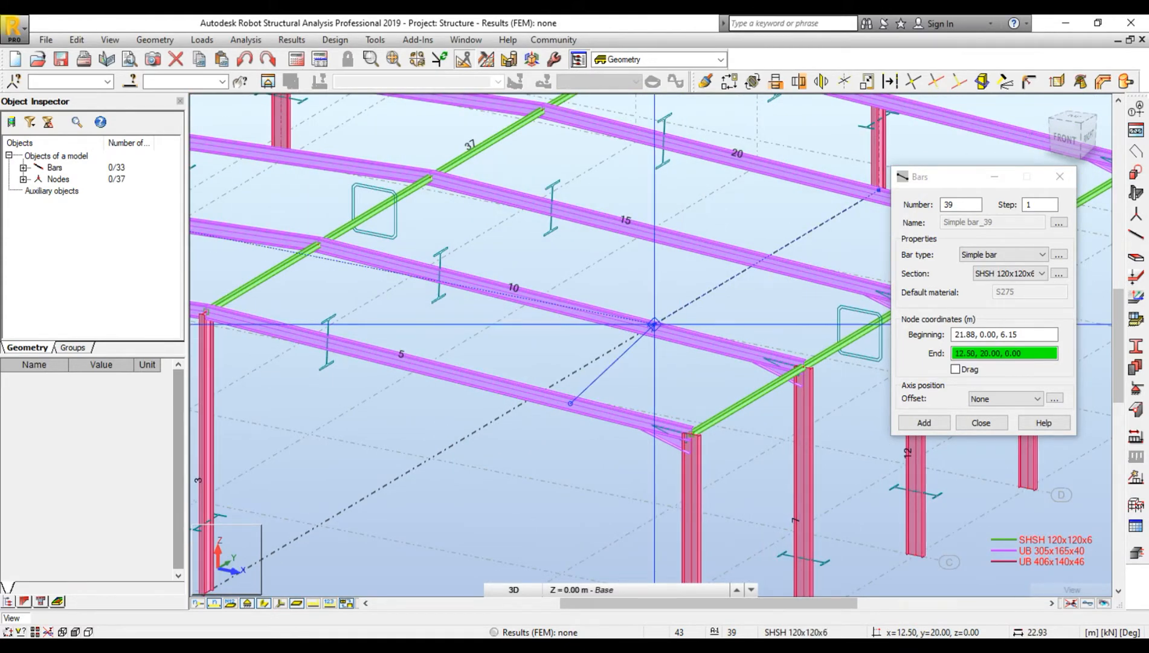
scroll(653, 324, "up", 4)
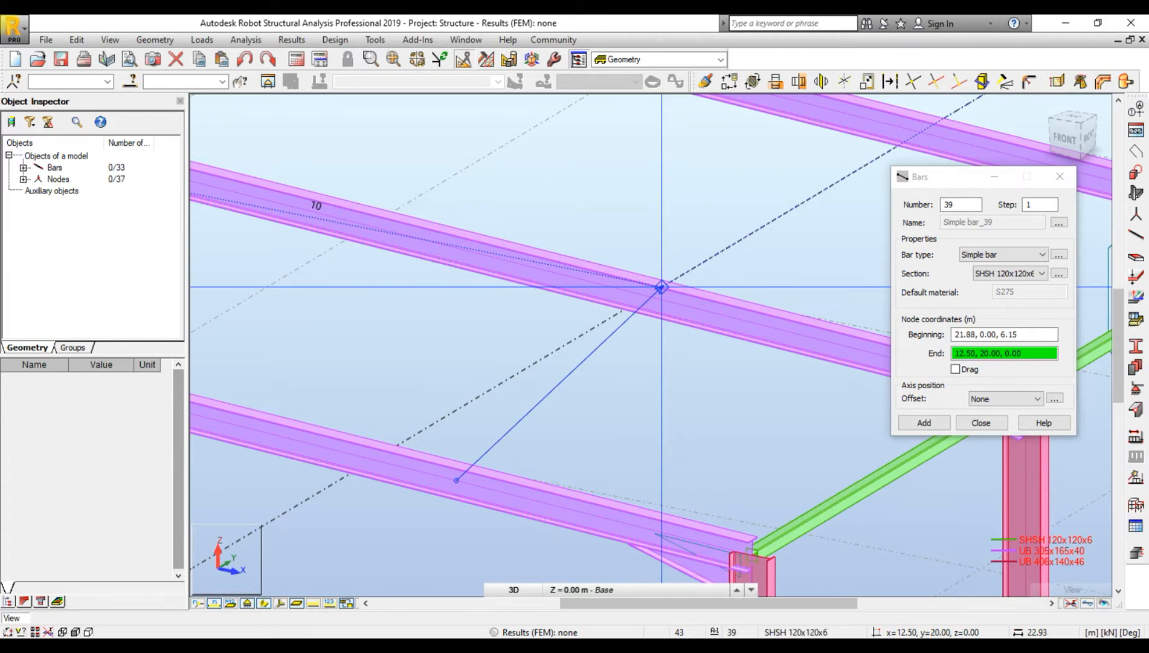
scroll(662, 287, "down", 4)
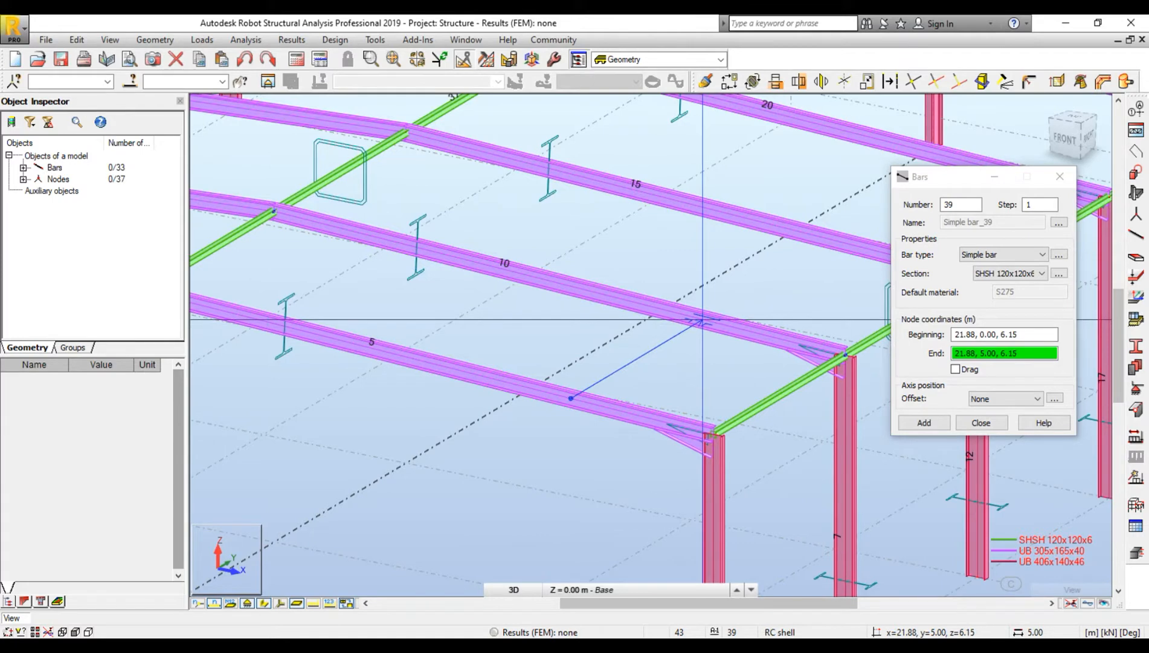
left_click(702, 320)
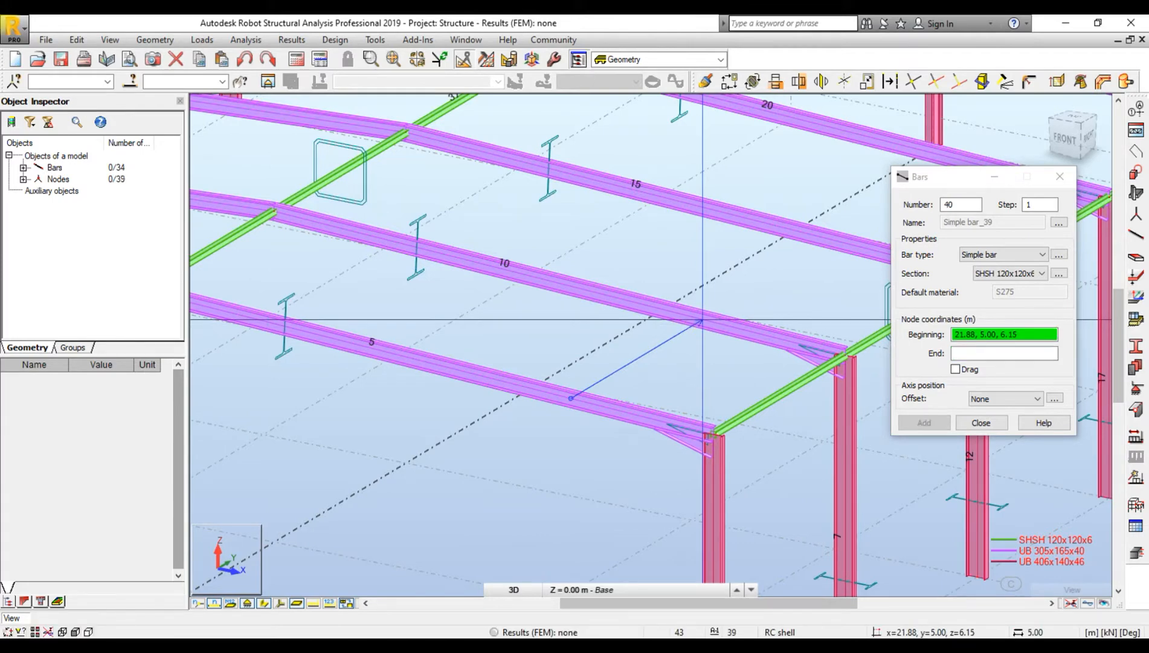
- Draw a second purlin from 18.75,0,6.30 m on the axis A rafter straight across to the axis B rafter
scroll(710, 399, "down", 1)
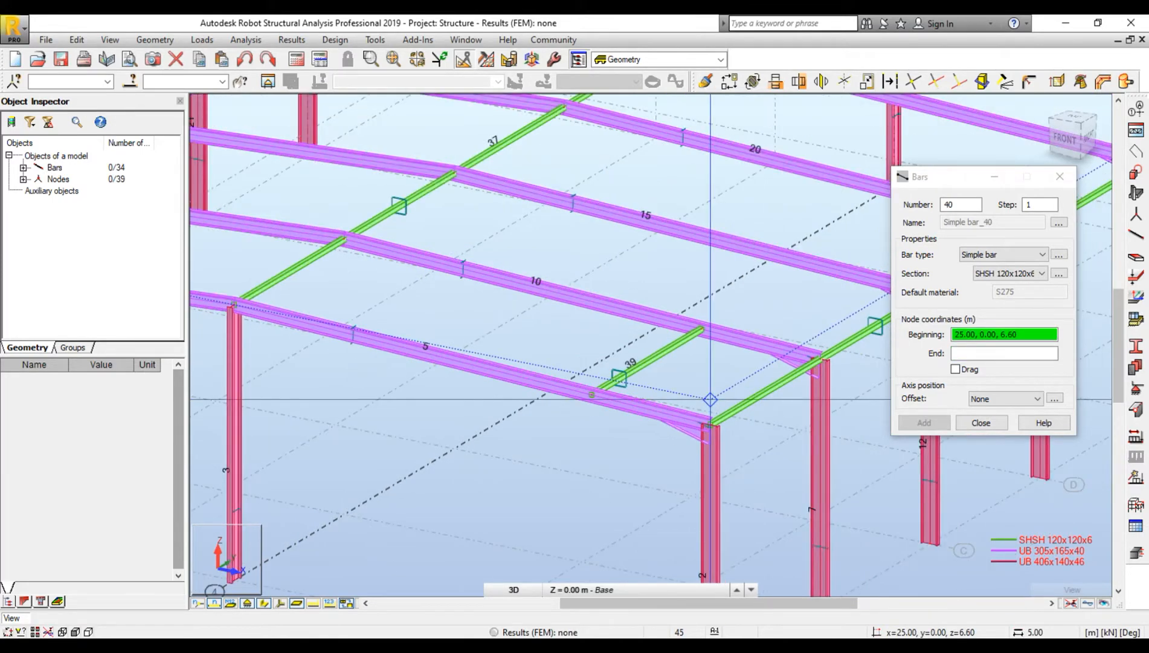
scroll(557, 440, "down", 1)
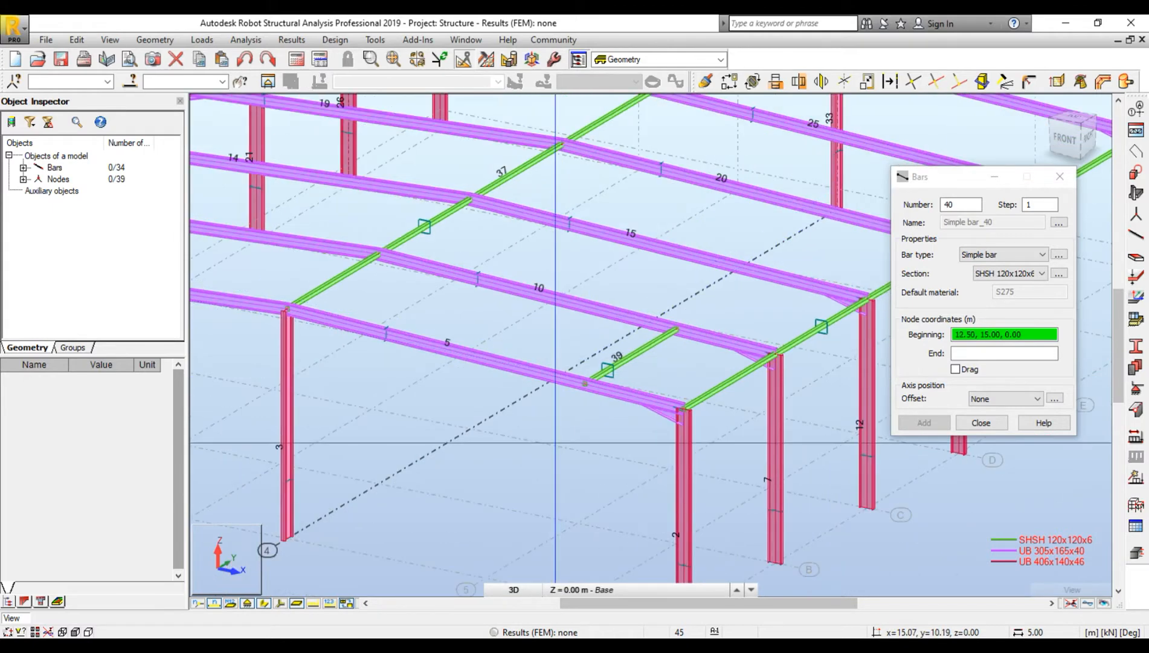
scroll(556, 443, "down", 2)
scroll(521, 478, "up", 3)
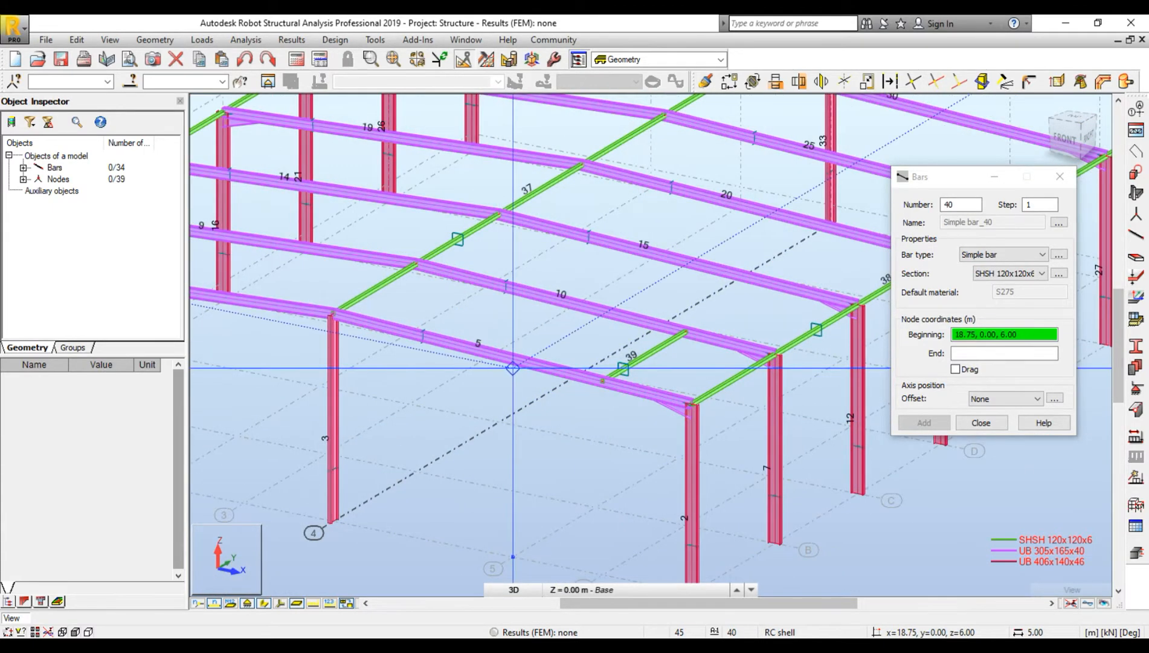
scroll(511, 362, "up", 1)
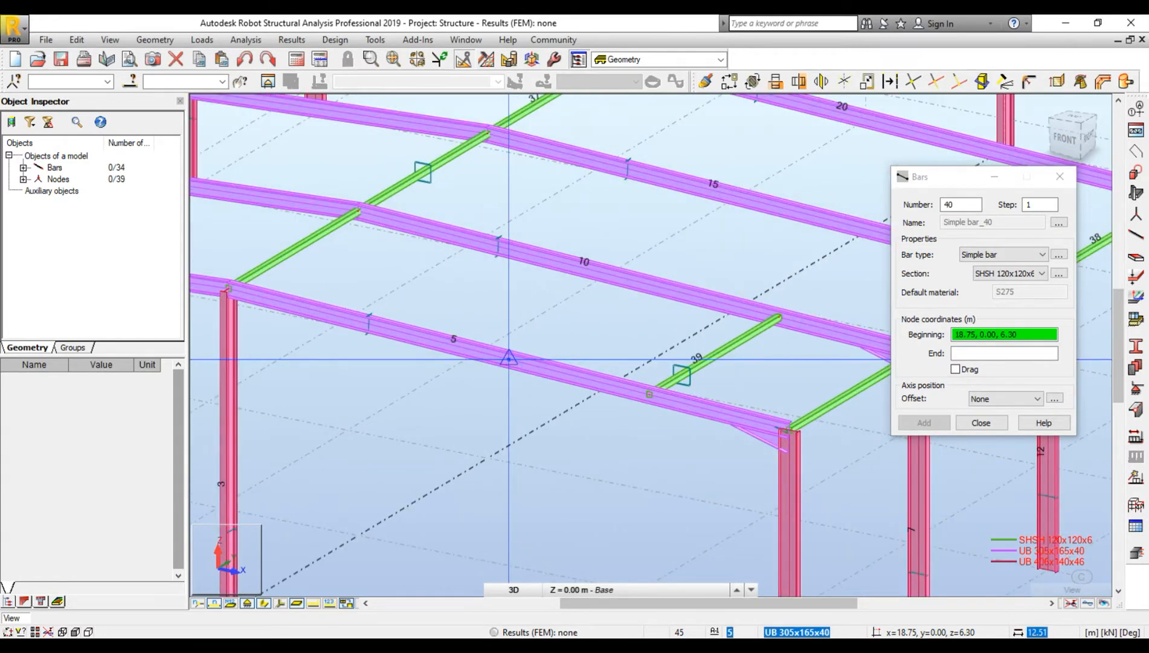
left_click(508, 359)
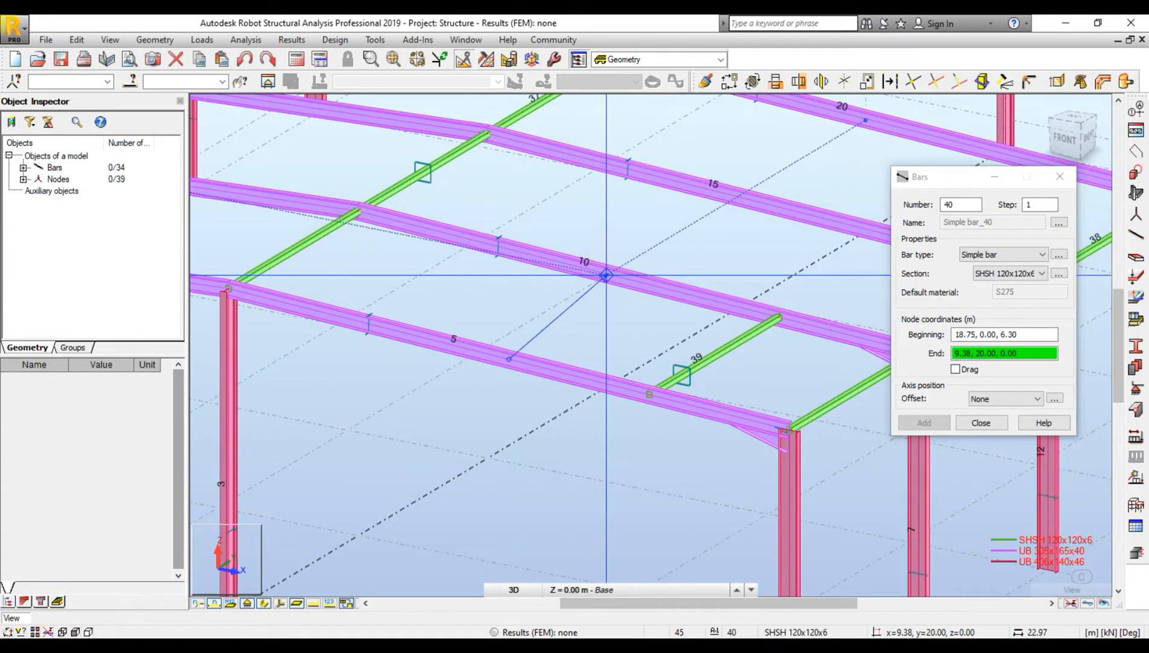
left_click(639, 282)
- Try to draw a purlin on the other roof slope from 9.38,0,6.45 m to the axis B rafter, and undo it
scroll(639, 282, "down", 2)
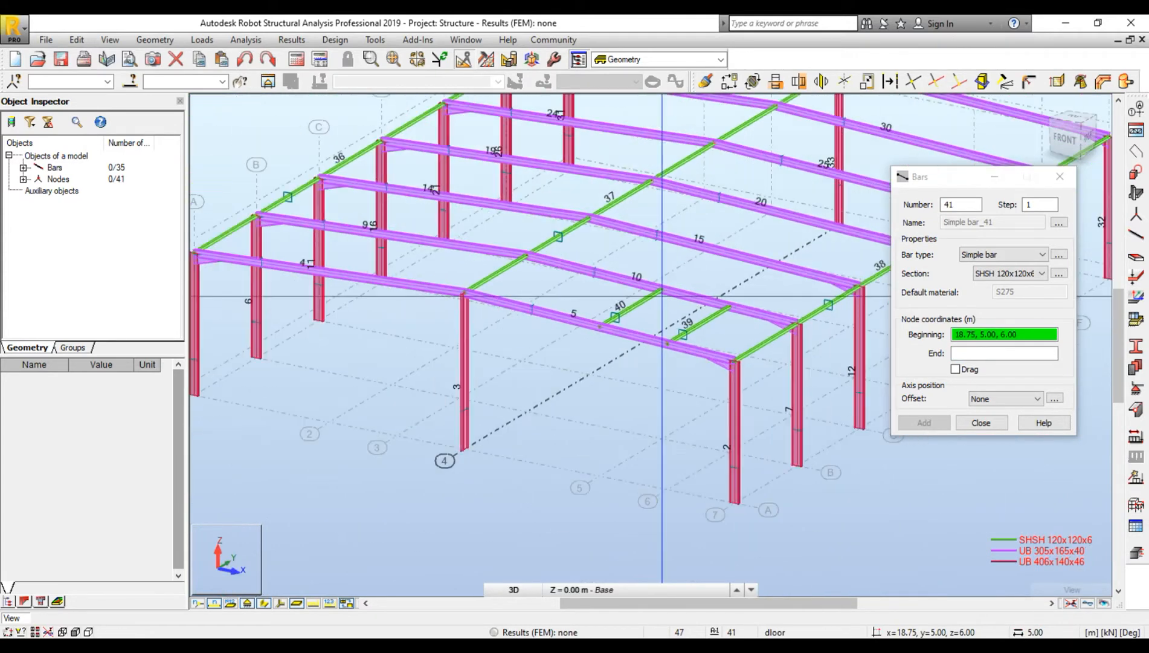
middle_click_drag(330, 408, 451, 459)
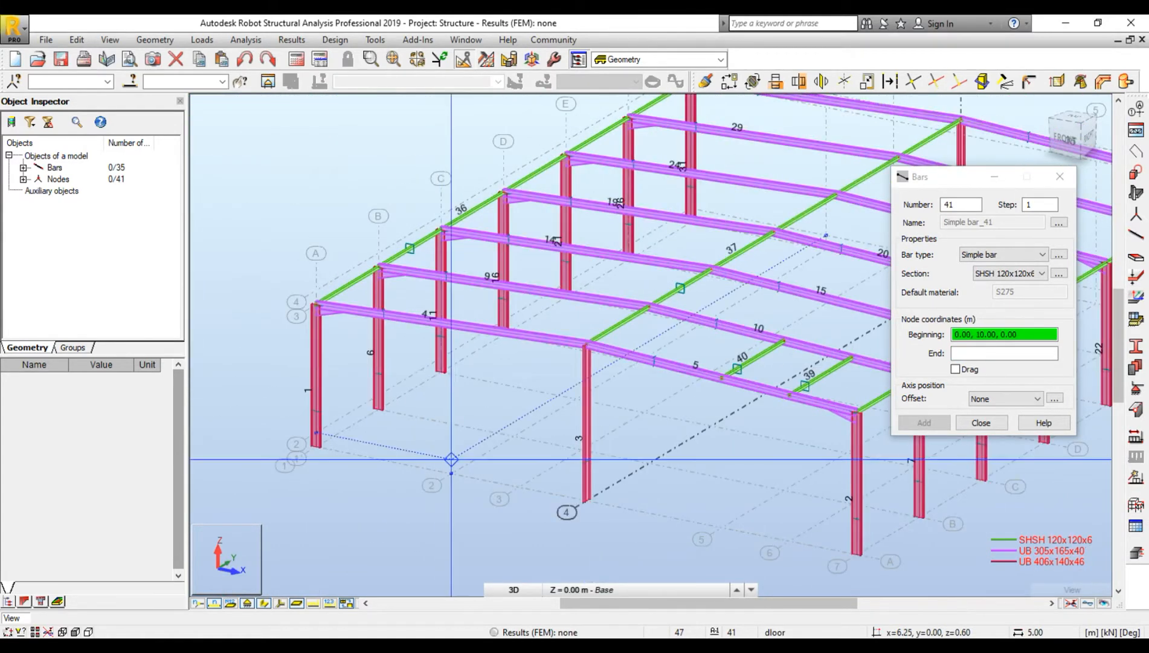
scroll(451, 459, "up", 2)
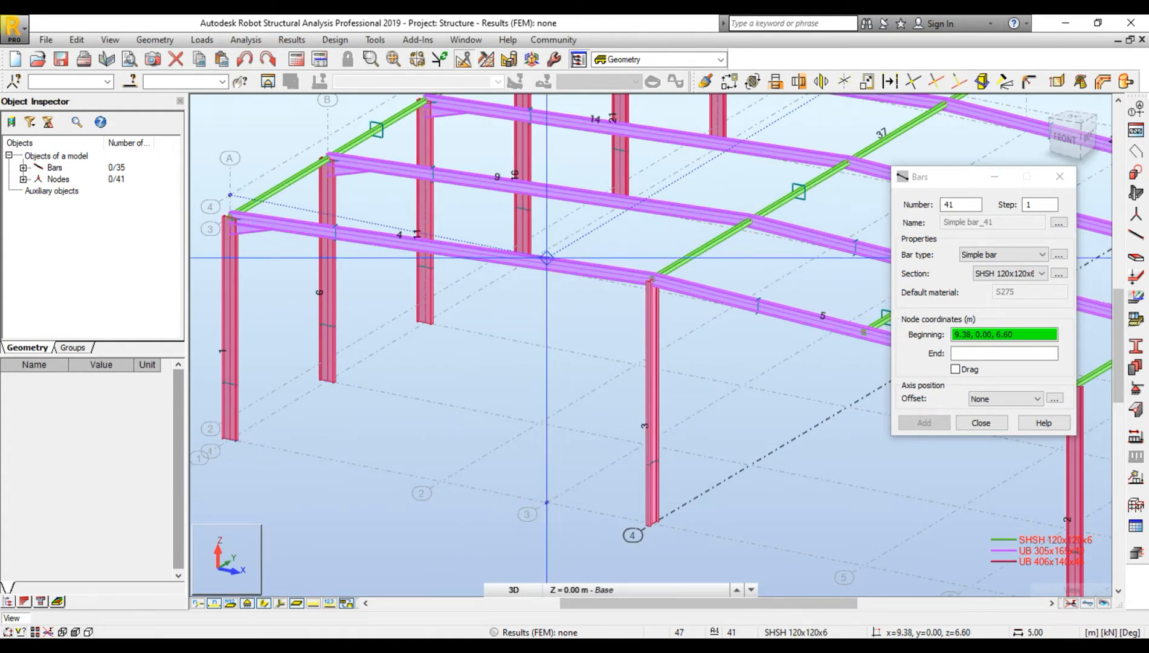
scroll(547, 258, "up", 2)
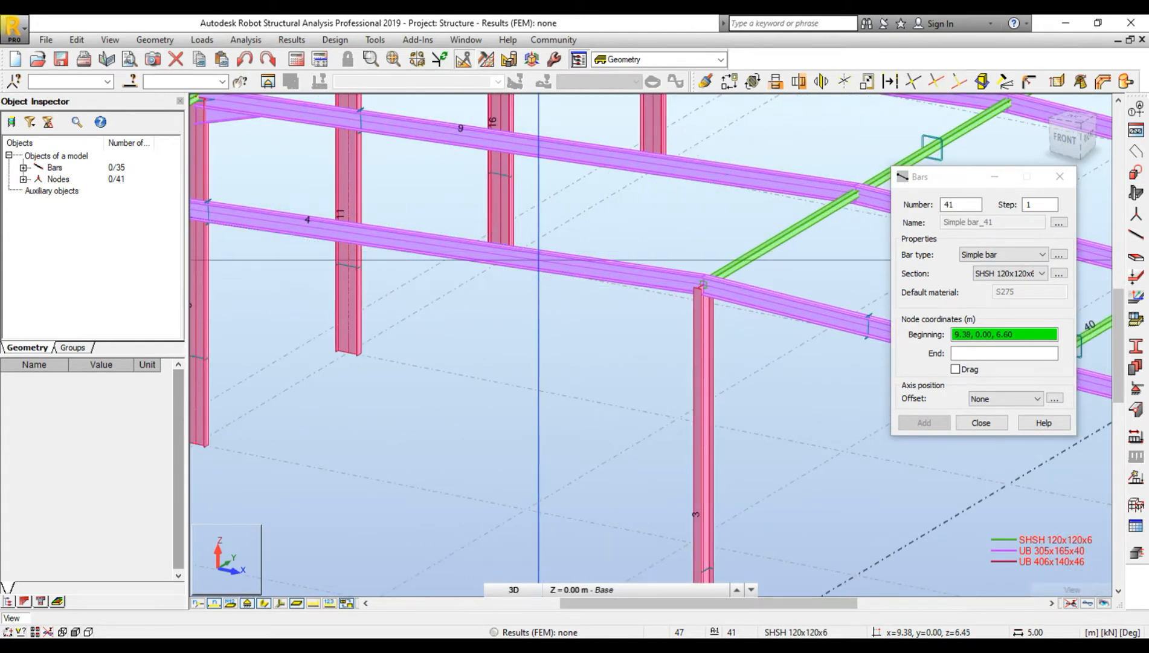
scroll(538, 260, "up", 1)
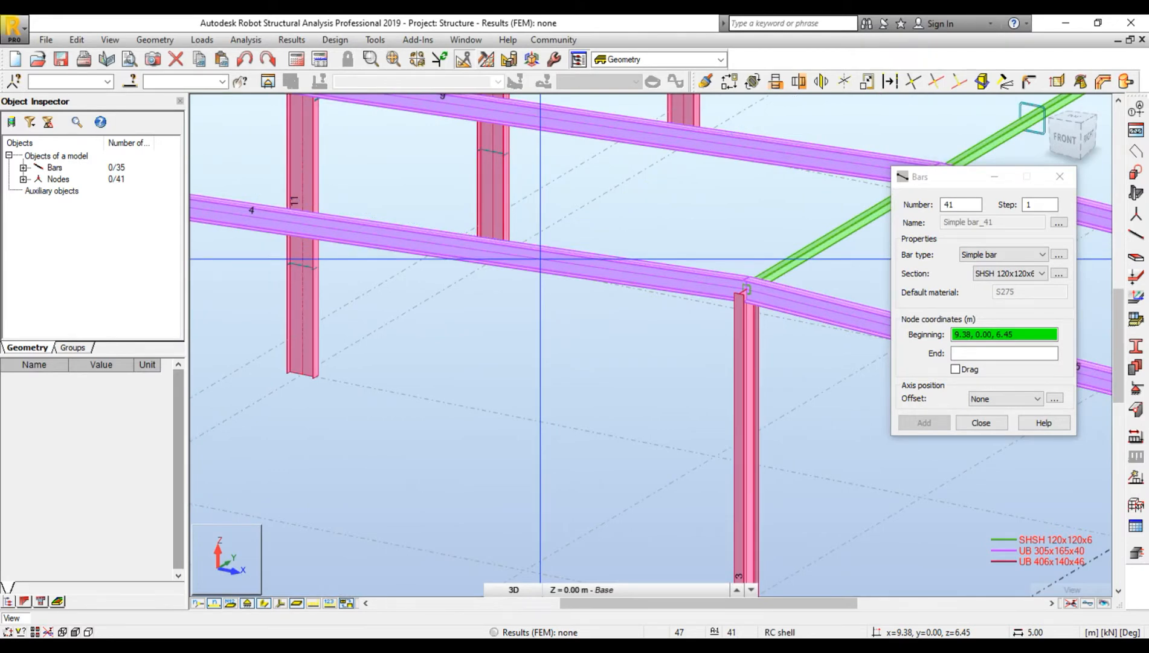
scroll(540, 259, "down", 5)
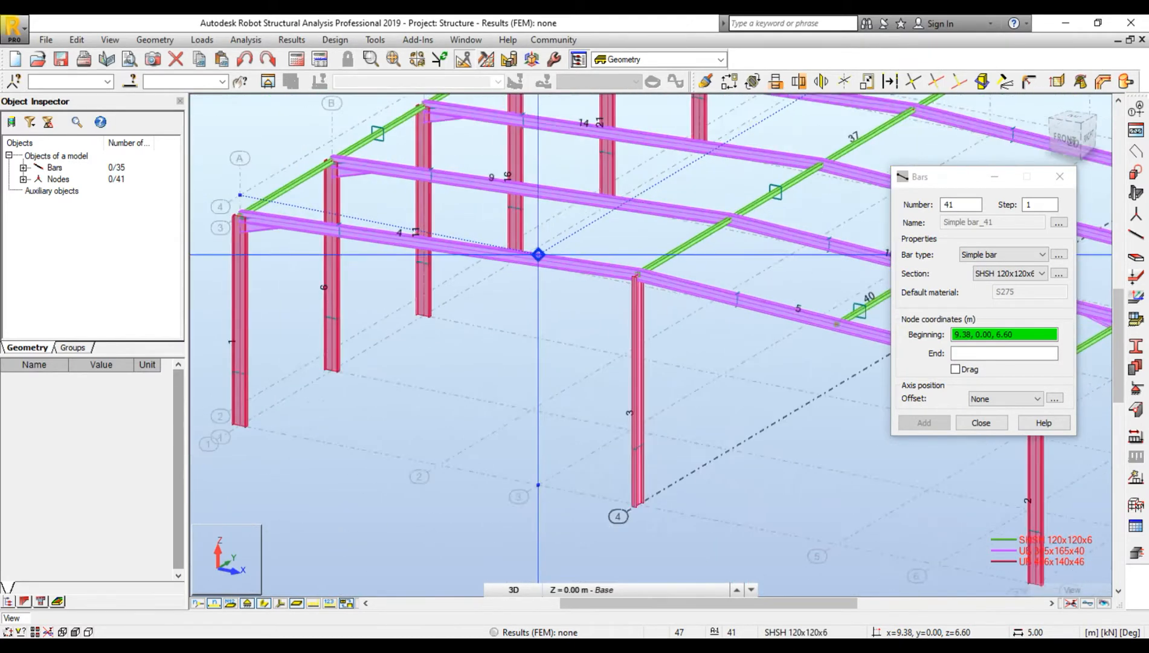
scroll(539, 255, "up", 5)
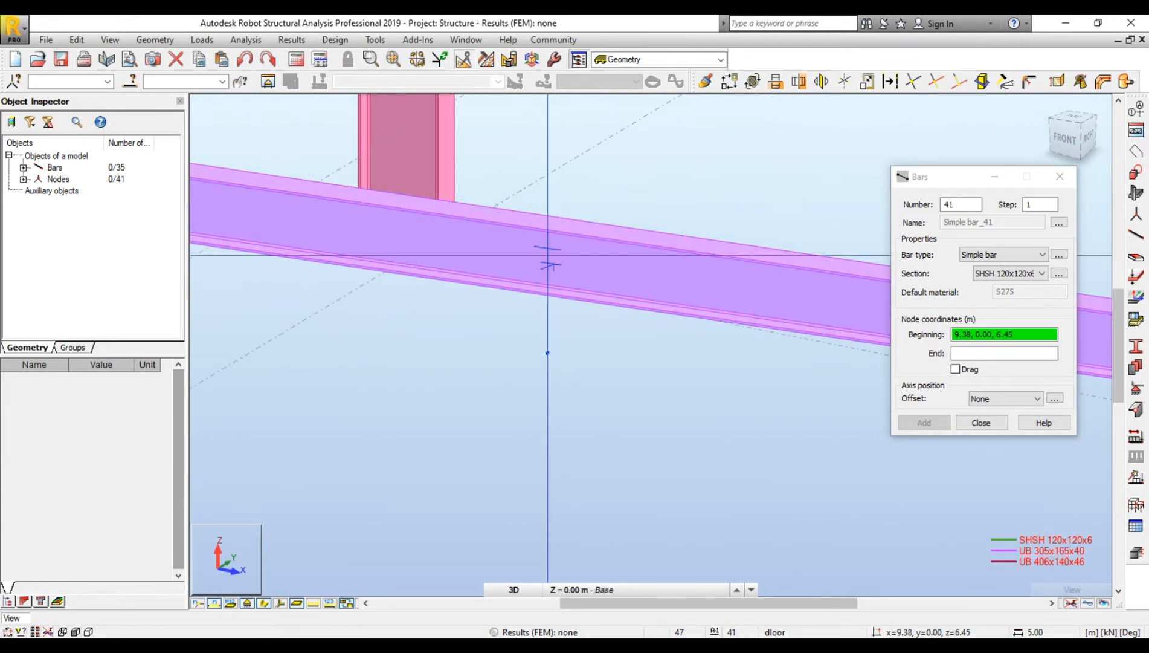
left_click(547, 255)
scroll(548, 255, "down", 5)
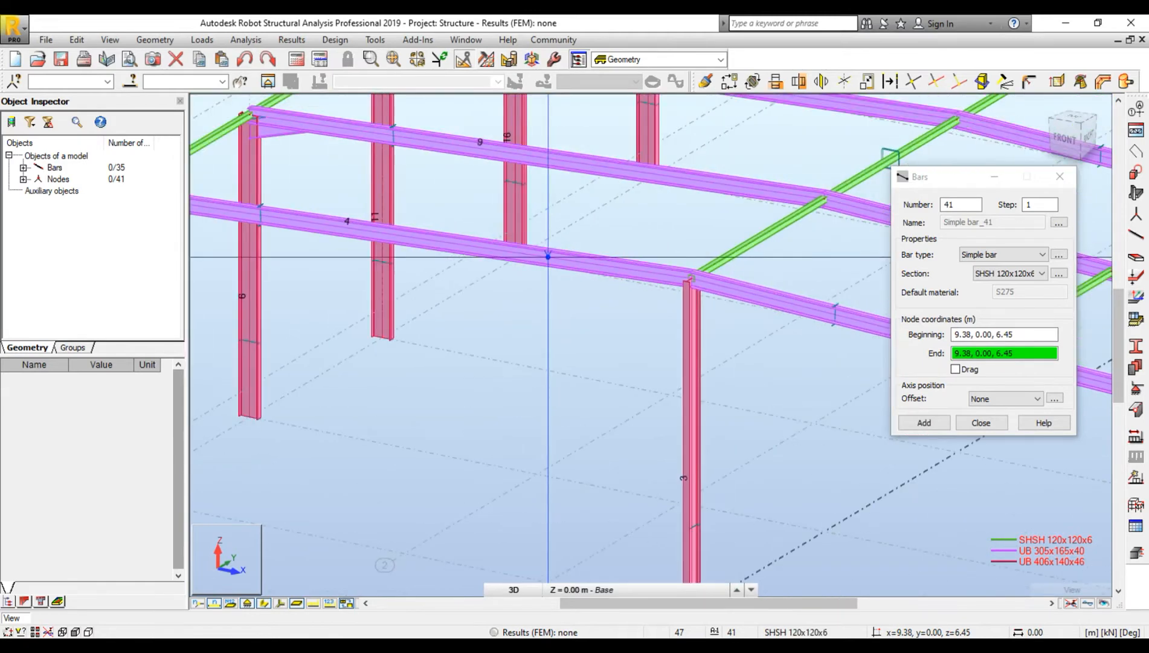
scroll(647, 179, "up", 5)
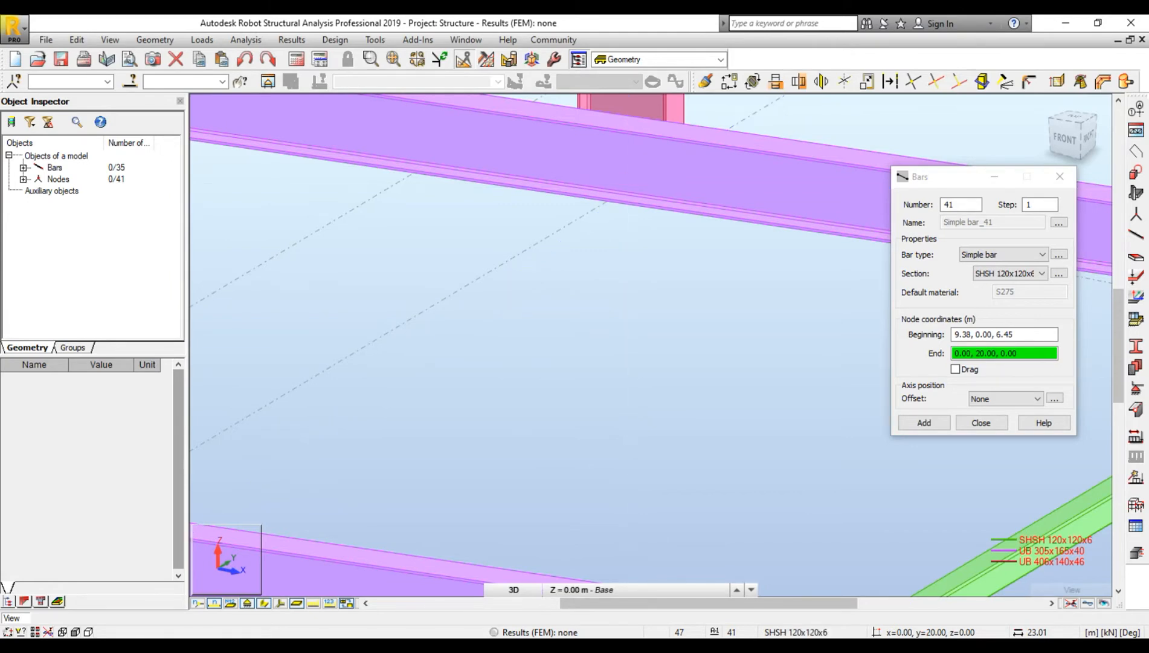
left_click(631, 187)
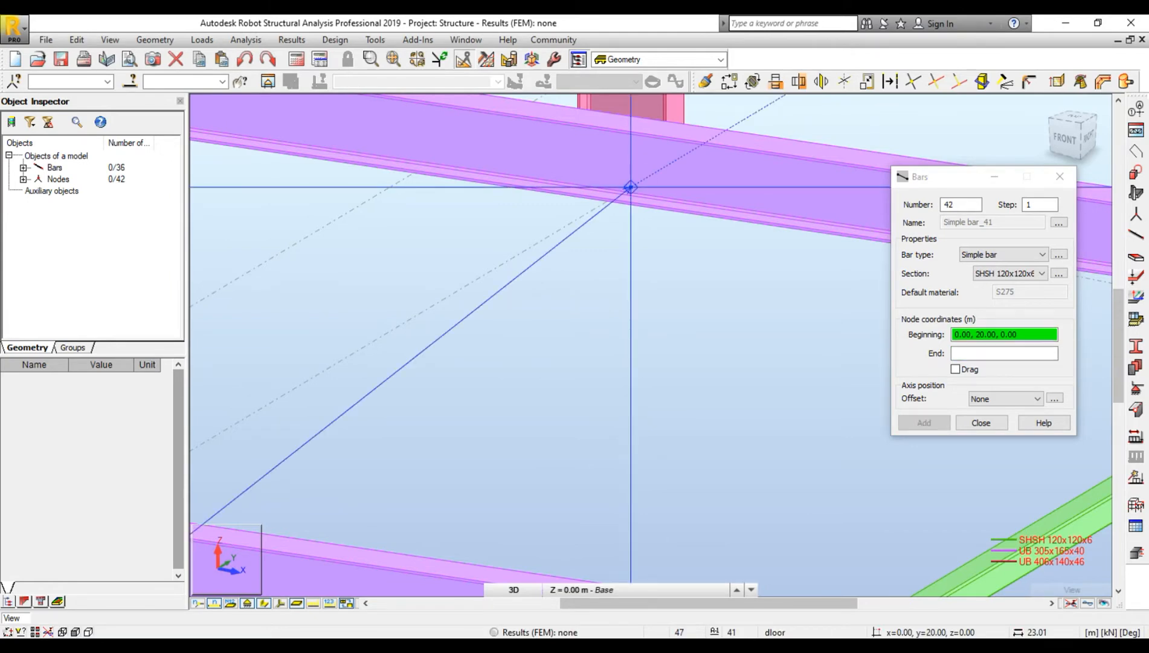
scroll(635, 199, "down", 4)
scroll(640, 223, "down", 3)
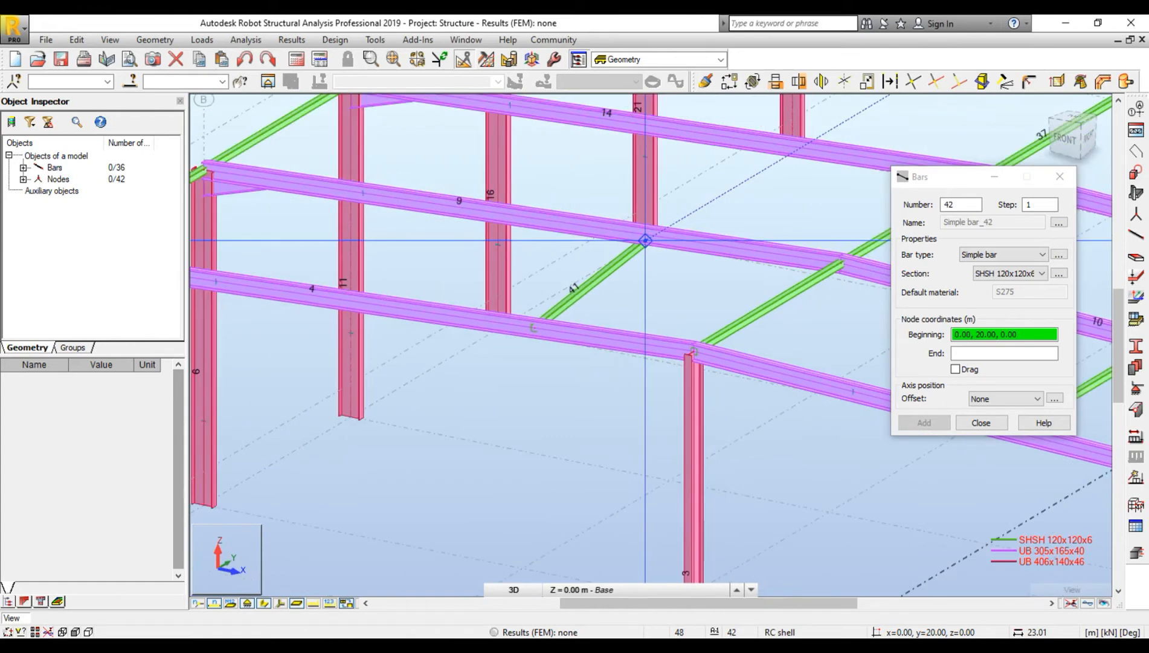
key("ctrl+z")
scroll(653, 270, "down", 6)
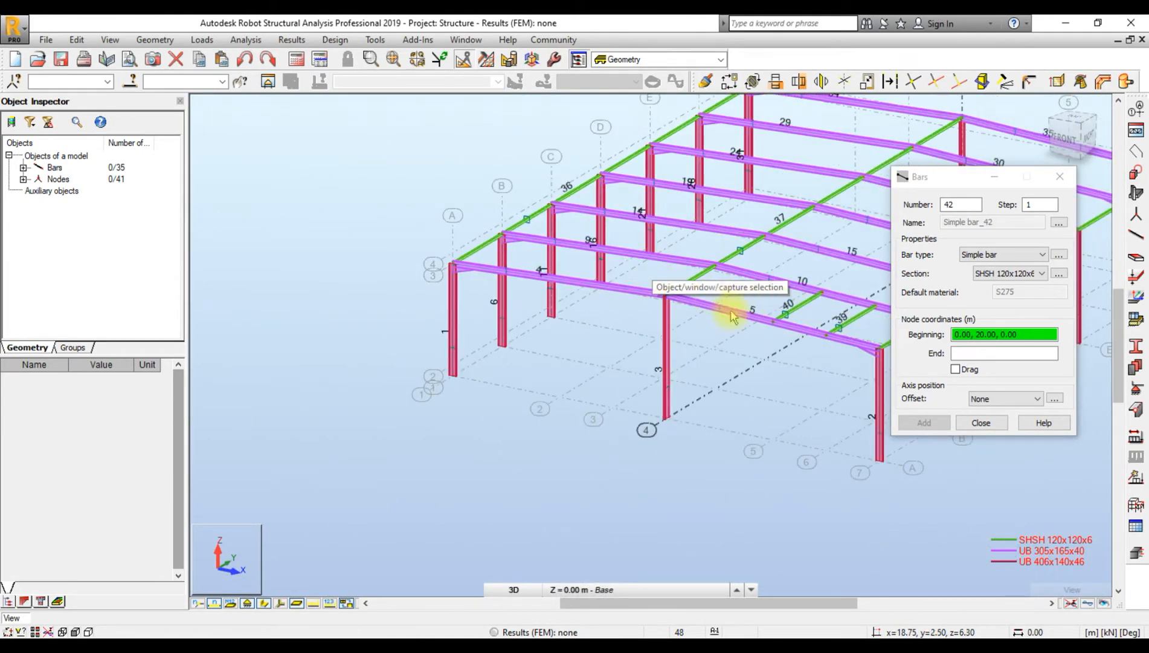
- Finish drawing bars and select the two purlins spanning between the axis A and axis B rafters
left_click(982, 423)
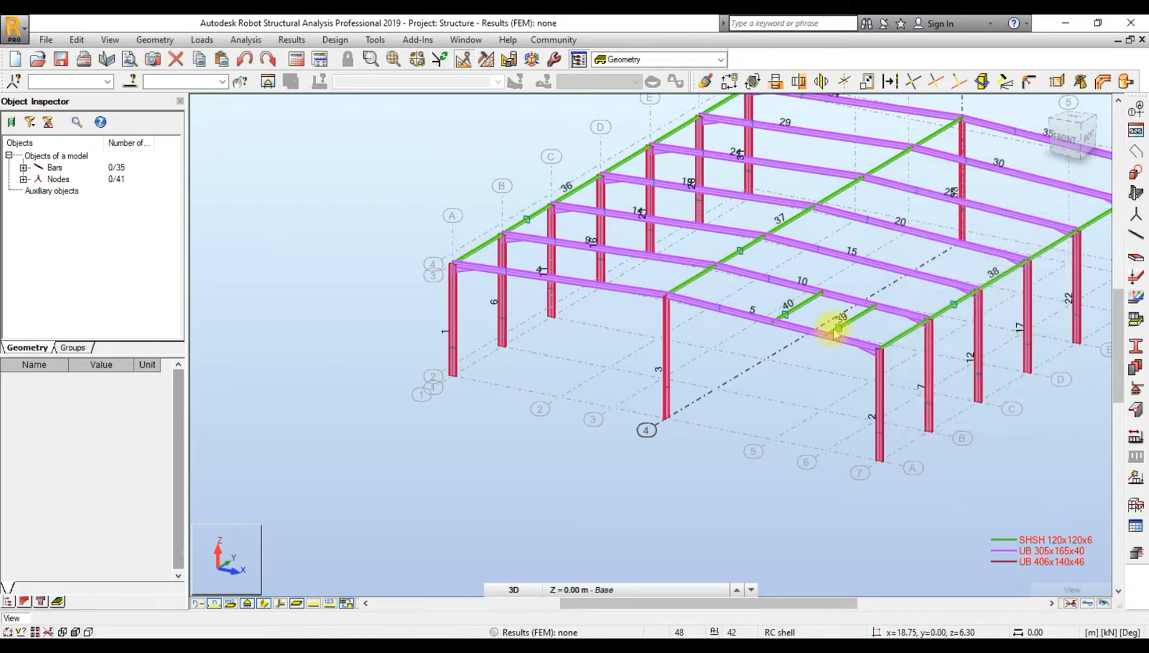
left_click(816, 319)
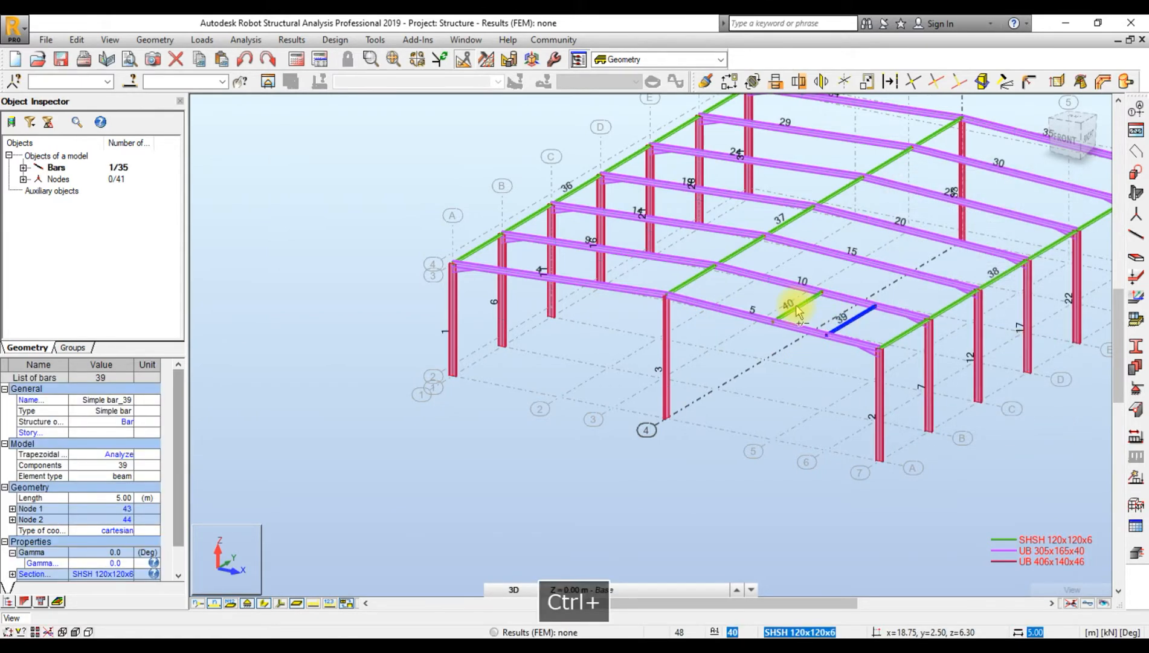
left_click(794, 308, "ctrl")
key("alt+e")
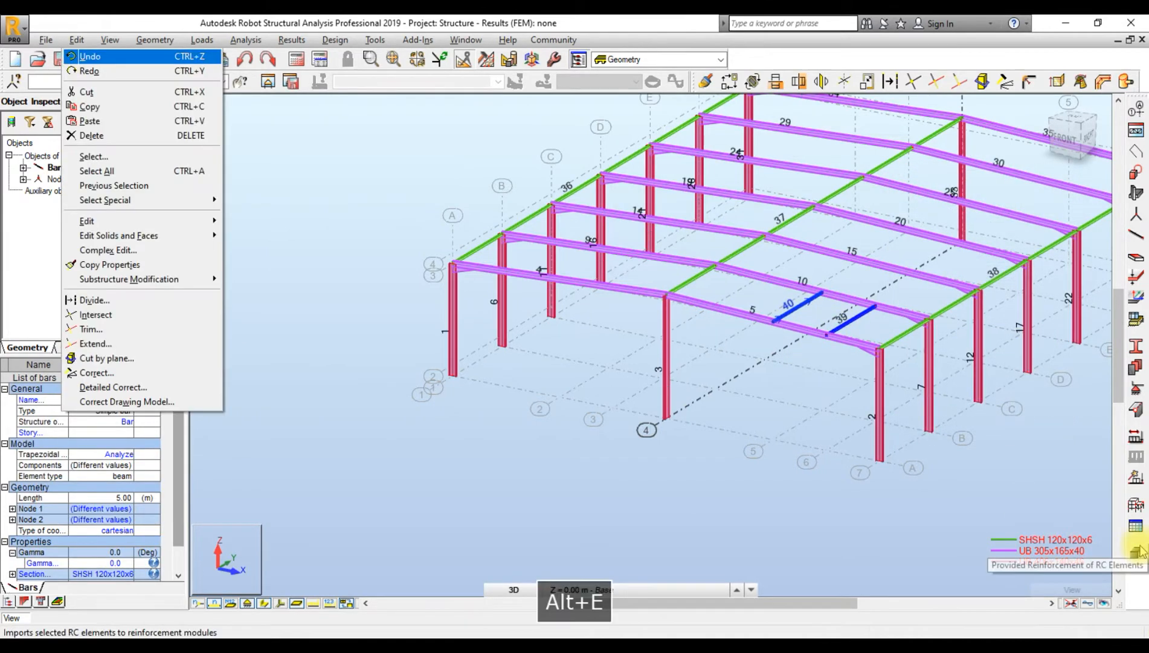
key("alt+e")
key("alt+m")
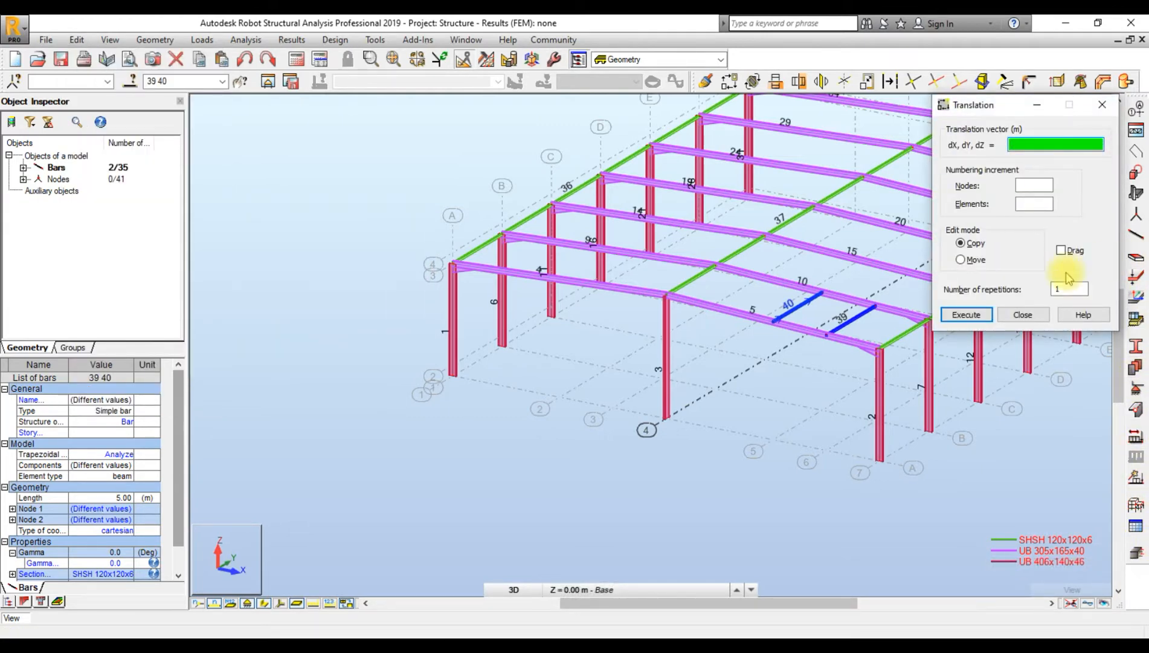
left_click(667, 298)
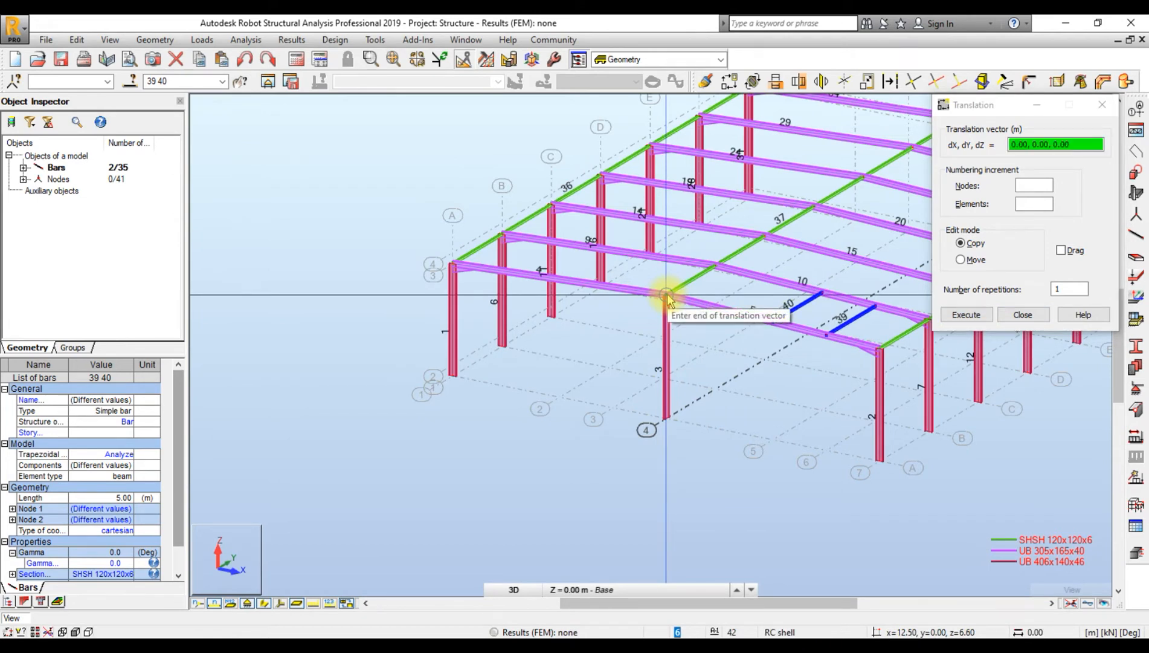
left_click(1026, 316)
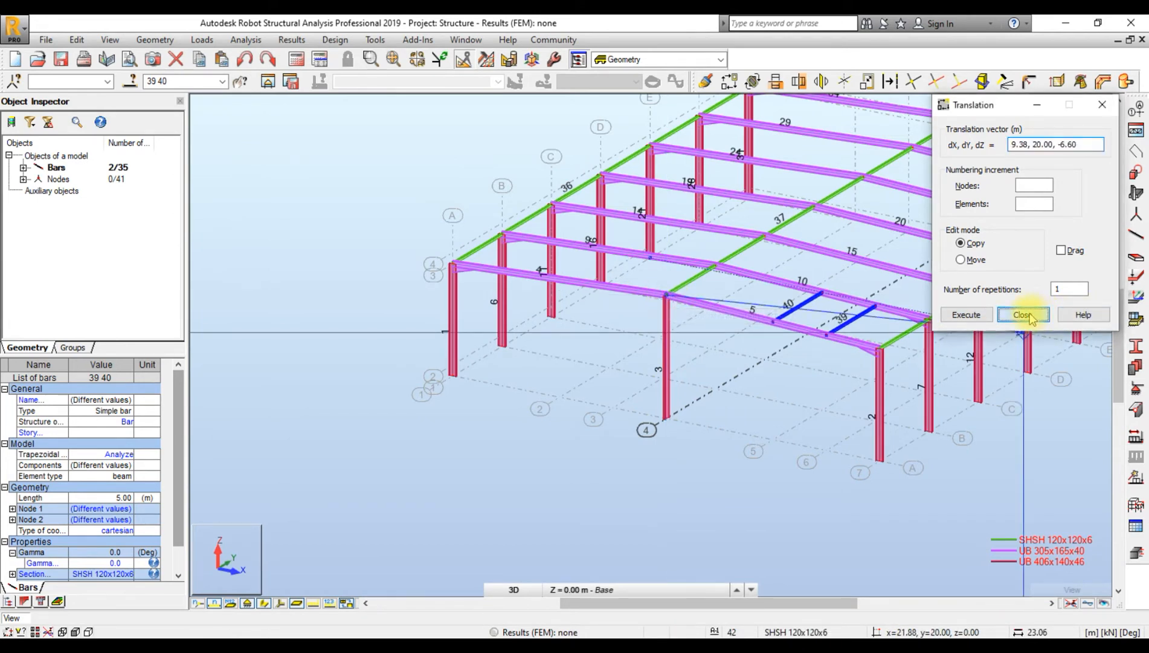
- Try to copy the two selected purlins with a vertical mirror about the XZ plane through the axis A ridge node, and undo it
key("alt+e")
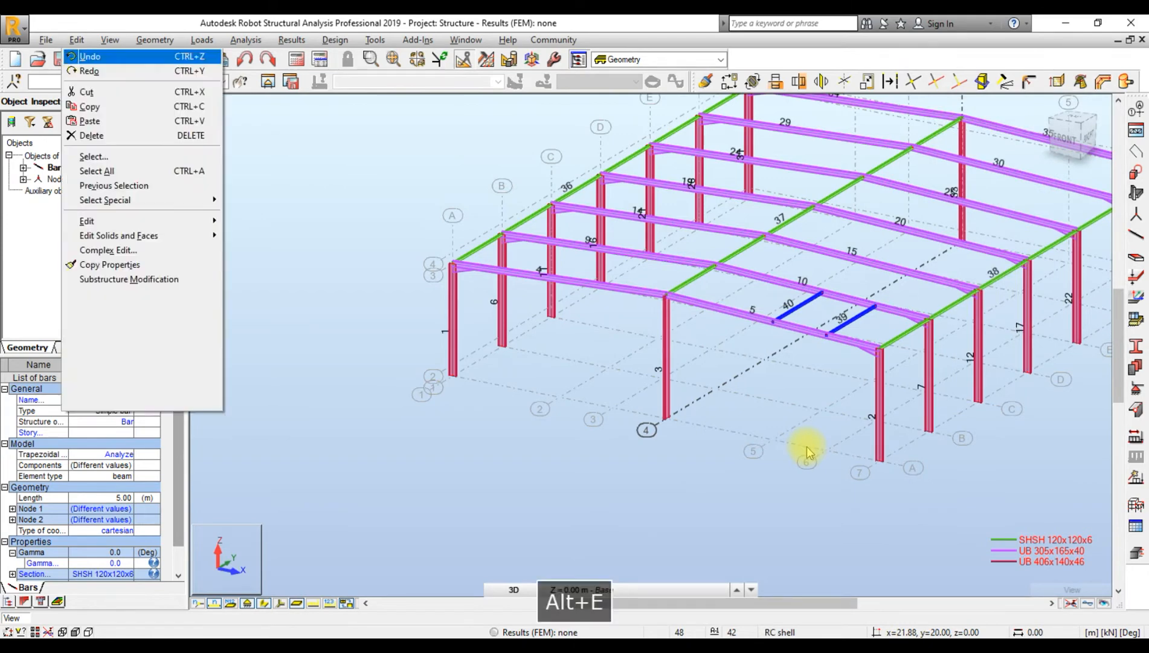
key("alt+v")
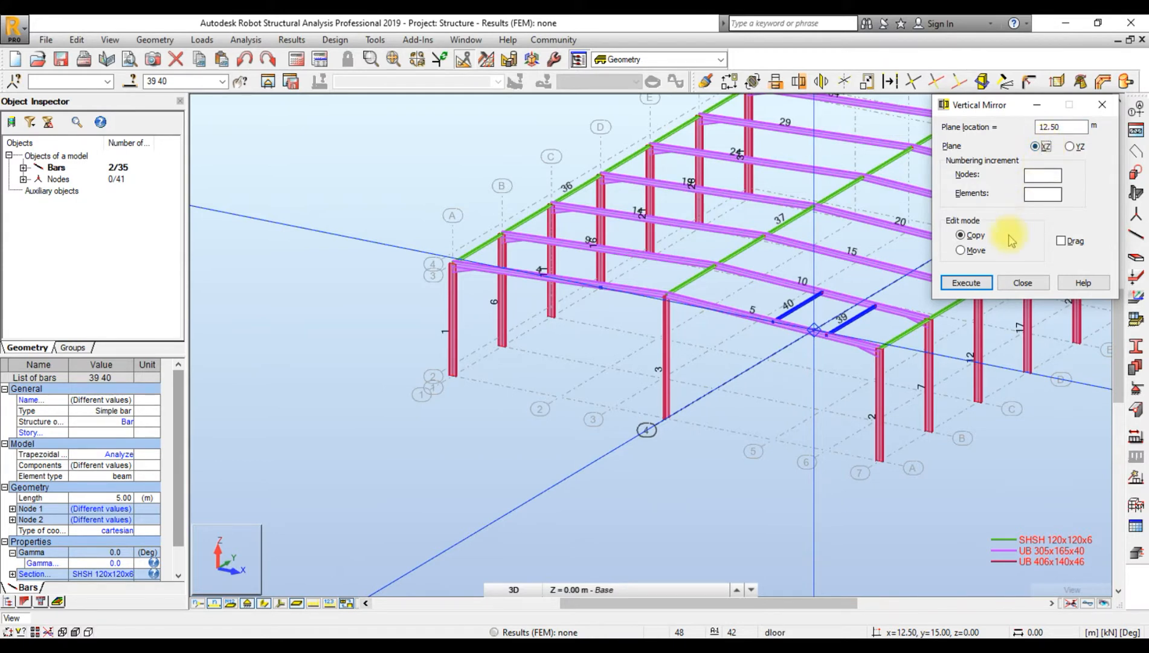
left_click(667, 296)
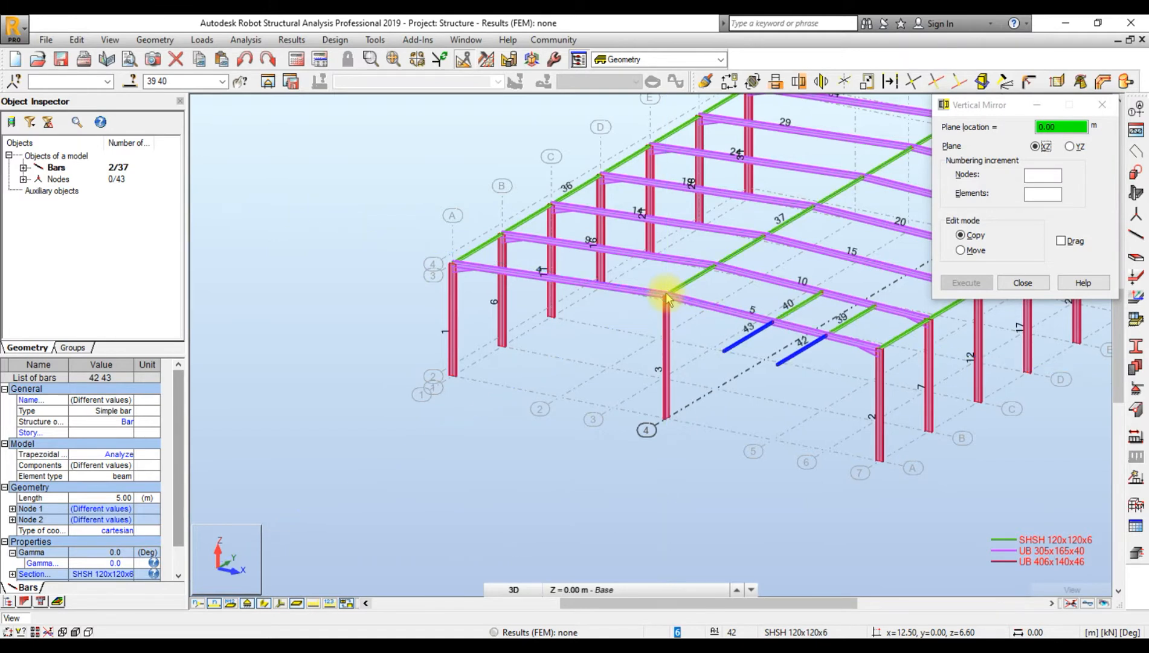
key("ctrl+z")
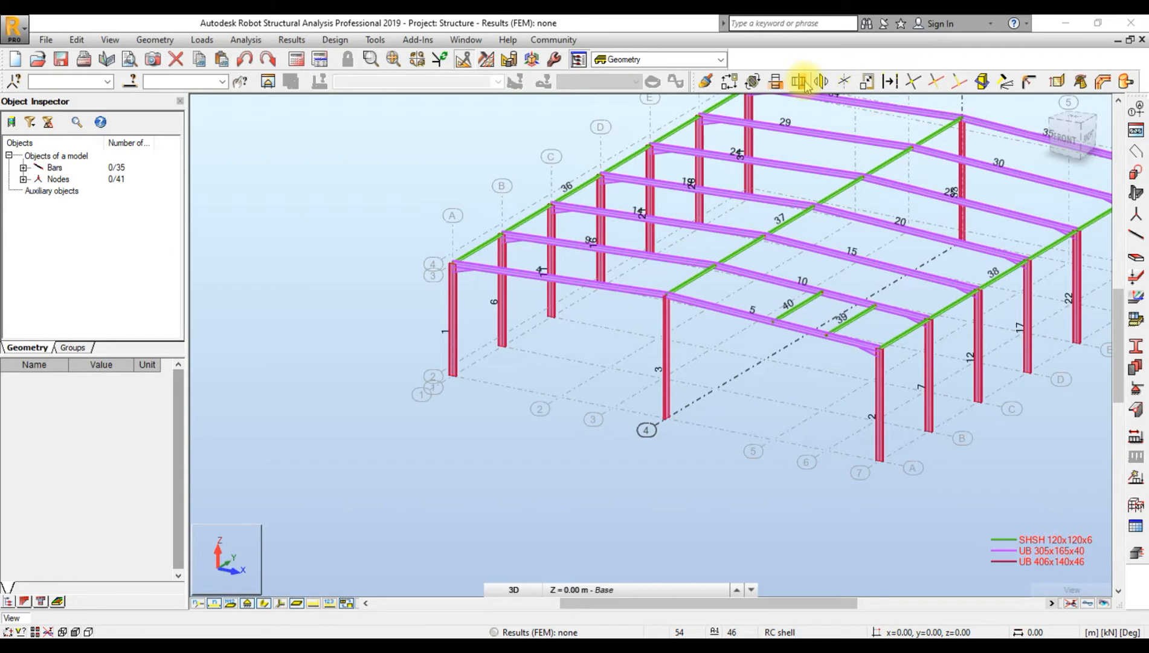
left_click(463, 61)
left_click(463, 61)
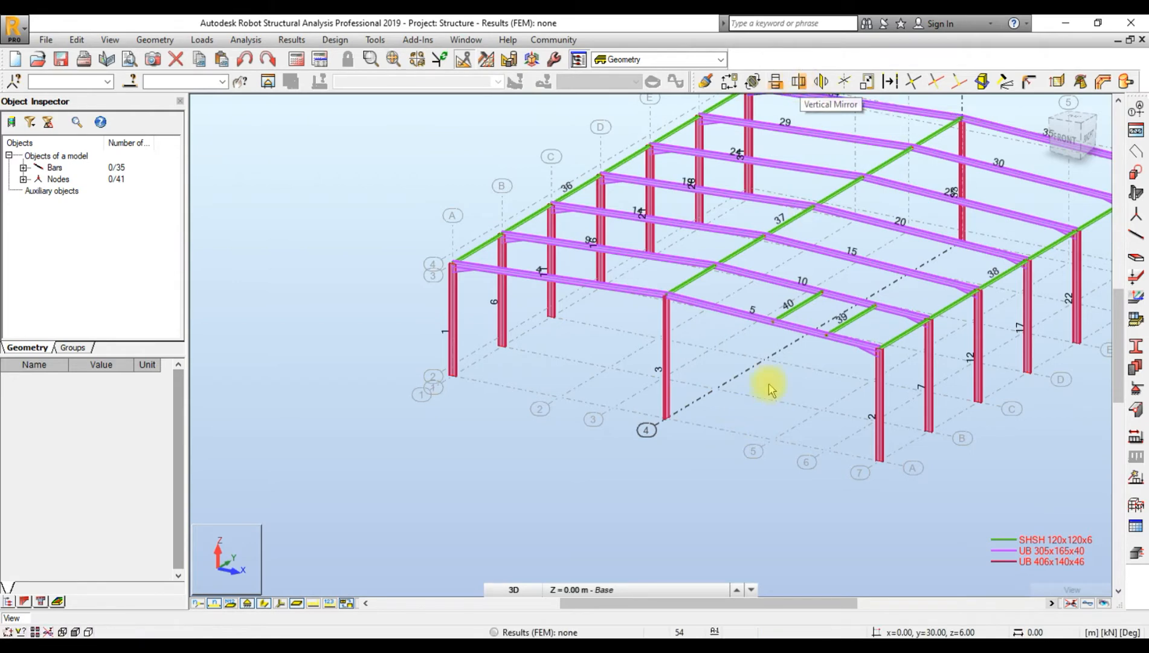
key("alt+e")
key("alt+m")
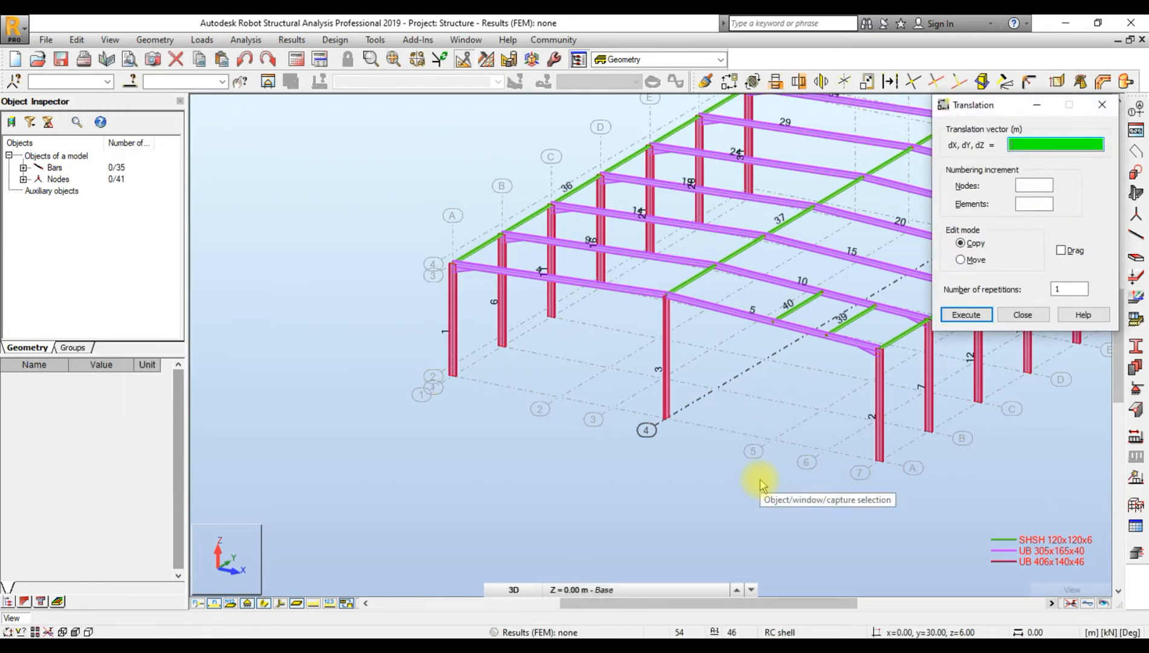
key("Escape")
key("alt+e")
key("alt+e")
key("alt+v")
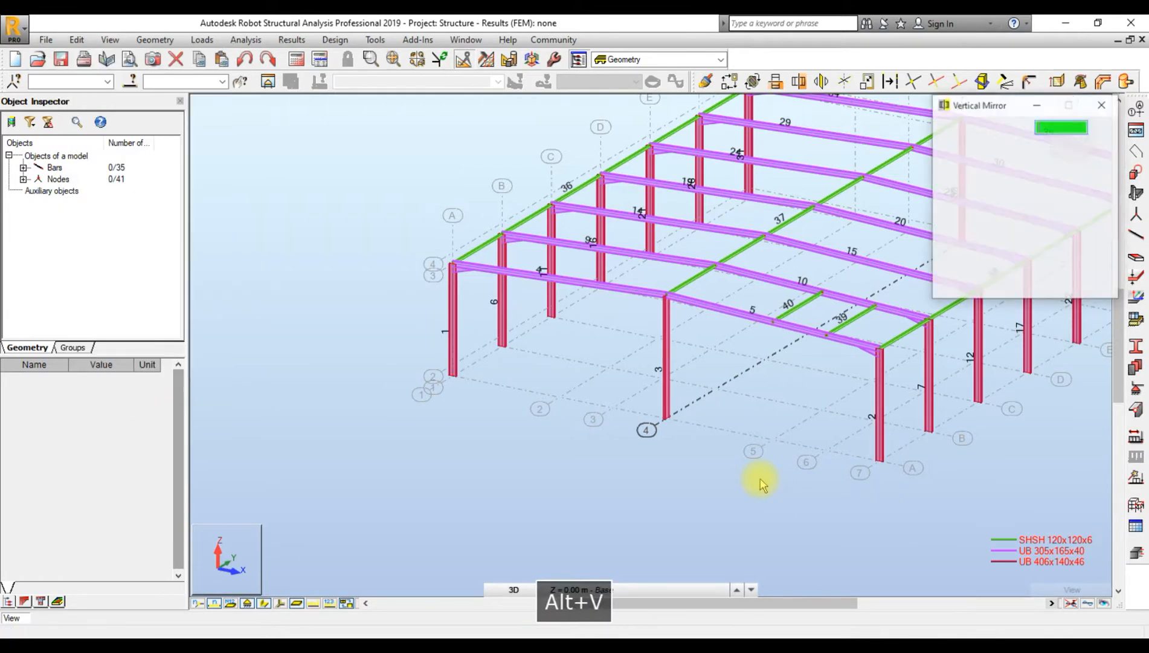
left_click(924, 280)
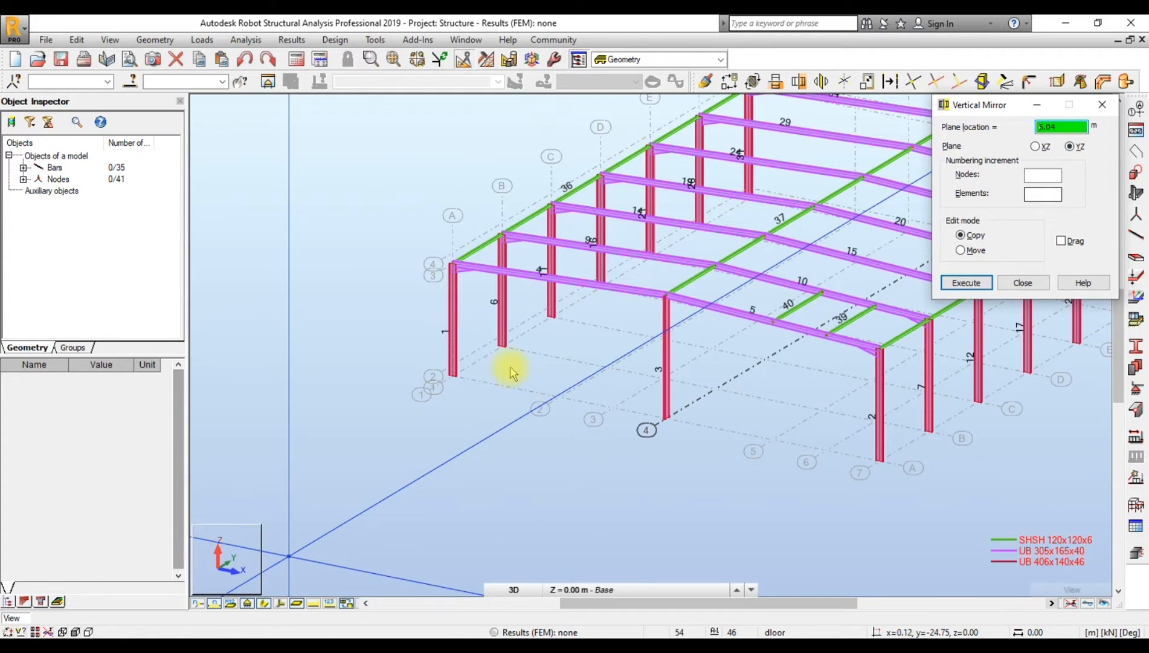
left_click(665, 297)
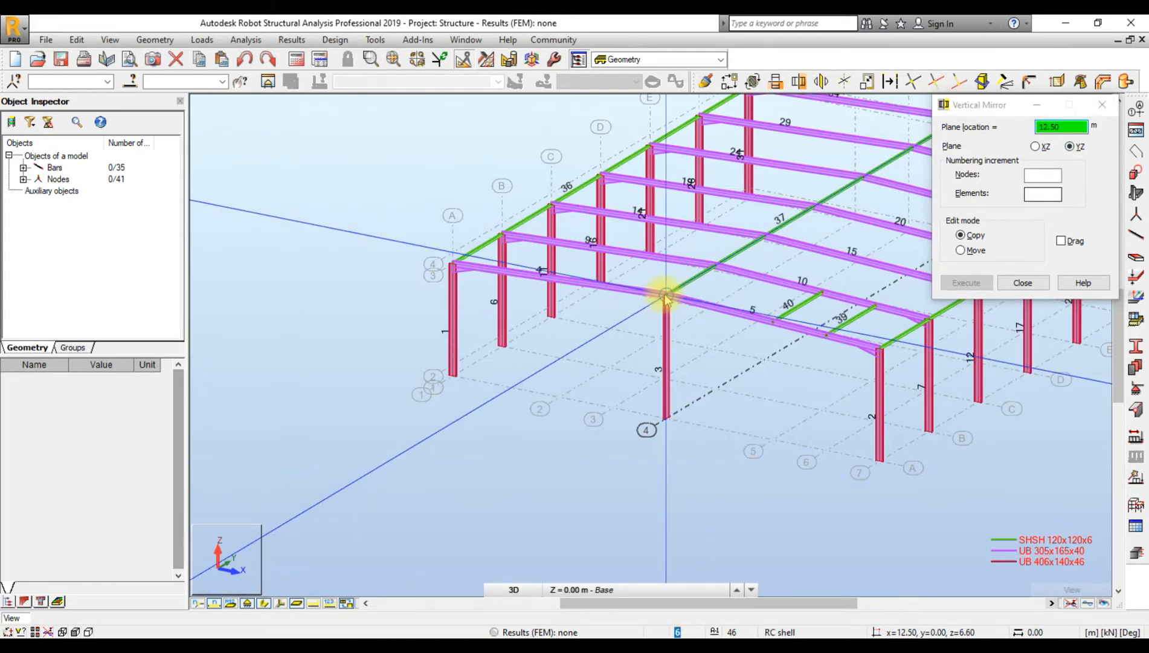
left_click(629, 365)
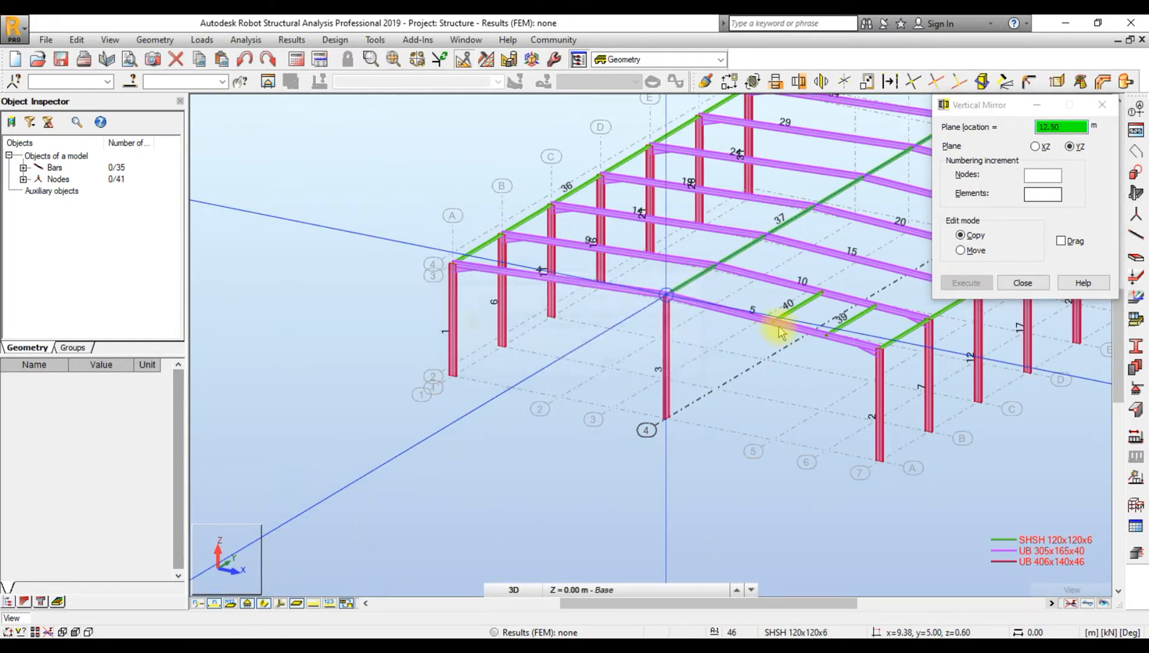
left_click(1023, 284)
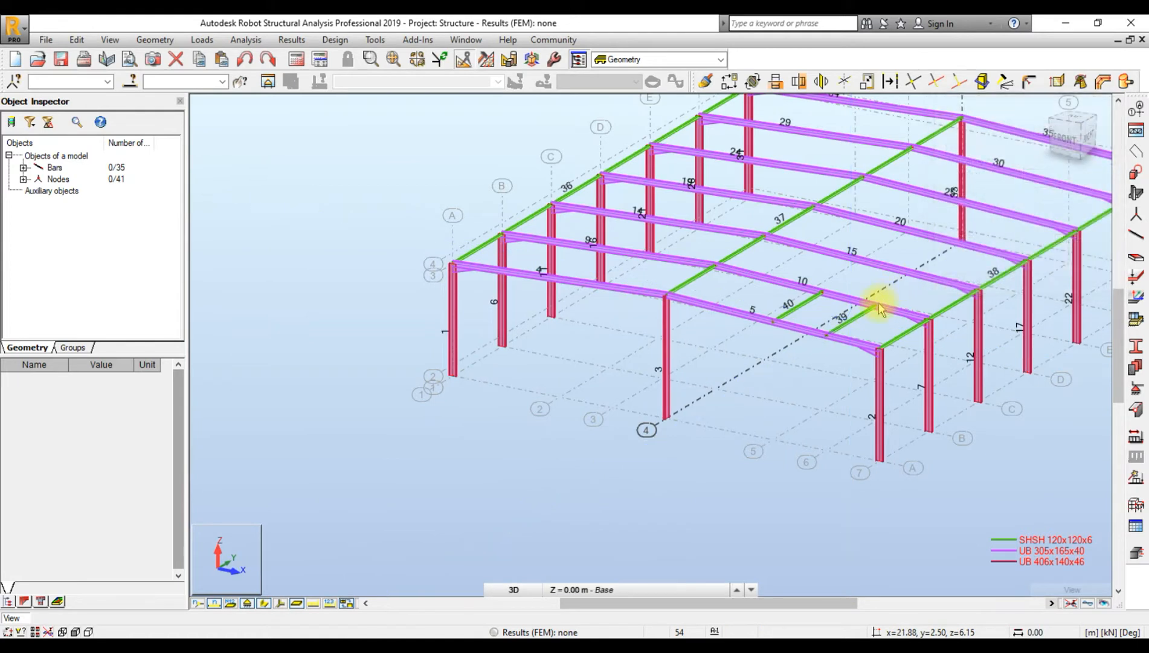
- Try mirroring a copy of purlin bars 39 and 40 about the vertical YZ plane at 12.50 m, and undo it
left_click(843, 325)
left_click(801, 315, "ctrl")
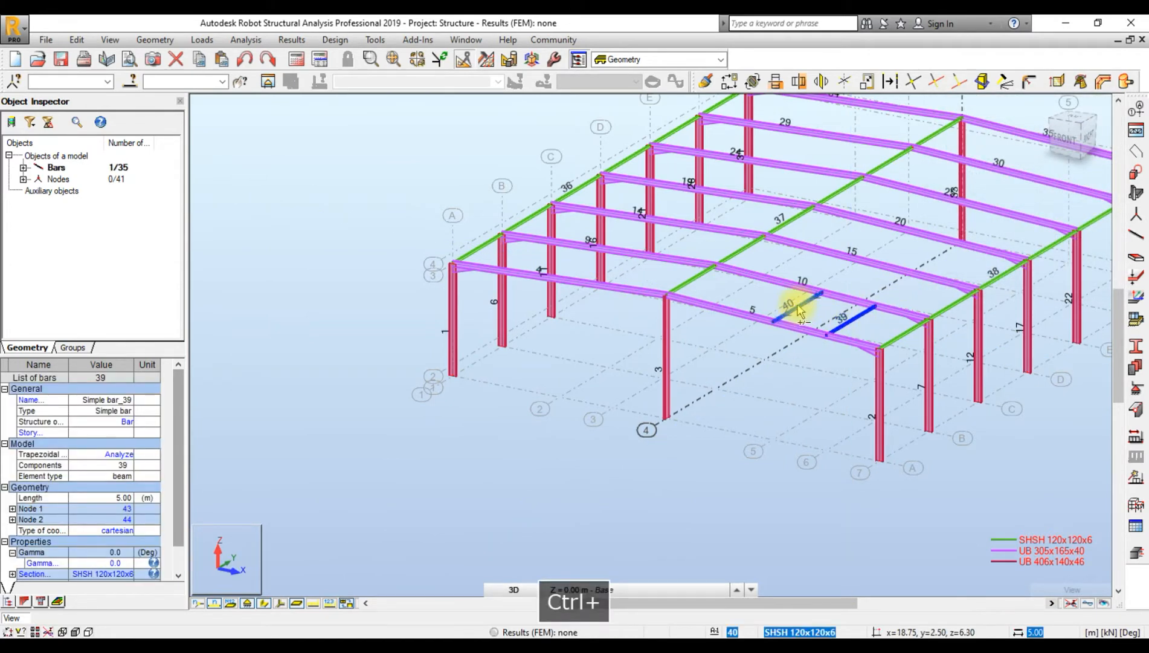
left_click(799, 82)
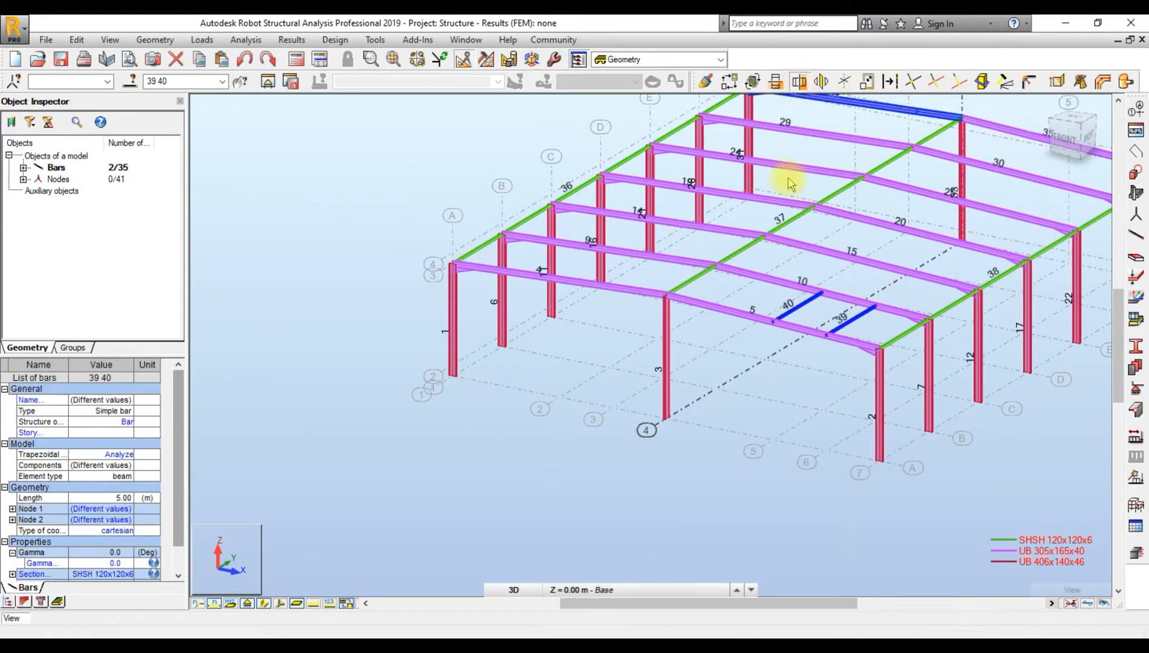
left_click(667, 298)
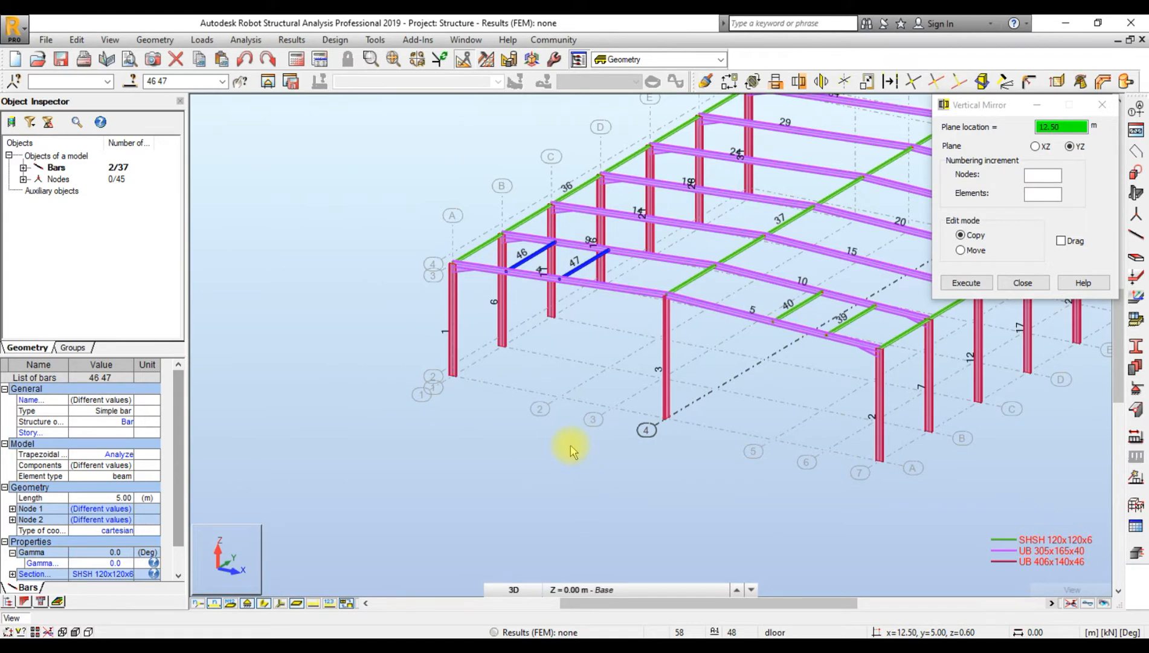
key("ctrl+z")
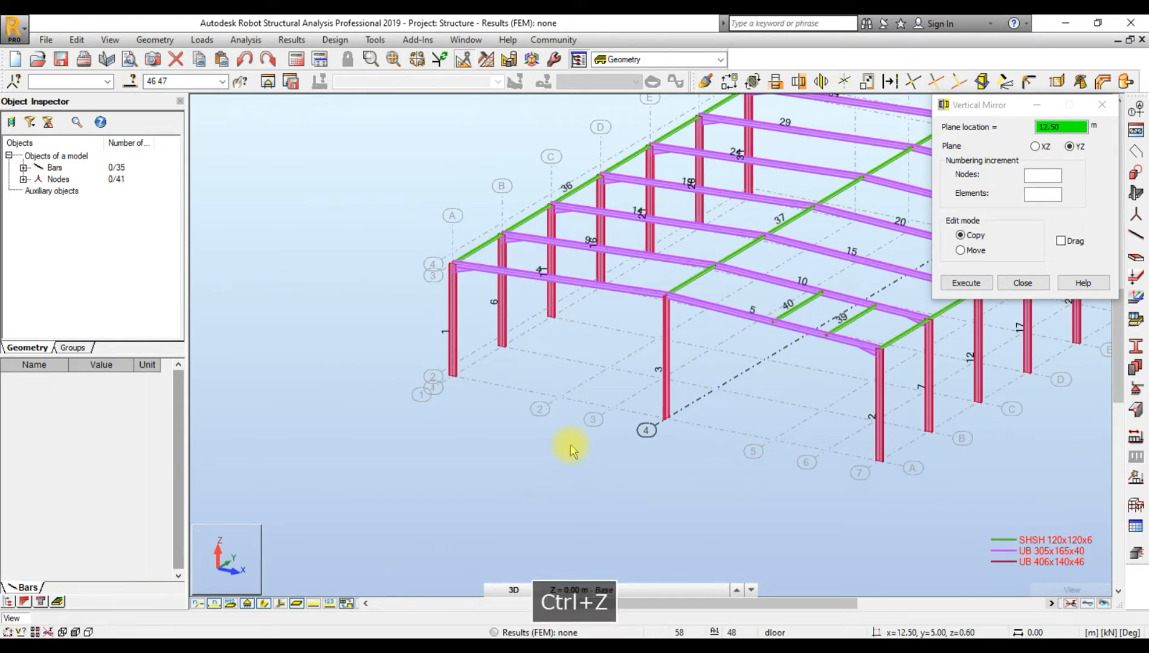
left_click(1040, 289)
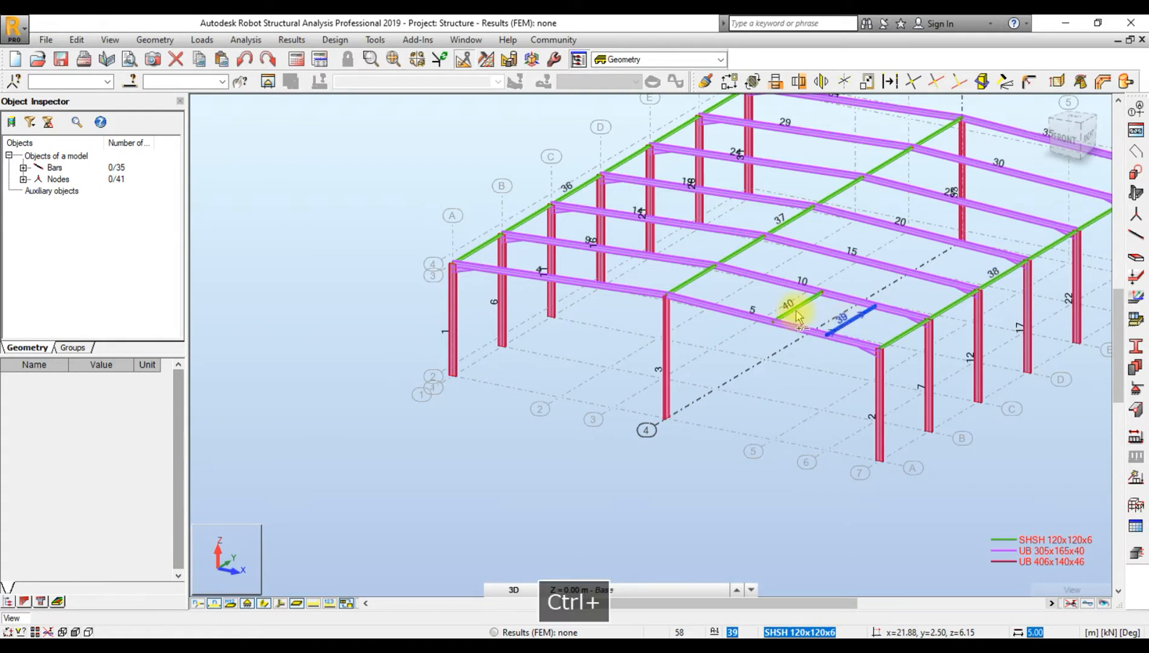
- Try copying purlin bars 39 and 40 by a translation of -12.50, 0.00, 0.00 m, and undo it
left_click(795, 314, "ctrl")
left_click(787, 314, "ctrl")
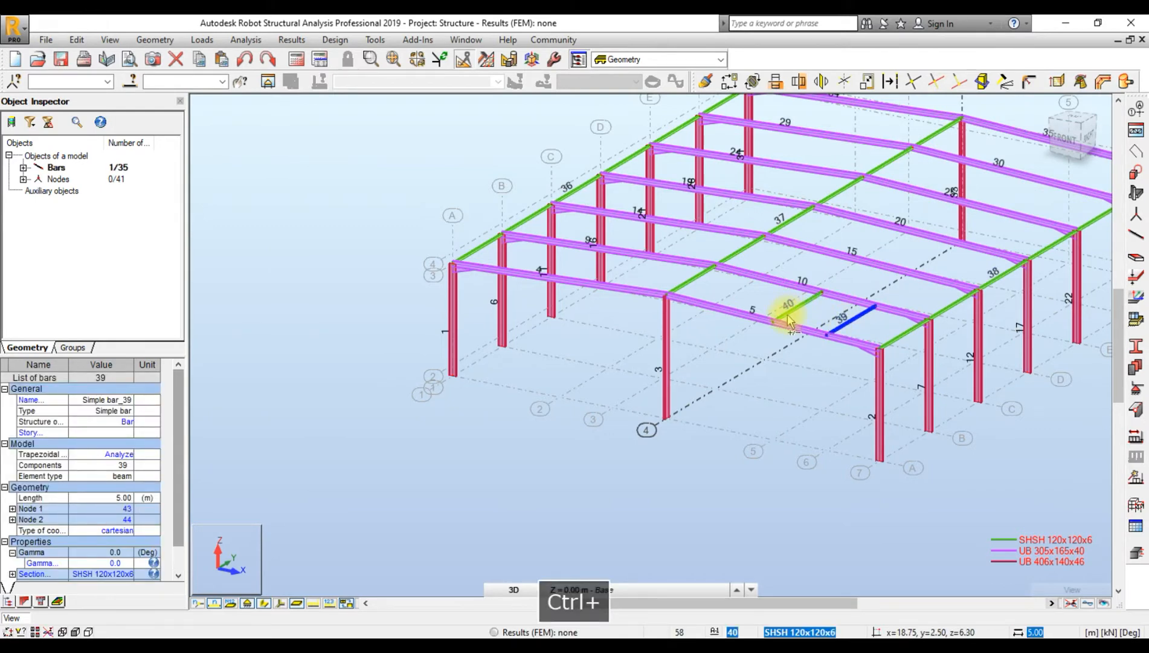
left_click(787, 317, "ctrl")
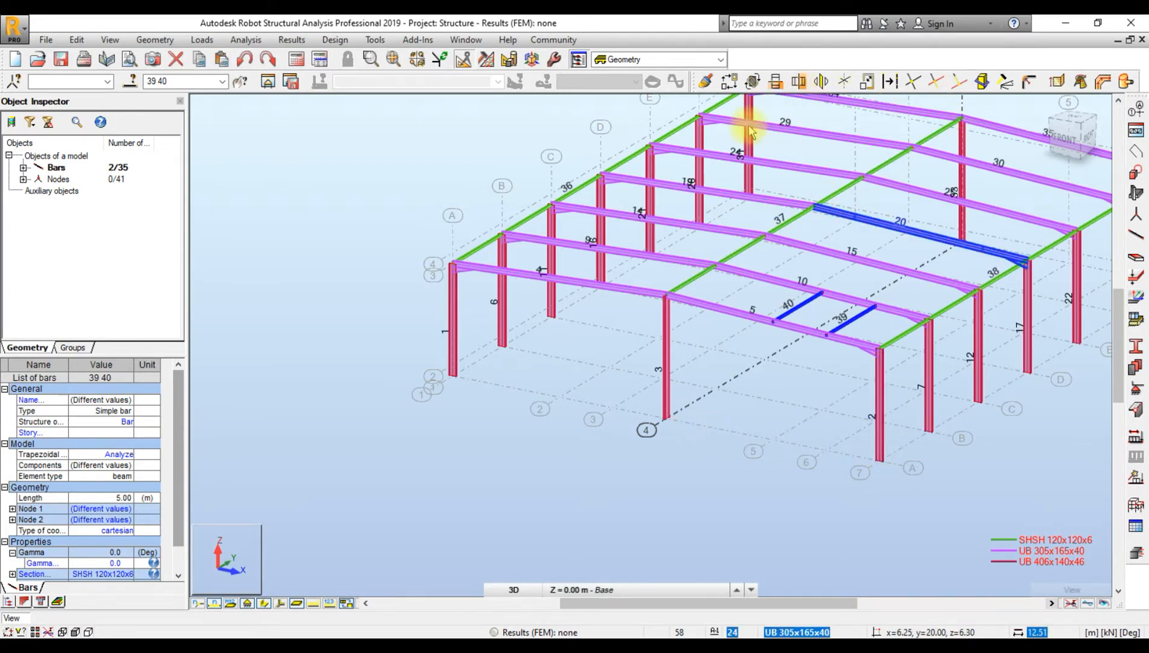
left_click(729, 81)
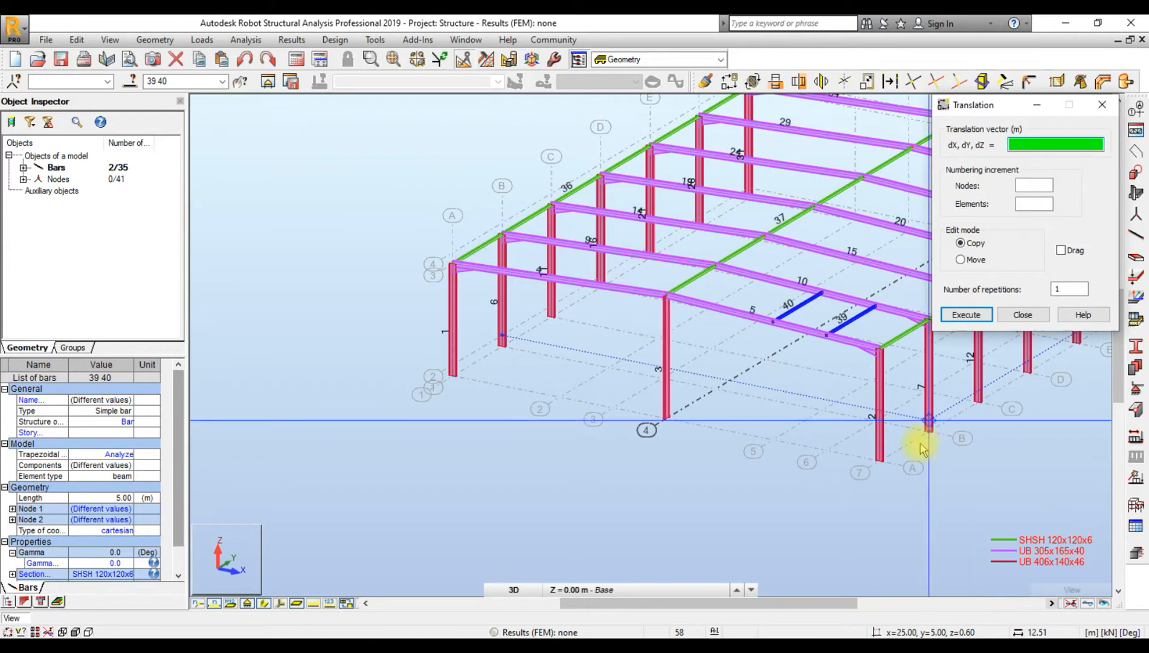
left_click(880, 461)
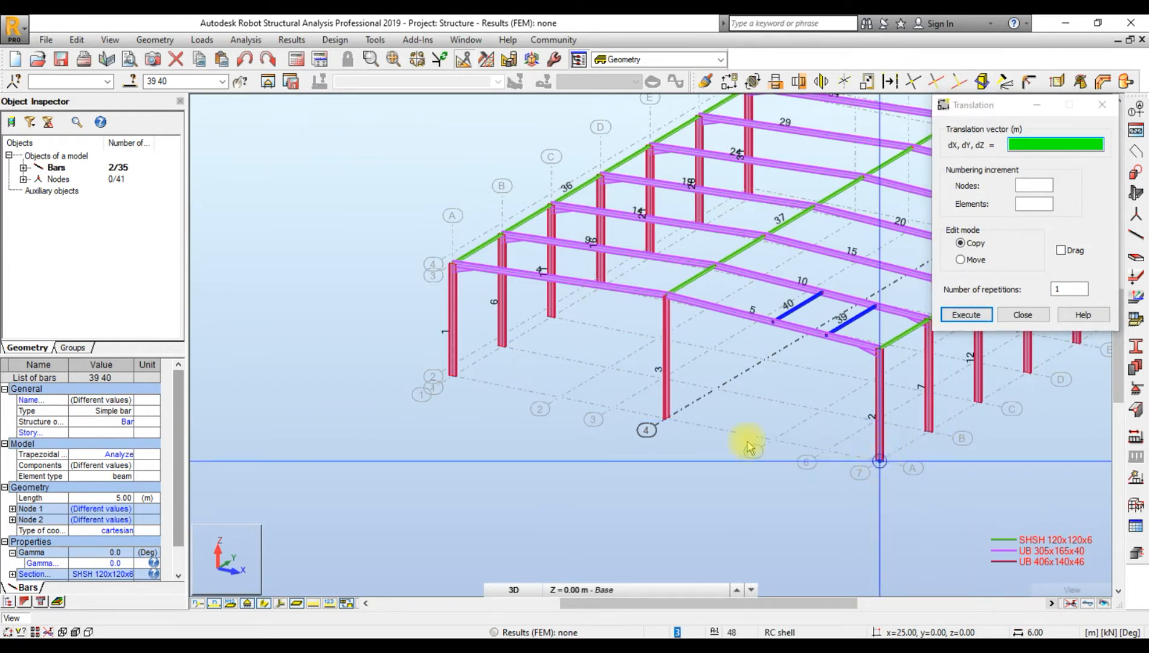
left_click(665, 416)
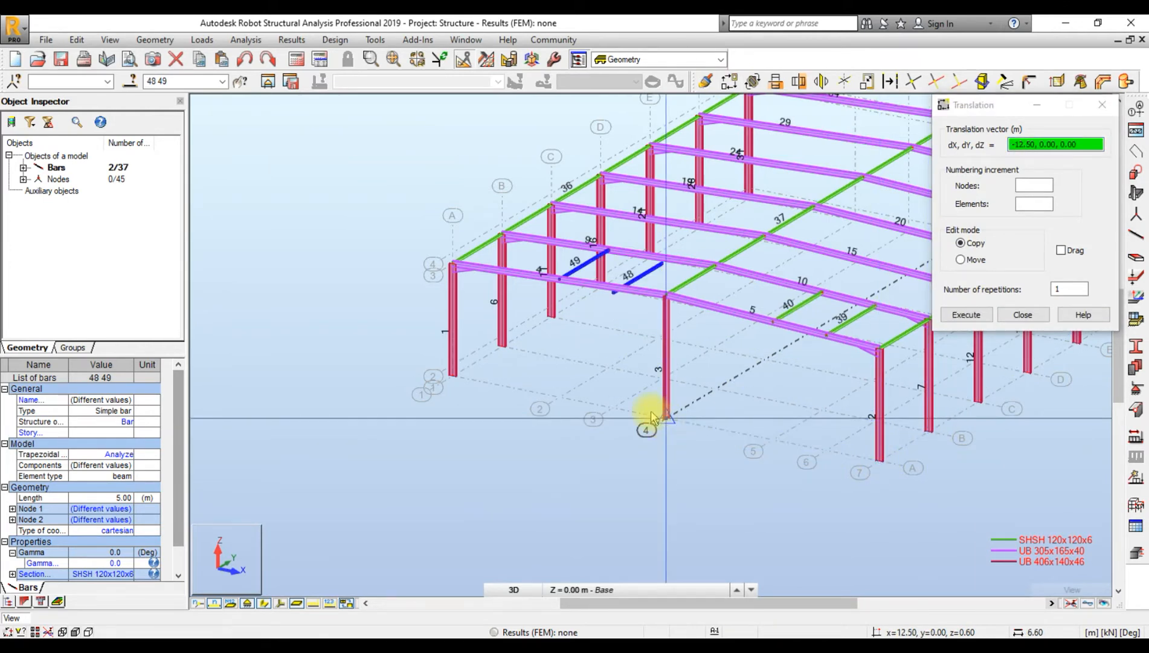
key("ctrl+z")
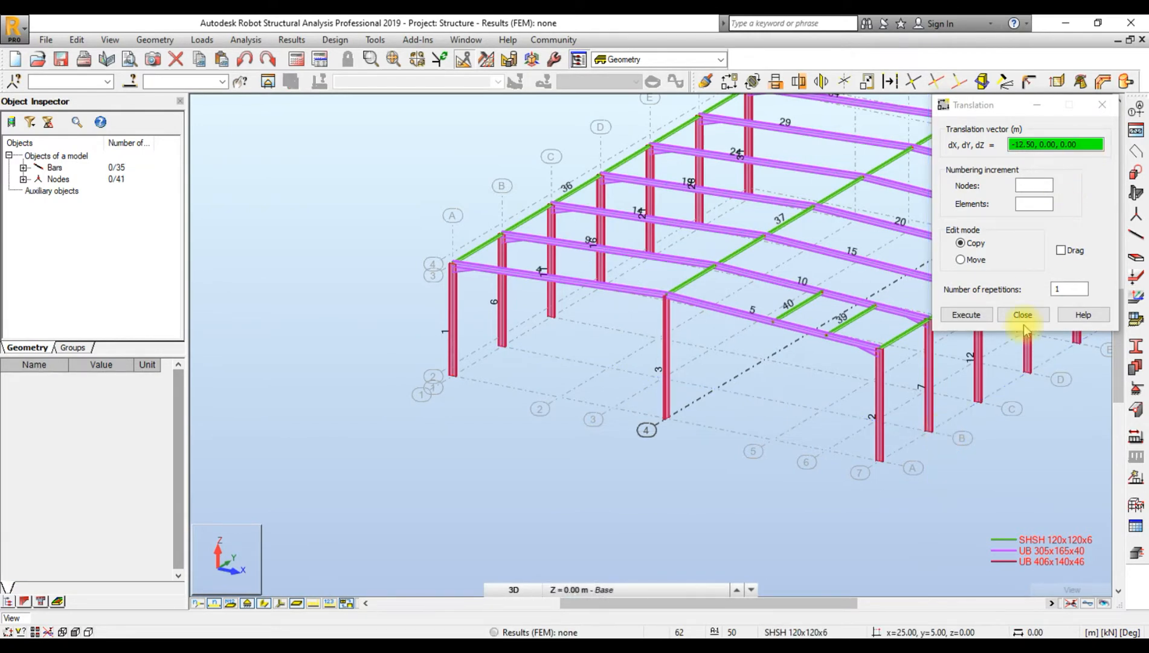
left_click(1025, 313)
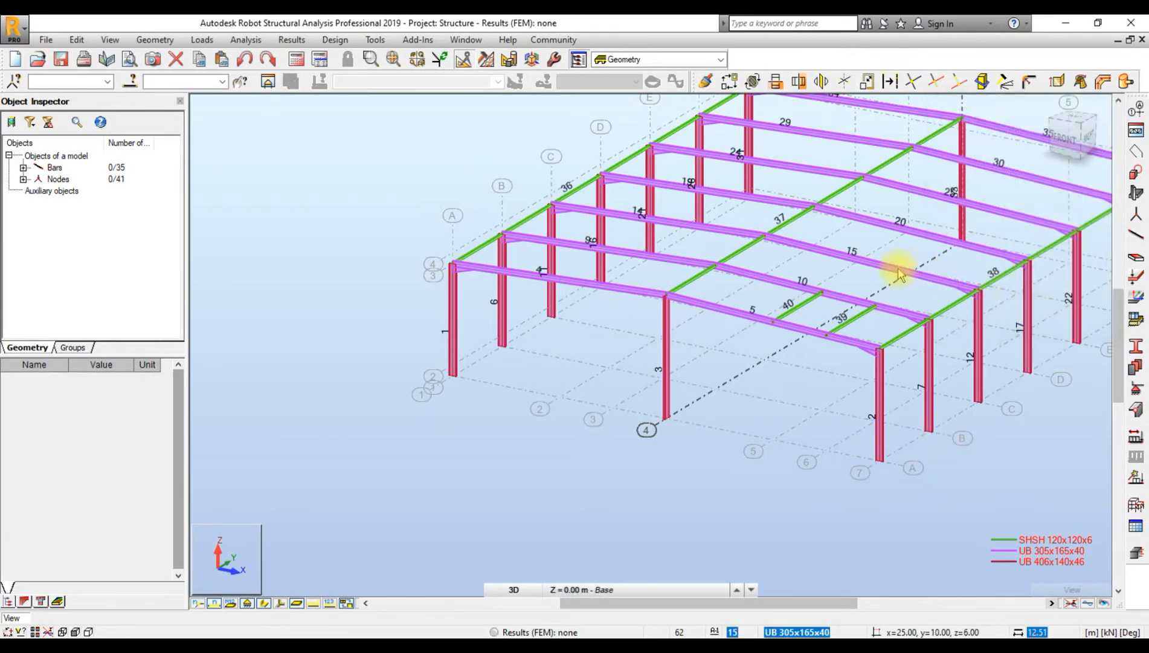
- Mirror a copy of purlin bars 39 and 40 onto the opposite roof slope about the YZ plane through the ridge at 12.50 m
left_click(849, 322)
left_click(797, 307, "ctrl")
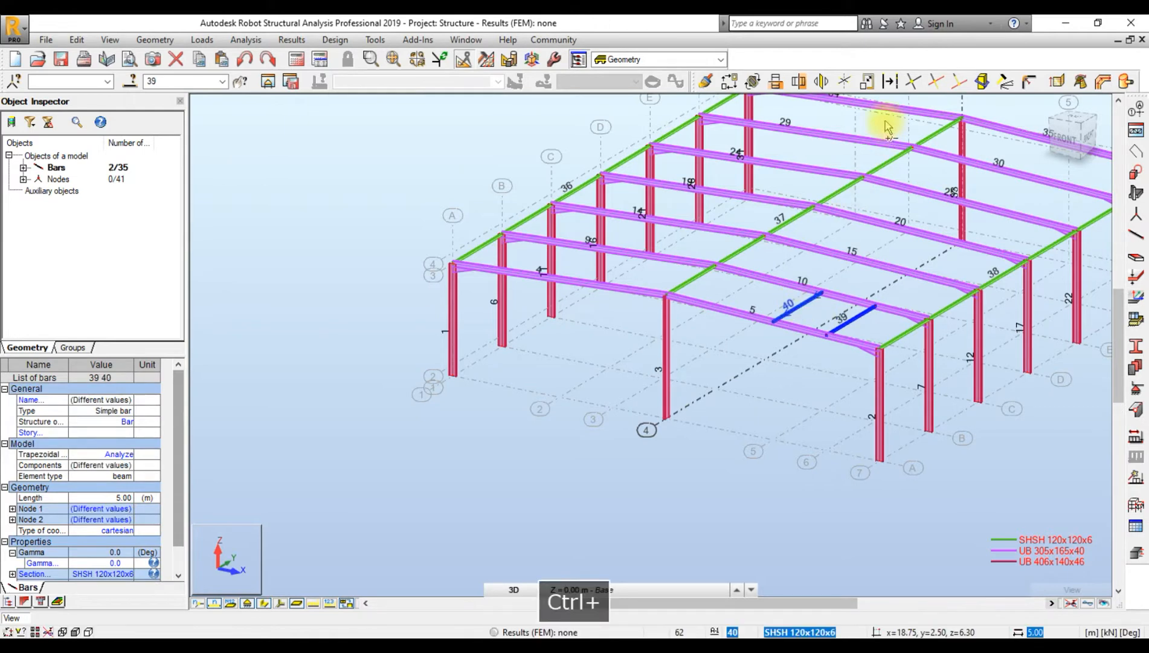
left_click(799, 84)
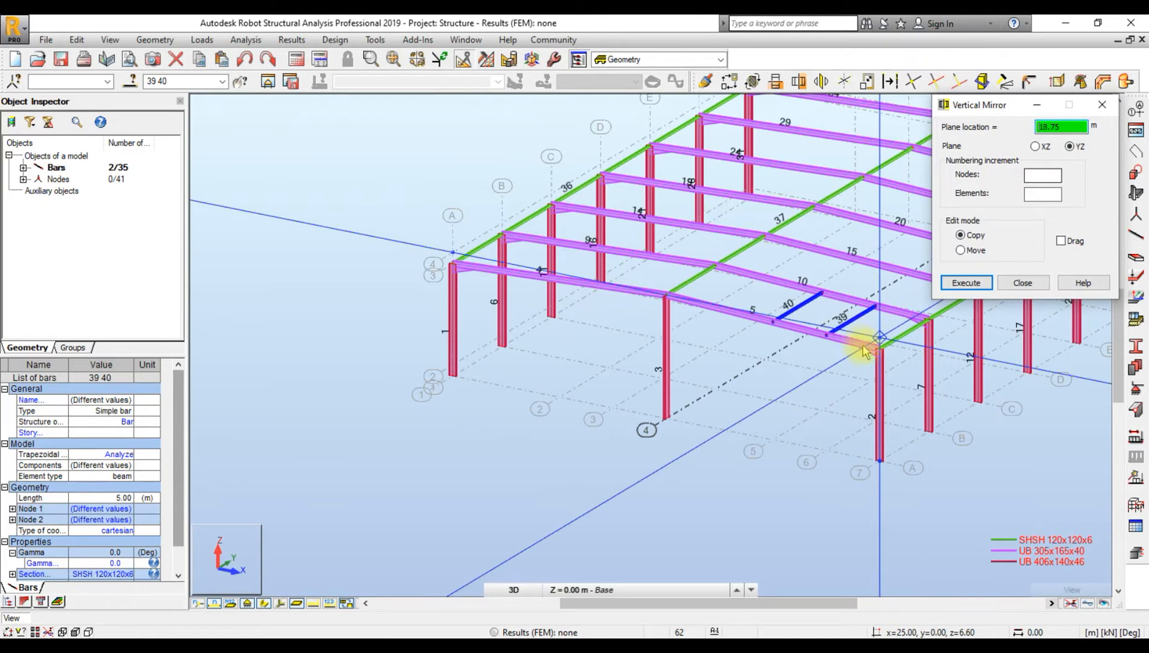
left_click(667, 300)
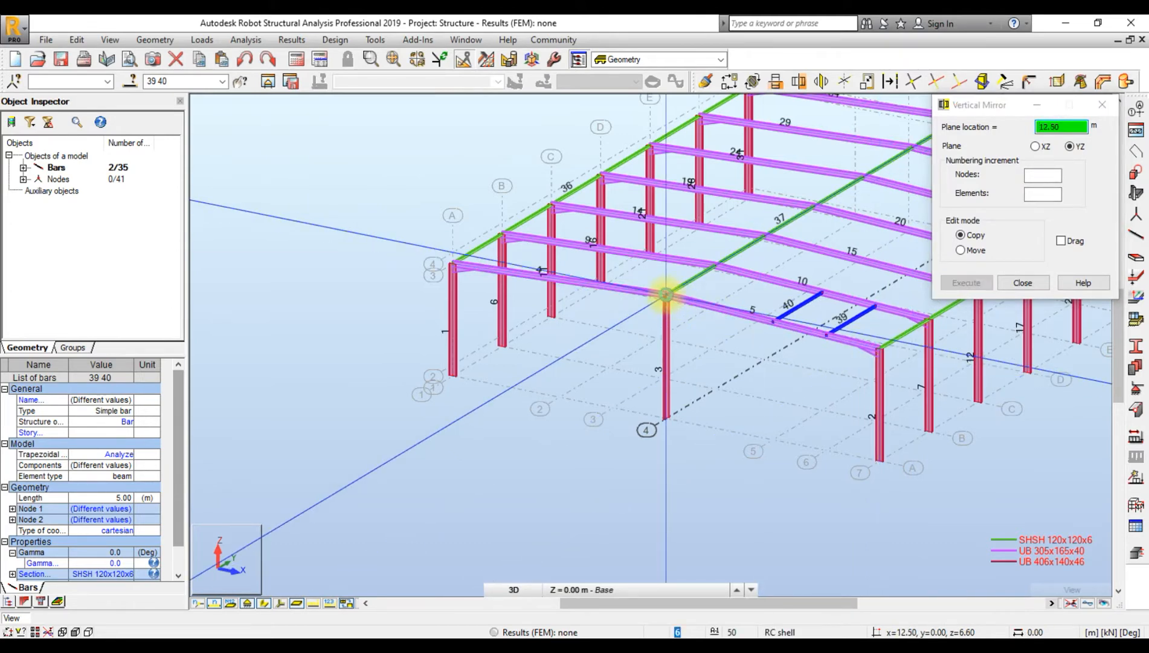
left_click(1017, 284)
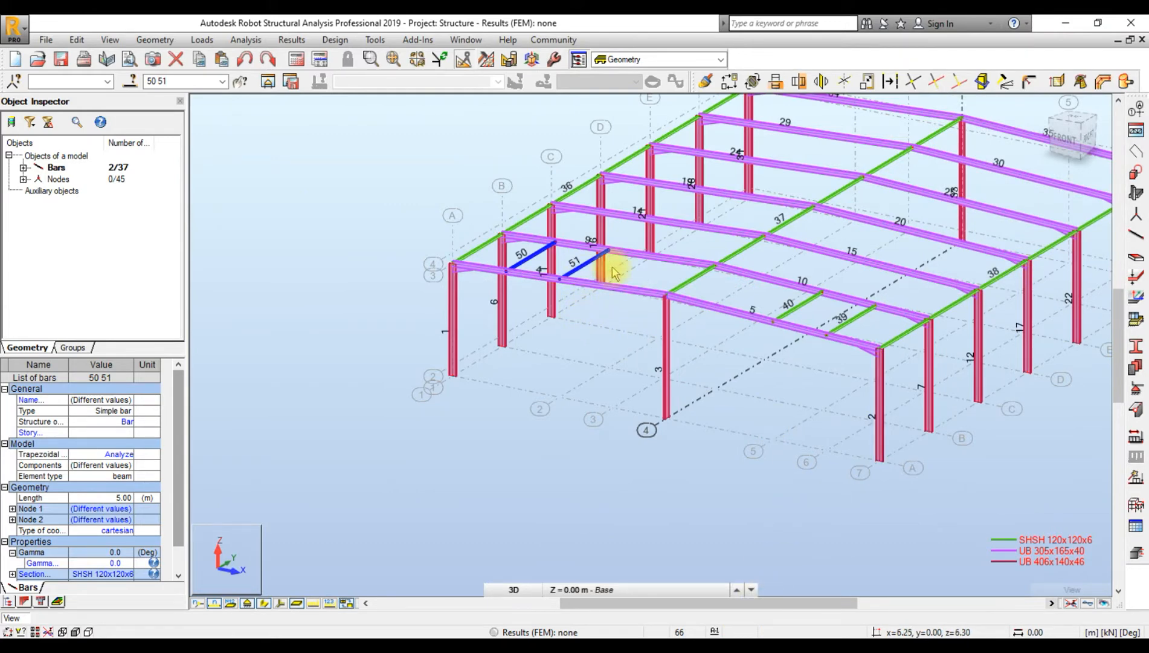
- Copy the four first-bay purlins, bars 39, 40, 50 and 51, into the bay between axes B and C with translation 0.00, 5.00, 0.00 m
scroll(611, 260, "up", 2)
scroll(568, 269, "down", 3)
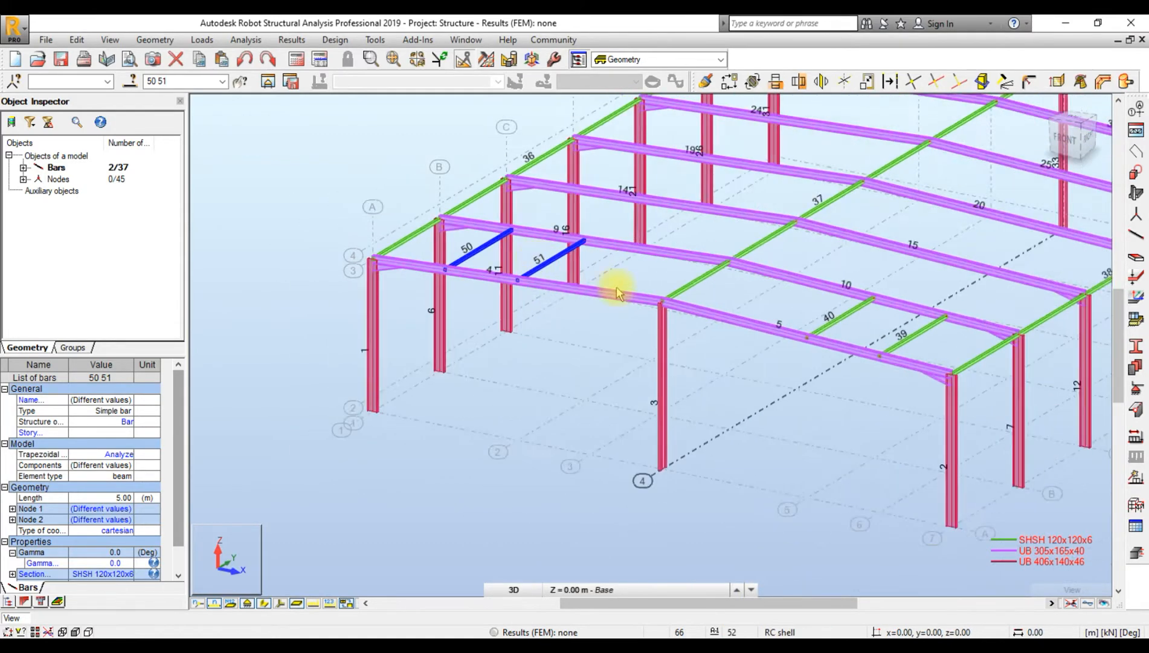
scroll(927, 357, "up", 3)
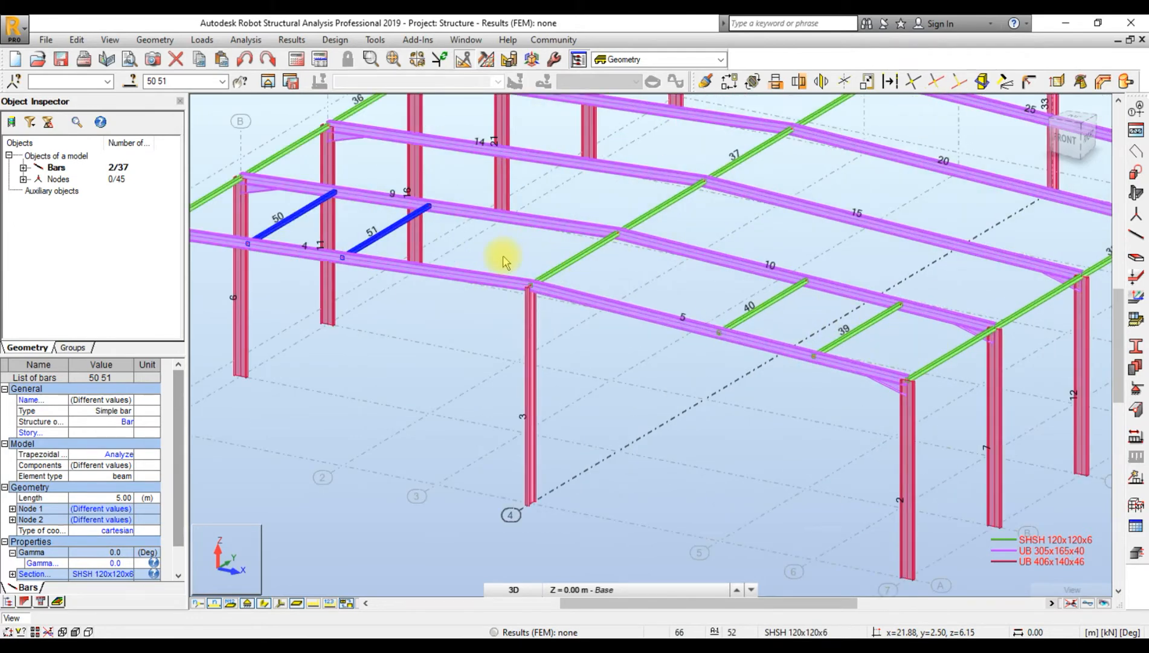
scroll(505, 262, "down", 2)
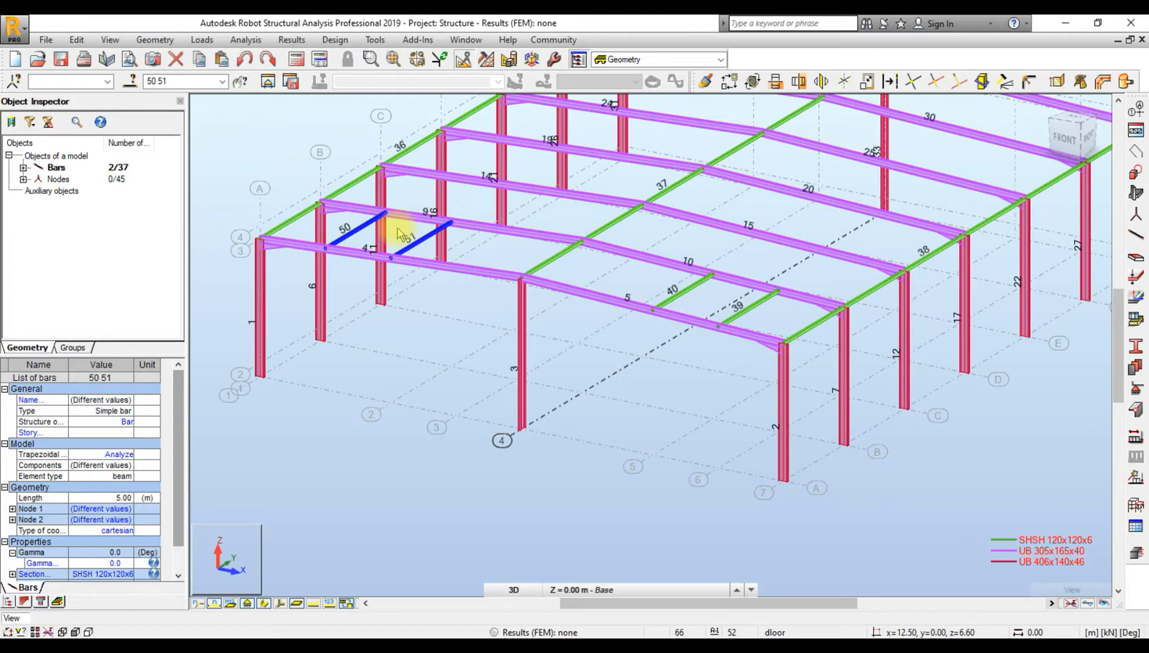
scroll(409, 349, "down", 2)
scroll(859, 385, "up", 5)
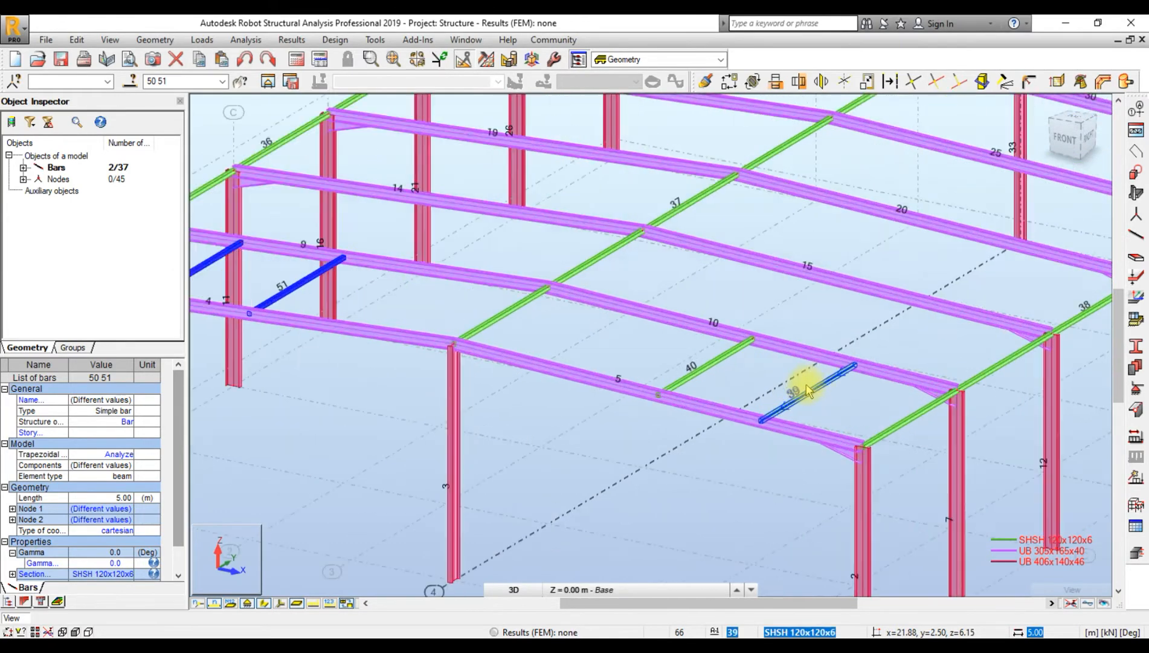
left_click(743, 380)
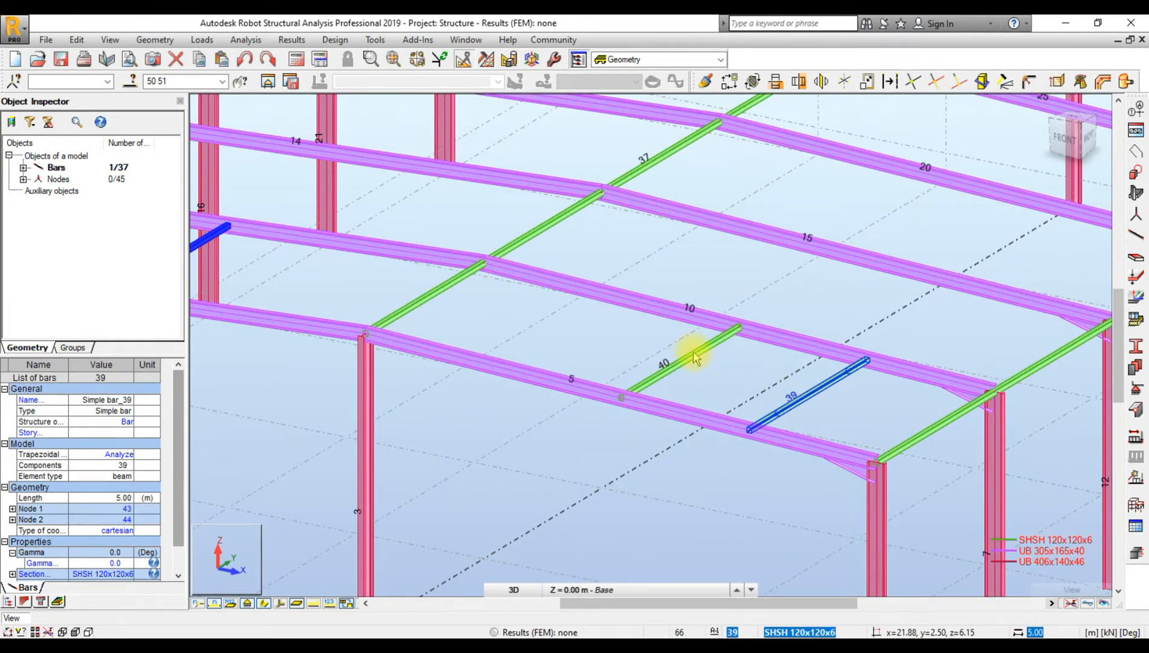
left_click(698, 359, "ctrl")
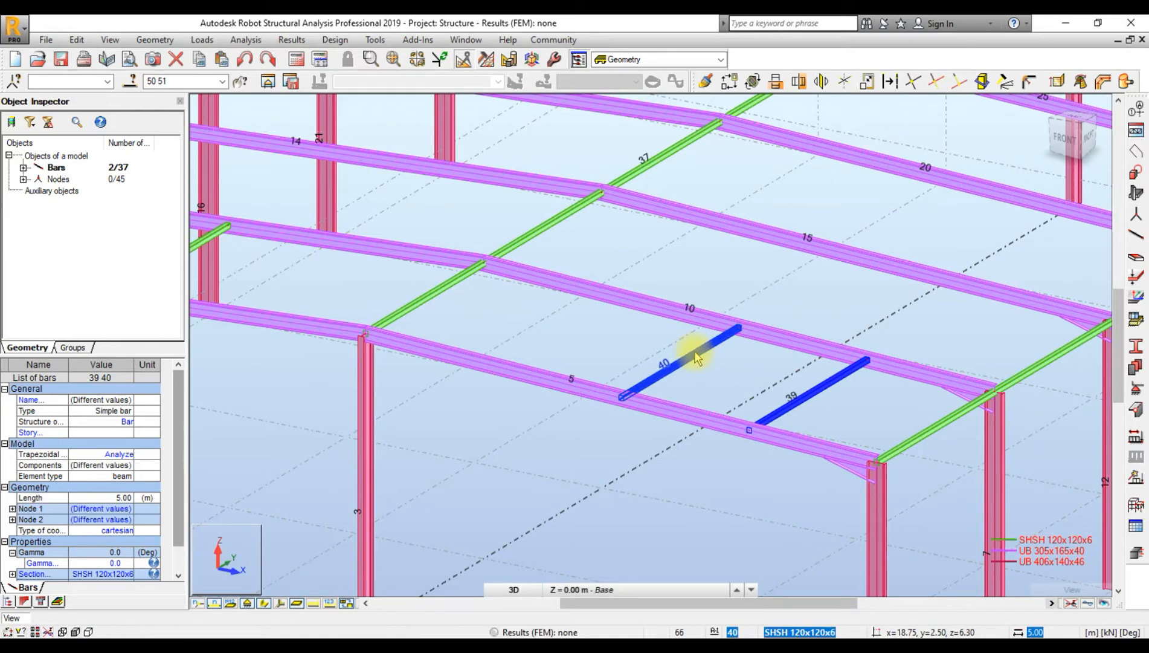
scroll(399, 296, "down", 5)
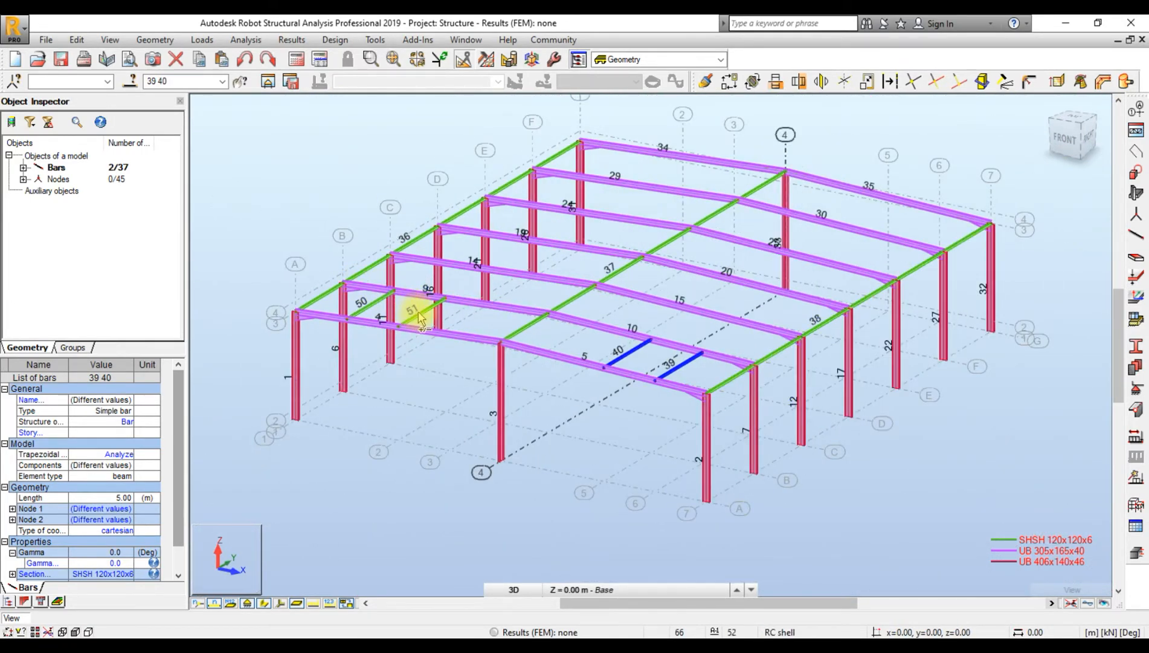
left_click(373, 302, "ctrl")
left_click(736, 85)
scroll(867, 360, "up", 1)
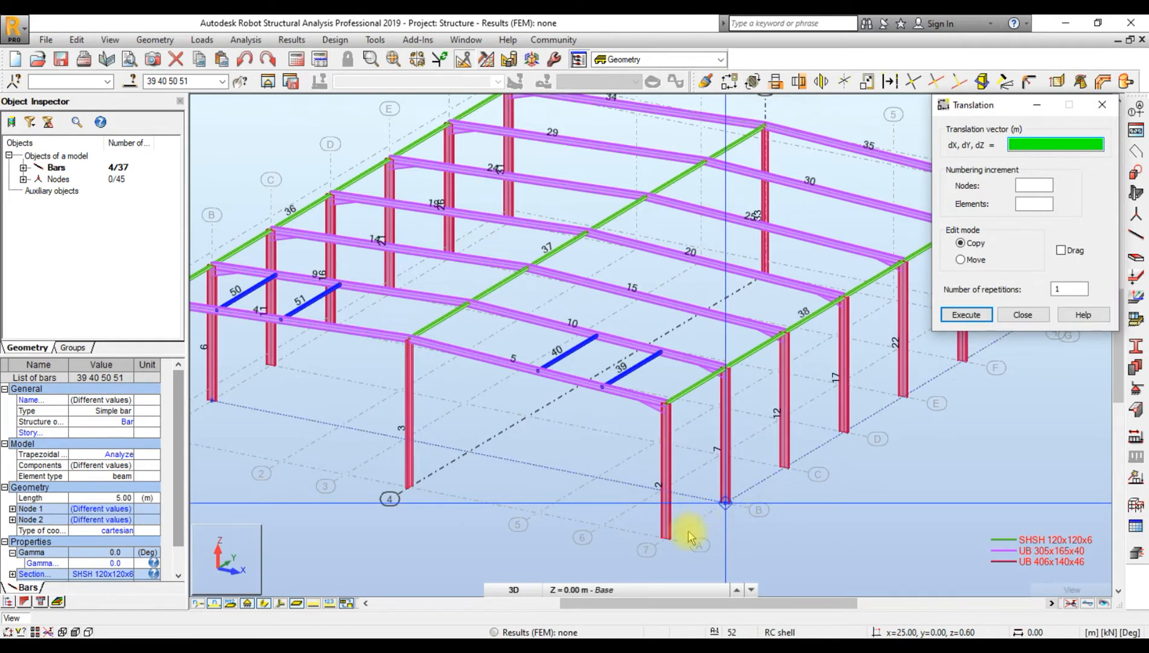
left_click(665, 537)
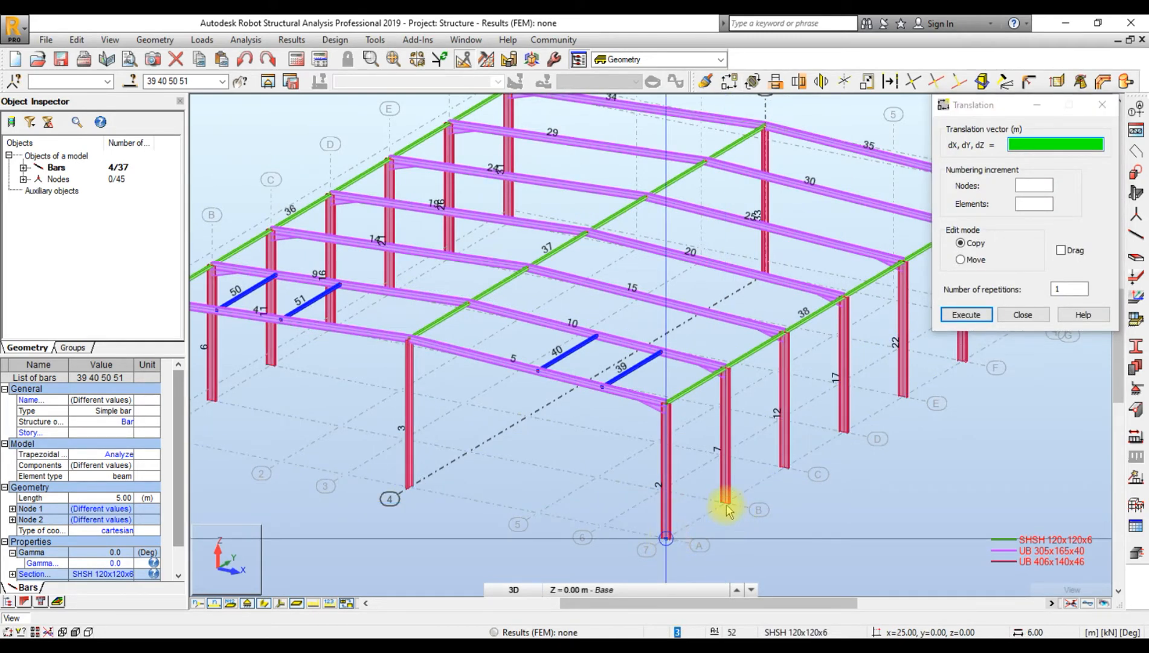
left_click(726, 503)
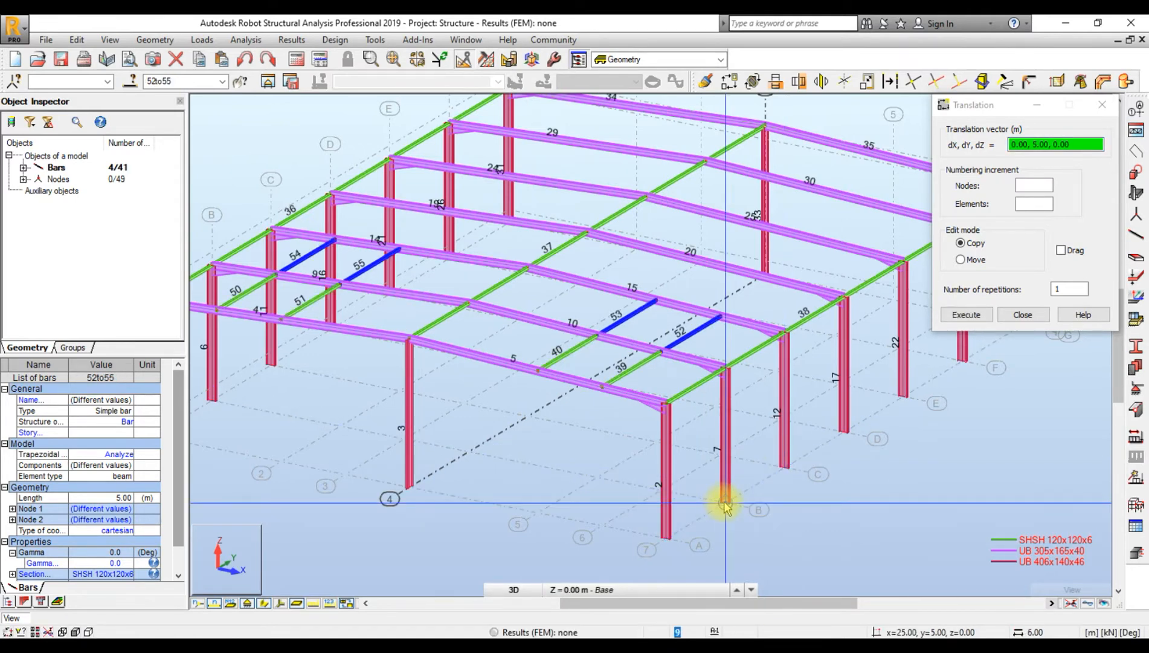
- Repeat the 0.00, 5.00, 0.00 m translation copy of the four purlins into the C–D and D–E bays
left_click(769, 478)
left_click(783, 467)
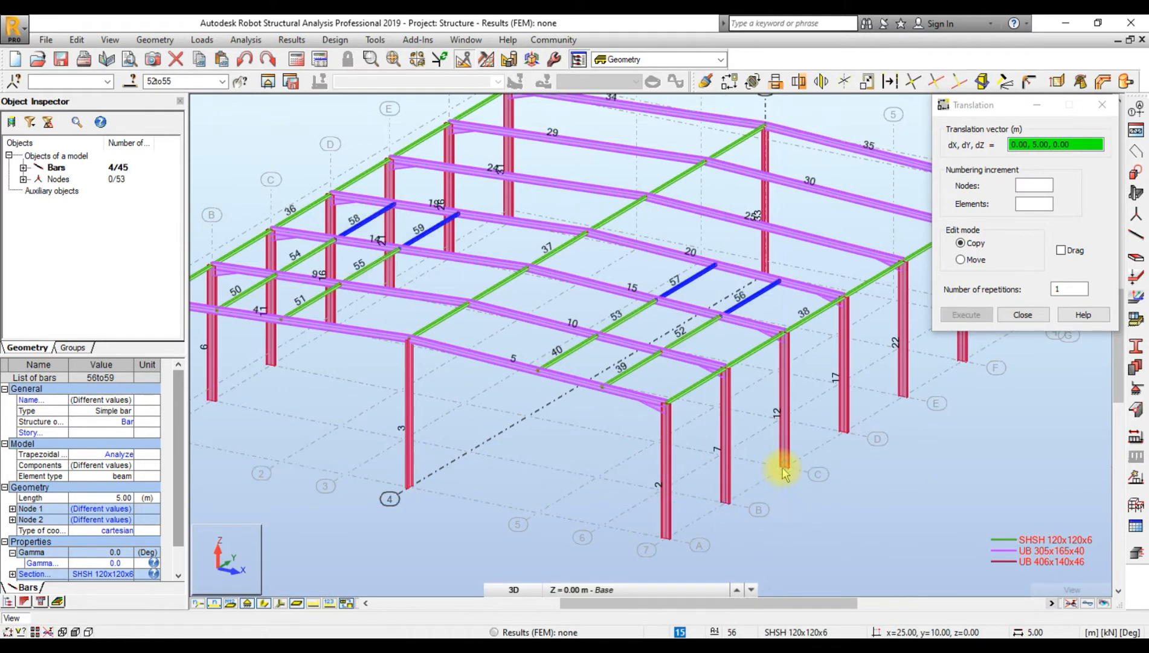
left_click(712, 512)
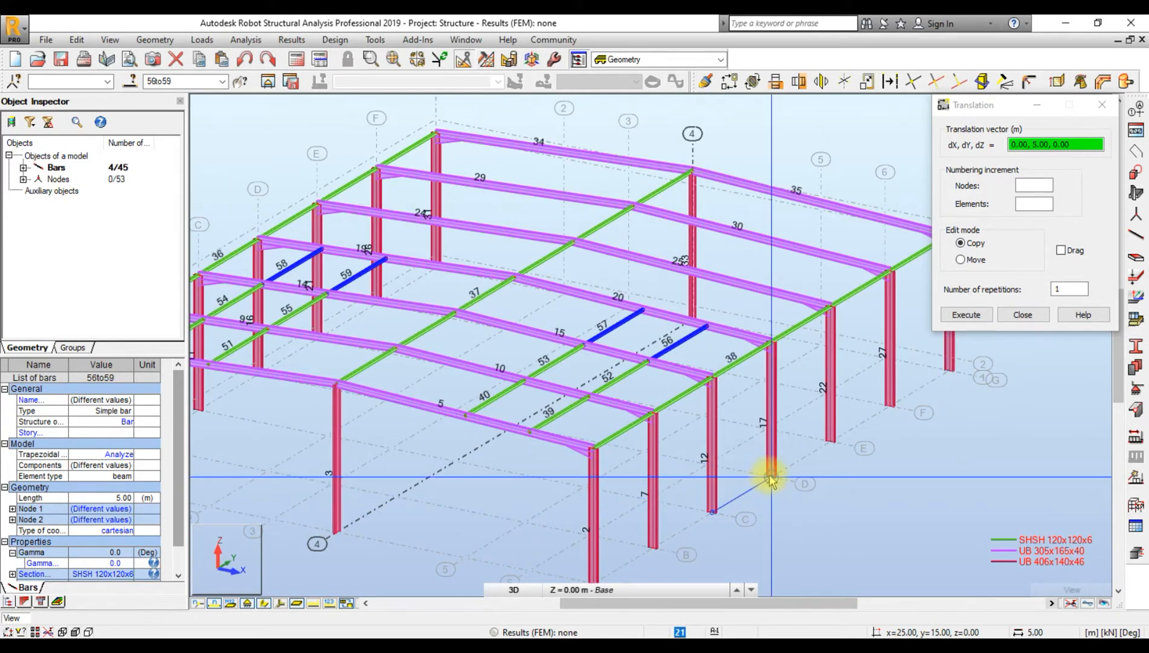
left_click(771, 477)
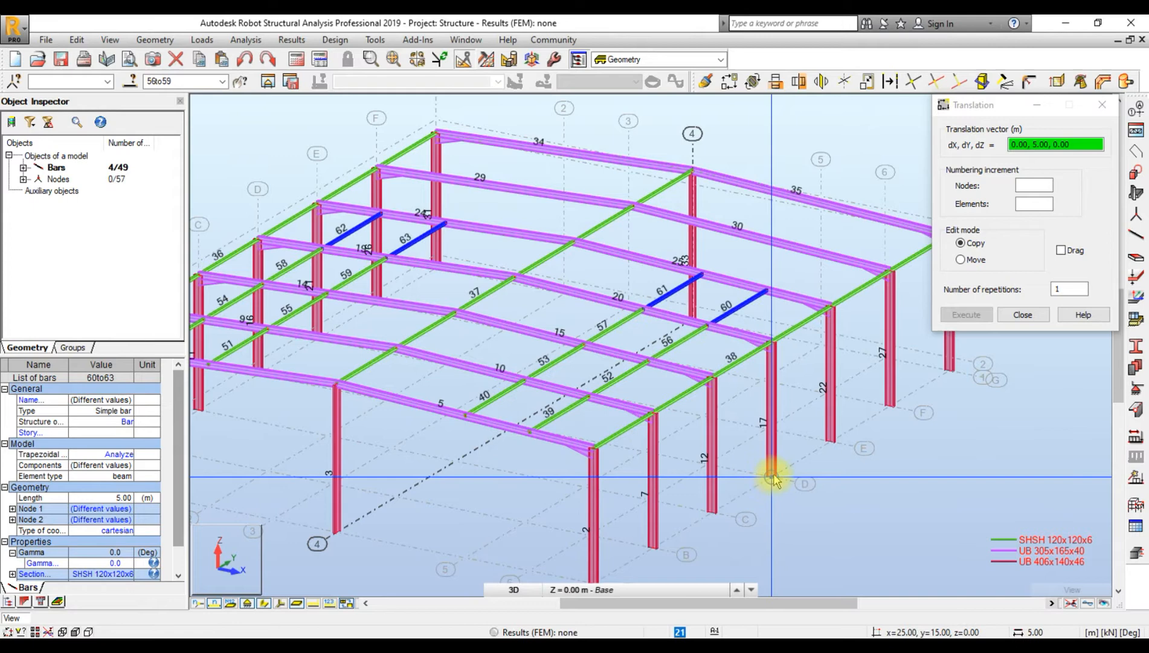
- Repeat the 0.00, 5.00, 0.00 m translation copy of the four purlins into the E–F and F–G bays, and finish copying
left_click(830, 442)
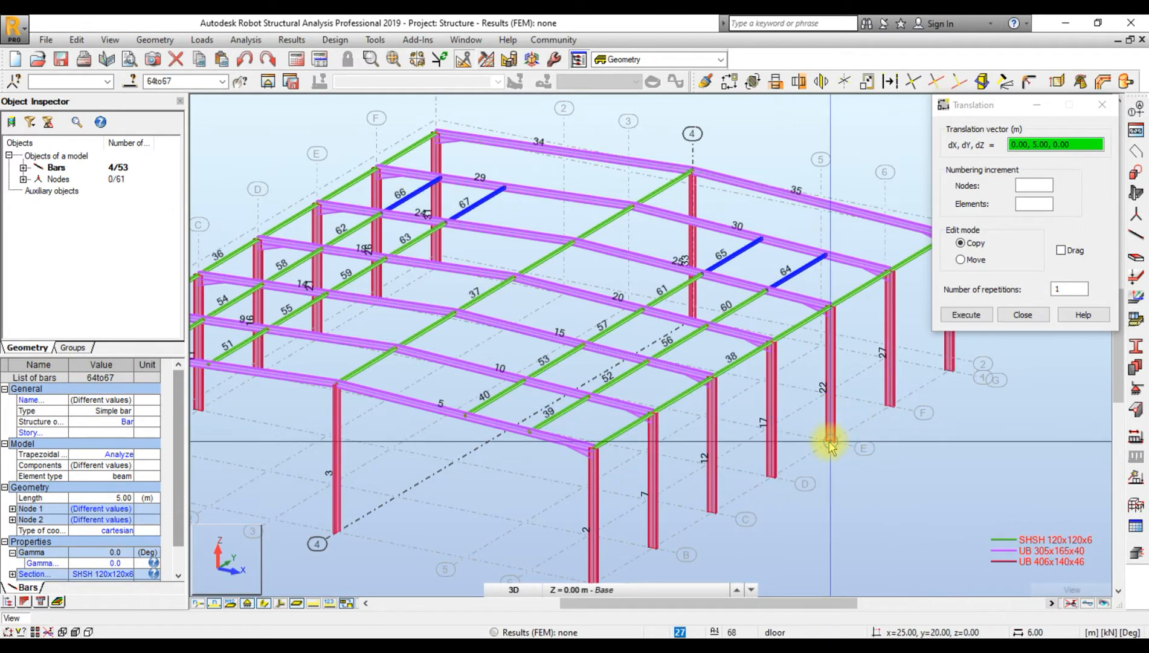
left_click(888, 408)
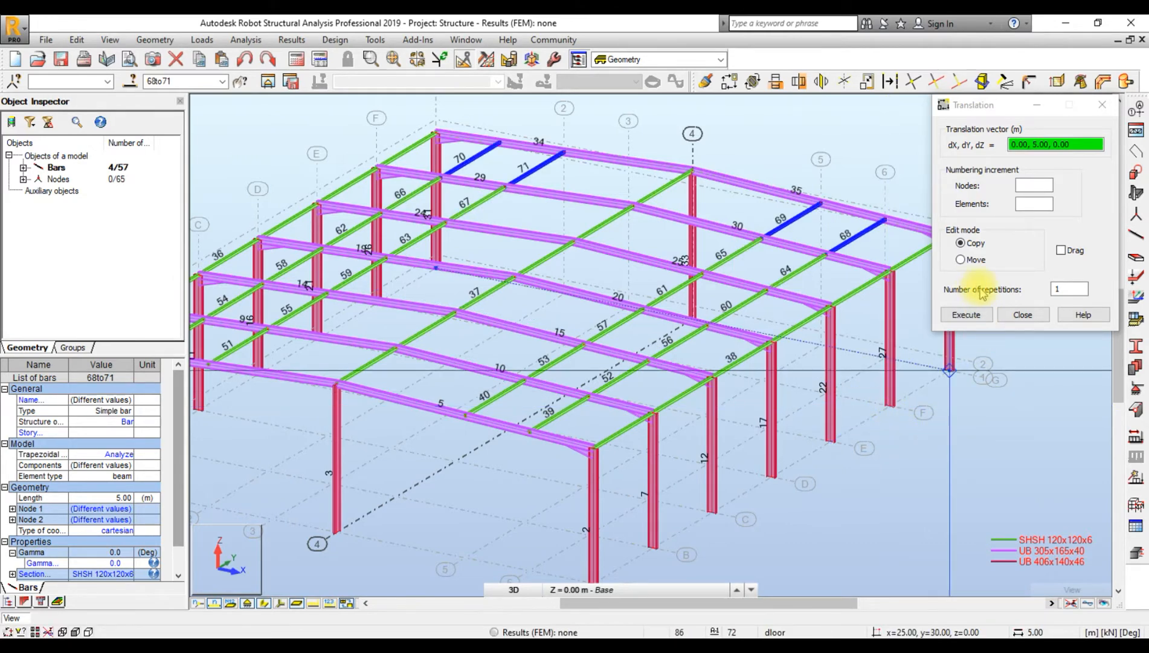
left_click(1023, 316)
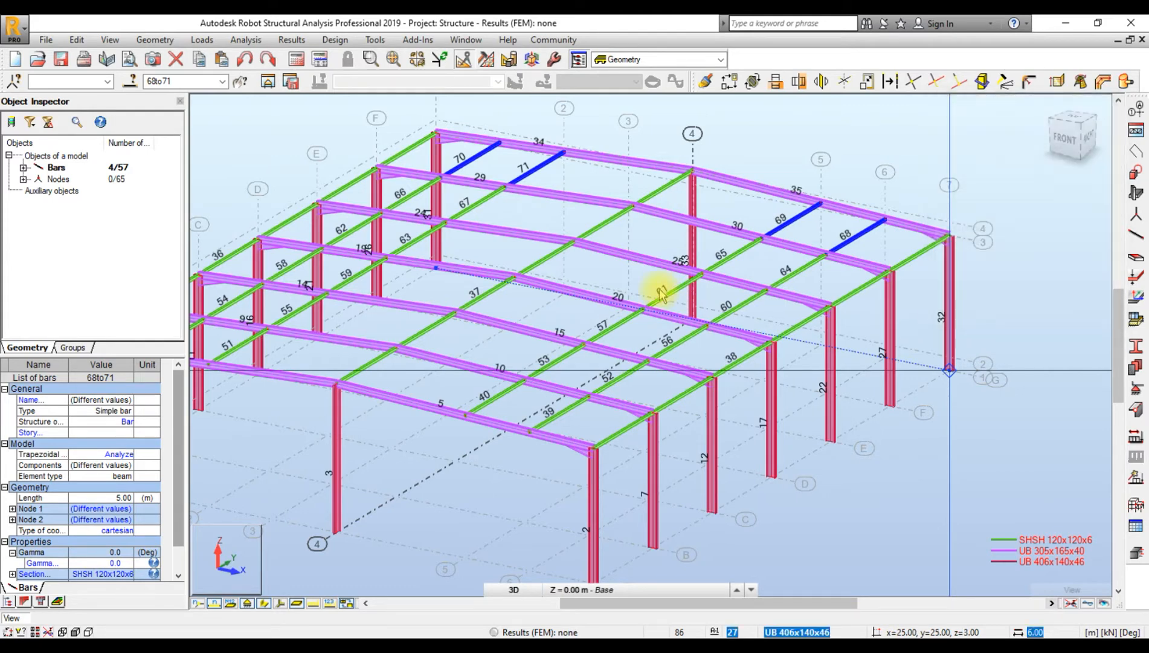
- Clear the bar selection and examine the purlin layout on both roof slopes across all bays from axis A to G
scroll(660, 287, "down", 2)
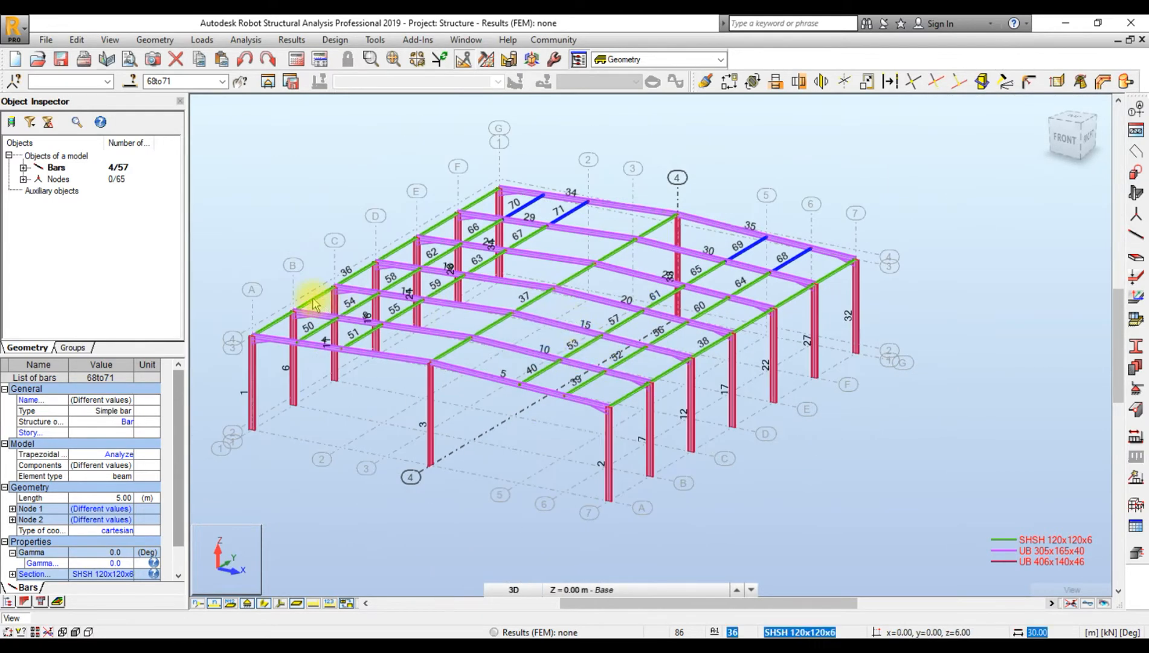
scroll(347, 245, "up", 2)
left_click(383, 175)
scroll(385, 175, "down", 2)
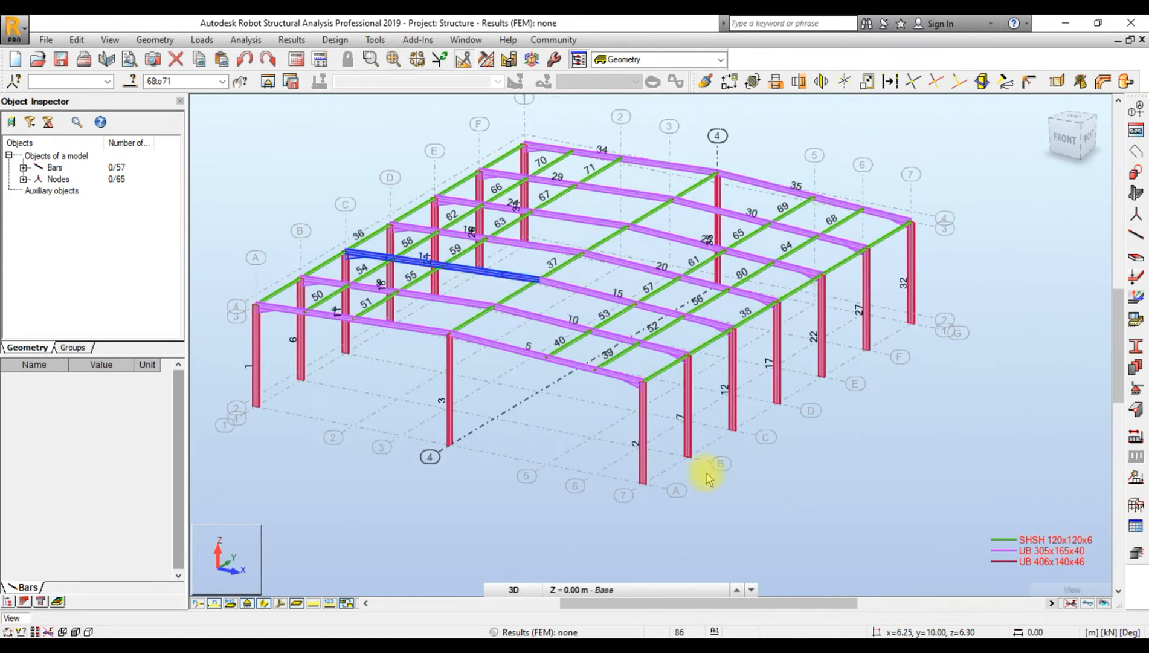
scroll(519, 275, "up", 2)
scroll(539, 257, "down", 3)
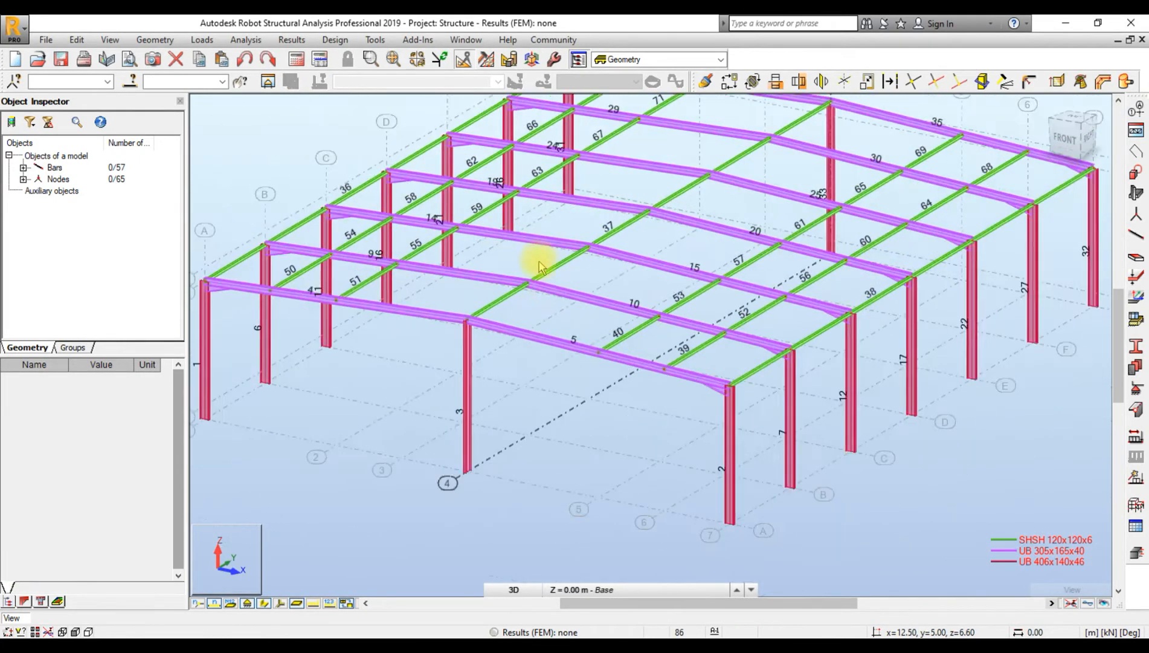
scroll(544, 260, "up", 2)
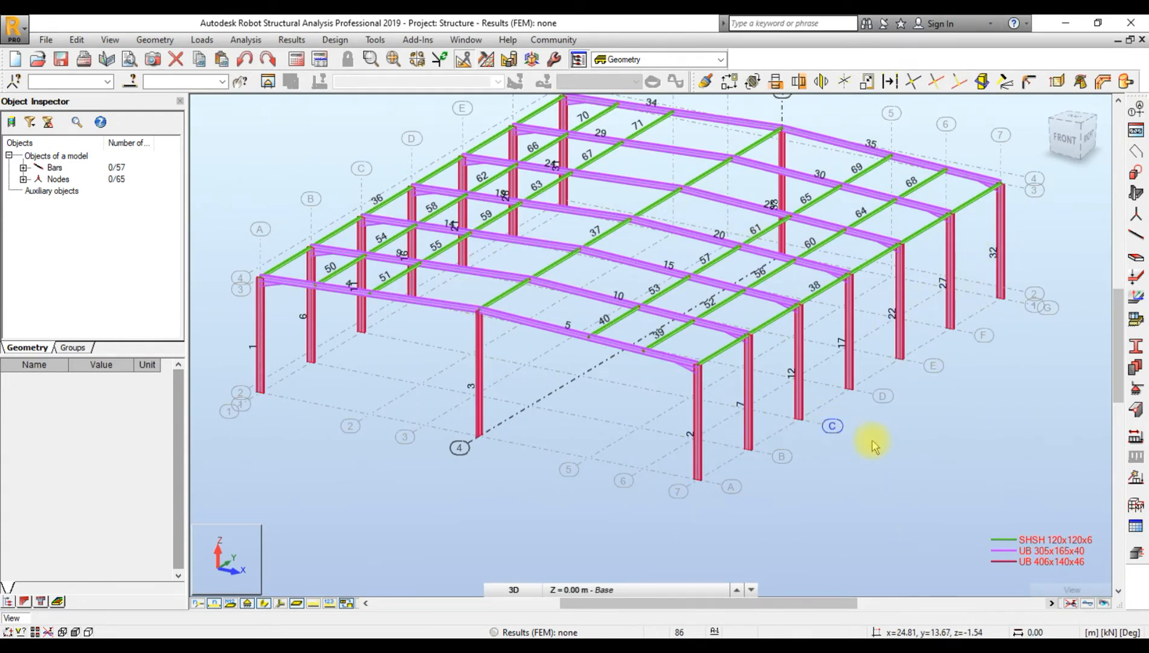
scroll(872, 443, "up", 2)
scroll(872, 443, "up", 1)
scroll(872, 434, "down", 3)
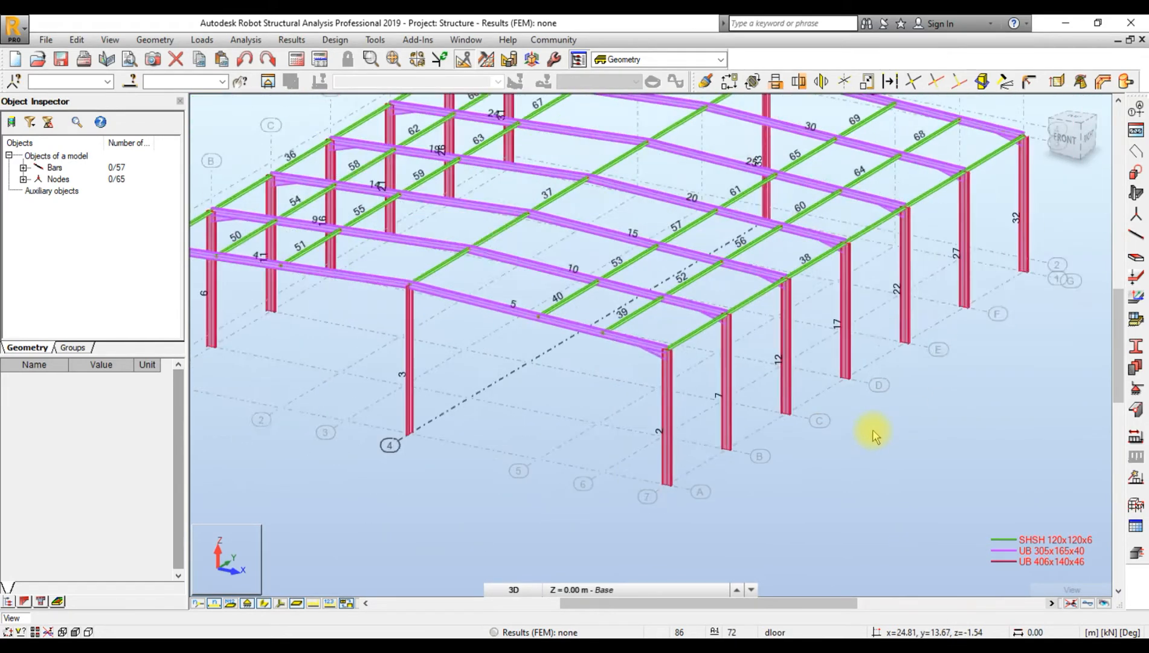
scroll(972, 295, "up", 3)
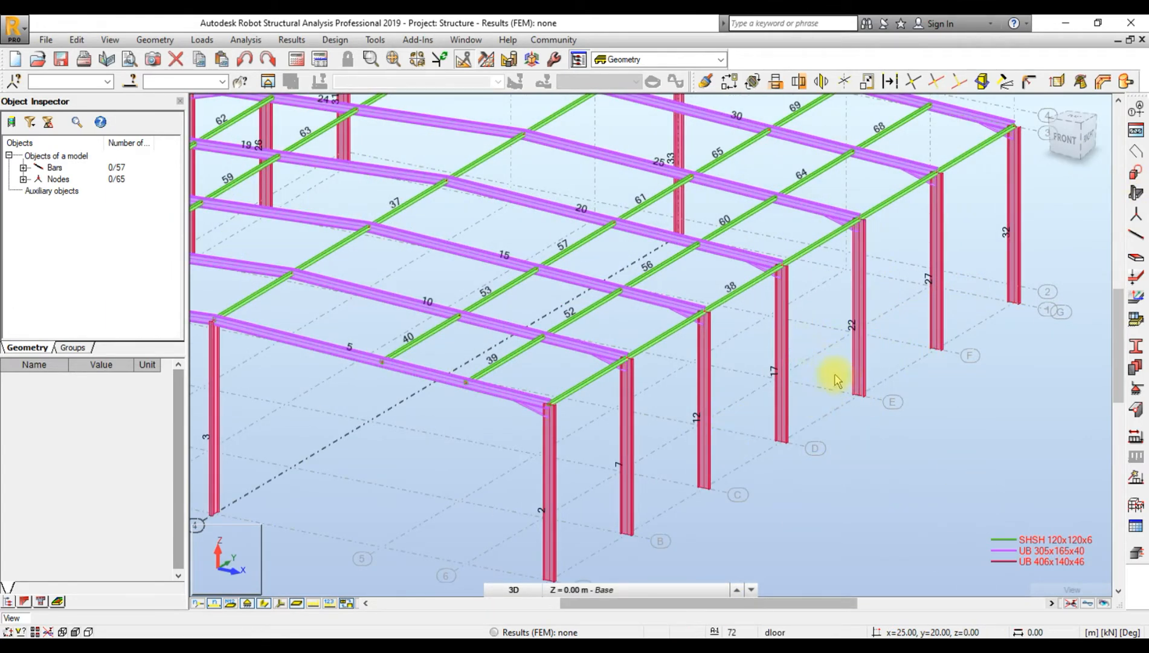
scroll(840, 373, "down", 5)
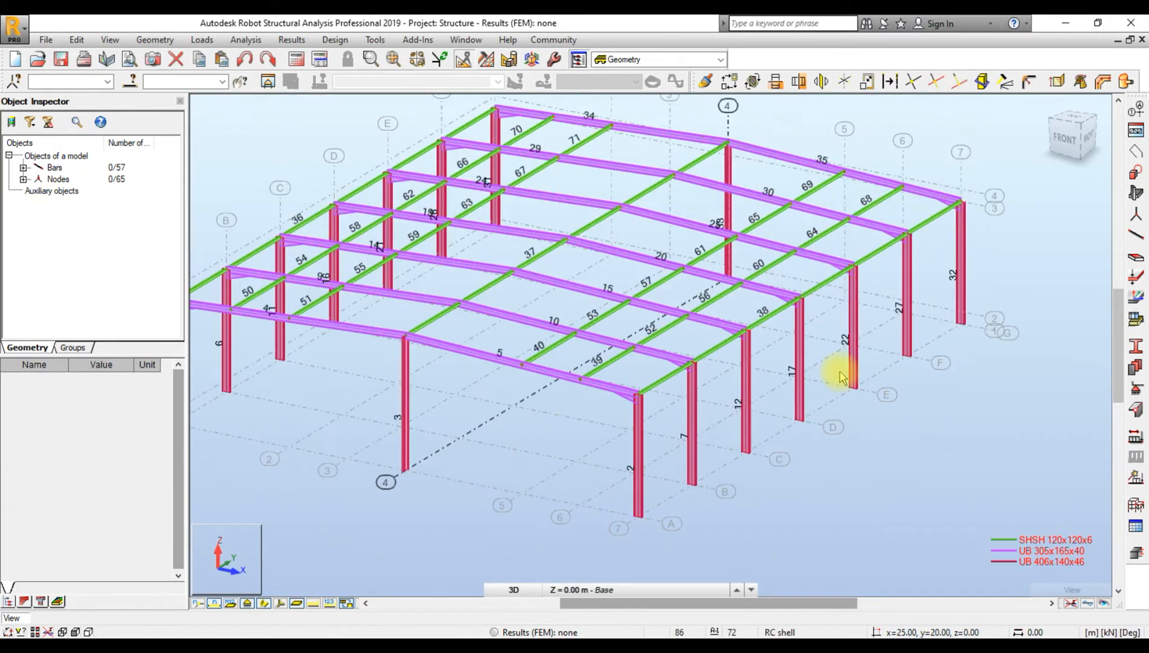
scroll(551, 406, "up", 3)
middle_click_drag(738, 470, 967, 367)
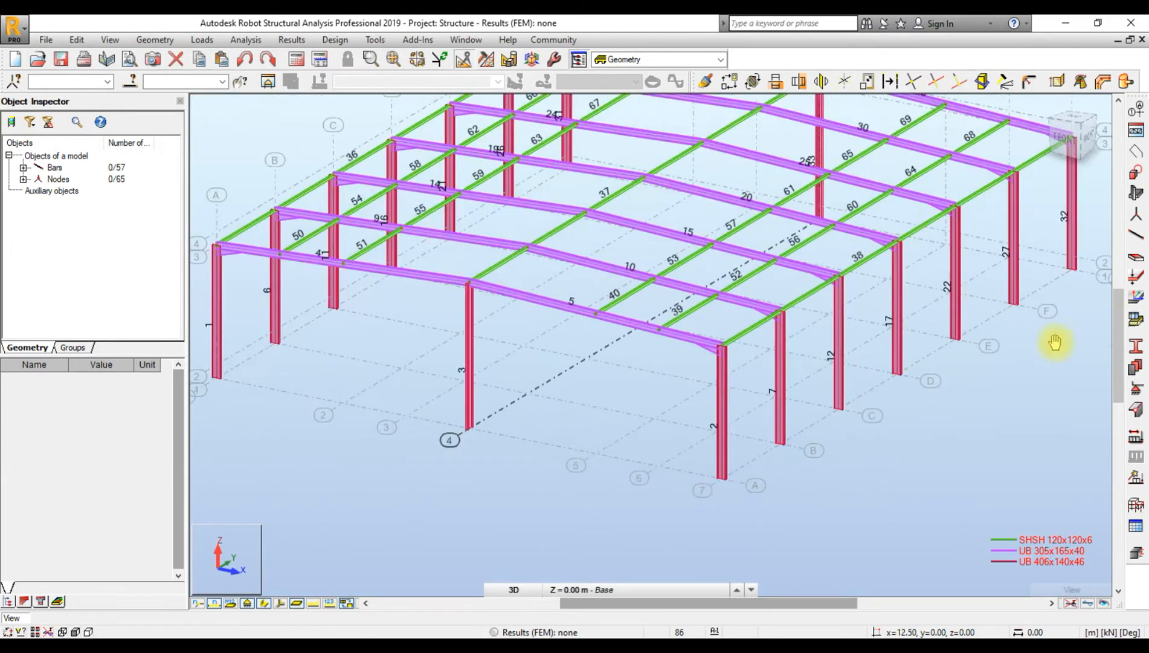
- Define the equal-angle section EQA 100x12 from the UK sections database with an orange colour as the section for new simple bars
left_click(1135, 237)
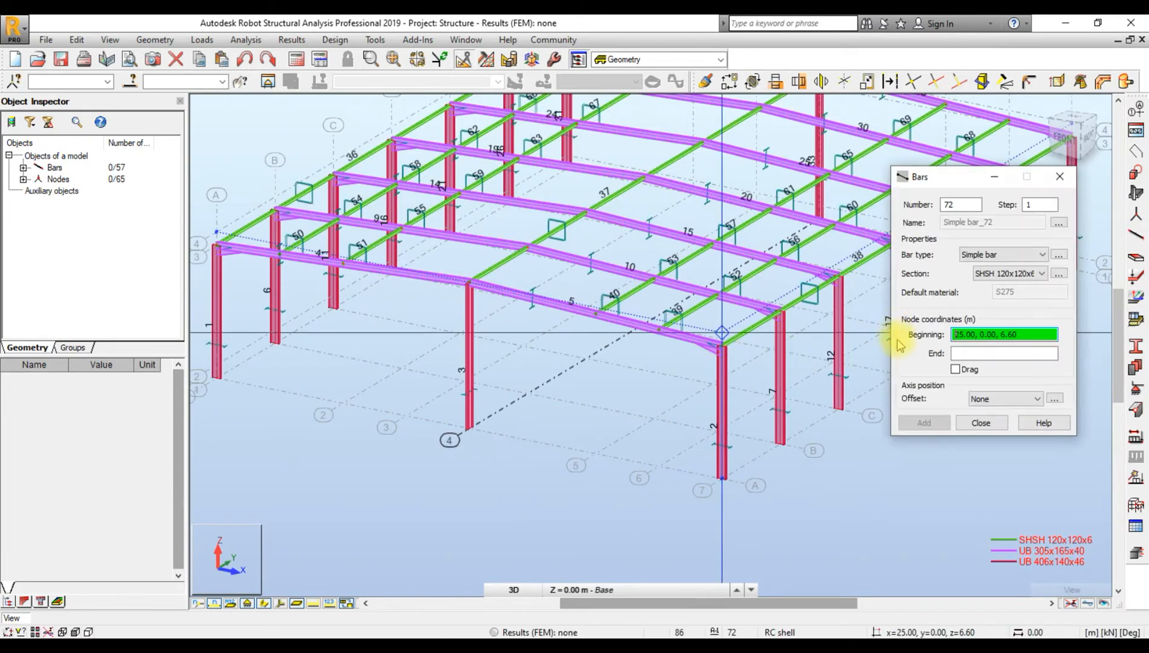
left_click(1058, 274)
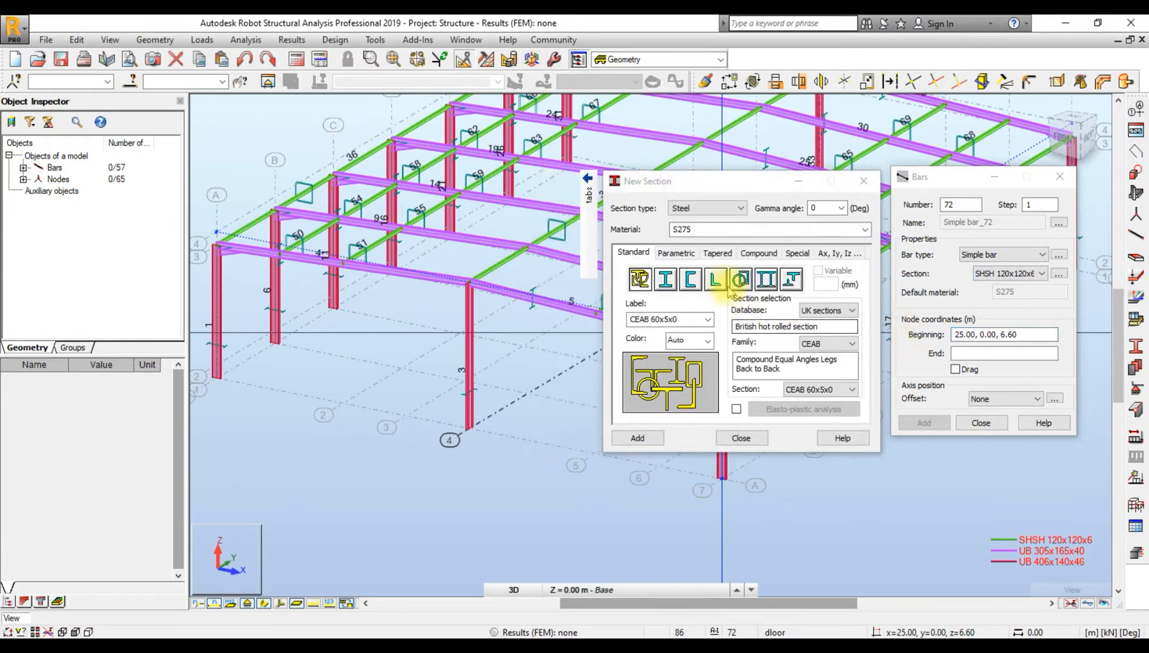
left_click(716, 280)
left_click(828, 391)
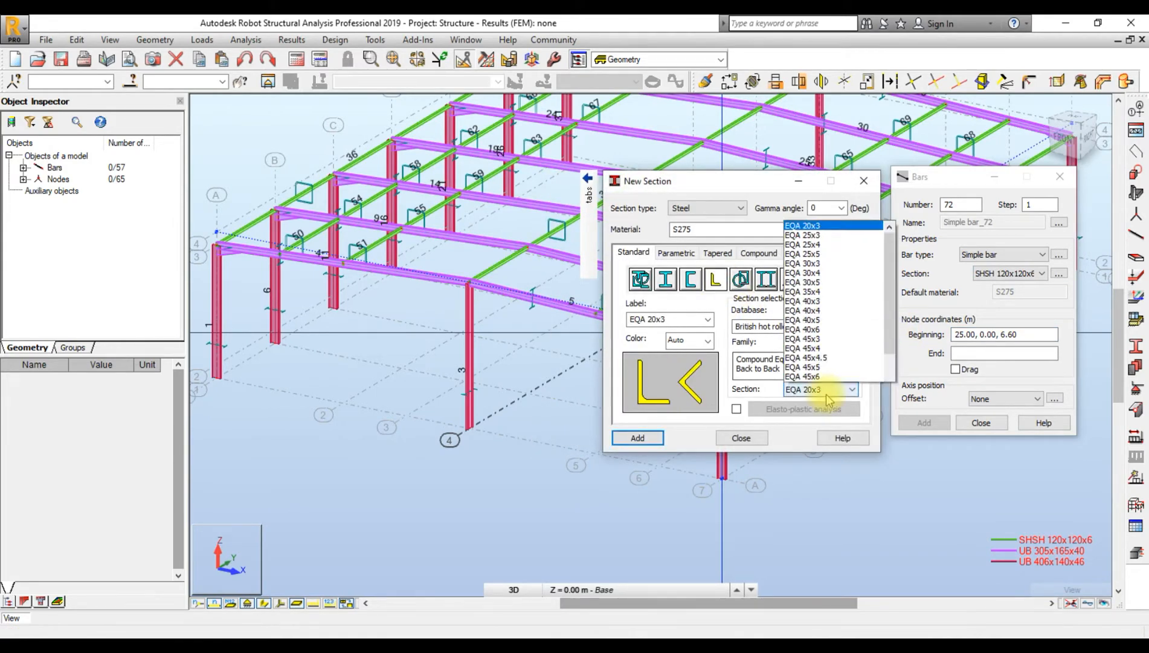
scroll(829, 369, "down", 7)
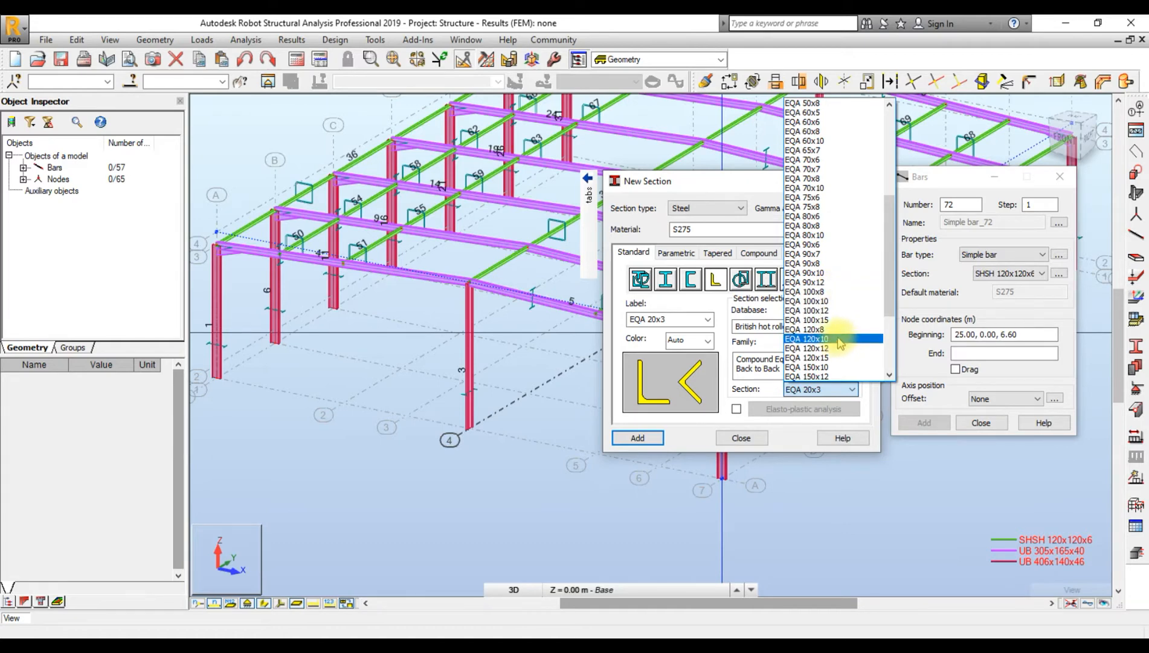
left_click(822, 310)
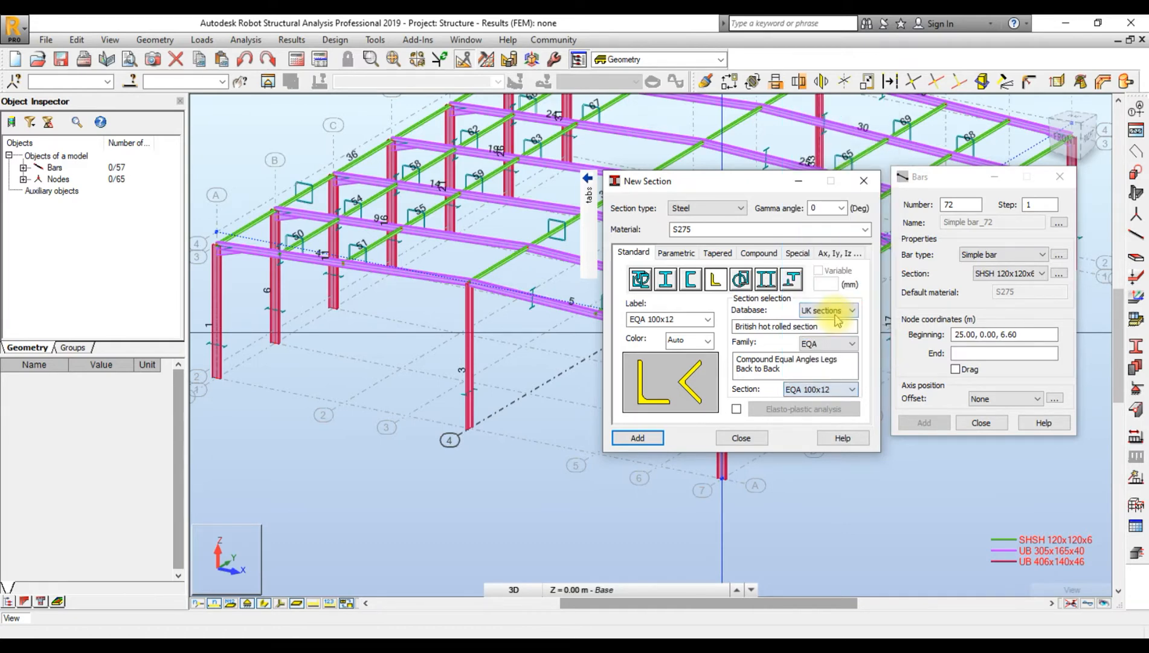
left_click(706, 342)
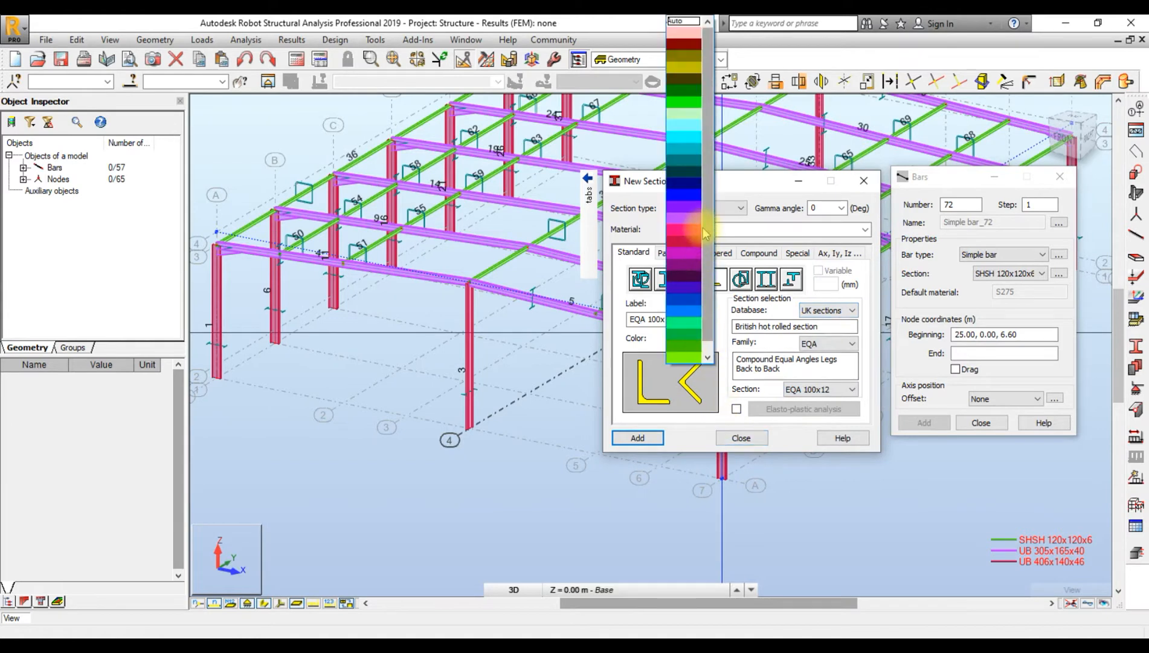
scroll(687, 320, "down", 1)
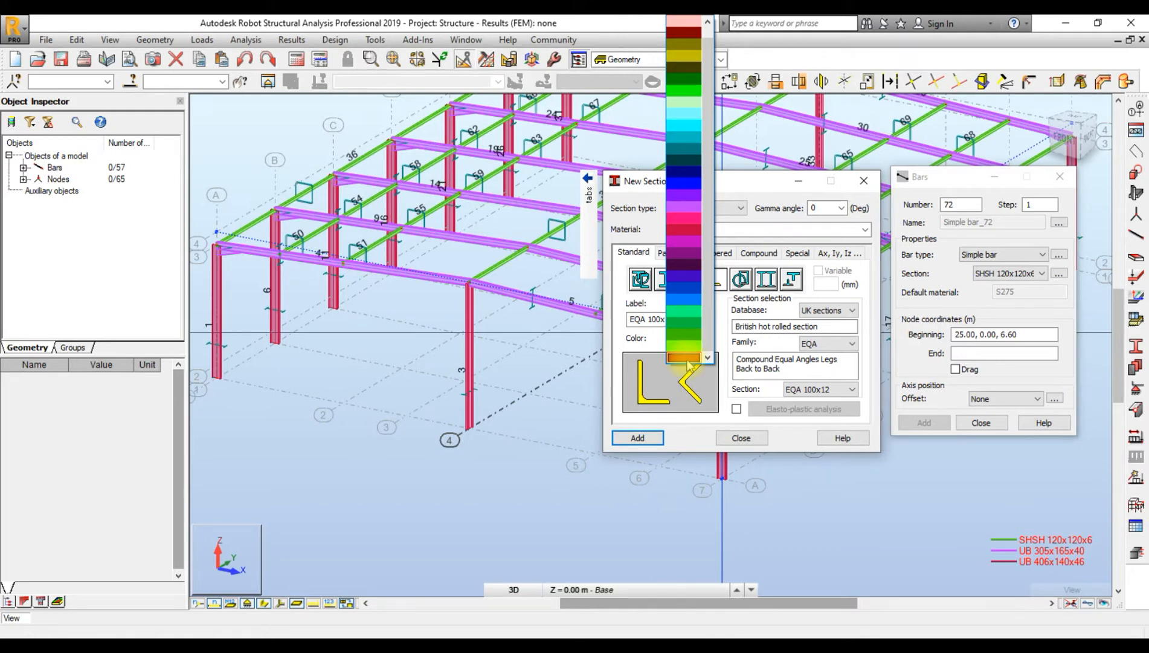
left_click(684, 358)
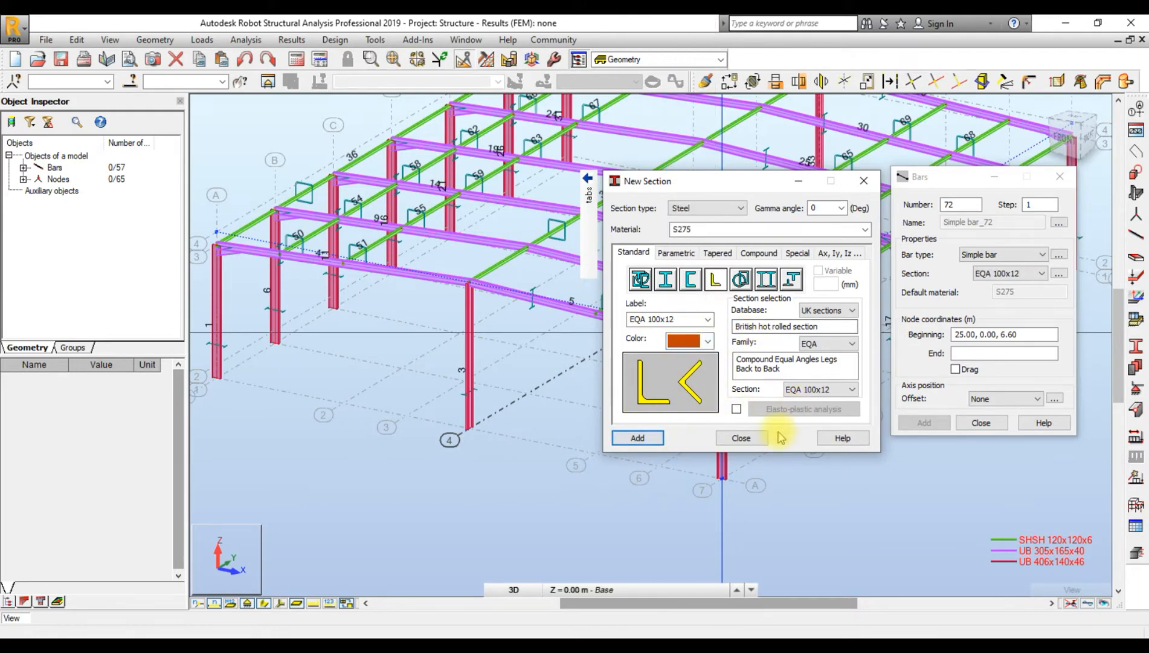
left_click(741, 439)
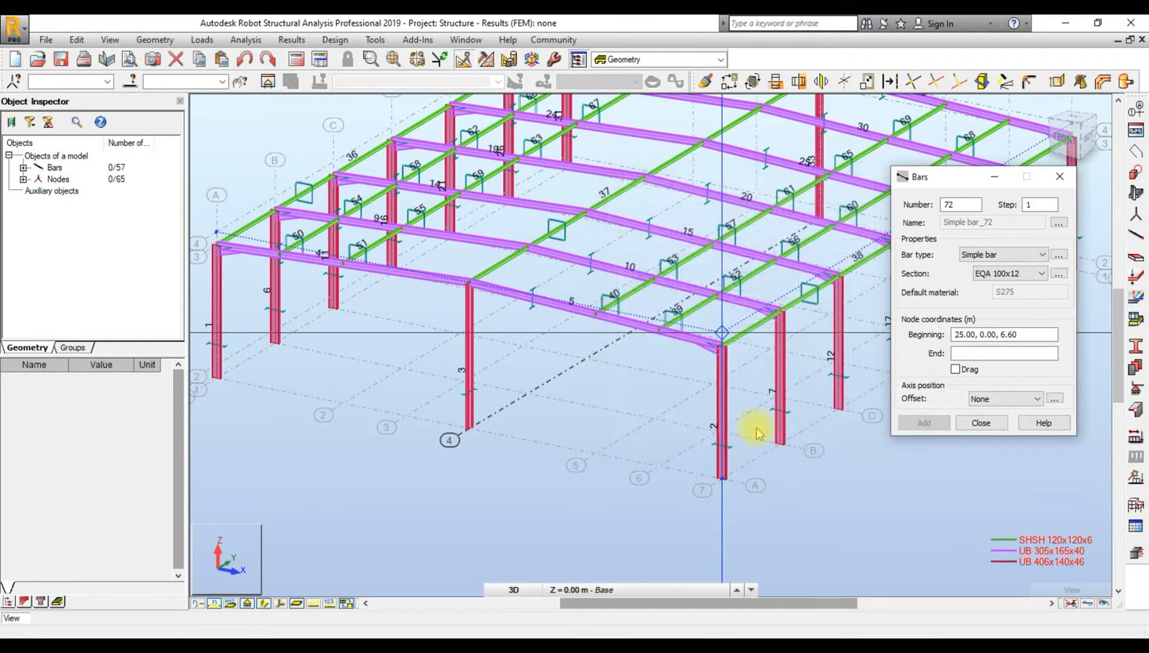
- Draw an EQA 100x12 roof brace in bay A–B from 18.75, 0.00, 6.30 to the ridge node at 12.50, 5.00, 6.60
left_click(987, 335)
scroll(671, 389, "up", 5)
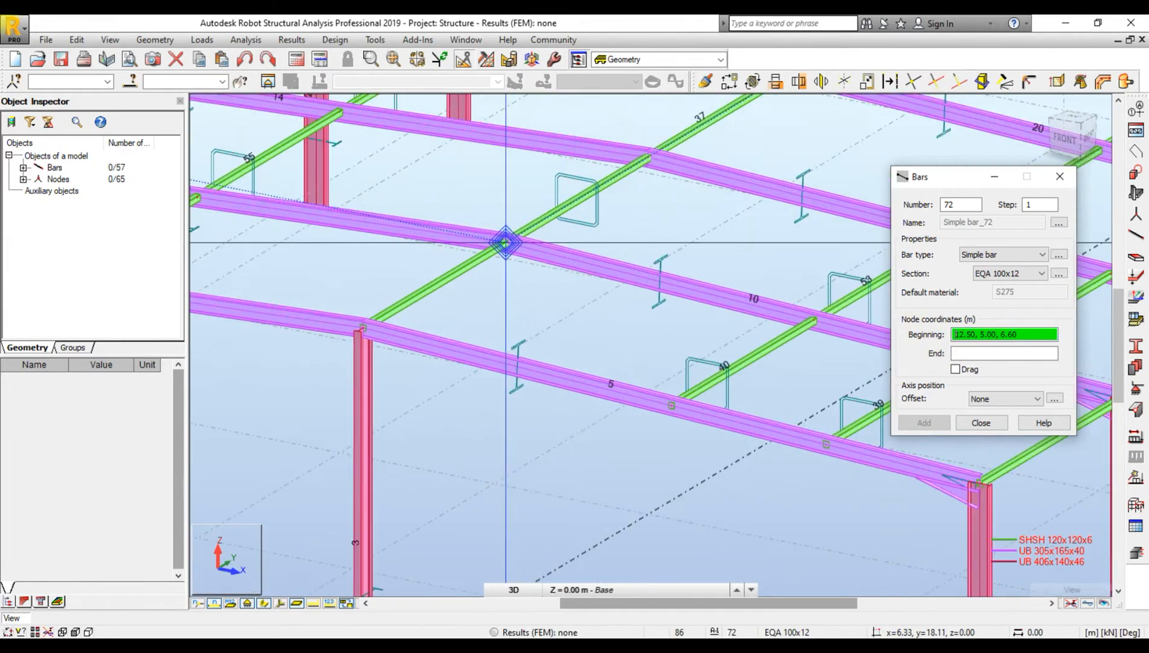
left_click(671, 389)
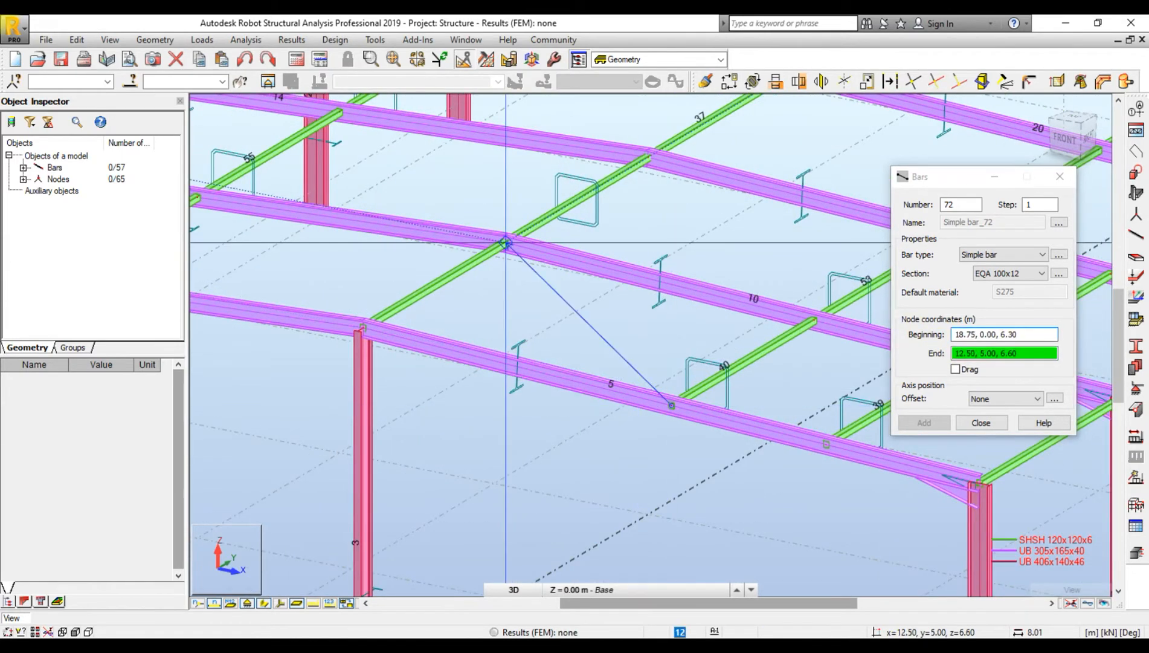
left_click(506, 242)
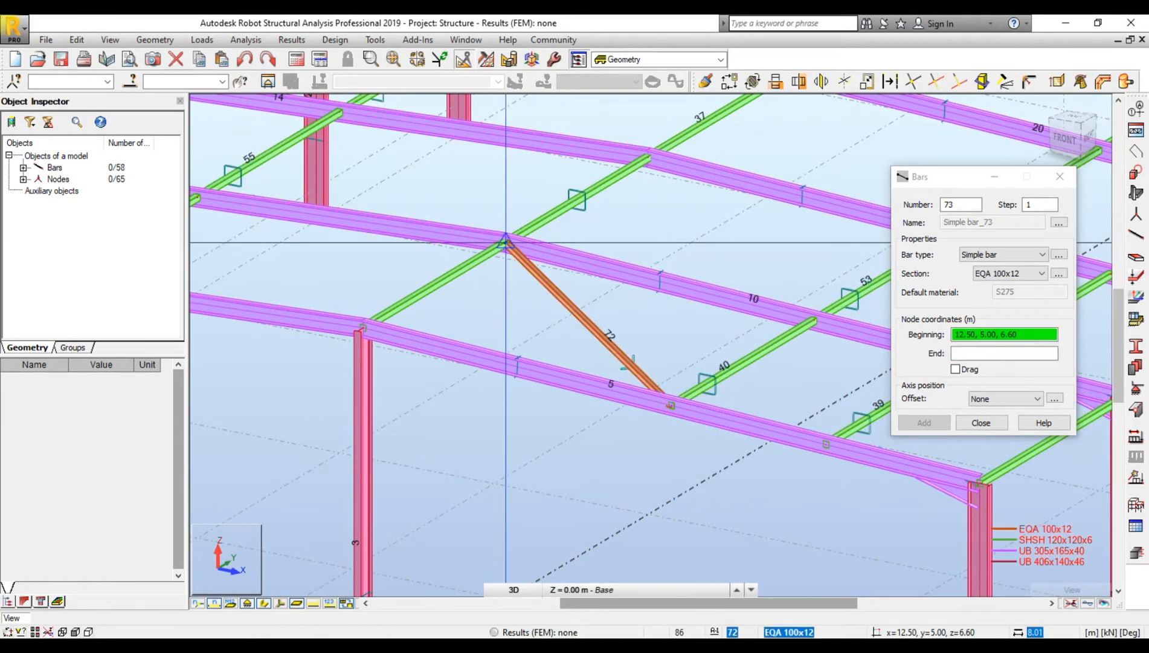
- Draw chained braces in bay A–B from the ridge node on axis B through 6.25, 0.00, 6.30 and 3.12, 5.00, 6.15 to 0.00, 0.00, 6.00
left_click(955, 369)
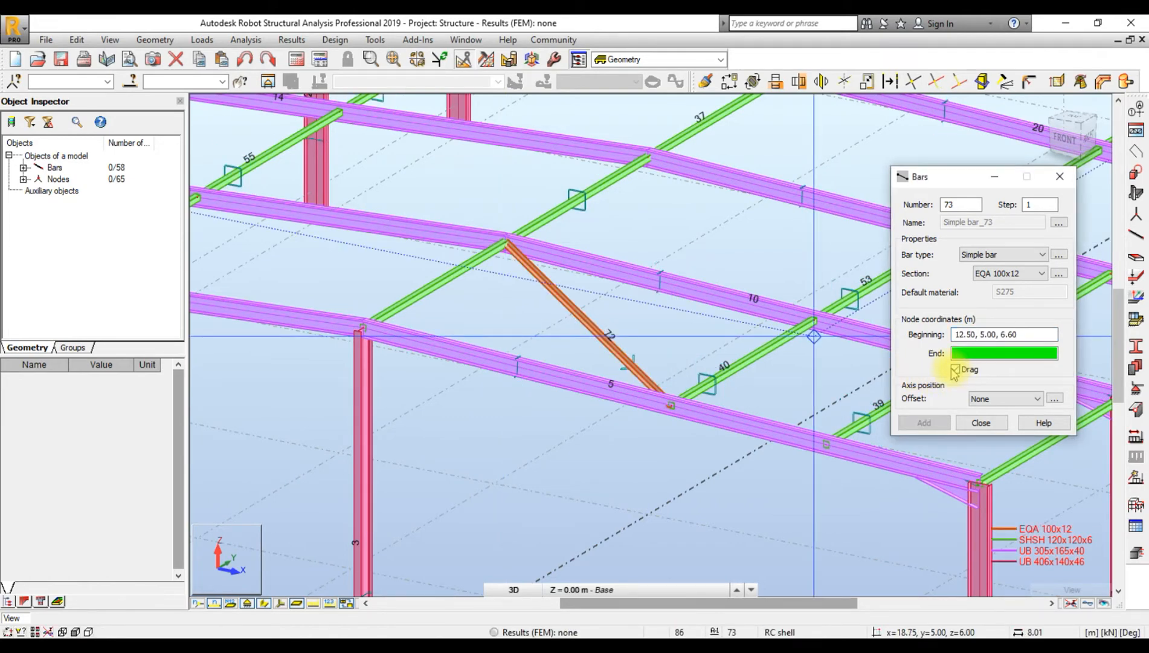
middle_click_drag(480, 334, 694, 350)
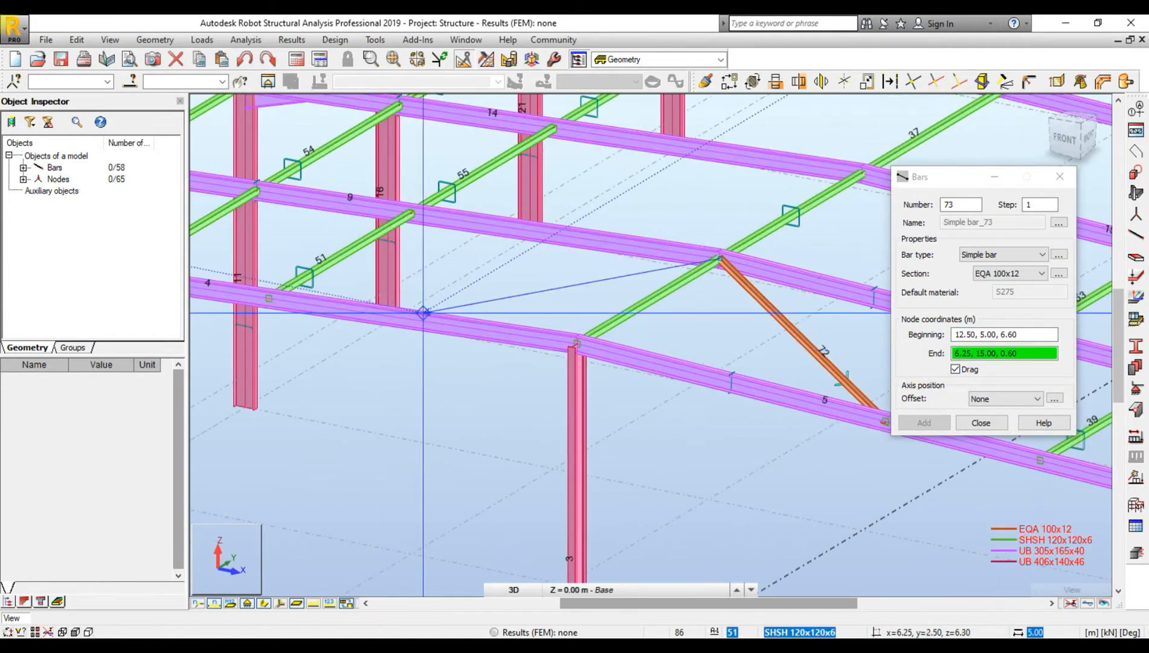
left_click(269, 298)
middle_click_drag(269, 298, 432, 381)
left_click(432, 381)
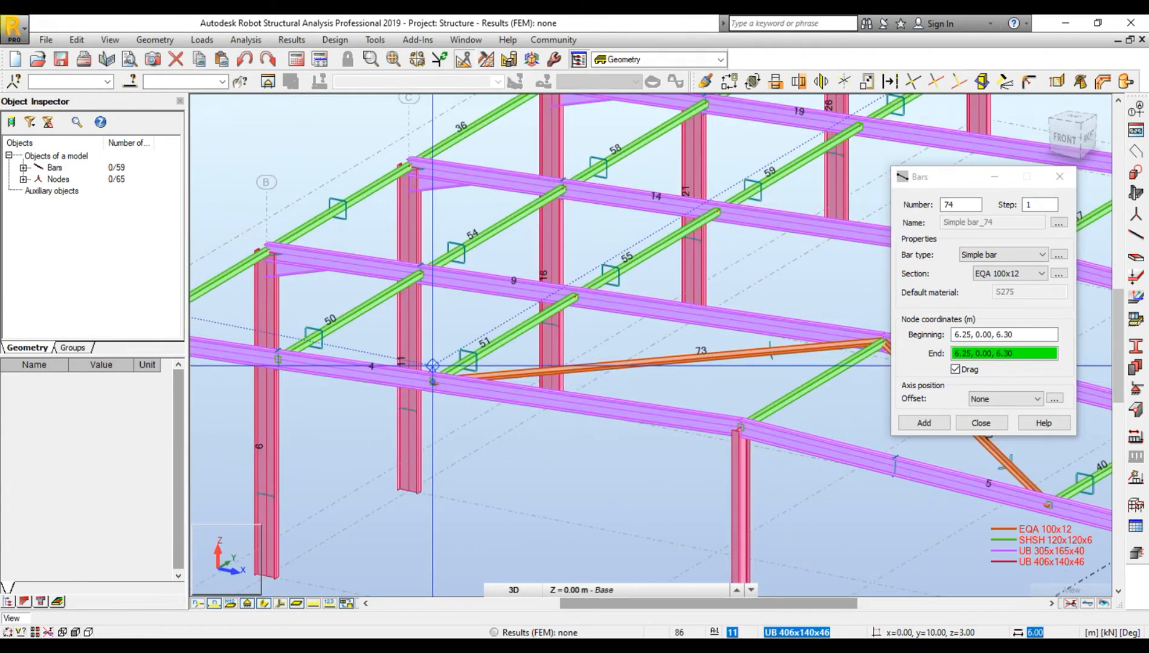
left_click(420, 273)
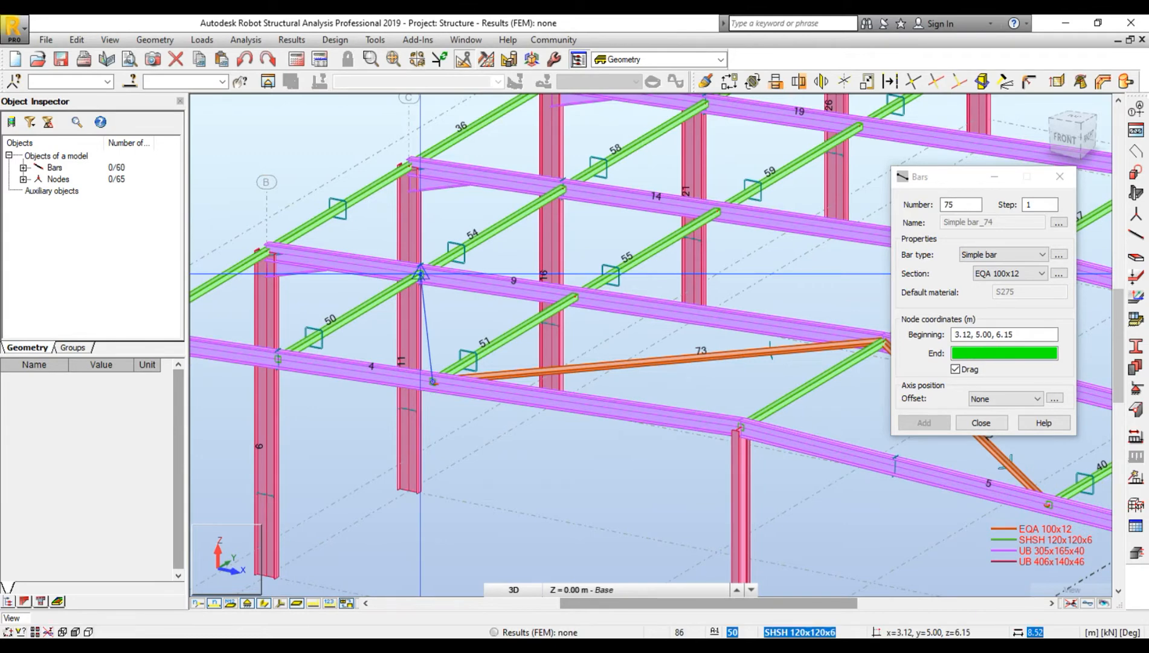
scroll(420, 274, "down", 2)
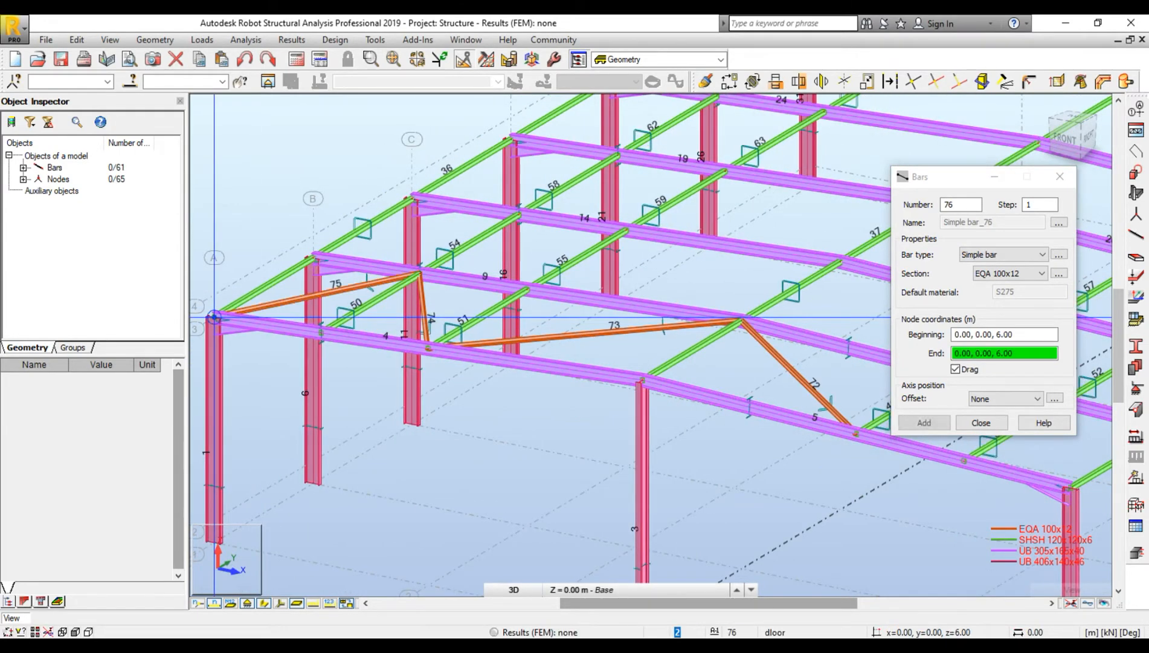
key("Escape")
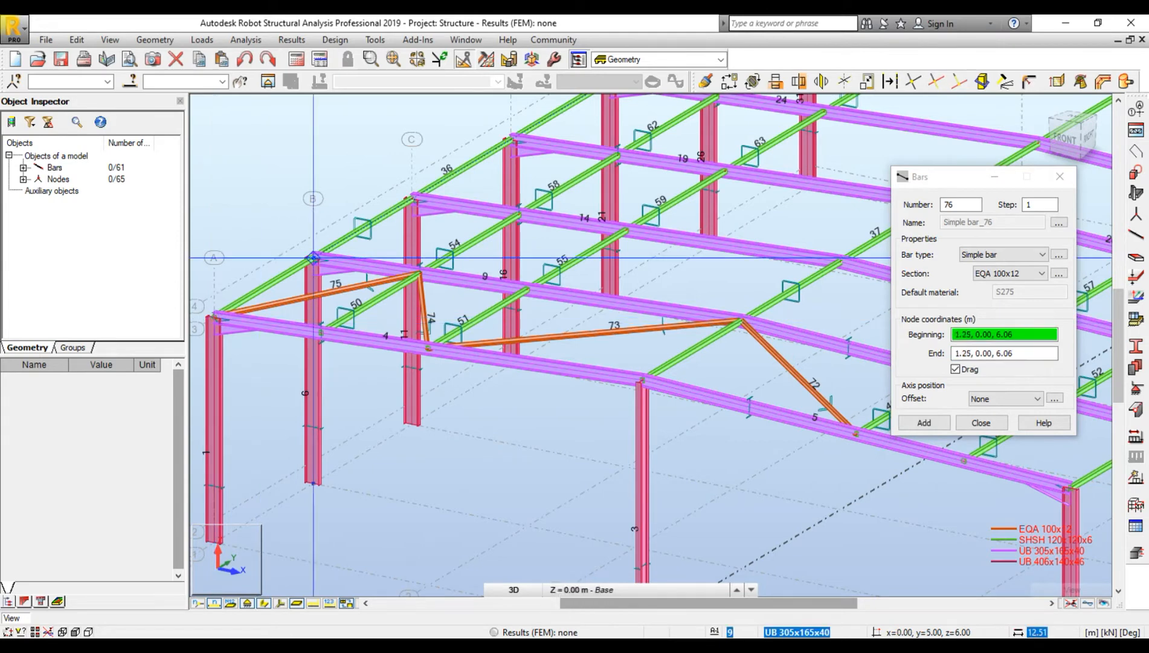
- Draw chained EQA 100x12 braces in bay A–B from 0.00, 5.00, 6.00 through 3.12, 0.00, 6.15 and 6.25, 5.00, 6.30 to ridge node 12.50, 0.00, 6.60
left_click(313, 258)
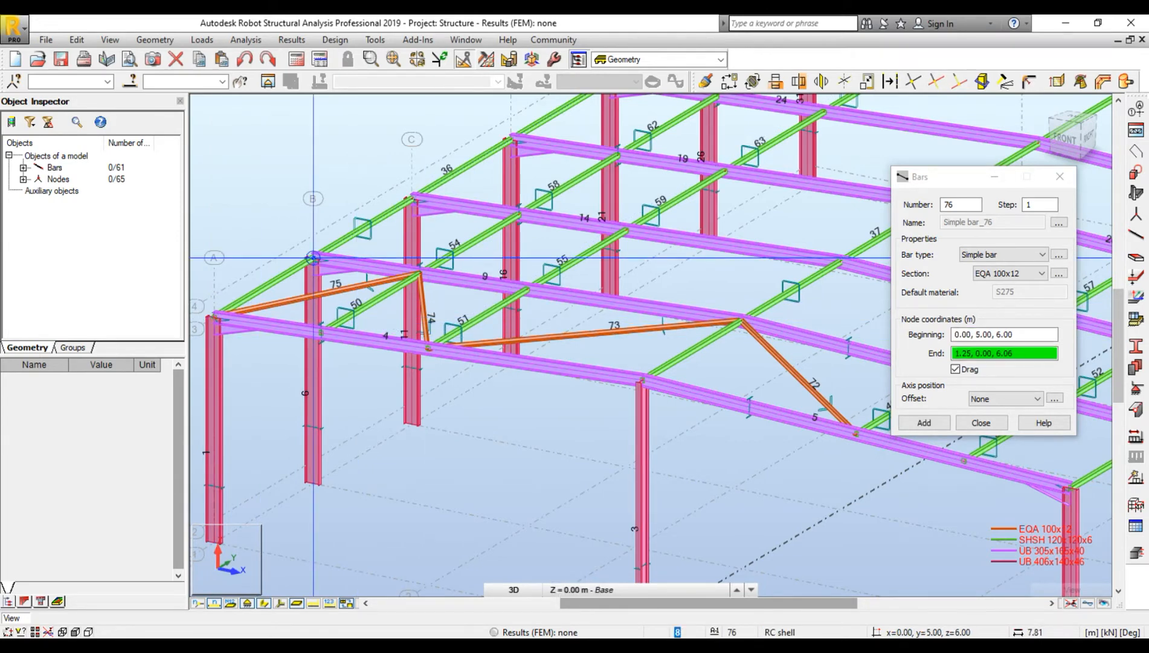
left_click(321, 332)
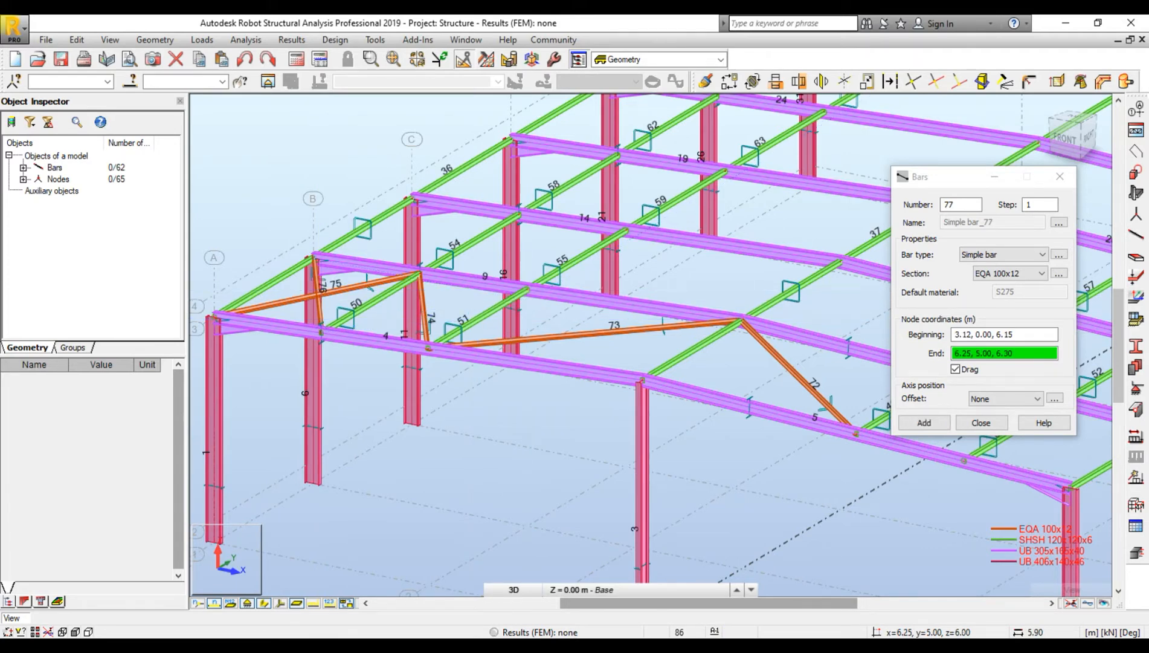
left_click(526, 288)
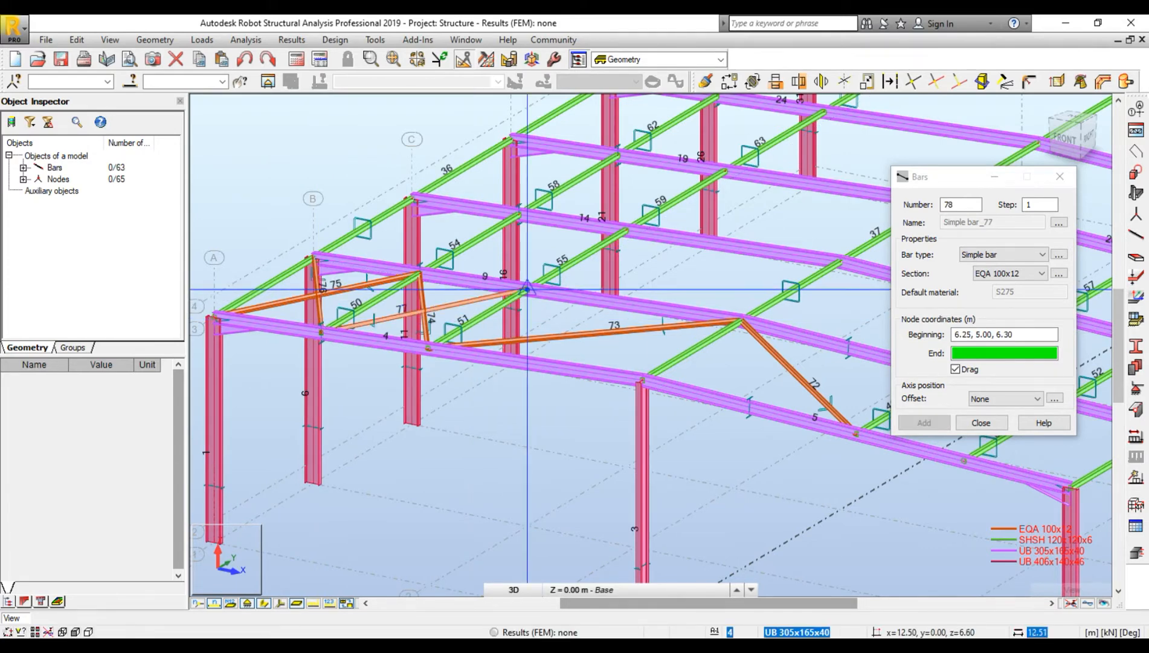
left_click(643, 380)
- Continue the brace chain from the axis A ridge node through 18.75, 5.00, 6.30 and 21.88, 0.00, 6.15 to the eaves node 25.00, 5.00, 6.00
middle_click_drag(705, 377, 456, 382)
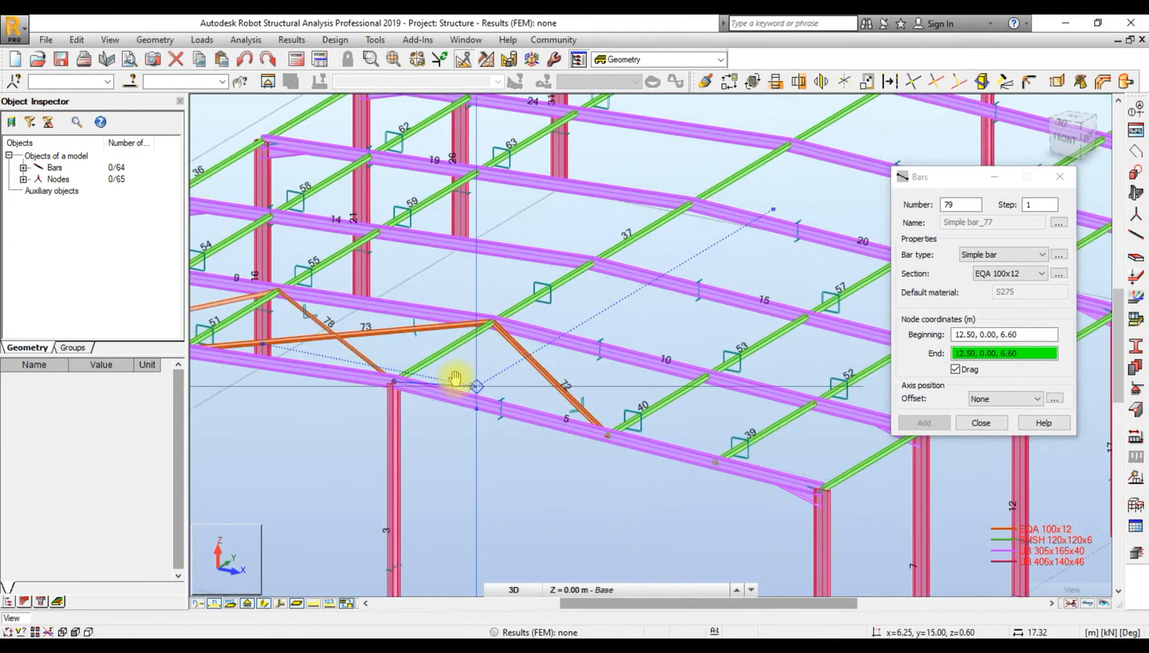
scroll(465, 377, "down", 1)
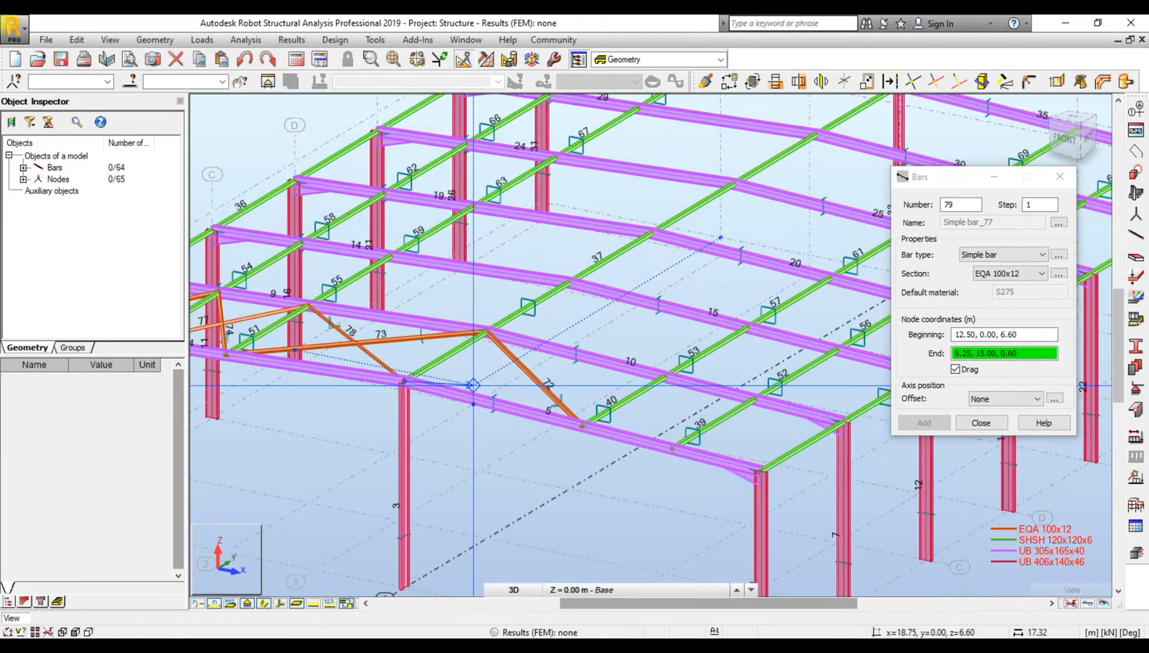
left_click(665, 376)
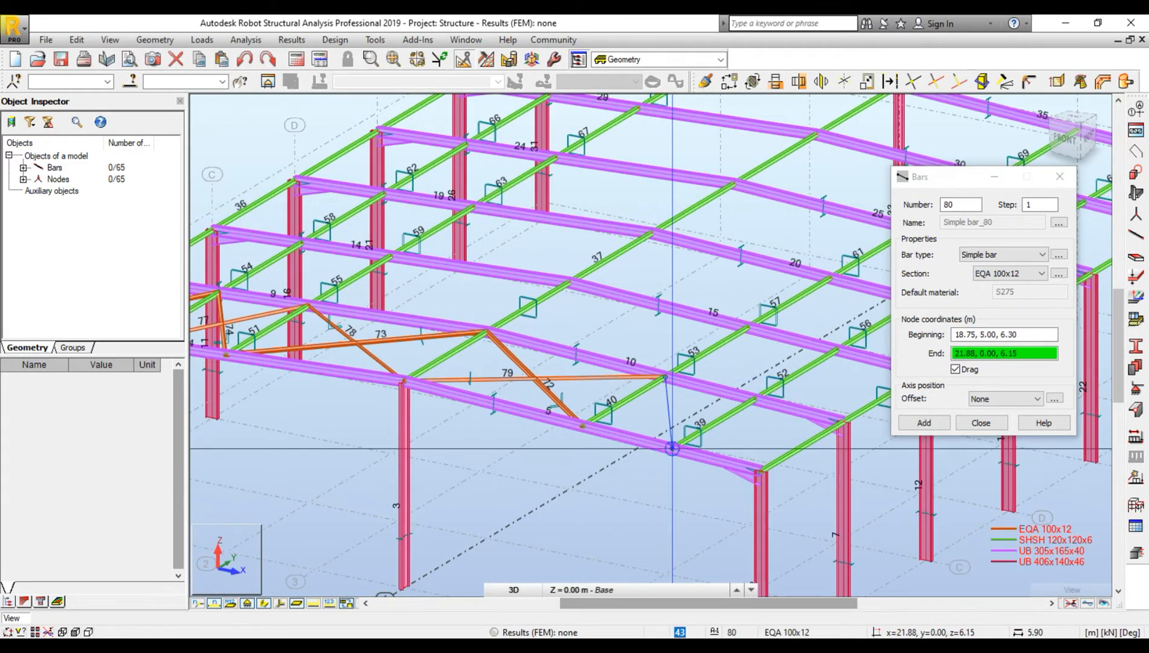
left_click(673, 448)
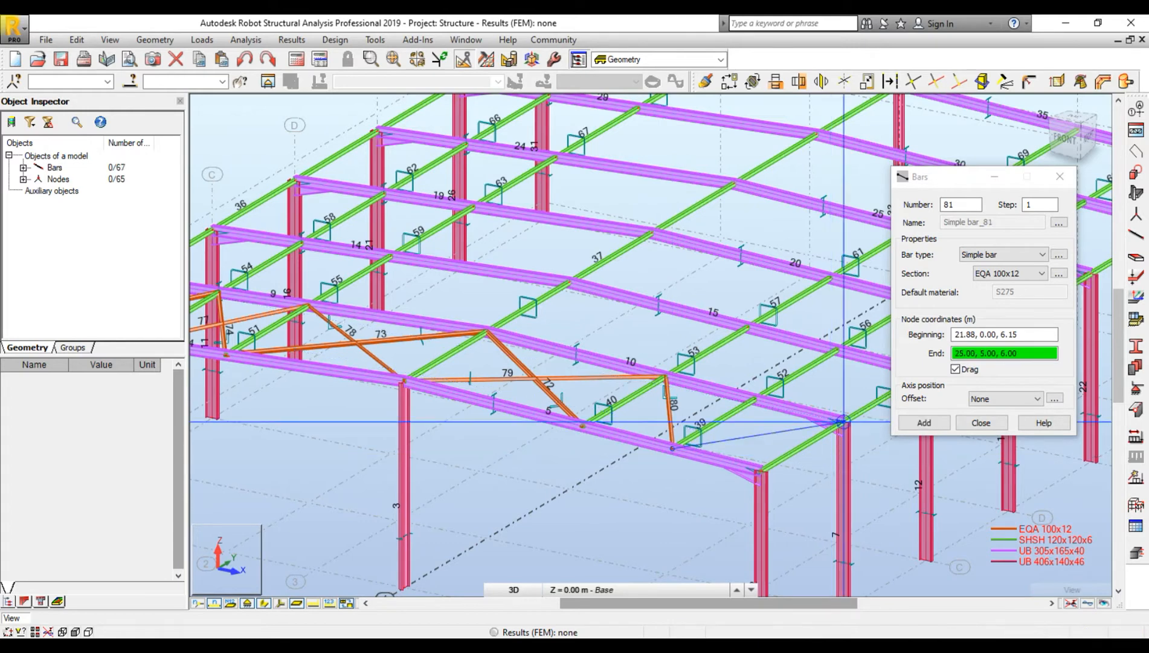
key("Escape")
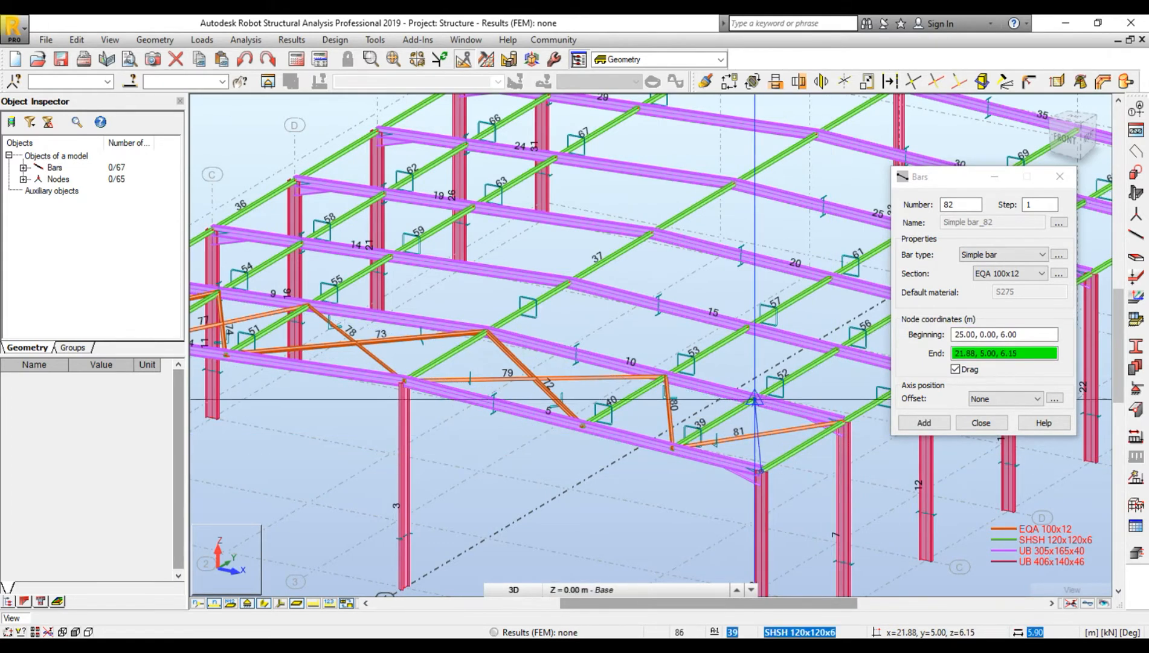
- Draw chained roof braces in bay A–B from the eaves node 25.00, 0.00, 6.00 through 21.88, 5.00, 6.15 to 18.75, 0.00, 6.30
left_click(754, 399)
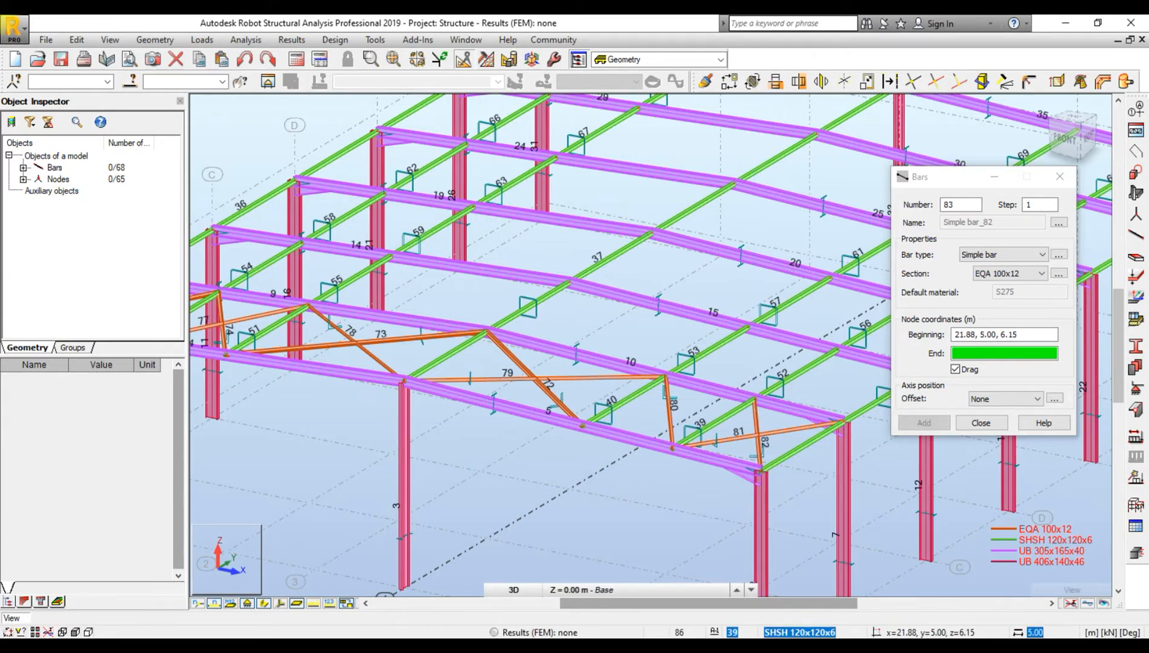
left_click(583, 426)
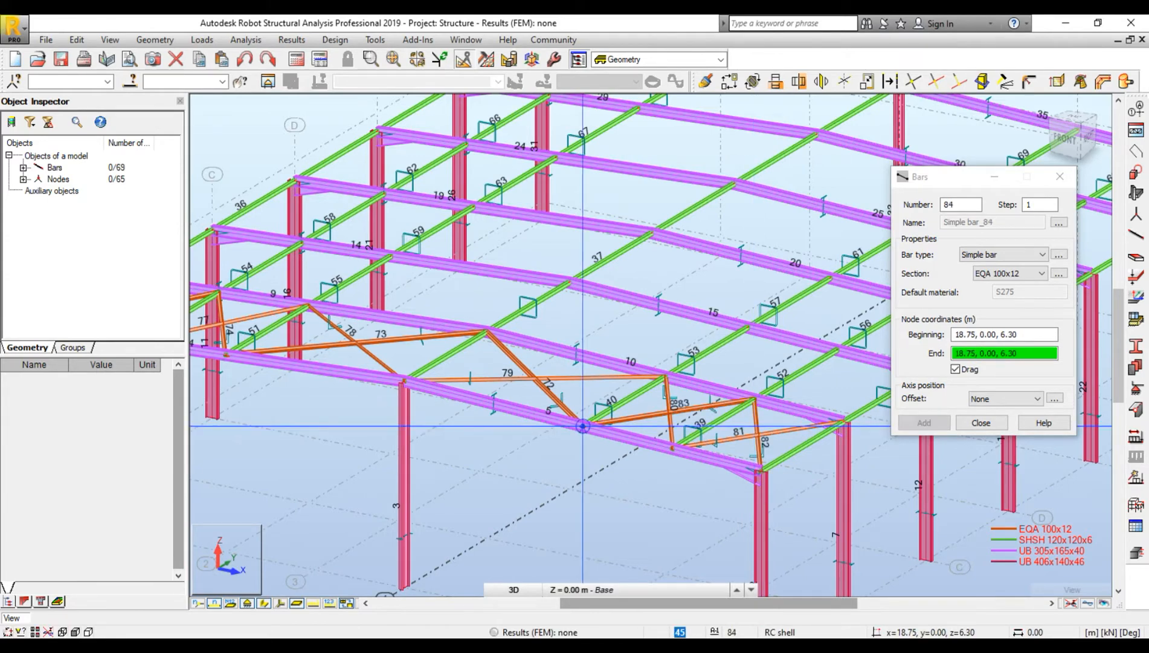
scroll(583, 426, "down", 3)
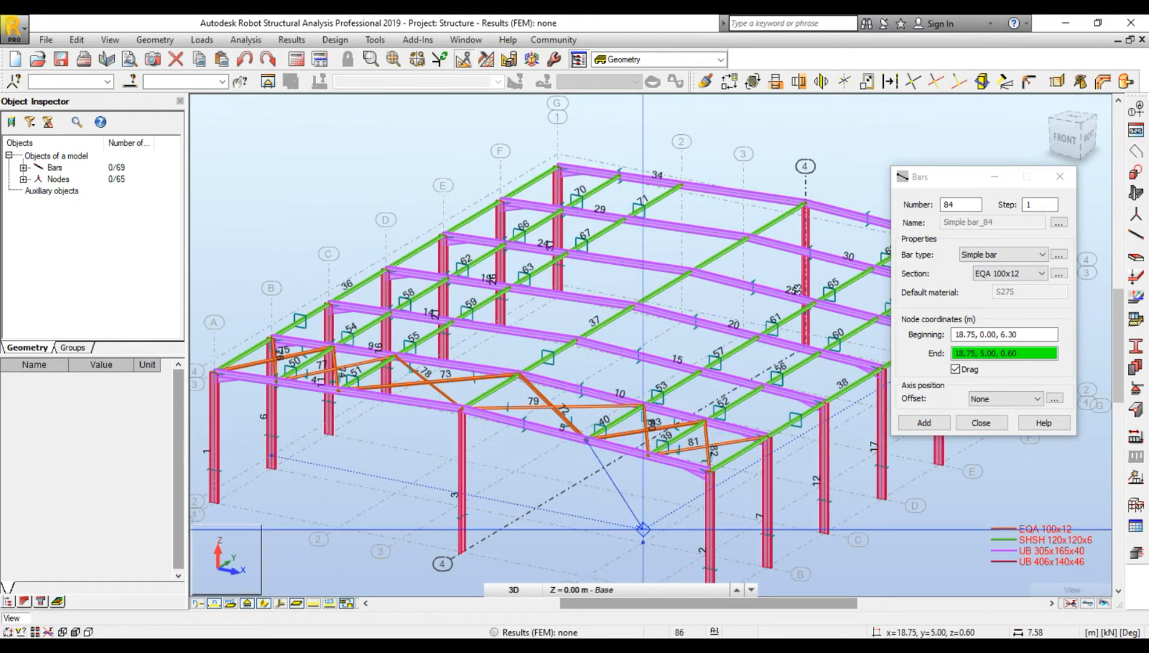
key("Escape")
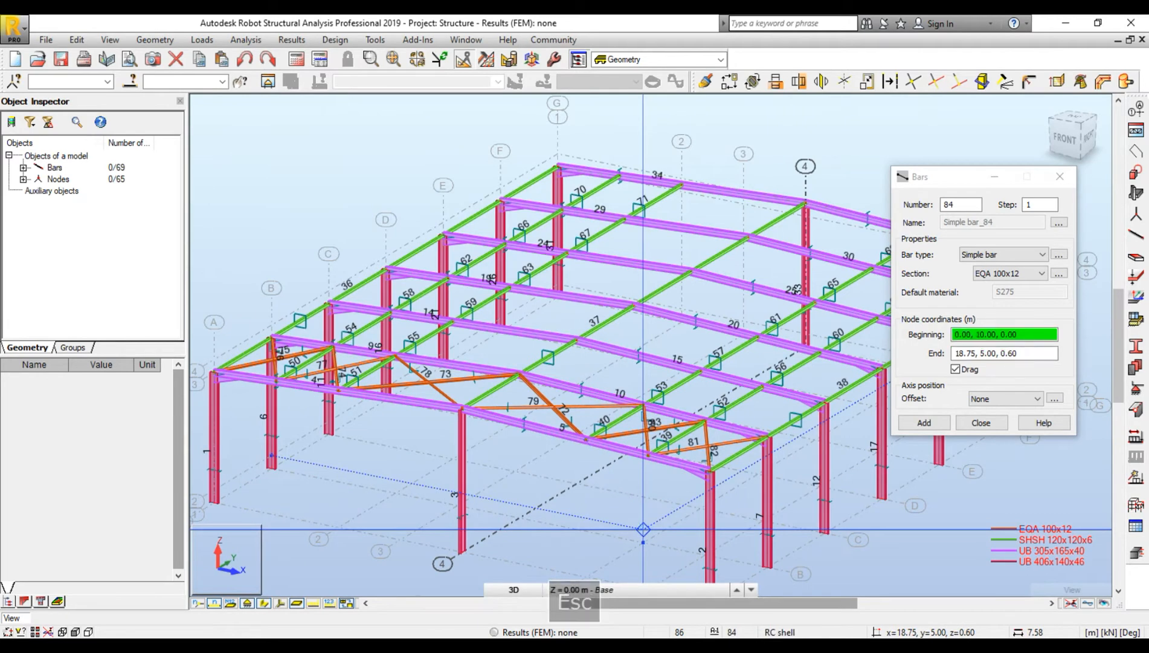
- Cross-brace side wall bay A–B on axis 7 with two EQA 100x12 diagonals from the column tops at 6.00 m to the opposite columns at 0.60 m
middle_click_drag(630, 259, 597, 284)
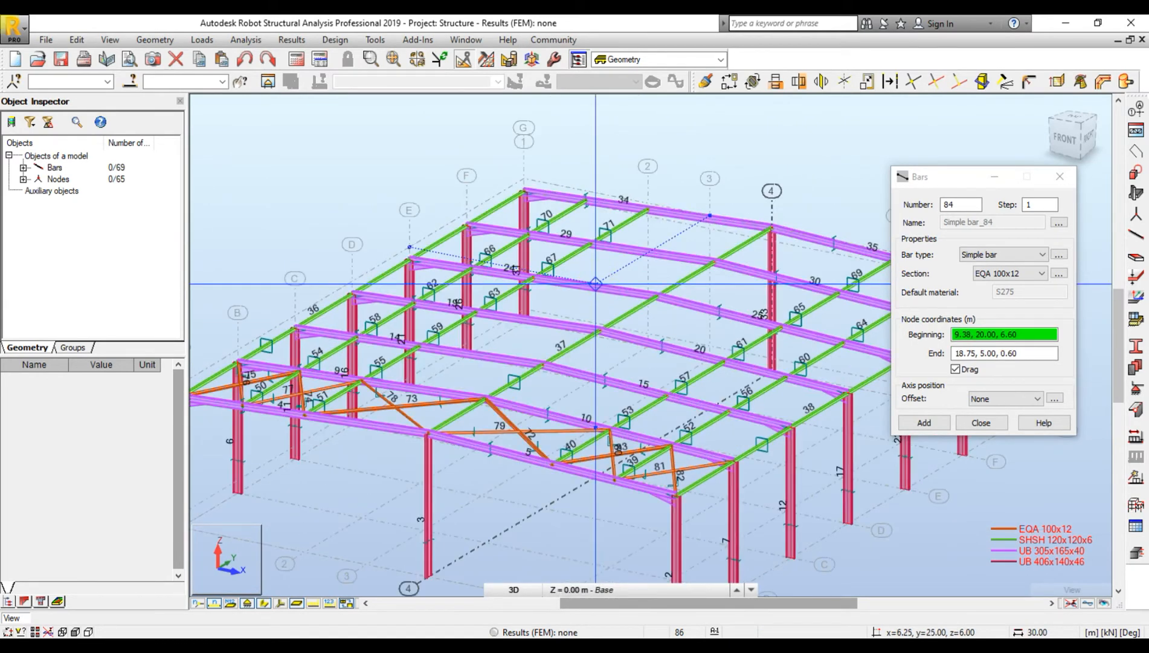
scroll(563, 261, "down", 2)
scroll(707, 545, "up", 1)
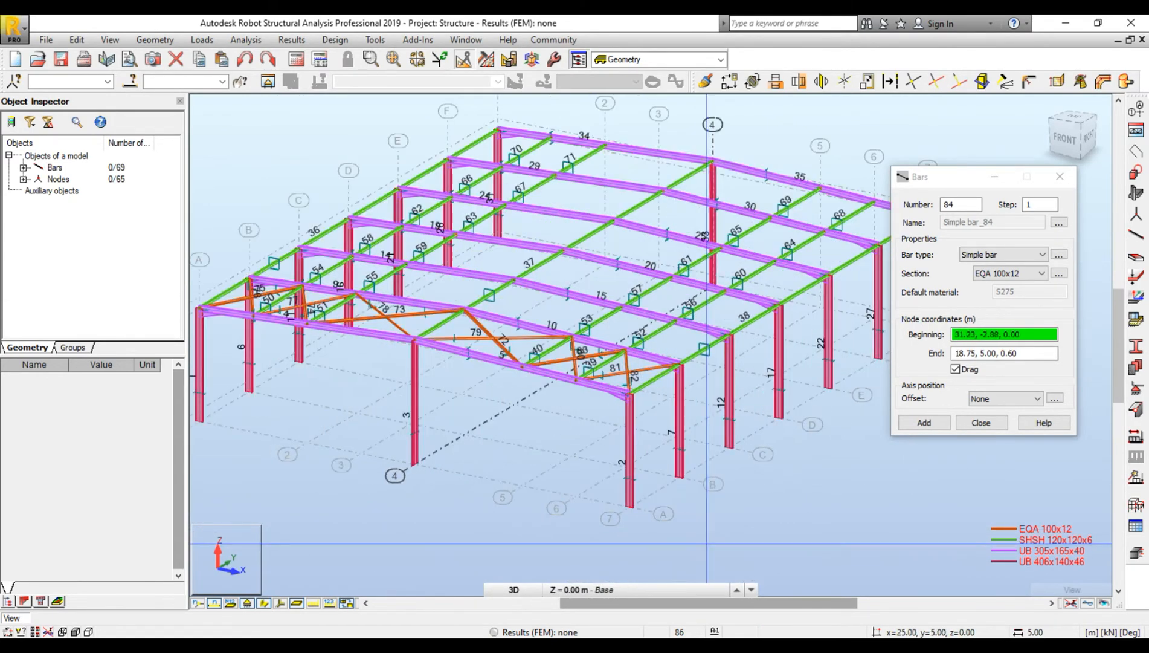
scroll(679, 362, "up", 2)
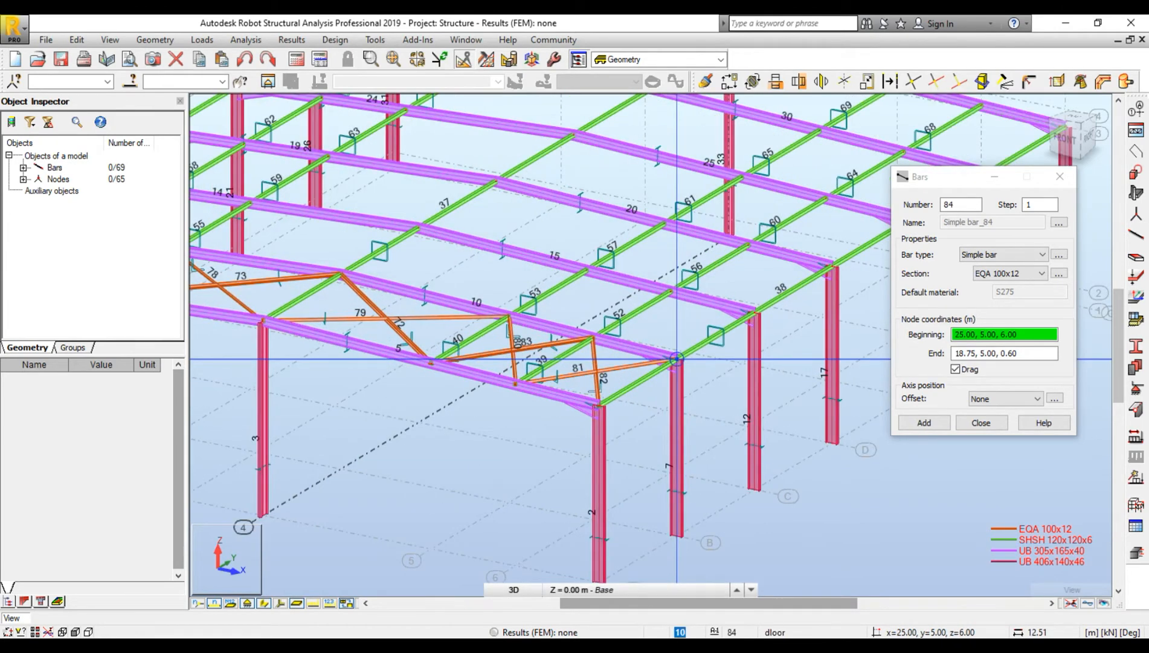
left_click(677, 358)
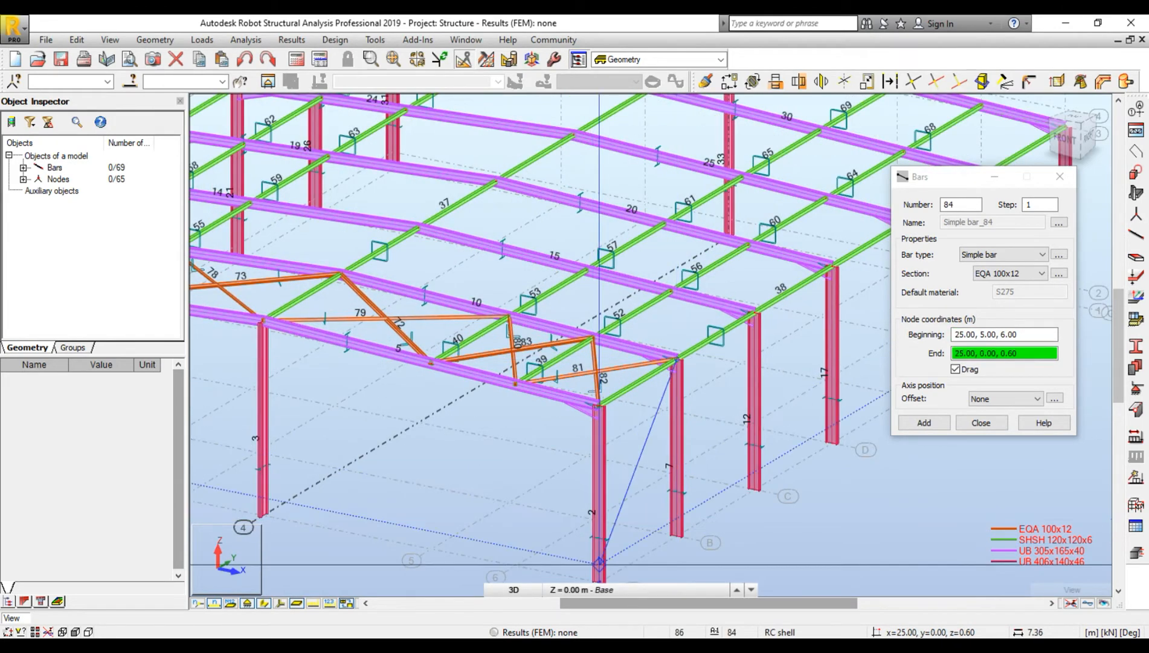
left_click(599, 563)
key("Escape")
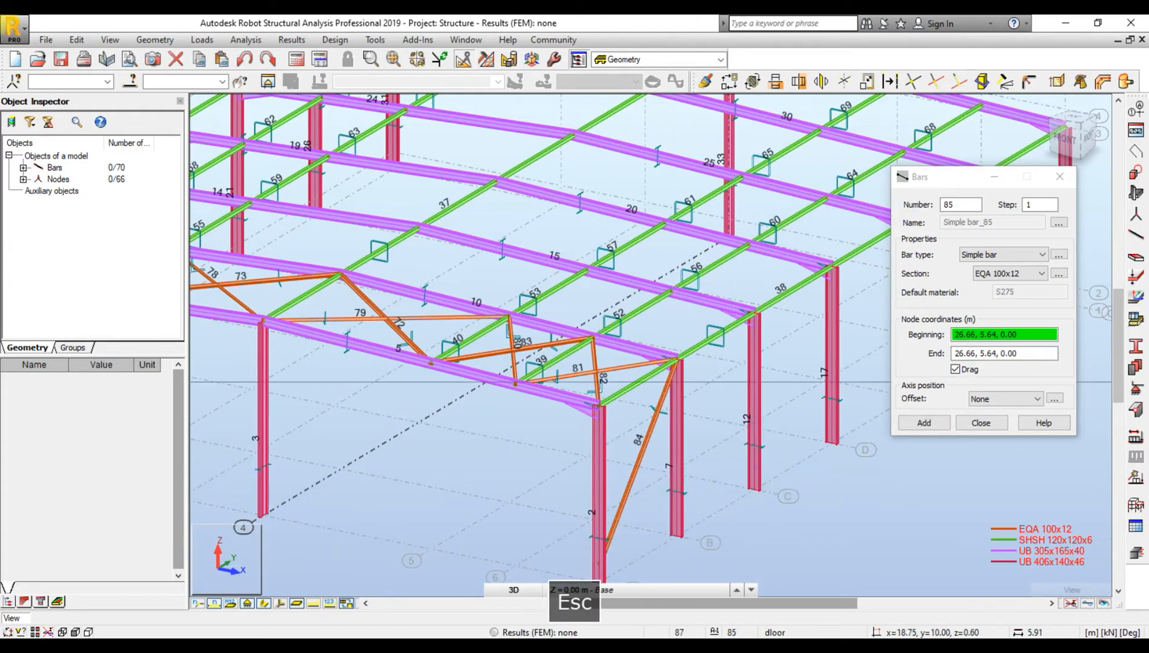
left_click(598, 403)
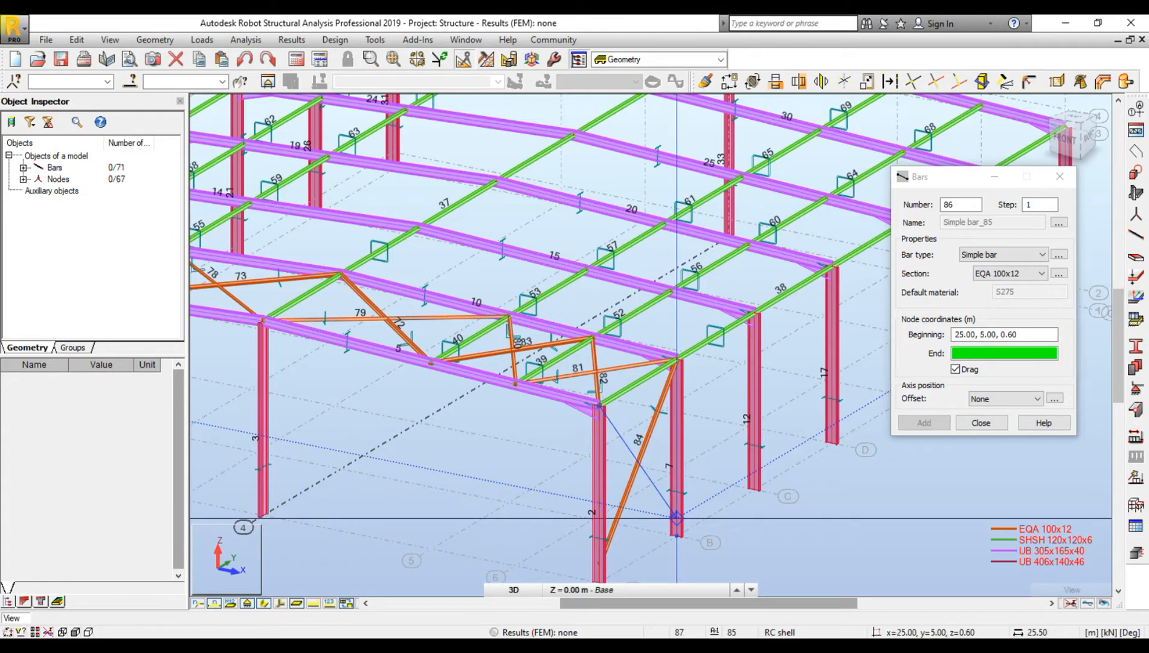
left_click(677, 517)
key("Escape")
- Cross-brace side wall bay D–E on axis 7 with two EQA 100x12 diagonals between heights 0.60 m and 6.00 m on columns 17 and 22
scroll(677, 517, "down", 1)
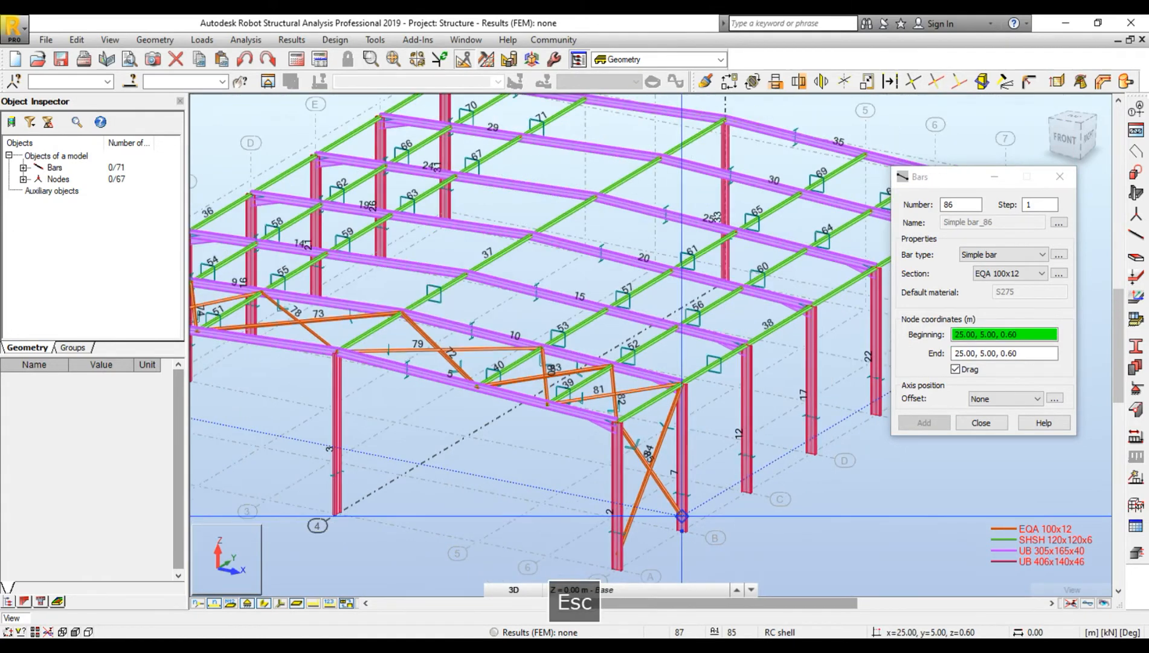
middle_click_drag(678, 499, 611, 468)
scroll(739, 358, "down", 1)
middle_click_drag(739, 358, 632, 384)
scroll(681, 359, "up", 1)
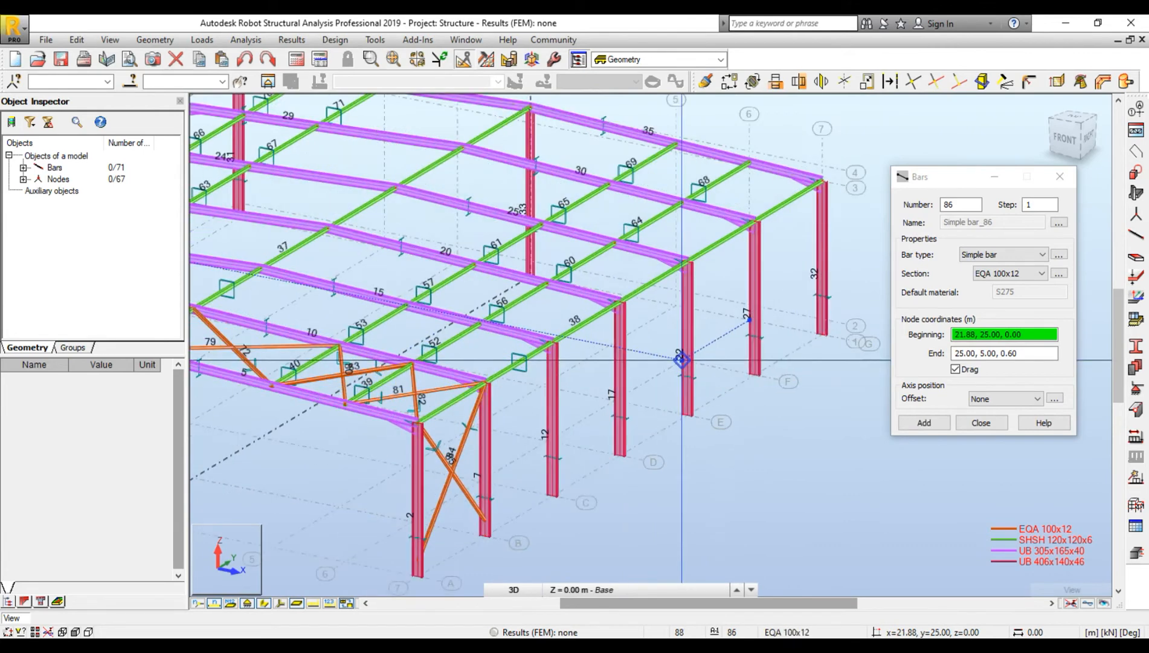
left_click(620, 439)
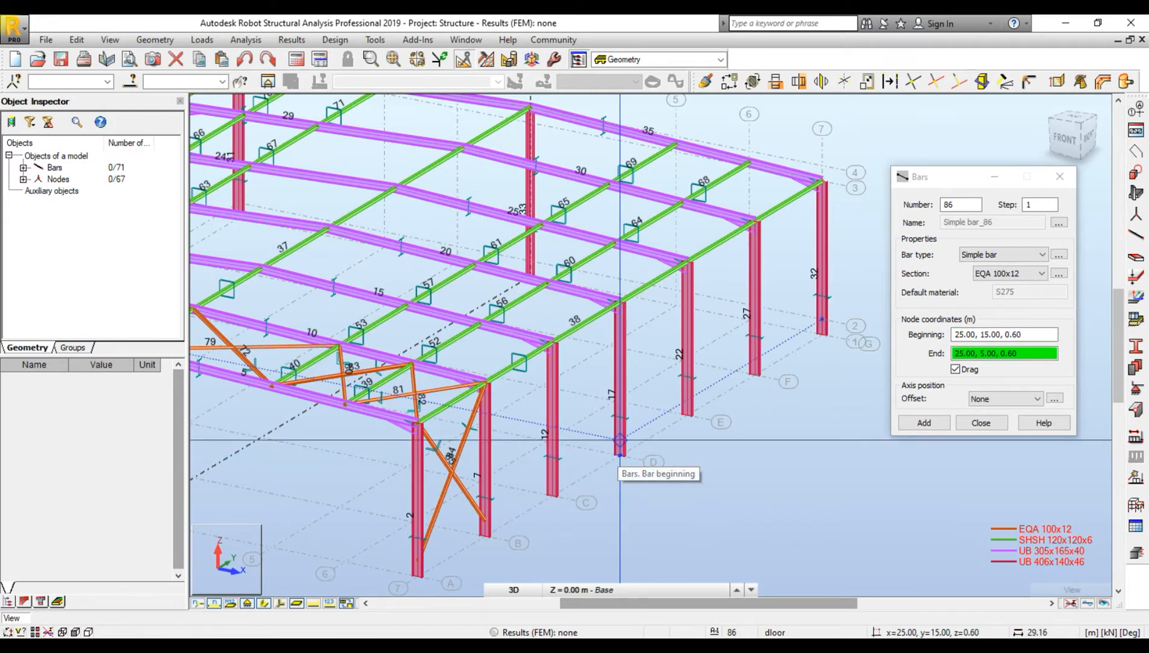
left_click(687, 262)
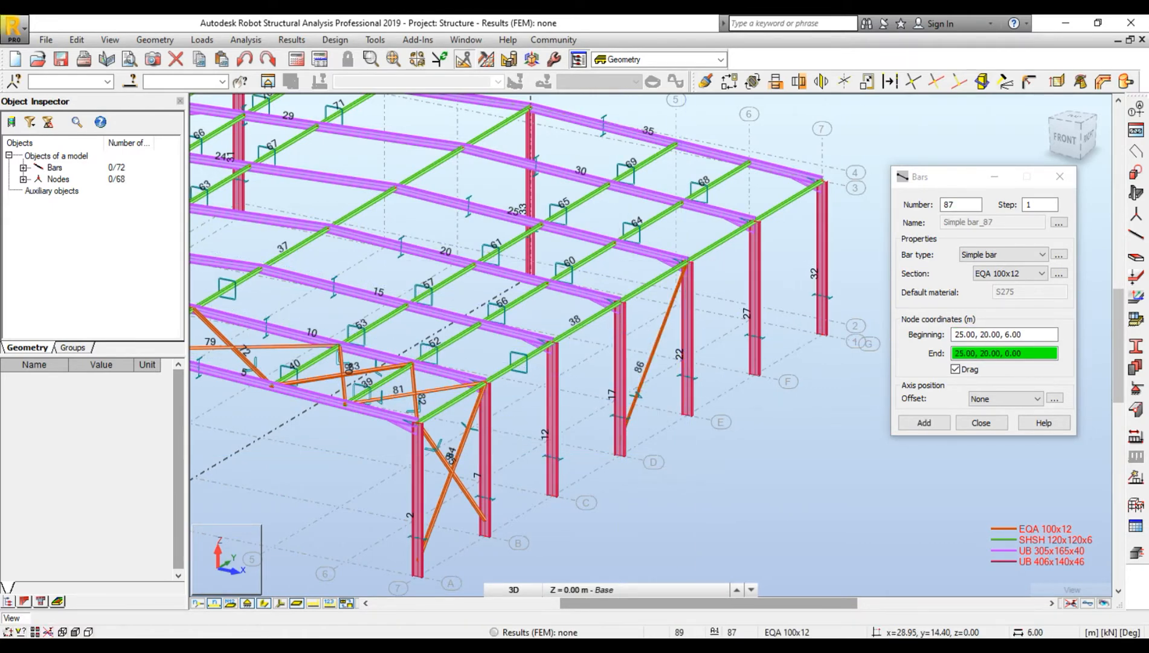
key("Escape")
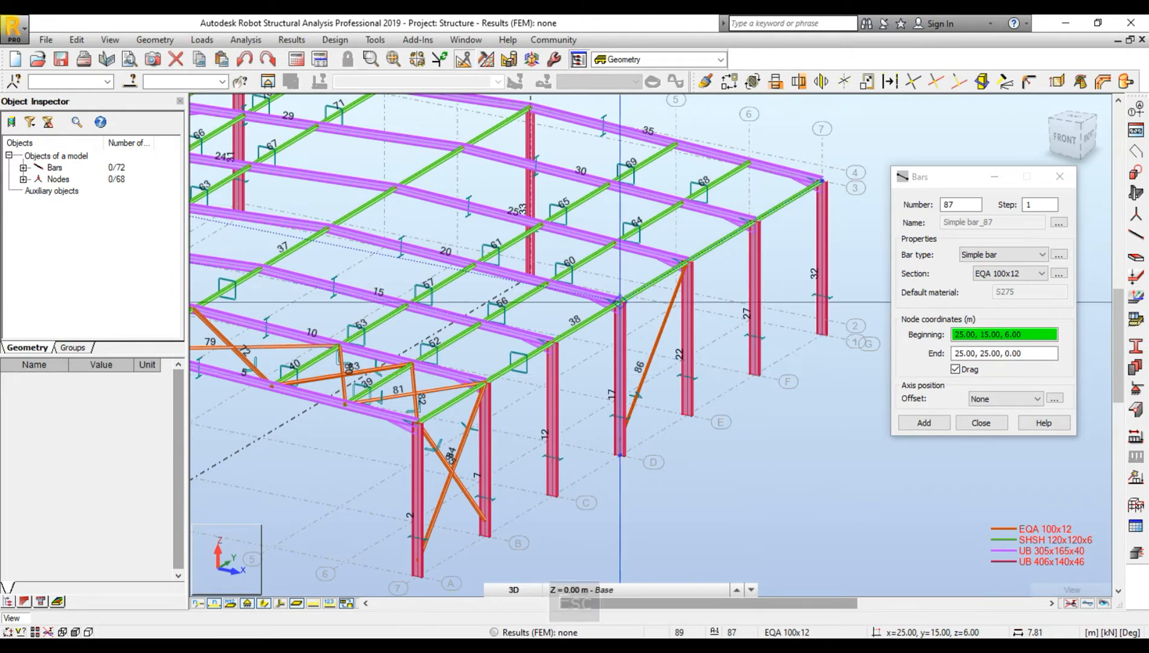
left_click(620, 301)
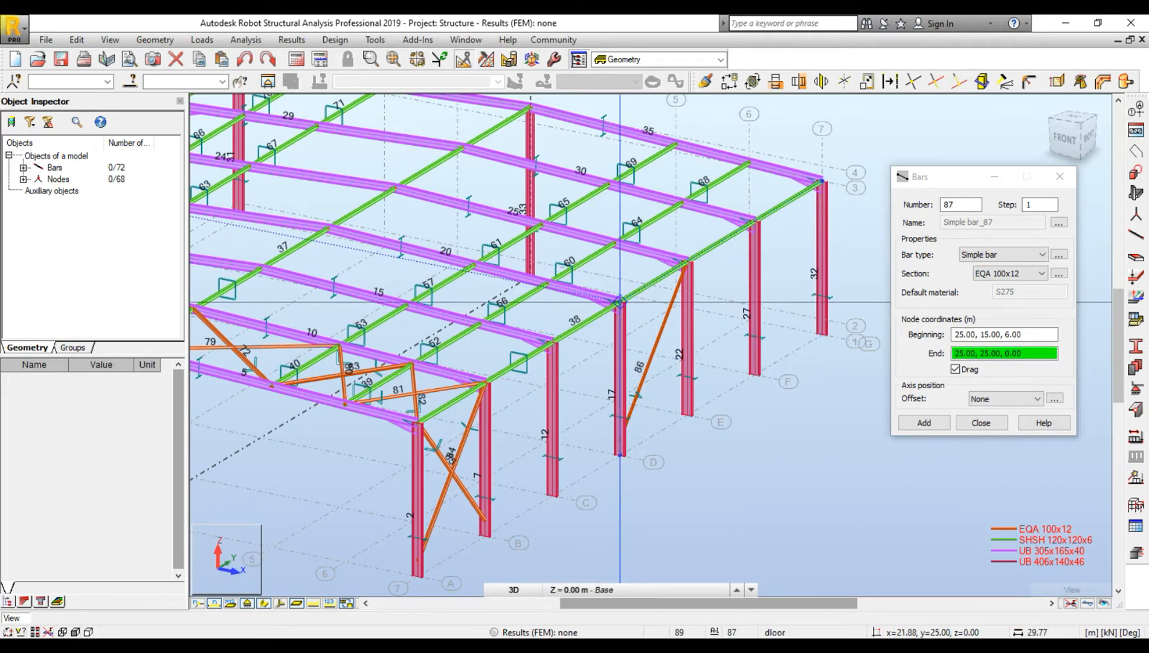
left_click(687, 399)
key("Escape")
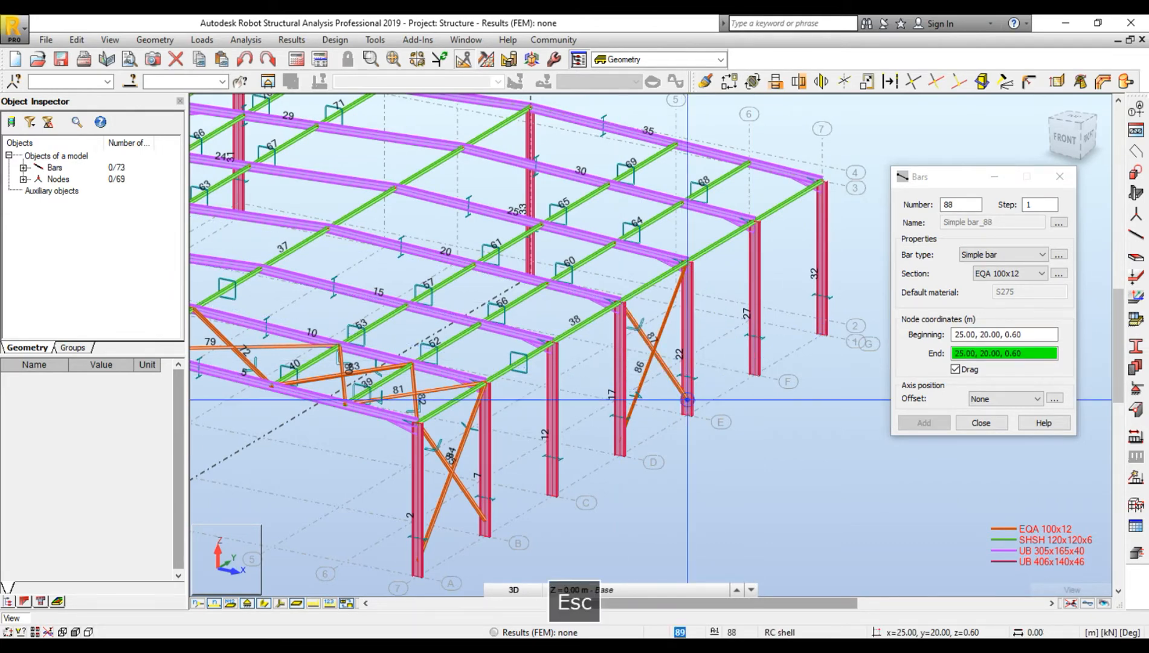
- Cross-brace side wall bay F–G on axis 7 with two EQA 100x12 diagonals between heights 0.60 m and 6.00 m, and finish bar creation
left_click(755, 359)
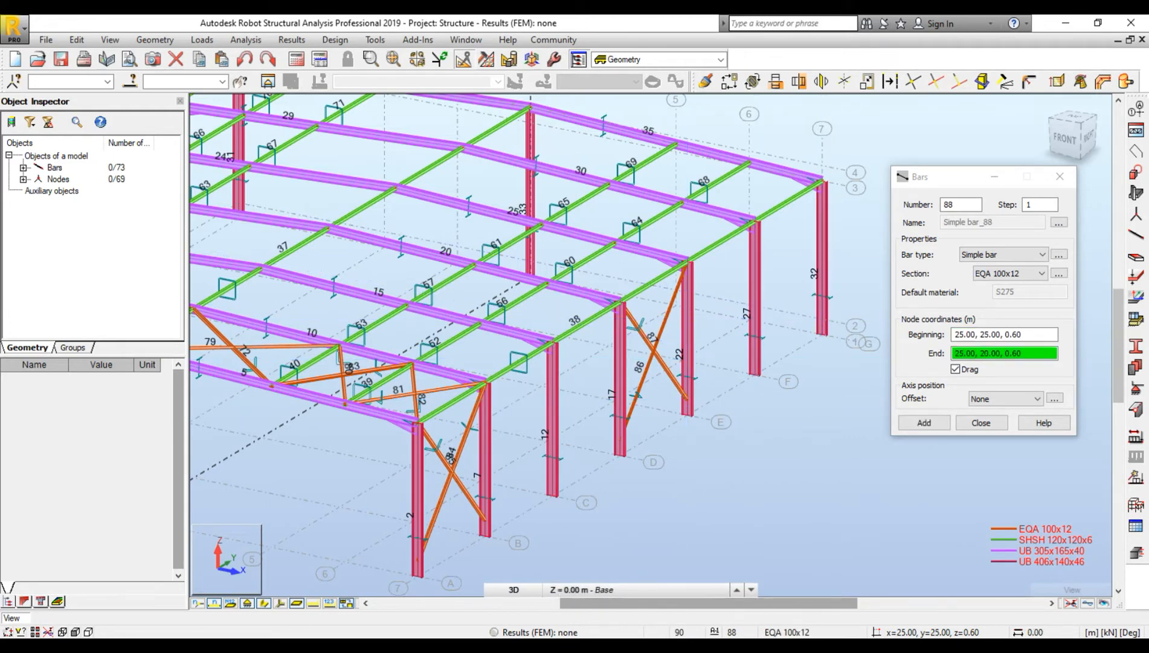
left_click(822, 180)
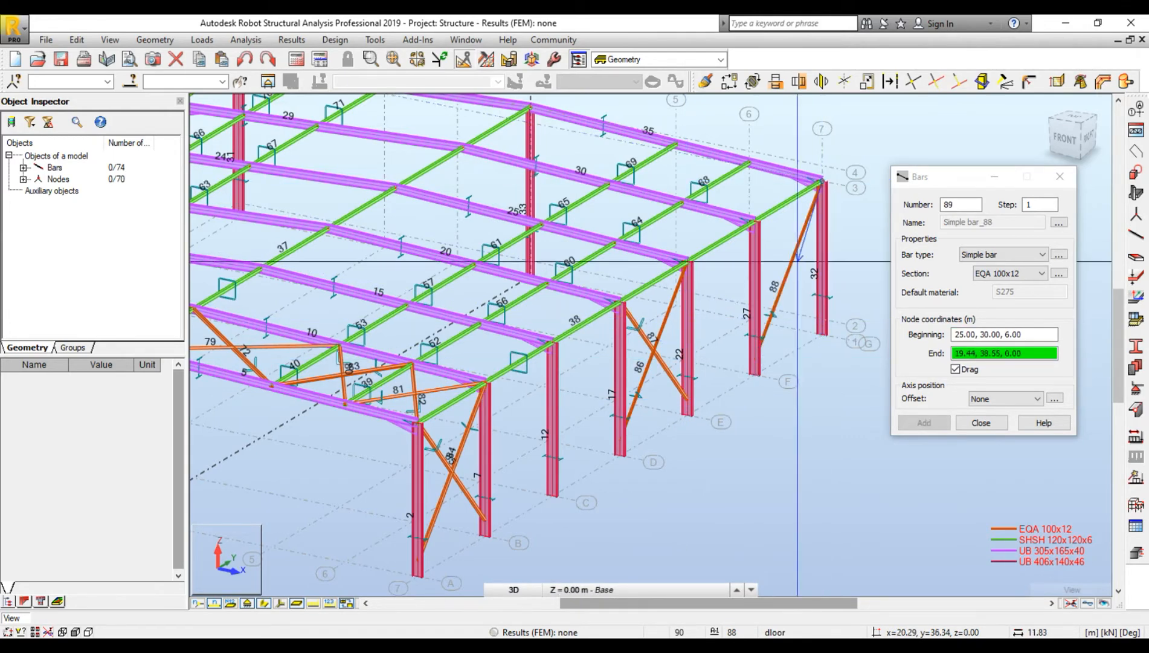
key("Escape")
left_click(756, 222)
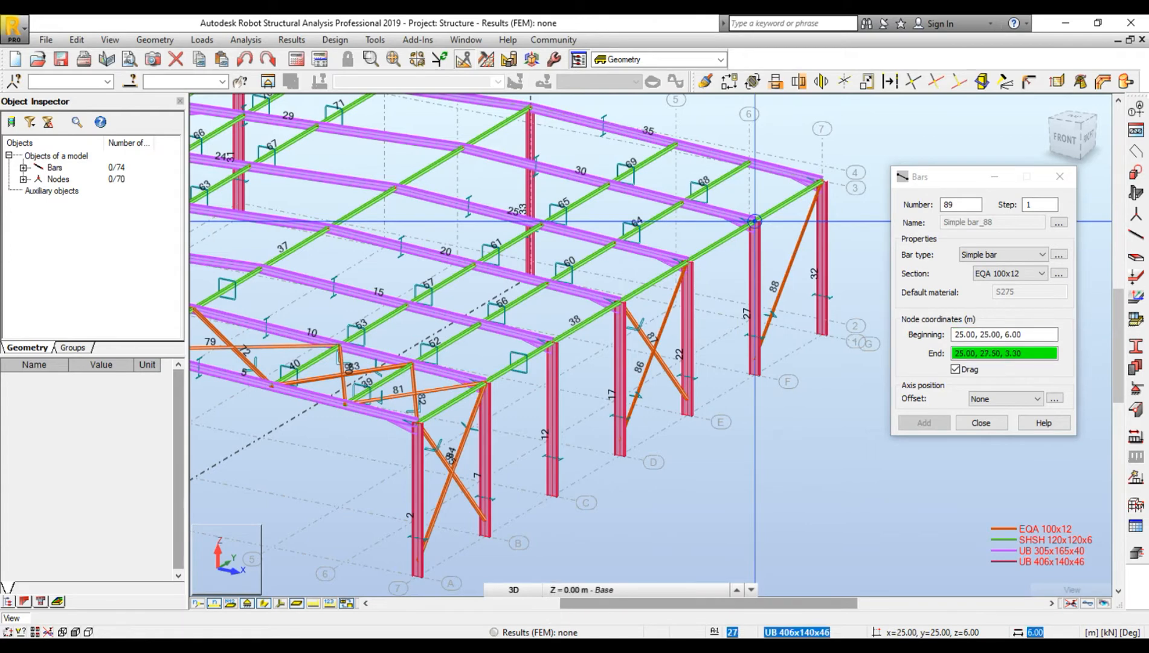
key("Escape")
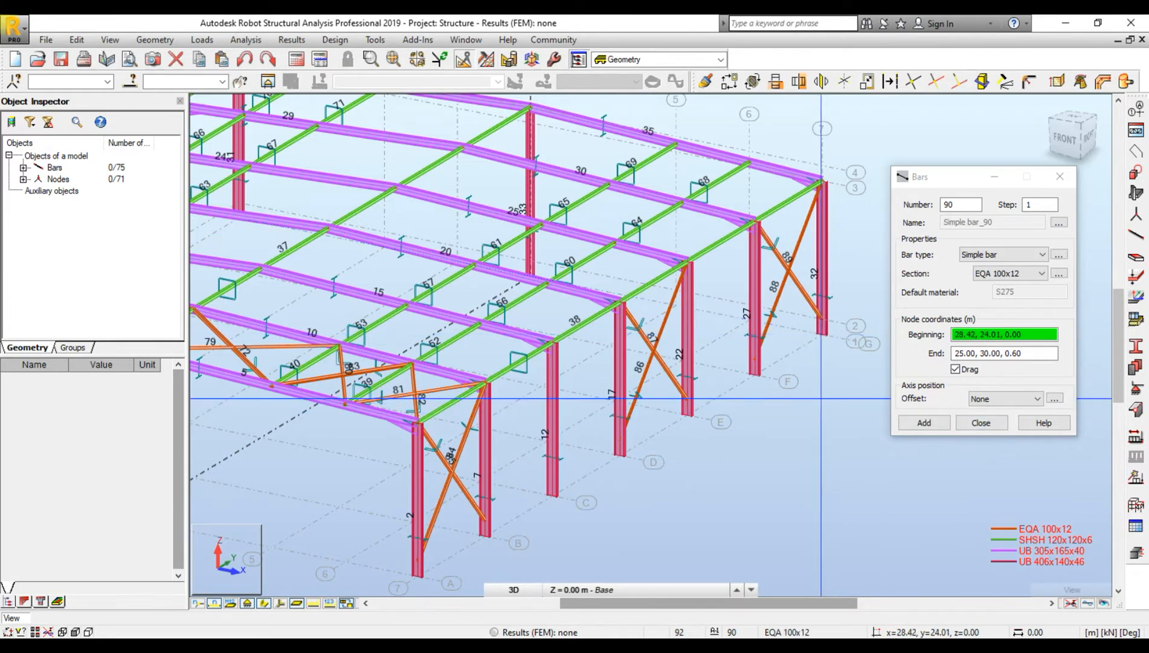
scroll(783, 338, "down", 3)
scroll(792, 423, "up", 4)
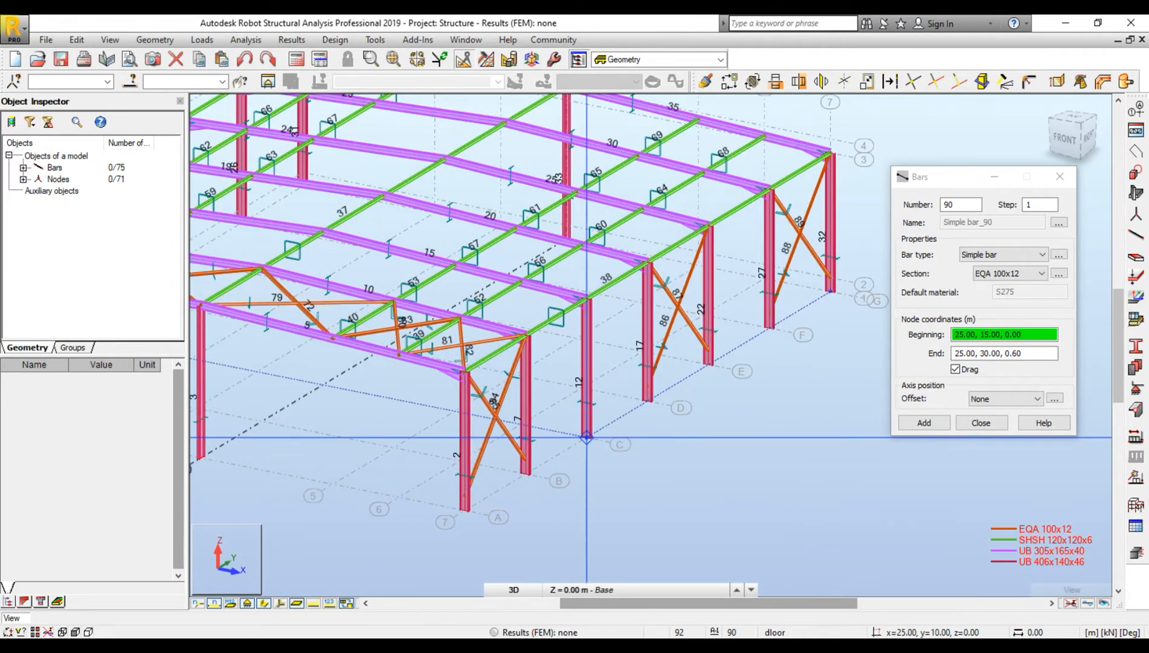
scroll(659, 385, "down", 3)
scroll(766, 498, "up", 3)
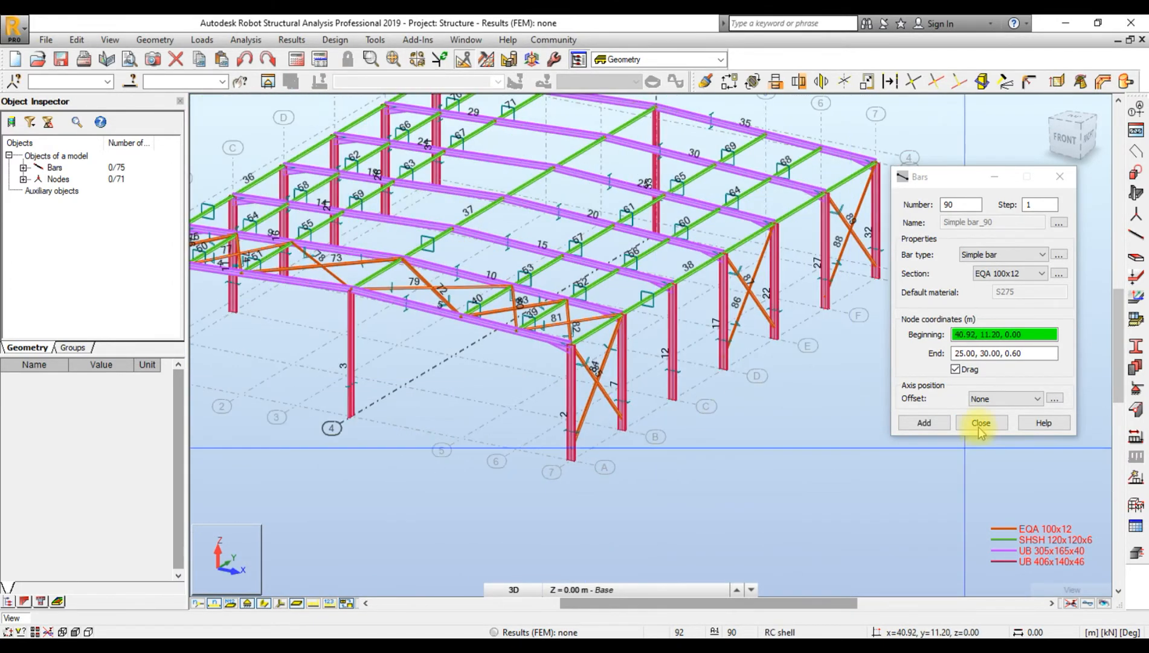
left_click(982, 425)
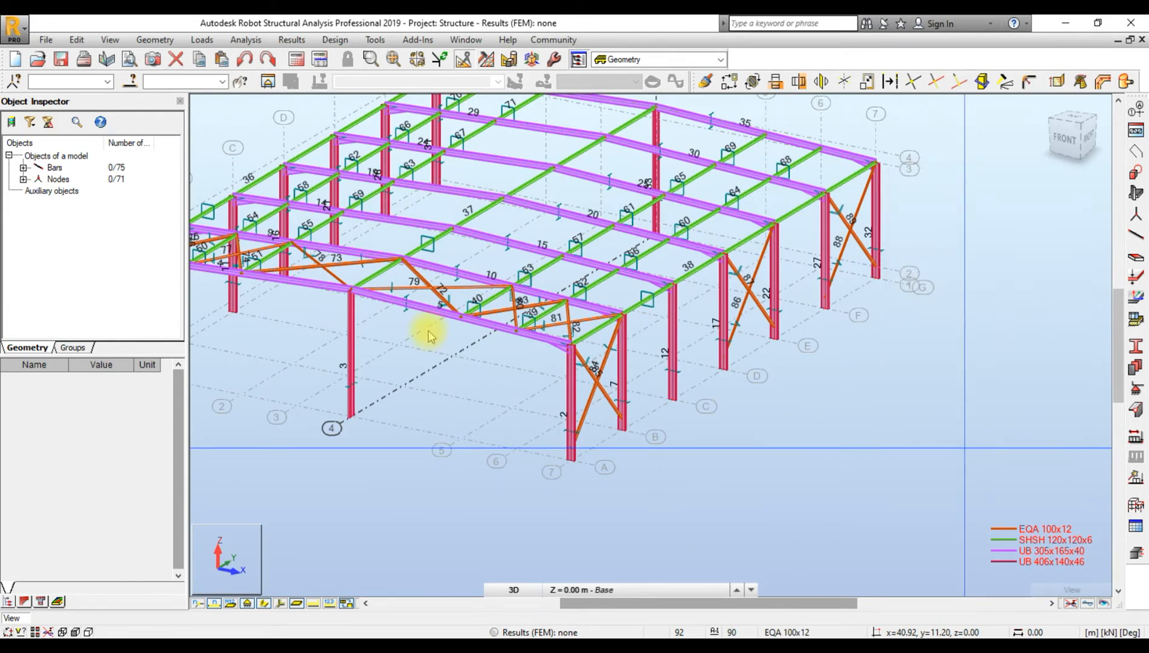
- Copy the six EQA 100x12 wall braces in bays A–B, D–E and F–G from axis 7 to axis 1 with translation vector -25.00, 0.00, 0.00
middle_click_drag(534, 380, 749, 391)
scroll(688, 395, "up", 6)
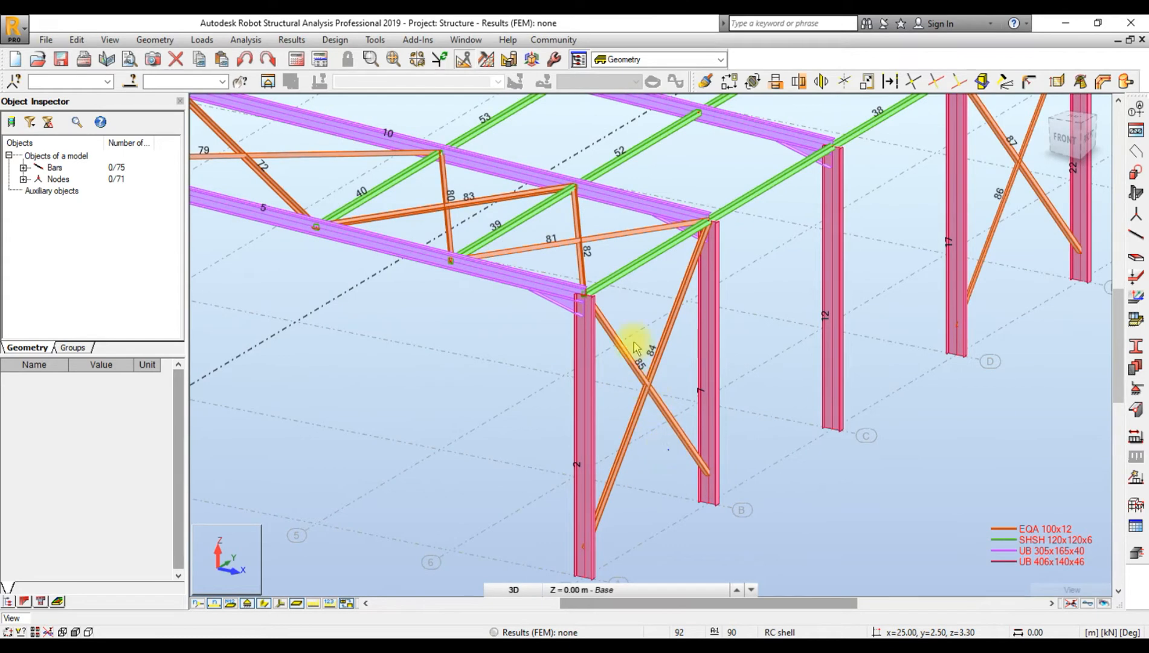
left_click_drag(669, 449, 635, 342)
scroll(637, 400, "down", 1)
scroll(829, 392, "down", 3)
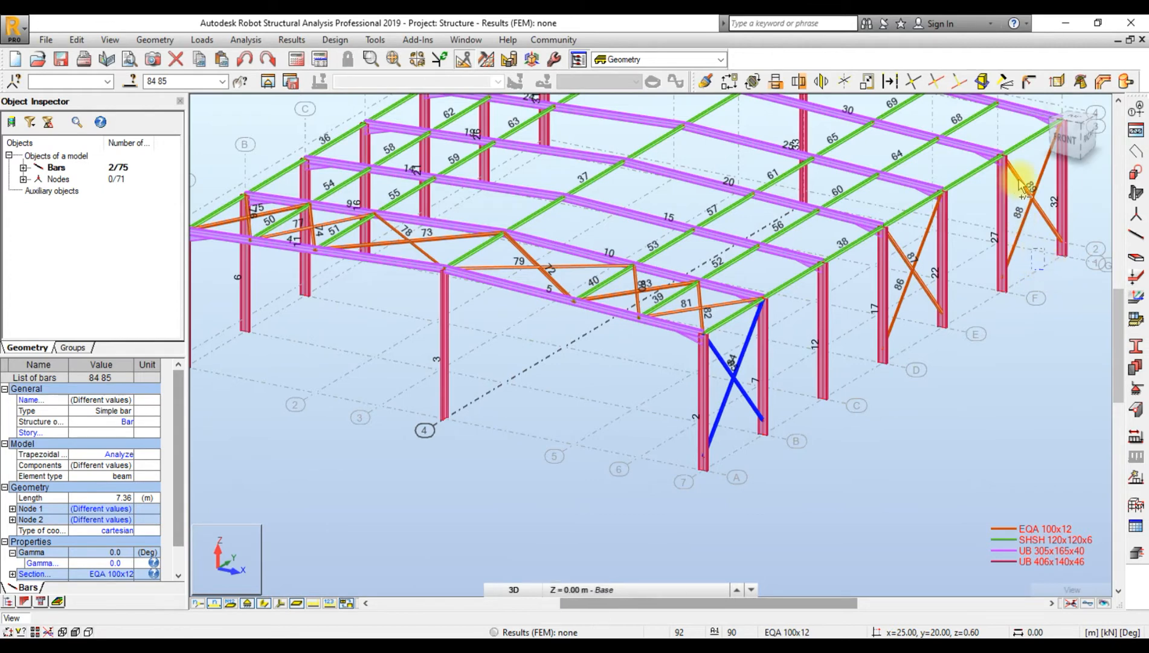
left_click(1023, 188, "ctrl")
left_click(1020, 257, "ctrl")
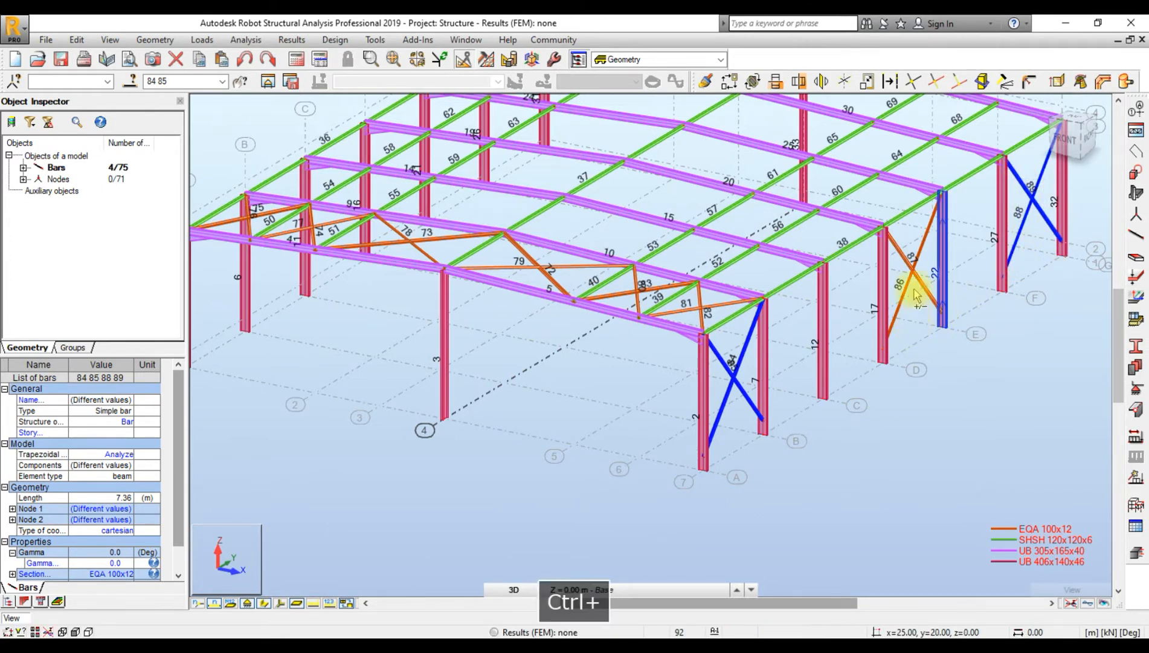
left_click(907, 251, "ctrl")
left_click(929, 303, "ctrl")
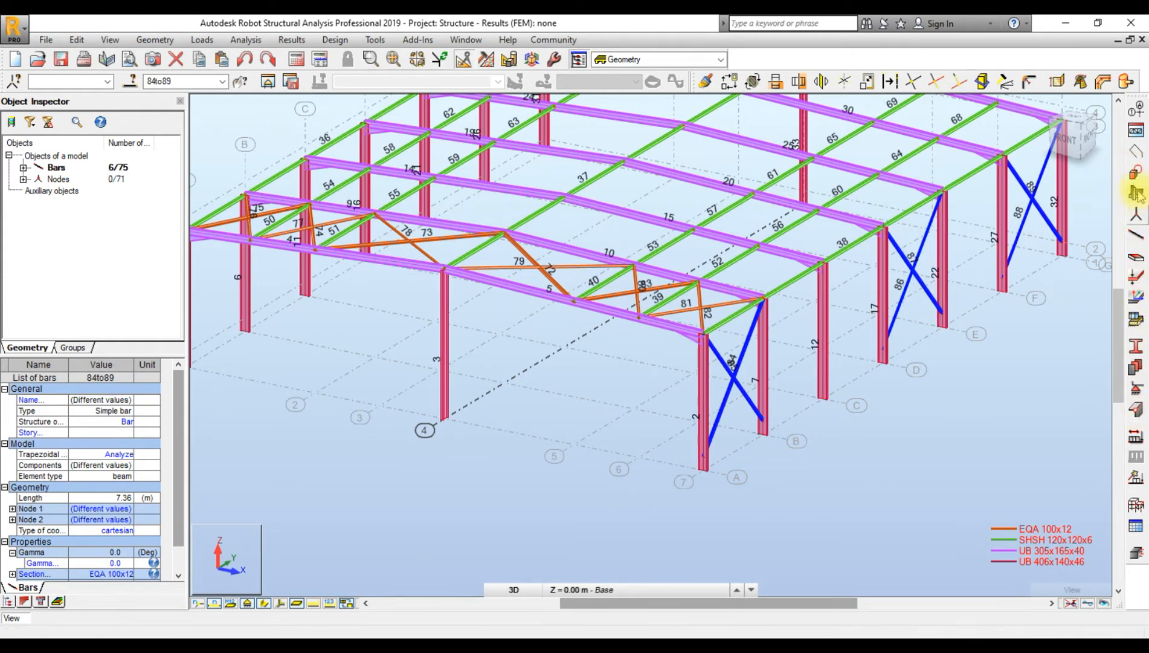
left_click(732, 84)
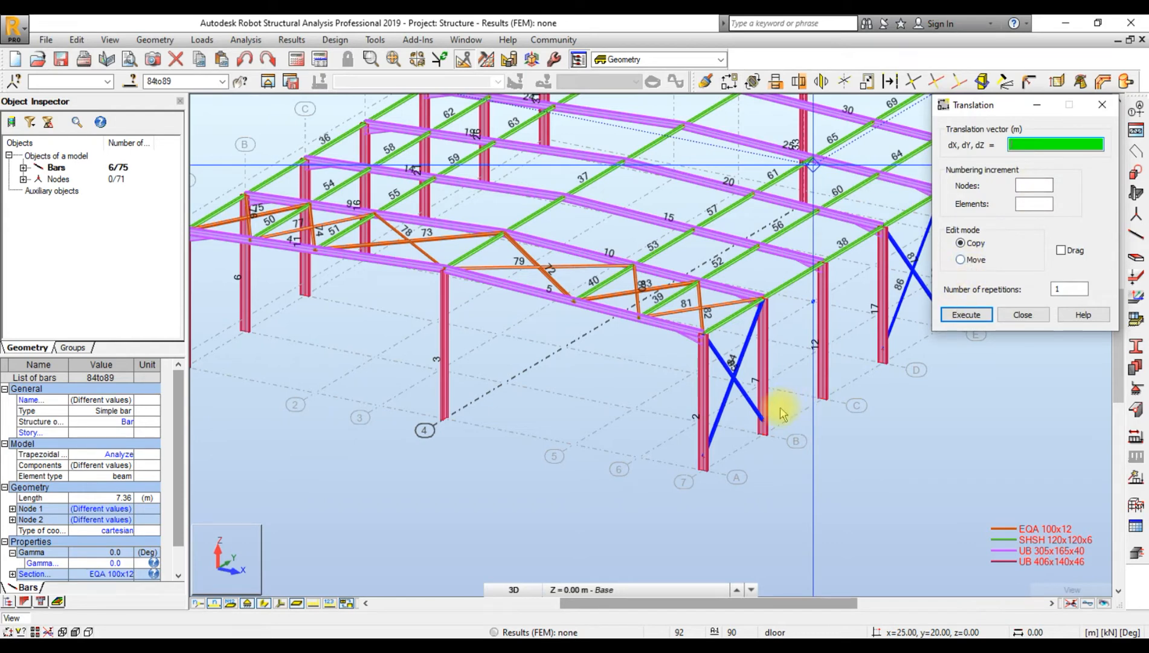
left_click(703, 468)
scroll(474, 435, "down", 3)
scroll(362, 417, "down", 3)
scroll(296, 399, "up", 4)
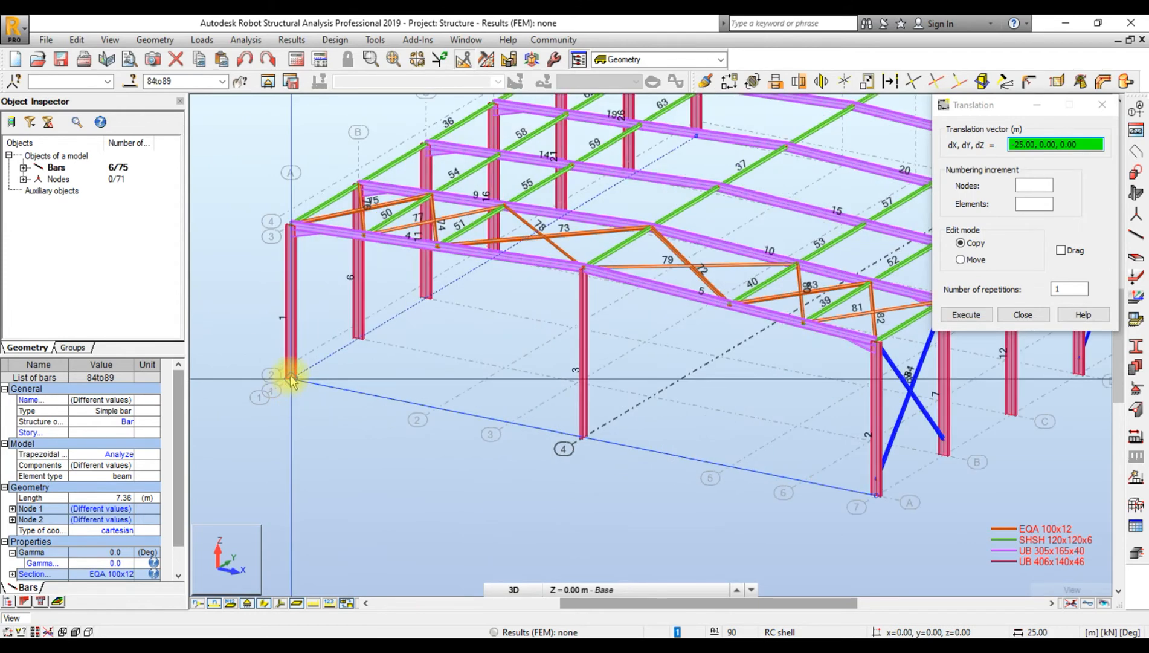
left_click(291, 379)
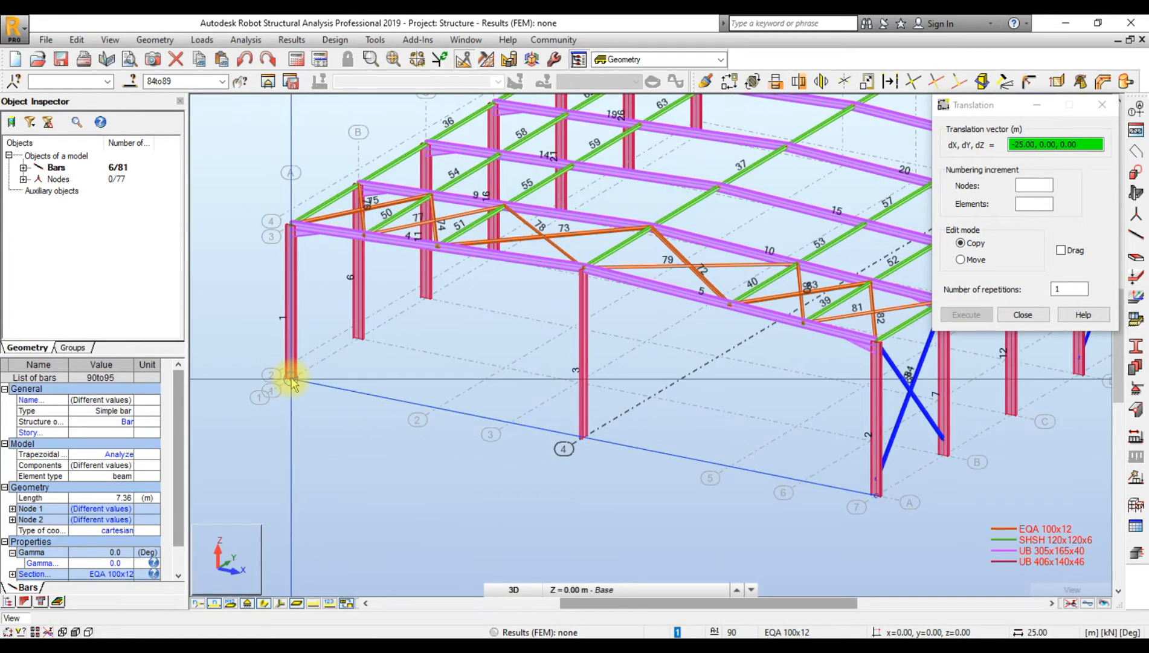
scroll(400, 459, "down", 4)
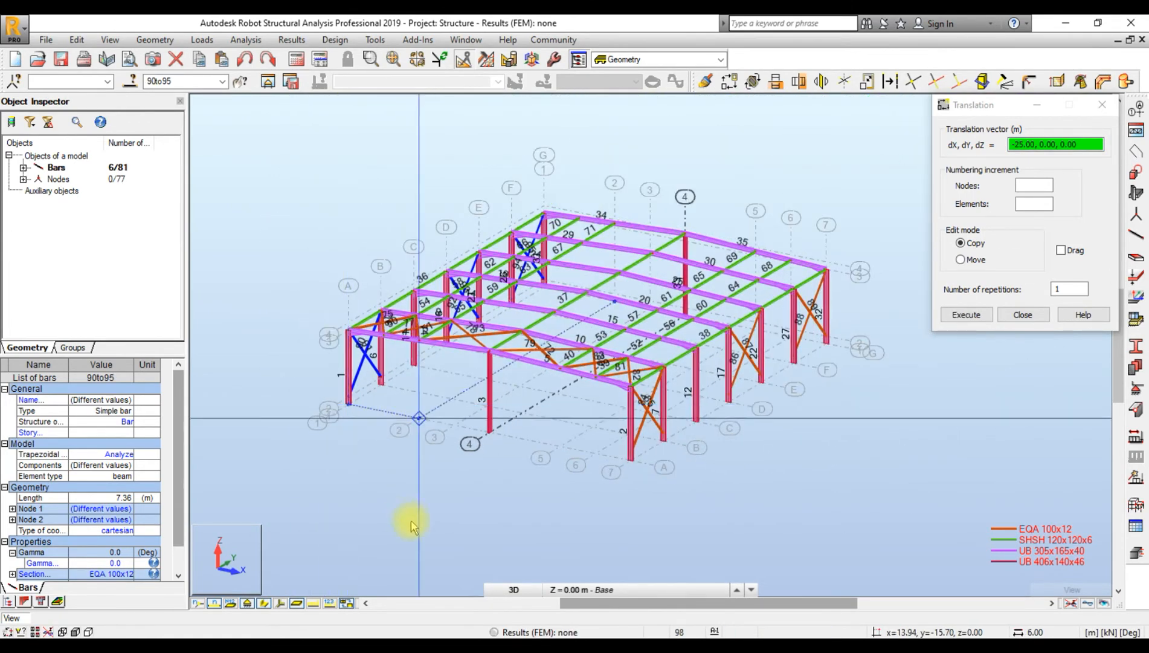
key("Escape")
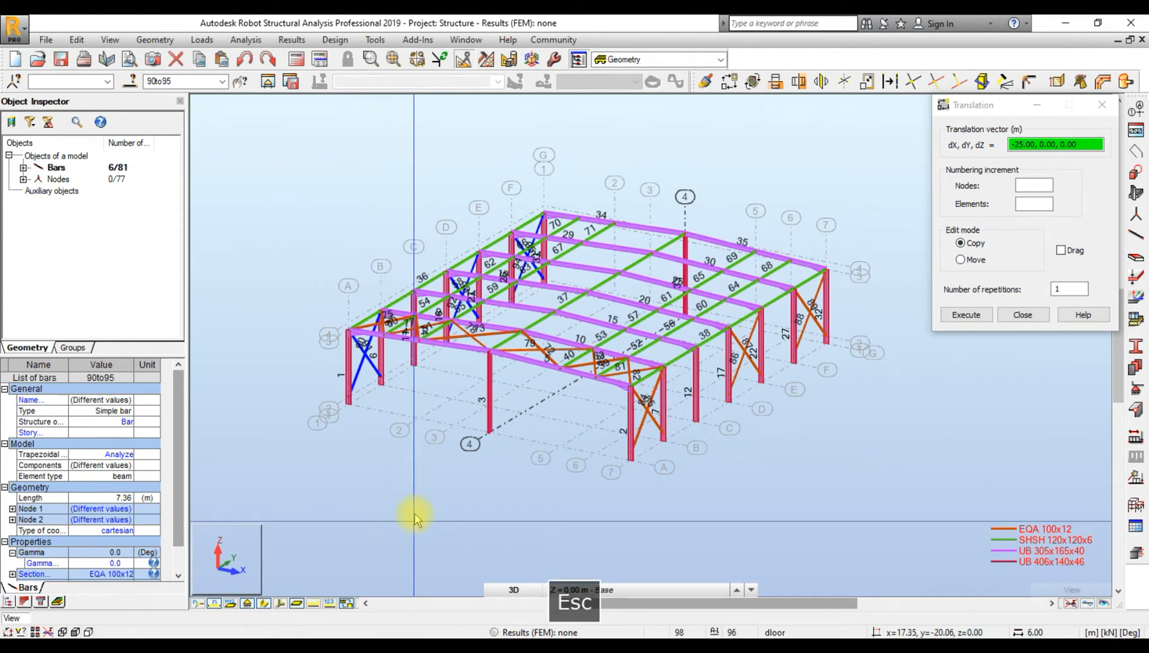
key("Escape")
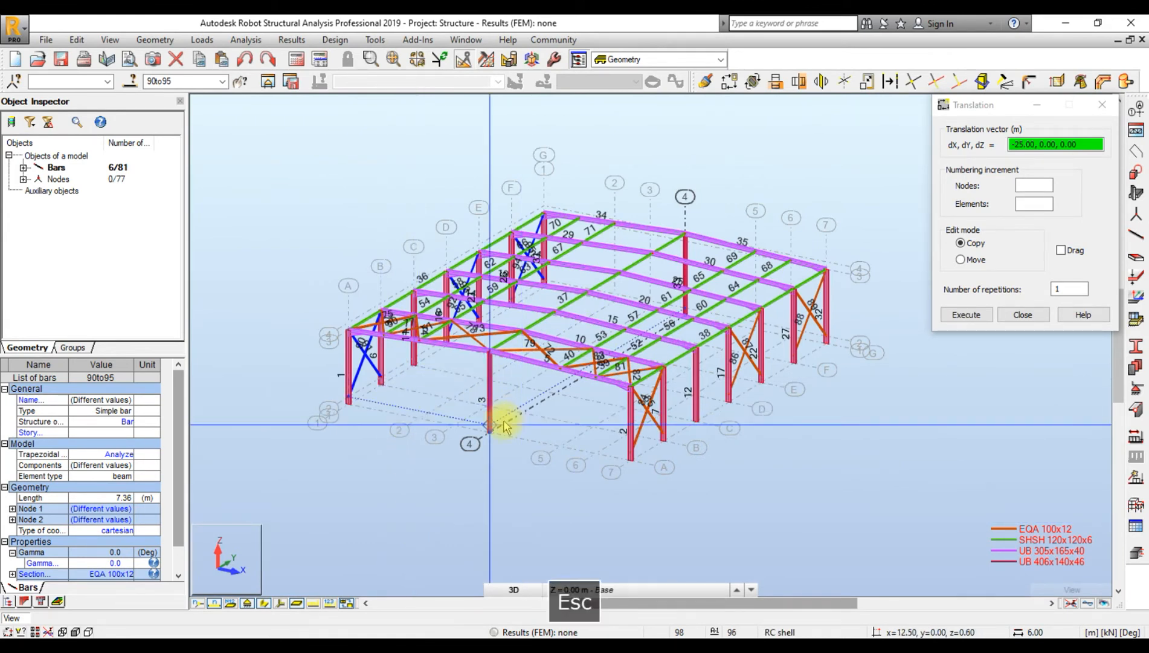
left_click(1022, 314)
left_click(791, 343)
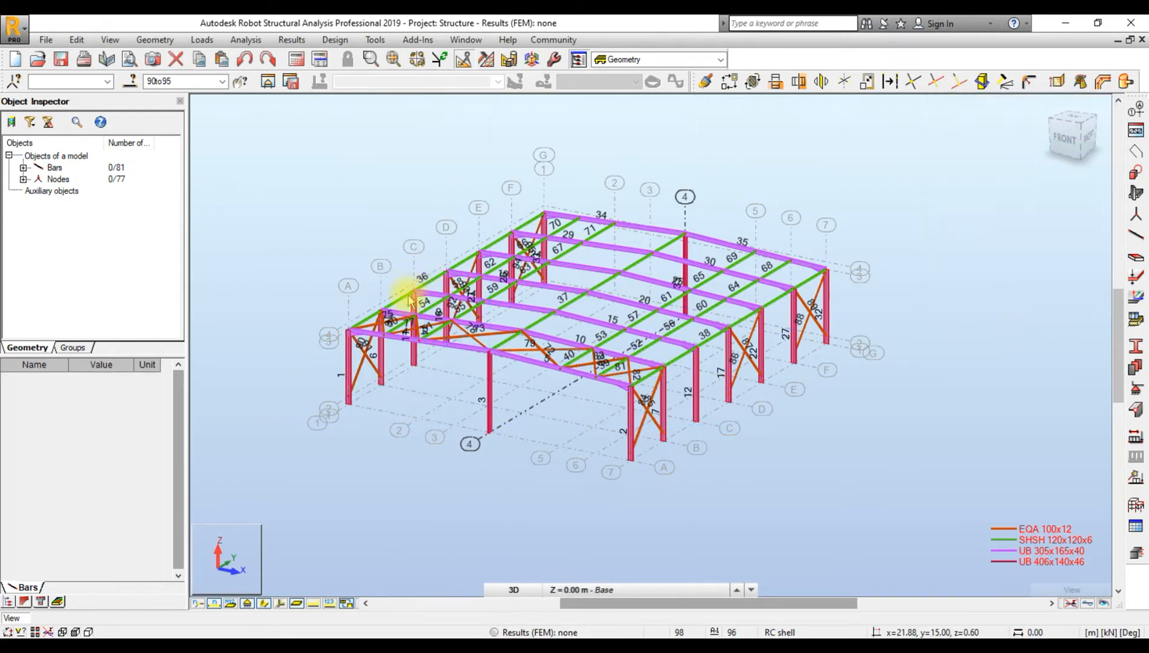
- Copy roof braces 72–76 and 78–83 from bay A–B to bay F–G, translating from column base A to F on axis 7
scroll(447, 340, "up", 5)
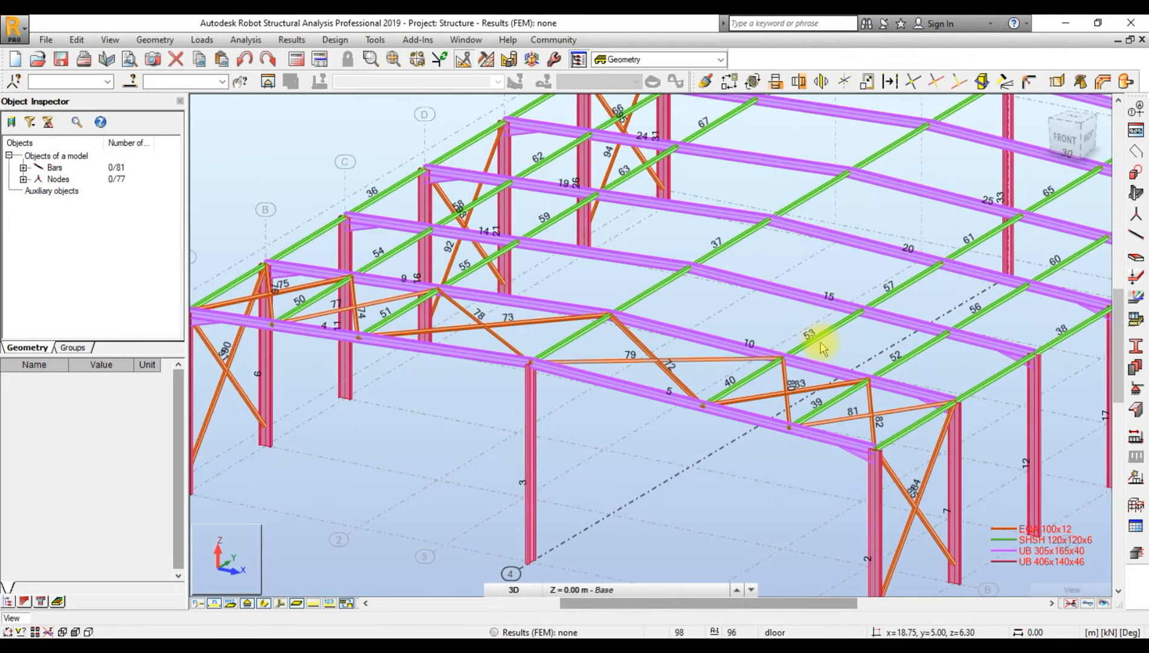
scroll(665, 376, "down", 5)
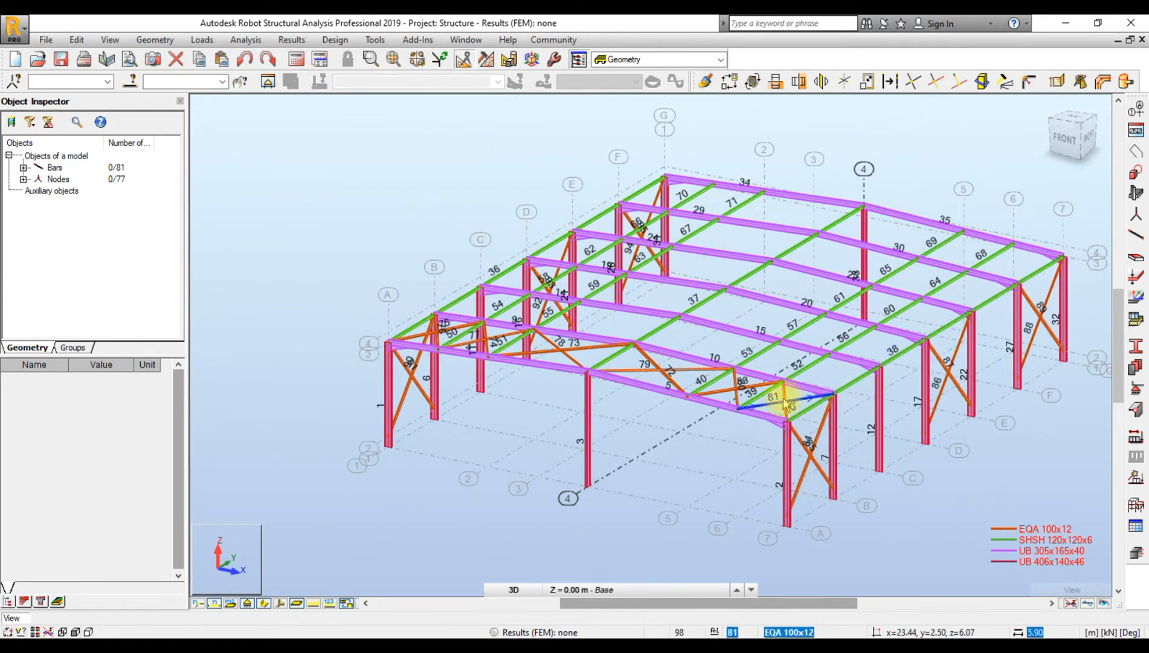
scroll(784, 403, "up", 3)
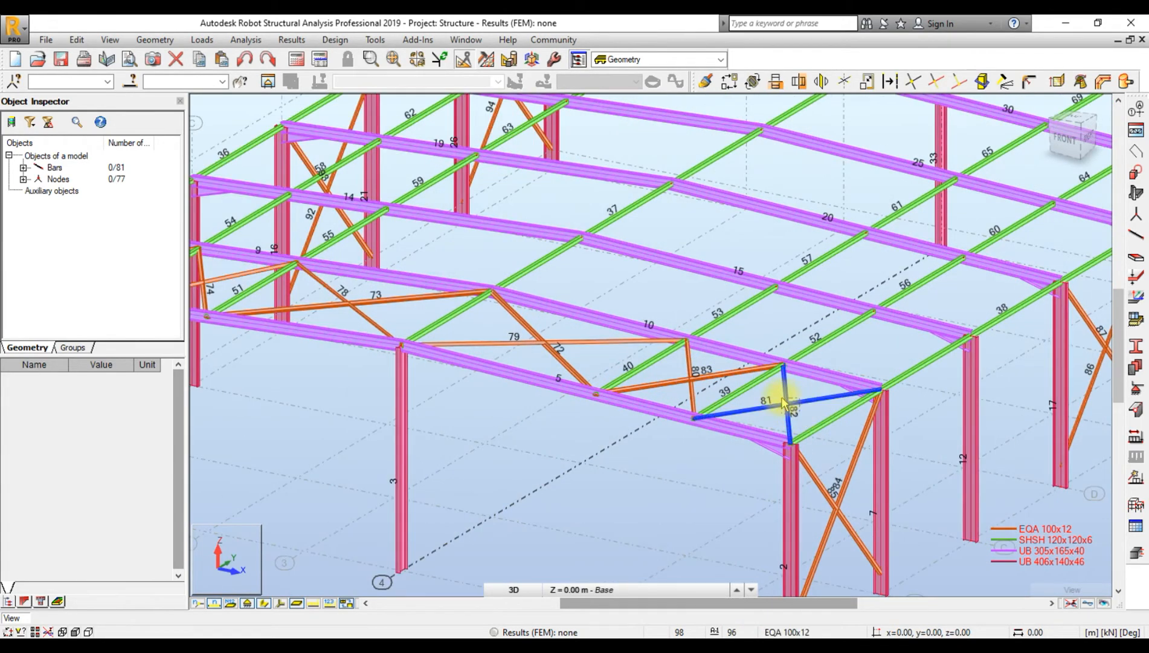
left_click(766, 402)
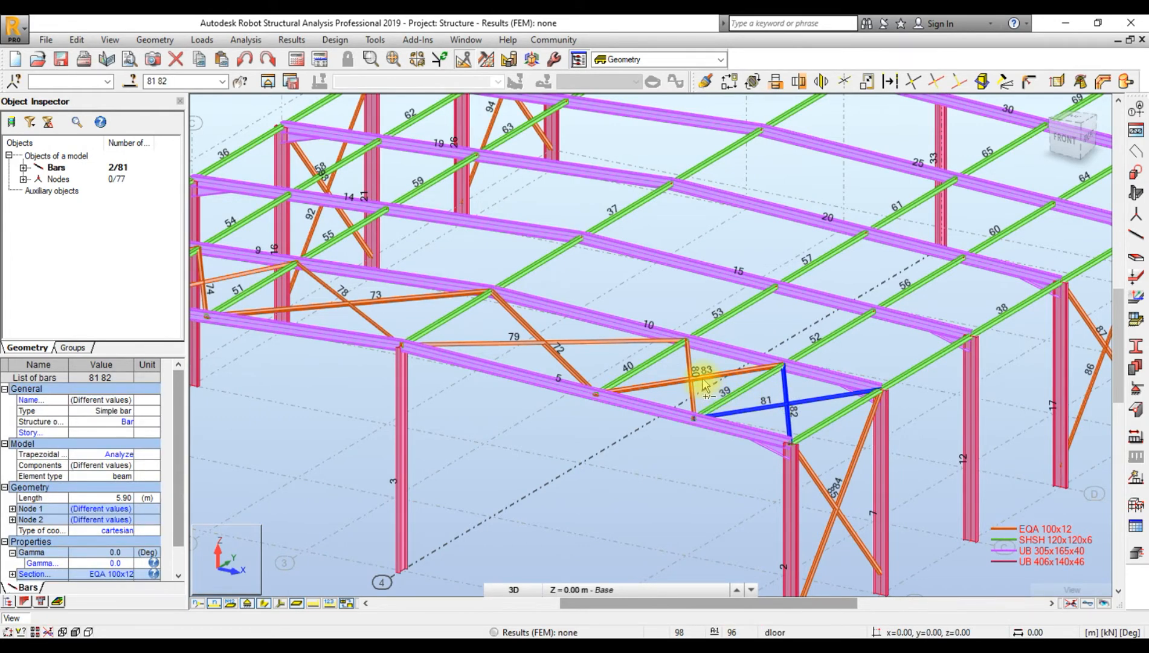
left_click(672, 382, "ctrl")
left_click(690, 387, "ctrl")
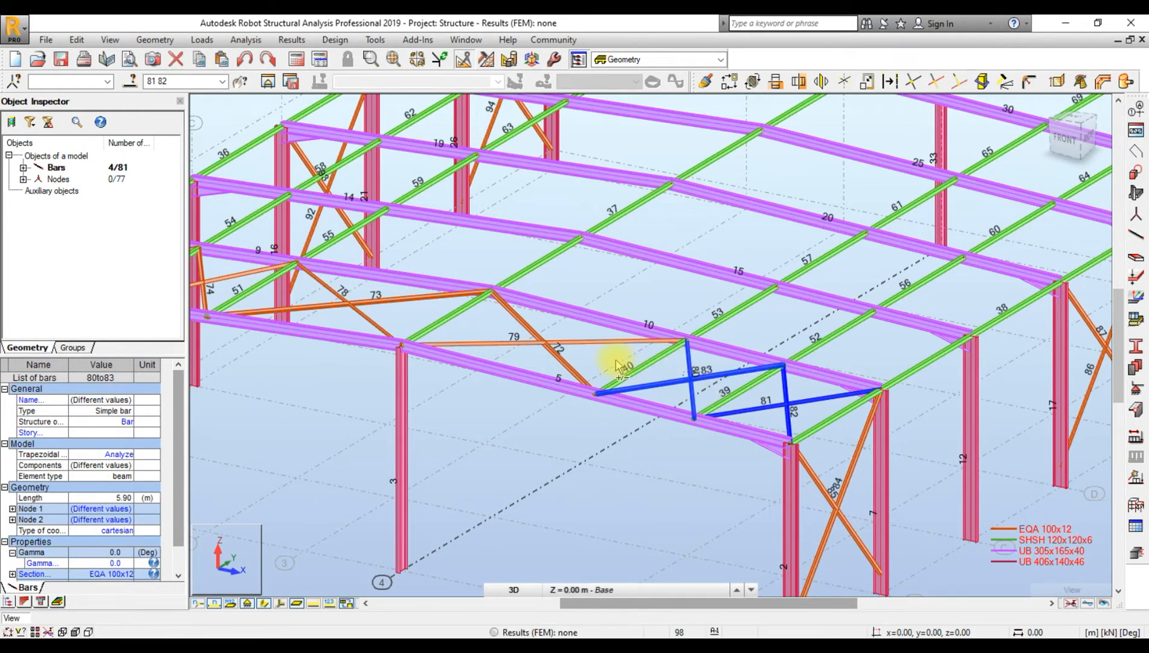
left_click(547, 345, "ctrl")
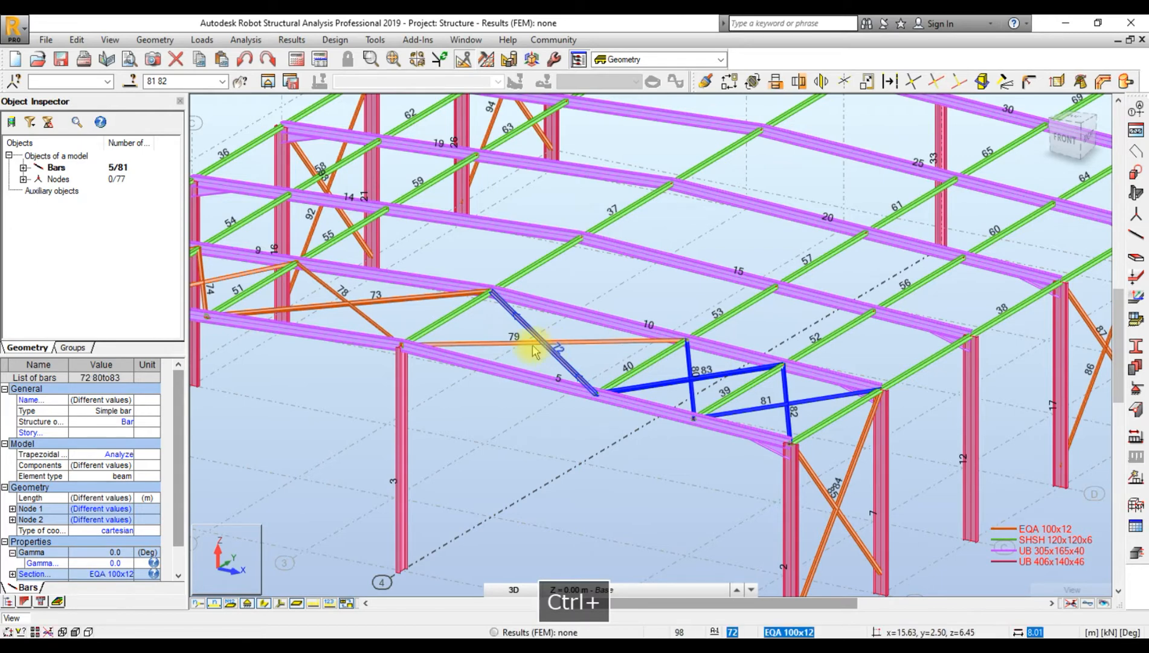
left_click(531, 342, "ctrl")
left_click(524, 341, "ctrl")
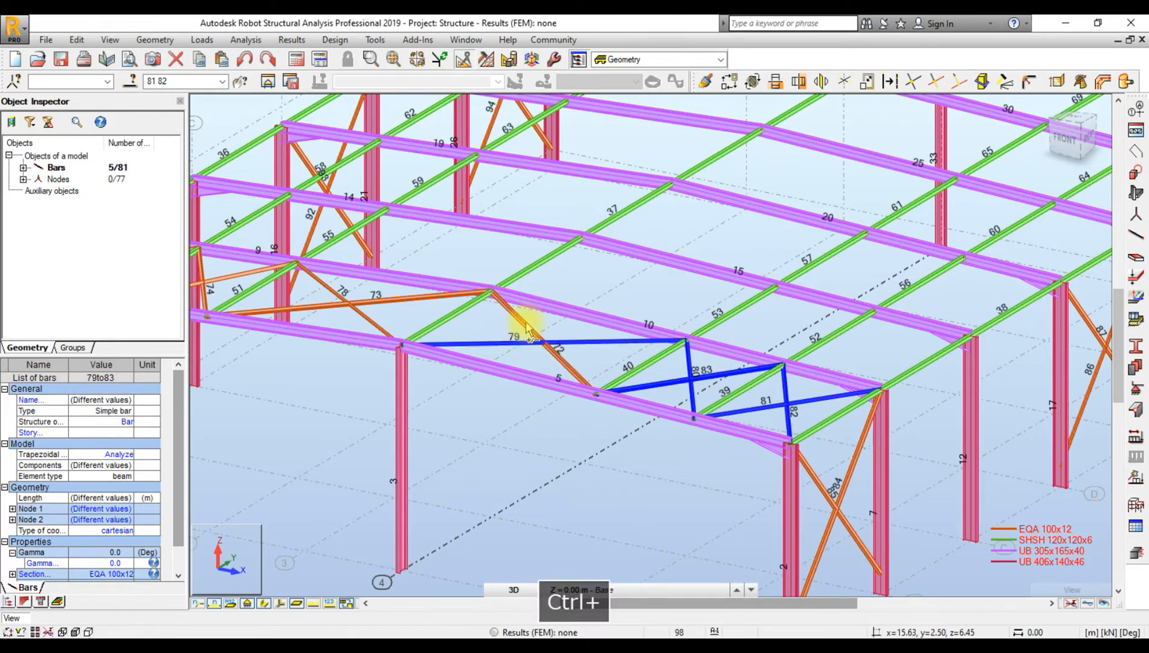
left_click(532, 333, "ctrl")
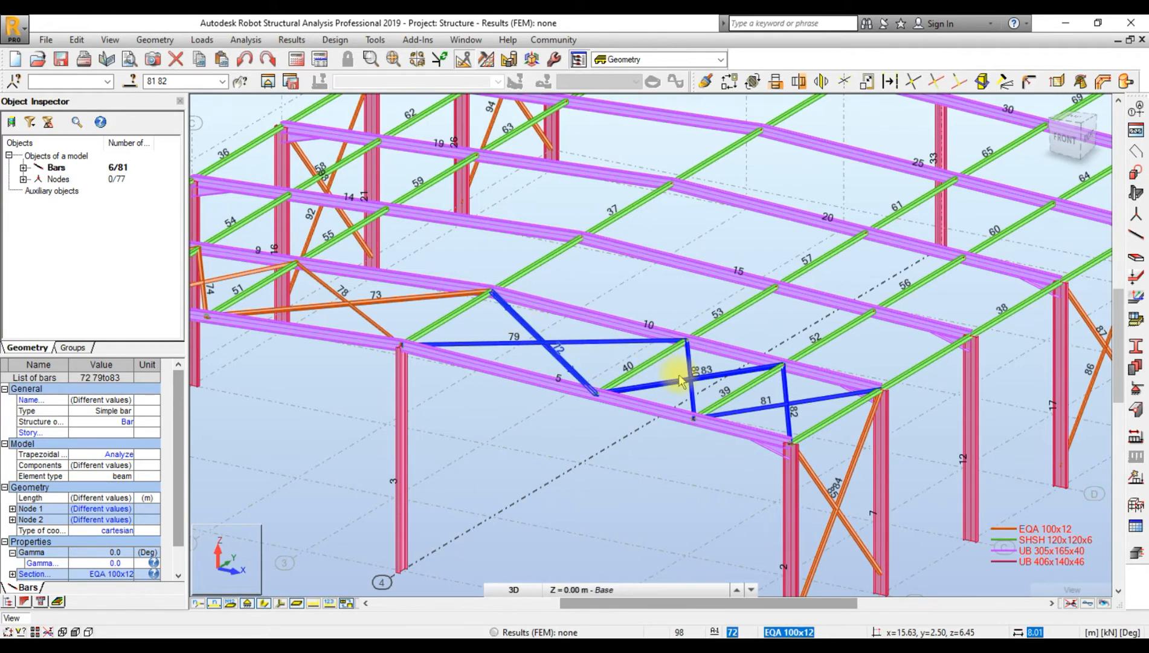
scroll(569, 358, "down", 2)
middle_click_drag(438, 313, 589, 338)
scroll(536, 350, "up", 2, "ctrl")
scroll(765, 311, "up", 5)
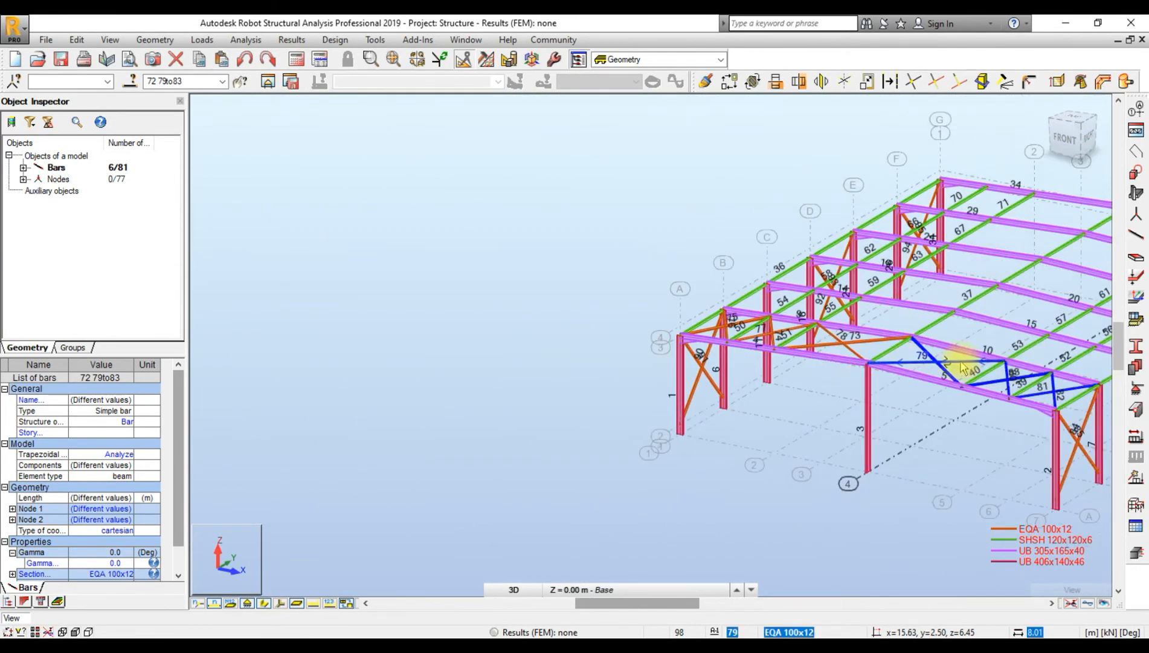
left_click(764, 333, "ctrl")
left_click(760, 347, "ctrl")
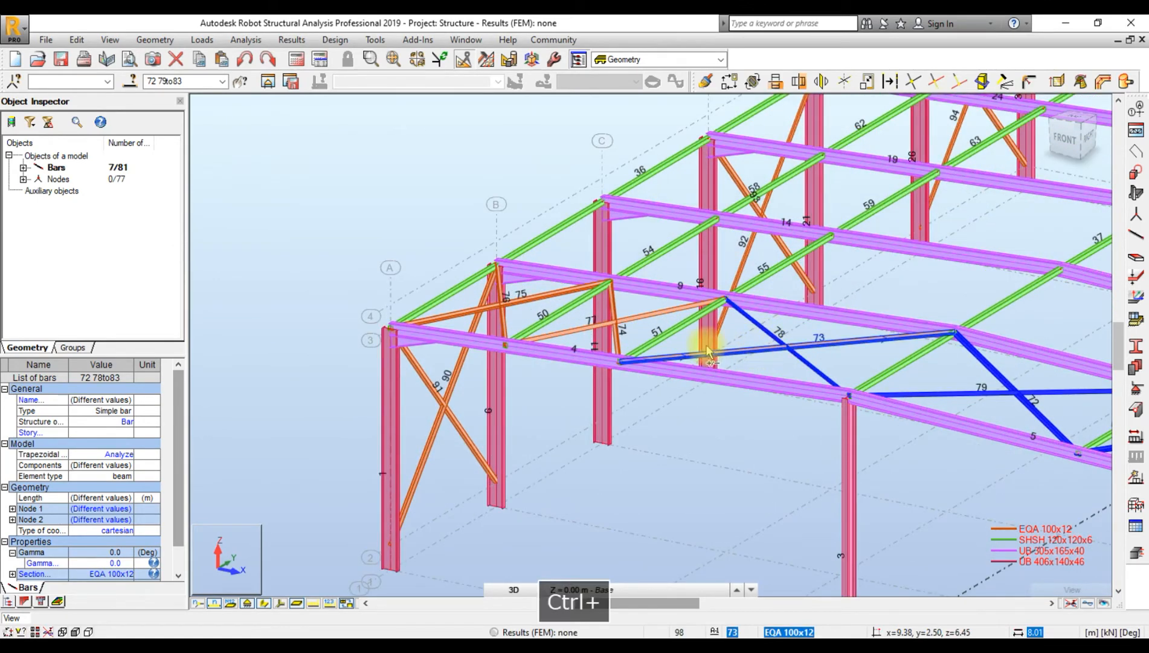
left_click(591, 331, "ctrl")
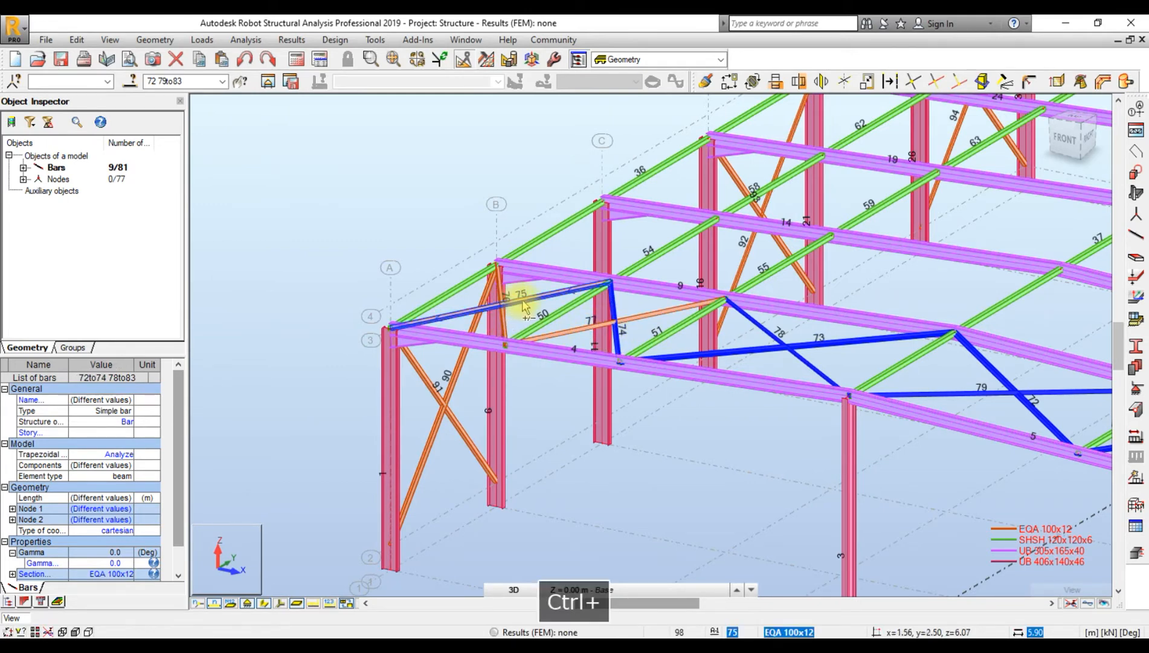
left_click(507, 324, "ctrl")
left_click(502, 312, "ctrl")
scroll(431, 290, "down", 2)
scroll(571, 315, "down", 4)
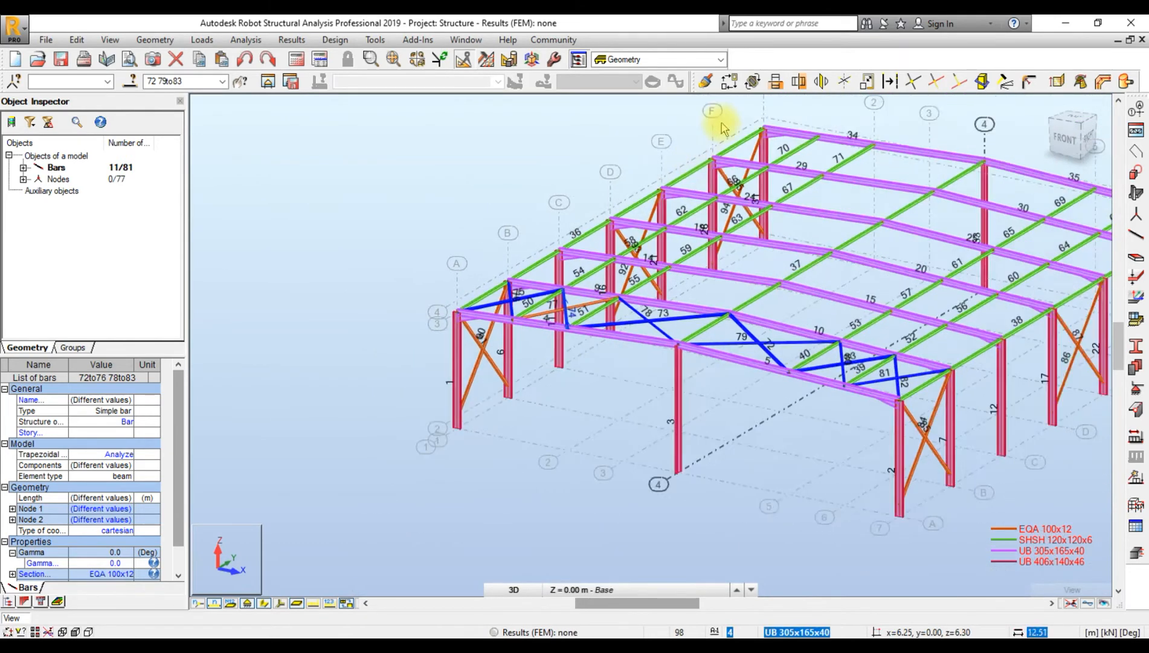
left_click(732, 85)
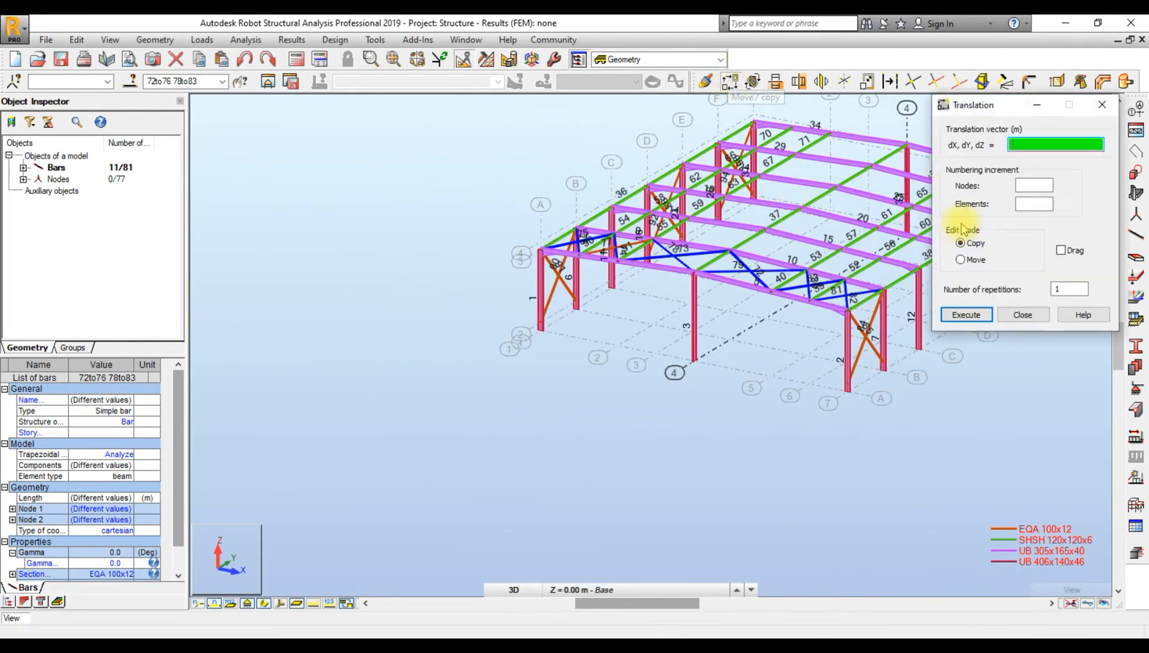
middle_click_drag(776, 153, 625, 243)
scroll(694, 314, "up", 3)
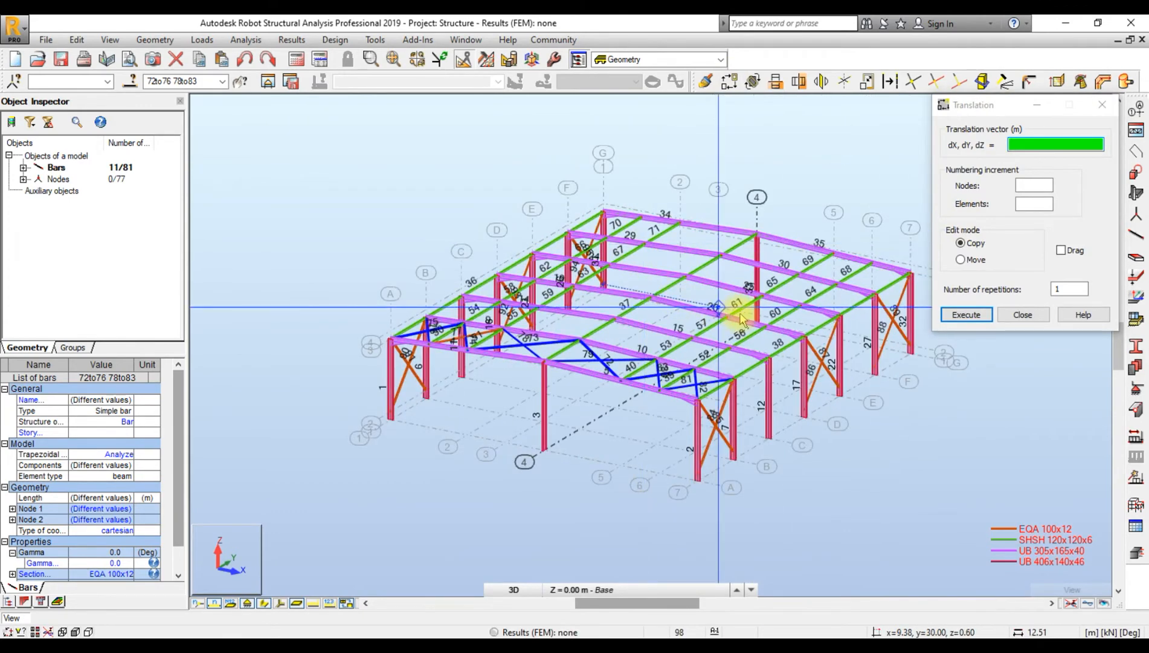
scroll(756, 411, "up", 1)
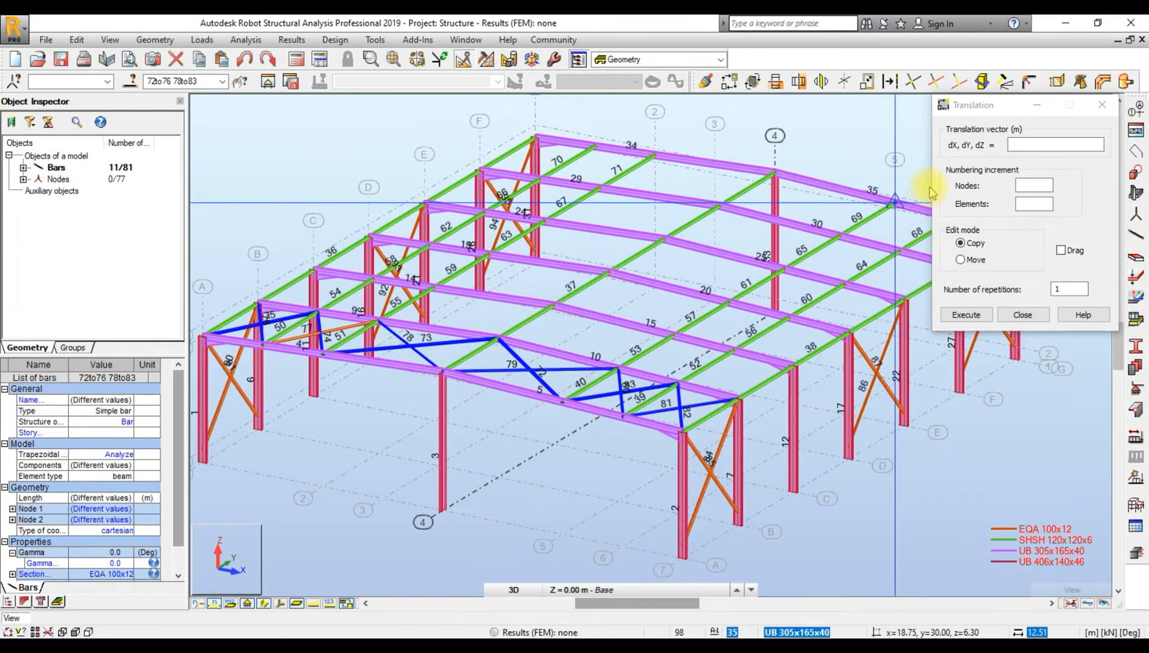
scroll(618, 238, "down", 2)
scroll(859, 452, "up", 1)
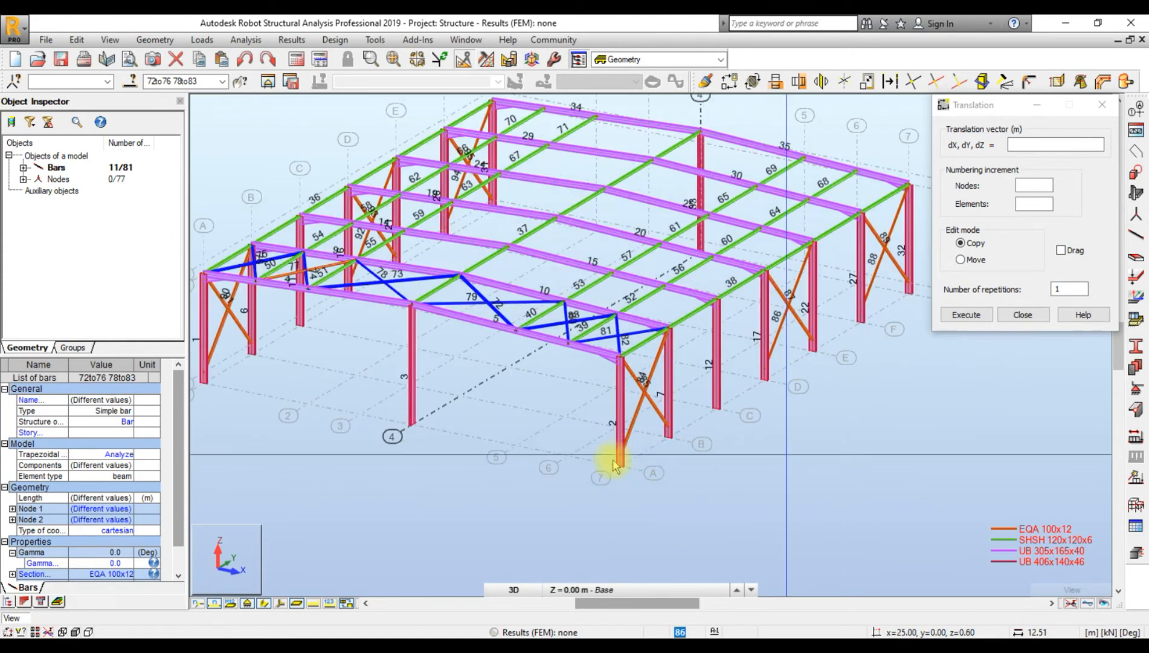
left_click(621, 466)
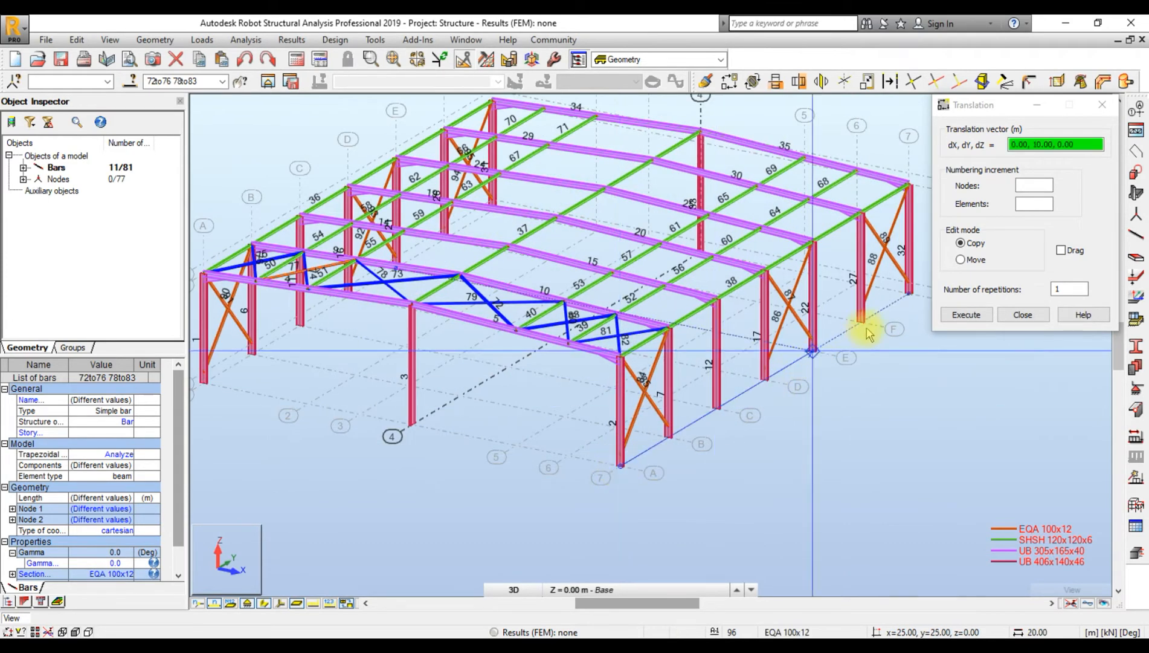
left_click(861, 322)
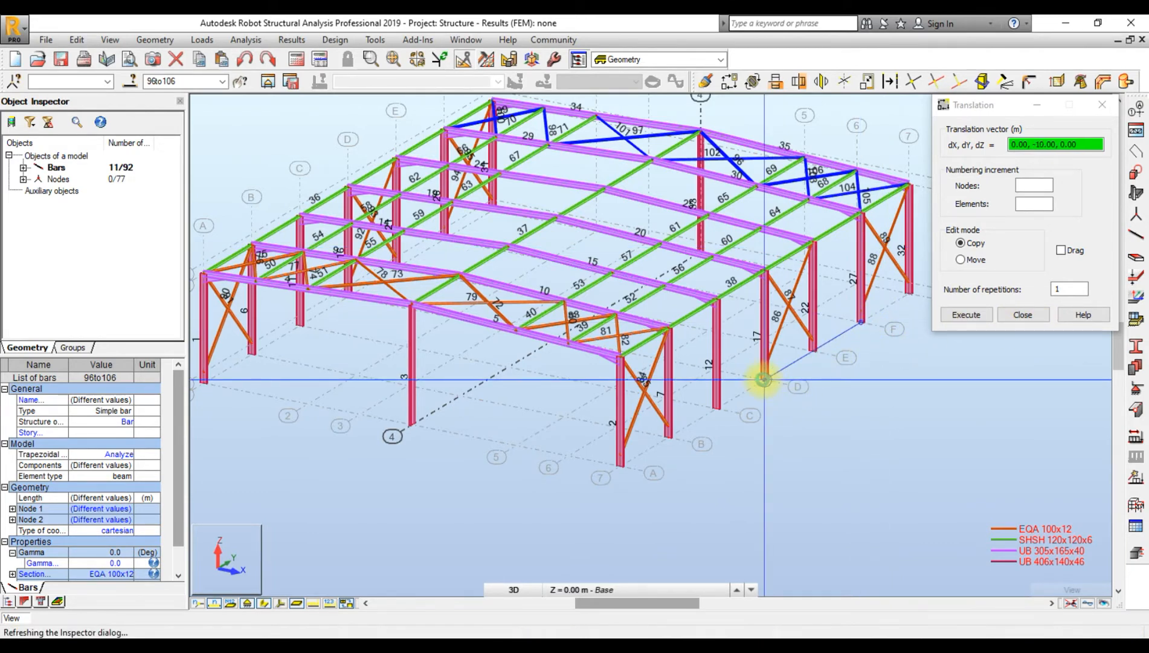
- Copy the bay F–G roof braces to bay D–E with translation vector 0.00, -10.00, 0.00, and finish copying
left_click(764, 381)
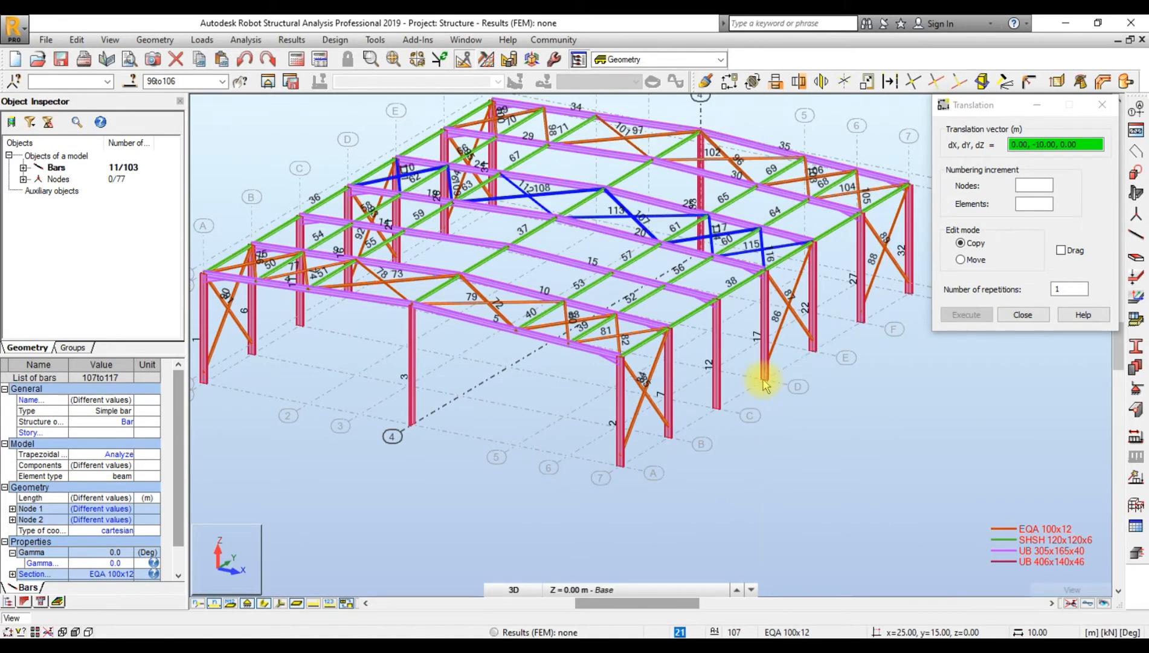
left_click(1023, 314)
key("Escape")
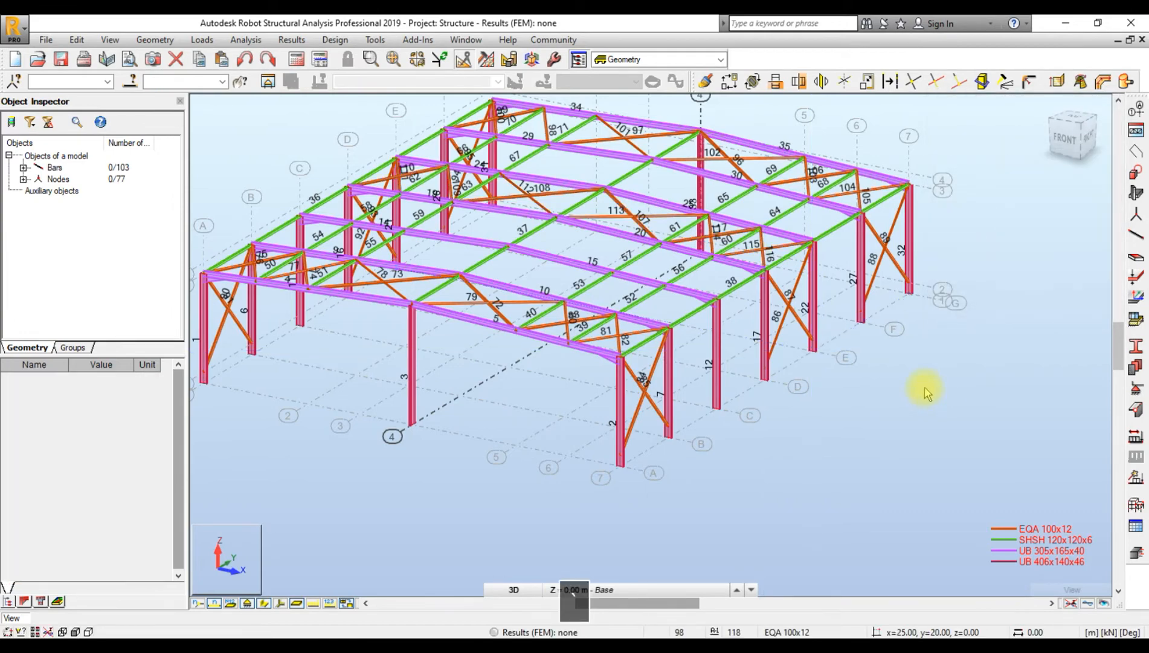
- Examine the roof and side wall bracing of the whole building in 3D from different angles
scroll(923, 388, "down", 3)
scroll(874, 454, "up", 3)
middle_click_drag(609, 336, 644, 452)
scroll(796, 363, "down", 1)
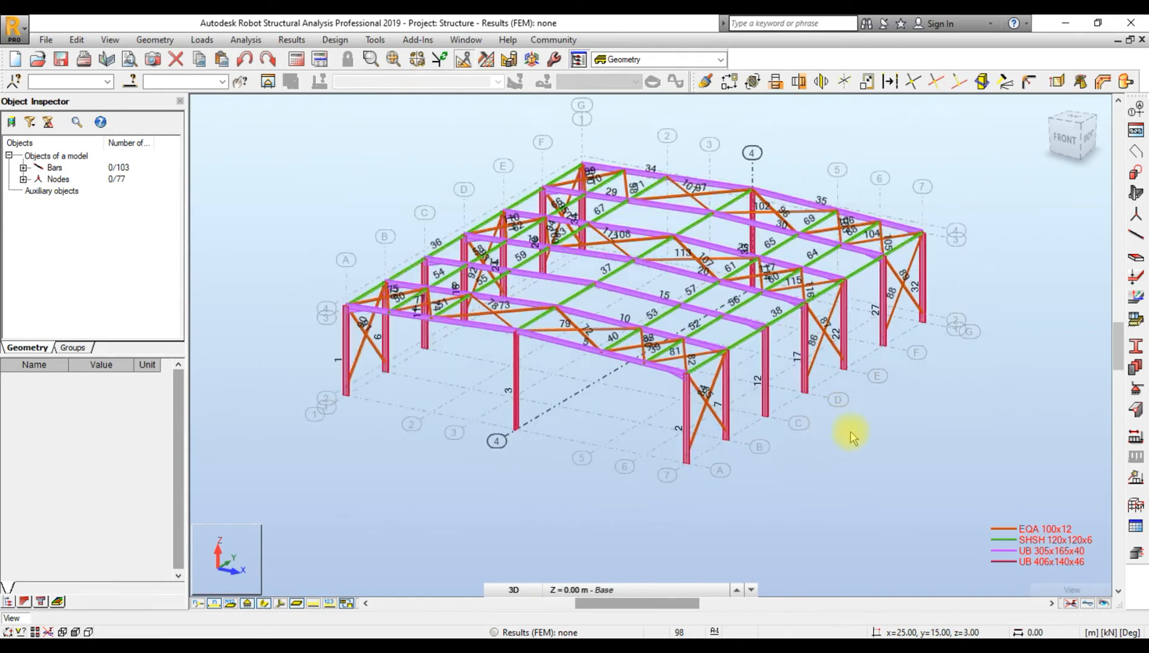
scroll(873, 257, "up", 2)
scroll(939, 257, "down", 2)
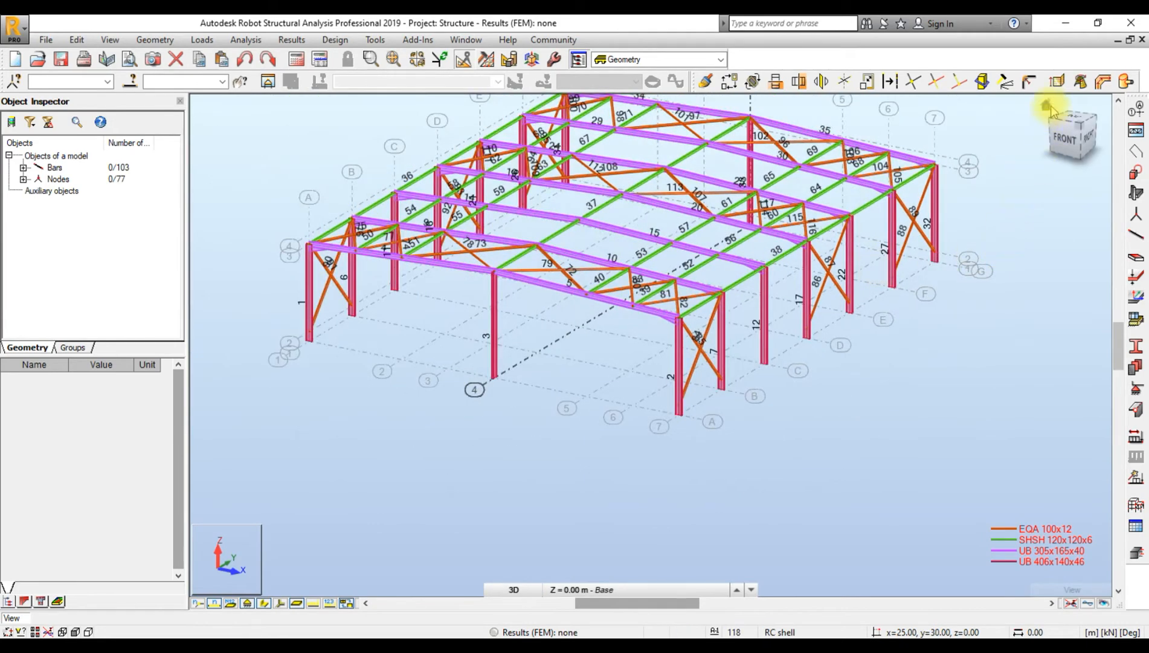
left_click(1050, 109)
middle_click_drag(806, 447, 751, 478, "shift")
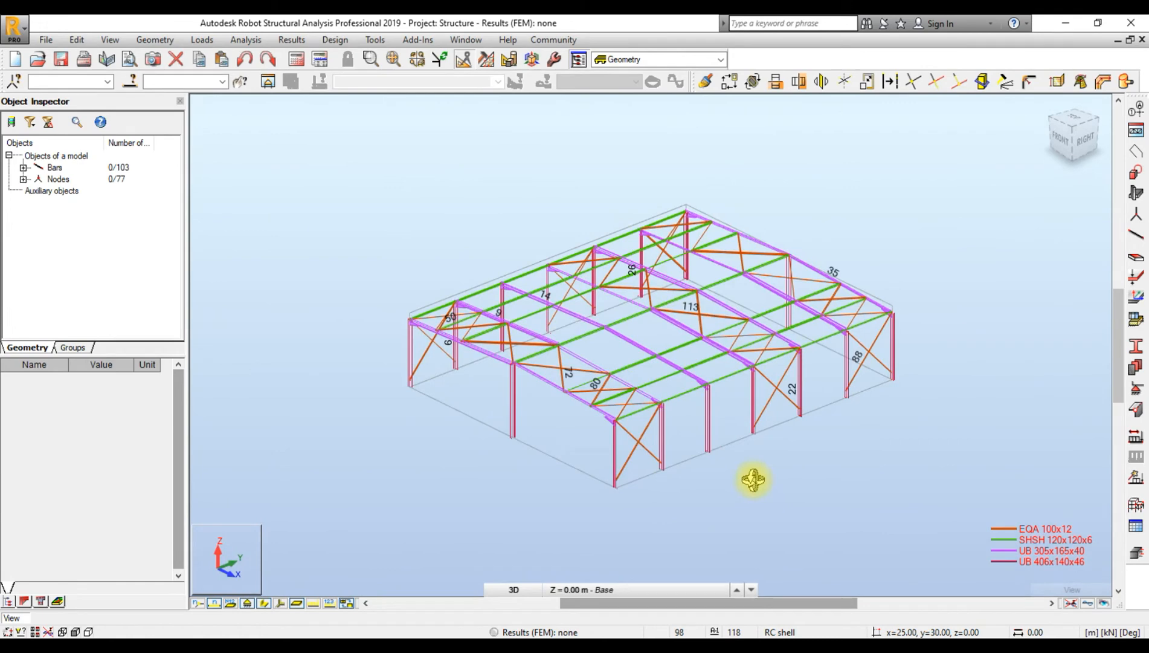
left_click(1064, 614)
scroll(807, 430, "up", 3)
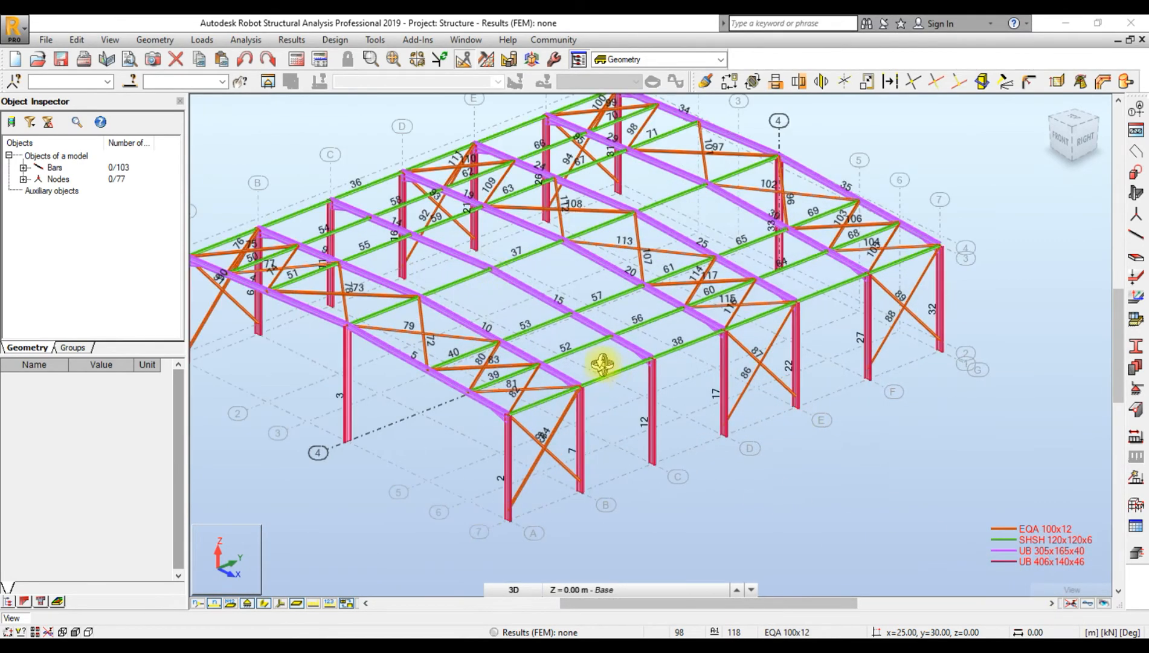
- Examine the roof and side wall bracing of the completed frame, both as a whole and close up
middle_click_drag(500, 270, 585, 321)
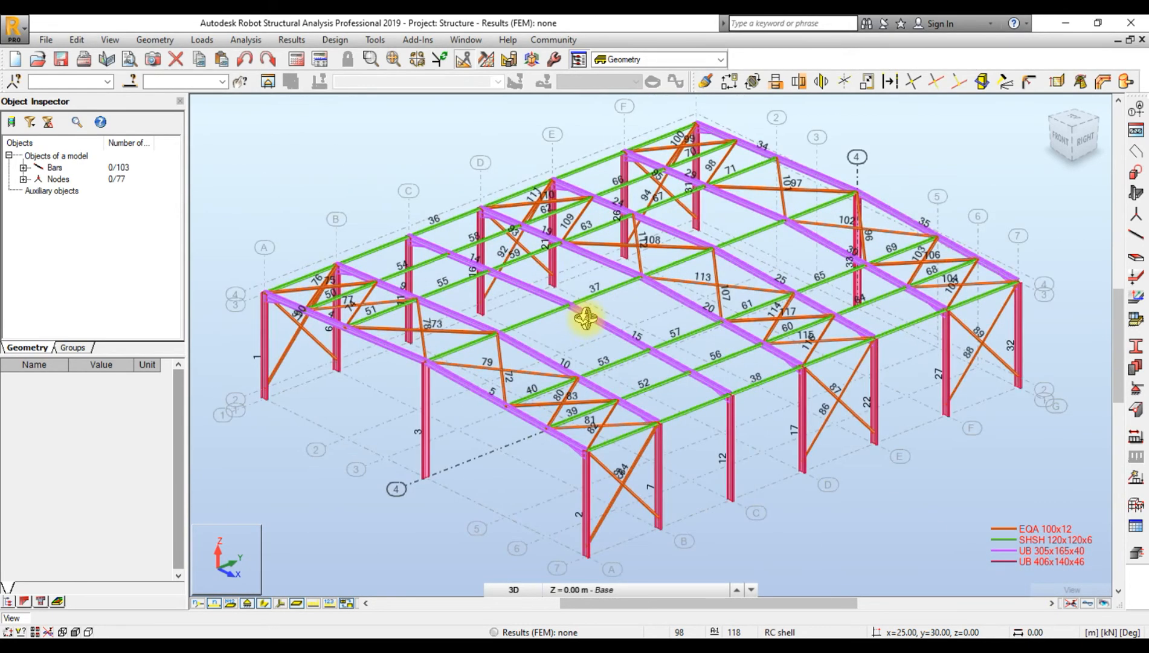
scroll(585, 318, "down", 2)
key("Escape")
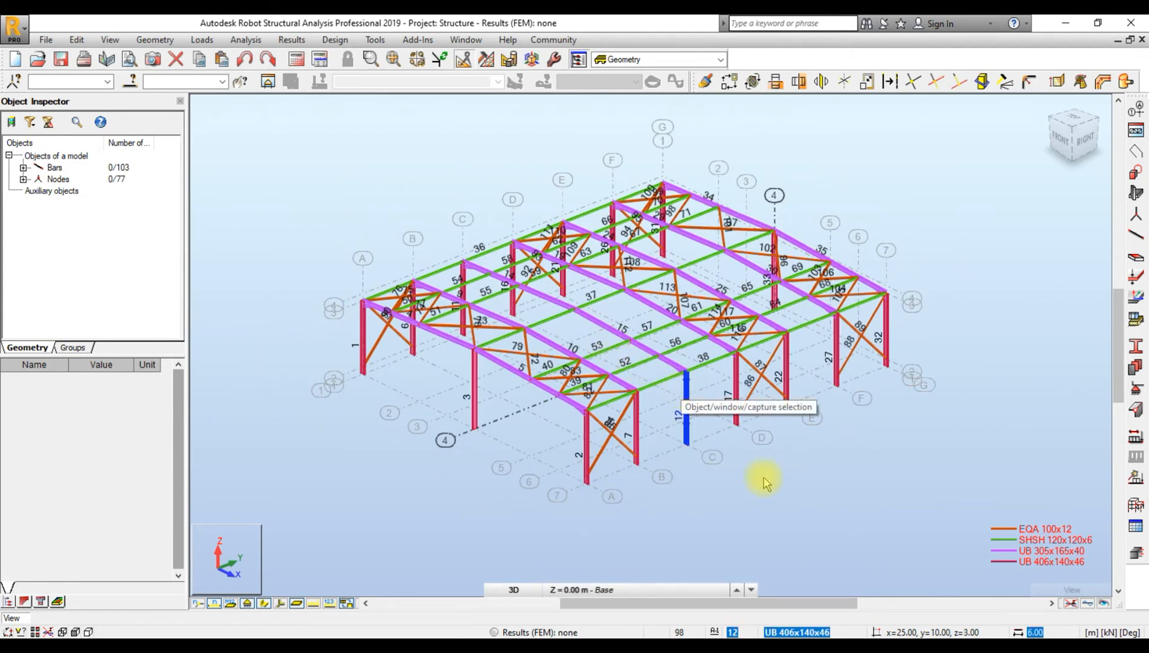
scroll(495, 457, "up", 2)
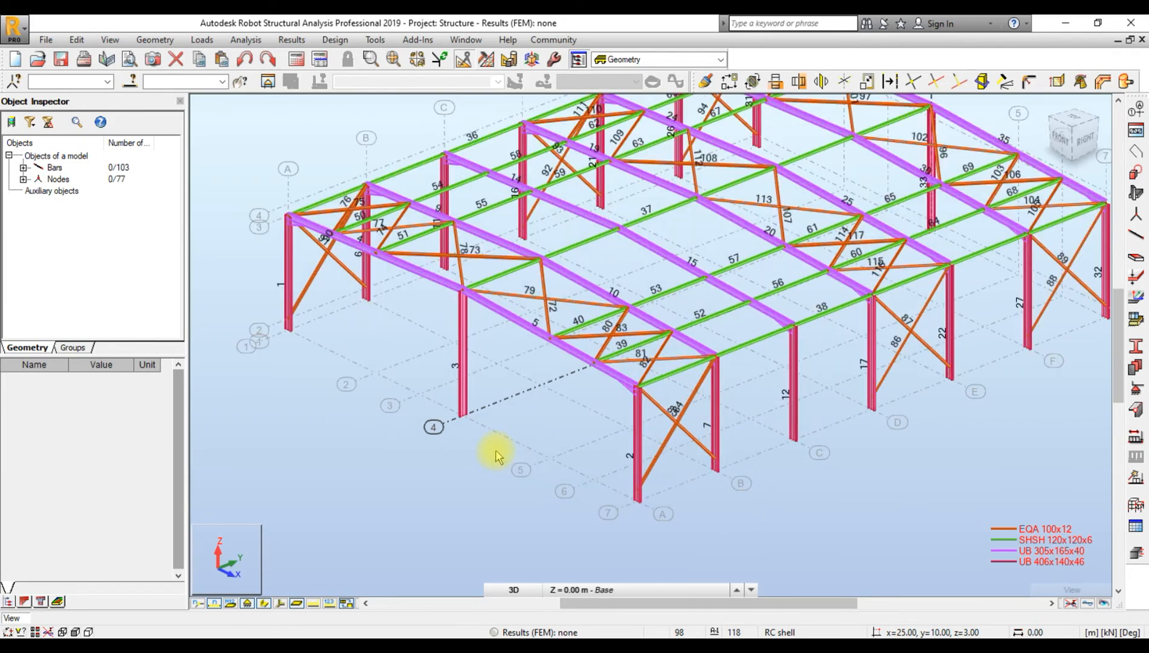
scroll(485, 443, "down", 3)
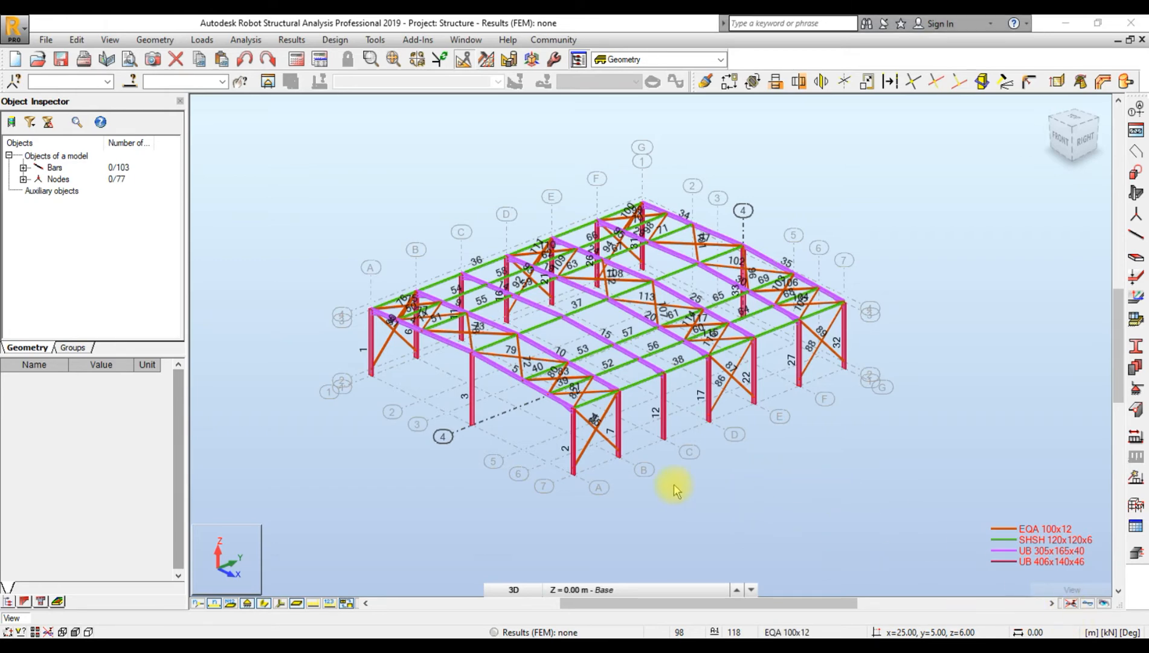
scroll(673, 483, "up", 3)
middle_click_drag(457, 372, 481, 397)
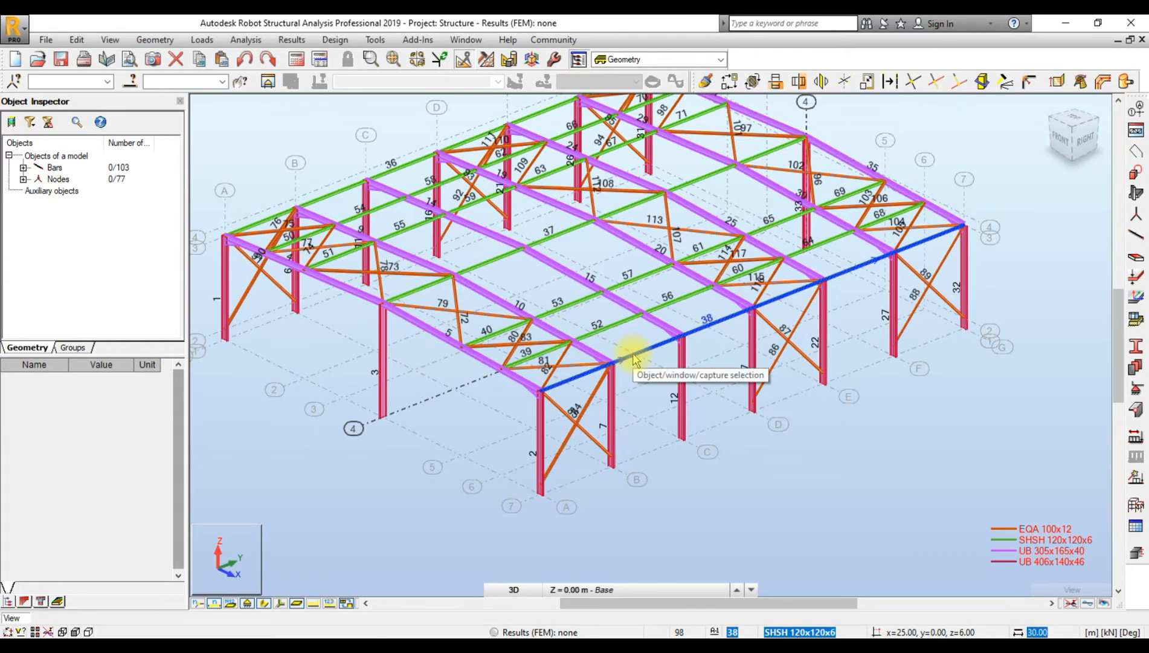
scroll(661, 313, "down", 2)
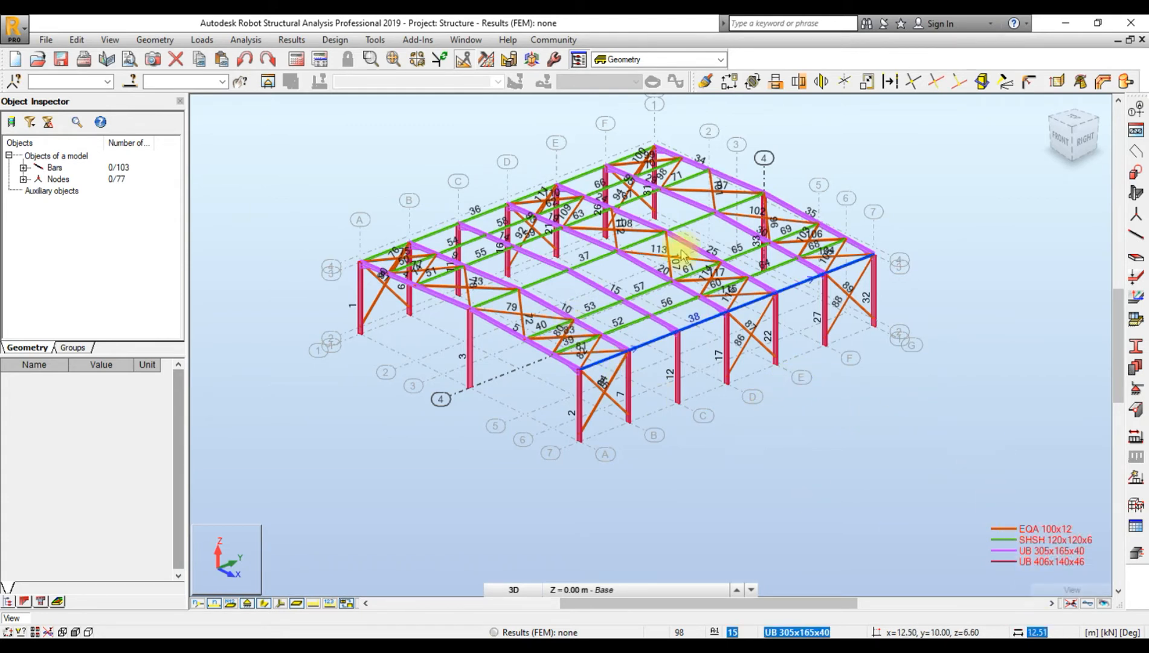
scroll(380, 290, "up", 3)
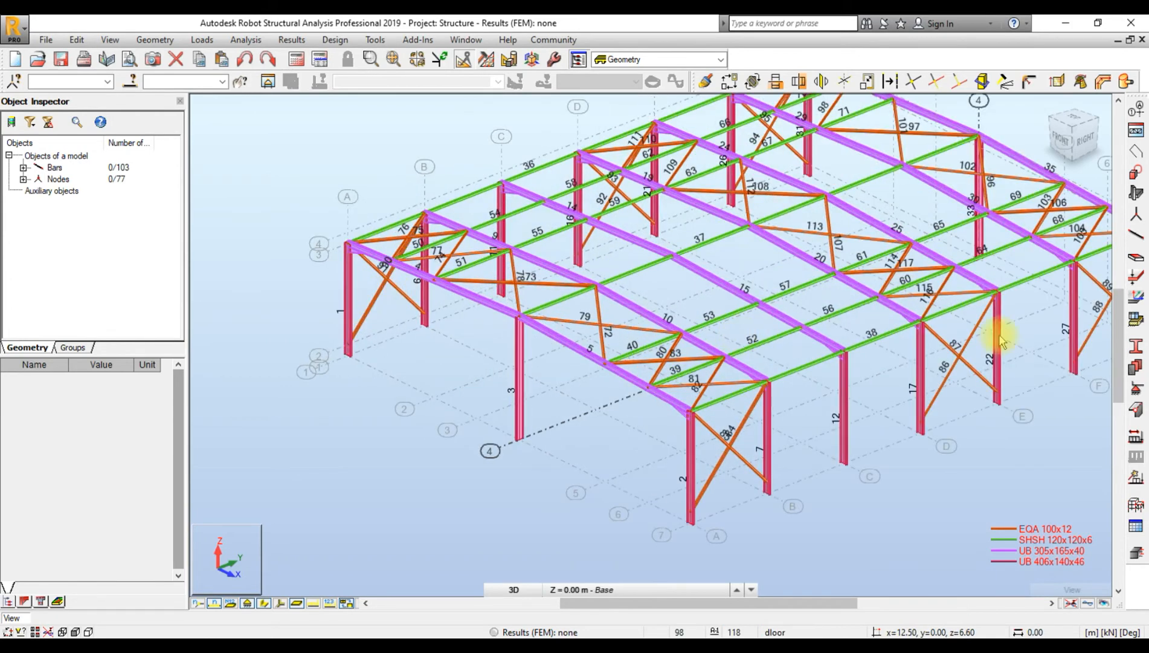
- Define three load cases: DL1 with dead nature, LL1 with live nature and WIND1 with wind nature
left_click(1136, 455)
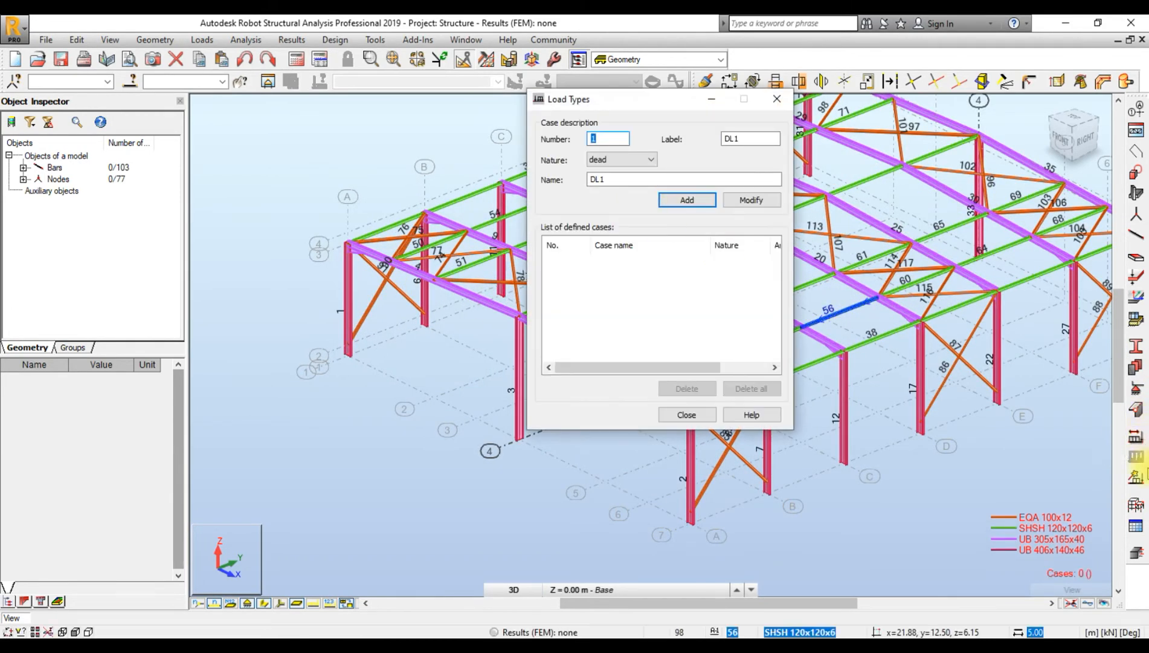
left_click(698, 205)
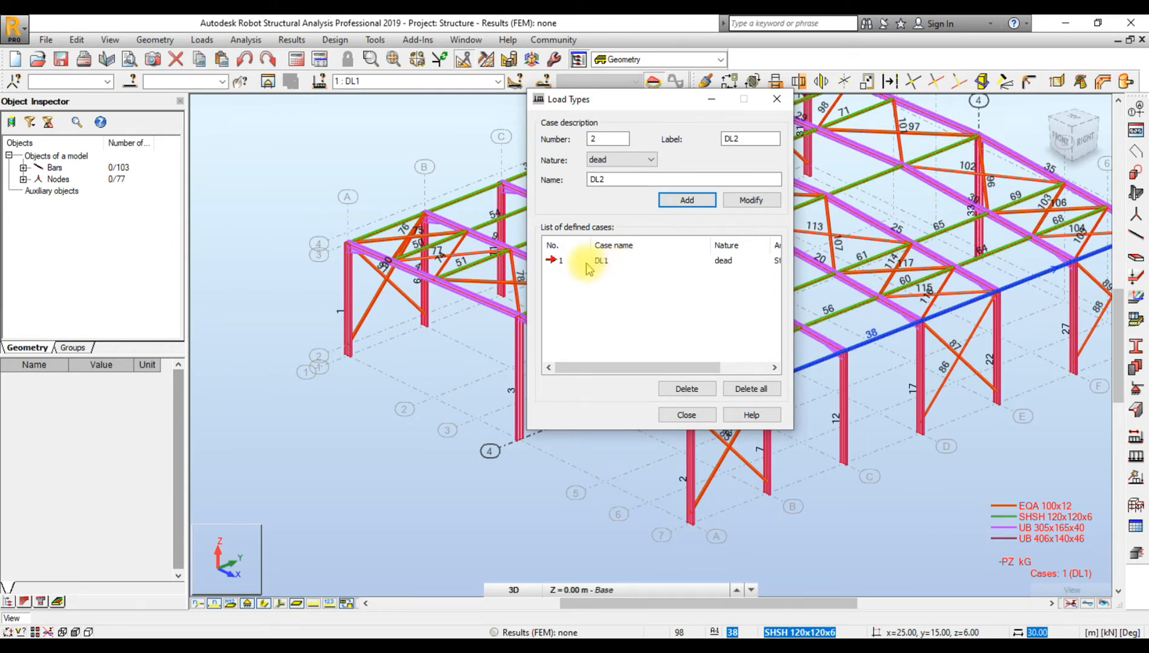
left_click(628, 161)
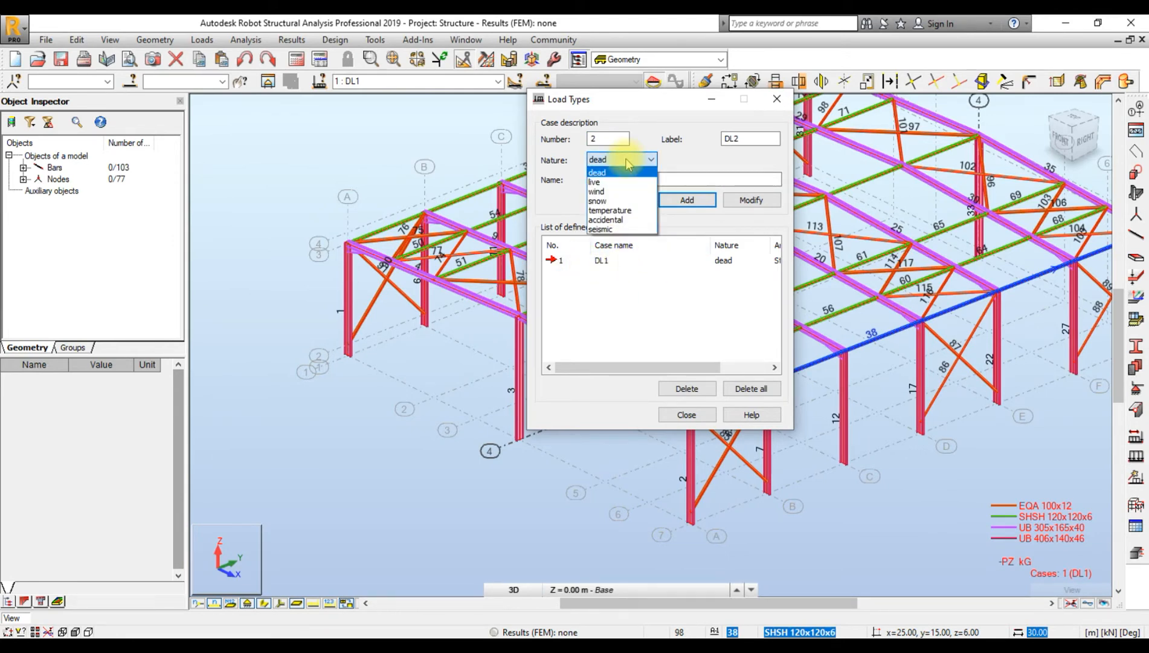
left_click(623, 182)
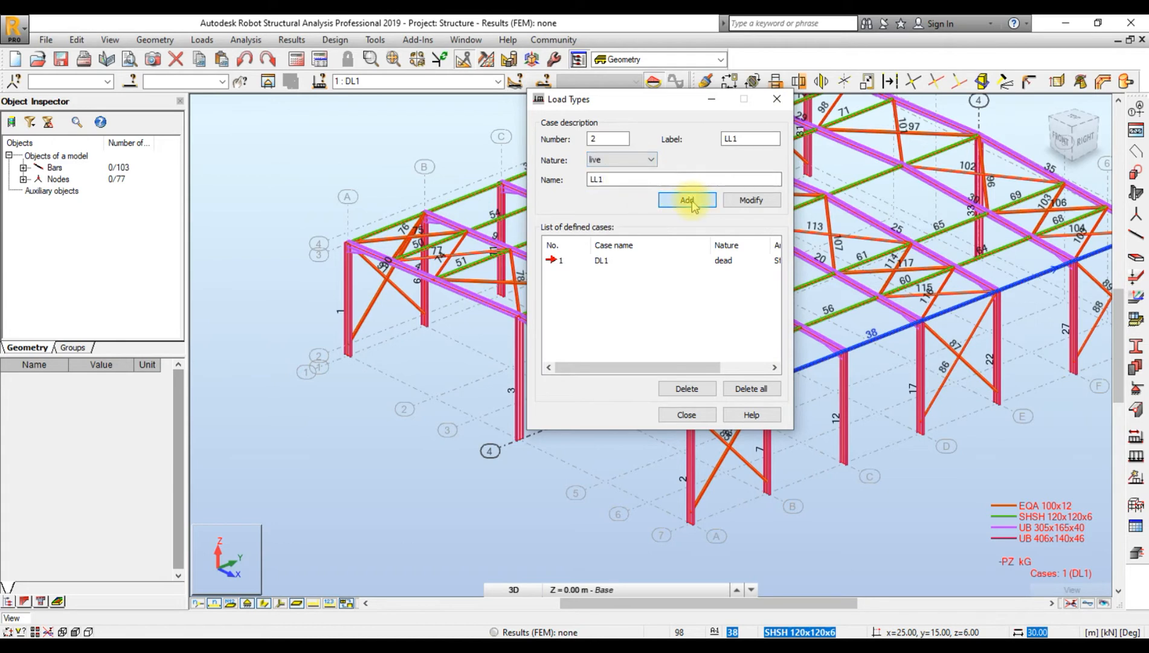
left_click(691, 202)
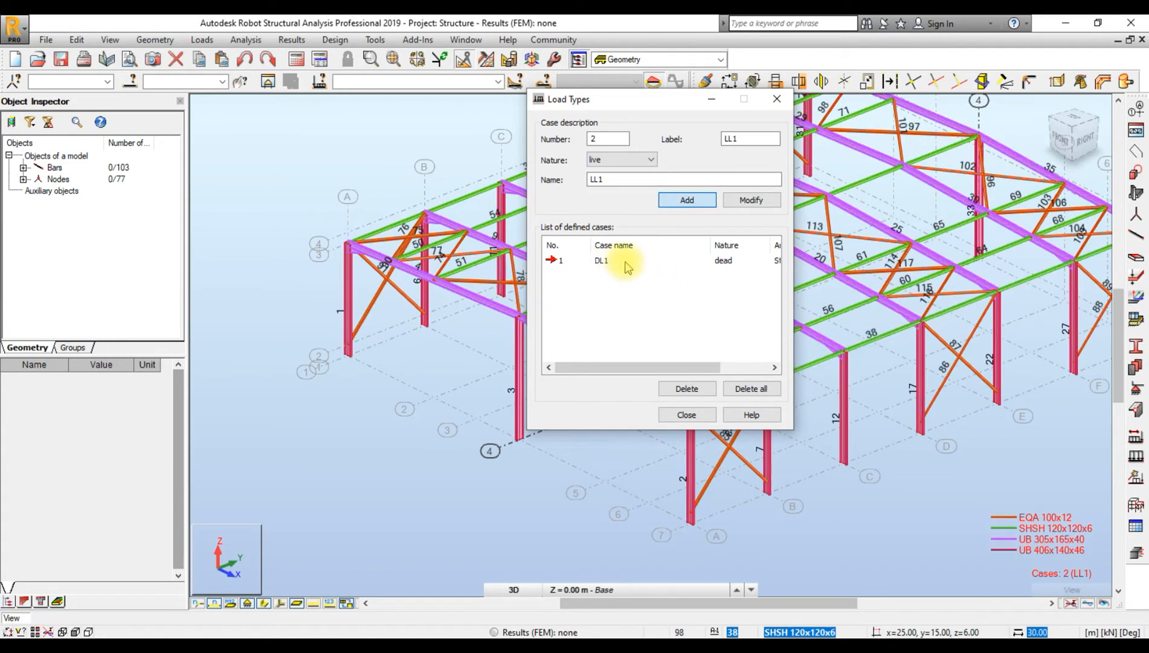
left_click(623, 160)
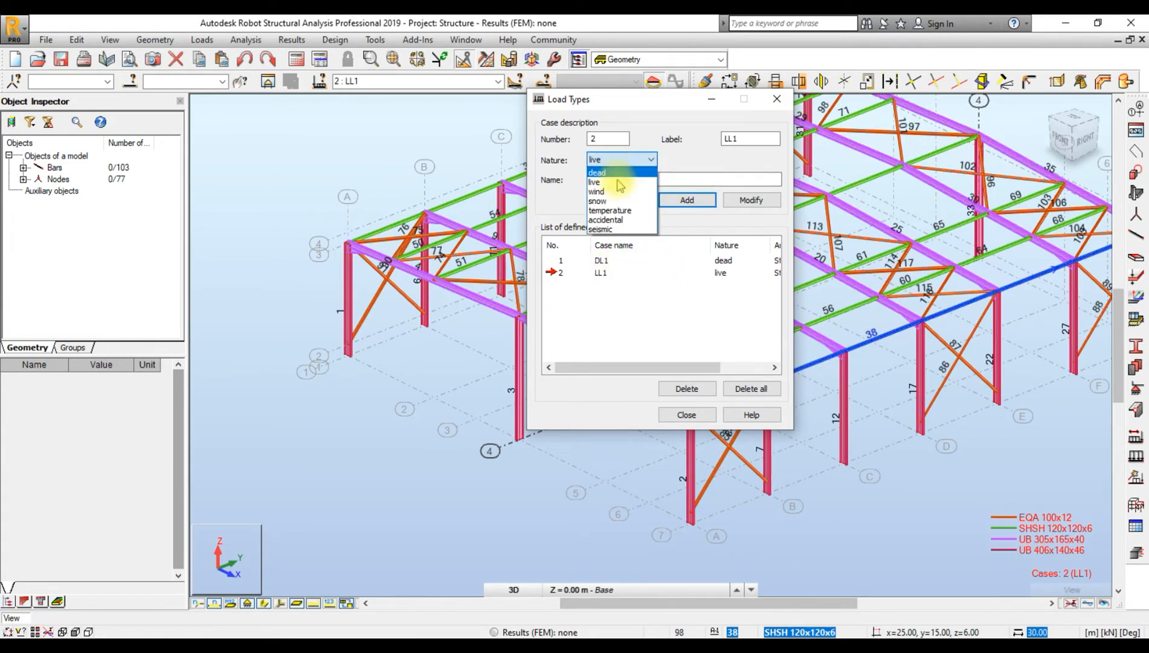
left_click(621, 198)
left_click(685, 205)
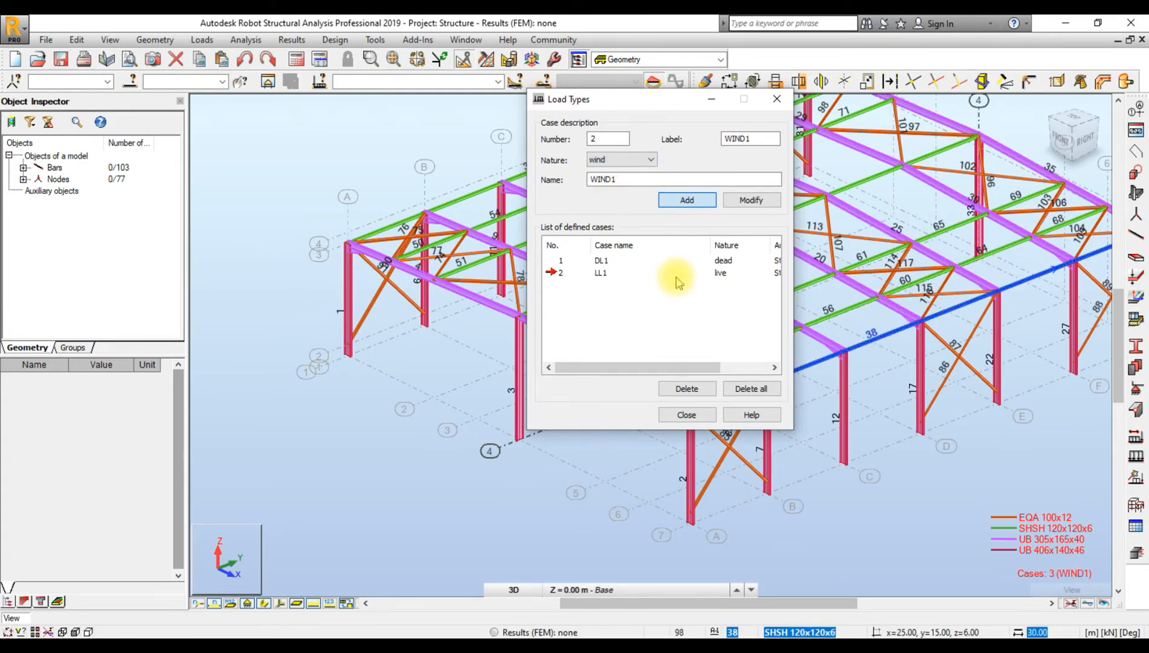
left_click(687, 415)
scroll(770, 437, "down", 3)
scroll(777, 448, "up", 5)
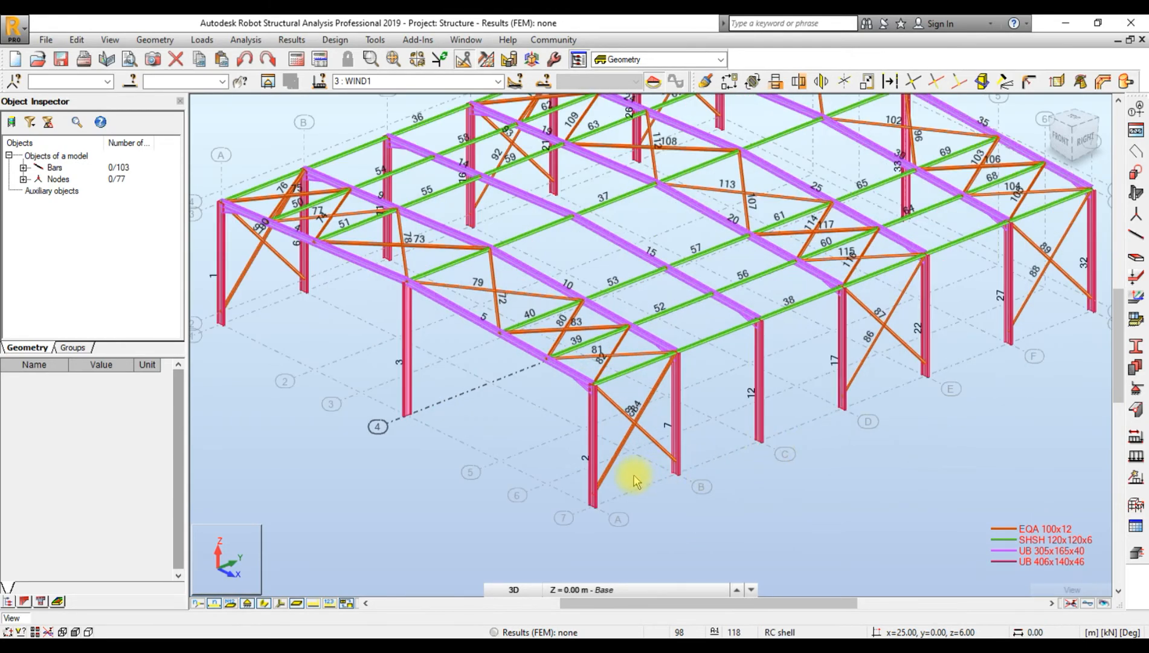
scroll(634, 372, "up", 1)
scroll(619, 309, "up", 2)
scroll(658, 367, "up", 1)
scroll(658, 367, "down", 2)
scroll(662, 436, "up", 2)
left_click_drag(667, 453, 628, 349)
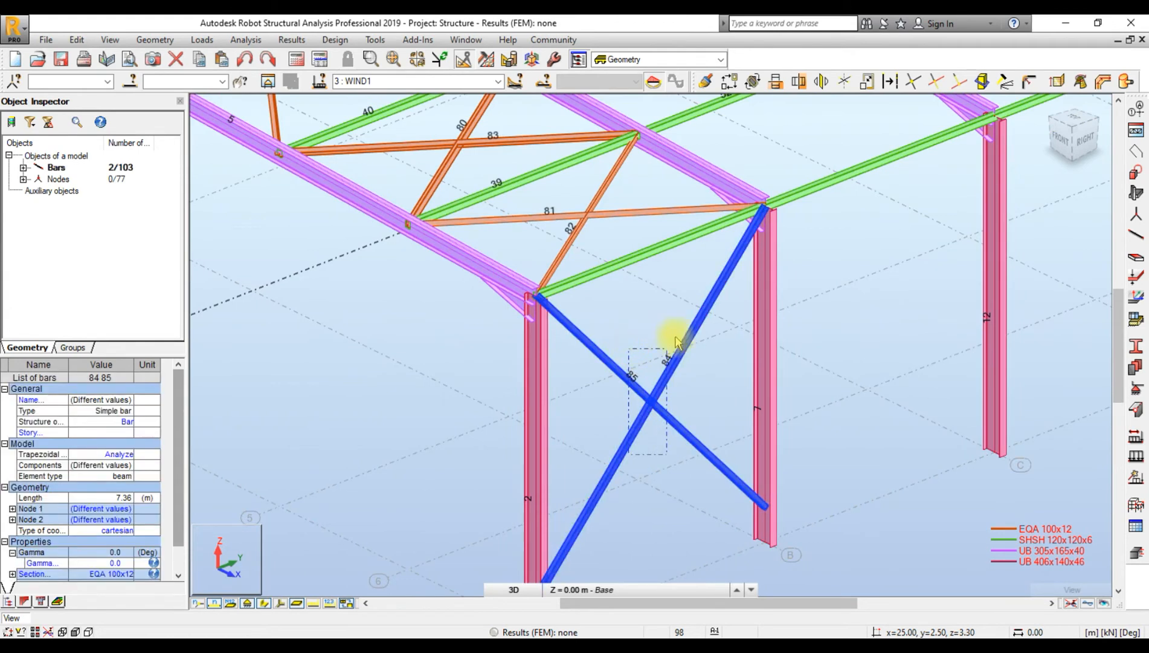
right_click(641, 315)
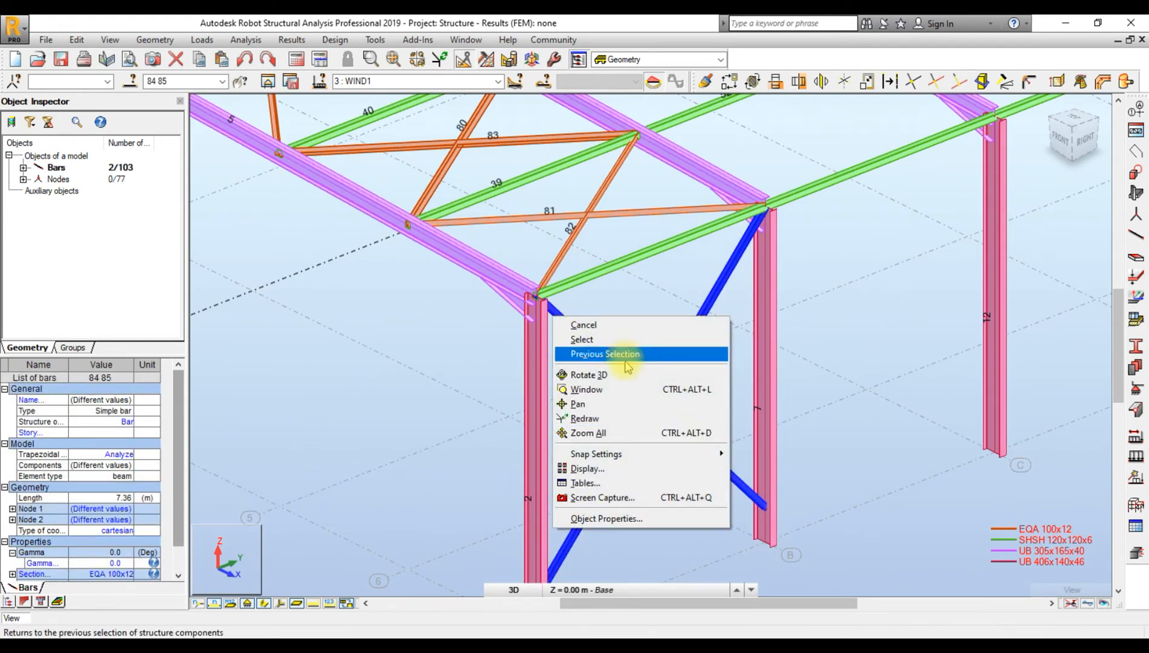
left_click(641, 293)
- Select all EQA 100x12 braces in the building by matching the cross-section of wall brace 84
left_click(703, 313)
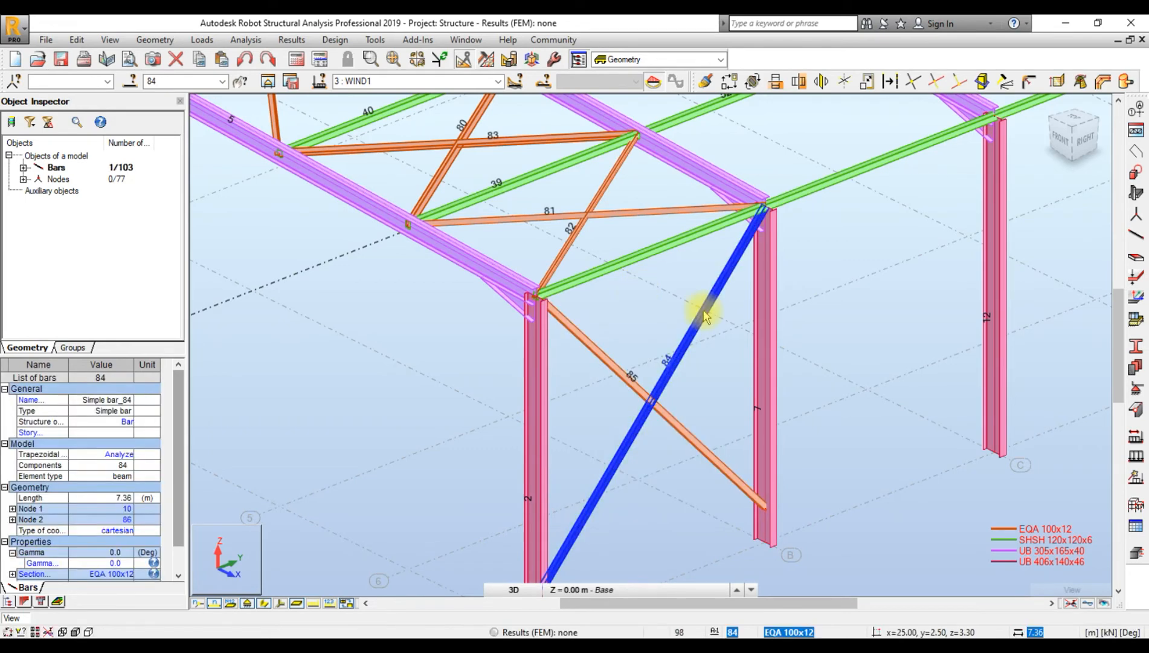
right_click(704, 315)
mouse_move(734, 563)
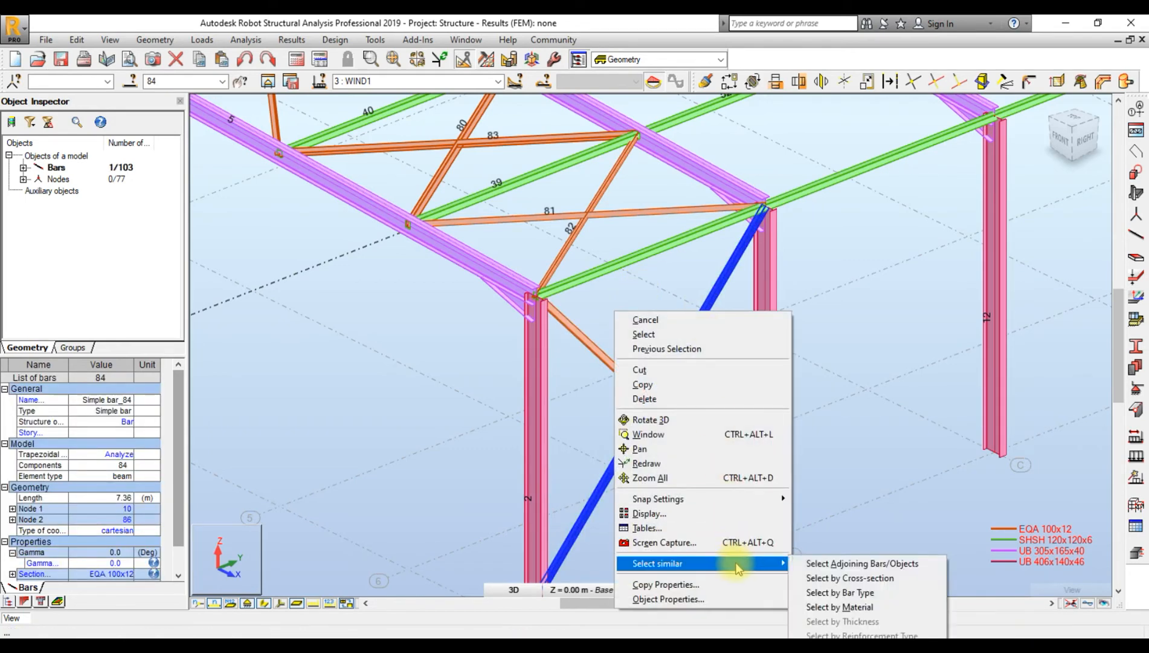
left_click(843, 579)
scroll(803, 380, "down", 4)
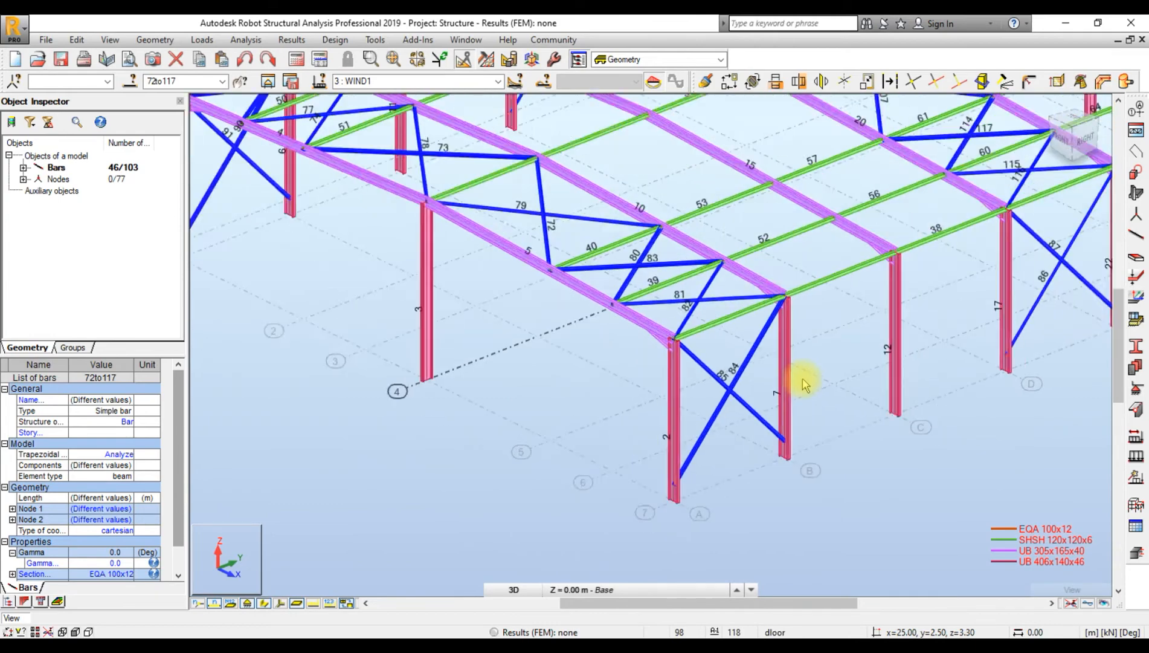
scroll(811, 436, "down", 3)
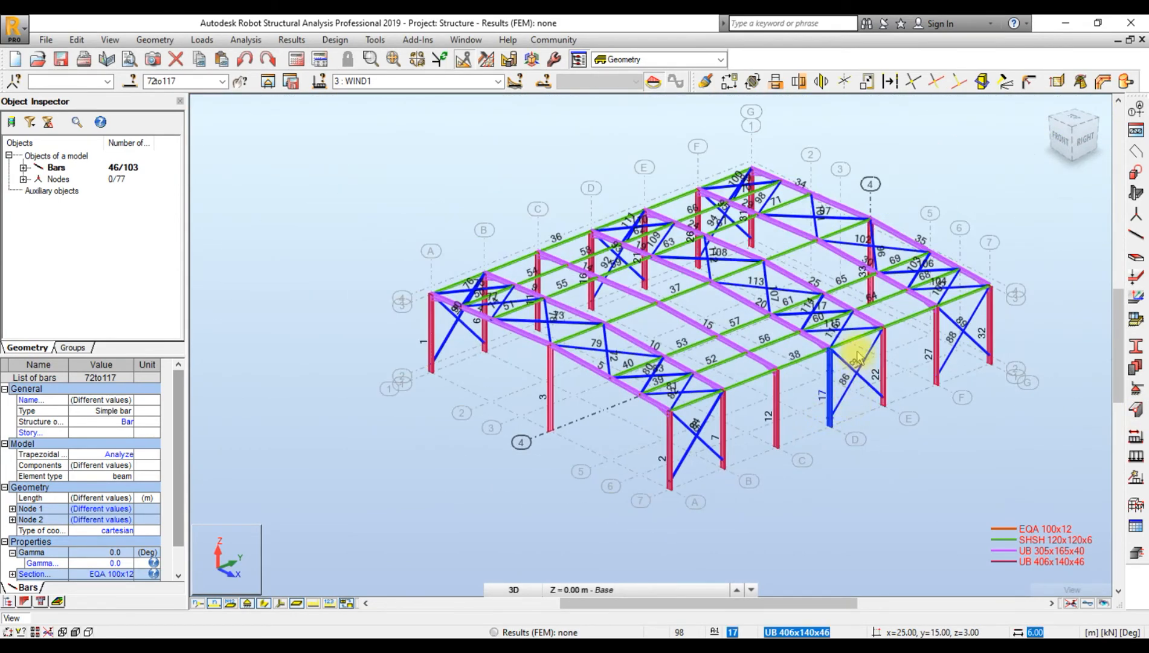
- Assign advanced bar properties to braces 72to117 as truss bars with only axial forces and tension bars, and finish the assignment
scroll(858, 396, "up", 1)
scroll(606, 392, "up", 2)
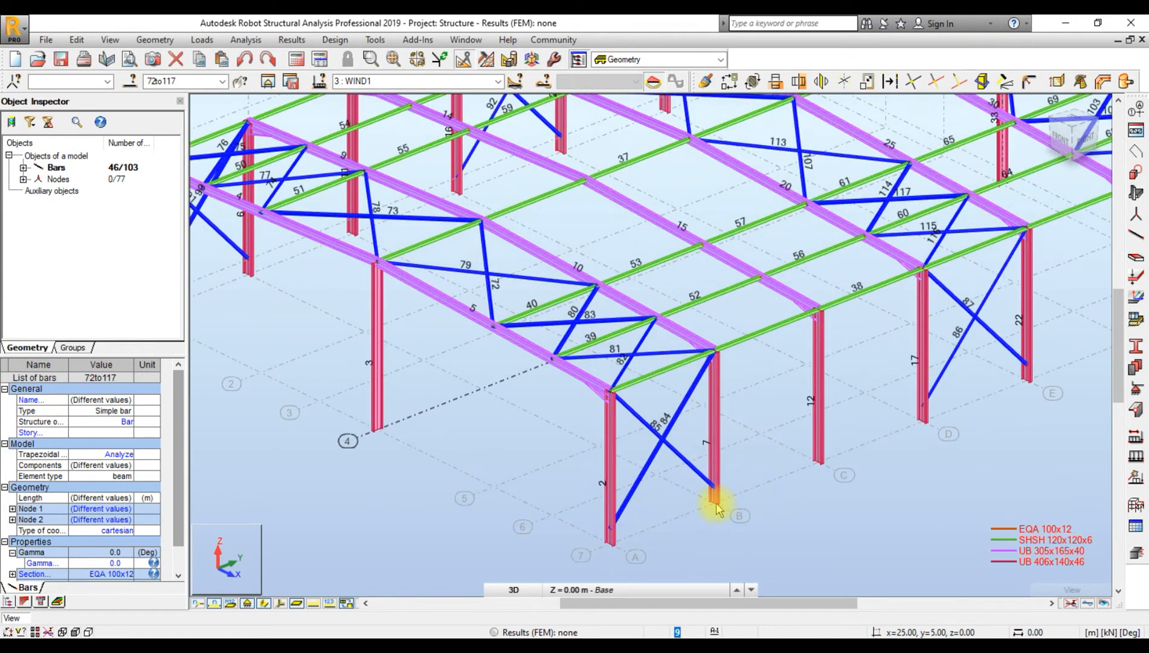
scroll(695, 483, "down", 1)
scroll(656, 444, "down", 1)
left_click(154, 39)
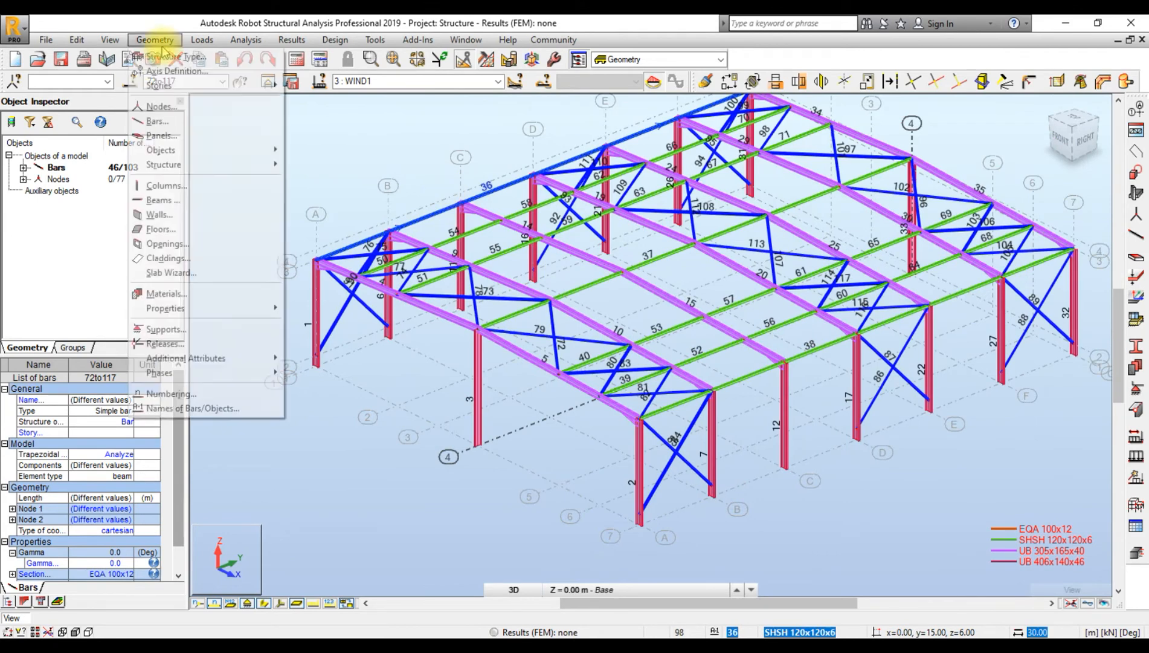
mouse_move(233, 358)
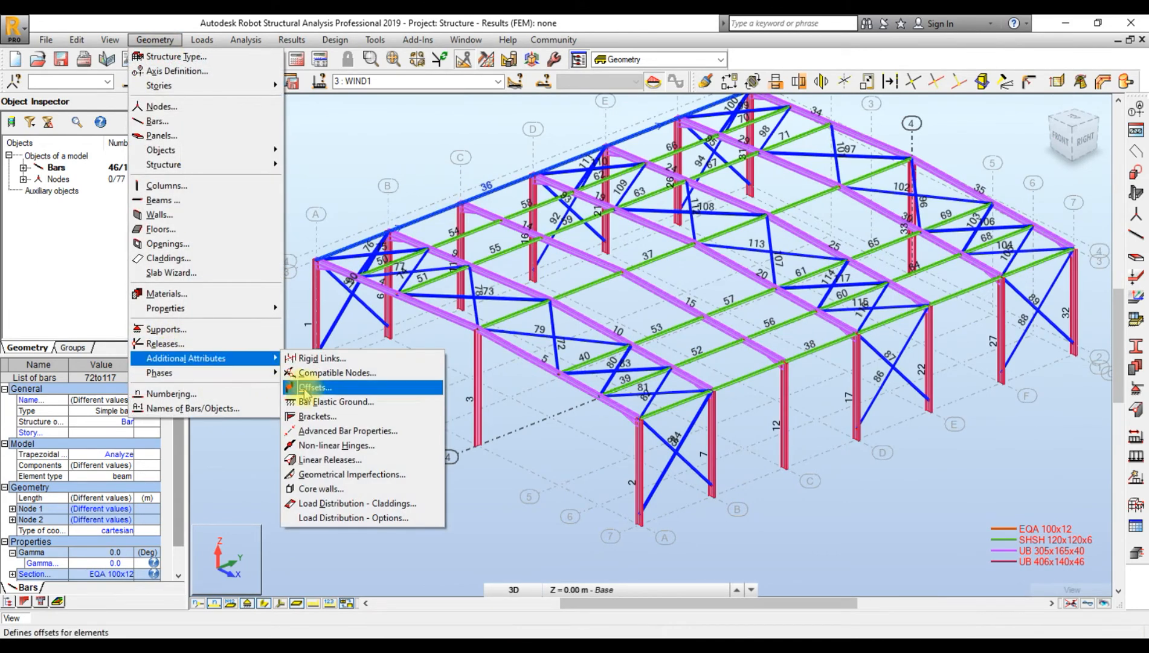
left_click(334, 431)
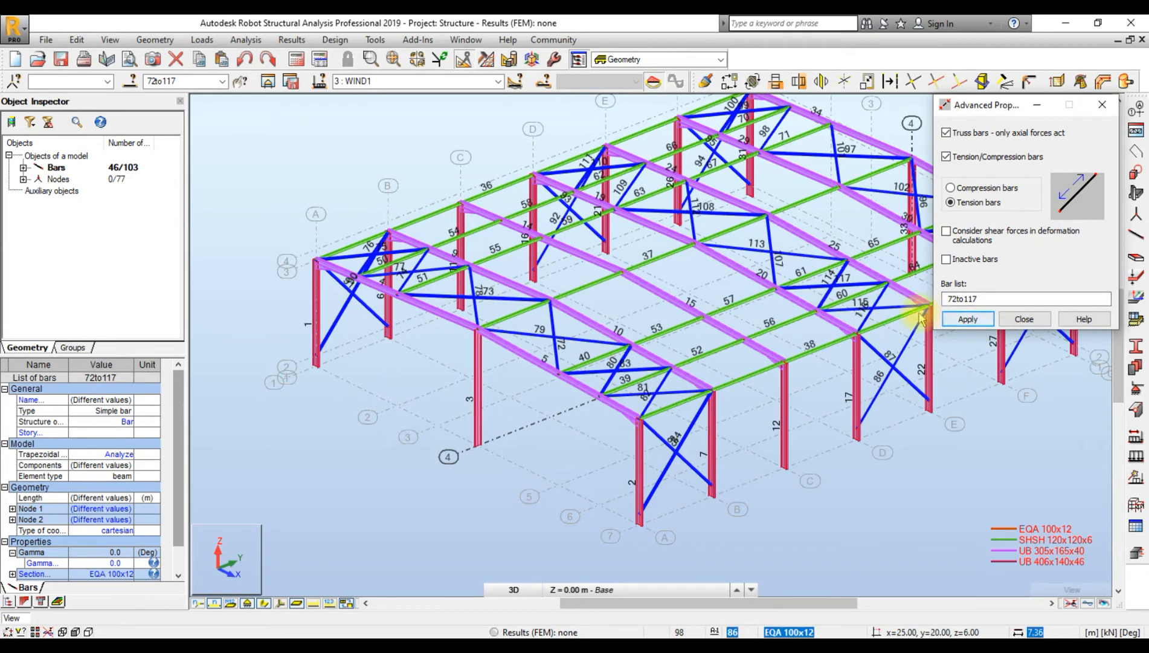
left_click(967, 320)
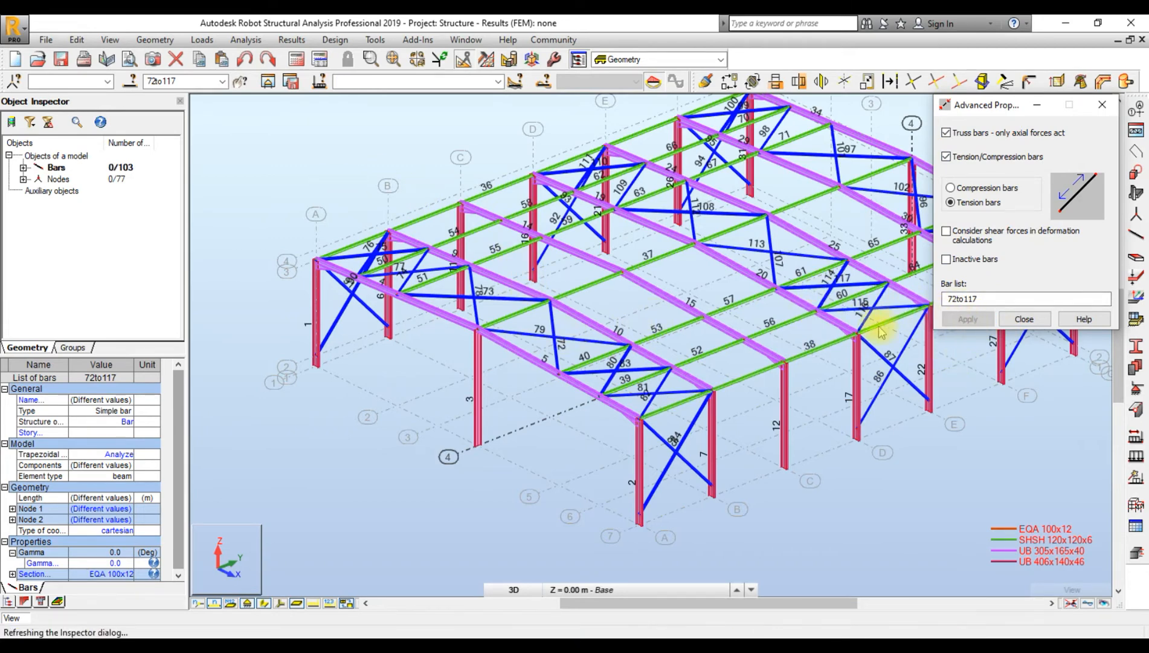
scroll(707, 408, "up", 6)
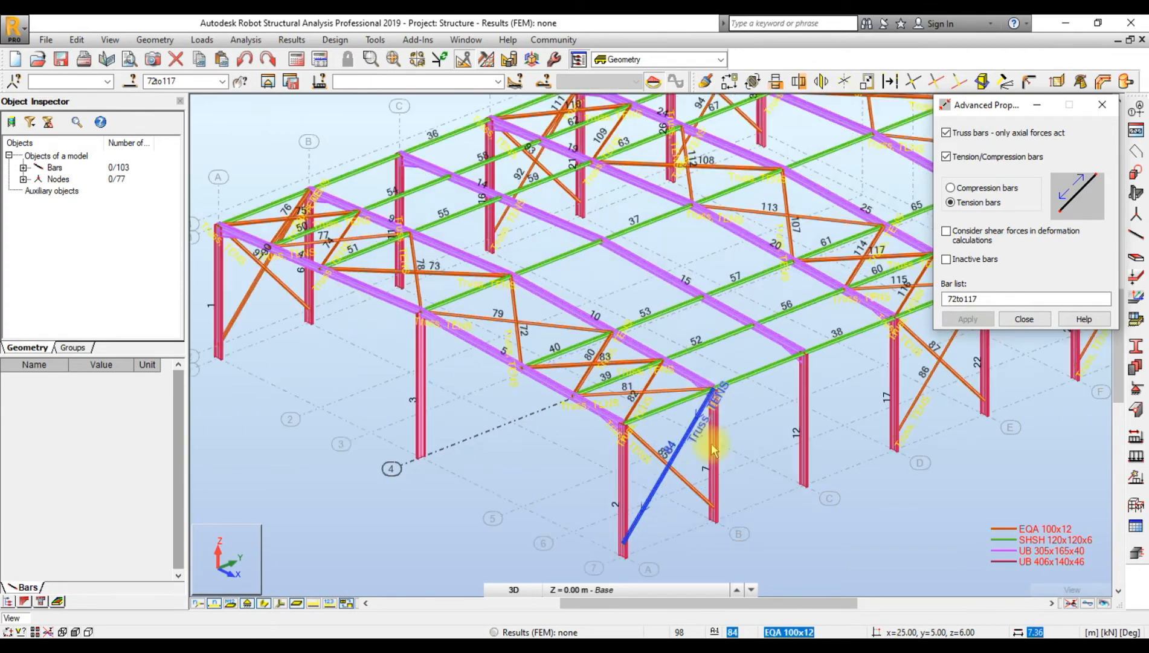
scroll(533, 381, "down", 8)
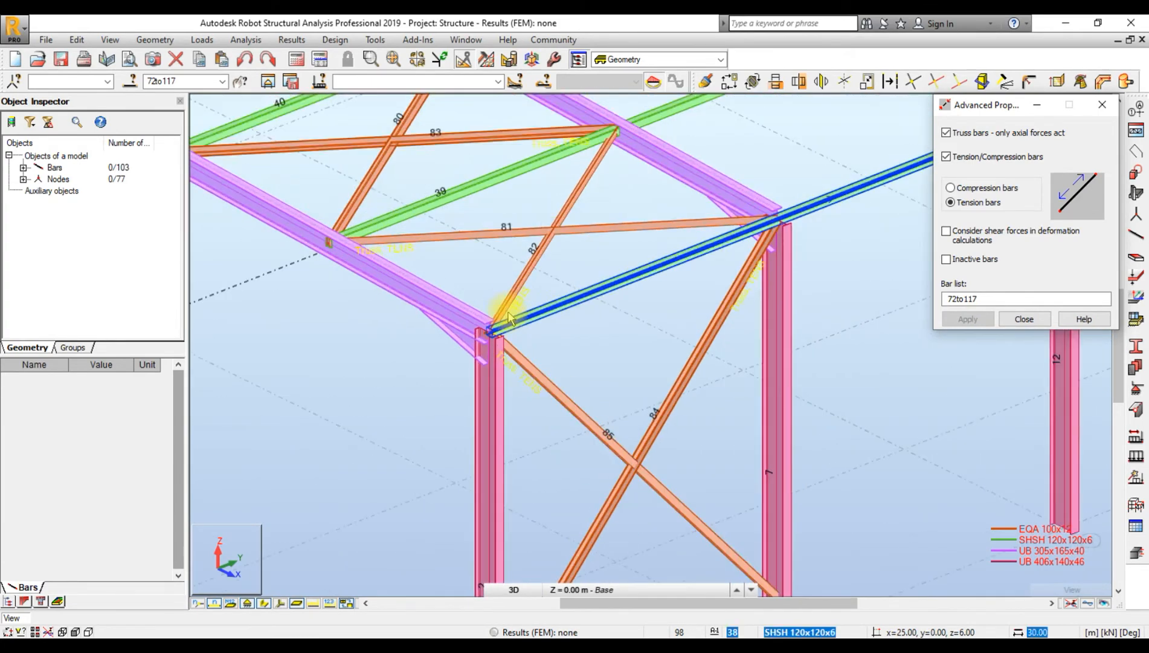
scroll(539, 315, "down", 4)
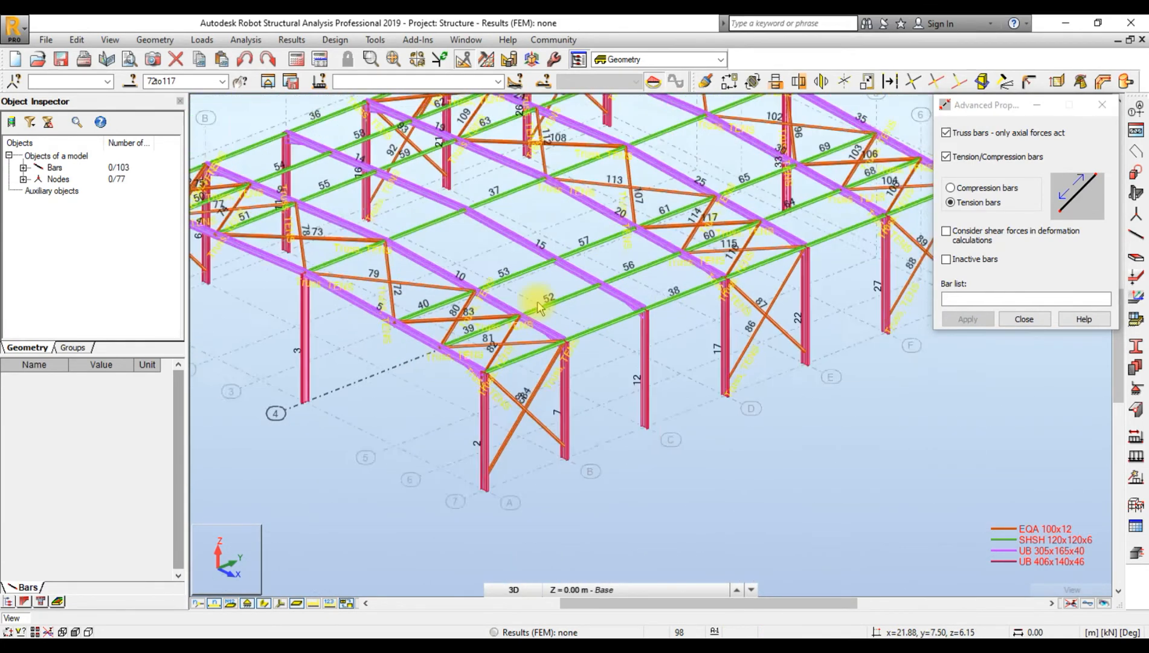
left_click(1025, 319)
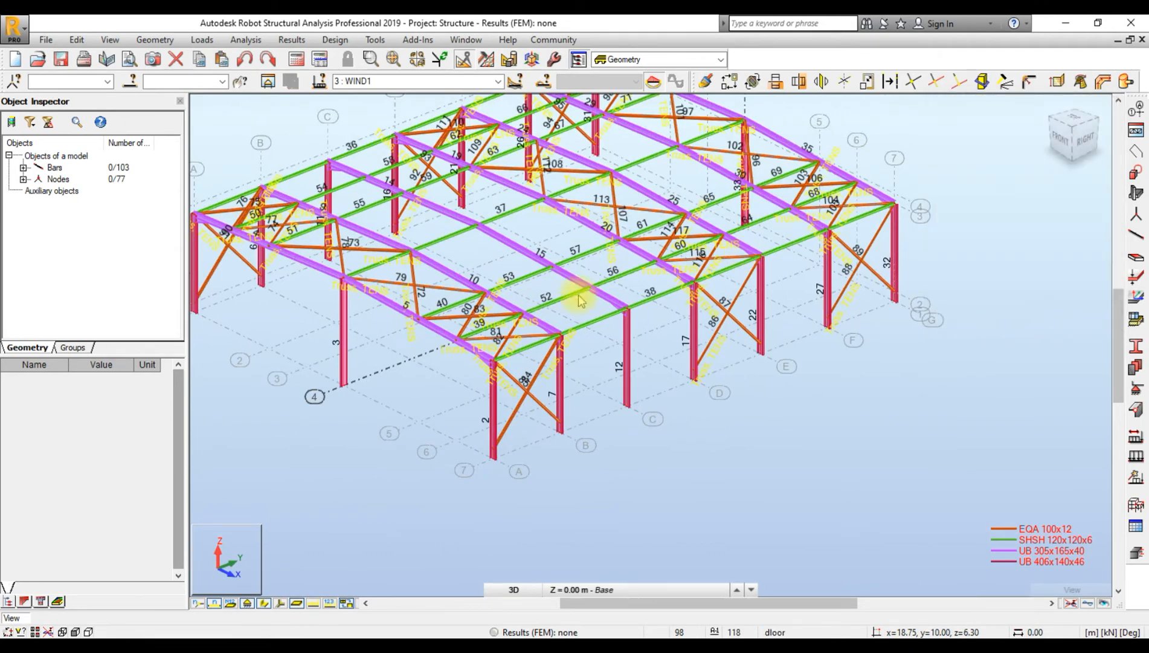
- Reselect every EQA 100x12 roof and wall brace by matching the cross-section of wall brace 85
scroll(326, 289, "up", 2)
middle_click_drag(332, 281, 551, 307)
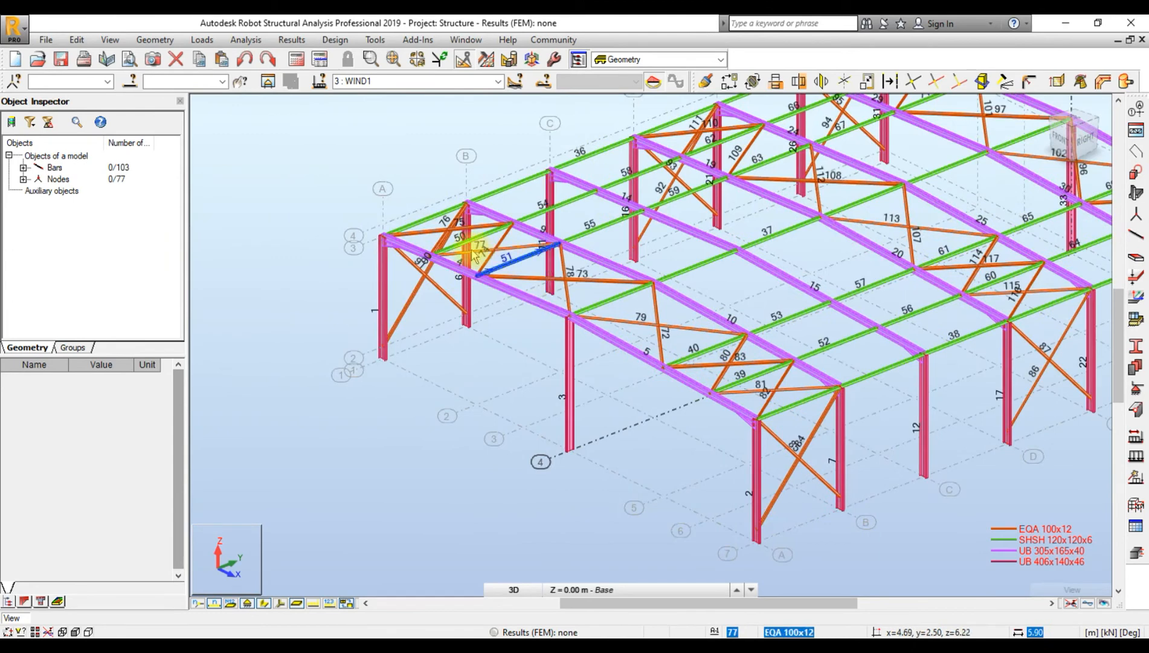
scroll(477, 246, "down", 1)
scroll(811, 434, "up", 2)
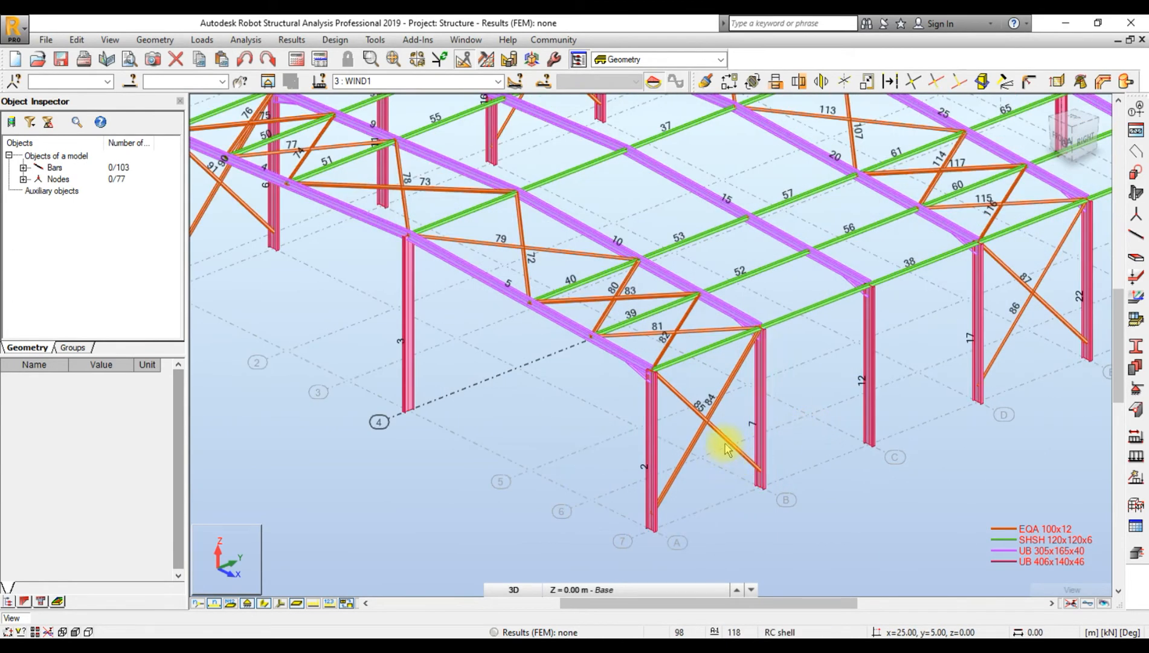
left_click(726, 446)
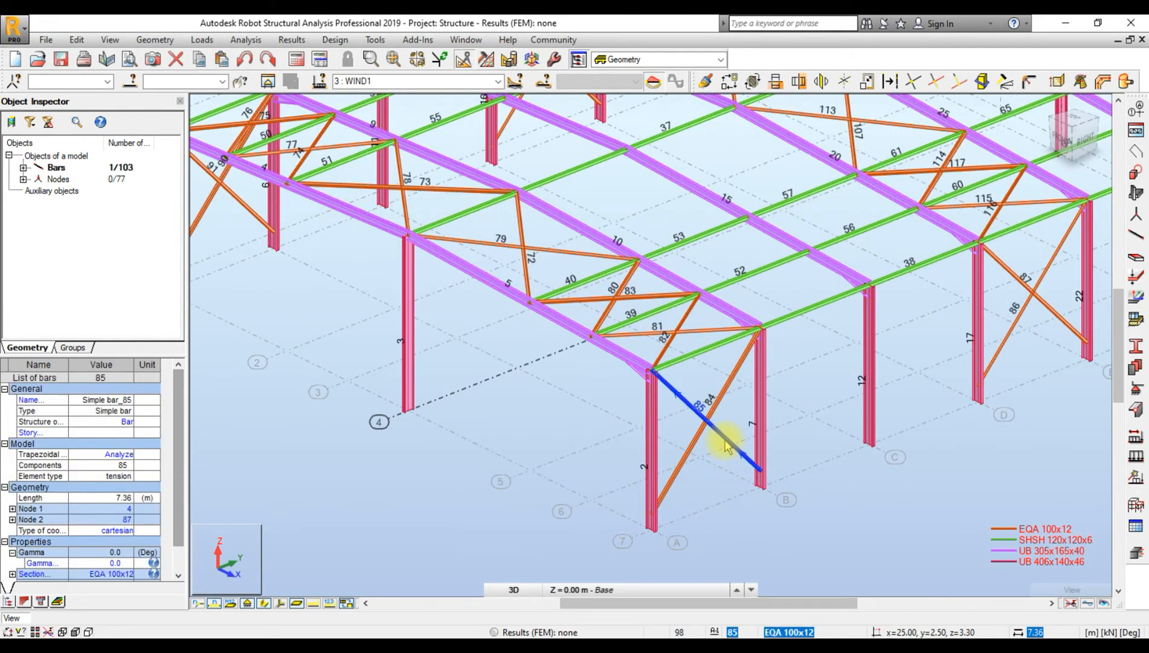
right_click(726, 446)
mouse_move(749, 394)
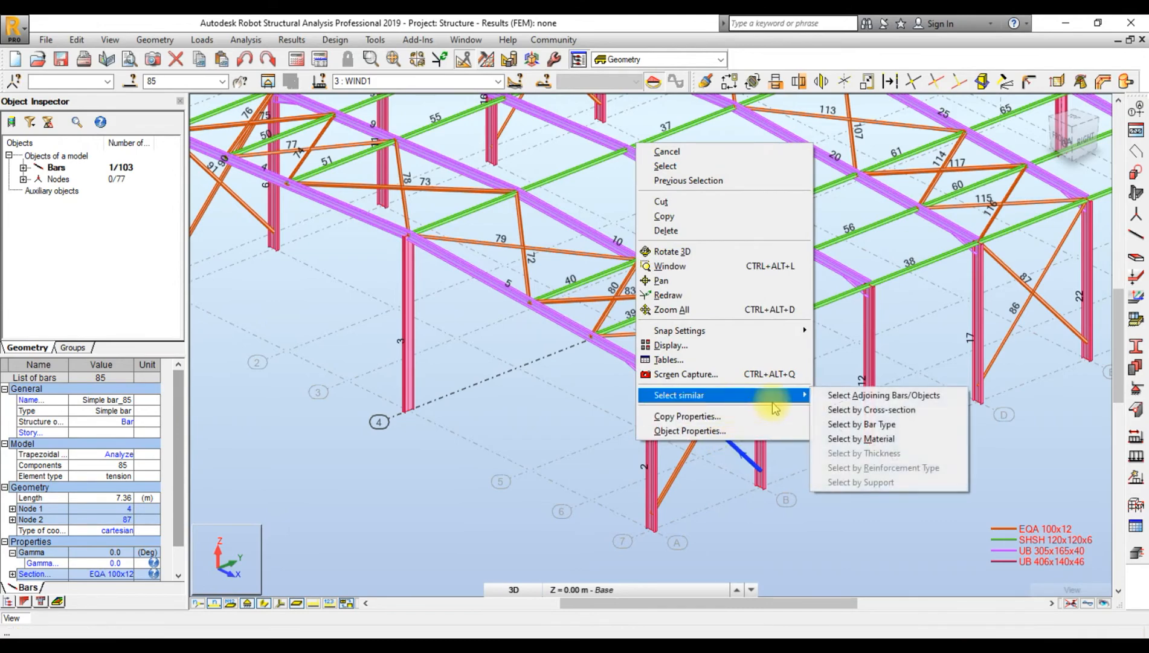
left_click(837, 411)
scroll(737, 348, "down", 4)
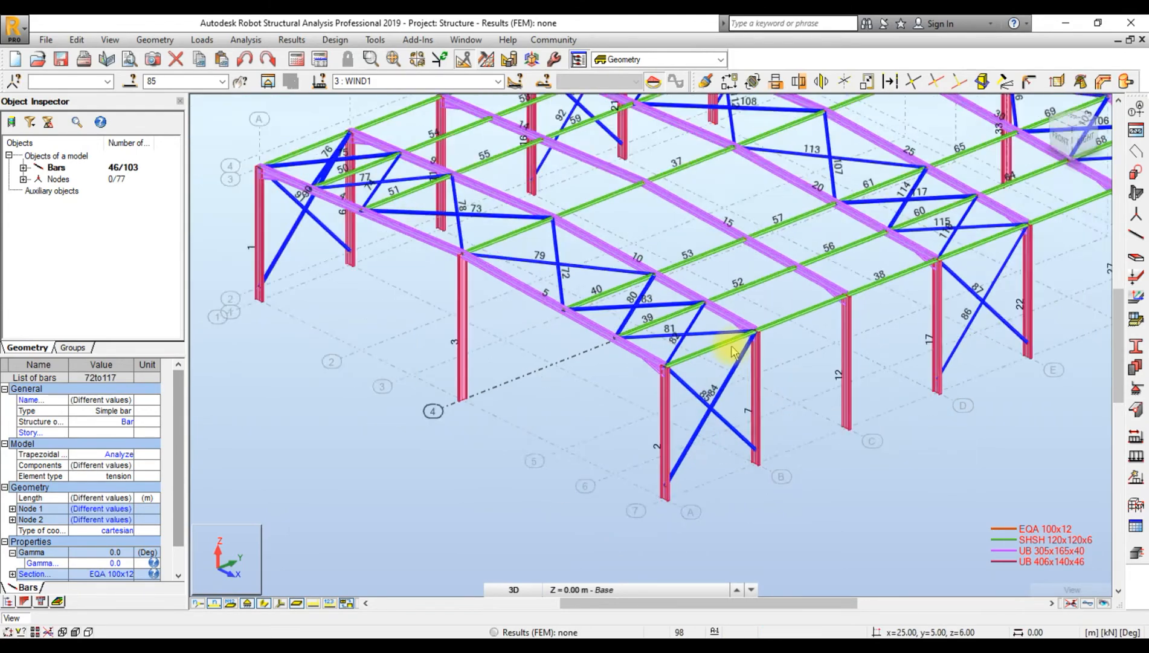
- Set the trapezoidal load distribution property of the selected EQA 100x12 braces to Ignore, and clear the selection
scroll(967, 269, "up", 5)
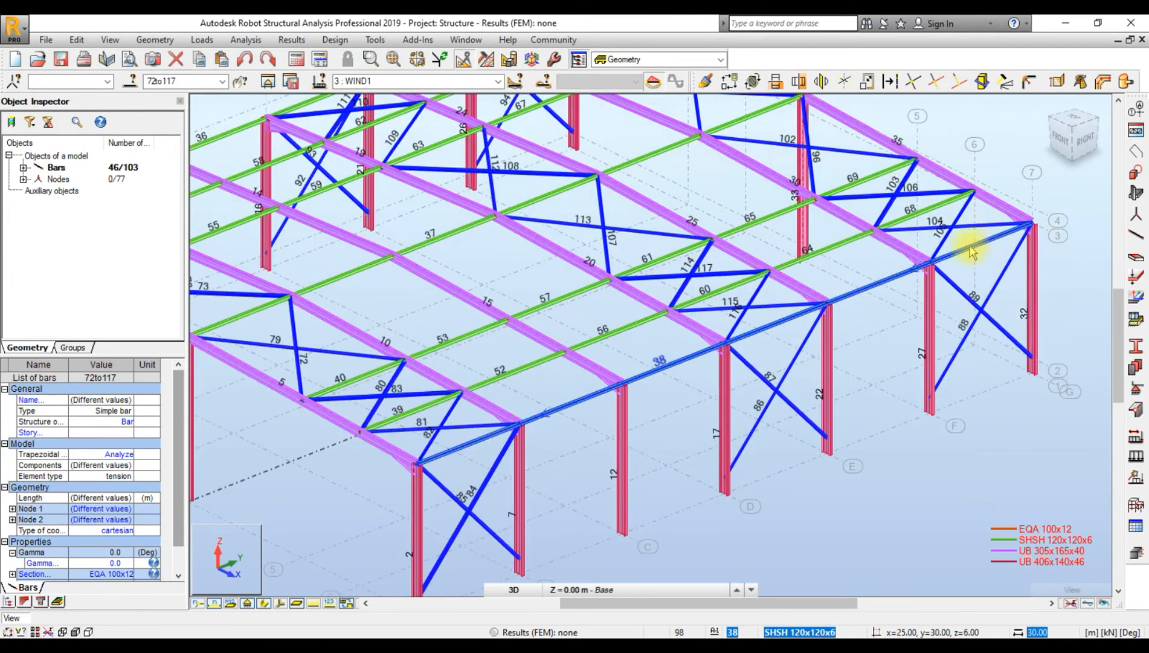
scroll(847, 287, "down", 4)
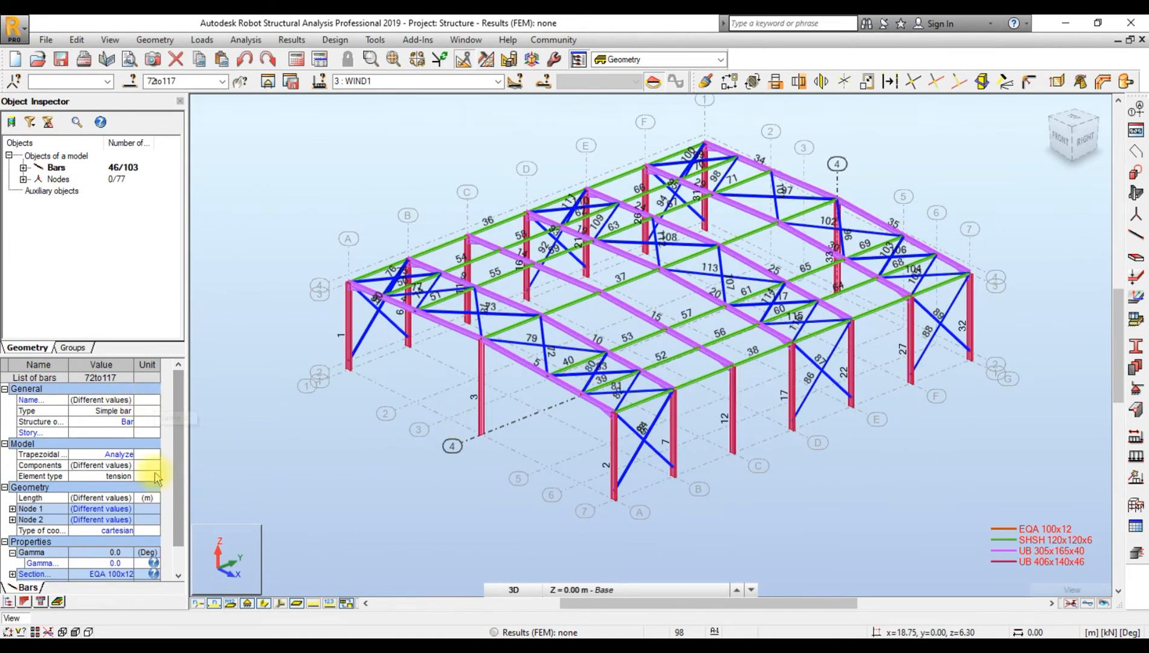
left_click(115, 454)
left_click(112, 476)
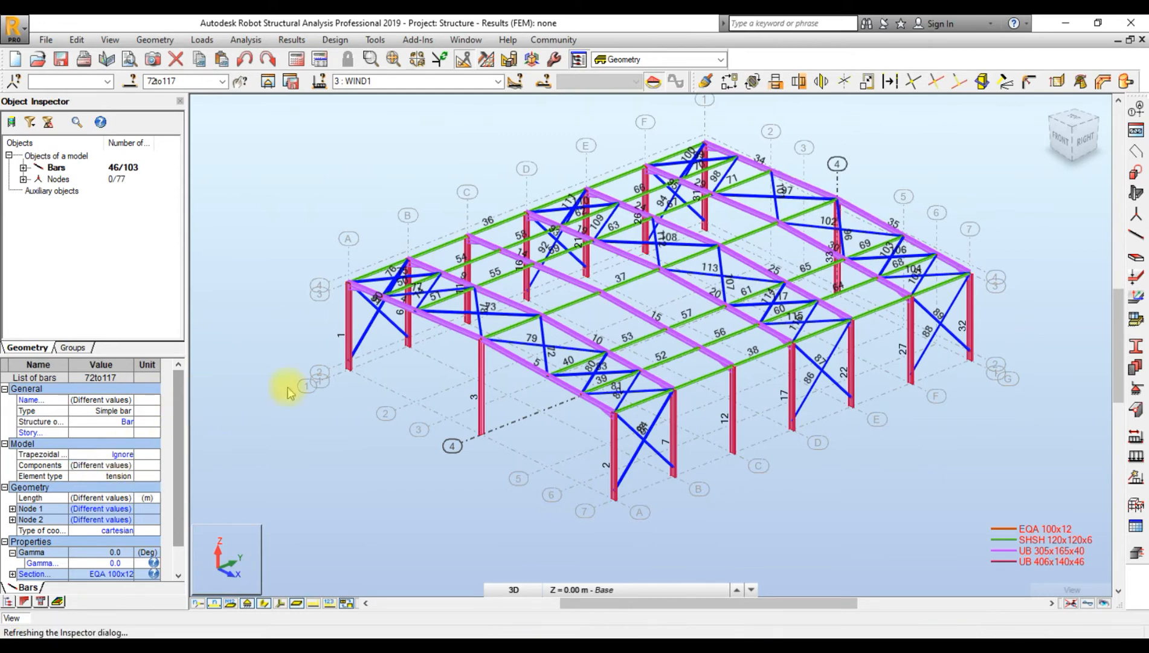
scroll(700, 484, "up", 1)
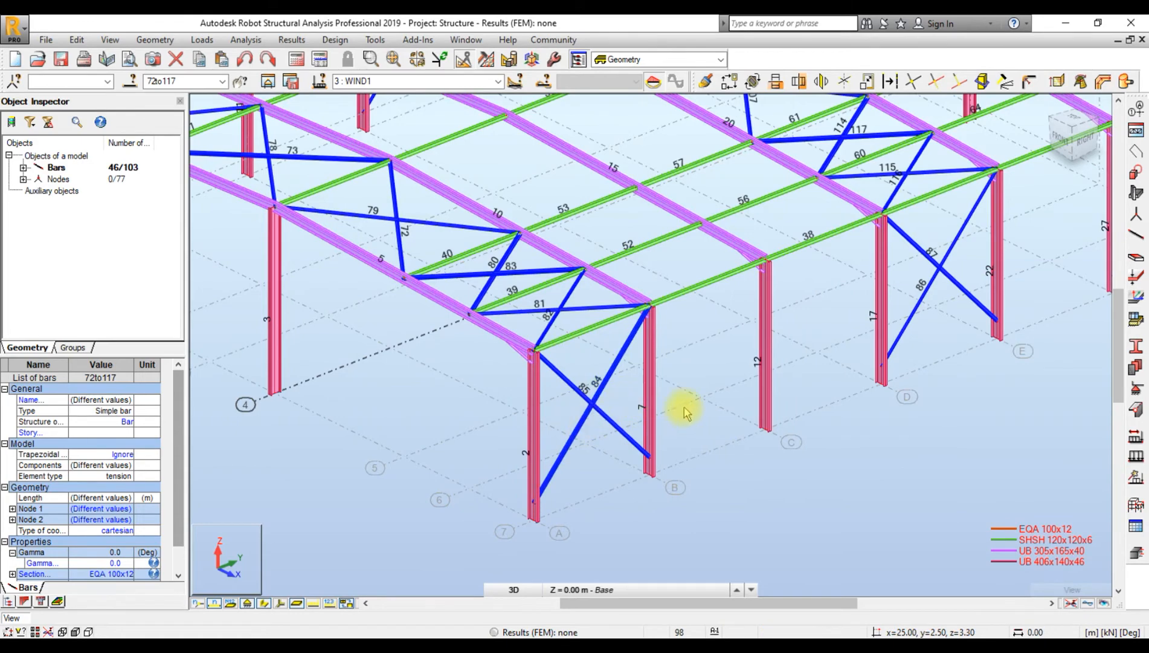
left_click(697, 382)
scroll(695, 380, "down", 5)
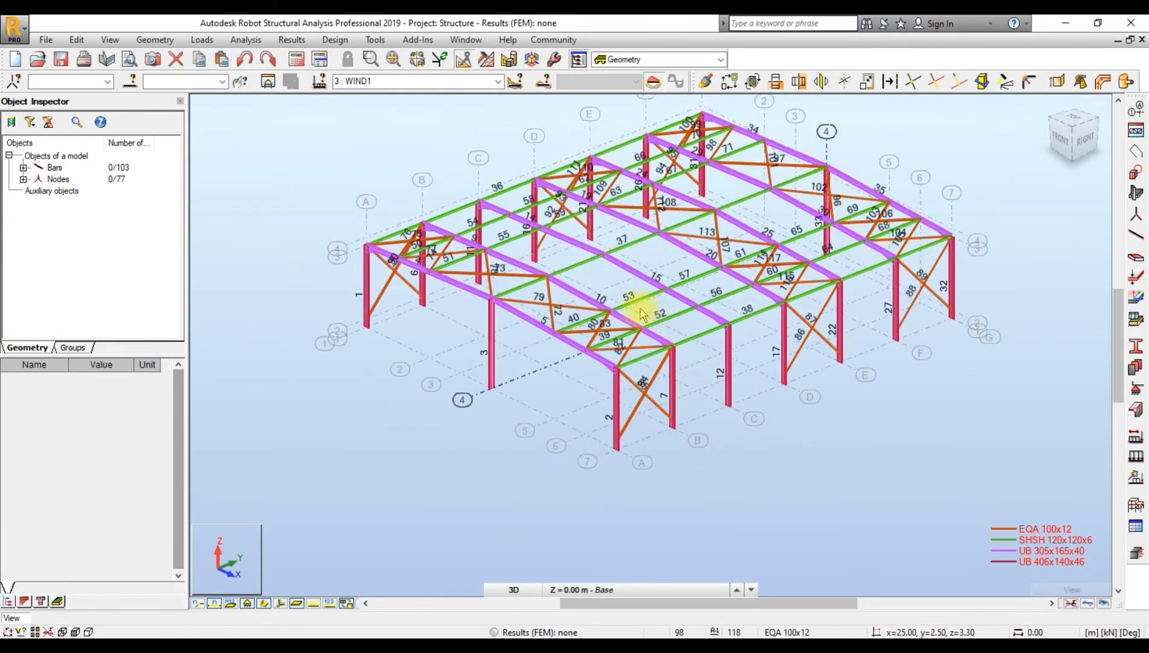
- Select all SHSH 120x120x6 bars in the building by matching the cross-section of roof bar 37
scroll(548, 293, "up", 4)
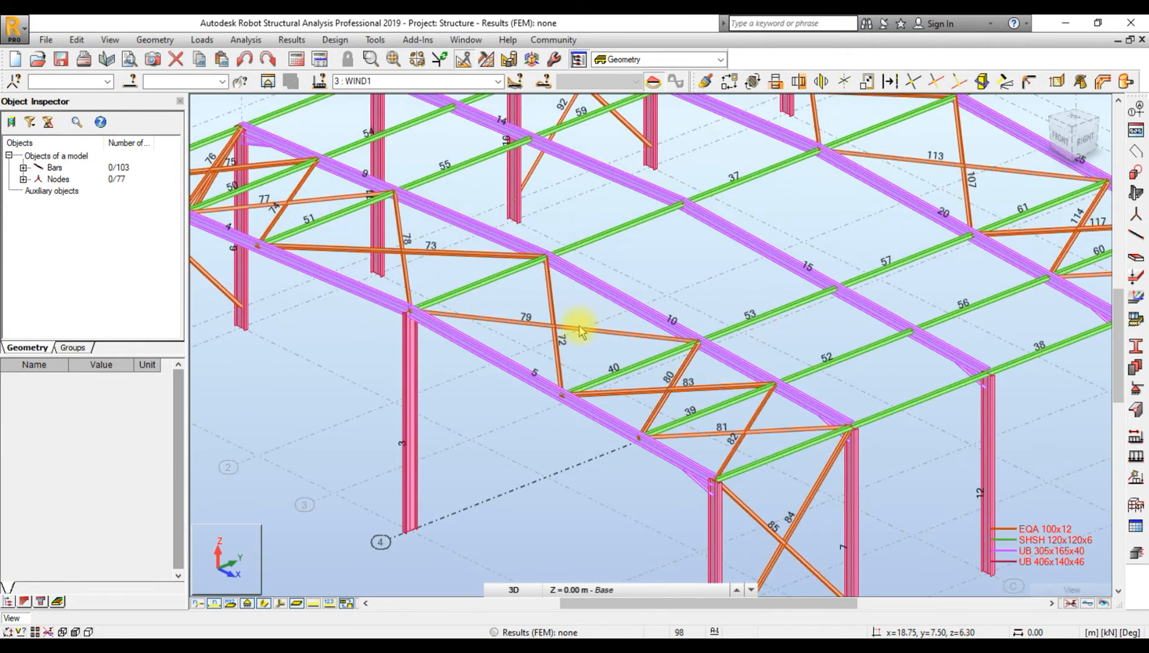
left_click(608, 237)
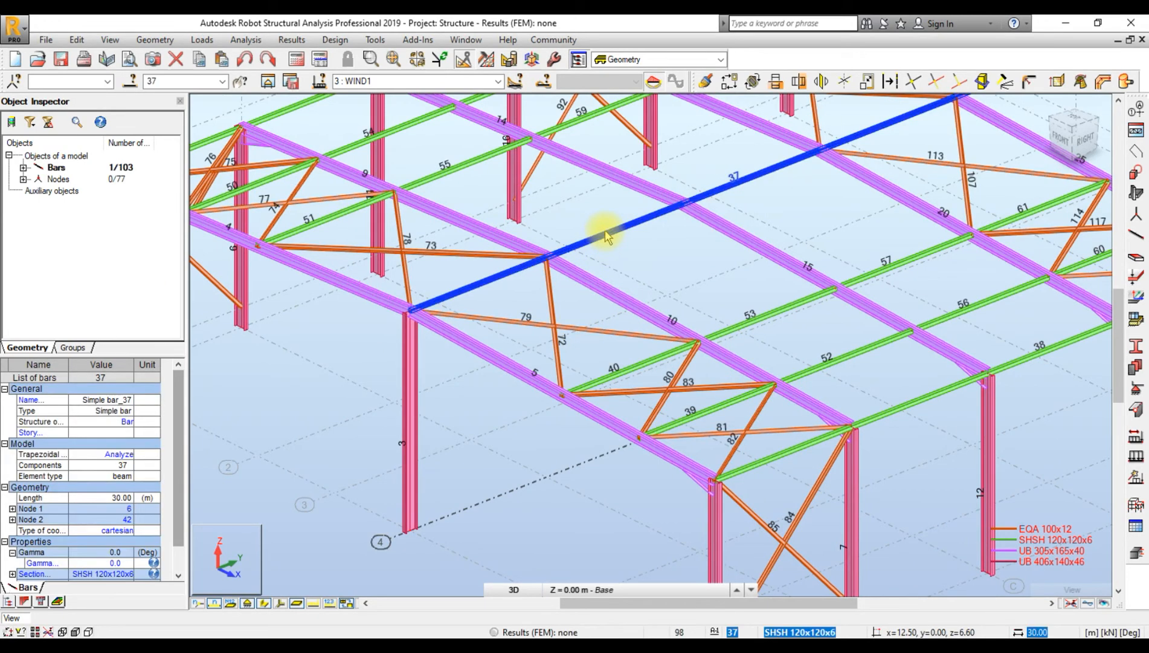
right_click(604, 235)
mouse_move(603, 483)
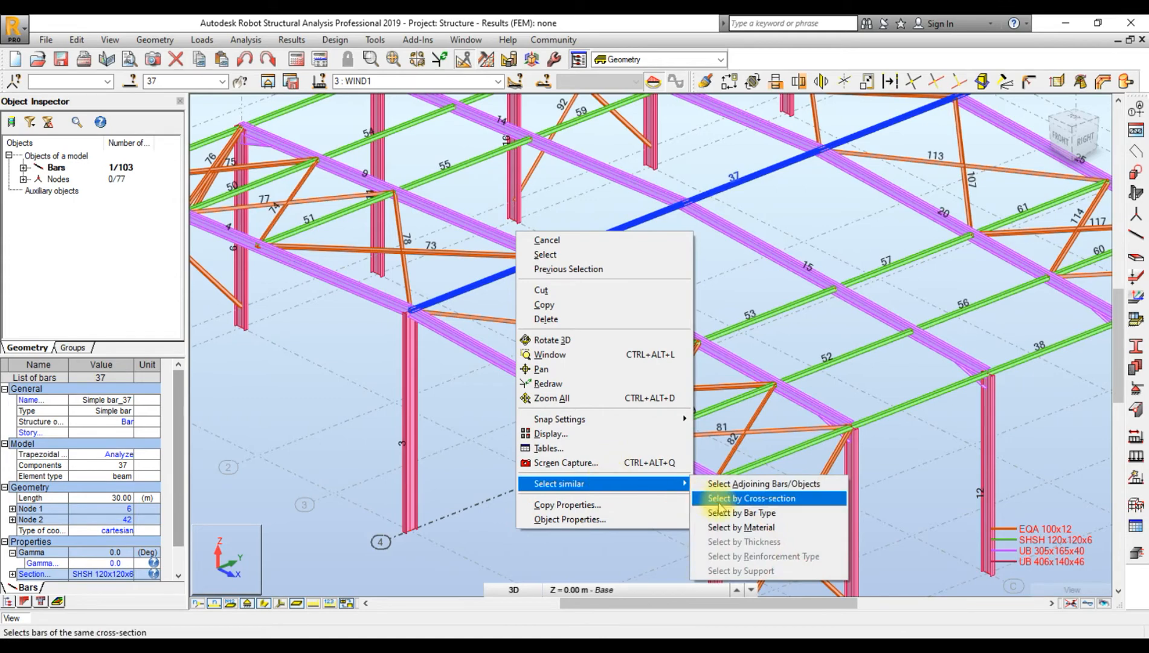
left_click(718, 499)
scroll(548, 254, "down", 4)
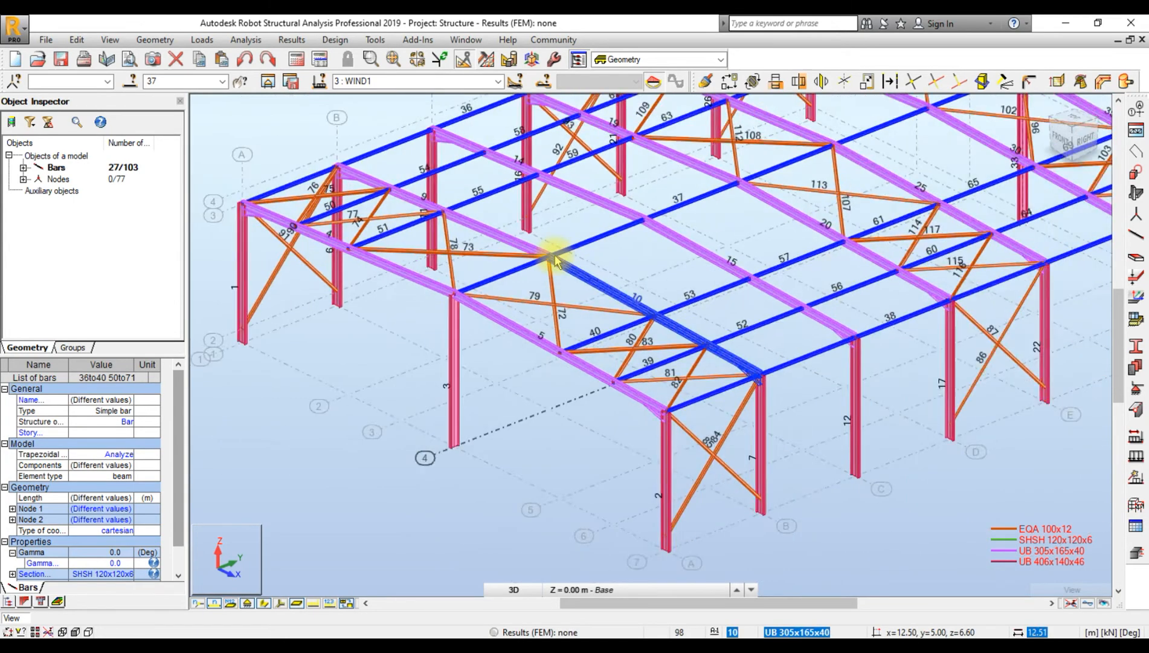
- Set the trapezoidal load distribution property of the selected SHSH 120x120x6 bars to Ignore, and deselect them
scroll(551, 256, "down", 3)
scroll(423, 185, "up", 3)
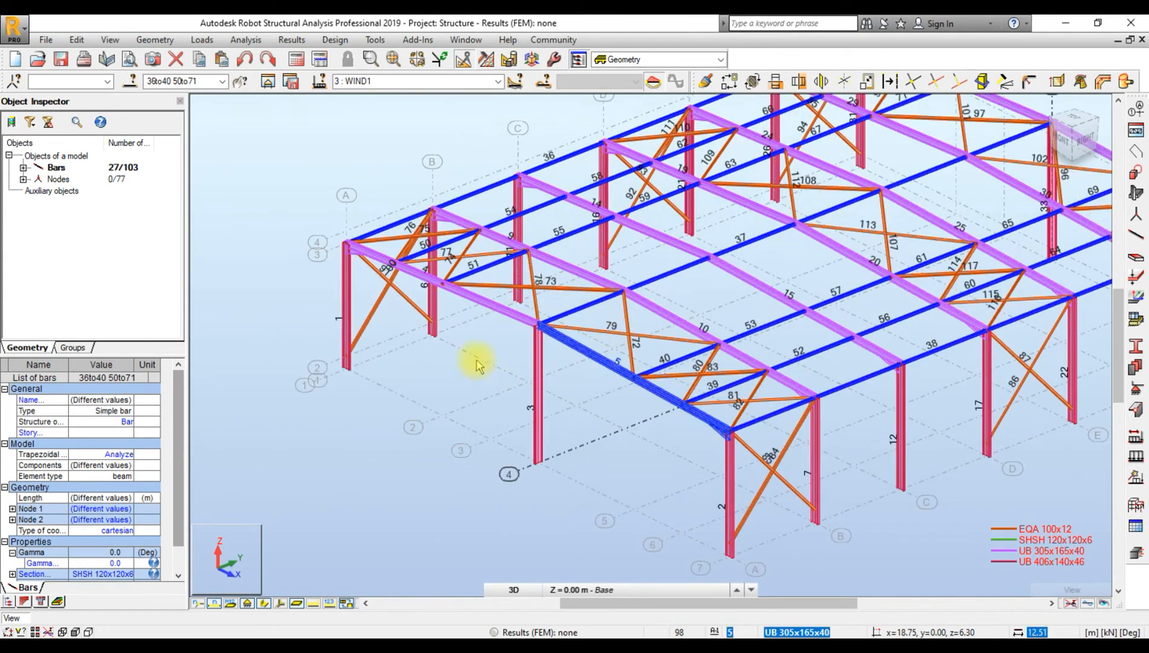
scroll(441, 289, "up", 2)
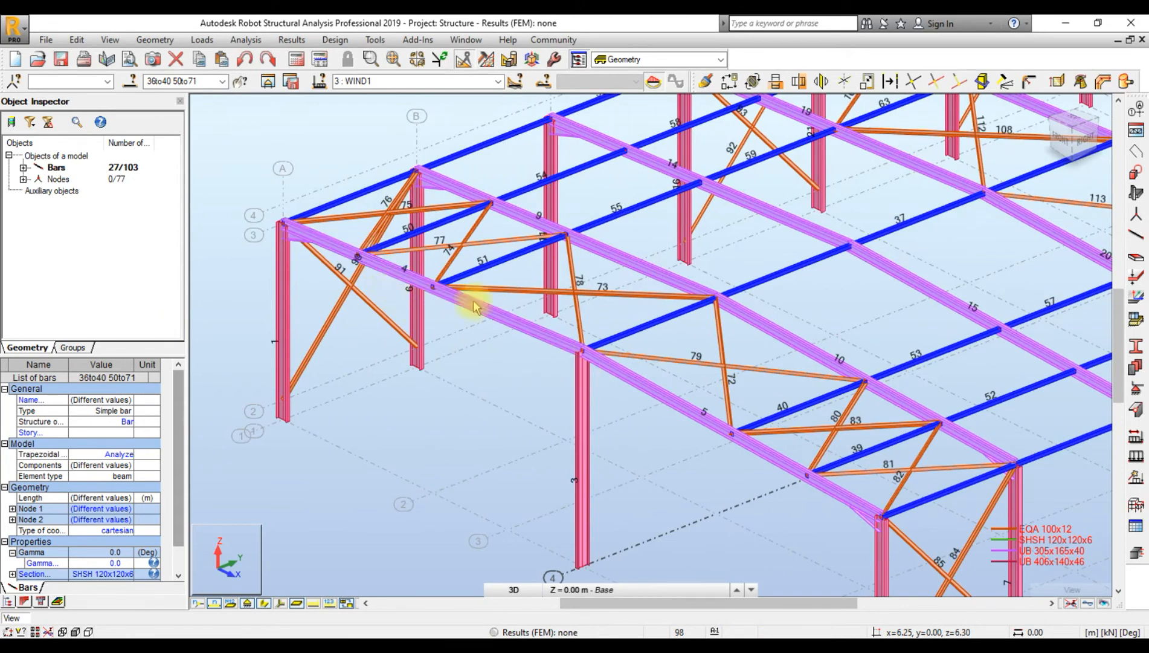
scroll(525, 350, "down", 2)
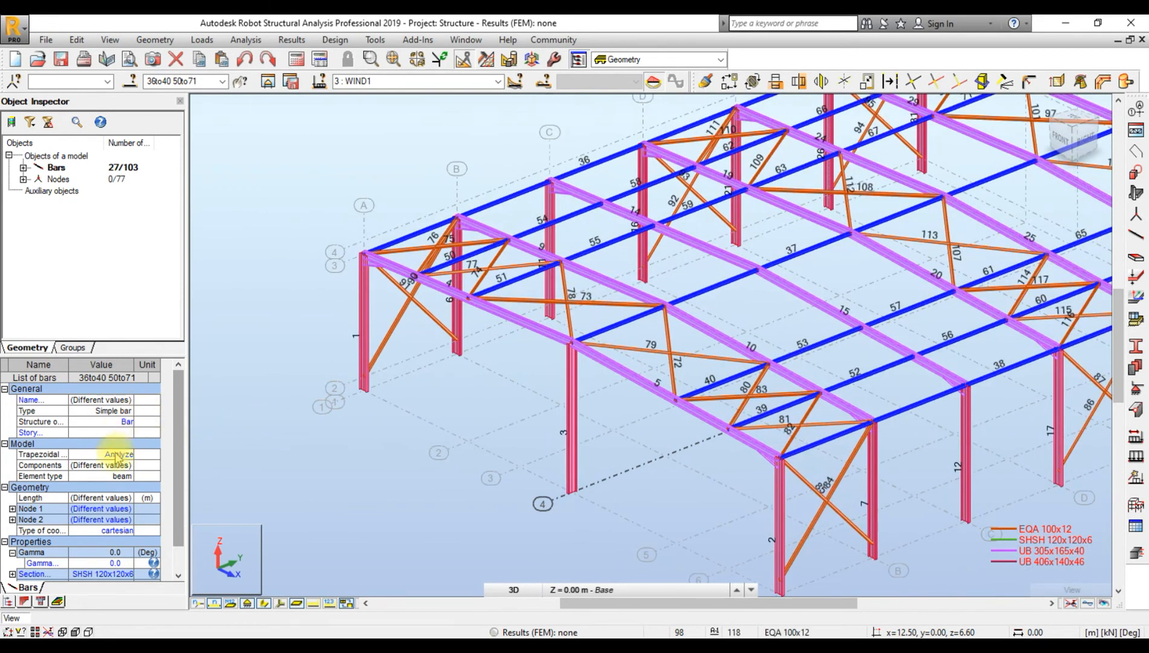
middle_click_drag(664, 402, 541, 368)
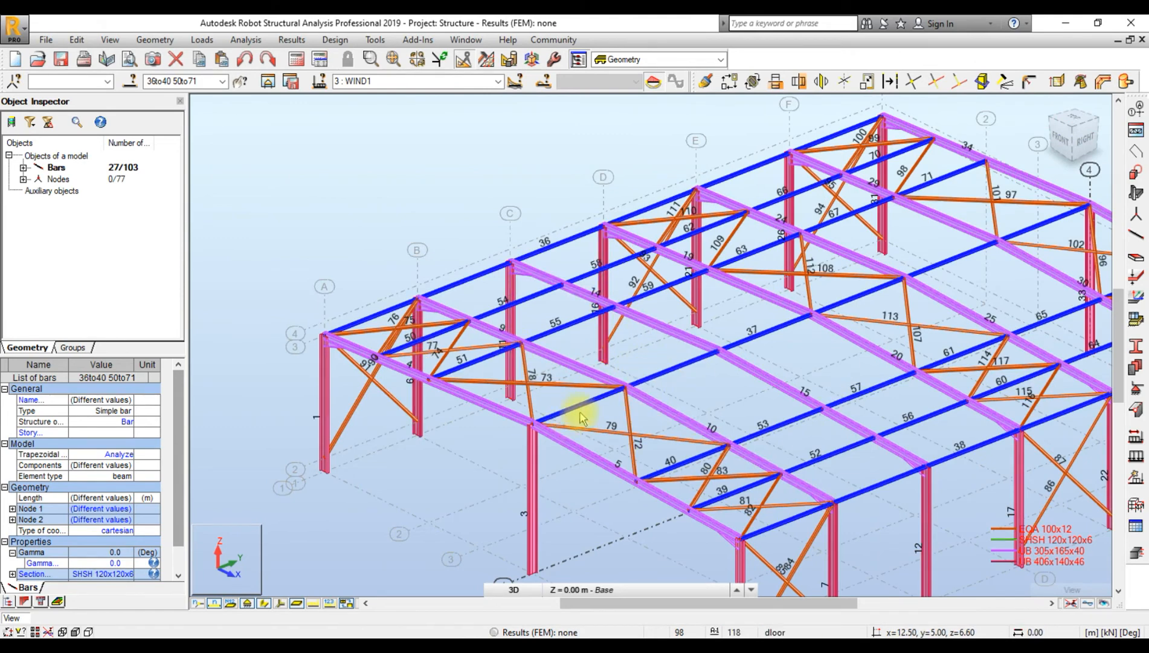
left_click(99, 476)
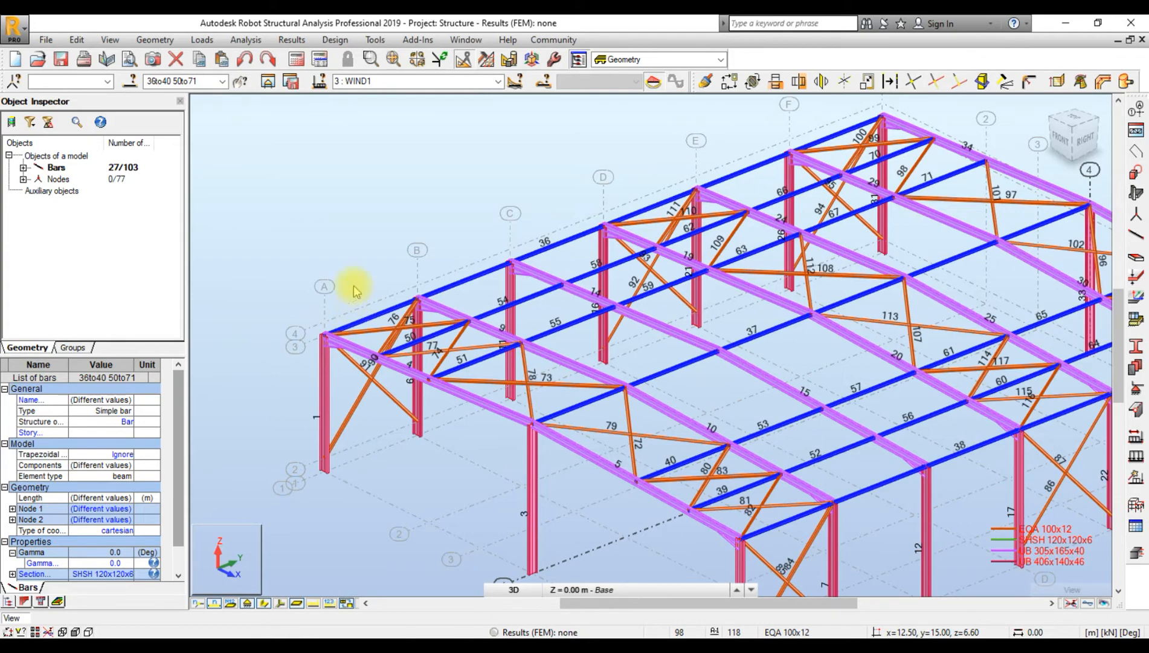
left_click(337, 298)
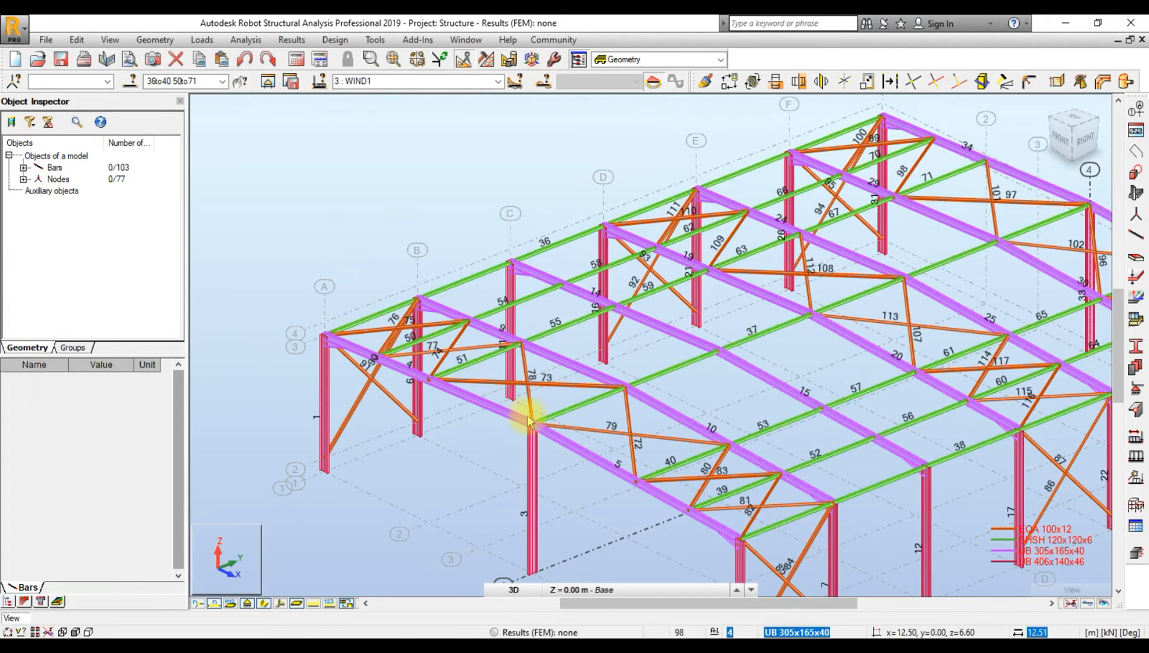
scroll(528, 418, "down", 2)
scroll(640, 435, "up", 4)
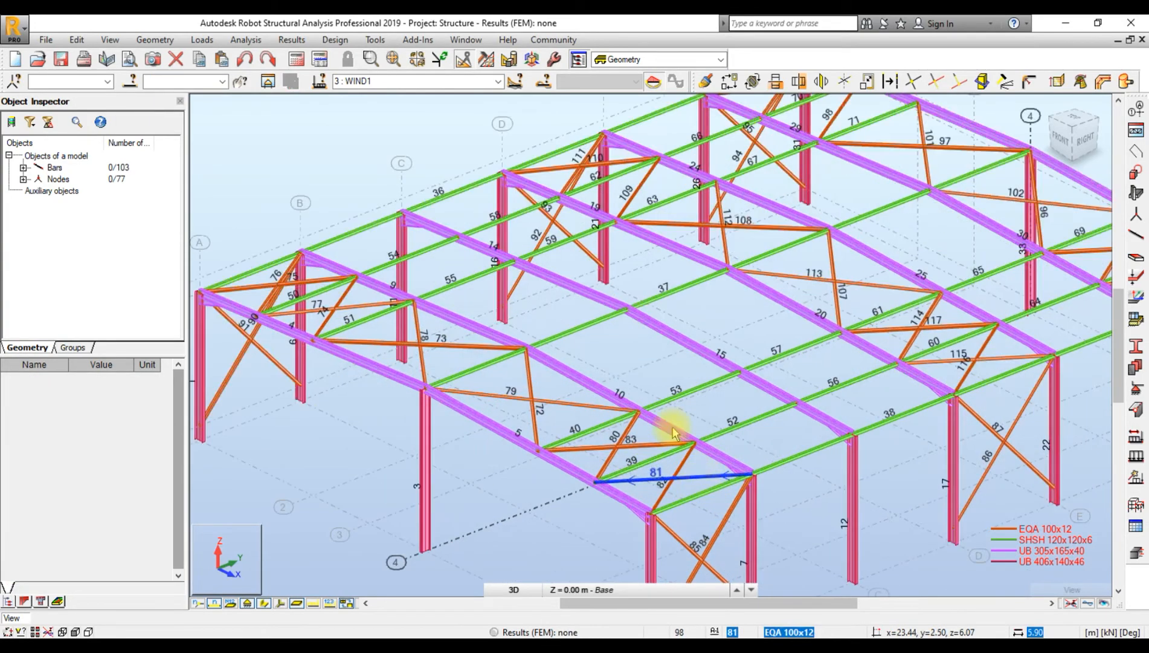
scroll(623, 356, "down", 3)
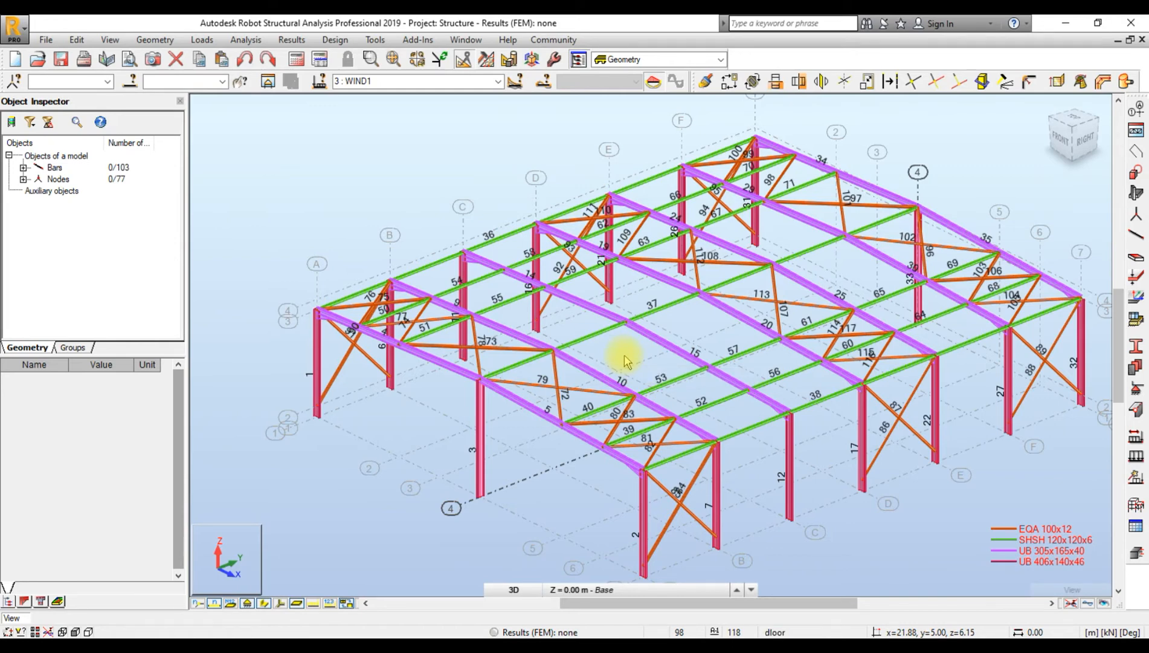
scroll(816, 441, "down", 2)
scroll(790, 506, "up", 2)
middle_click_drag(750, 503, 740, 524)
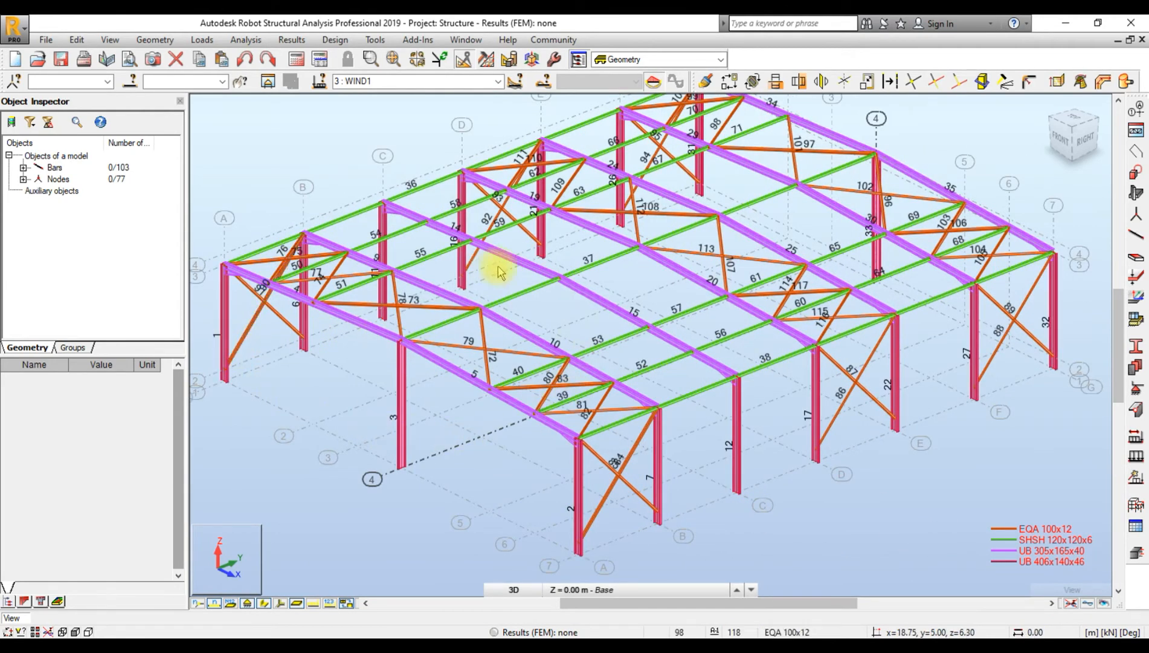
- Start a new closed contour object of the Cladding/Face type with its point list ready, keeping the model unobstructed
left_click(1136, 154)
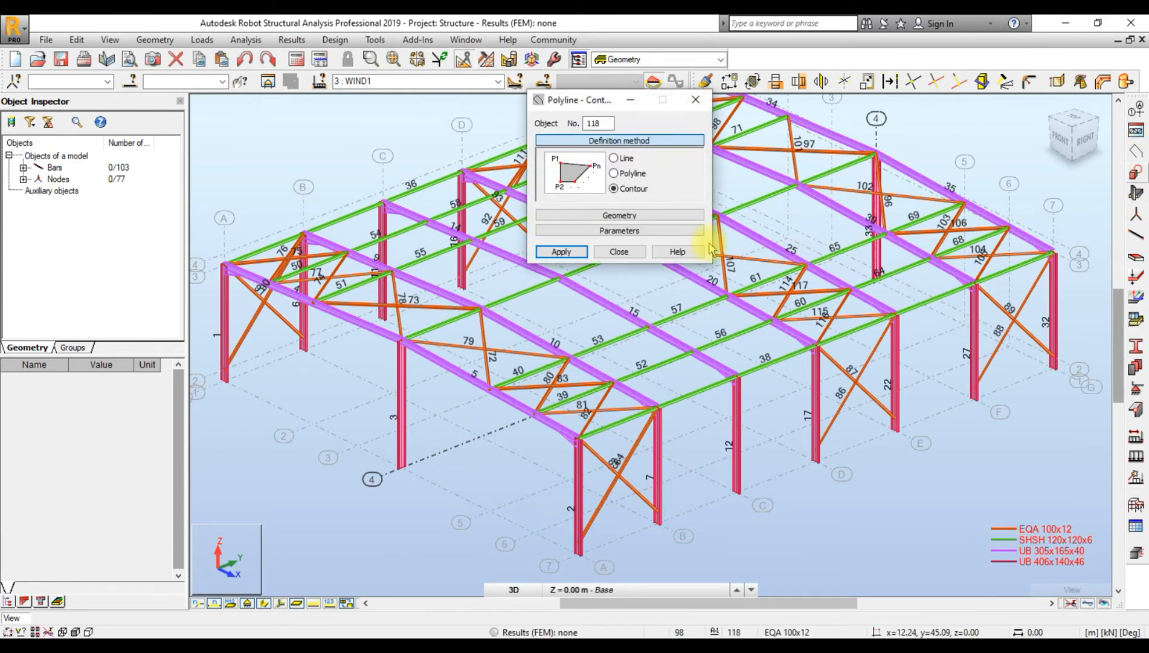
left_click(633, 235)
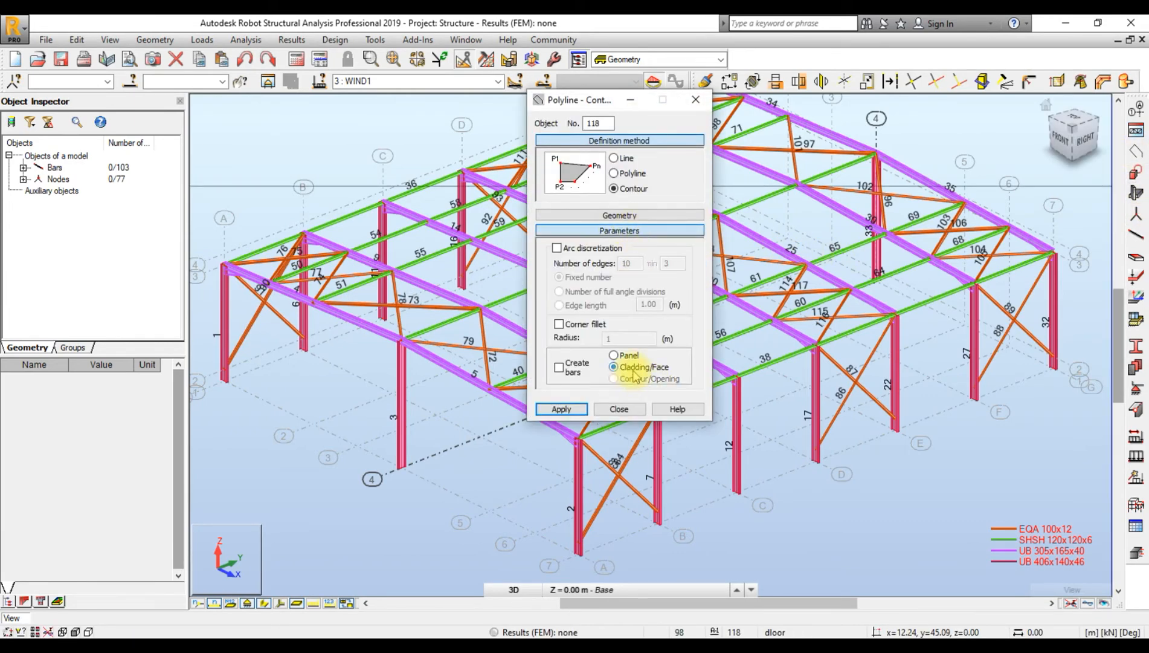
left_click(635, 218)
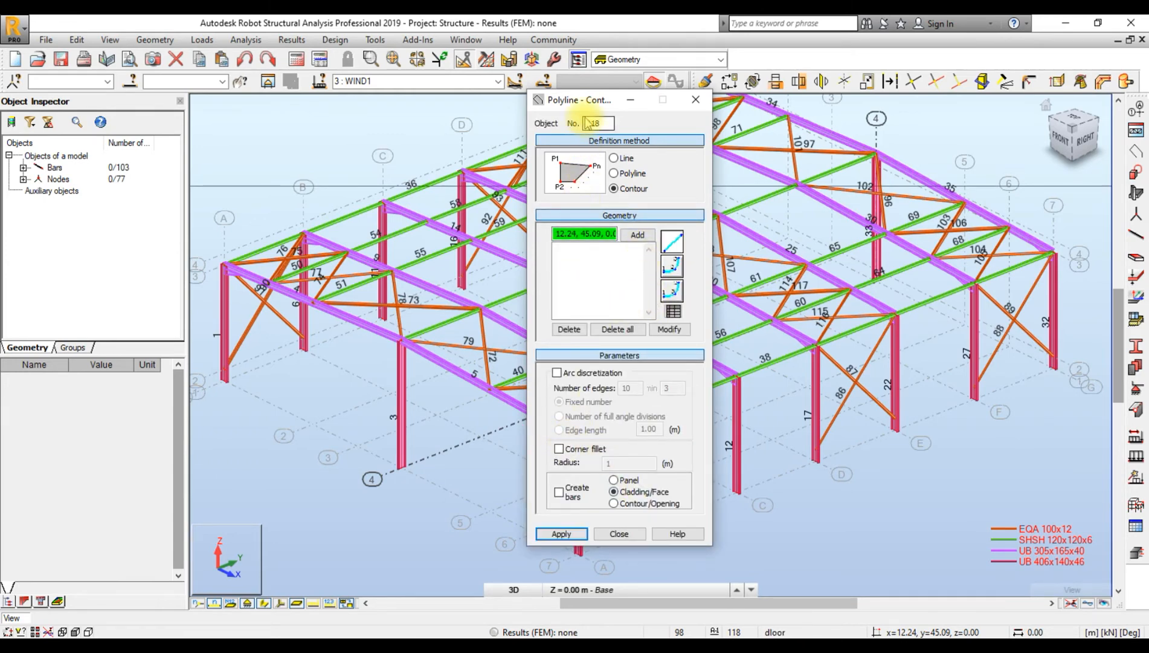
left_click_drag(591, 108, 1078, 178)
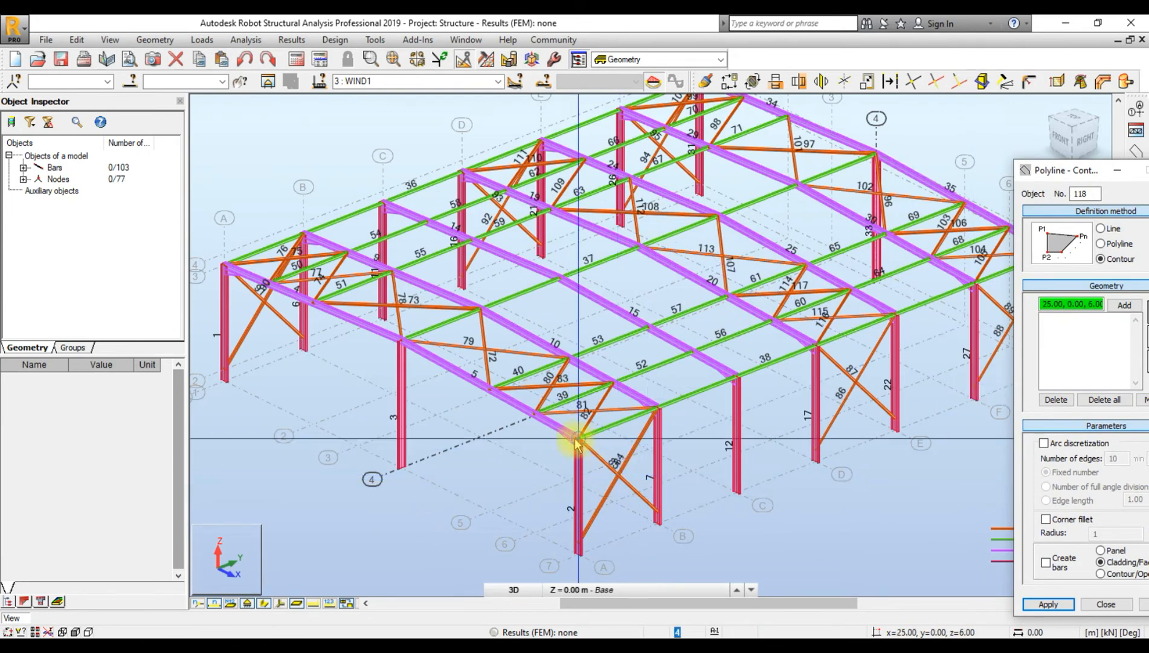
- Hide the section shapes and draw the wall cladding between columns 2 and 7 through (25,0,6), (25,5,6), (25,5,0) and (25,0,0)
left_click(264, 603)
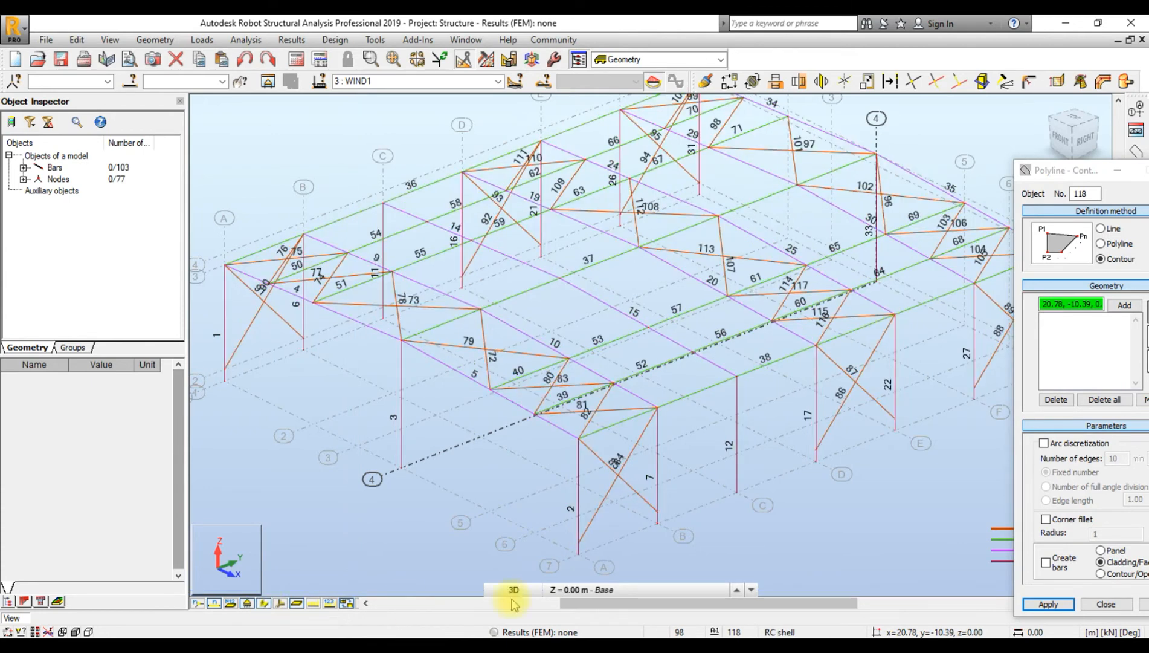
middle_click_drag(855, 582, 780, 495)
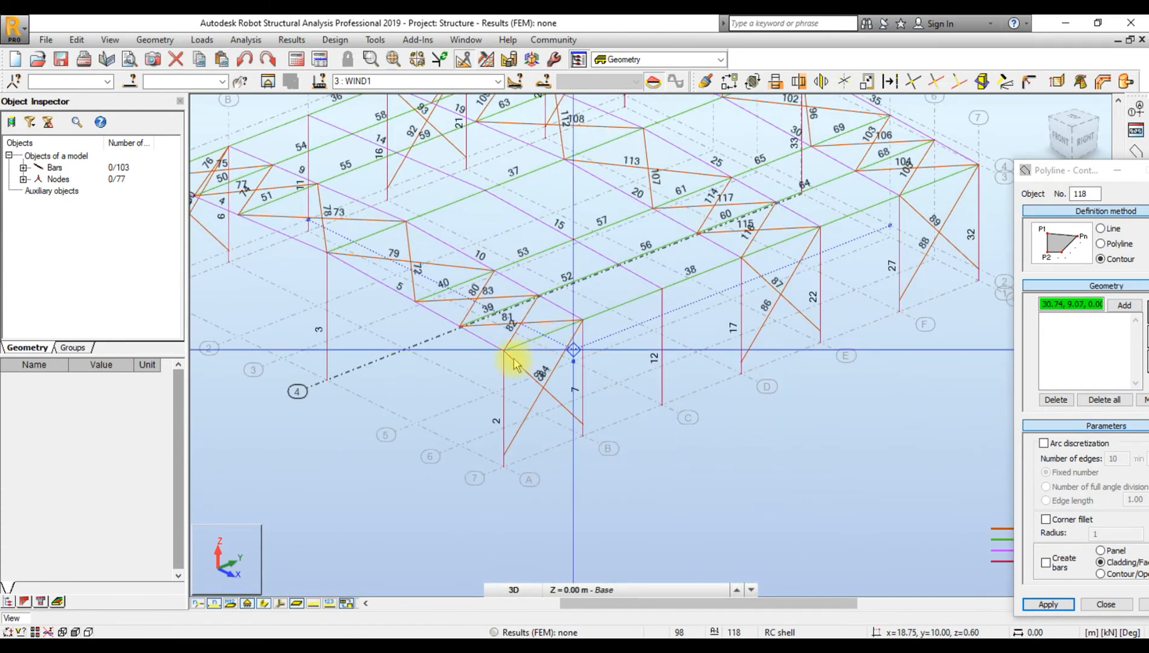
scroll(512, 358, "up", 2)
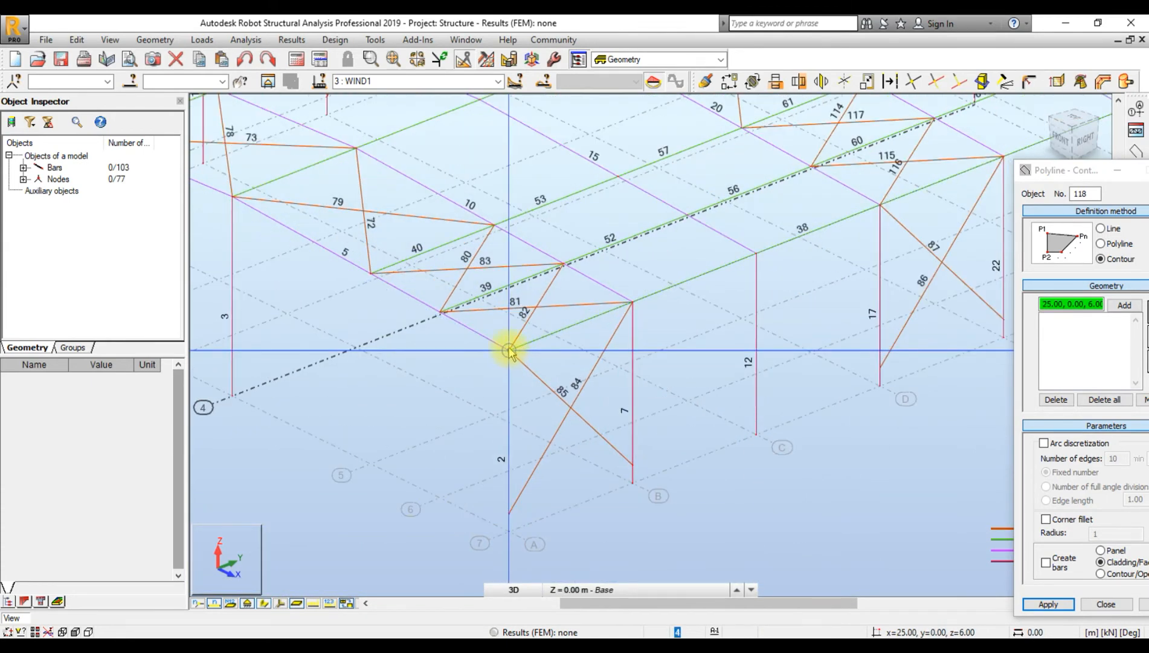
left_click(556, 345)
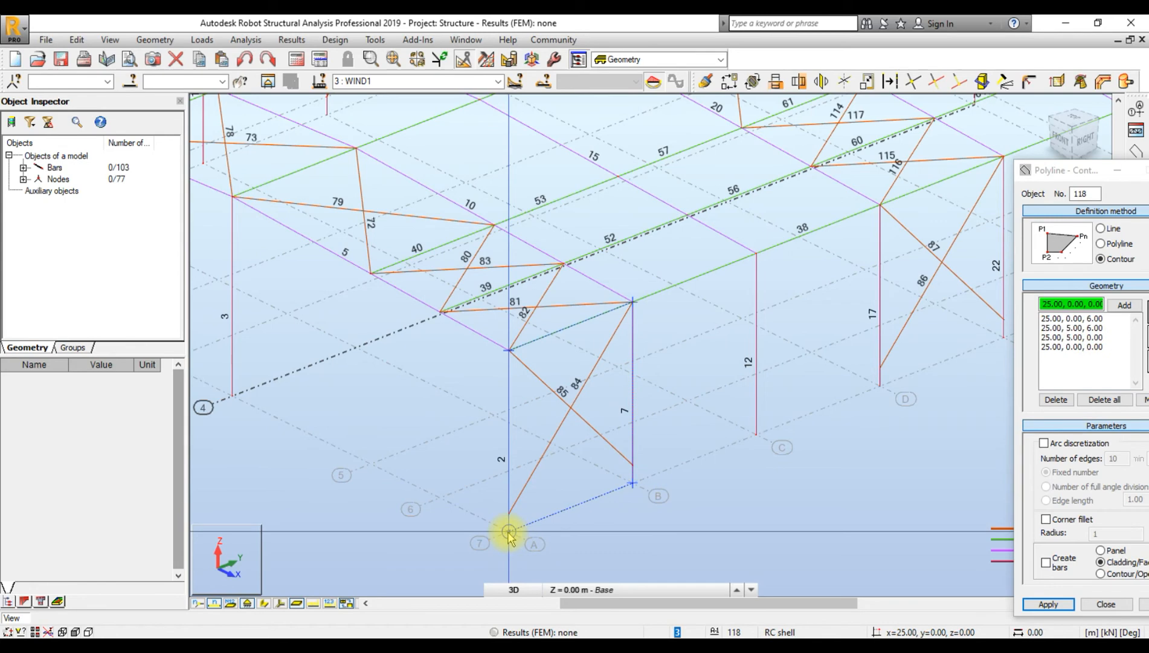
left_click(509, 350)
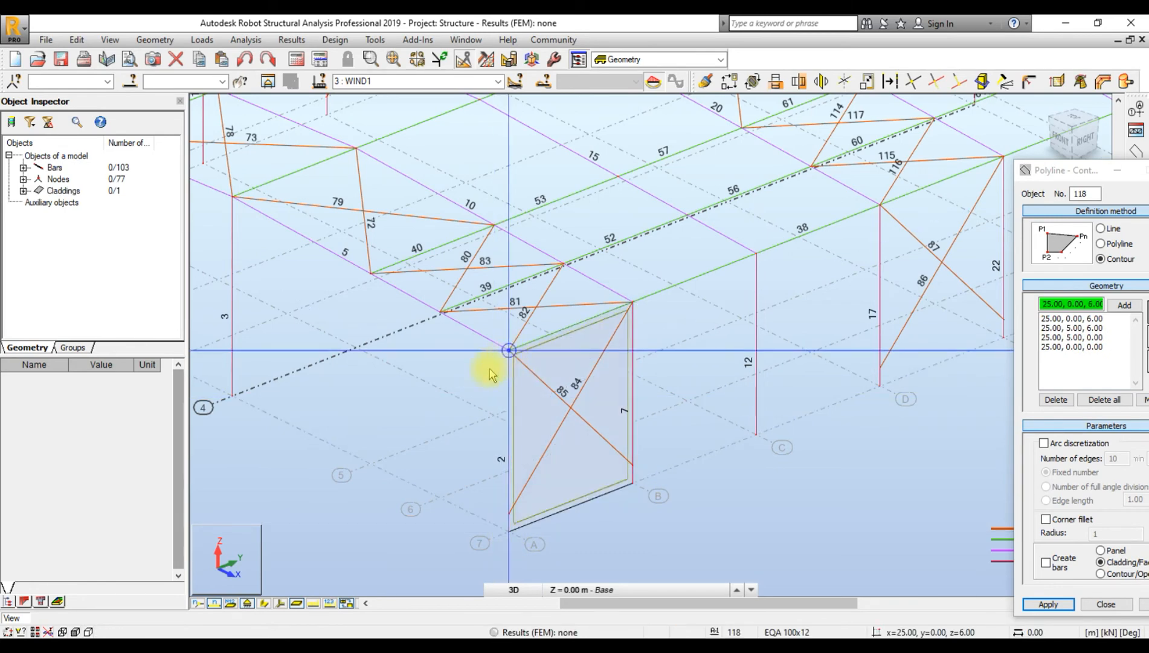
- Draw the gable cladding between columns 2 and 3 through (25,0,0), (25,0,6), (12.5,0,6.6) and (12.5,0,0)
scroll(482, 392, "down", 2)
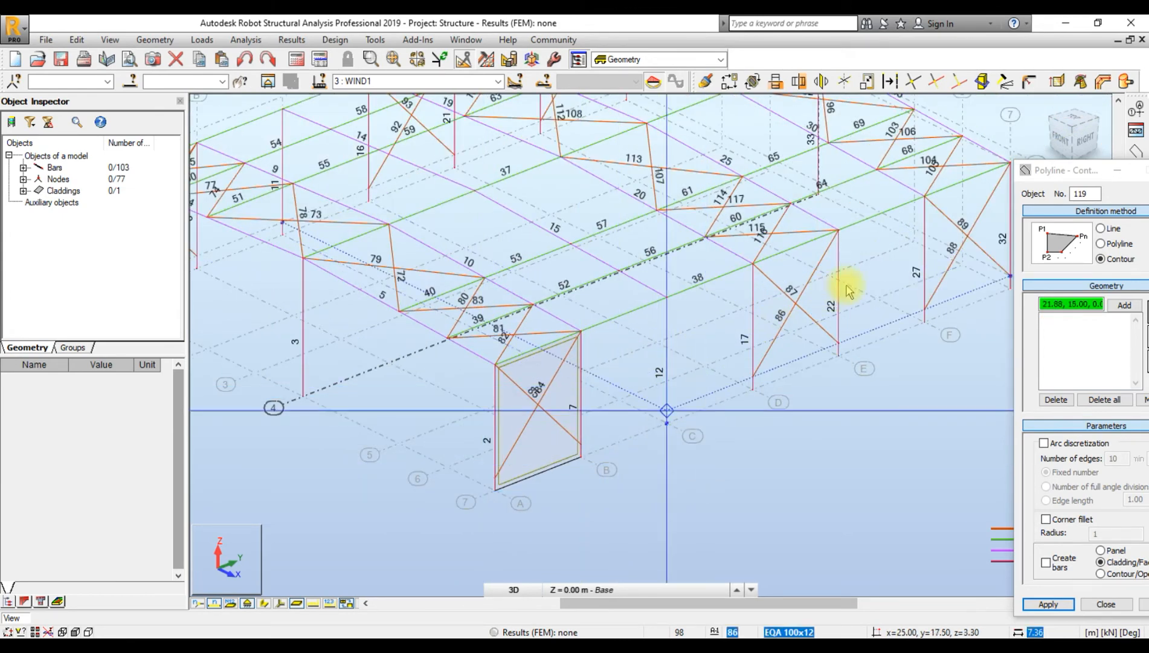
middle_click_drag(477, 455, 651, 444)
left_click(662, 396)
left_click(621, 325)
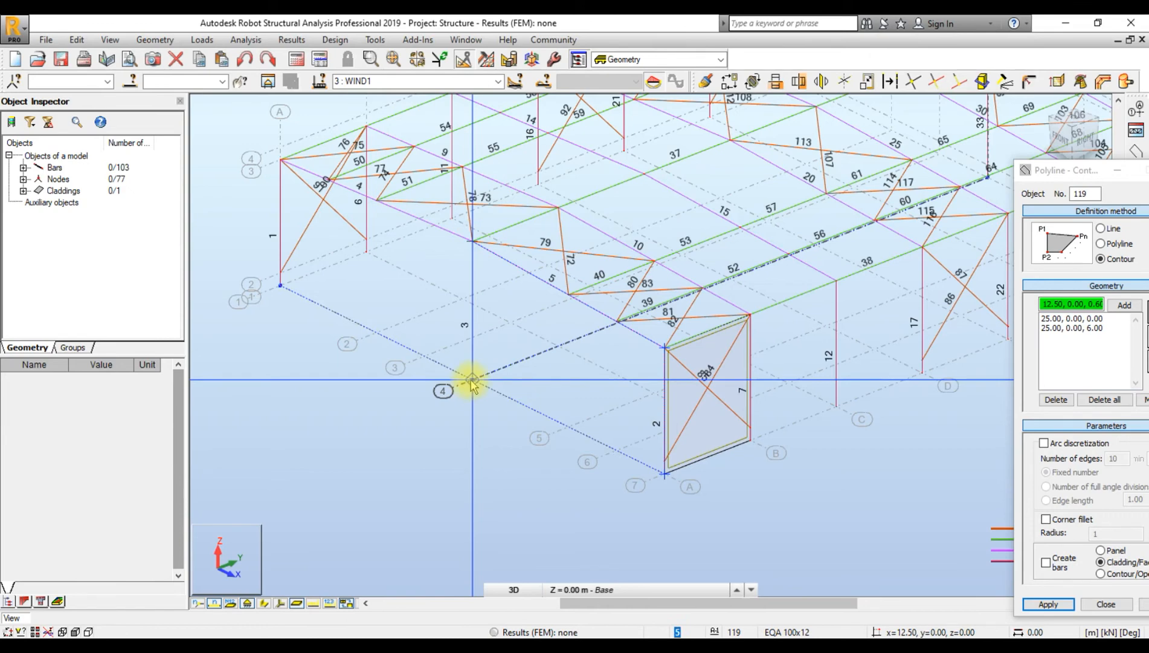
left_click(659, 473)
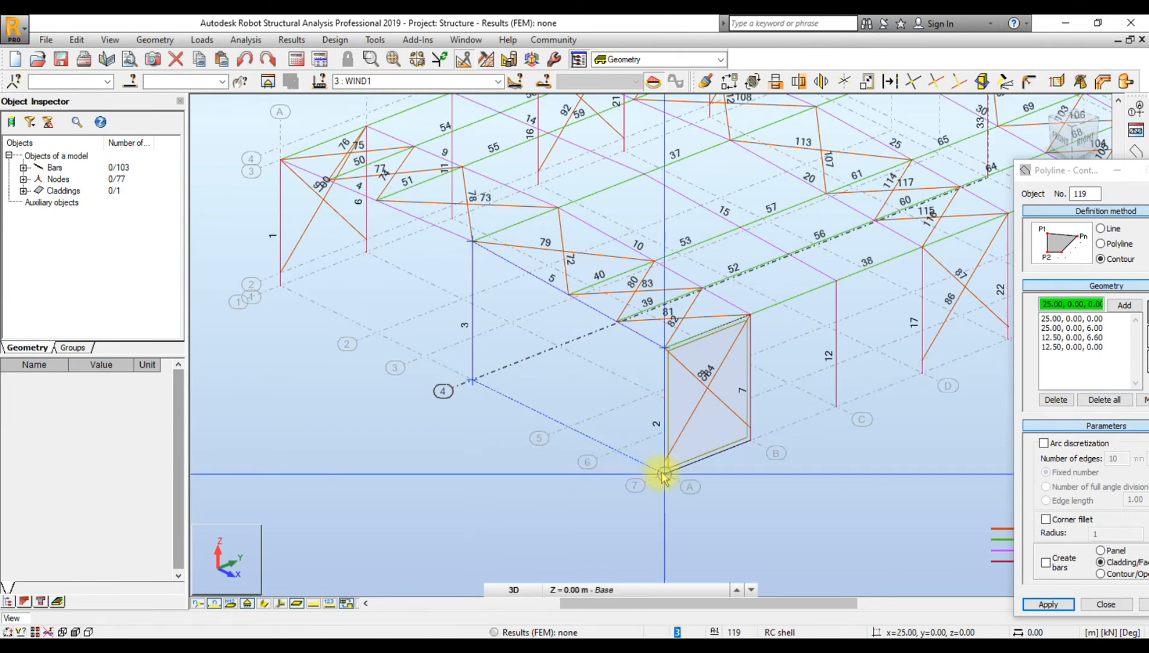
- Draw the first-bay roof cladding through (12.5,0,6.6), (12.5,5,6.6), (25,5,6) and (25,0,6), and end contour definition
scroll(447, 420, "down", 1)
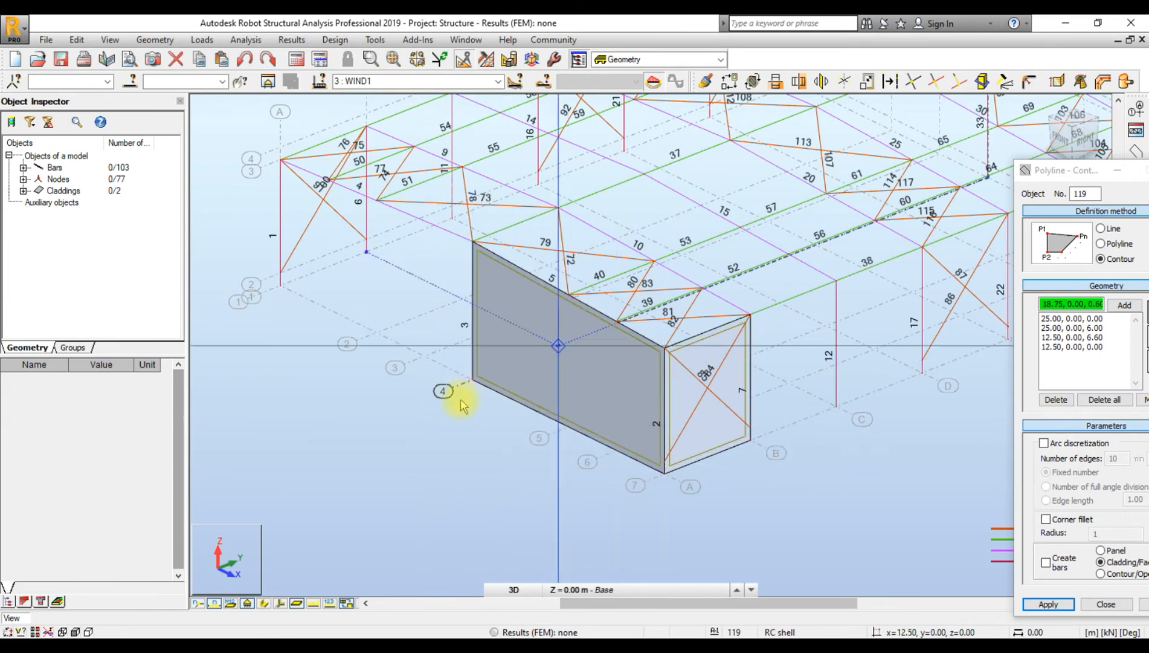
scroll(568, 444, "down", 2)
middle_click_drag(657, 448, 525, 467)
left_click(533, 469)
scroll(534, 469, "up", 4)
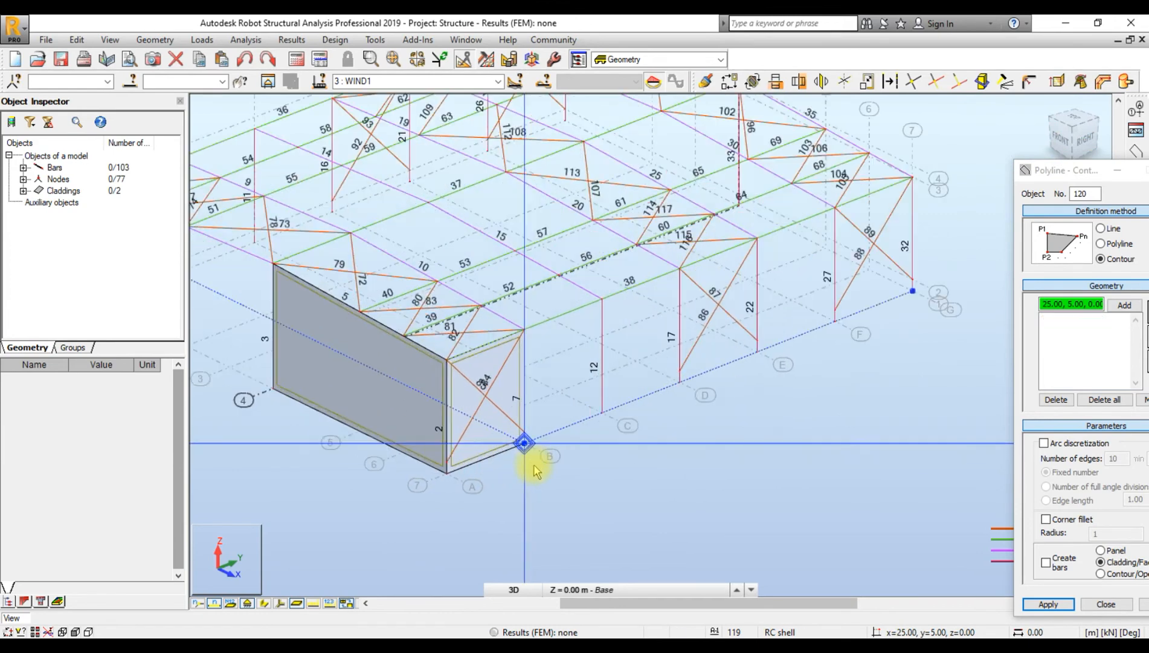
scroll(690, 362, "down", 1)
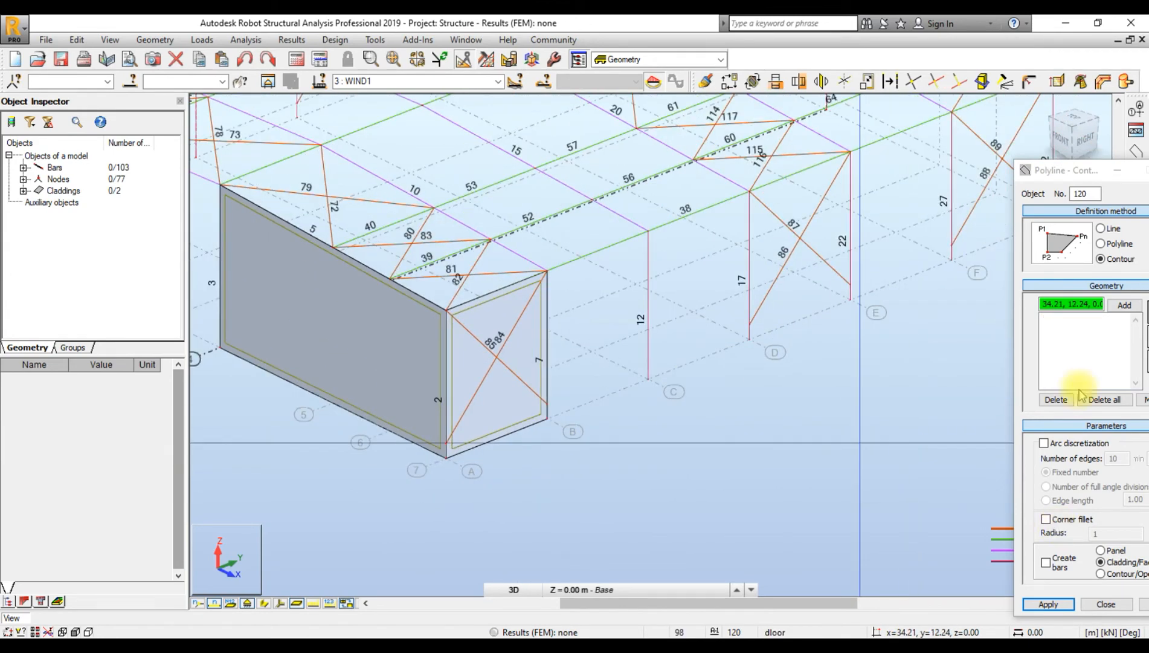
scroll(731, 272, "down", 1)
scroll(694, 273, "down", 1)
scroll(414, 237, "up", 3)
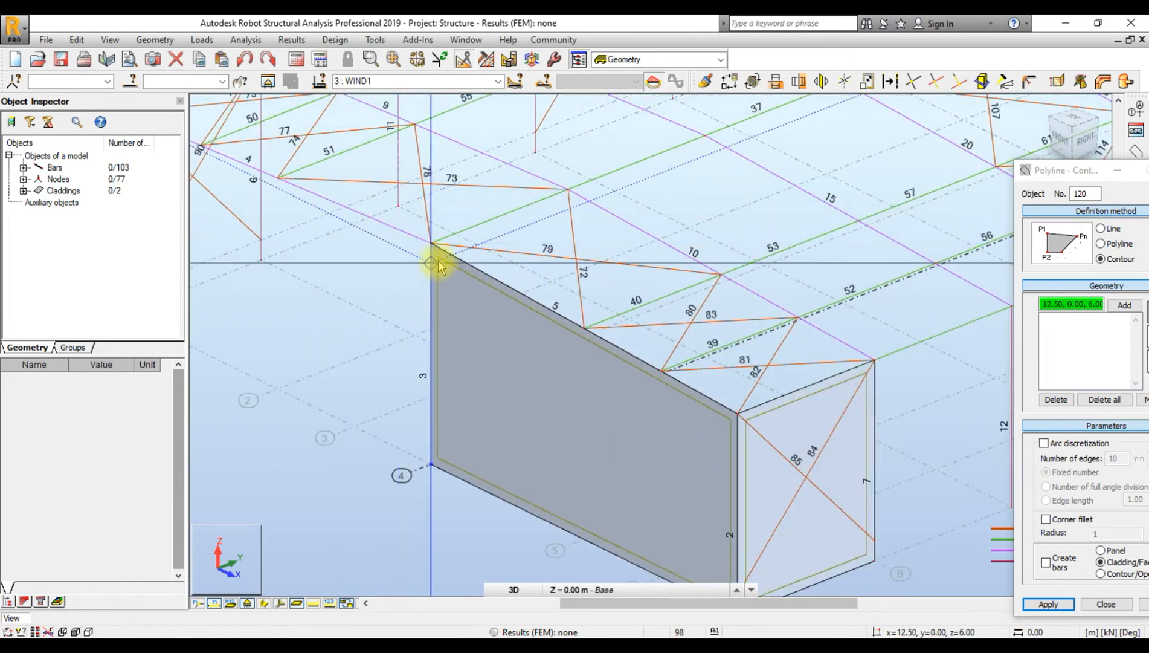
left_click(565, 192)
left_click(568, 191)
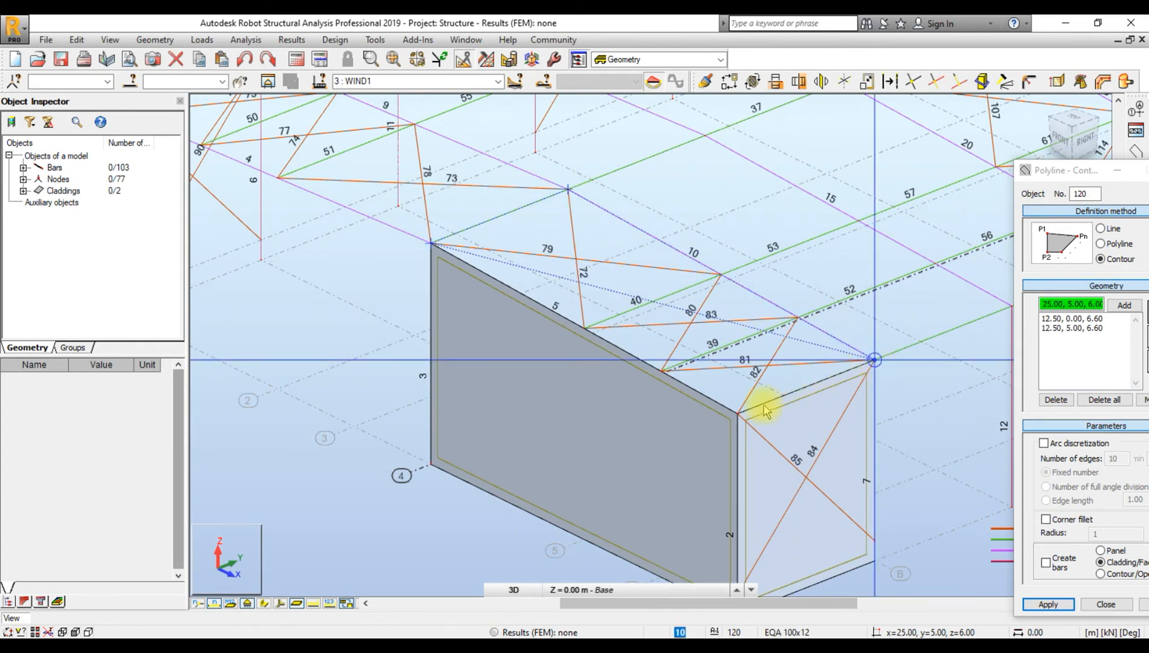
left_click(738, 414)
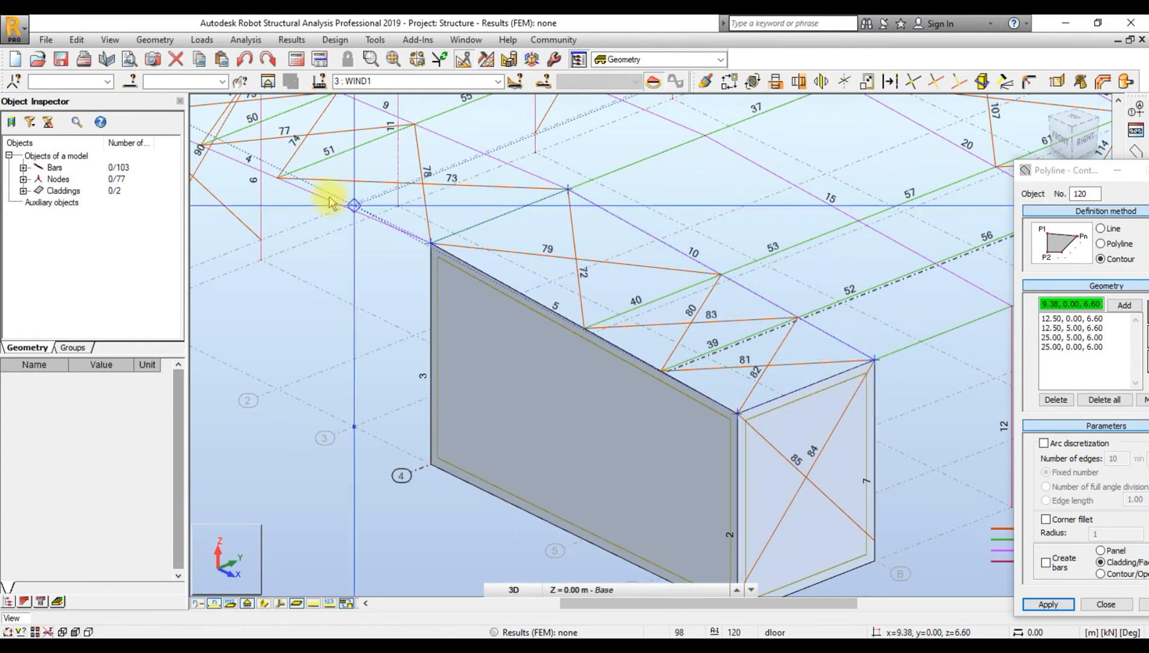
left_click(431, 243)
scroll(431, 244, "down", 3)
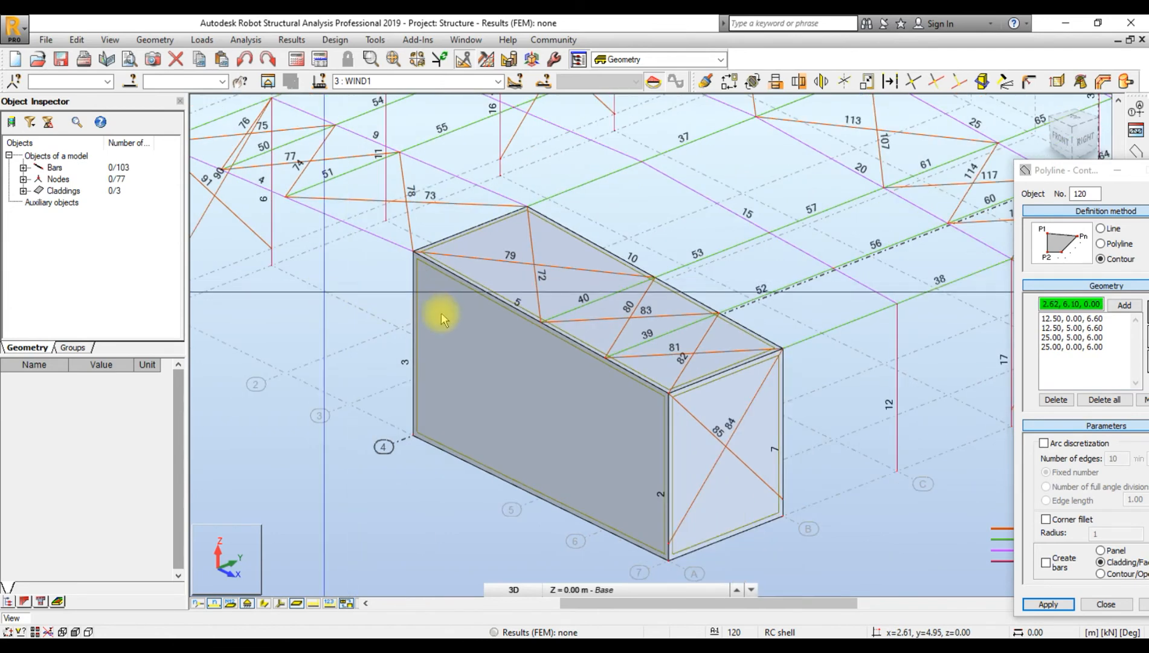
scroll(880, 449, "down", 1)
left_click_drag(1056, 173, 856, 151)
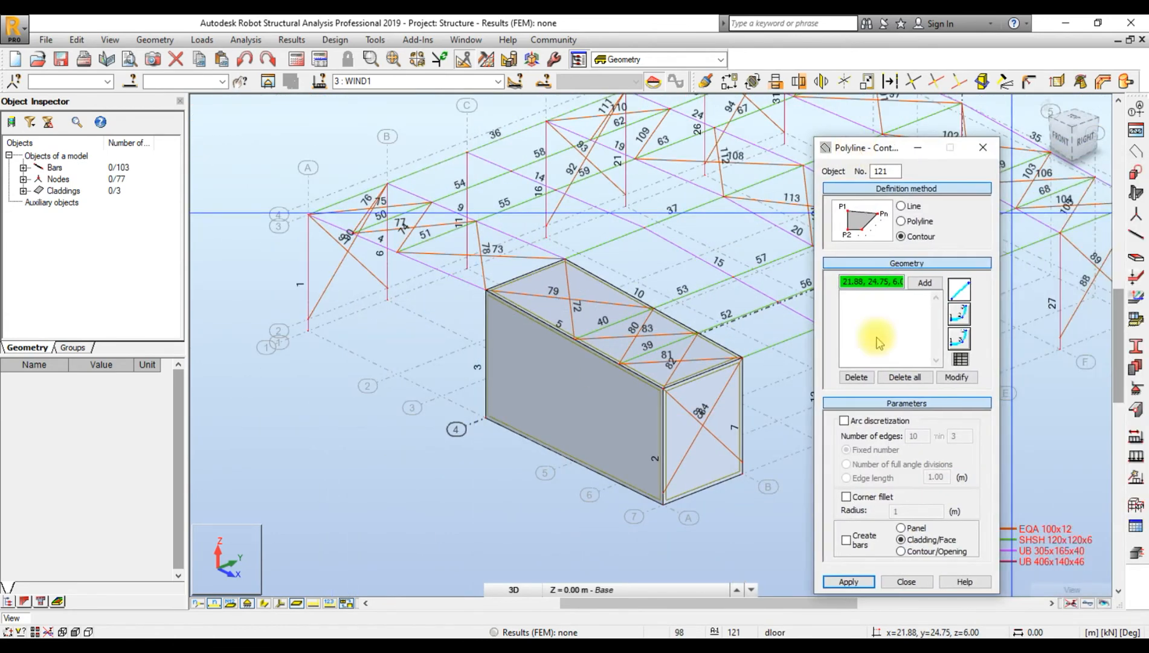
left_click(906, 581)
- Copy the side wall cladding between columns 2 and 7 along the building by translation vector 0,5 with 6 repetitions
scroll(764, 477, "up", 1)
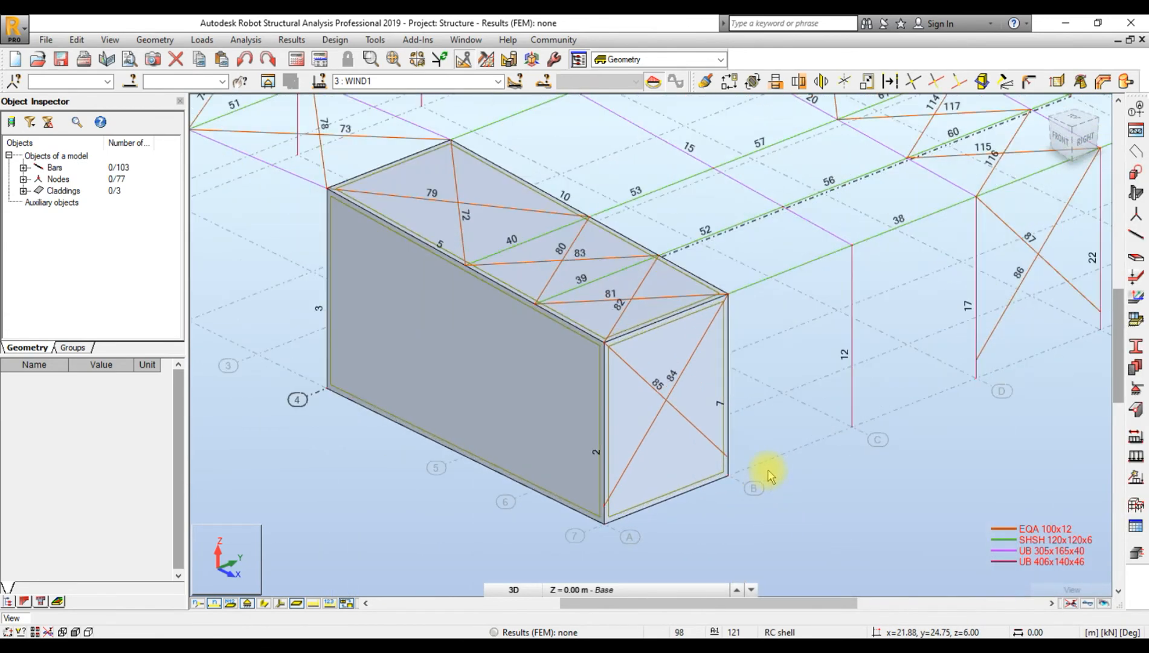
left_click(644, 427)
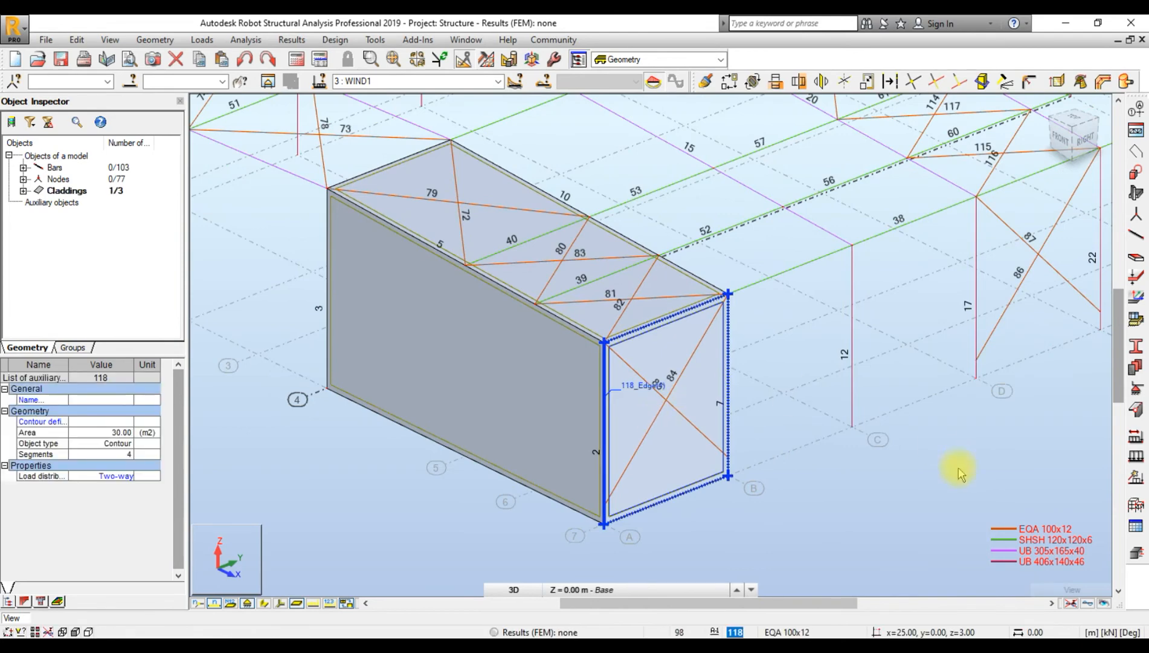
left_click(729, 81)
middle_click_drag(863, 248, 541, 284)
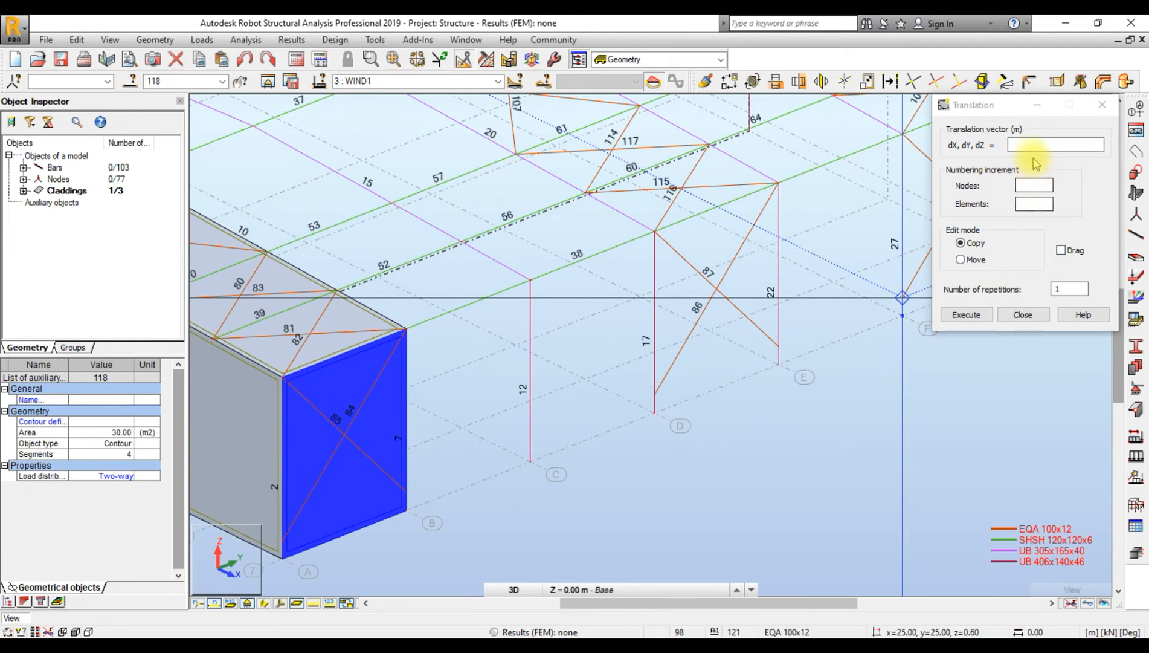
left_click(1037, 145)
type("0")
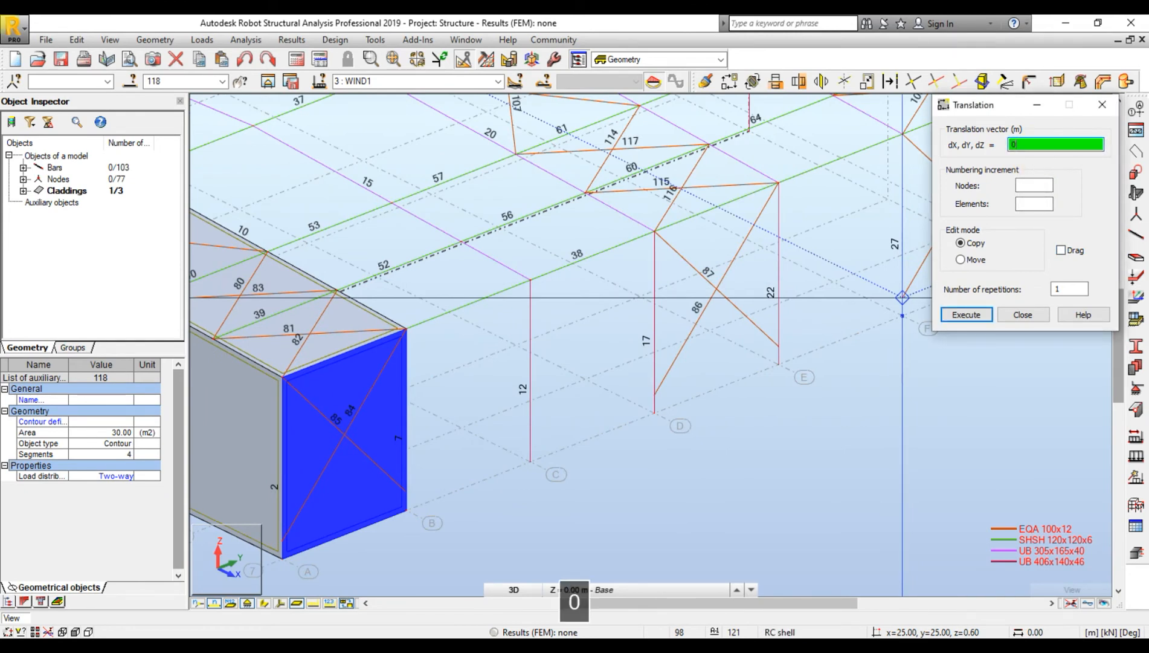
type(",5")
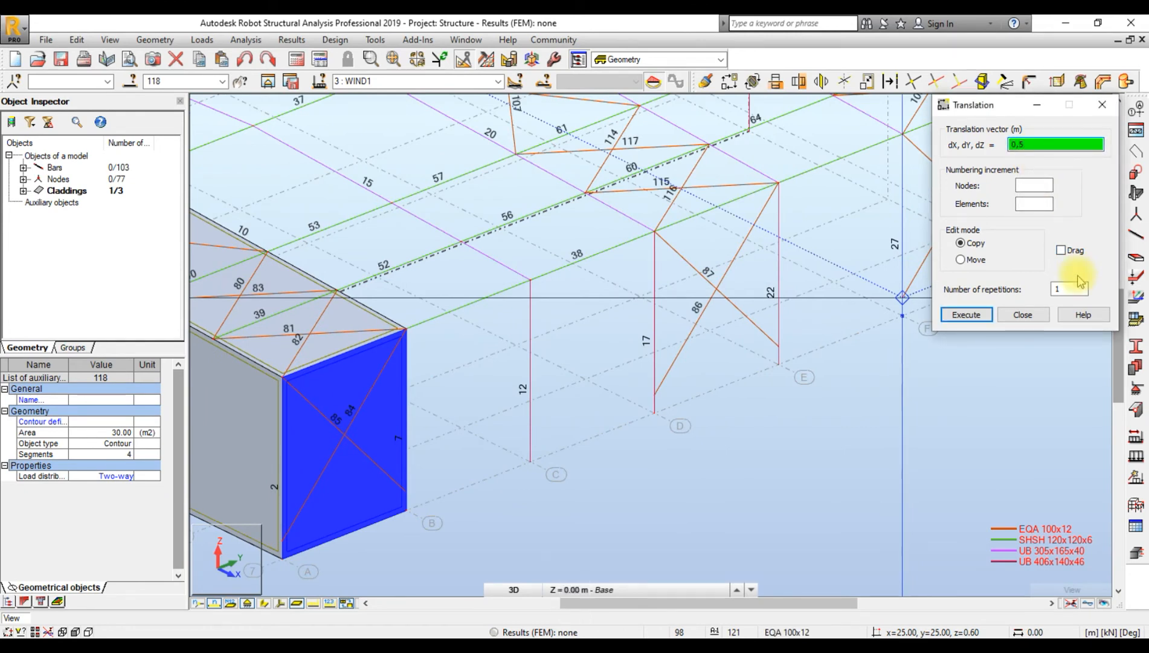
left_click(1079, 289)
type("6")
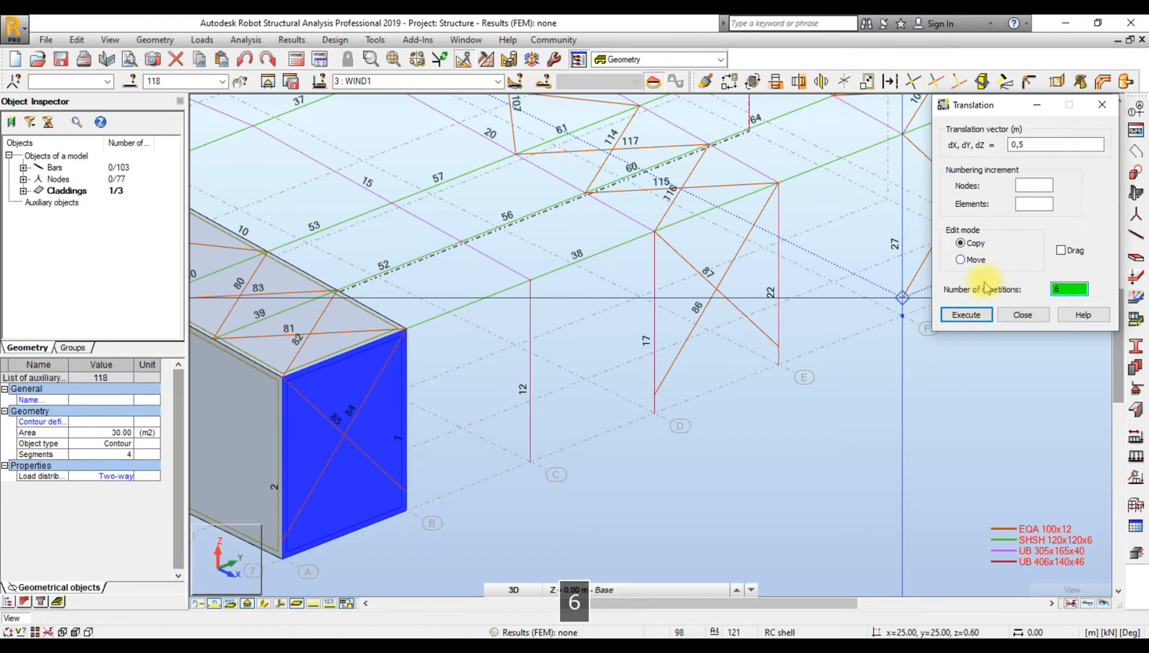
left_click(966, 314)
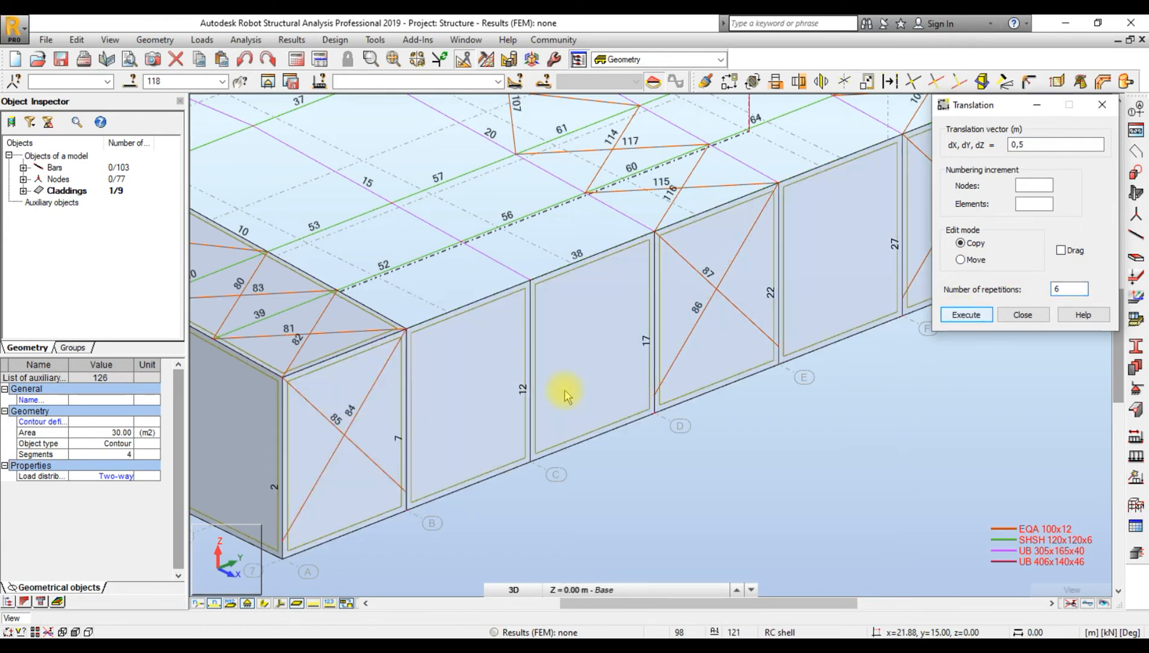
- End the translation and delete the surplus wall cladding copy extending beyond axis G
scroll(587, 411, "down", 5)
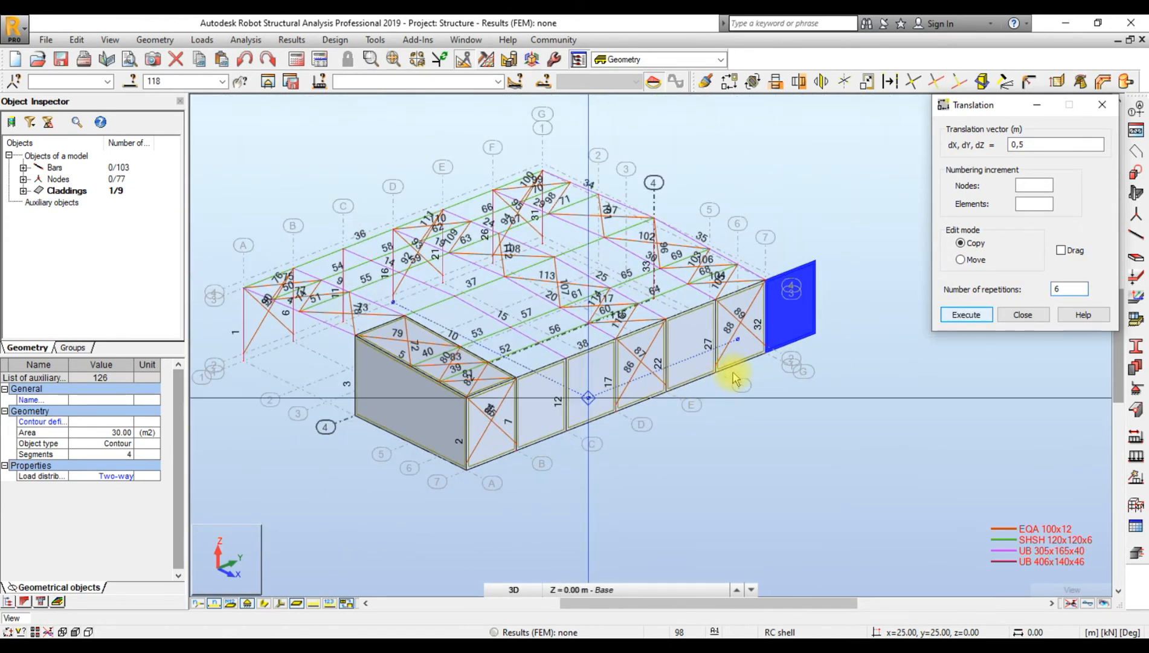
scroll(756, 326, "up", 5)
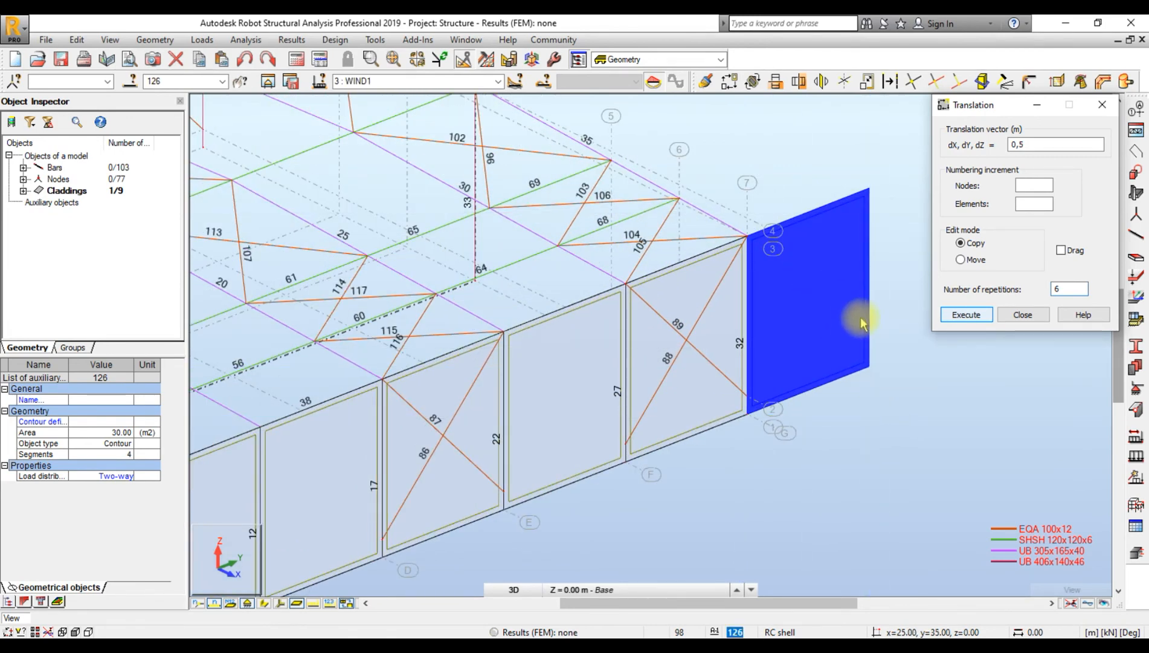
left_click(1023, 314)
key("Delete")
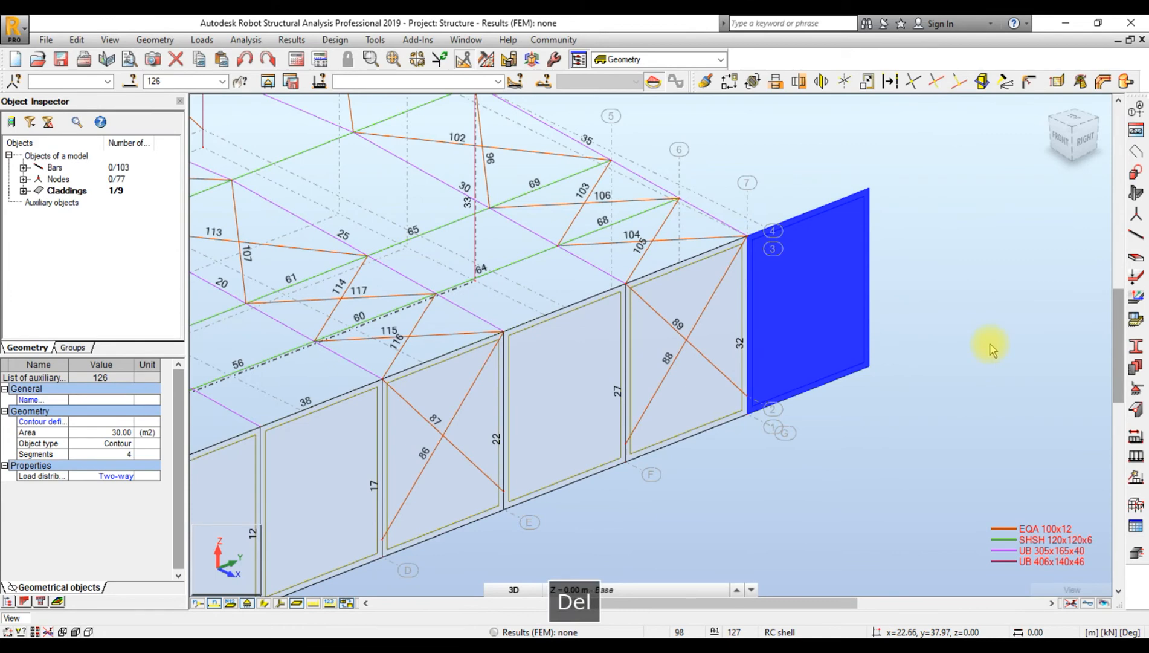
- Select the roof cladding of the first bay between axes A and B, keeping the whole building in view
scroll(870, 326, "down", 5)
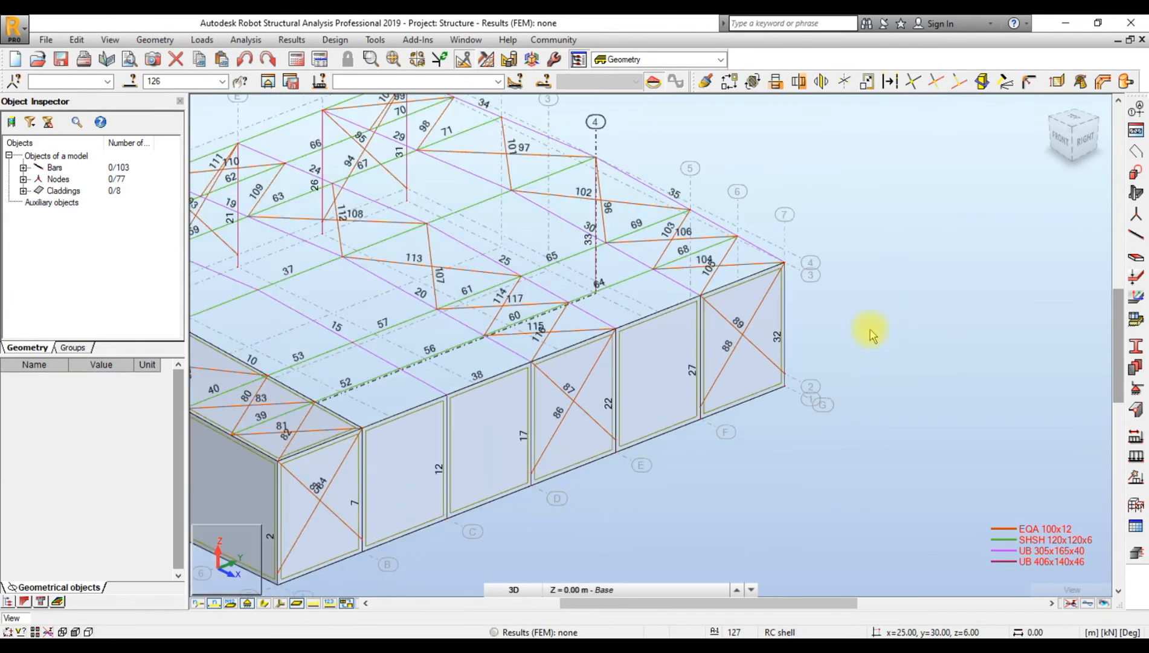
scroll(385, 350, "up", 1)
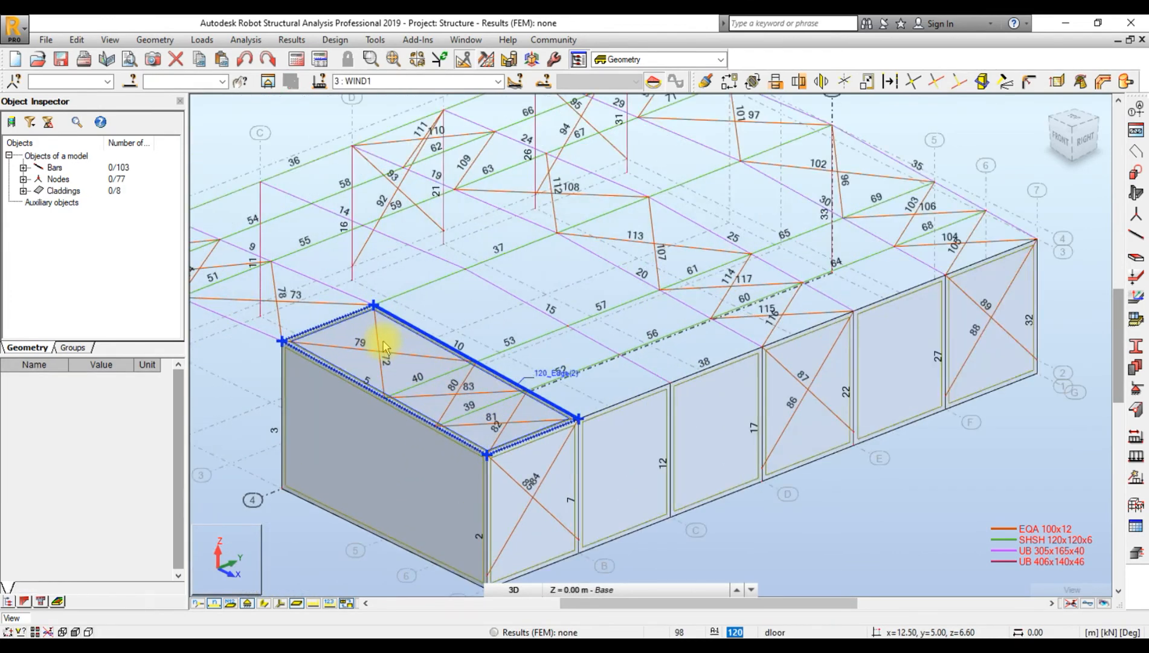
left_click(385, 349)
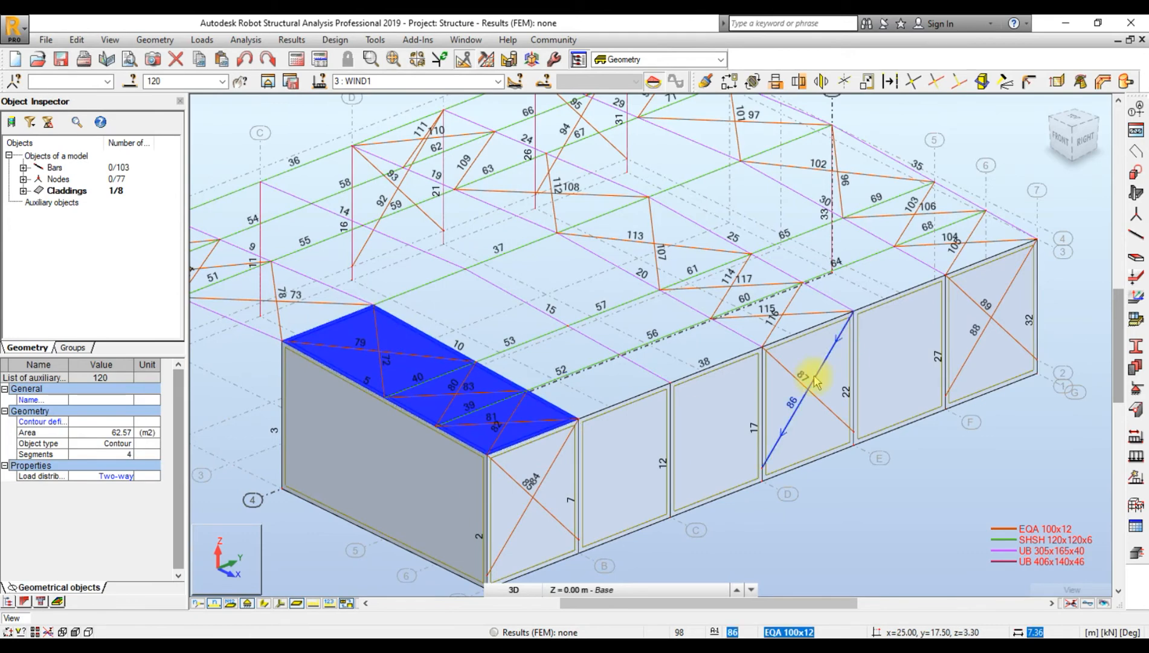
scroll(815, 381, "down", 1)
scroll(816, 381, "down", 1)
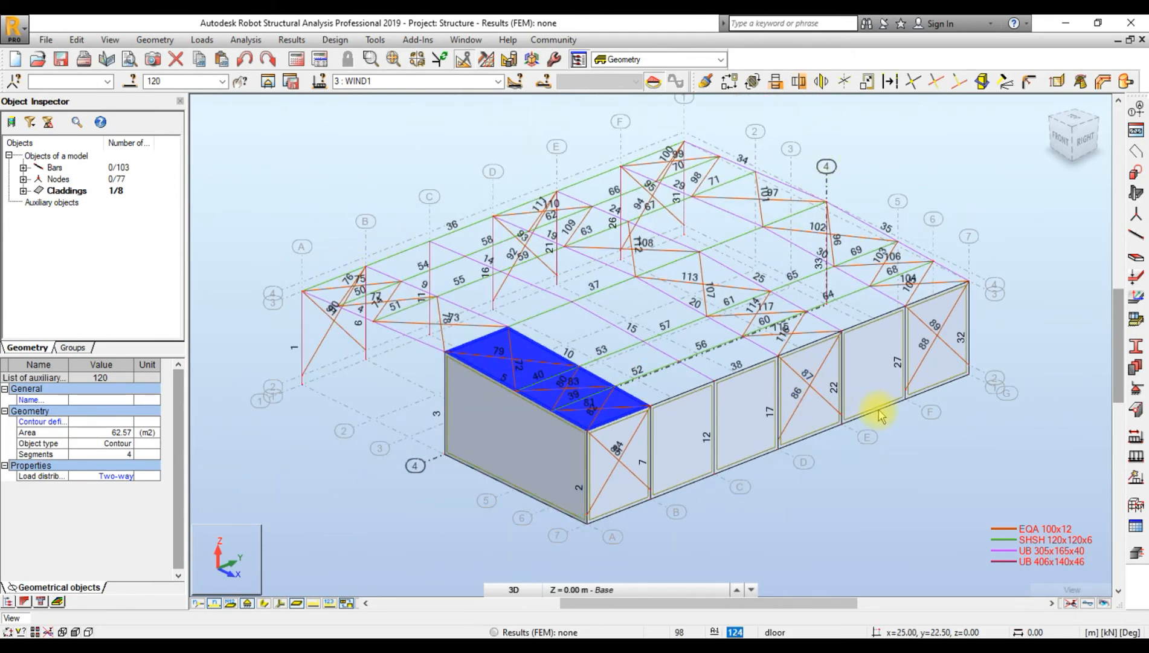
key("alt+e")
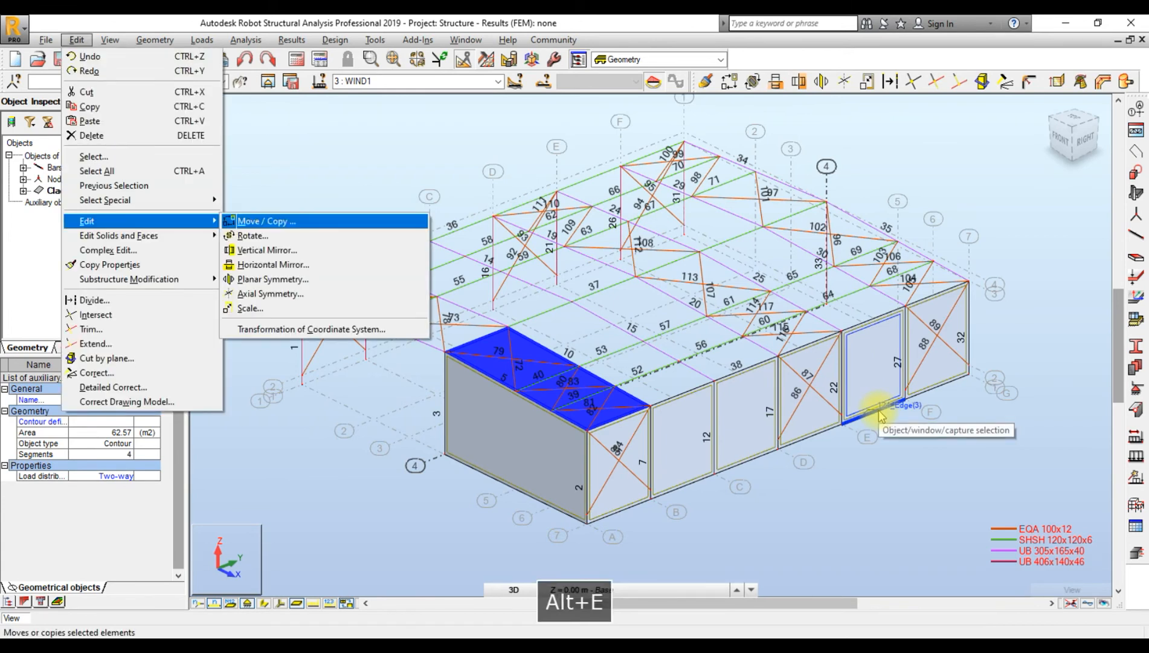
key("alt+m")
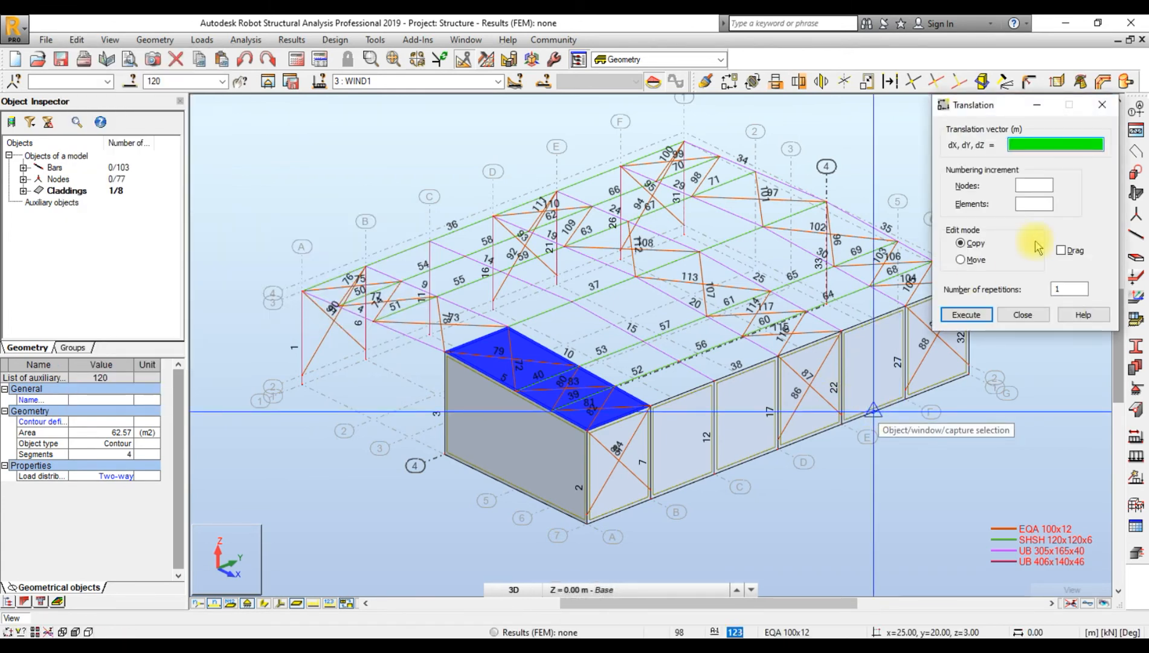
left_click(1022, 314)
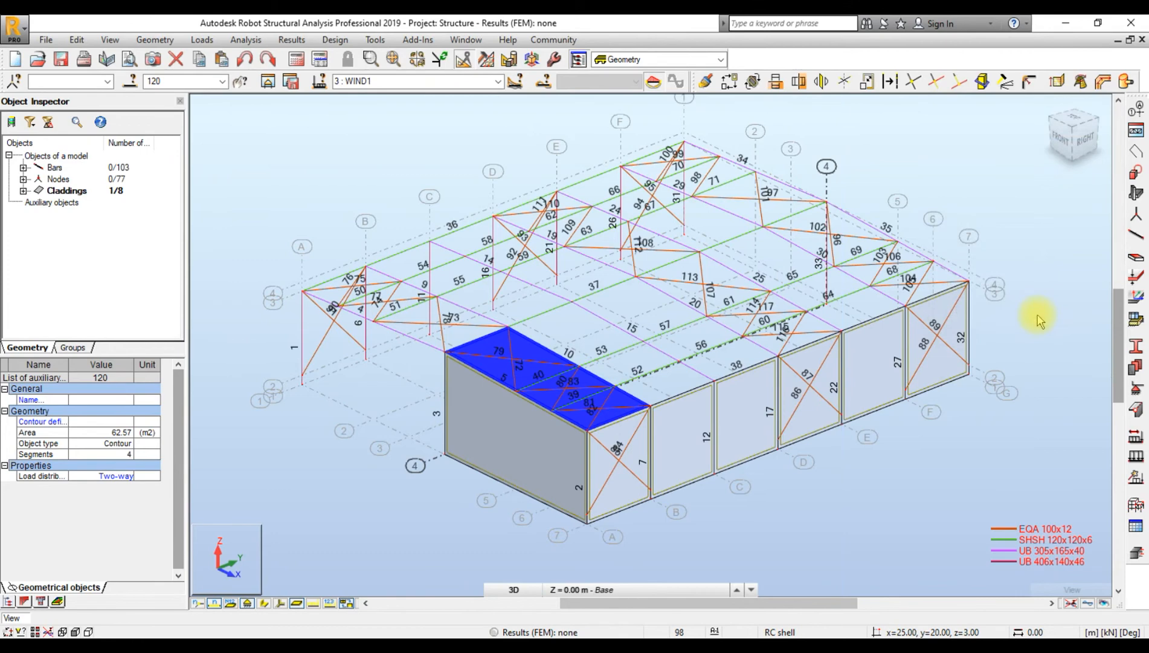
- Mirror a copy of the selected roof cladding about the vertical YZ plane through the ridge node at (12.5,0,6.6)
key("alt+e")
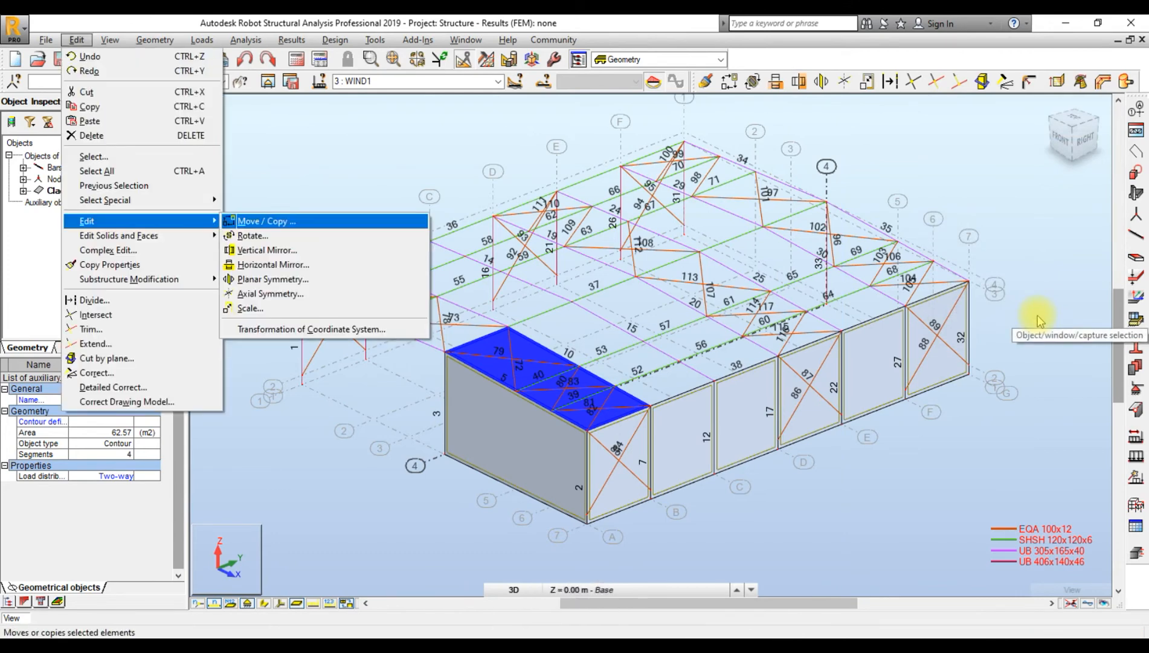
key("alt+v")
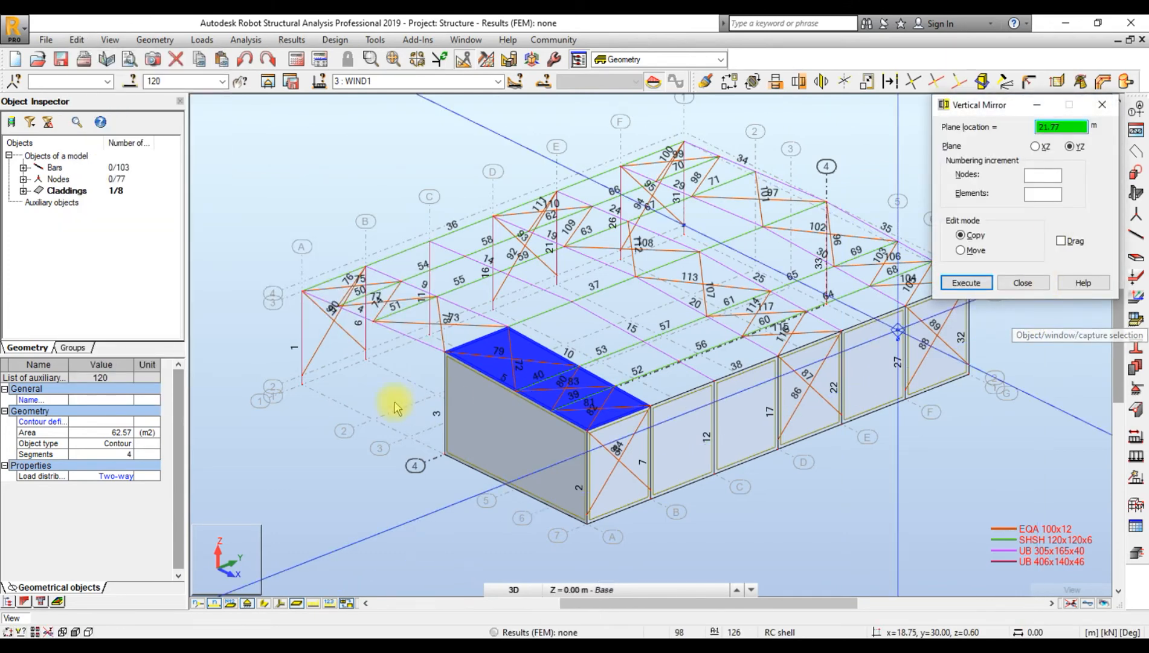
left_click(444, 350)
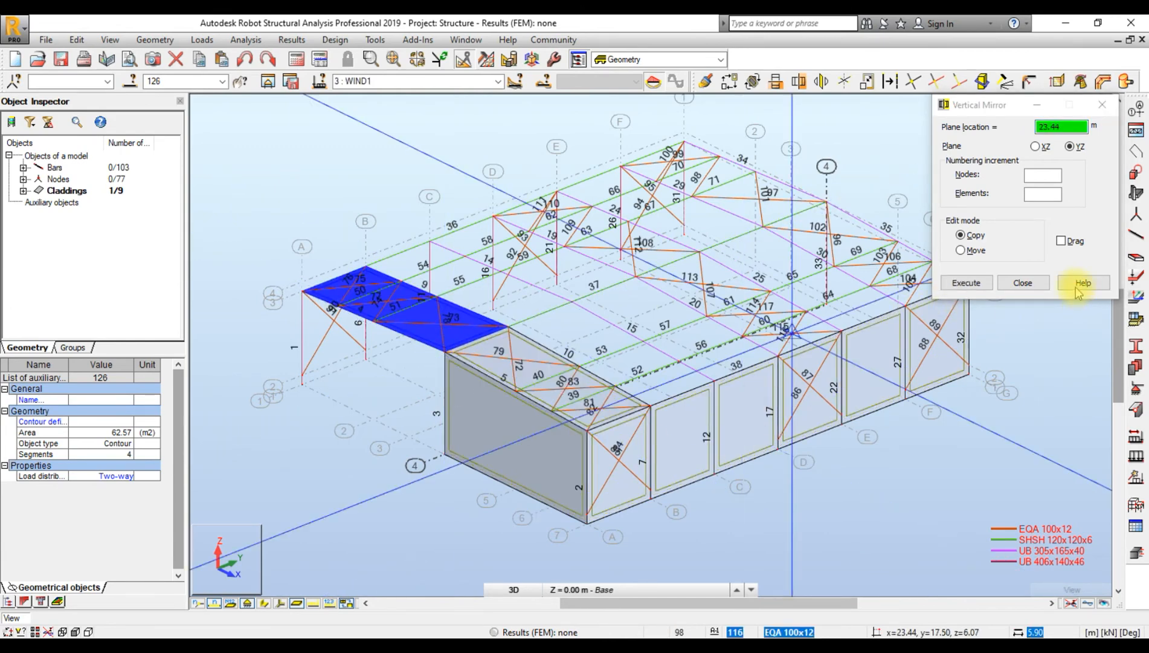
left_click(1023, 283)
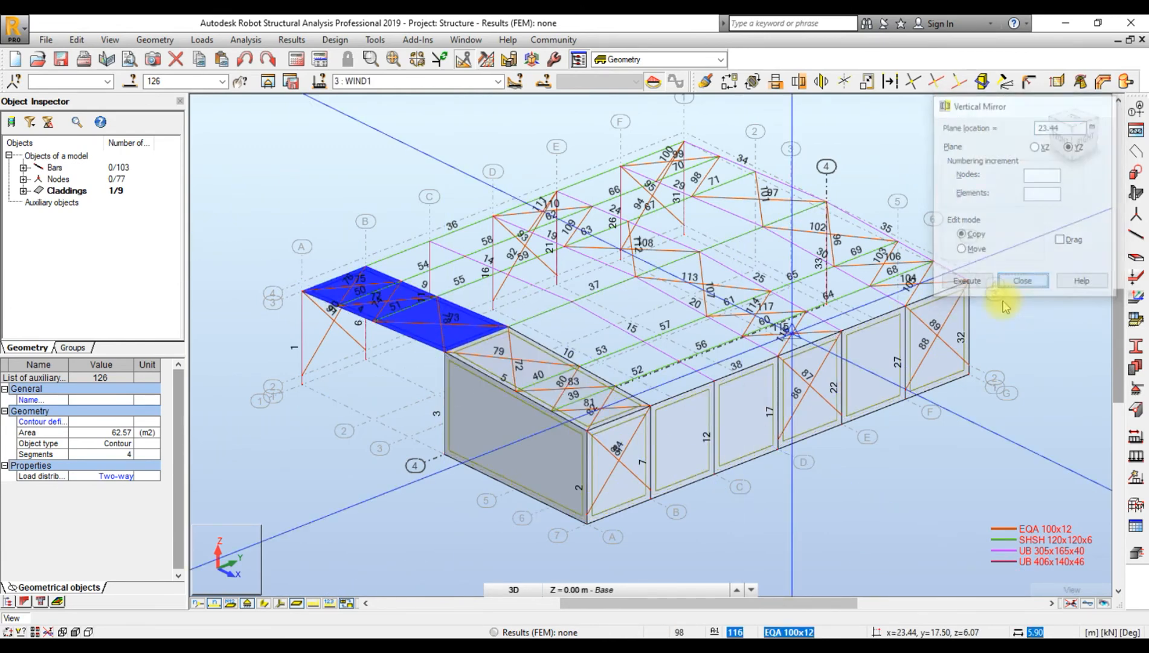
- Copy both first-bay roof claddings along the building by translation vector 0,5 with 6 repetitions
left_click(532, 373, "ctrl")
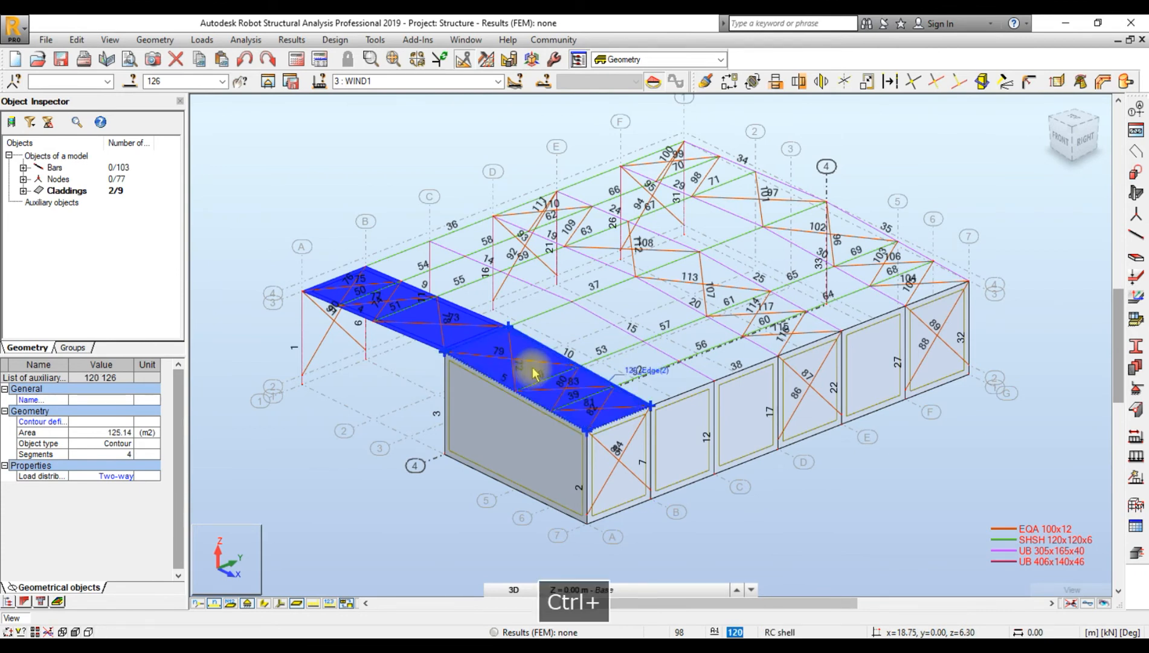
left_click(729, 81)
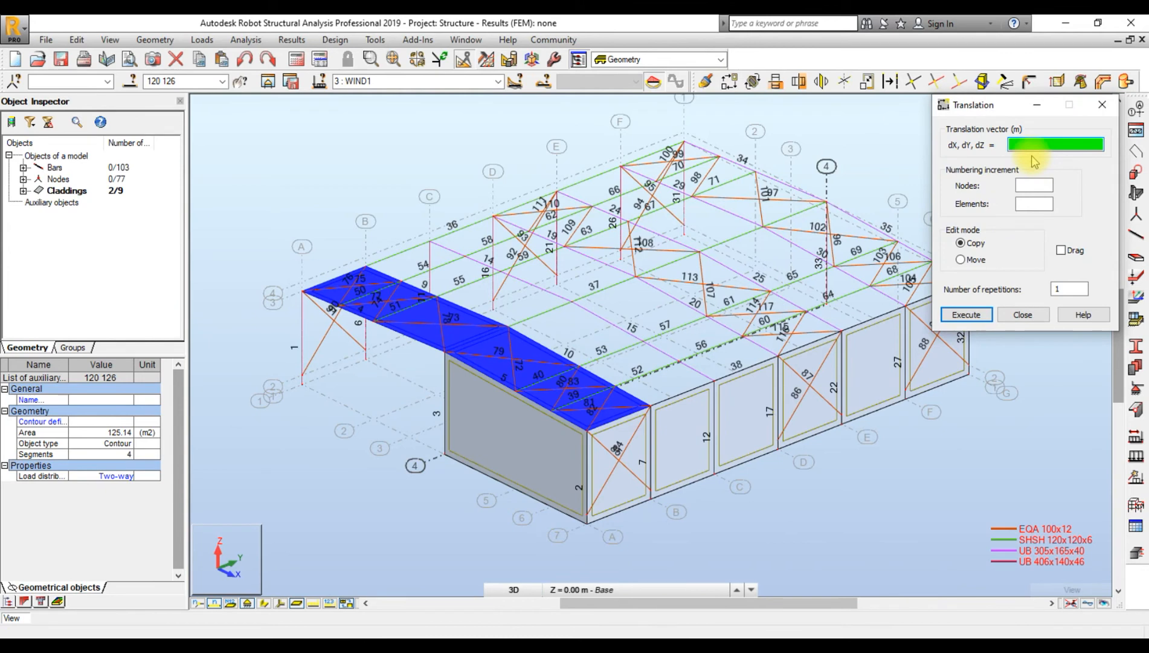
type("0,5")
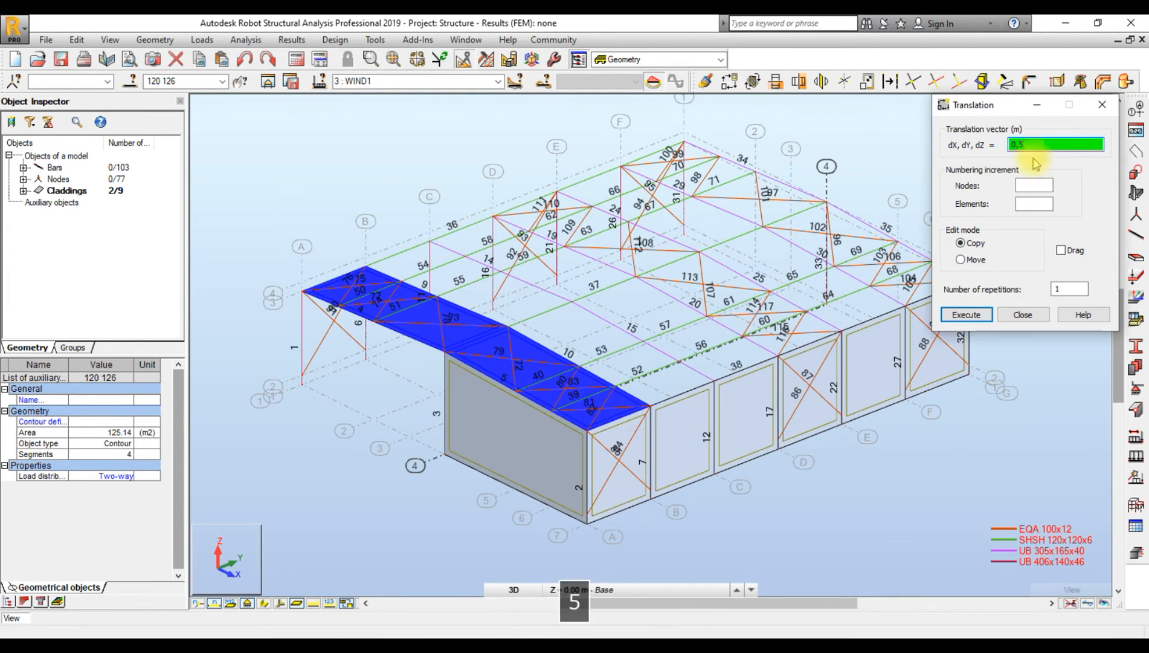
key("Tab")
type("6")
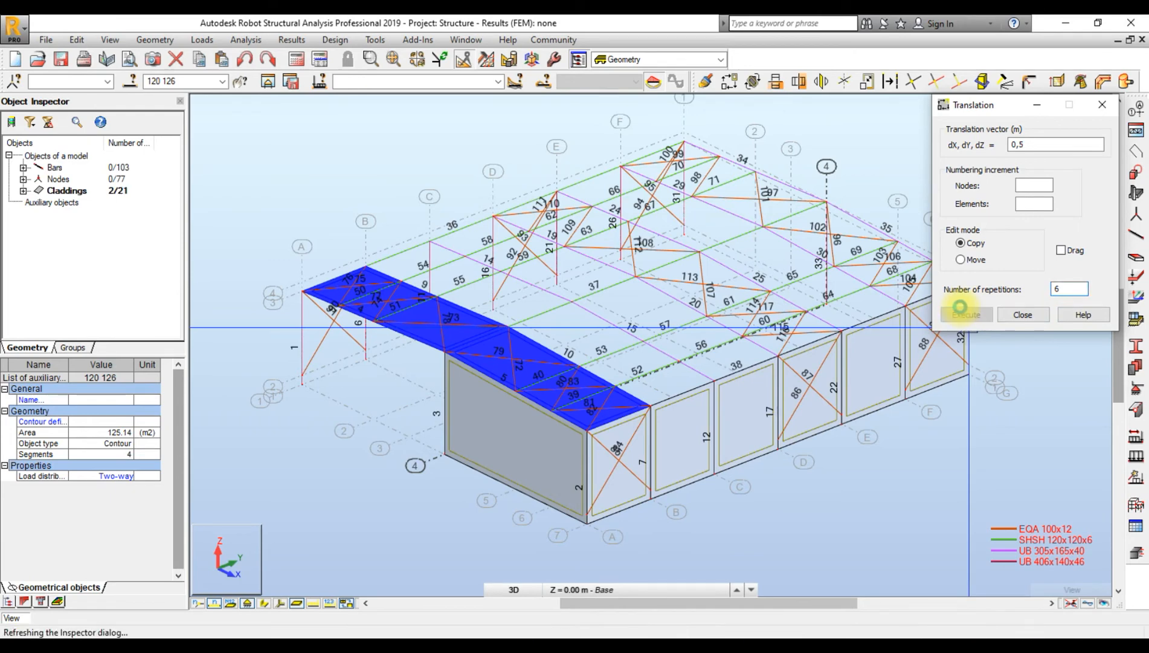
- End the translation and delete the two surplus roof cladding copies extending beyond axis G
middle_click_drag(716, 381, 866, 336)
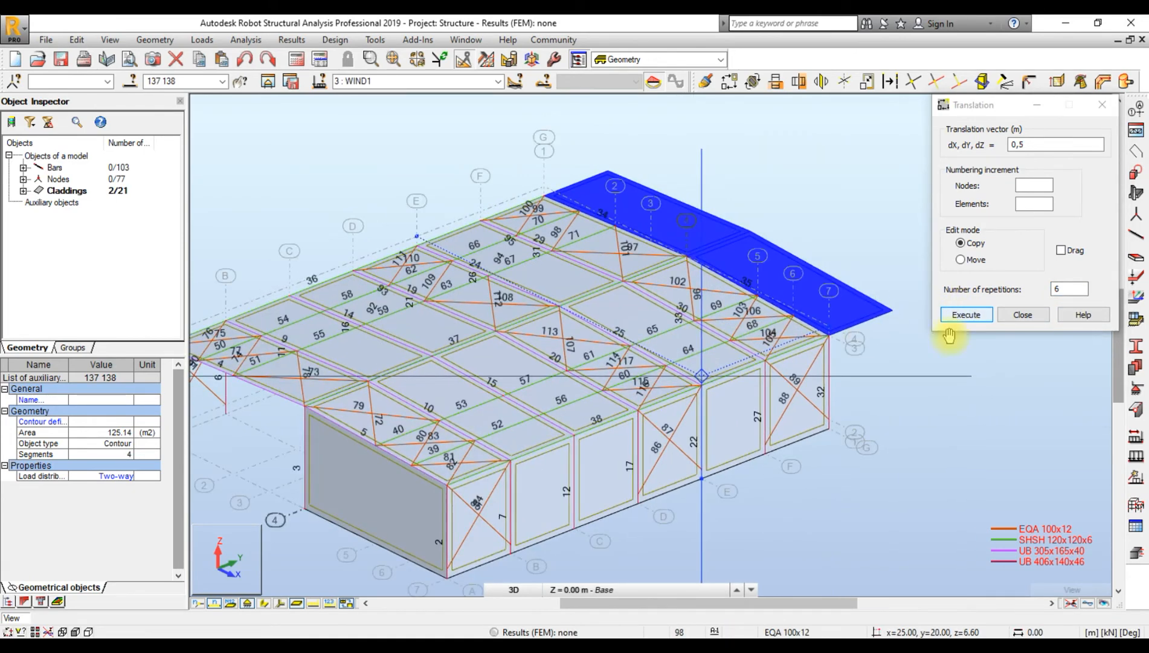
left_click(1025, 314)
key("Delete")
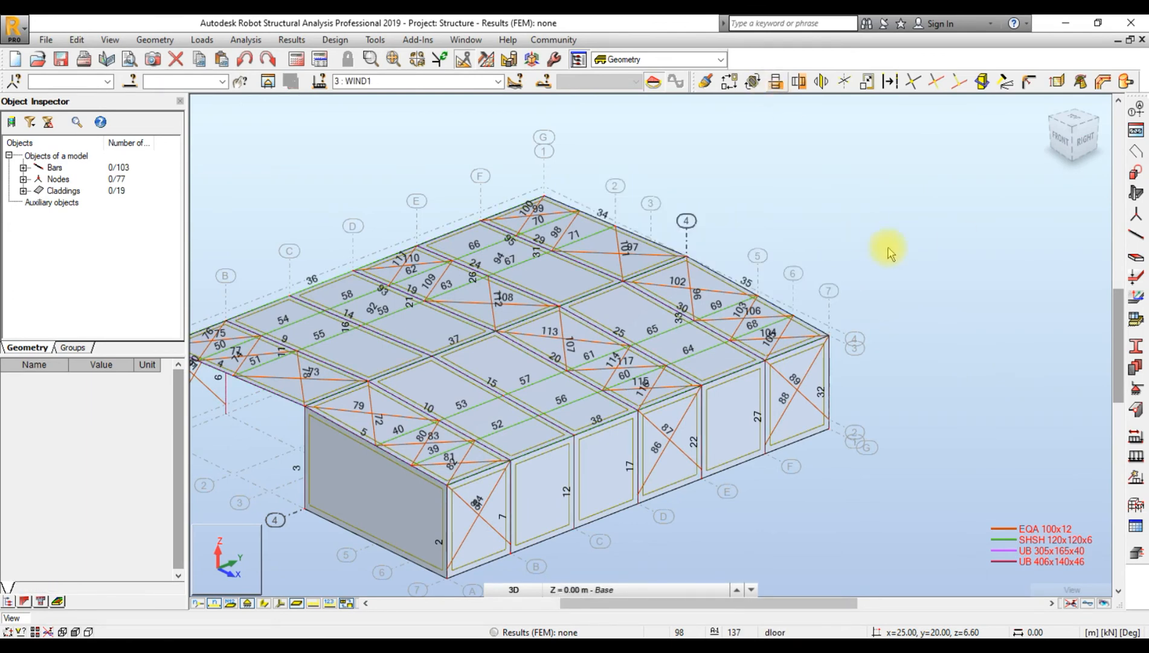
- Set up a closed contour of type Cladding/Face for the gable wall on axis G, with nothing selected
scroll(885, 247, "down", 2)
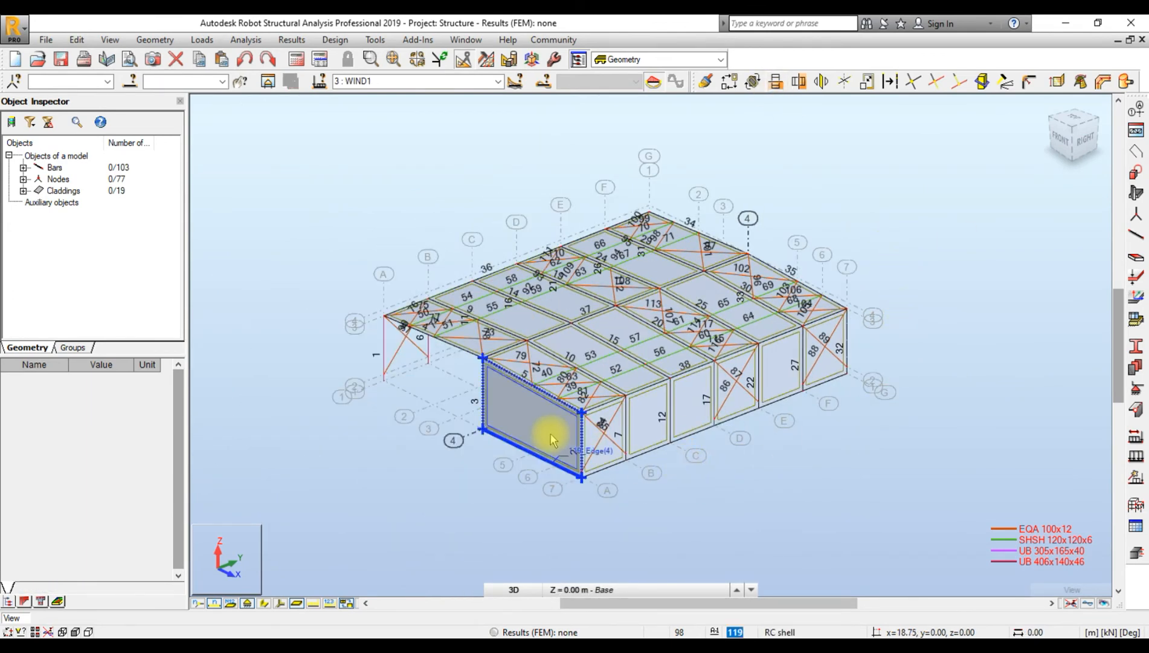
left_click(551, 438)
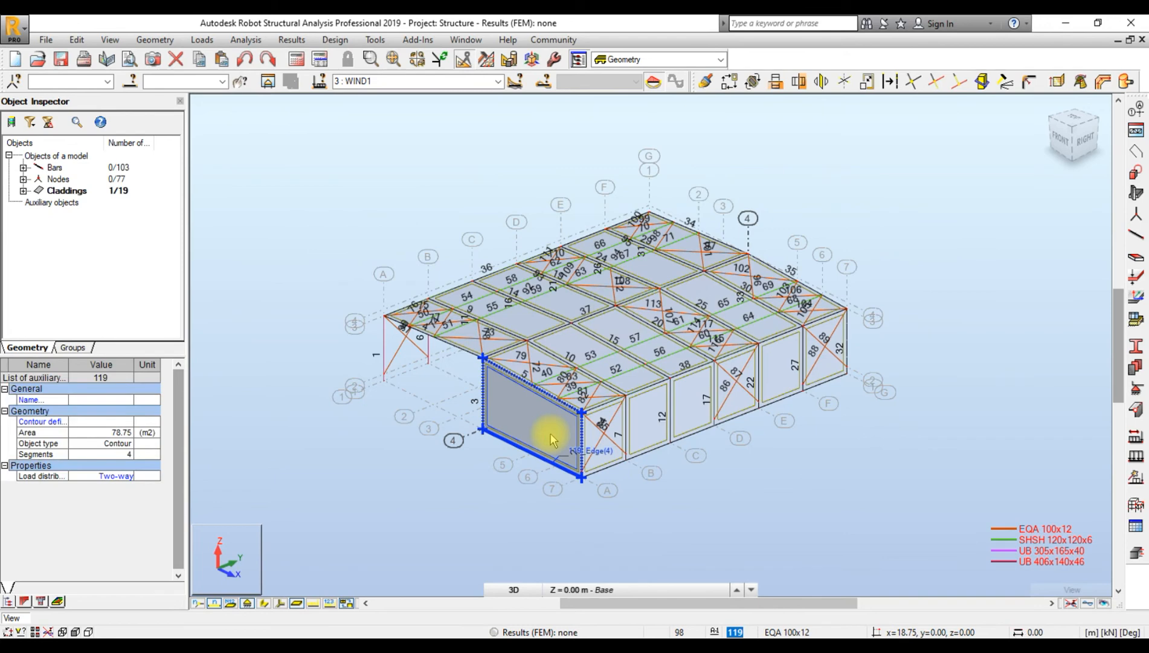
middle_click_drag(771, 462, 817, 464, "shift")
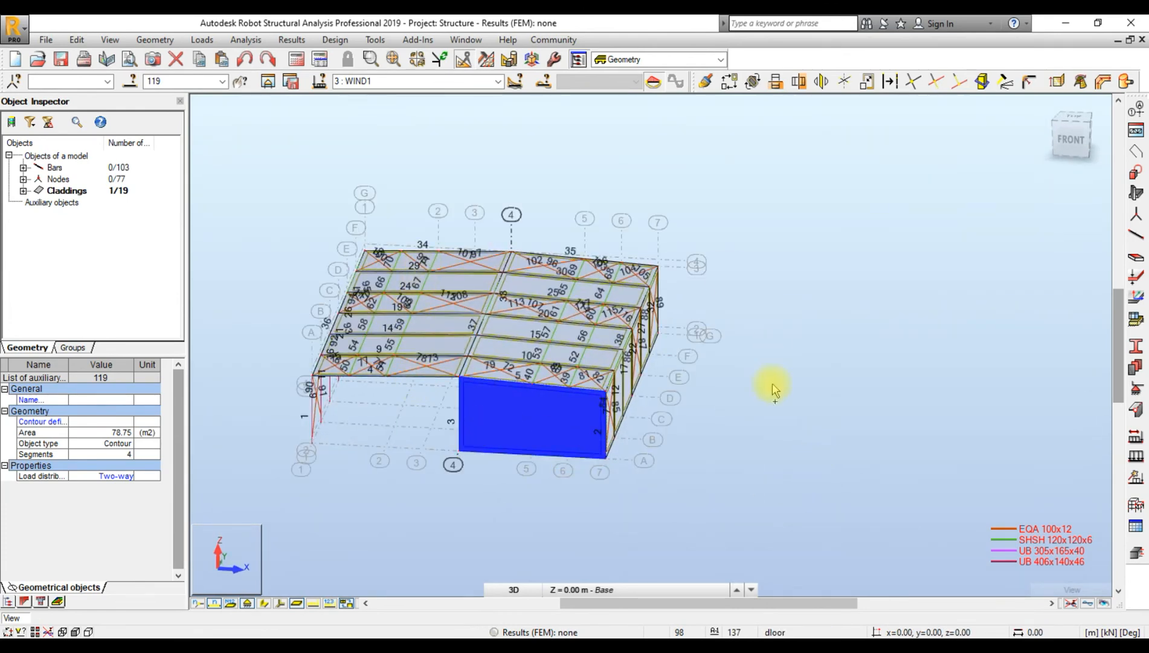
middle_click_drag(770, 382, 597, 378, "shift")
middle_click_drag(612, 385, 634, 407, "shift")
key("Escape")
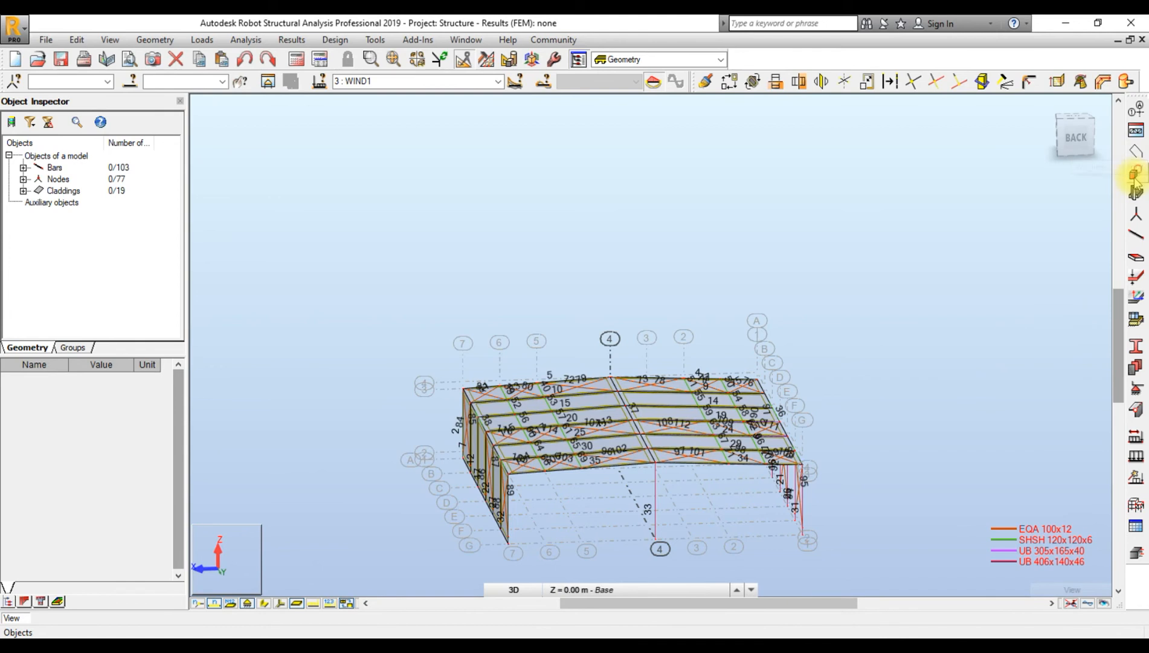
left_click(1136, 151)
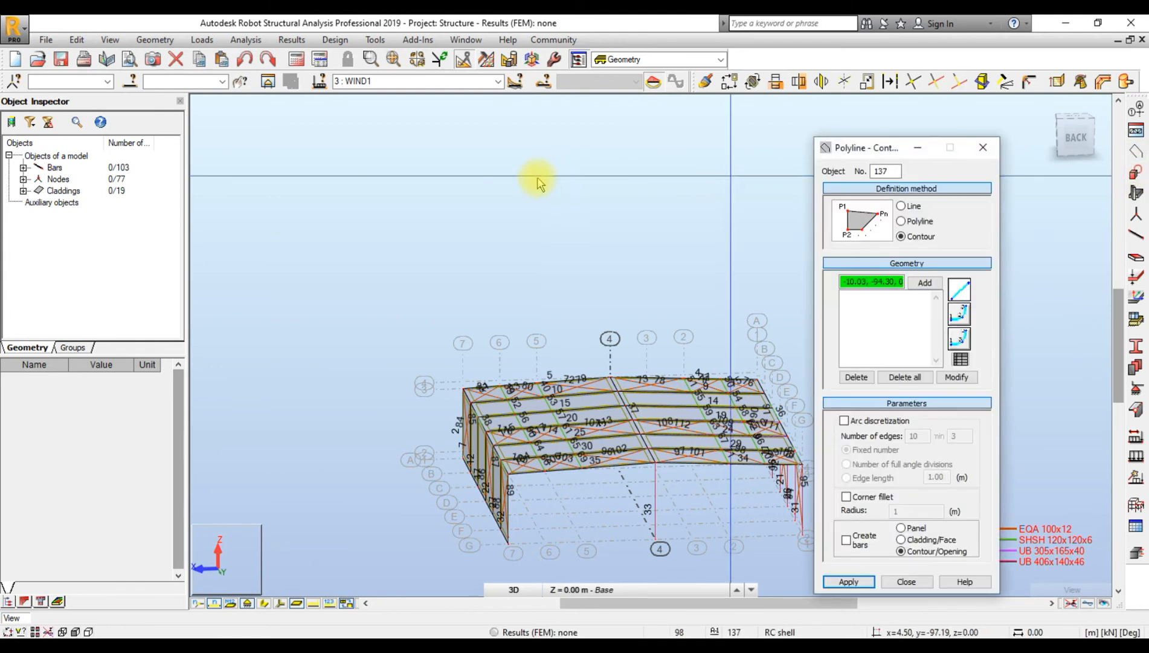
scroll(562, 230, "down", 3)
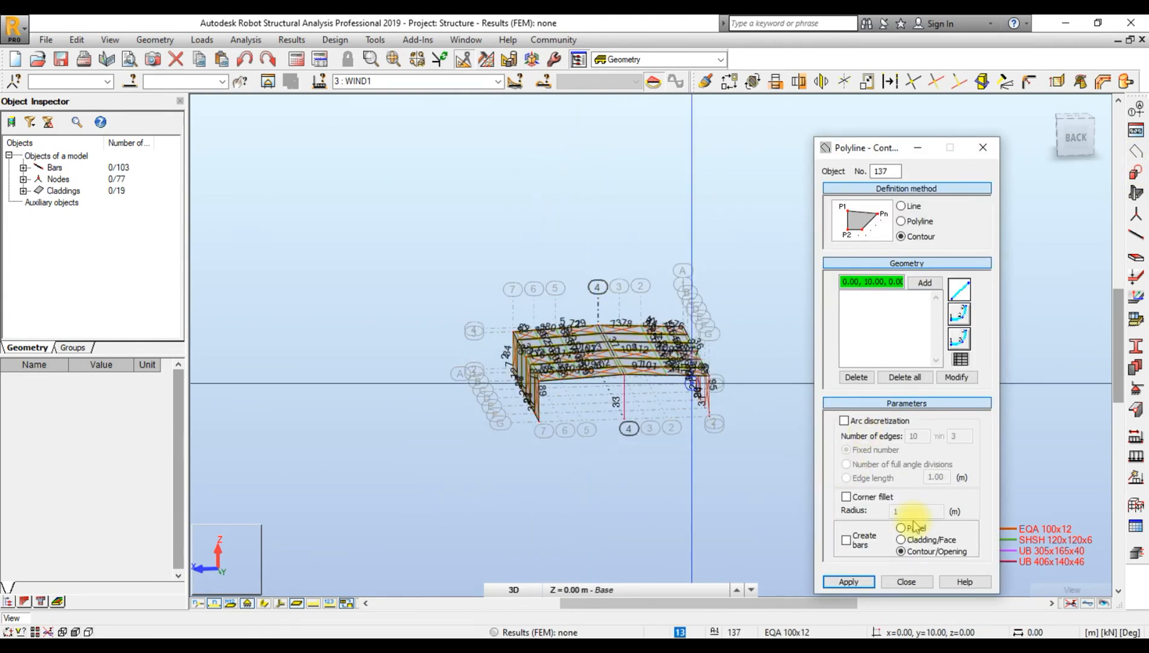
scroll(632, 423, "up", 5)
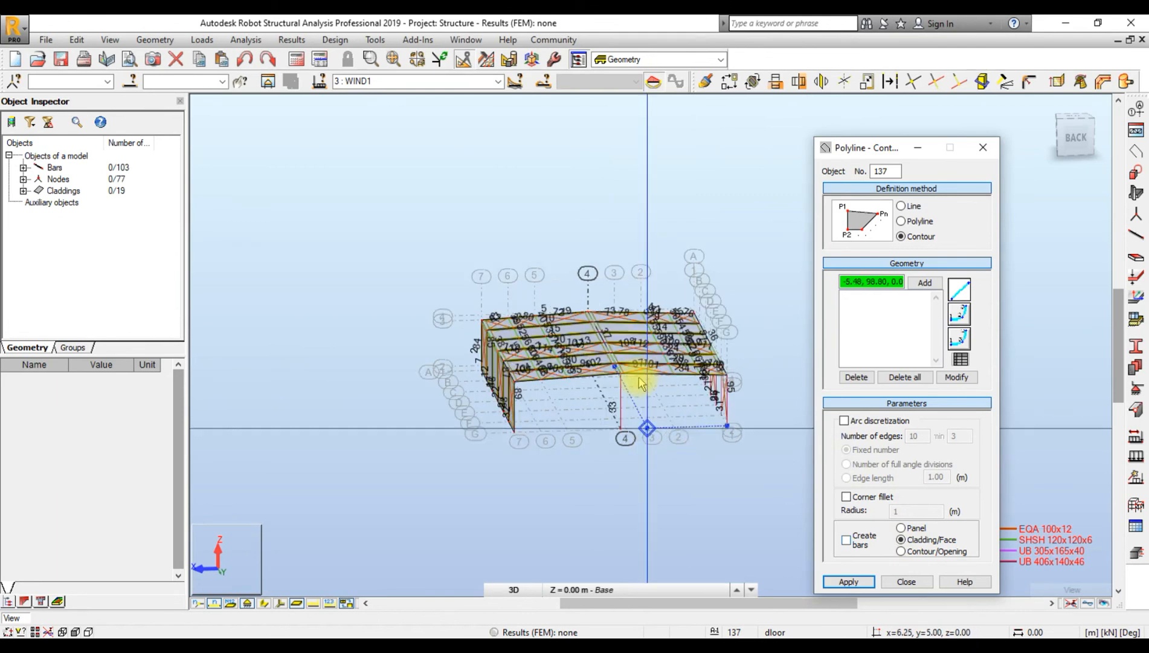
scroll(629, 388, "up", 2)
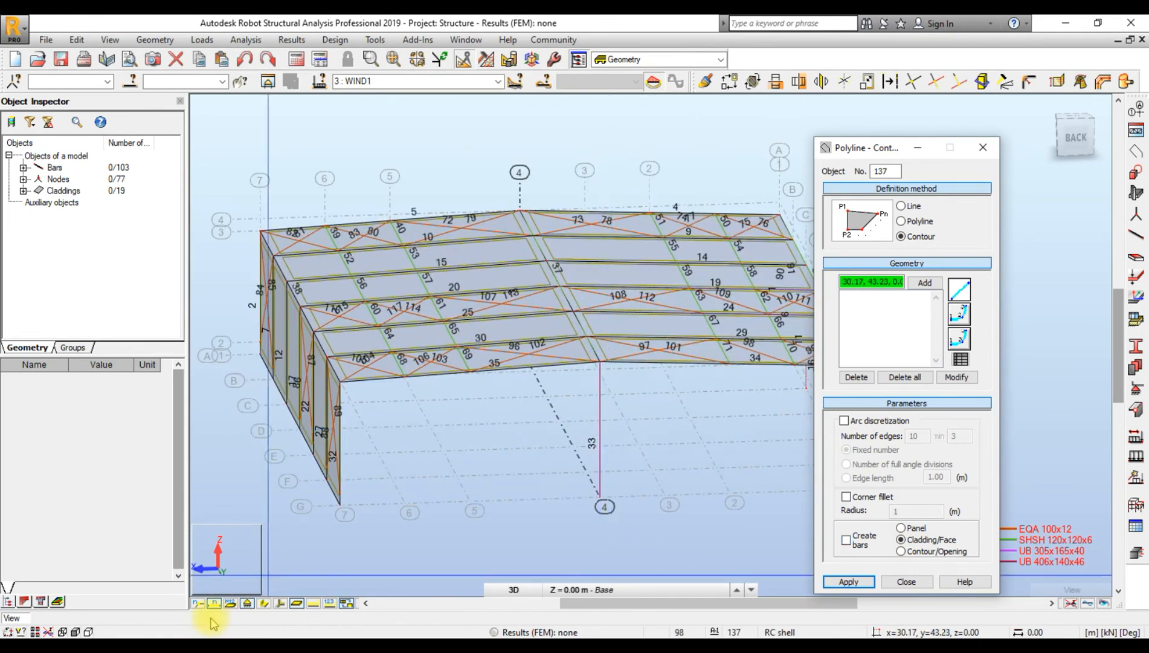
- Hide the bar numbers and draw the axis G gable cladding through (0,30,0), (0,30,6), (12.5,30,6.6) and (12.5,30,0)
left_click(214, 603)
scroll(445, 416, "down", 3)
scroll(738, 487, "up", 2)
scroll(737, 463, "up", 1)
left_click(739, 462)
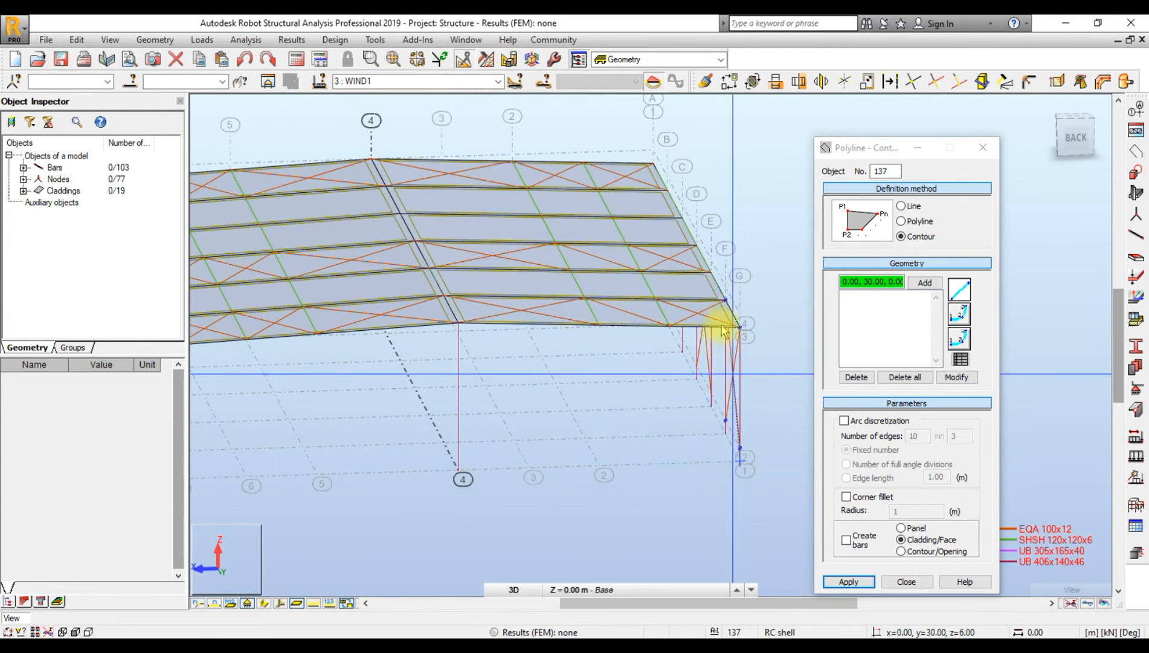
left_click(740, 327)
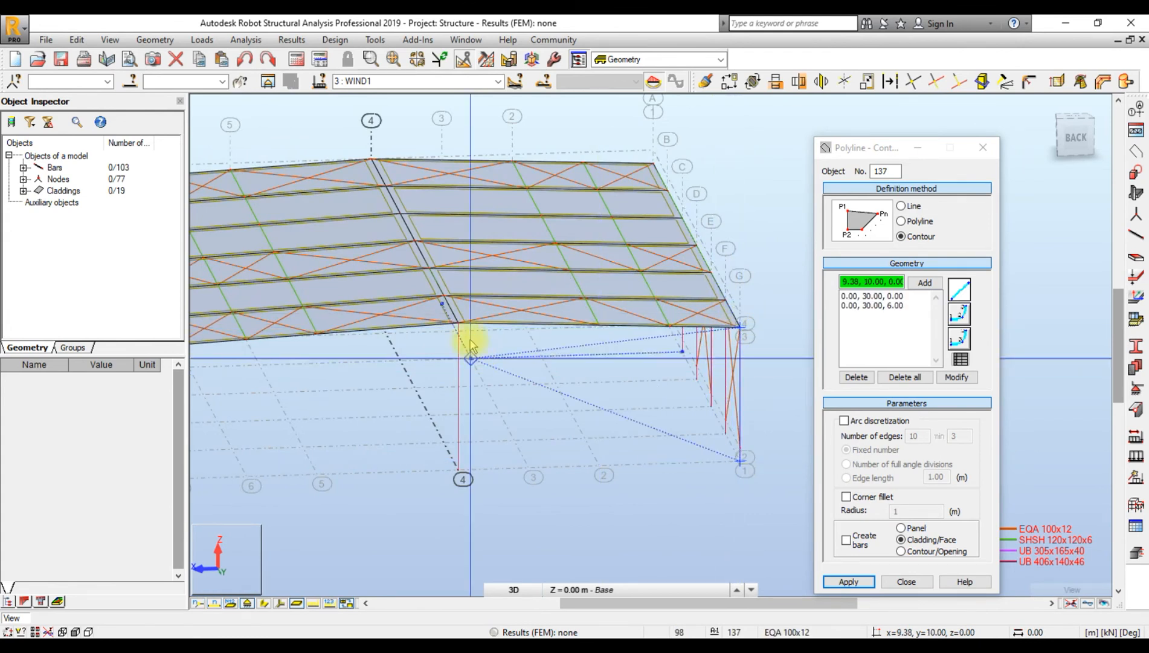
left_click(459, 327)
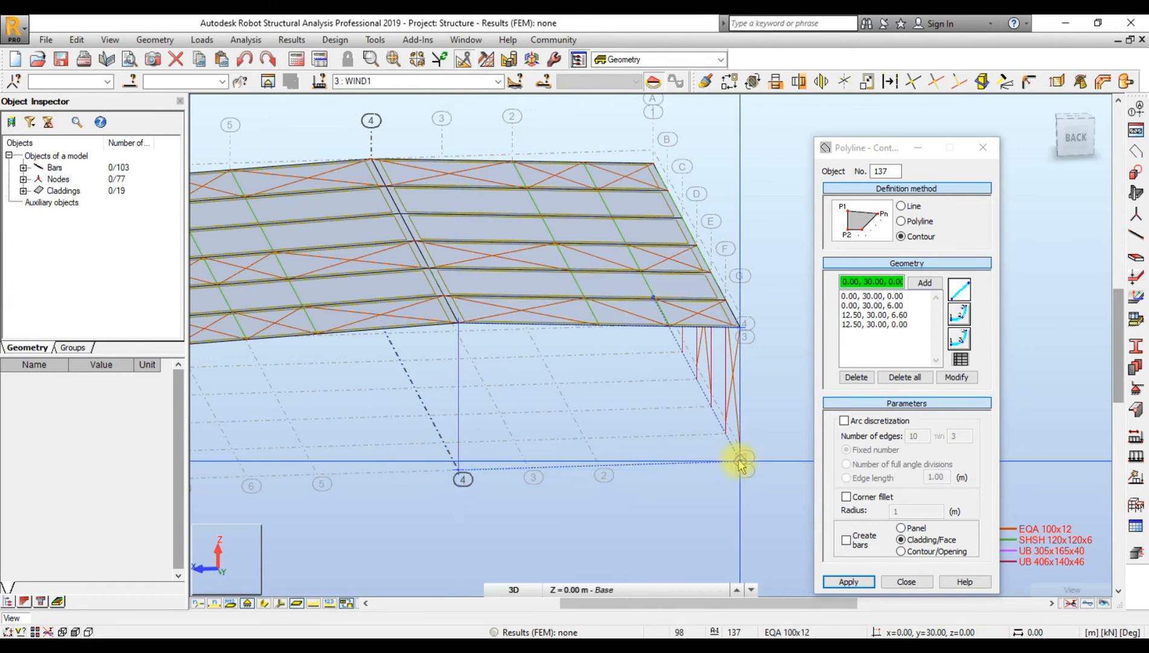
left_click(703, 479)
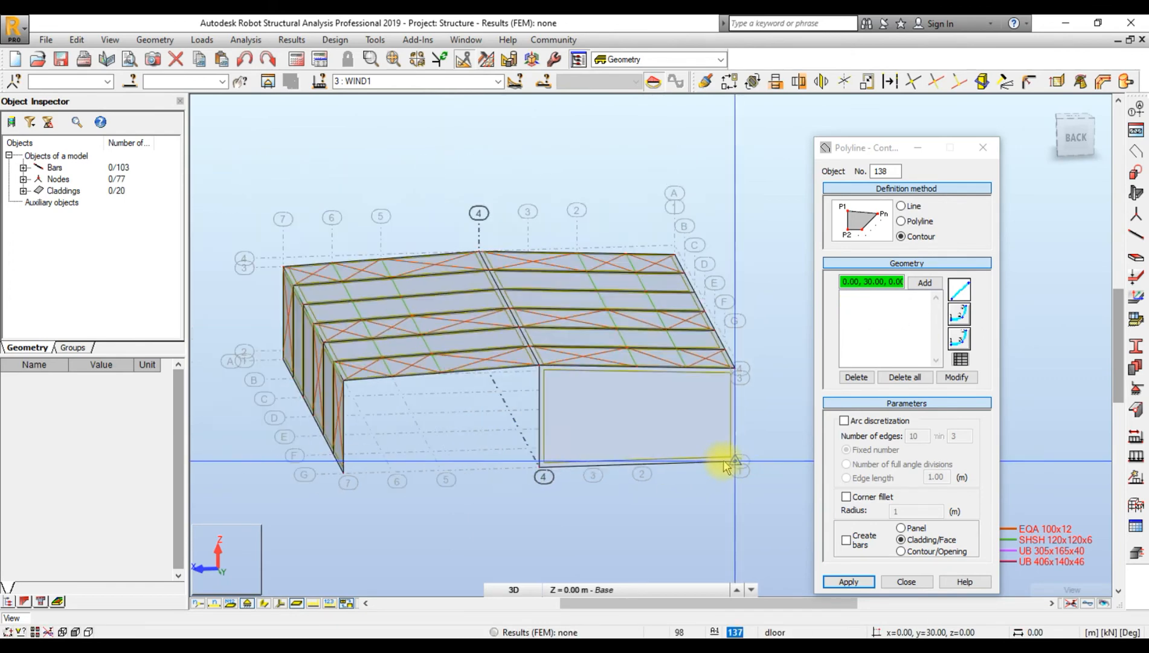
left_click(905, 580)
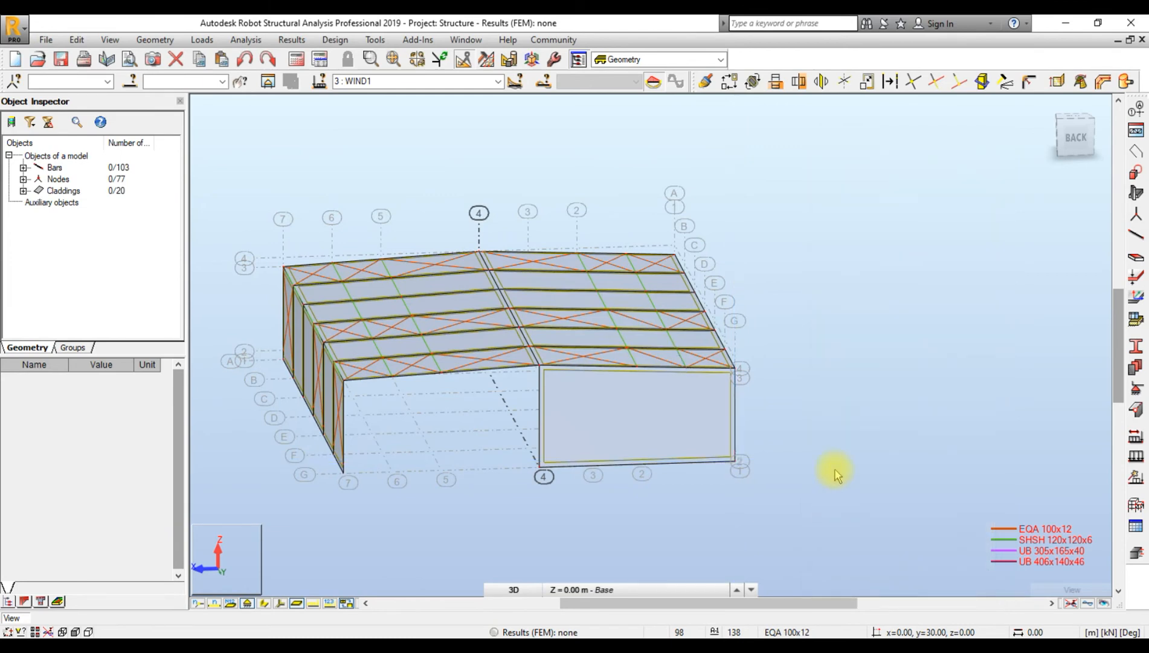
- Select all six wall claddings of the long side on axis 7, from axis A to axis G
middle_click_drag(834, 464, 806, 464, "shift")
middle_click_drag(713, 470, 820, 446)
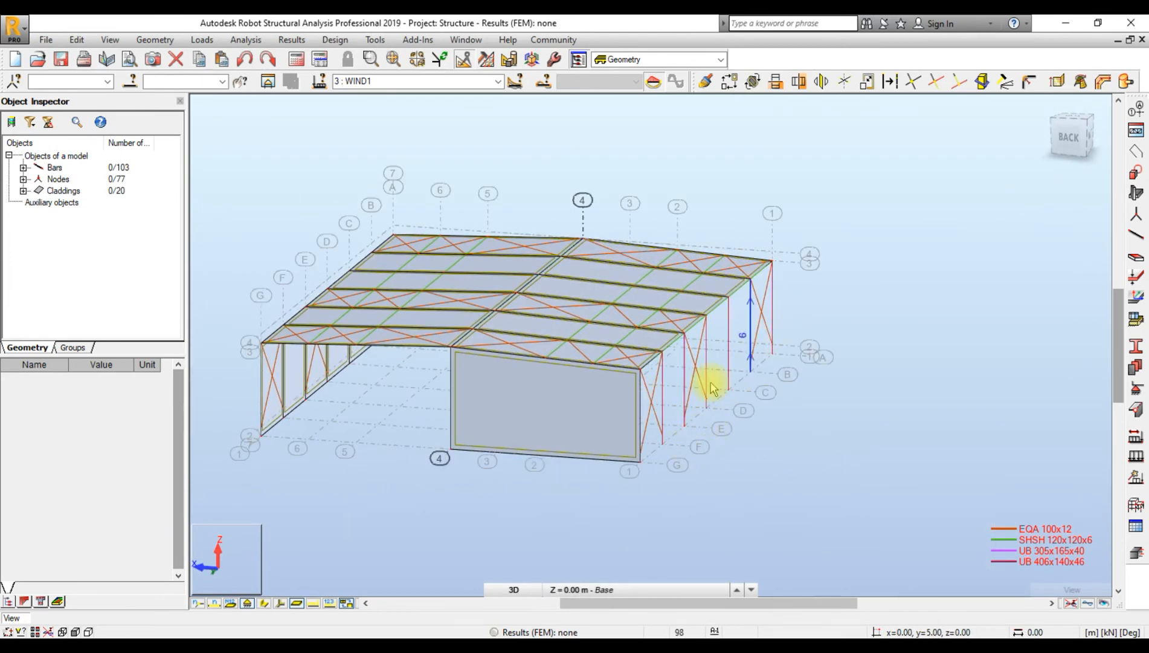
middle_click_drag(833, 397, 926, 403, "shift")
scroll(677, 408, "up", 2)
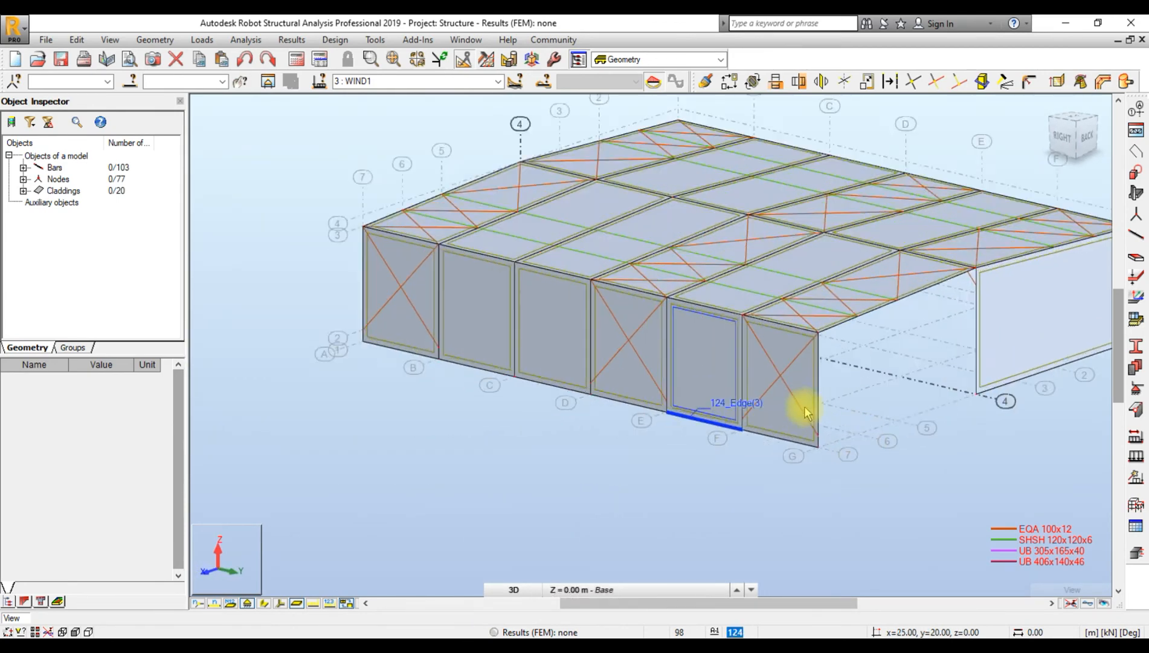
scroll(806, 414, "up", 1)
left_click(813, 422)
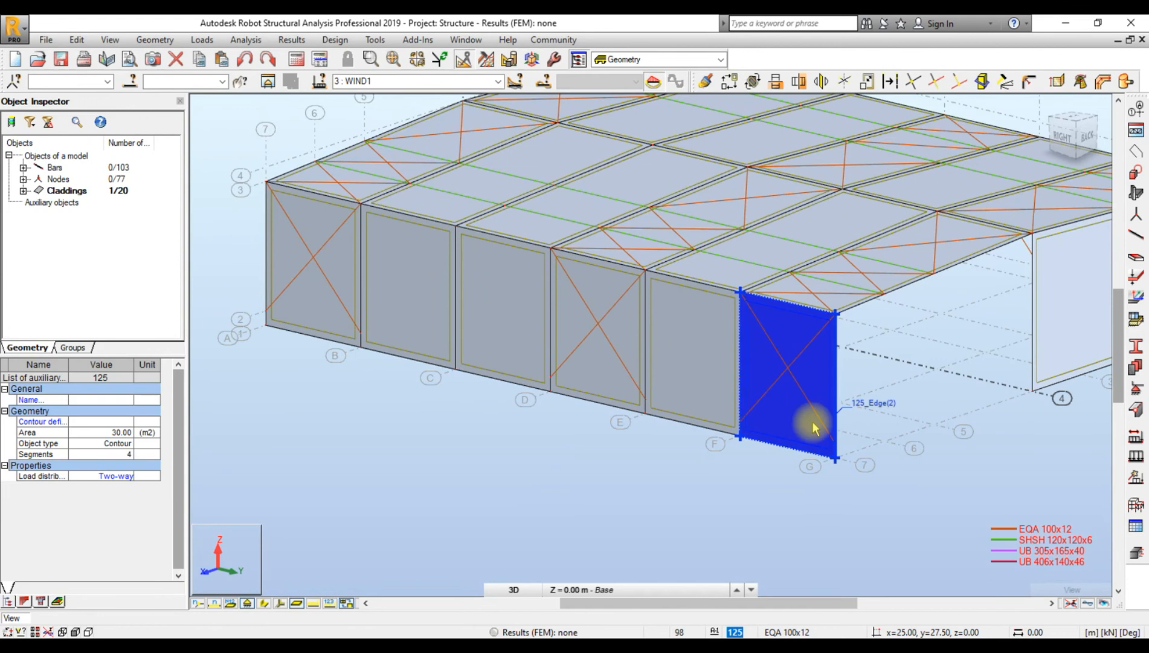
left_click(710, 396, "ctrl")
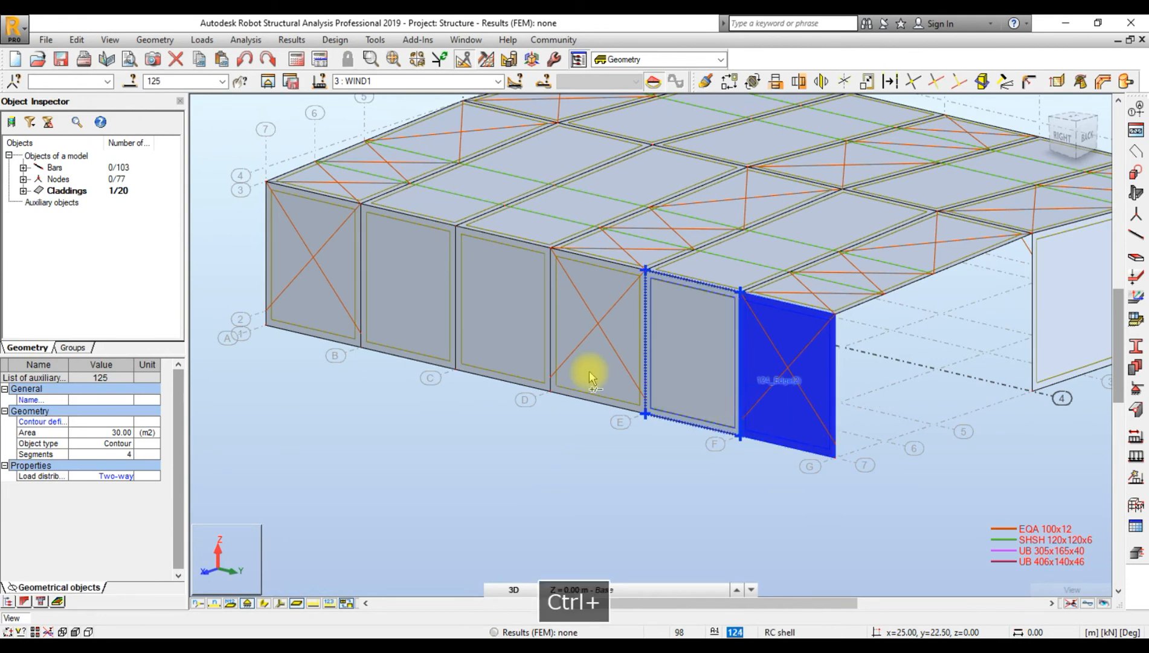
left_click(423, 324, "ctrl")
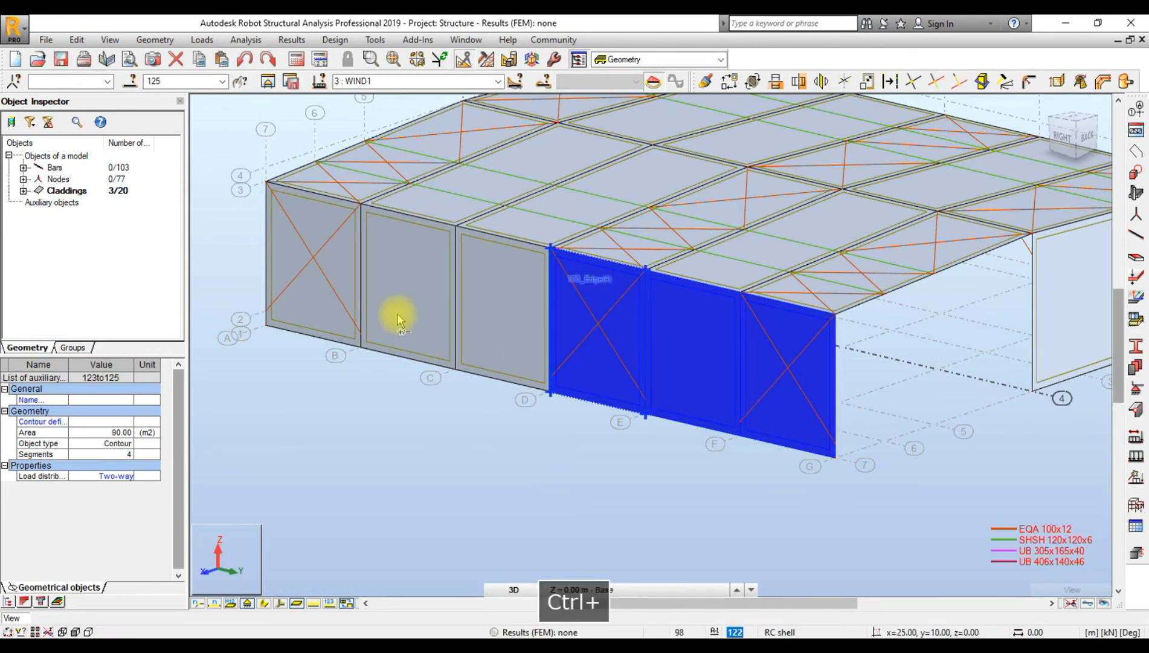
left_click(350, 295, "ctrl")
left_click(336, 284, "ctrl")
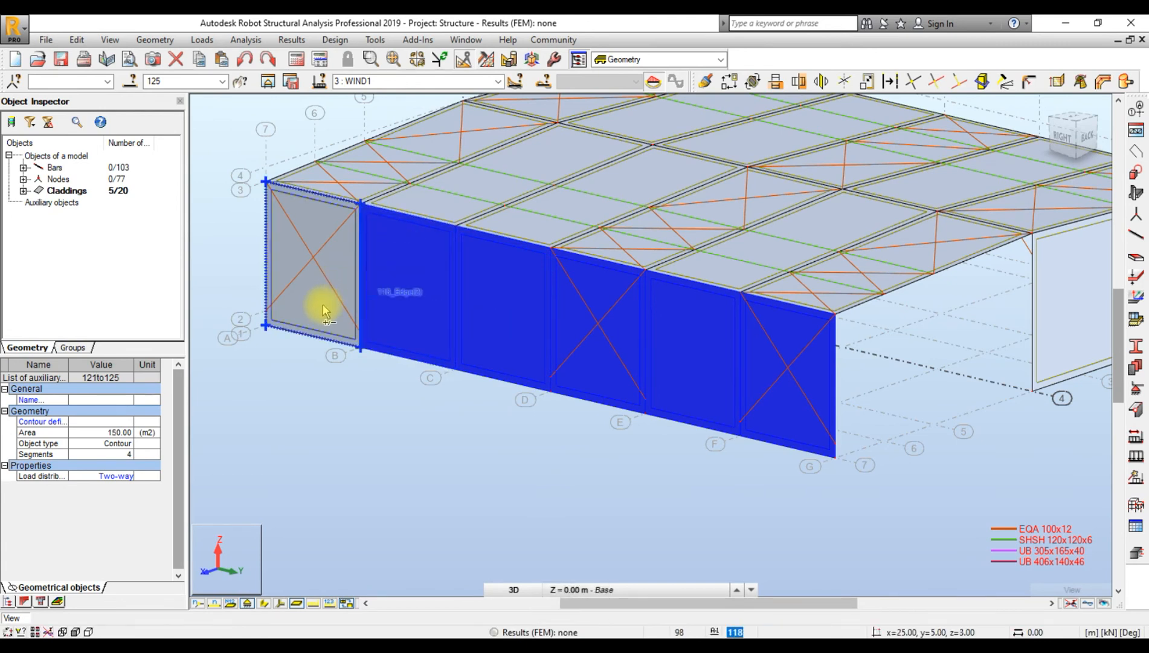
left_click(318, 324, "ctrl")
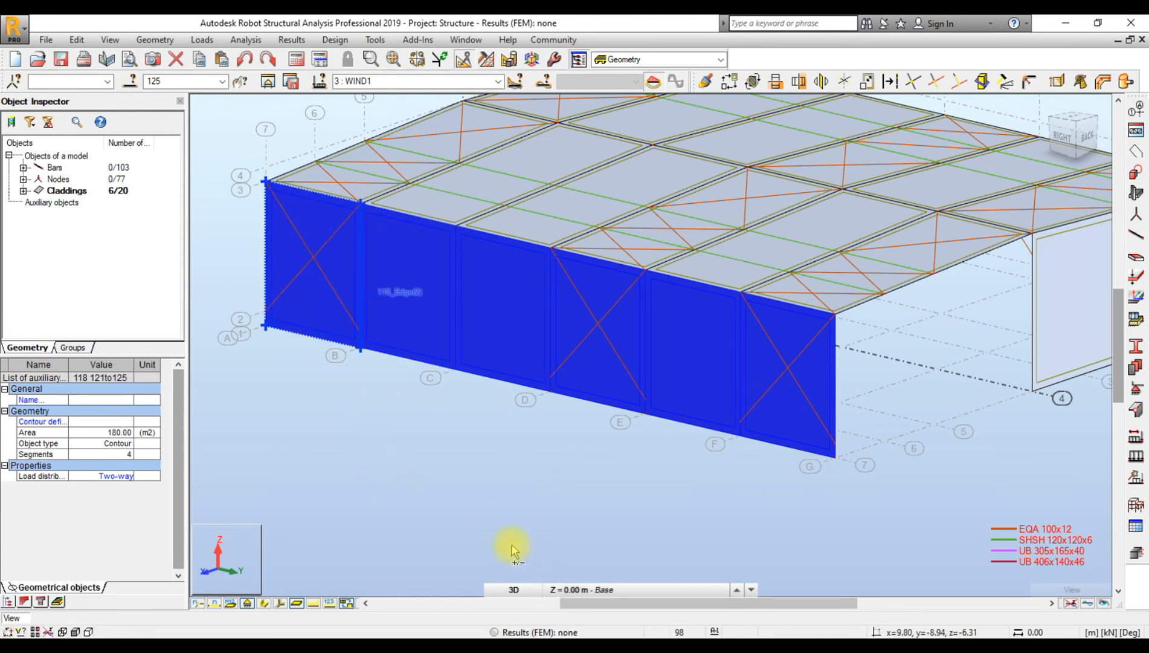
- Copy the selected wall claddings to the opposite long side on axis 1 by translation vector -25,0,0 with 1 repetition
left_click(729, 80)
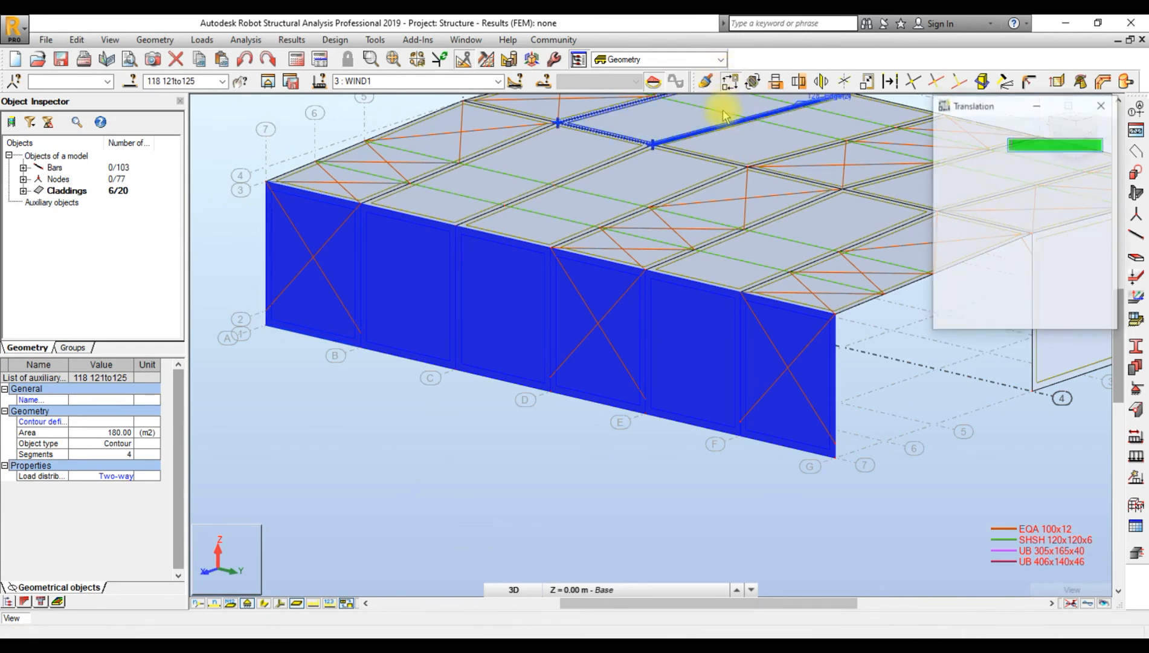
scroll(353, 342, "down", 2)
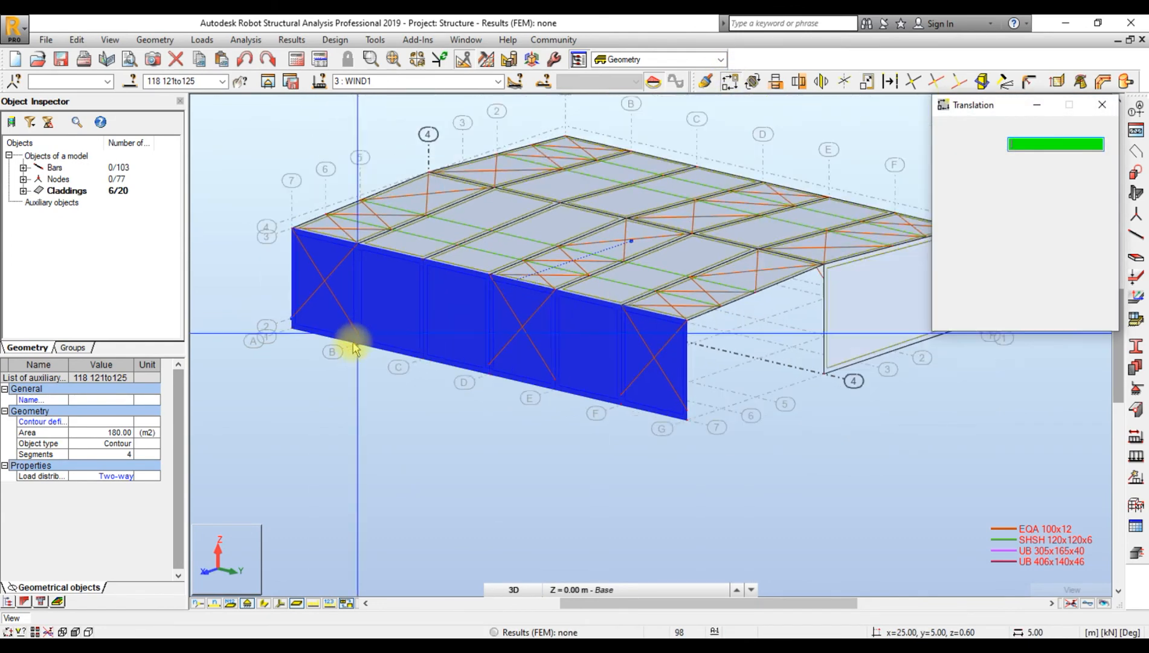
scroll(353, 342, "down", 2)
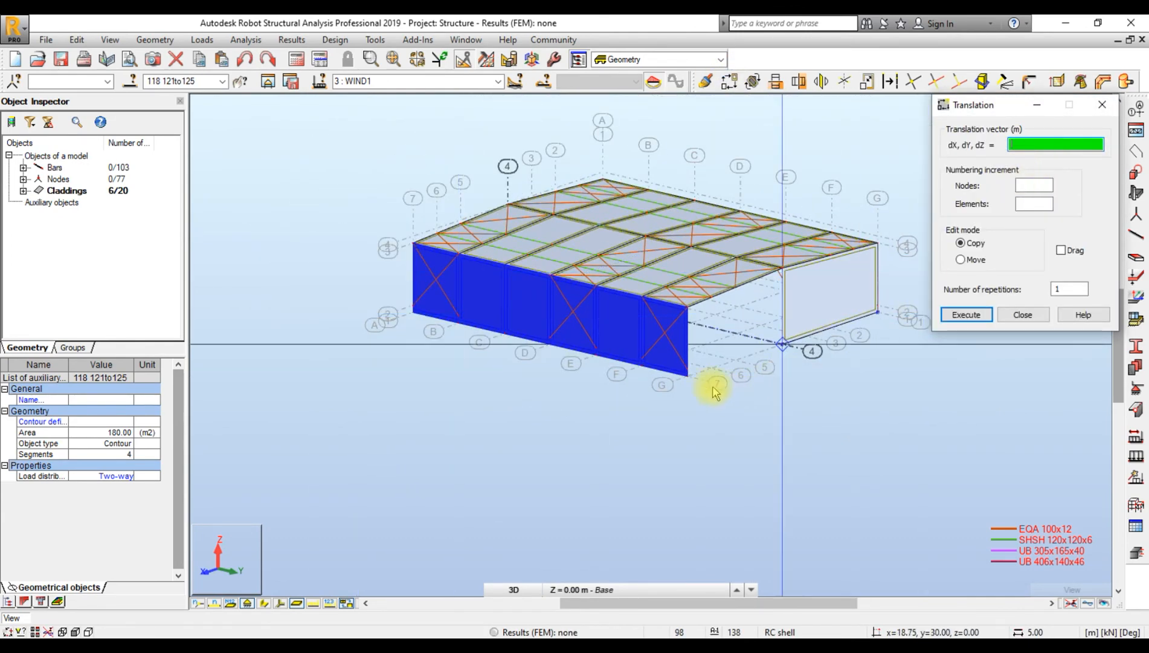
left_click(694, 379)
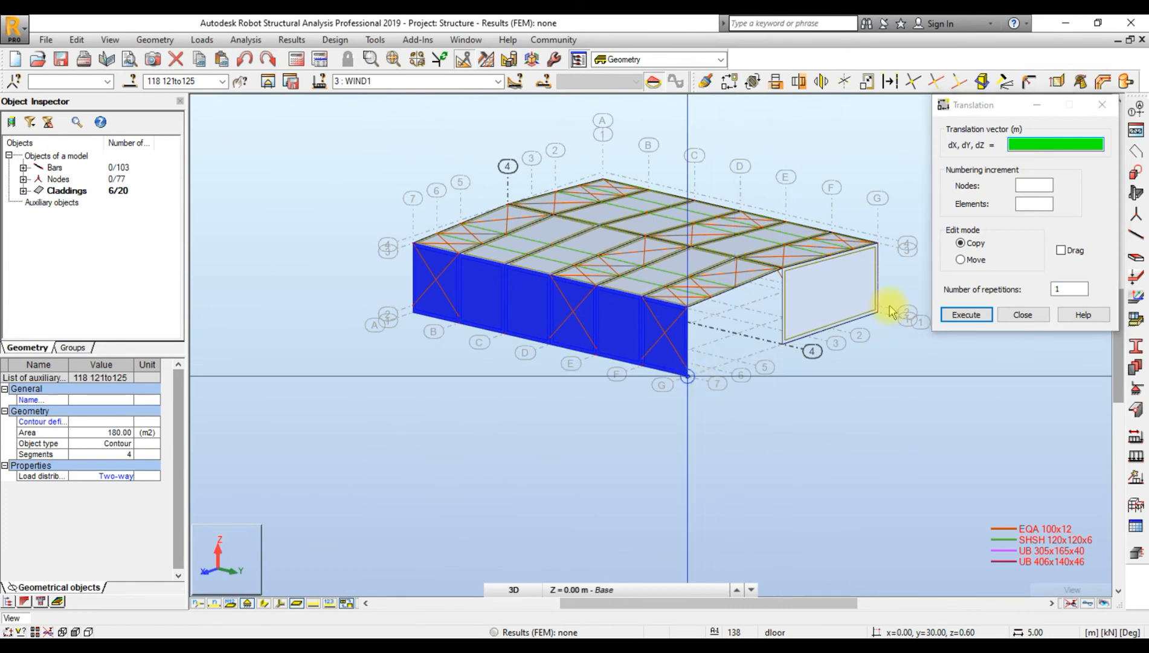
scroll(889, 311, "up", 5)
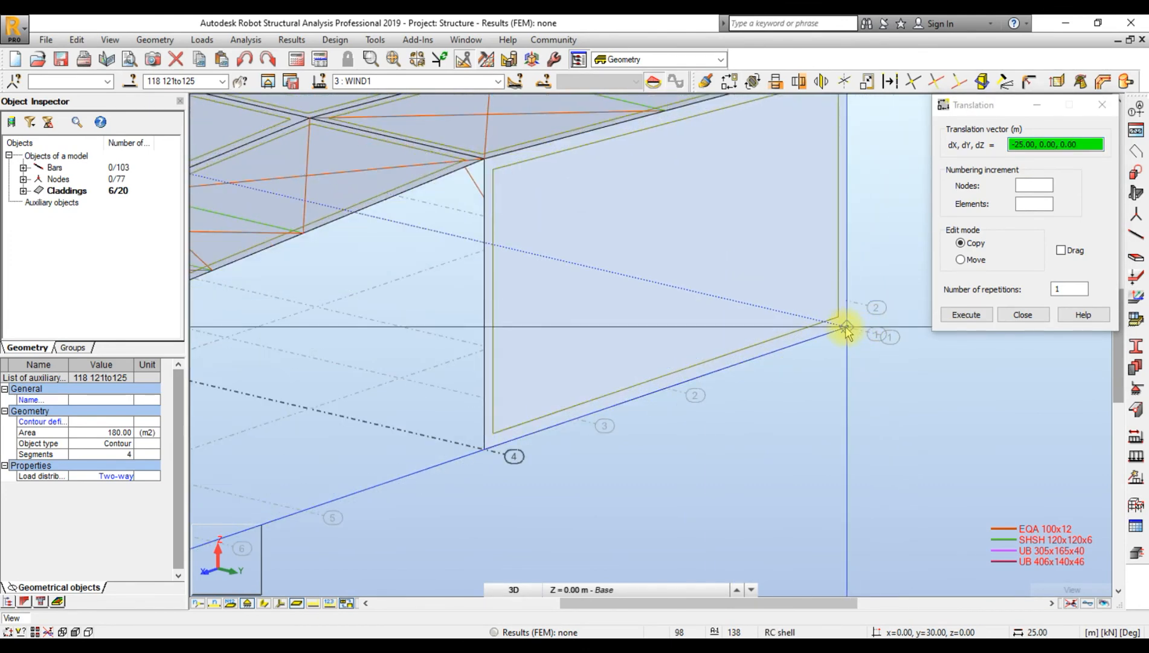
left_click(847, 328)
scroll(803, 371, "down", 7)
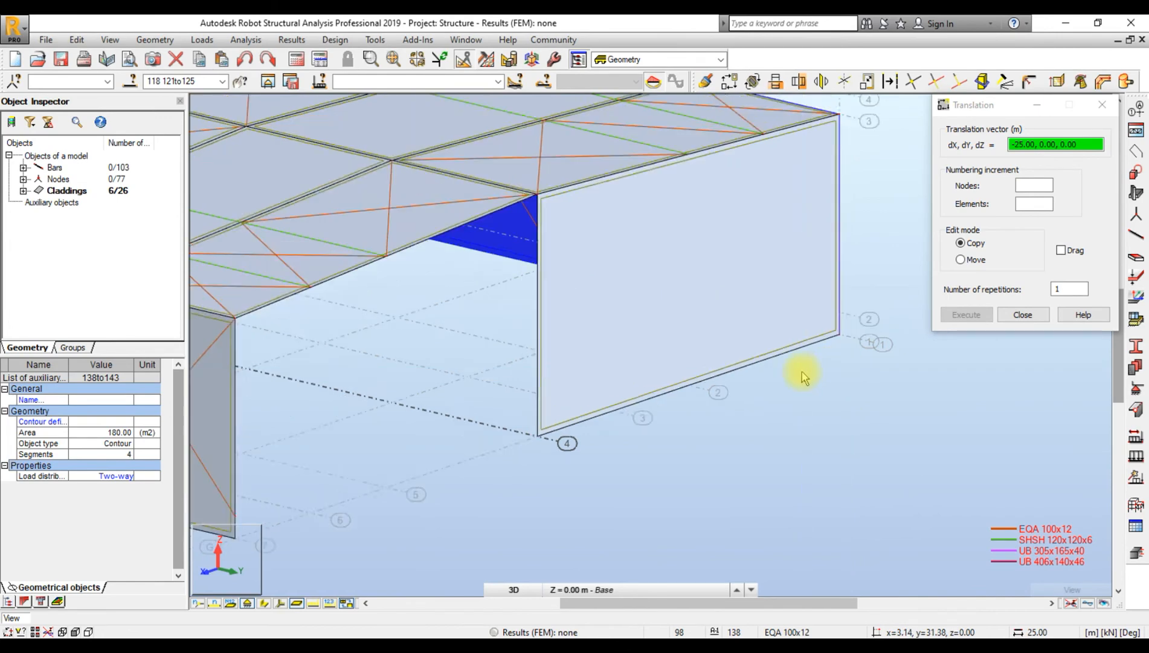
left_click(1021, 315)
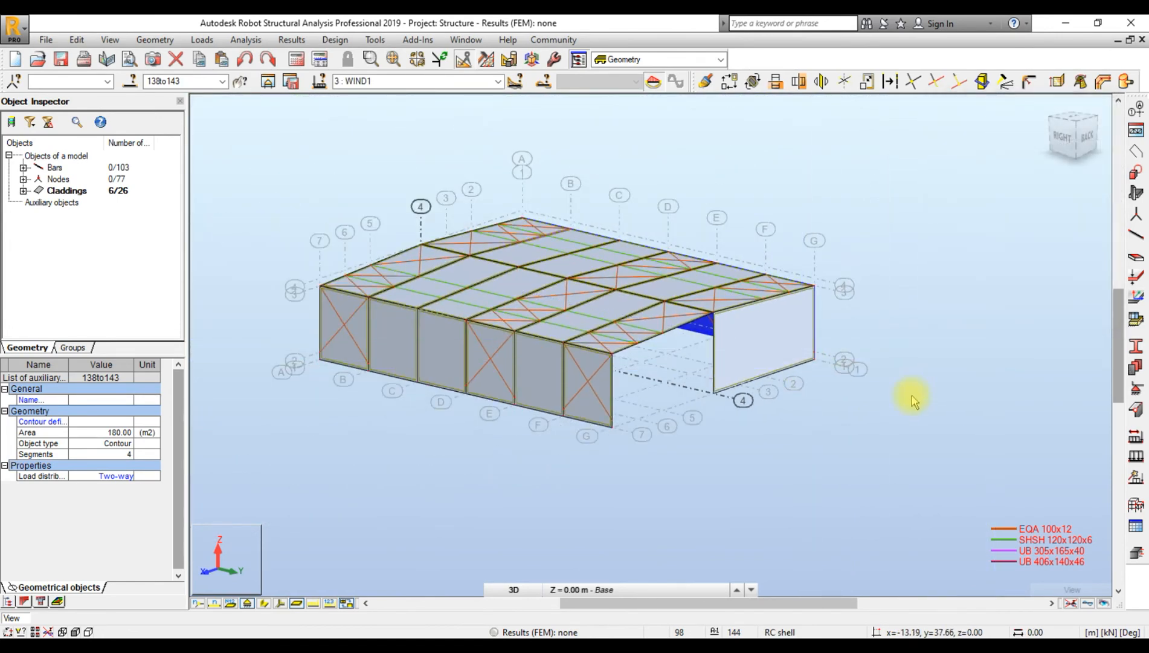
- Clear the cladding selection and display the section shapes of the bars in the 3D view
left_click(985, 268)
middle_click_drag(968, 282, 869, 272, "shift")
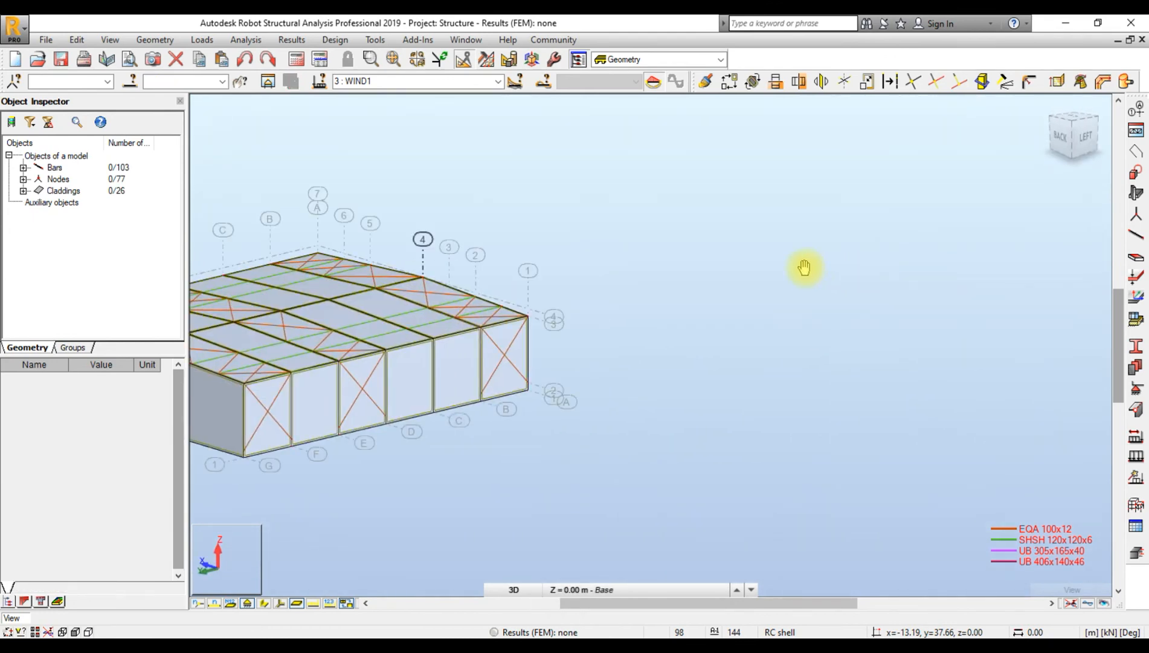
scroll(804, 269, "down", 1)
middle_click_drag(683, 285, 857, 295)
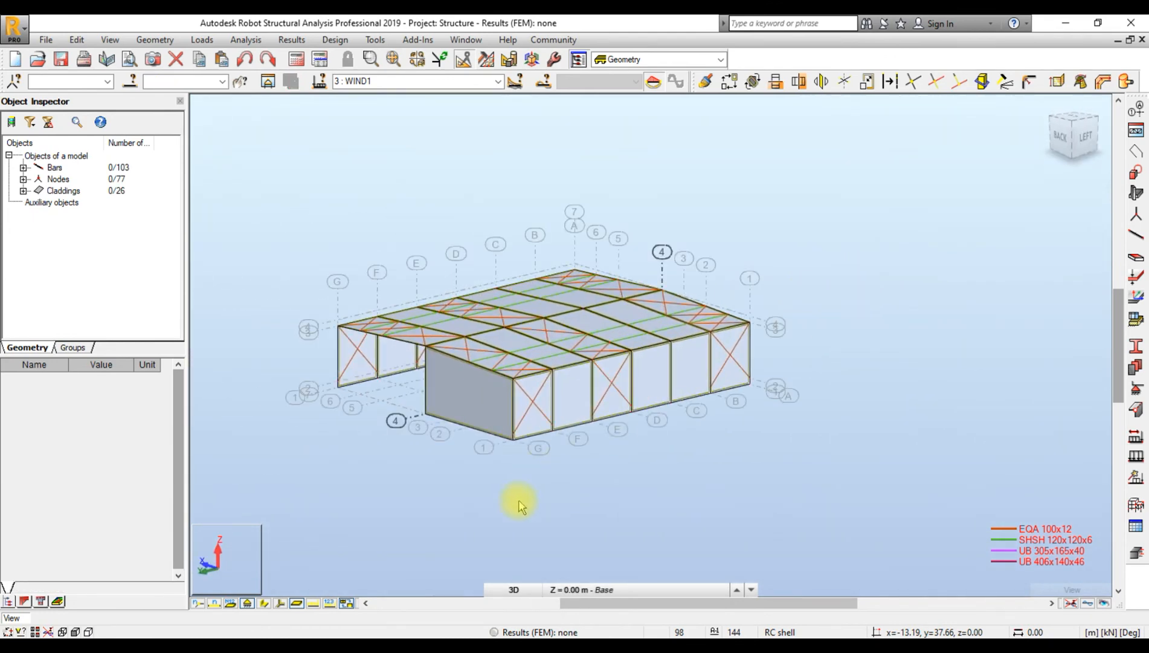
scroll(519, 503, "up", 2)
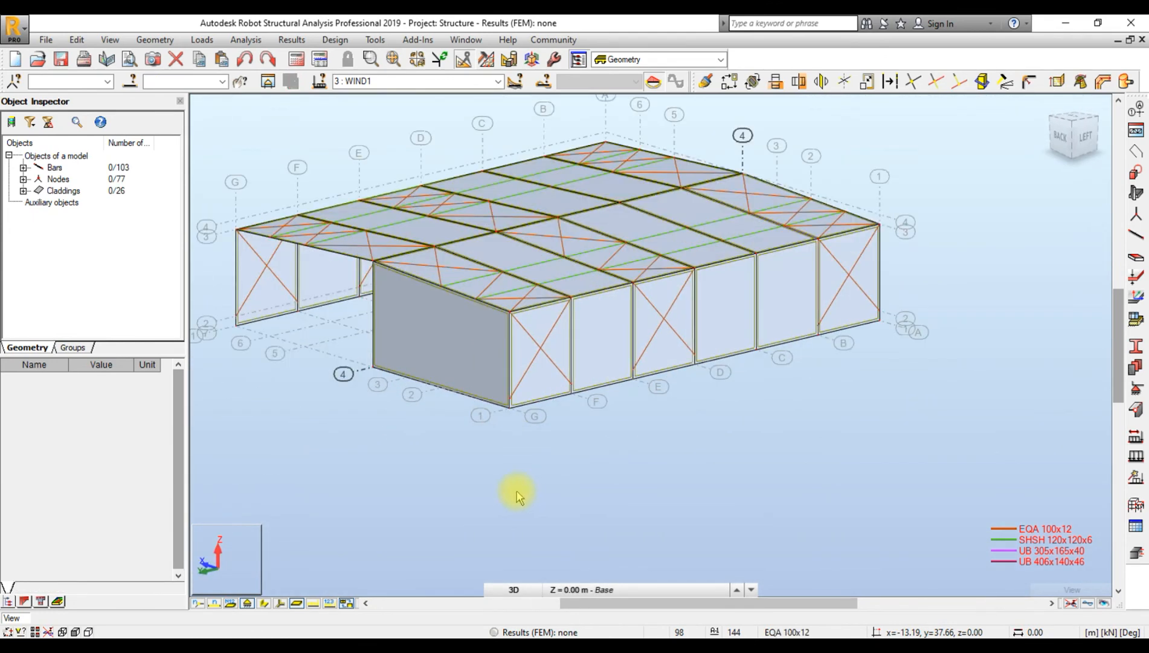
left_click(264, 602)
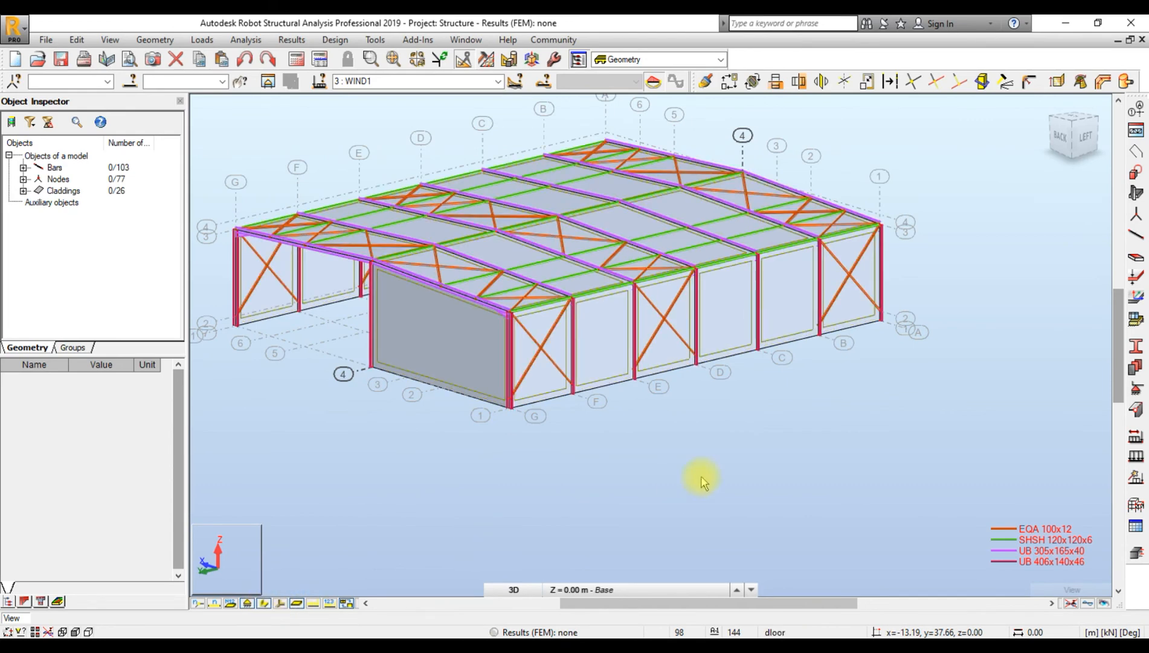
scroll(683, 375, "down", 3)
scroll(532, 327, "up", 2)
scroll(936, 459, "up", 4)
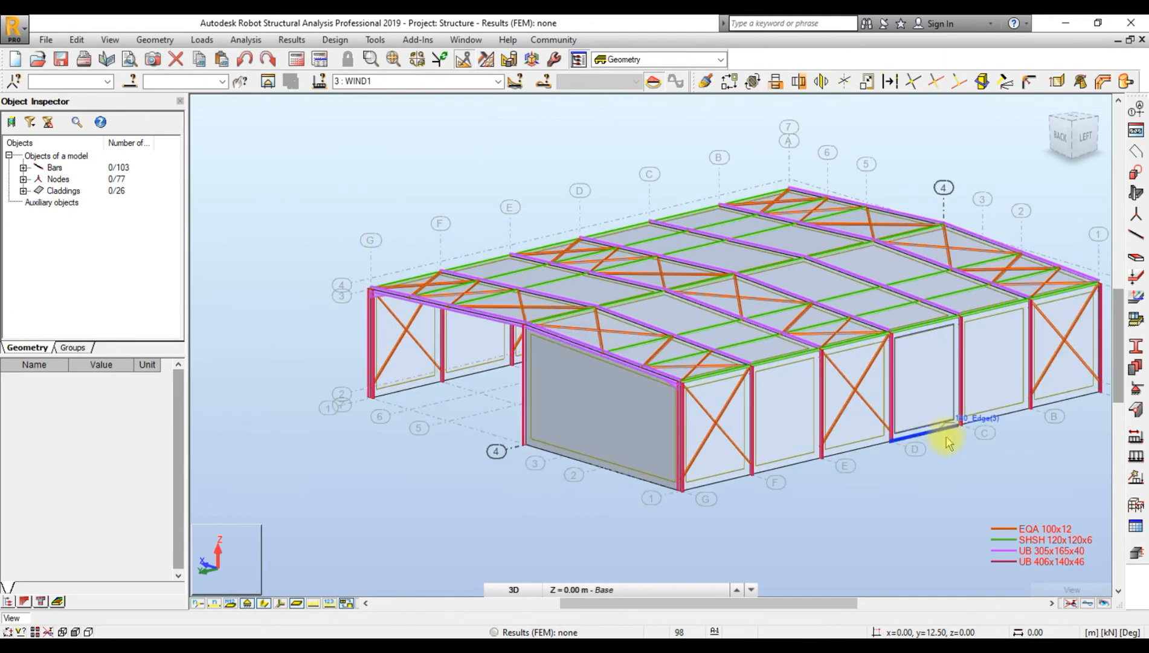
- Select the SHSH 120x120x6 eave beam on axis 1 together with all similar bars of that section
left_click(640, 284)
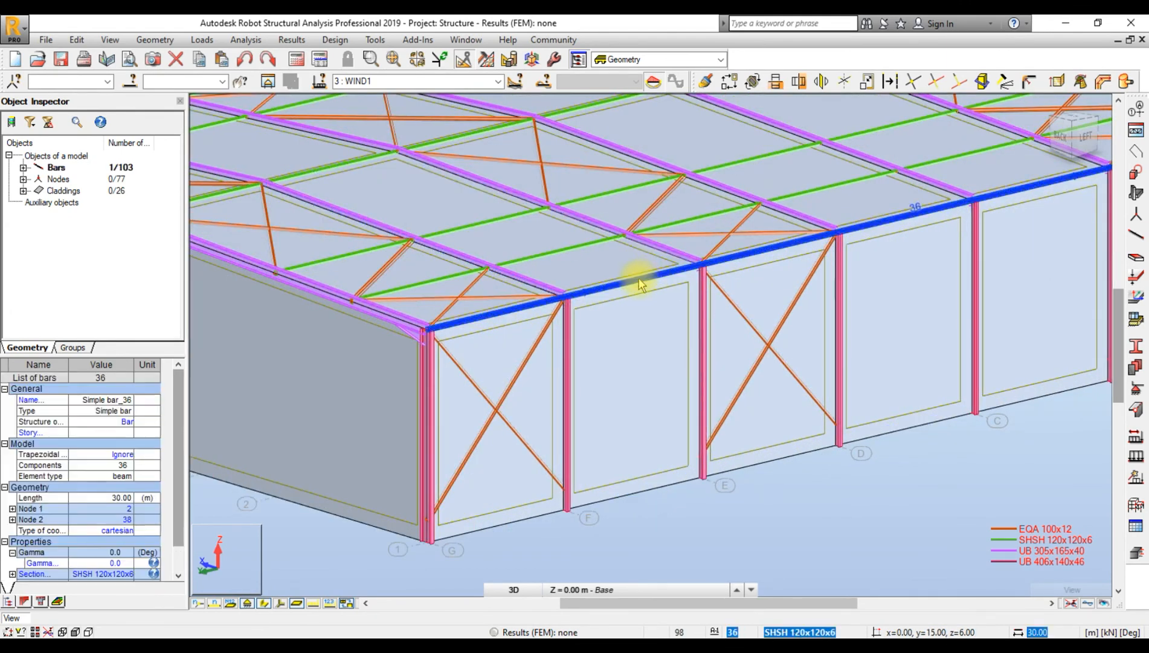
right_click(639, 283)
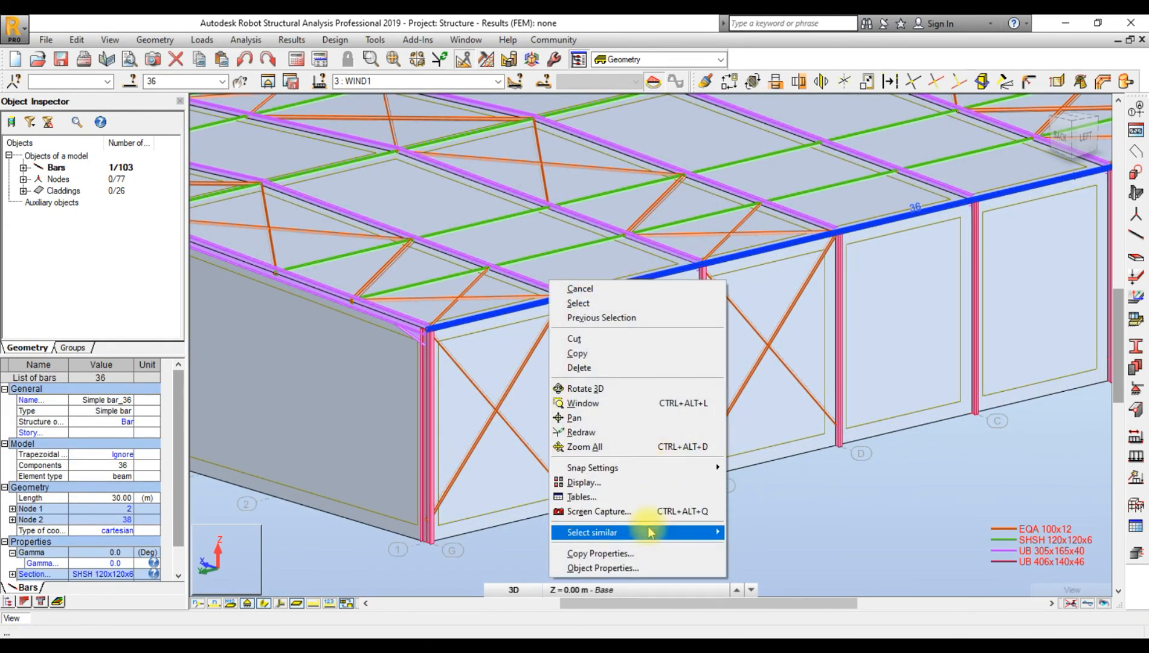
mouse_move(650, 532)
left_click(755, 548)
scroll(760, 453, "down", 5)
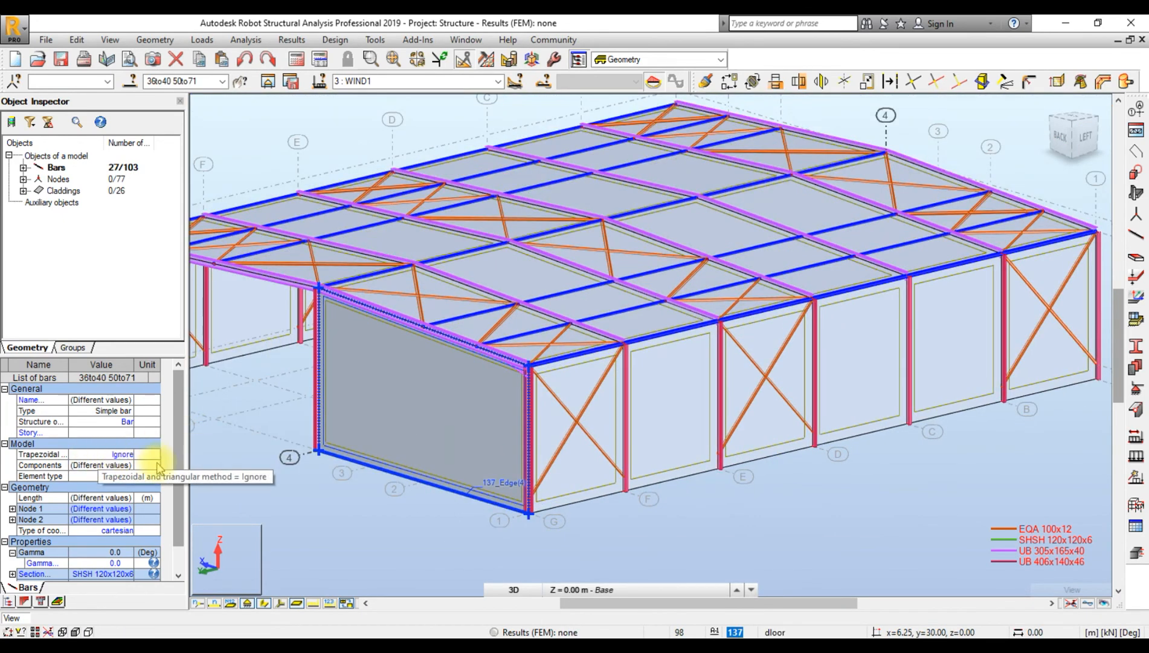
- Clear the selection of the SHSH 120x120x6 bars
left_click(339, 523)
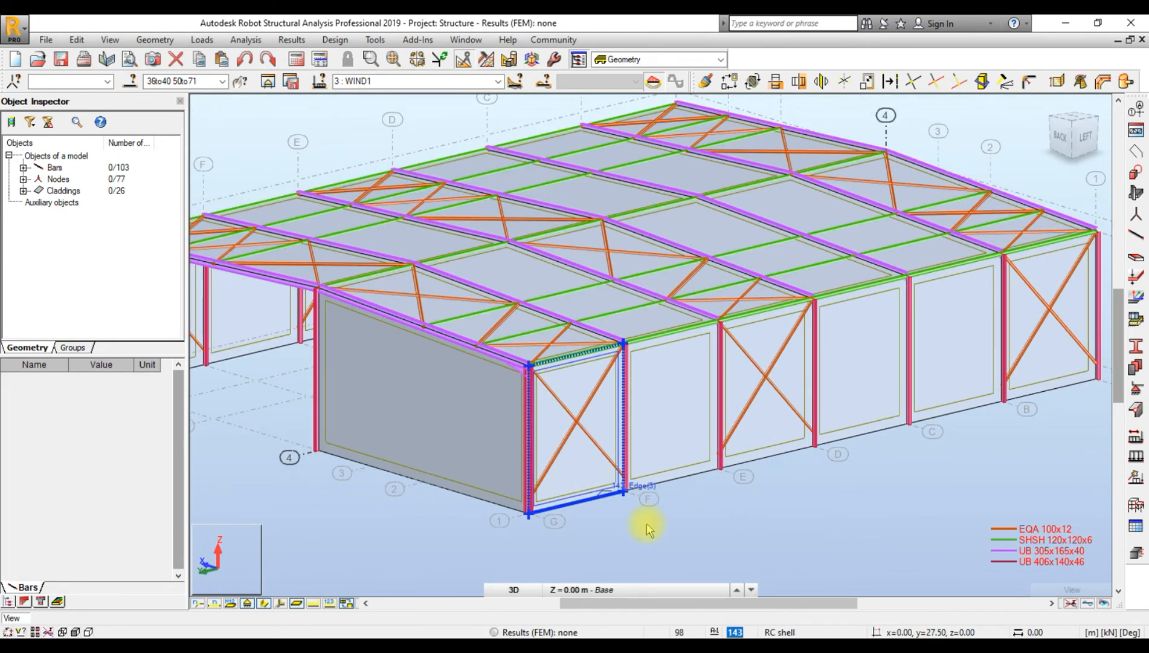
scroll(568, 400, "down", 4)
scroll(718, 456, "up", 2)
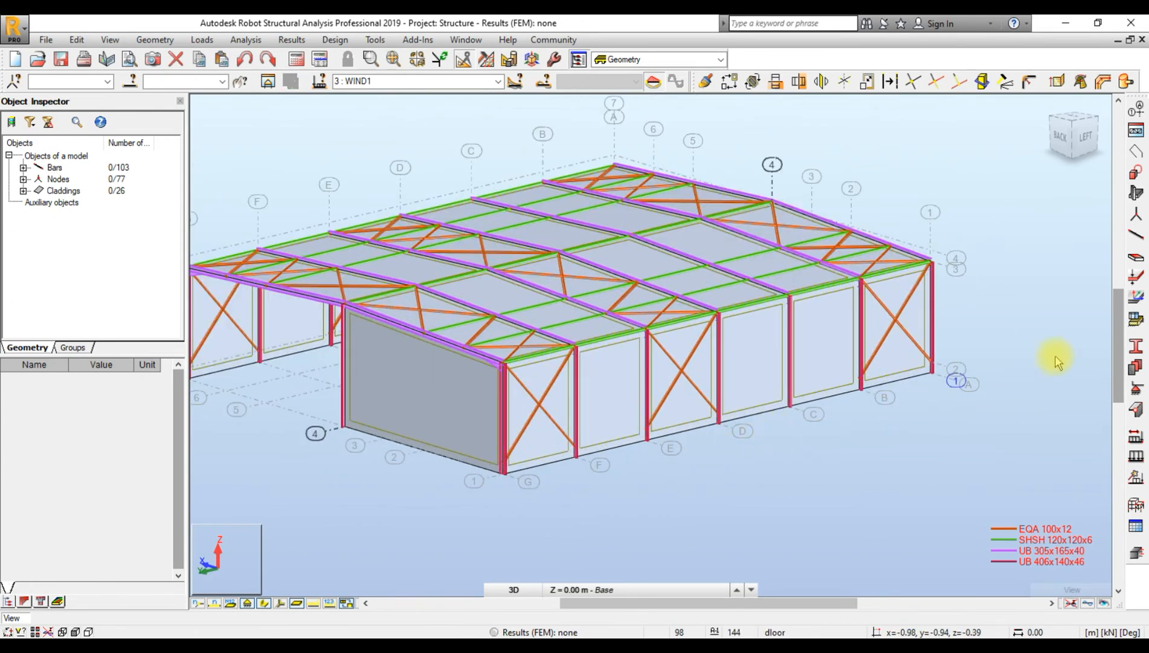
- Open the nodal supports definition and hide the section shapes and panel interiors in the back elevation
left_click(1136, 410)
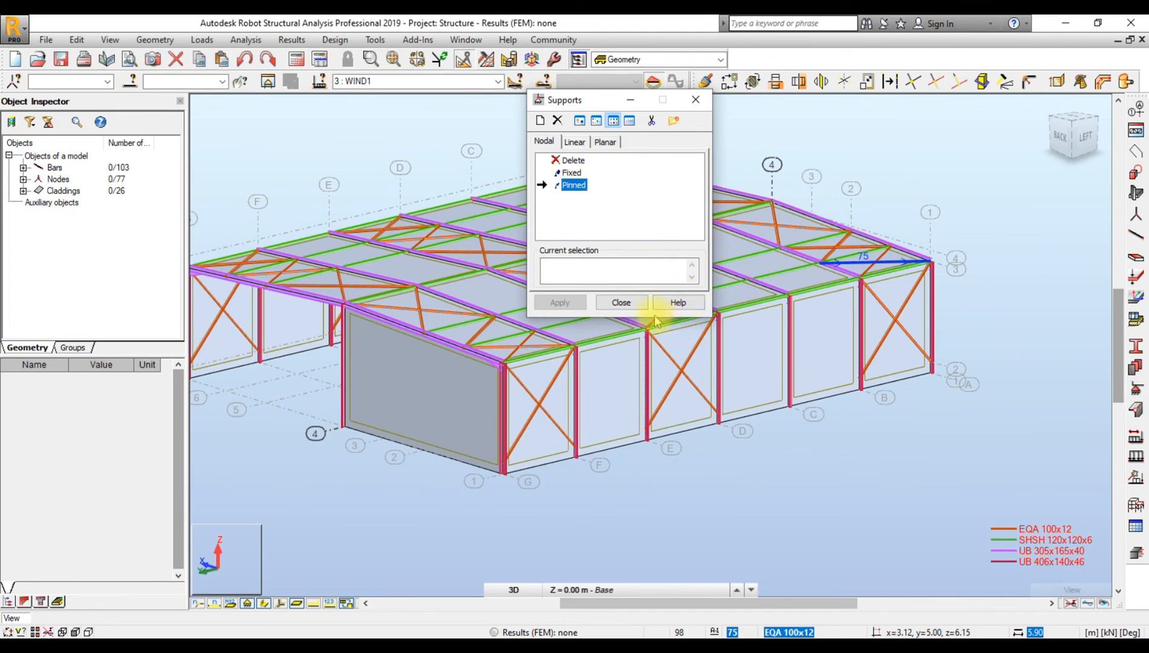
left_click(1062, 134)
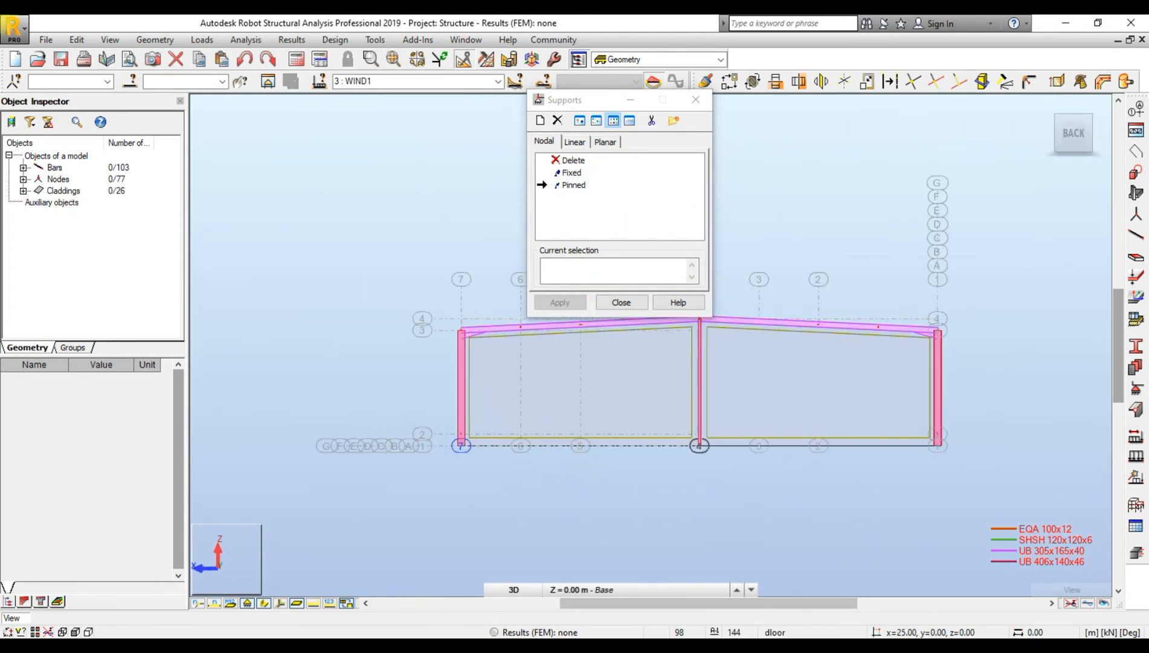
left_click(626, 271)
scroll(500, 444, "up", 1)
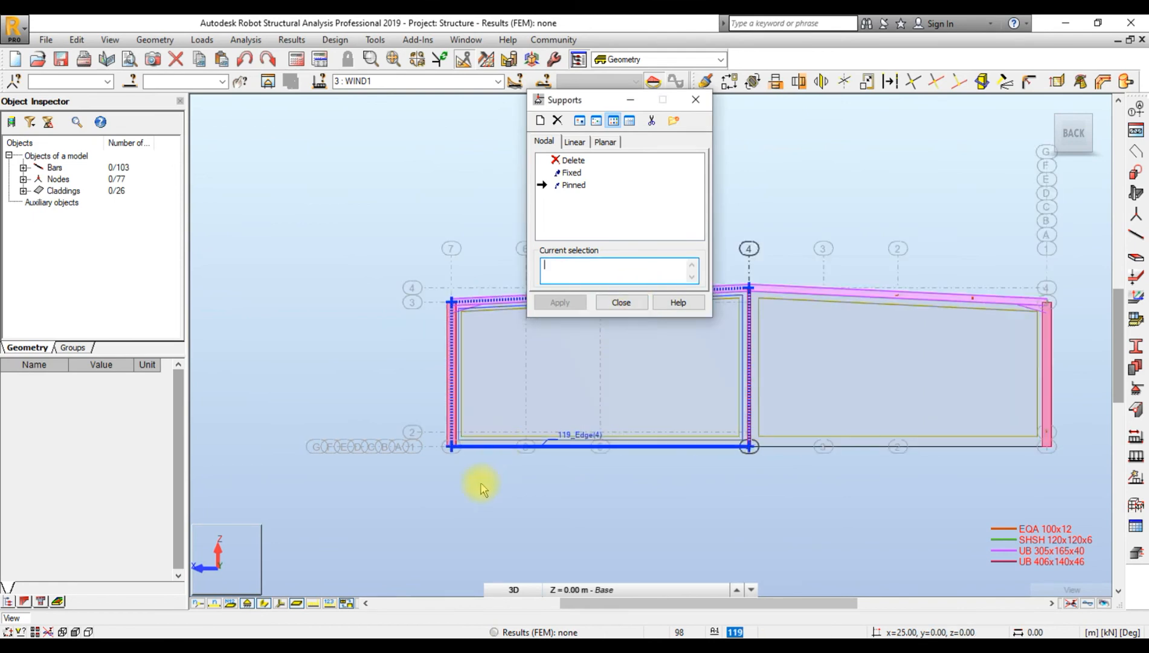
scroll(435, 457, "up", 3)
scroll(444, 406, "up", 4)
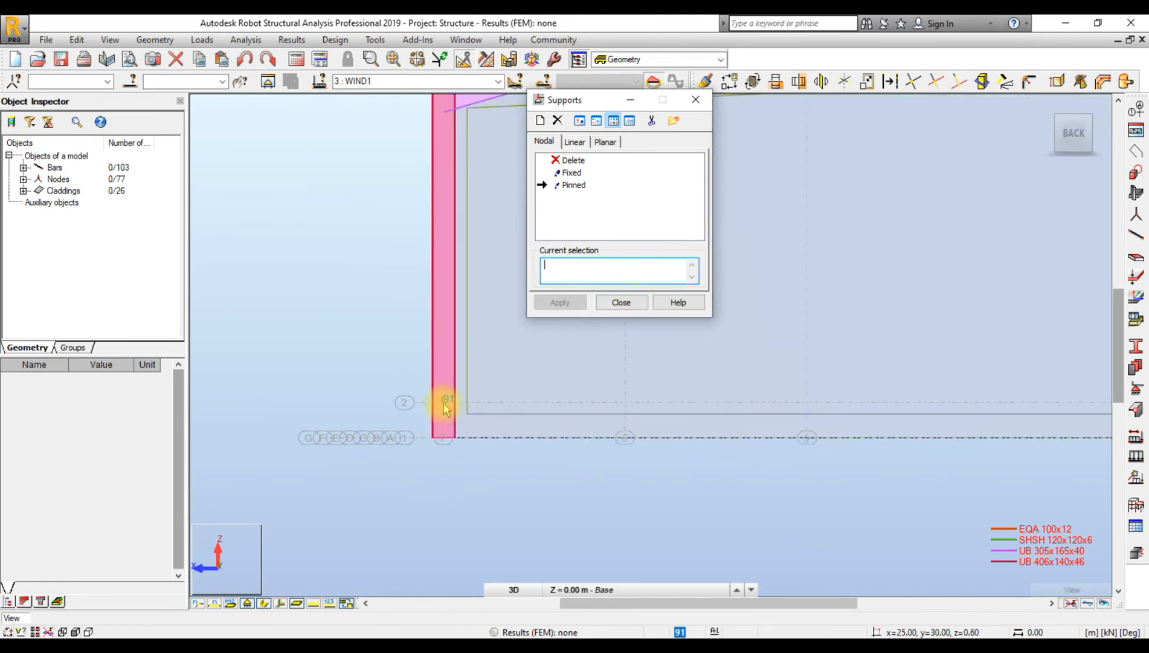
scroll(392, 408, "down", 7)
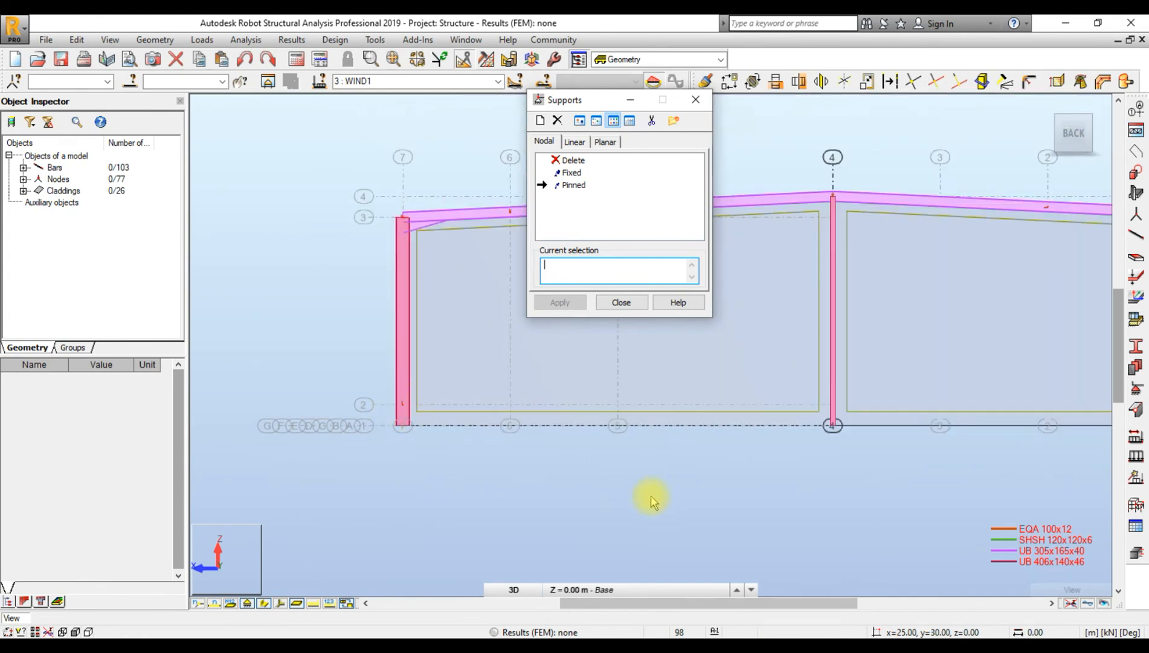
middle_click_drag(649, 497, 541, 452)
scroll(602, 512, "down", 2)
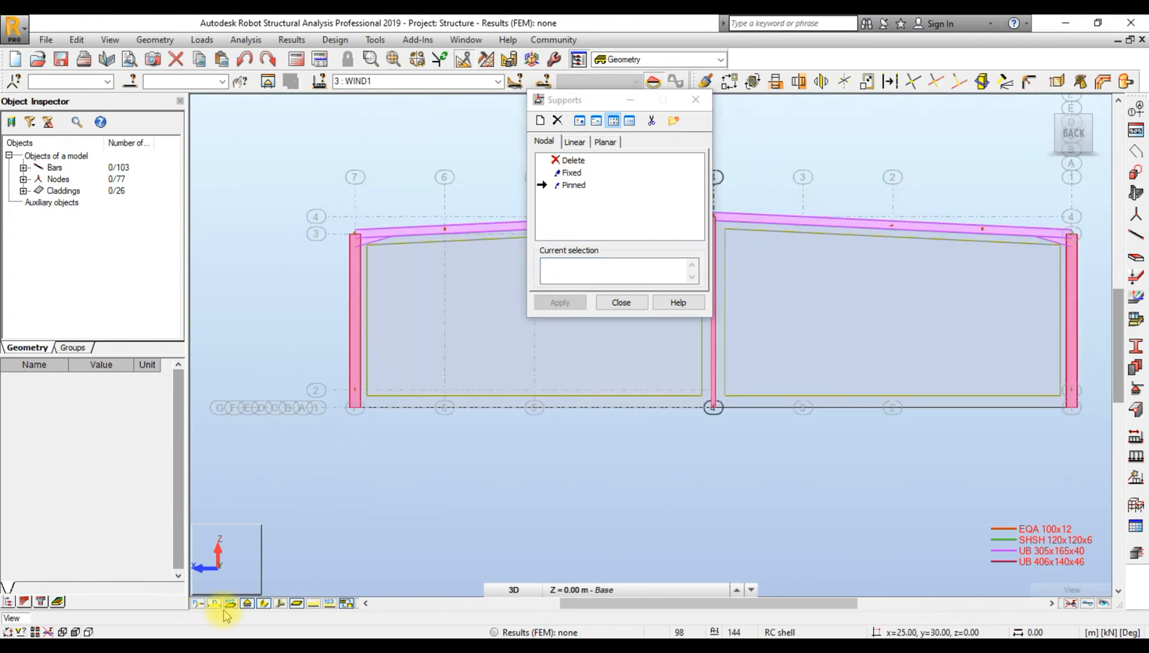
left_click(264, 603)
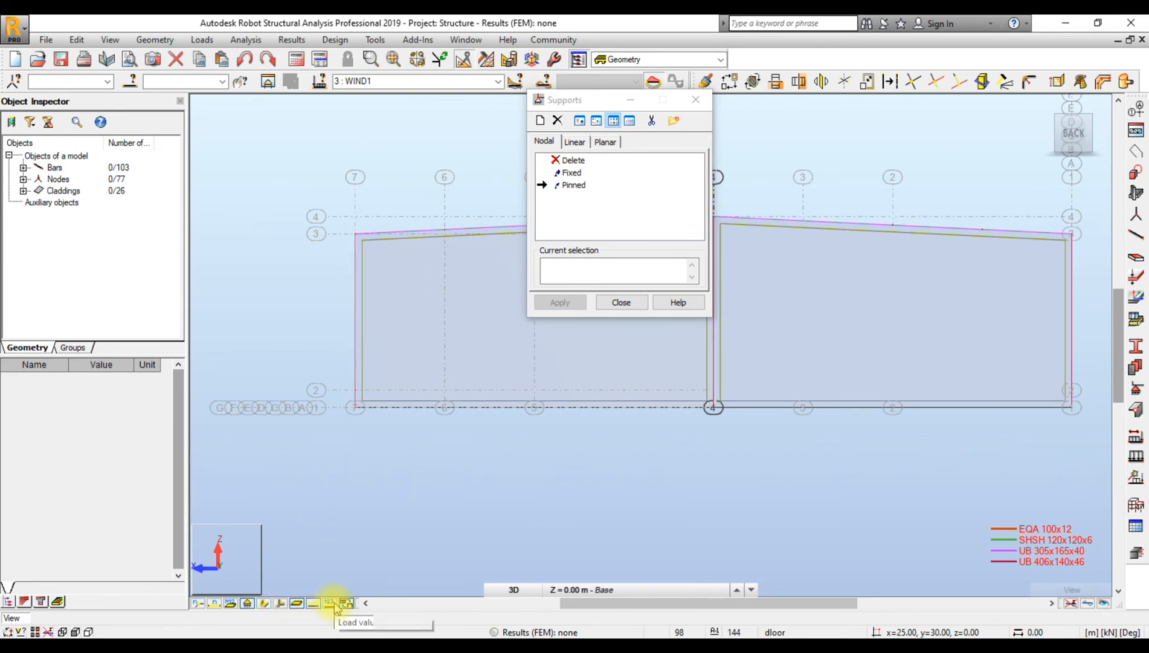
left_click(296, 603)
scroll(596, 454, "up", 3)
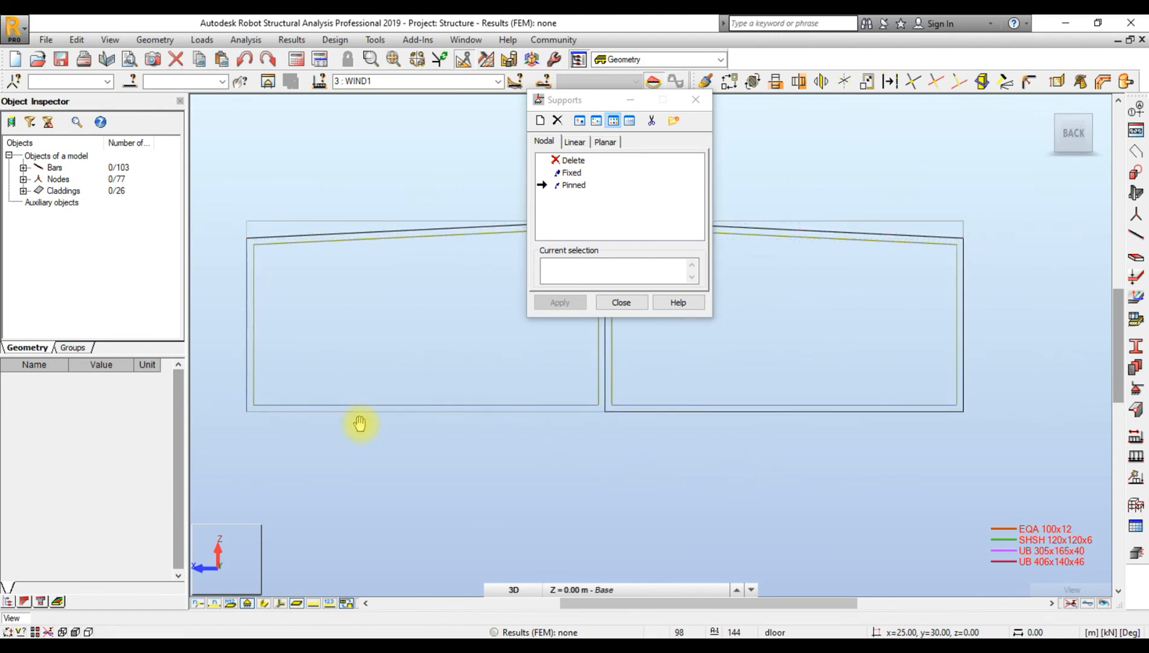
left_click_drag(225, 399, 918, 461)
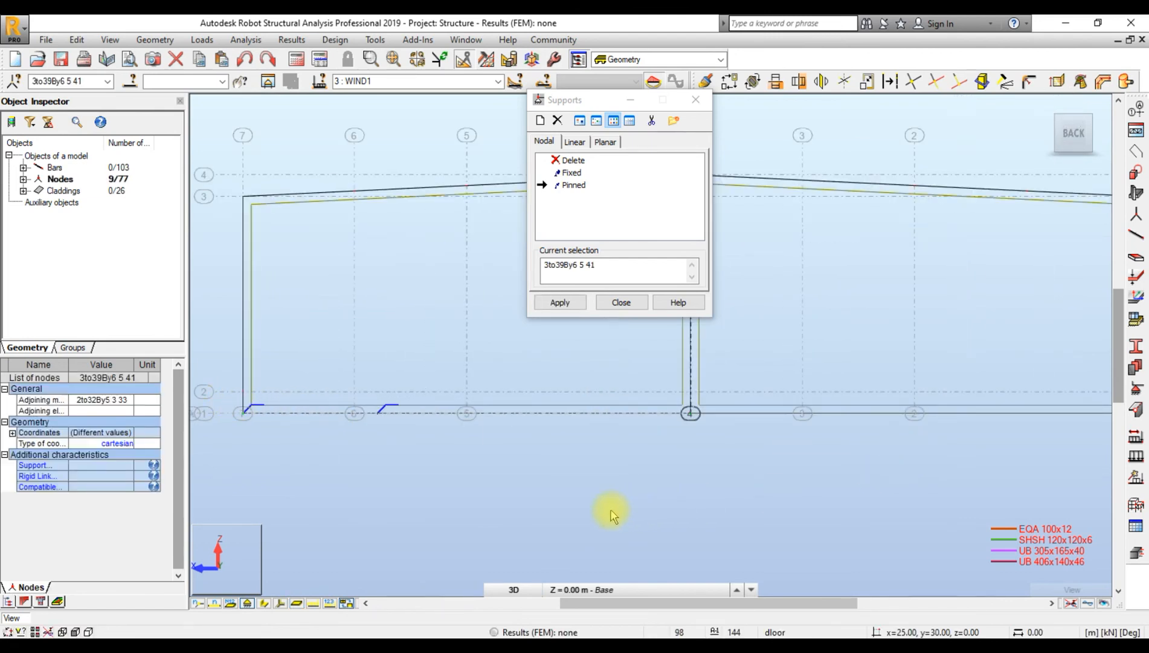
scroll(608, 510, "down", 2)
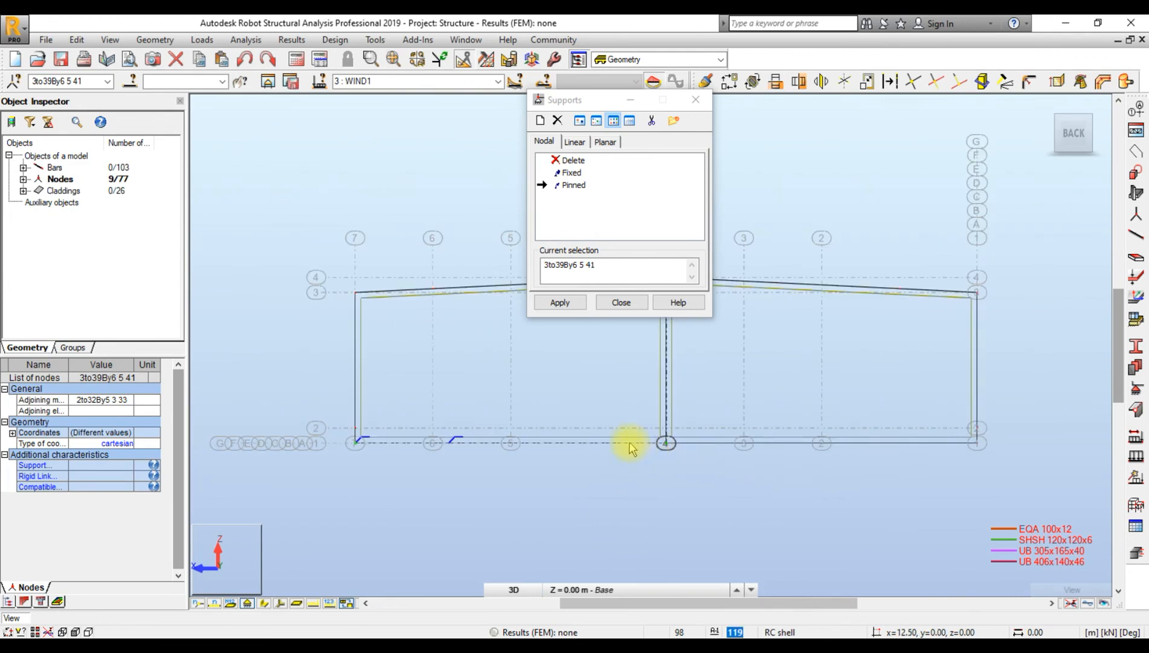
left_click(621, 302)
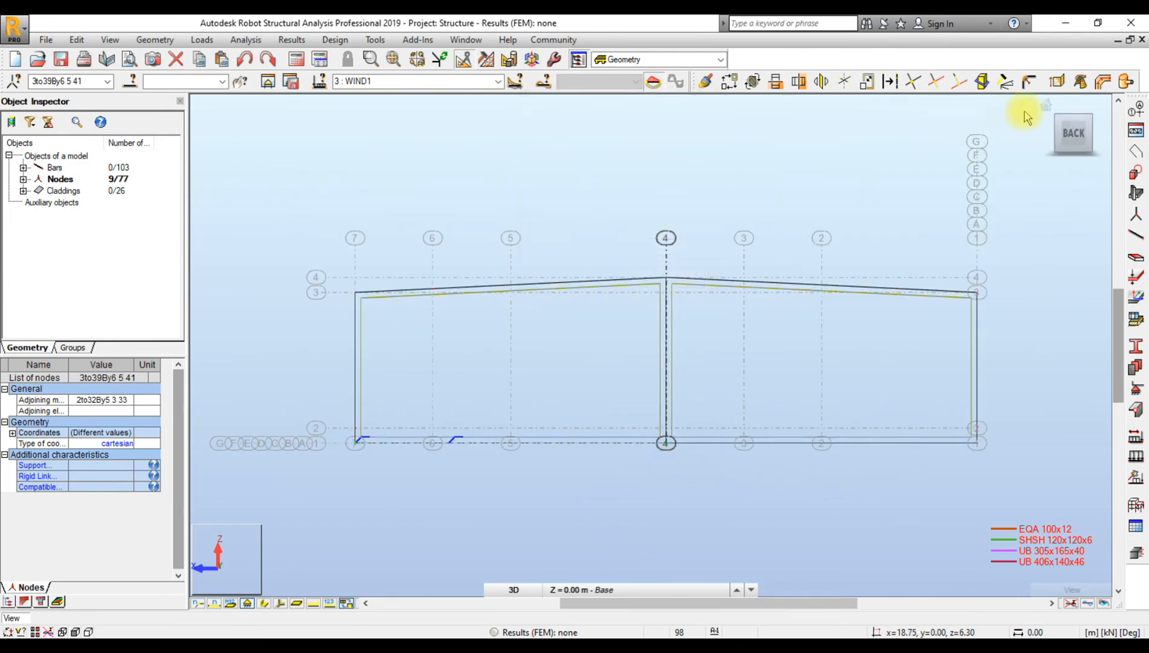
left_click(1046, 106)
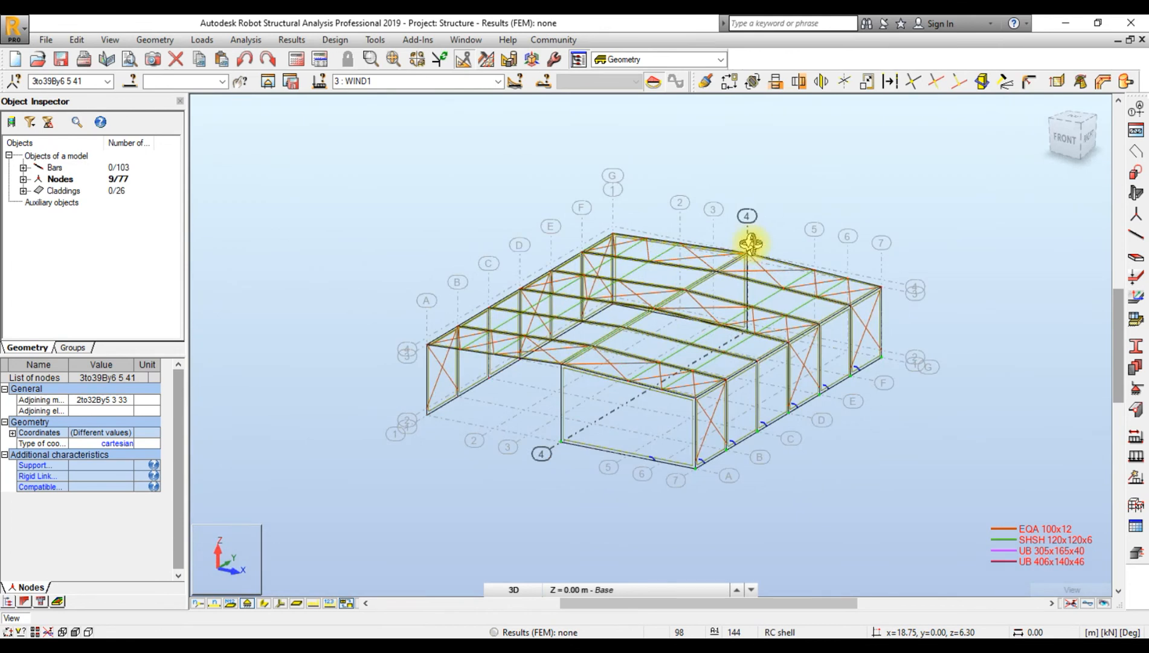
key("Escape")
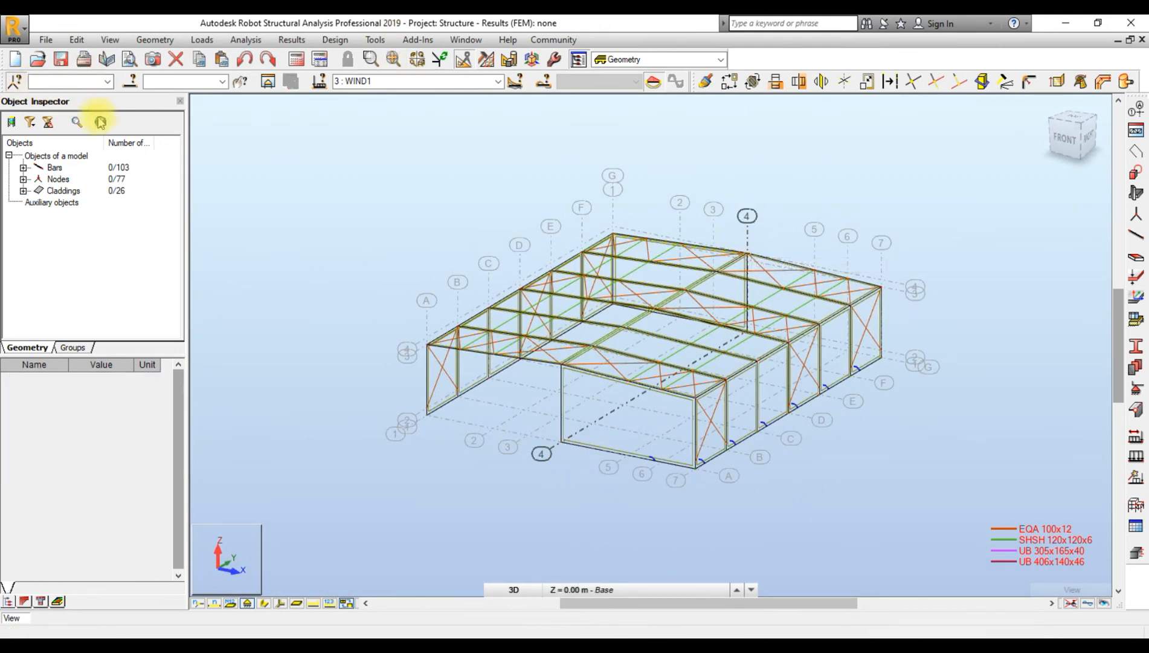
key("Escape")
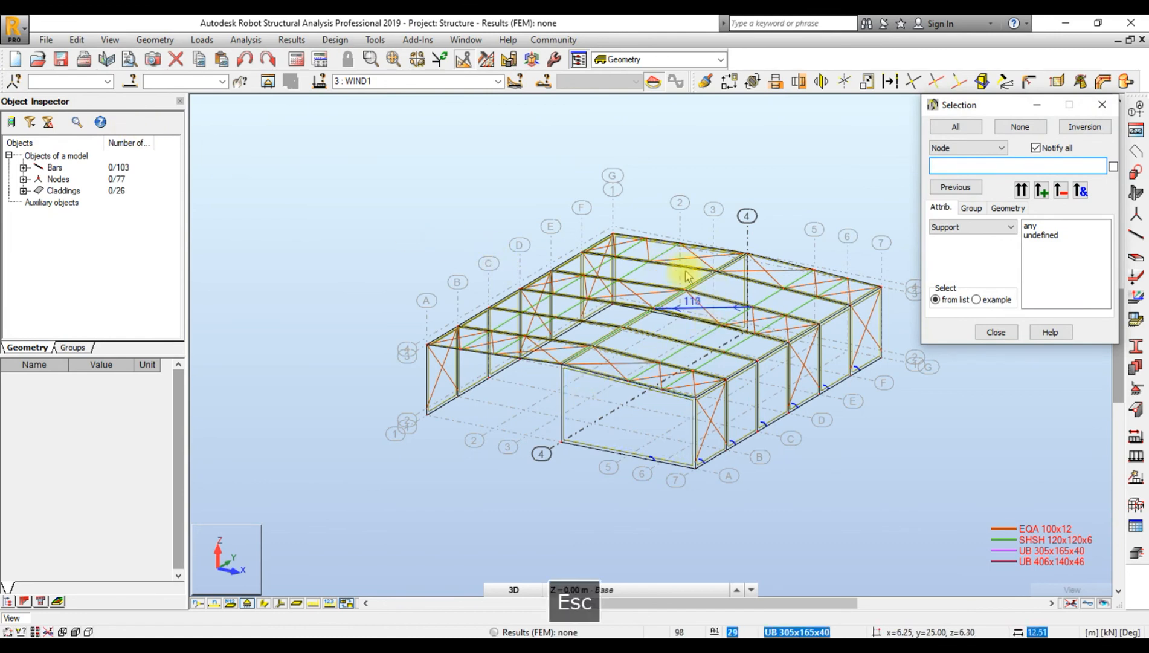
left_click(996, 331)
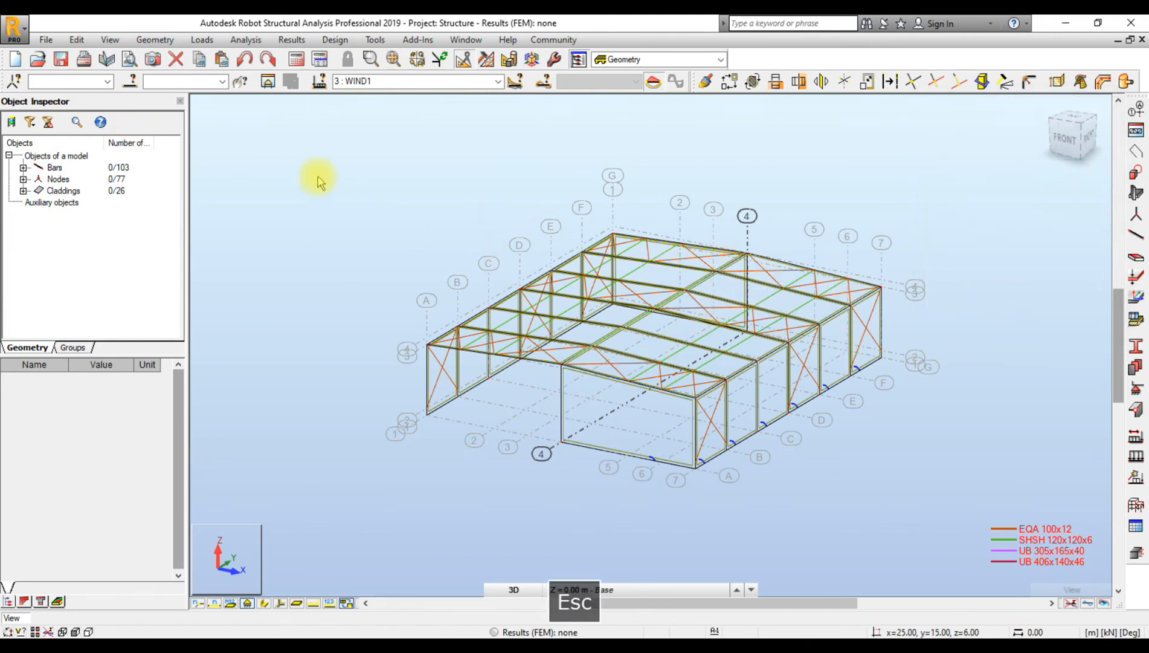
- Select all nodes of the model and try to delete them
left_click(14, 81)
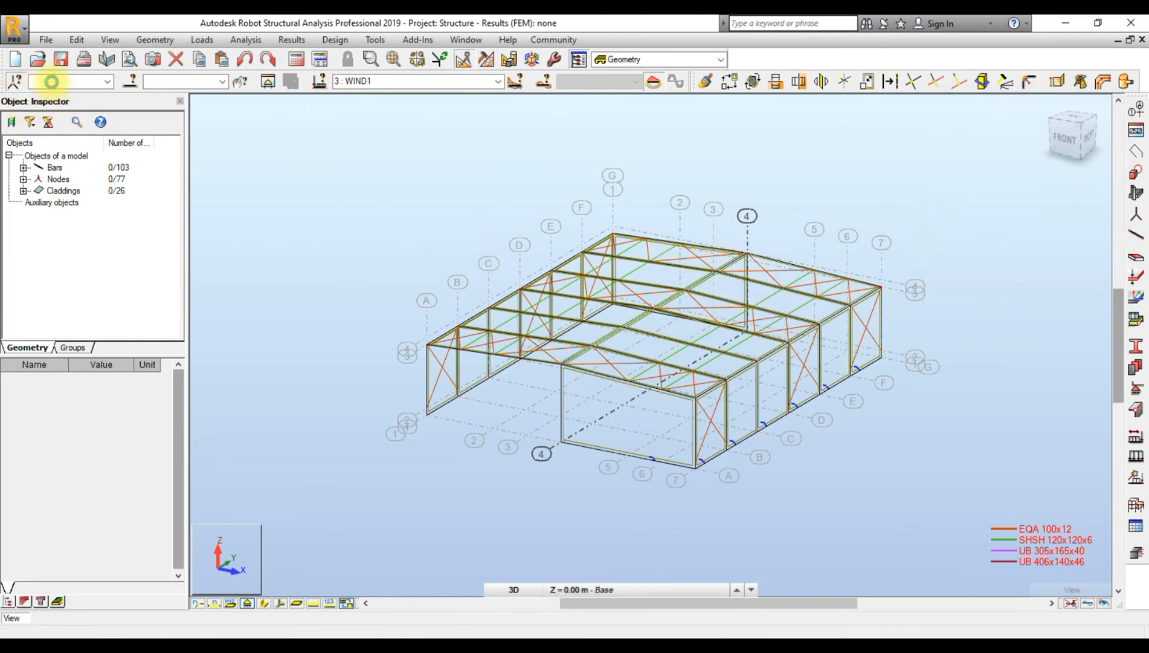
left_click(956, 127)
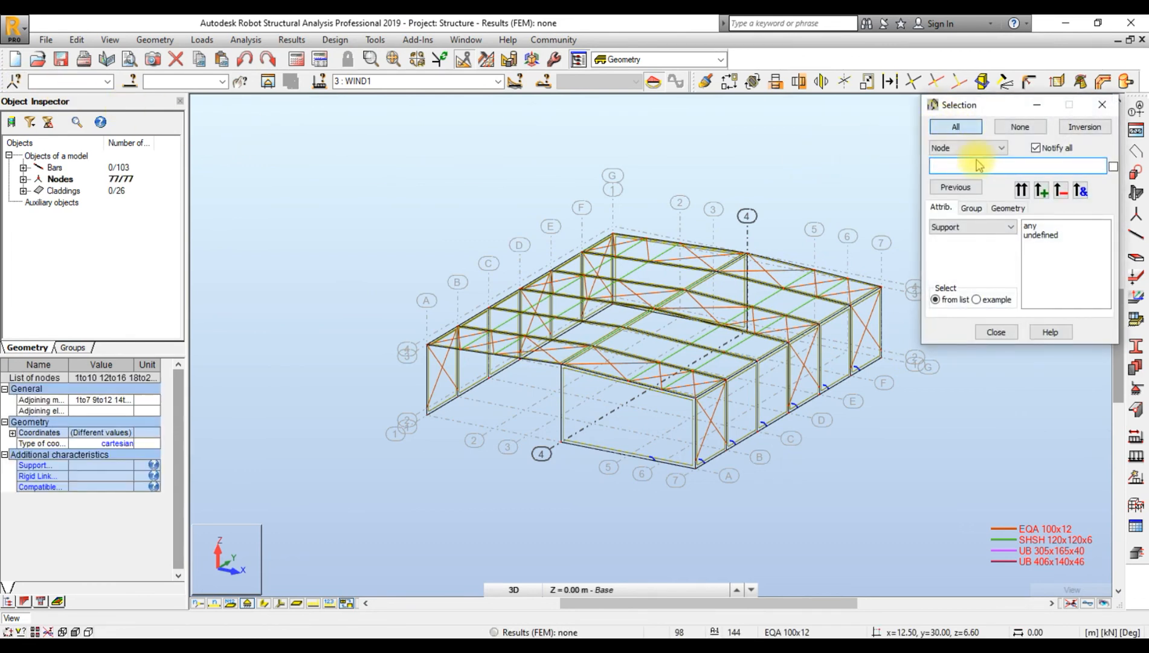
left_click(996, 331)
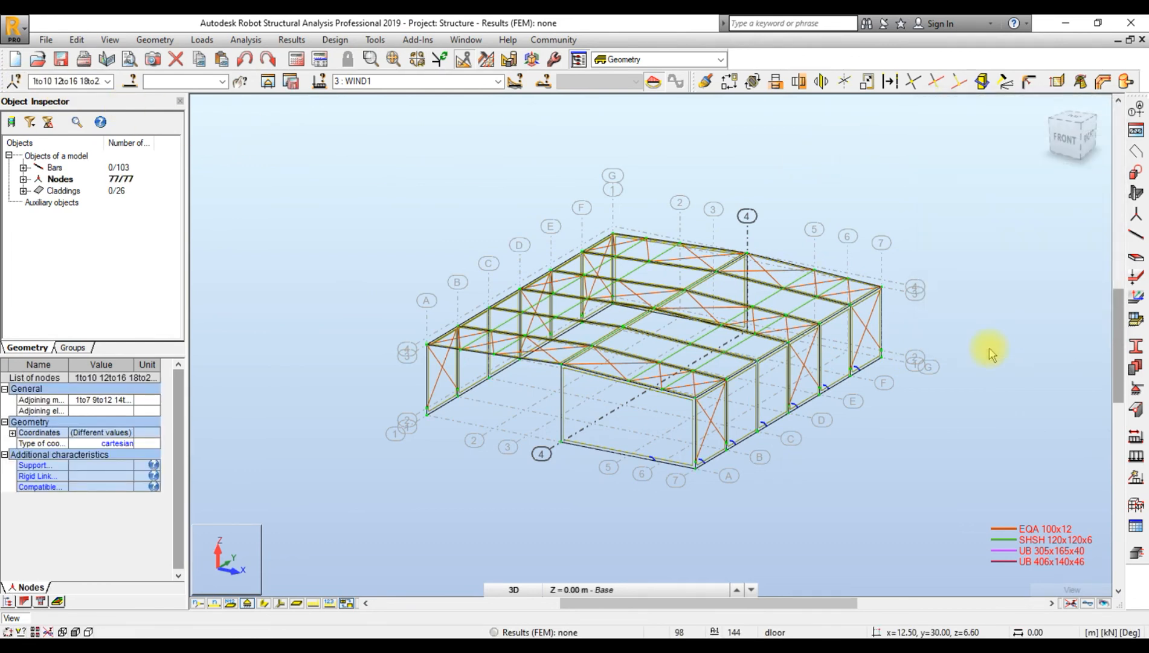
key("Delete")
key("Return")
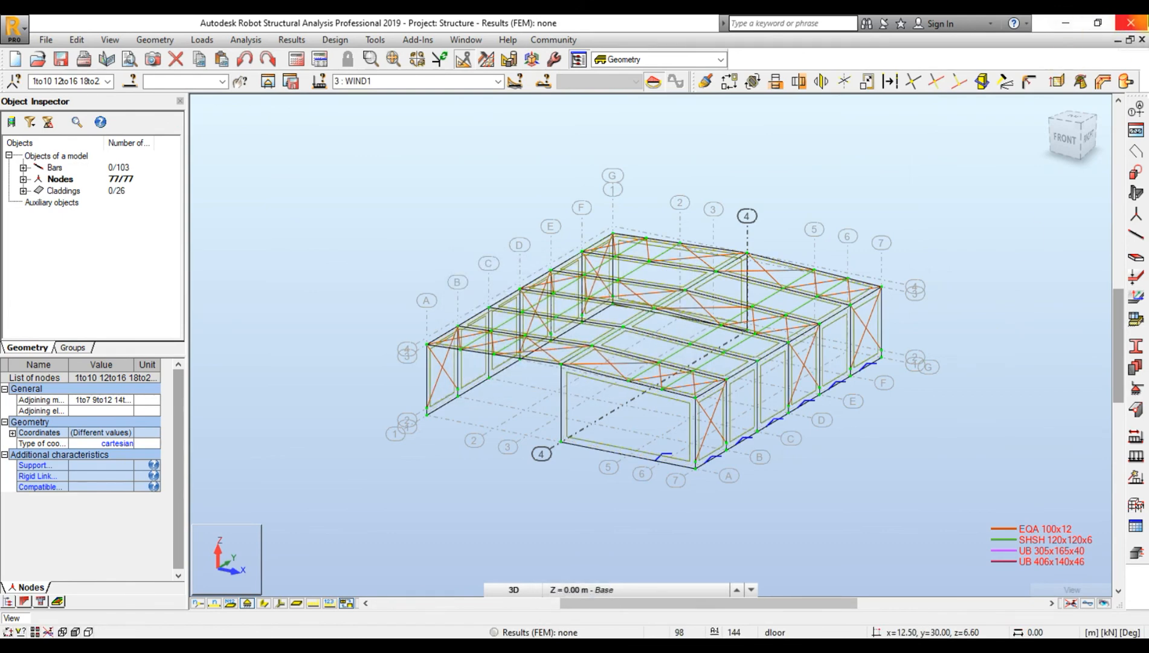
- Select all column base nodes in the front elevation, assign them Pinned nodal supports and check them in the 3D view
scroll(658, 460, "up", 5)
scroll(610, 490, "down", 5)
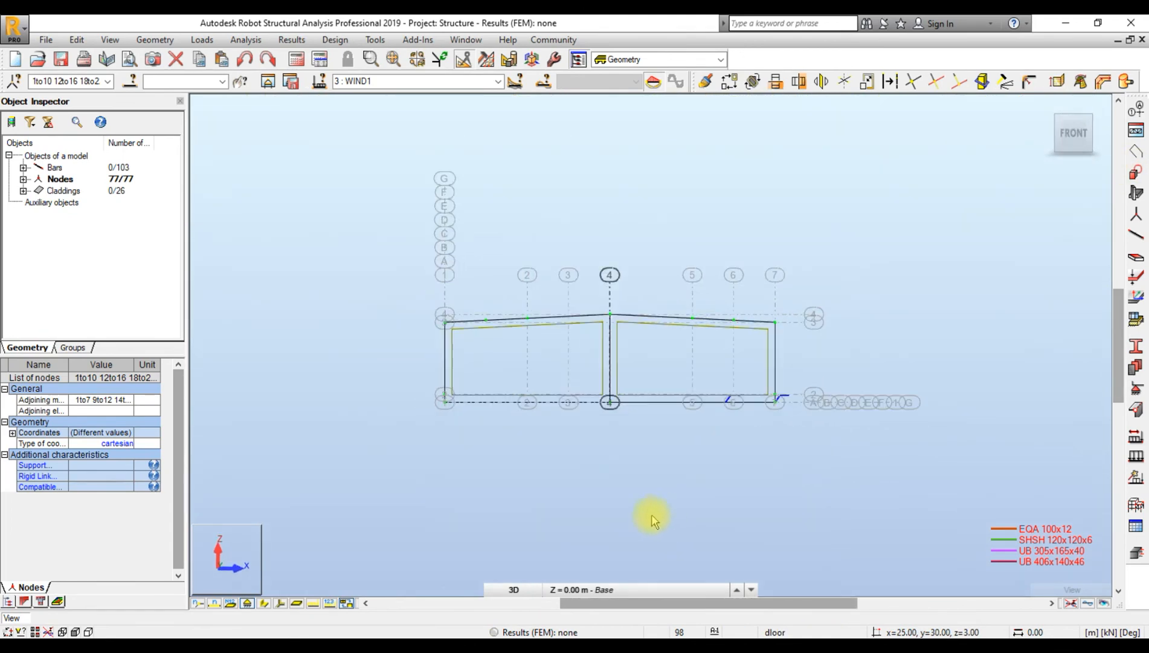
scroll(642, 489, "up", 2)
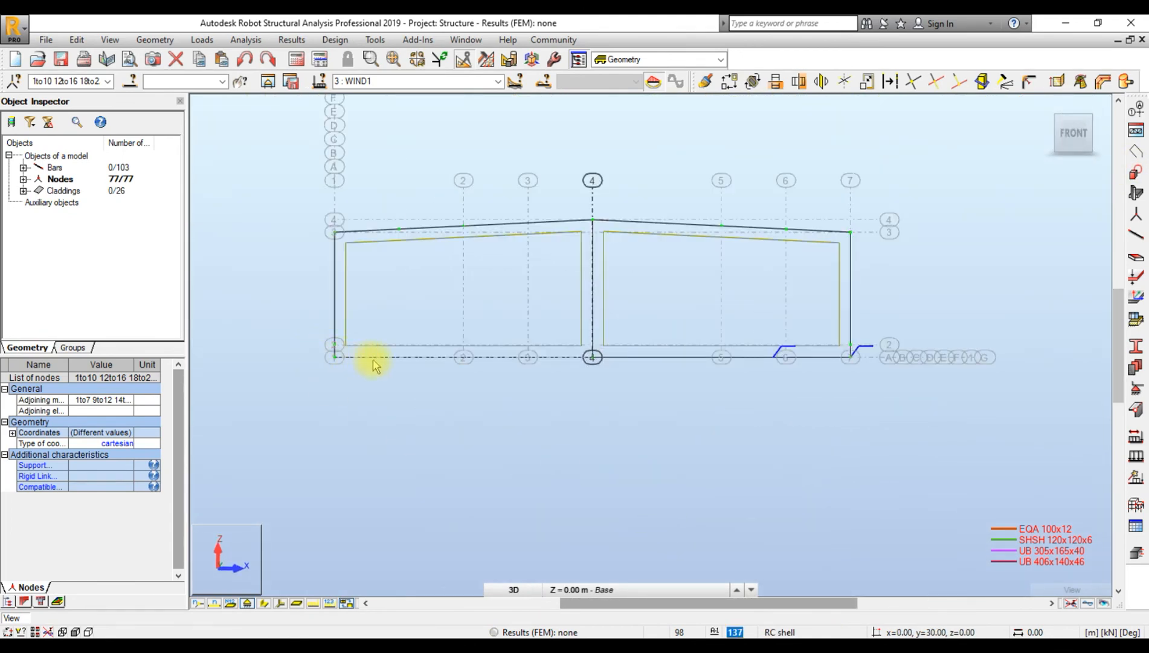
left_click_drag(579, 399, 866, 413)
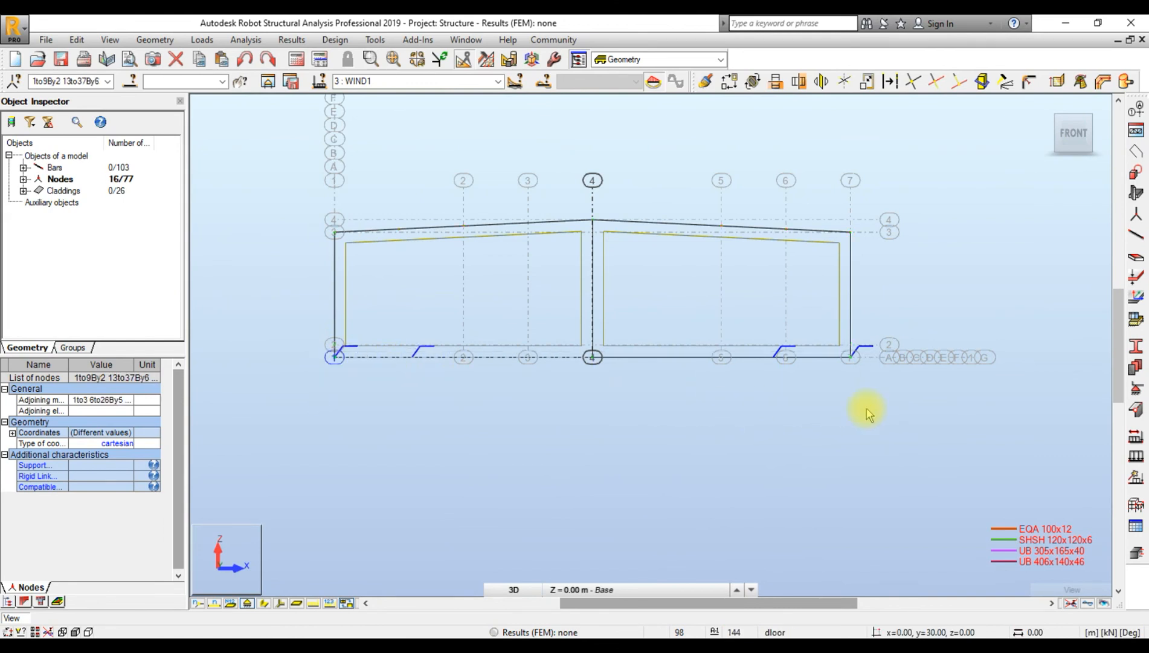
left_click(1136, 388)
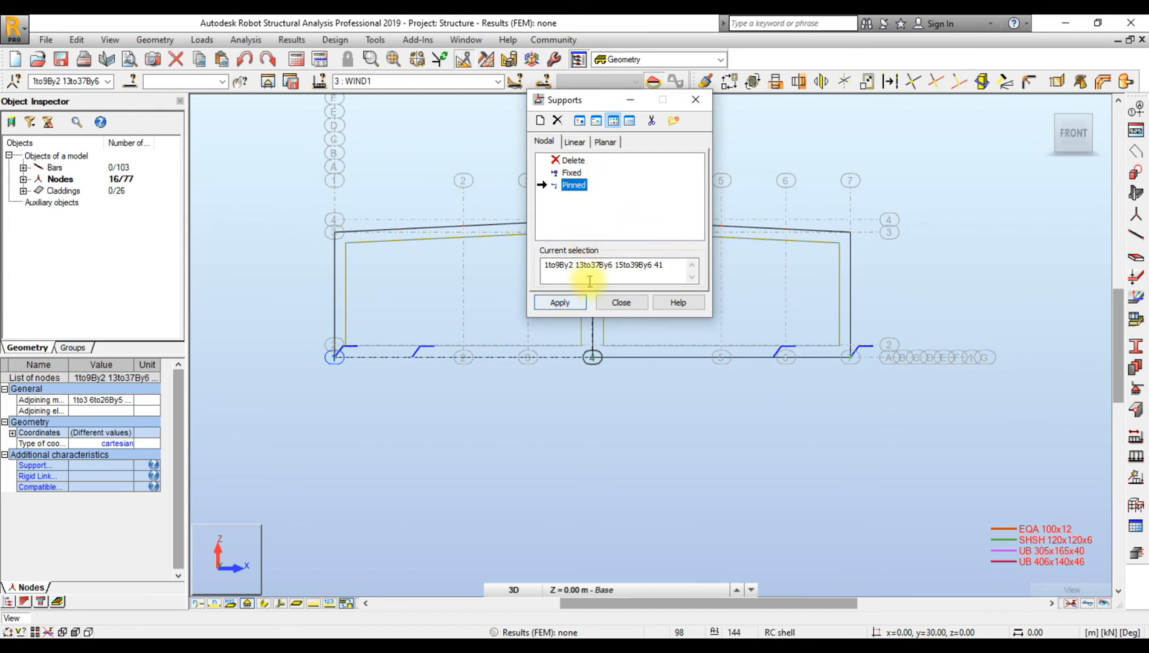
left_click(562, 303)
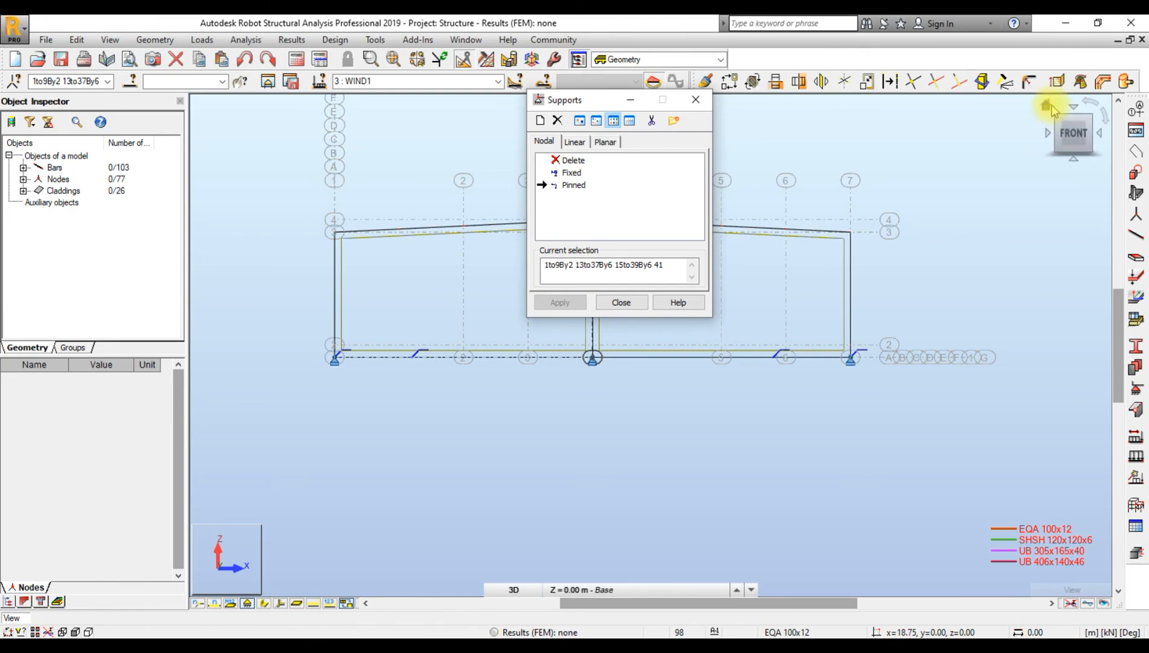
left_click(1047, 105)
scroll(664, 492, "up", 5)
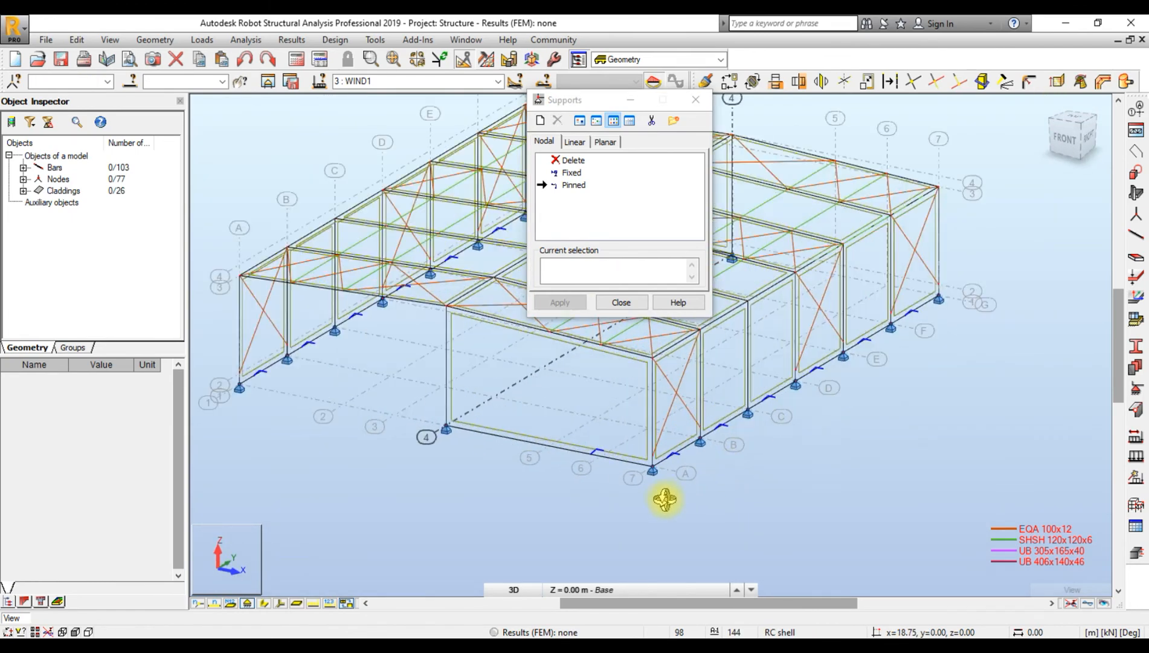
middle_click_drag(836, 419, 669, 343, "shift")
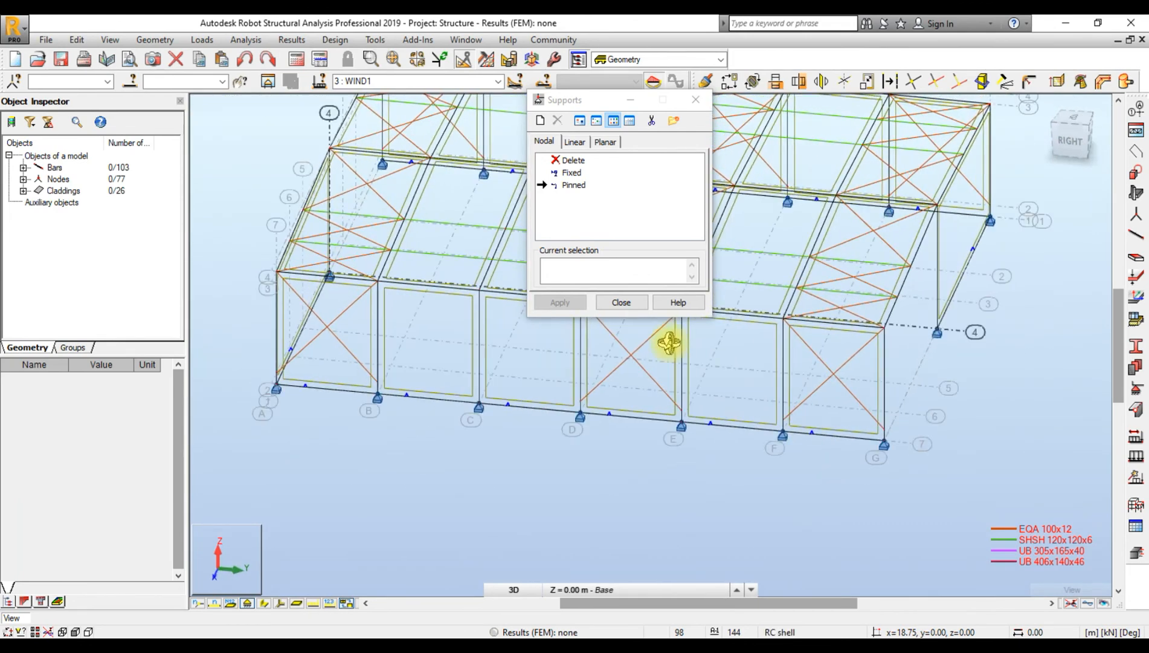
left_click(621, 302)
- Display the panel interiors again and select all claddings with the same thickness as the wall panel between axes E and F
scroll(526, 526, "down", 3)
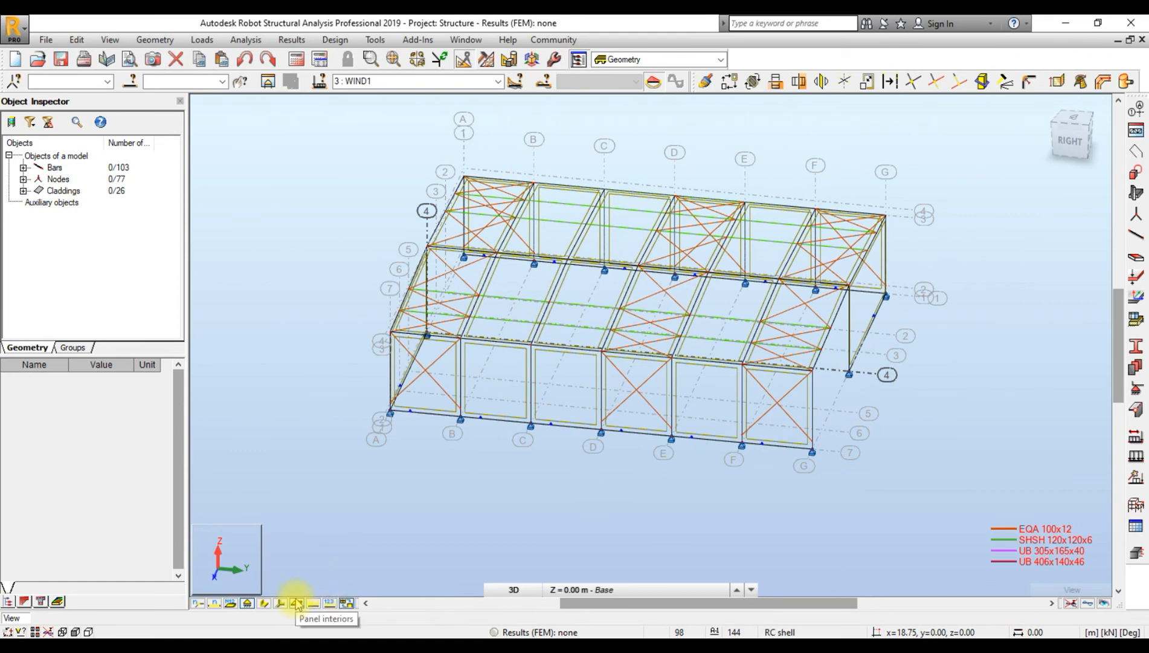
left_click(296, 603)
scroll(792, 495, "up", 3)
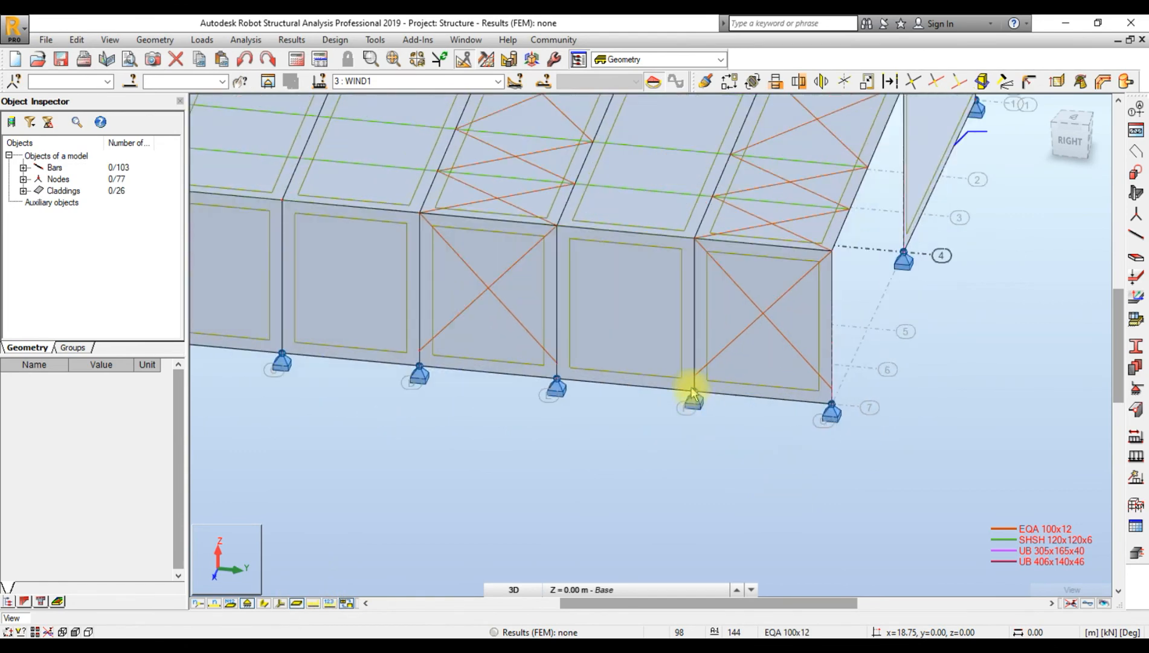
left_click(673, 340)
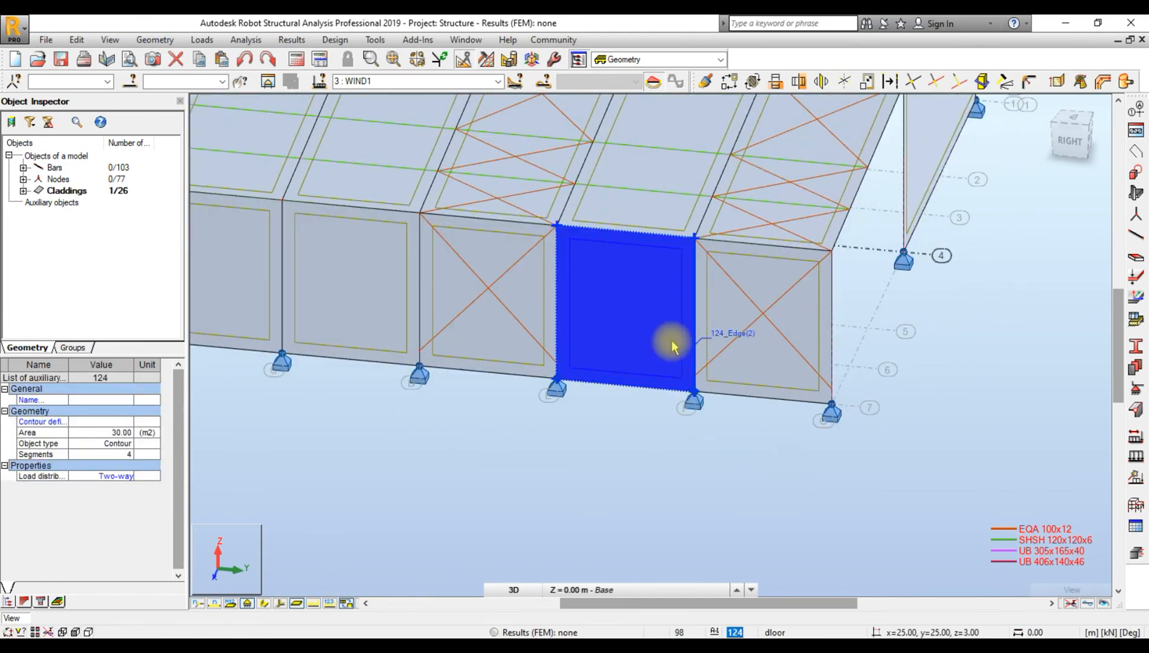
right_click(673, 344)
mouse_move(671, 296)
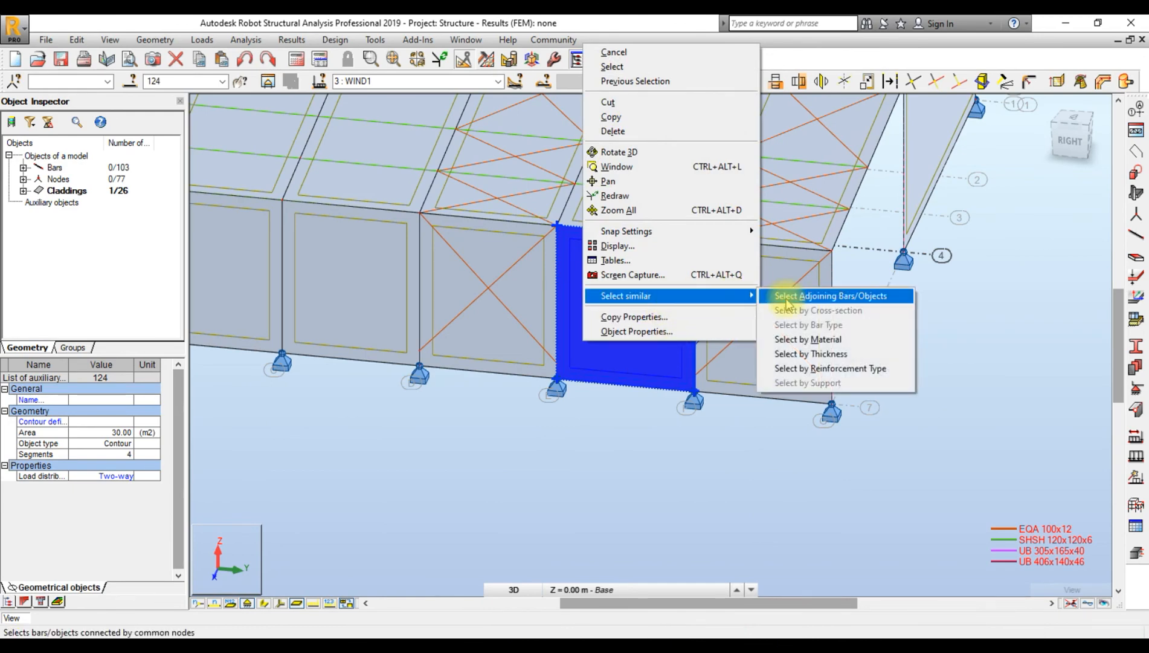
left_click(809, 355)
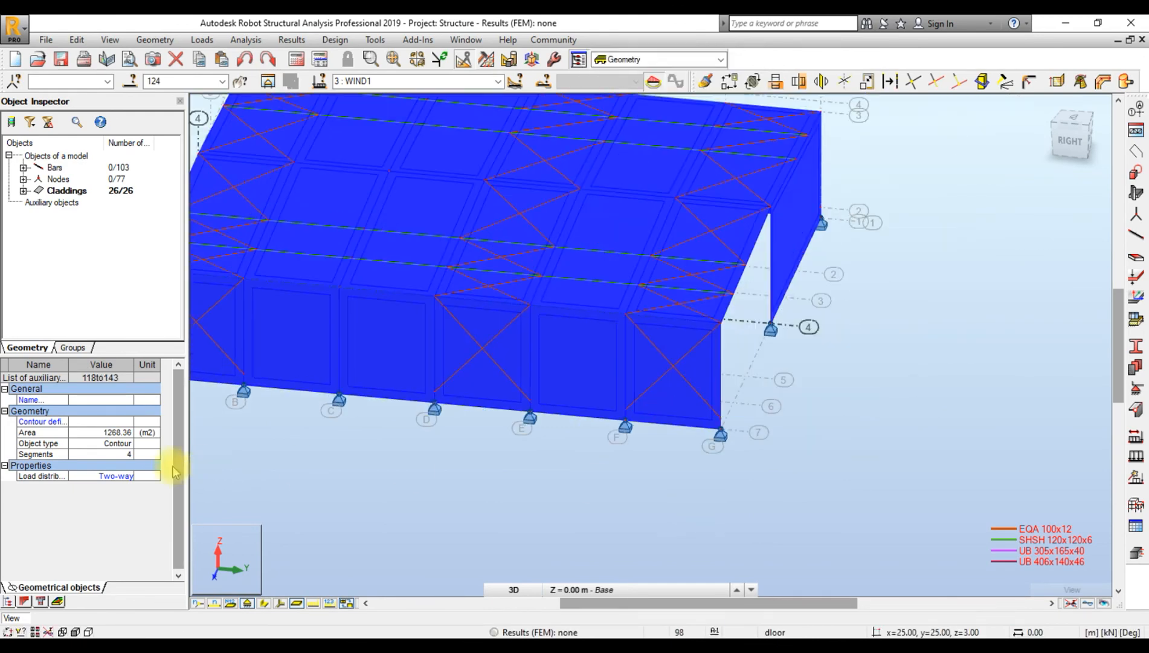
- Check the load distribution options for the selected claddings and return to the default 3D view
left_click(119, 477)
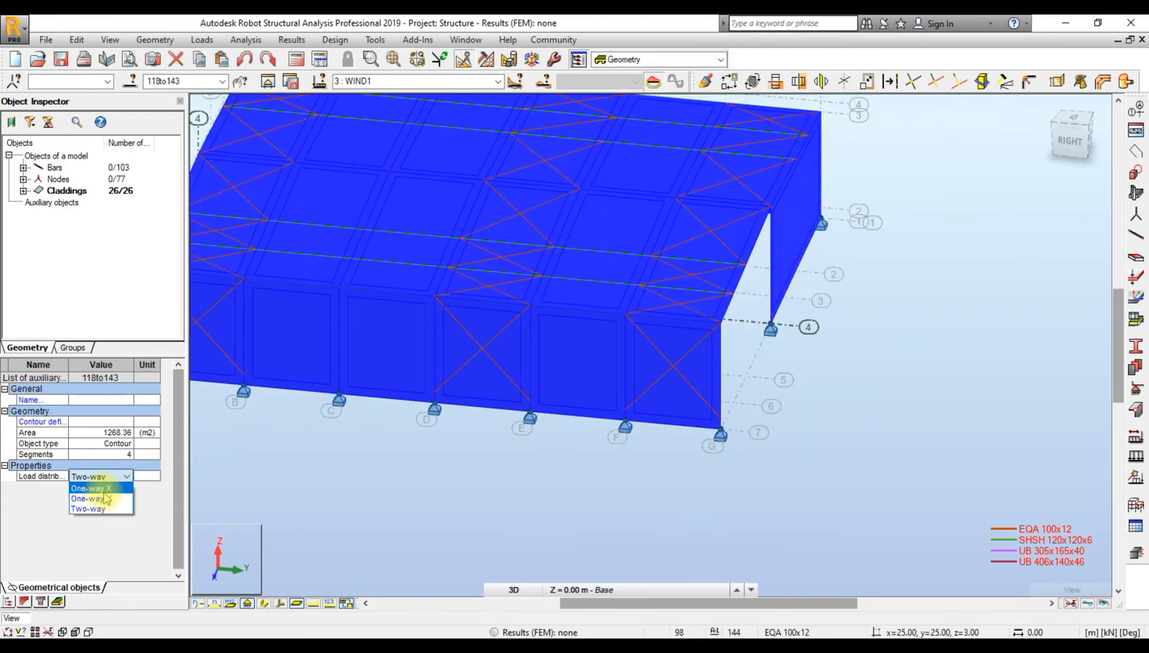
left_click(1068, 129)
left_click(1049, 114)
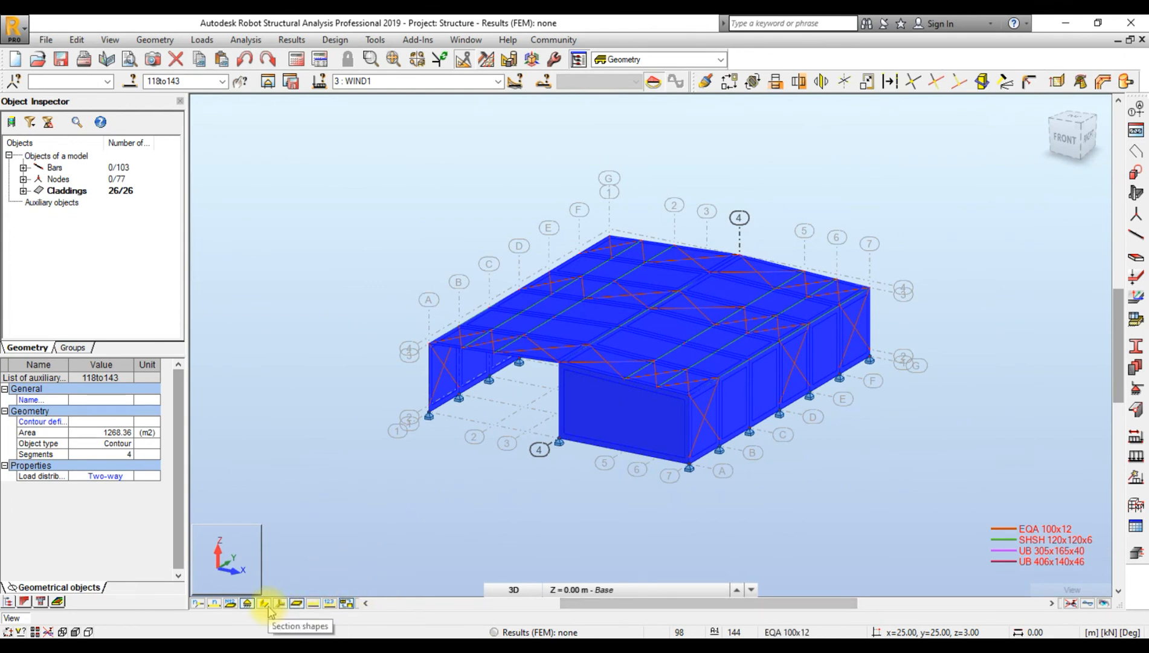
- Show the panel descriptions and local systems and set the load distribution of all selected claddings to One-way Y
left_click(231, 605)
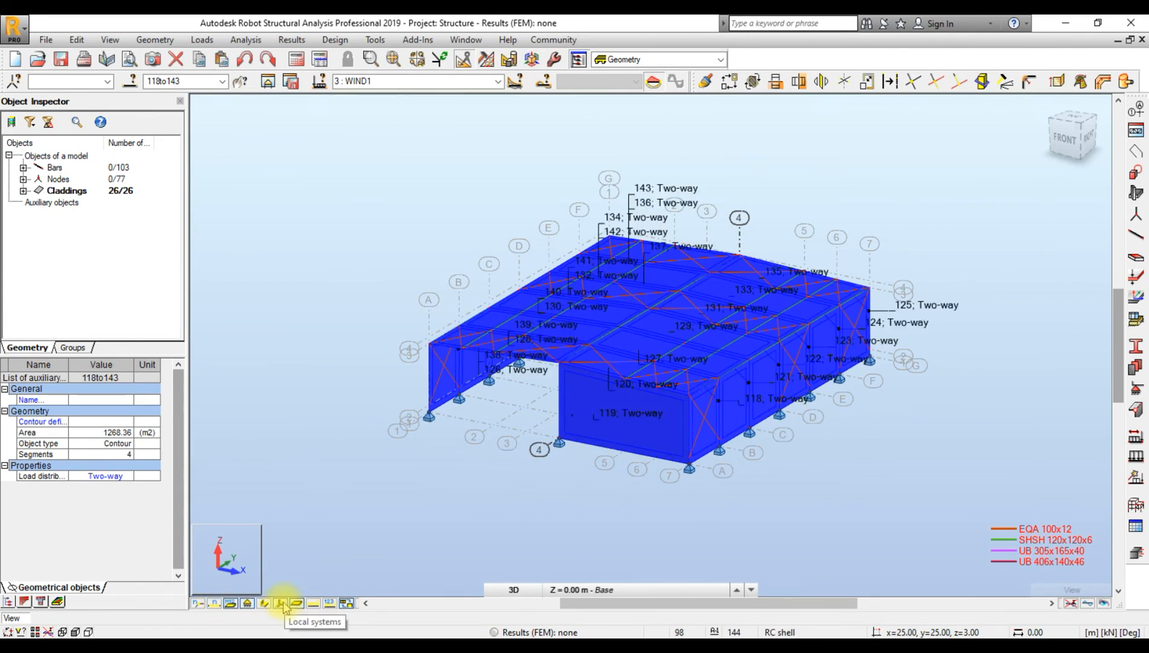
left_click(282, 604)
scroll(708, 447, "up", 5)
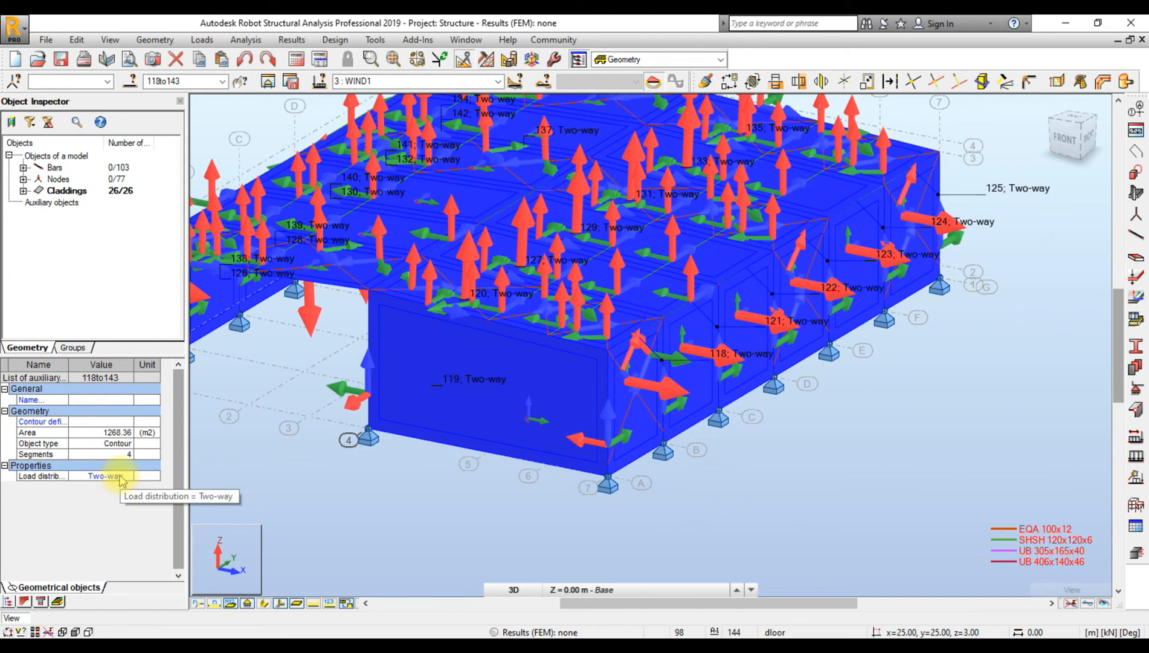
left_click(120, 476)
left_click(109, 507)
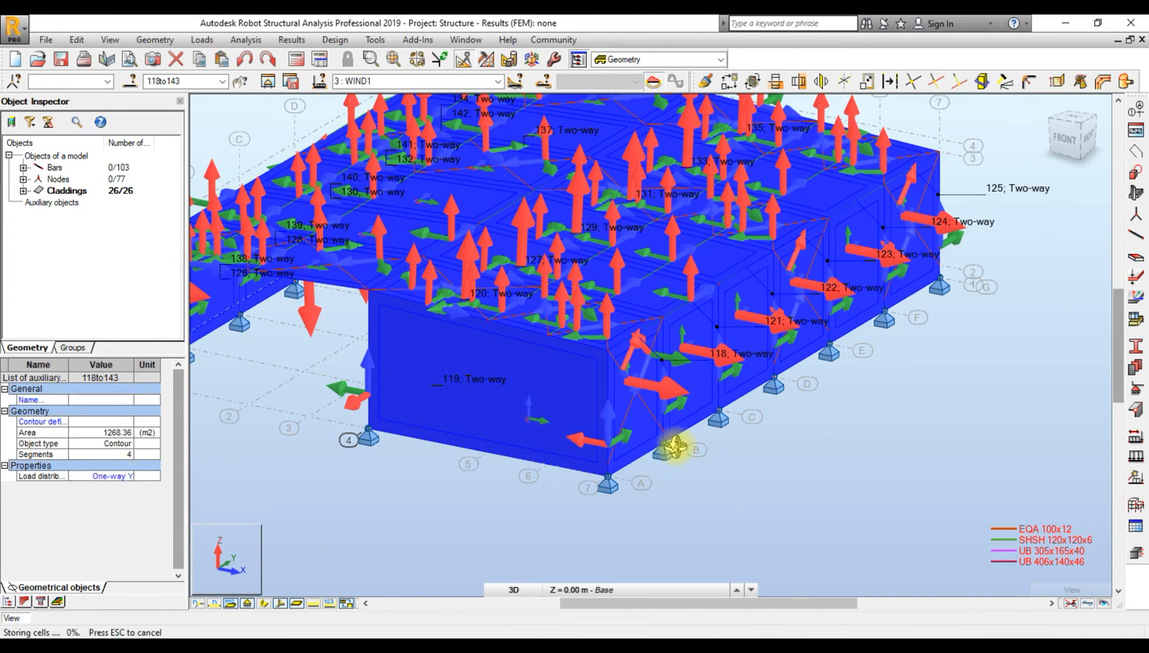
- Check the claddings from the back of the building and hide their interiors, local systems and panel descriptions
scroll(380, 495, "down", 2)
scroll(390, 501, "down", 2)
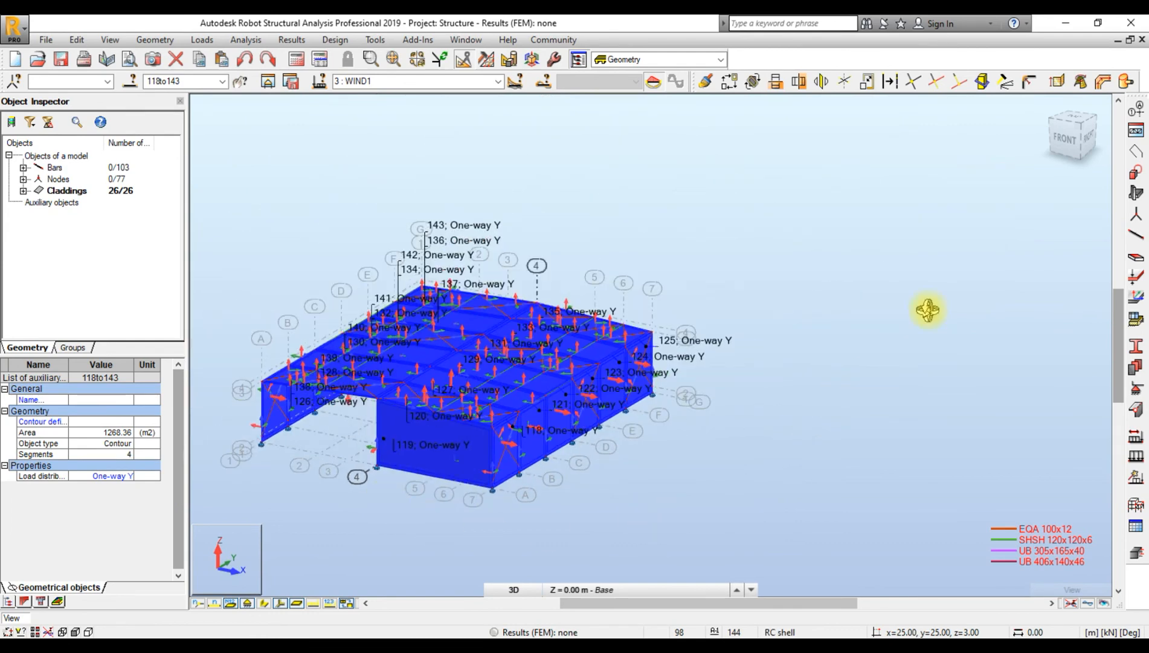
middle_click_drag(587, 483, 666, 528, "shift")
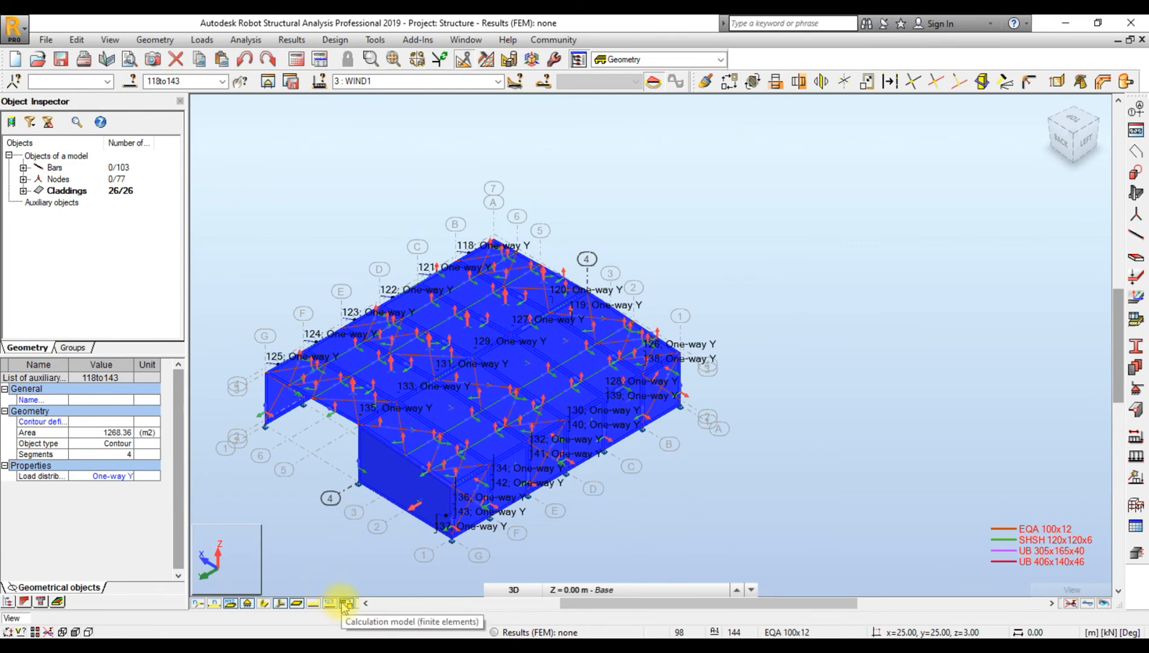
left_click(284, 605)
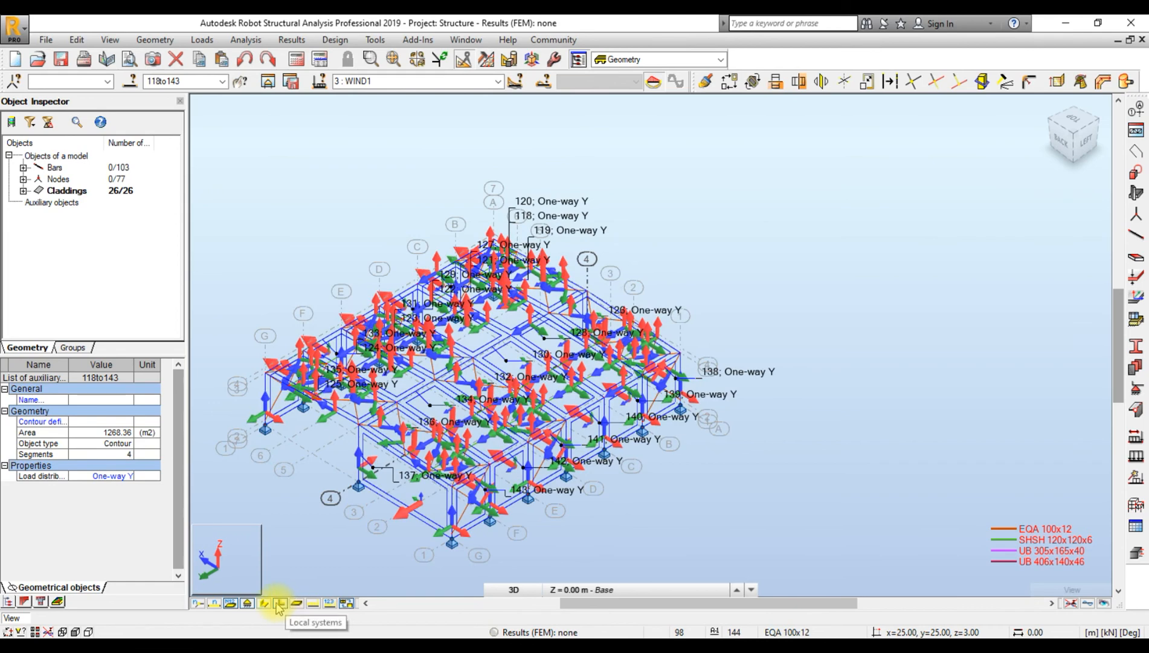
left_click(281, 603)
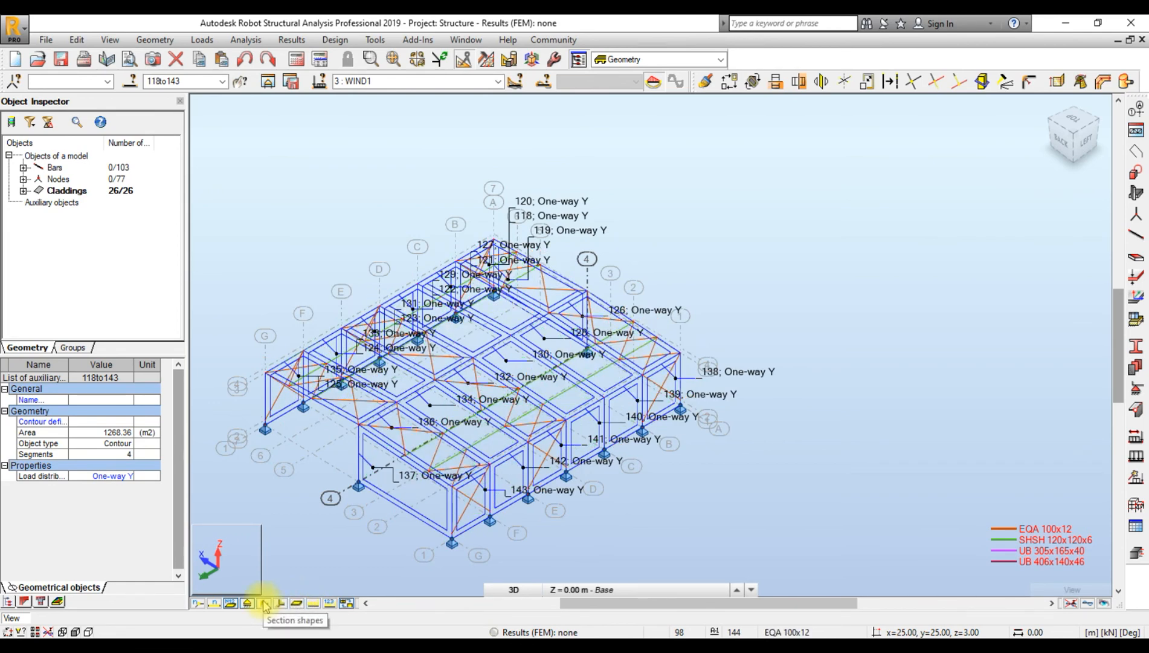
left_click(345, 603)
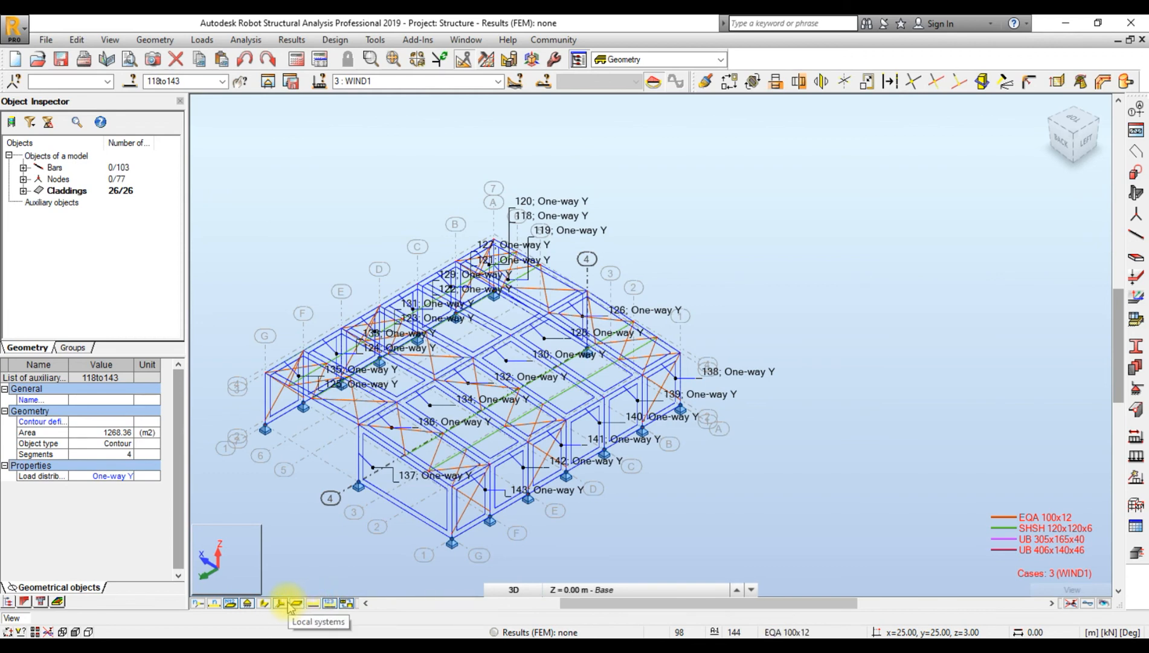
left_click(231, 603)
- Clear the cladding selection and switch the workspace layout from Geometry to Loads
scroll(492, 483, "up", 3)
middle_click_drag(525, 466, 708, 380)
key("Escape")
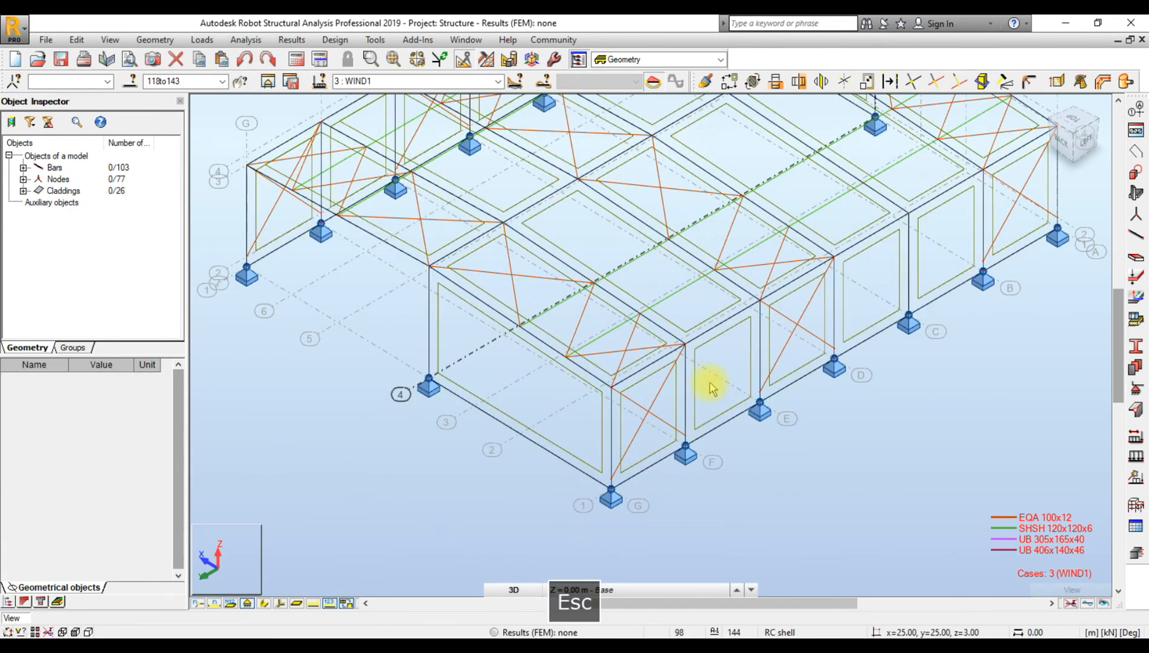
left_click(722, 61)
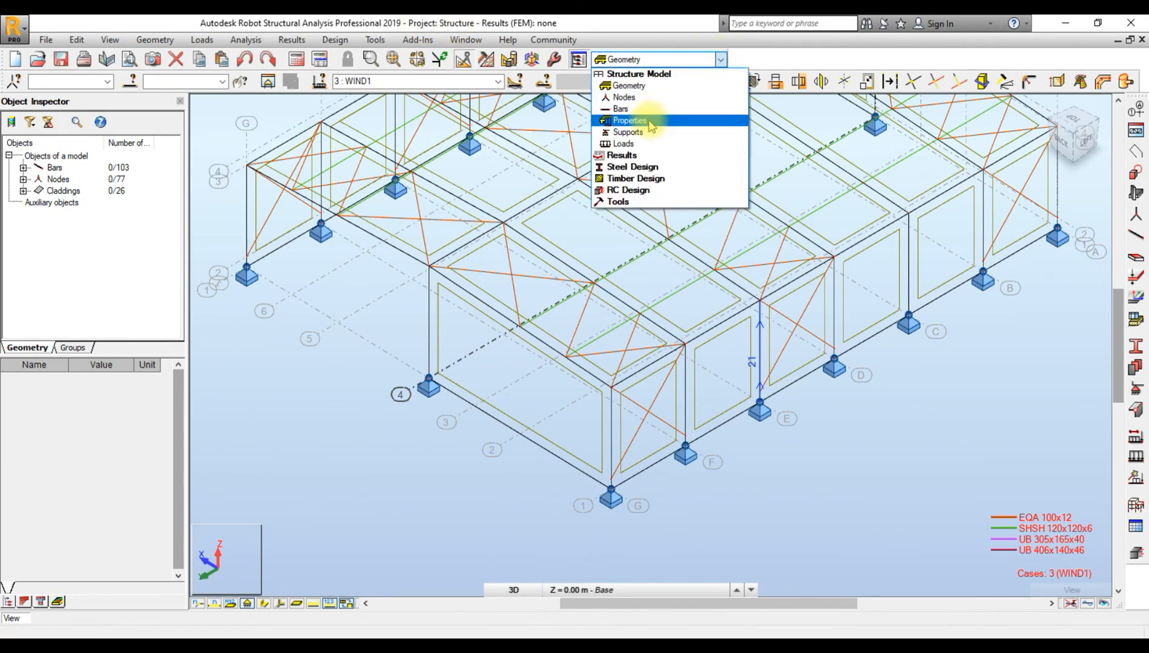
left_click(644, 140)
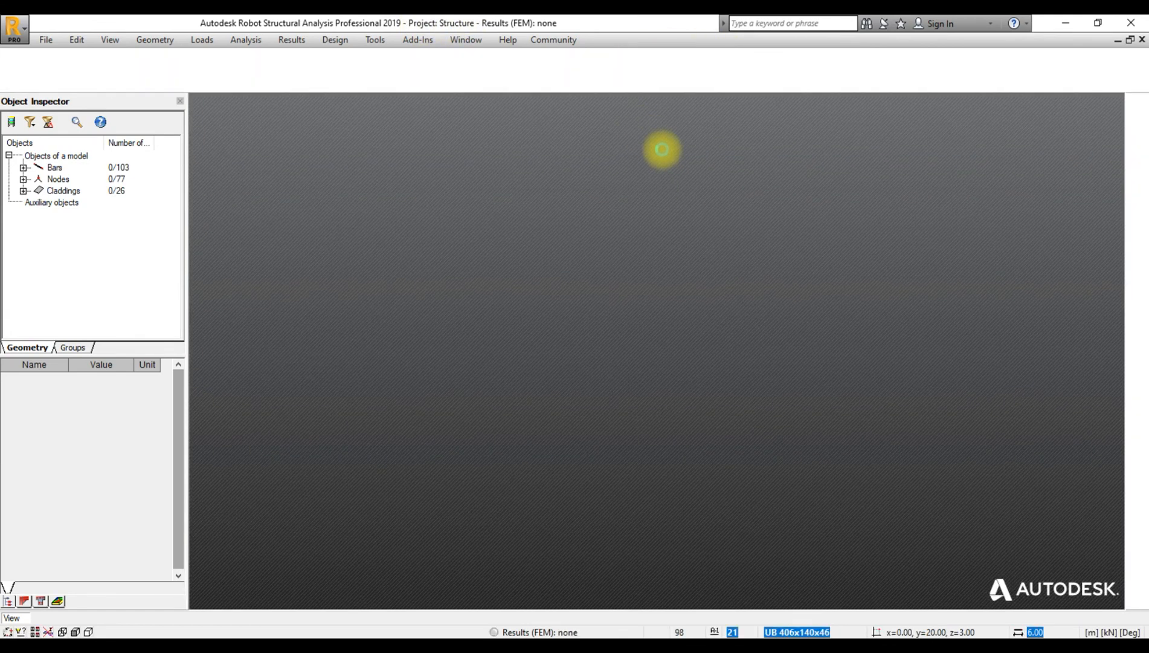